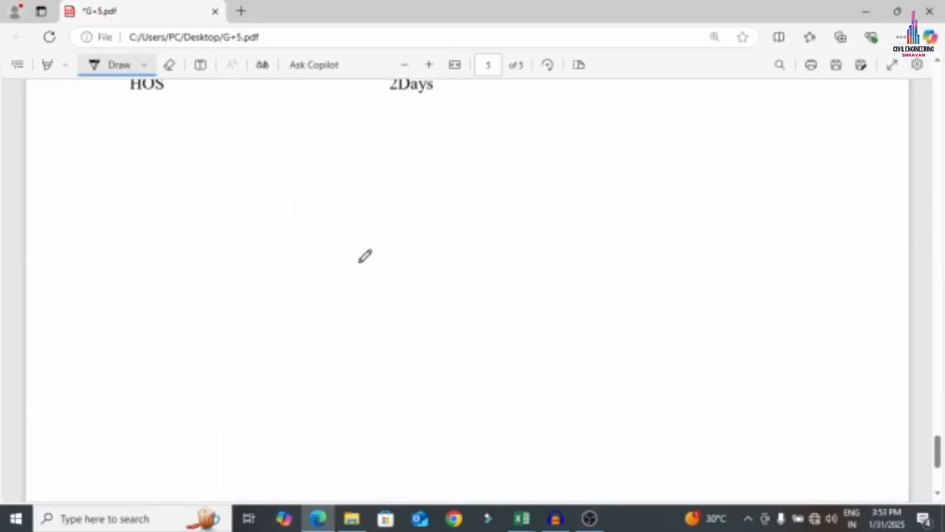
Switch the Edge Draw pen colour to red
scroll(339, 222, up, 4)
drag(309, 231, 538, 214)
scroll(562, 249, up, 20)
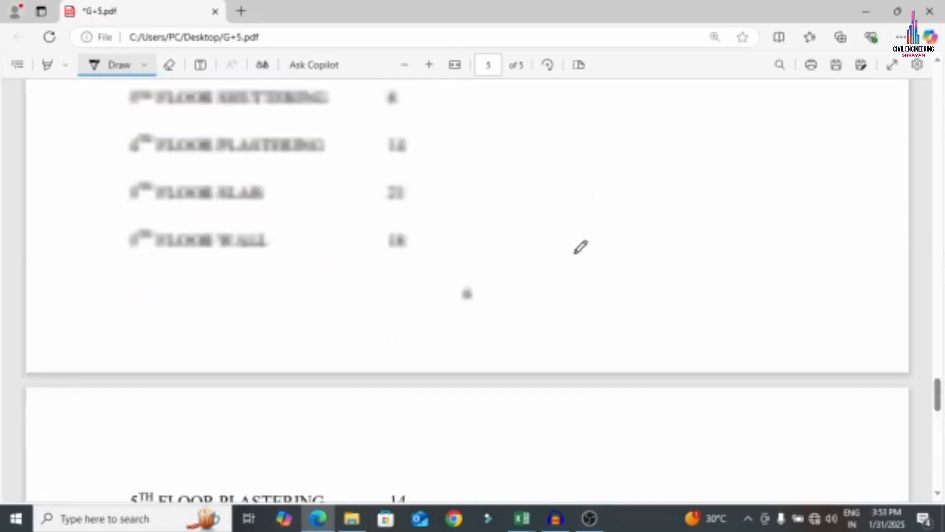
scroll(562, 249, up, 4)
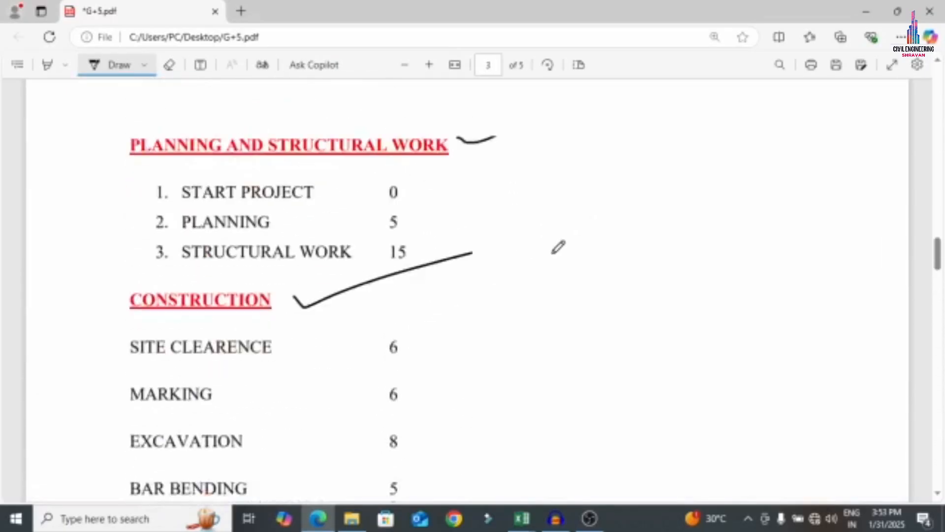
click(145, 65)
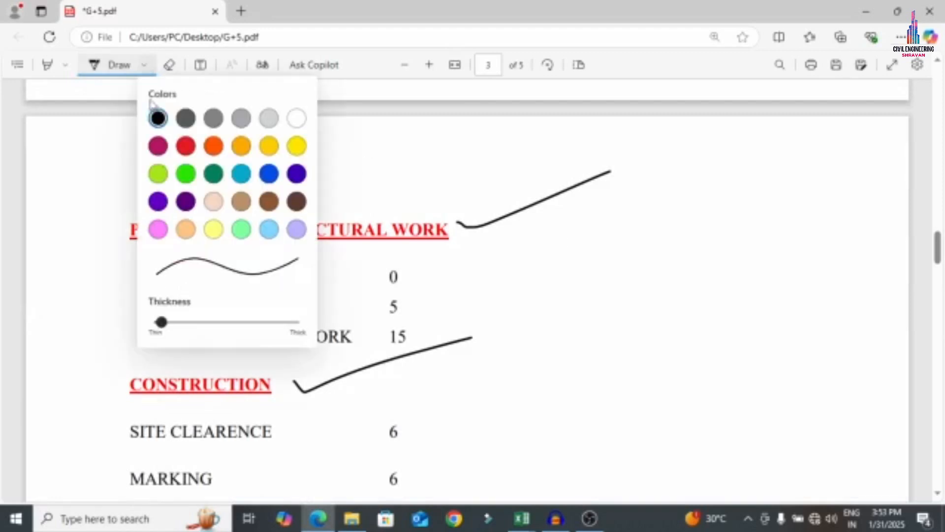
click(186, 145)
Tick durations in red: START PROJECT 0, PLANNING 5, SITE CLEARENCE 6, MARKING 6, BAR BENDING 5, PCC BEDS 8, FOOTING 13, GROUND FLOOR COLUMNS 15
click(412, 268)
drag(402, 273, 545, 248)
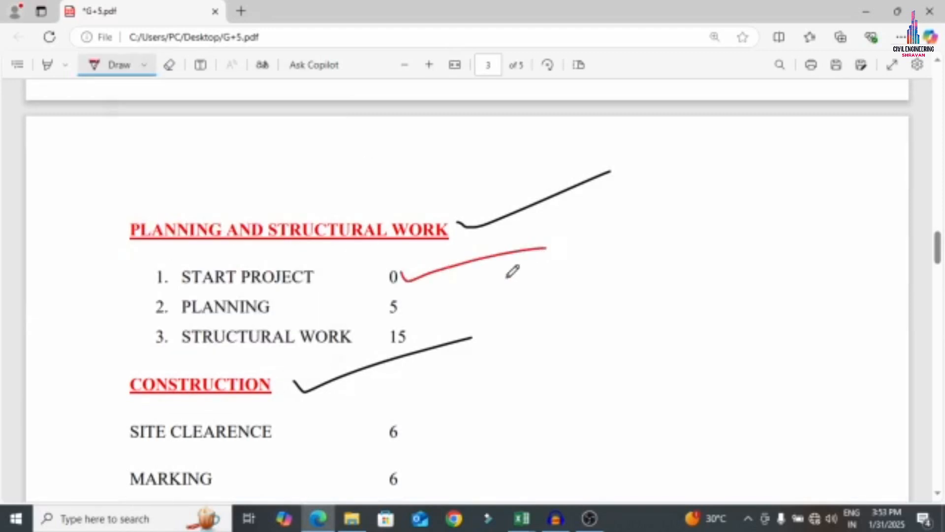
mouse_move(403, 299)
mouse_down()
mouse_move(437, 305)
mouse_move(502, 295)
mouse_up()
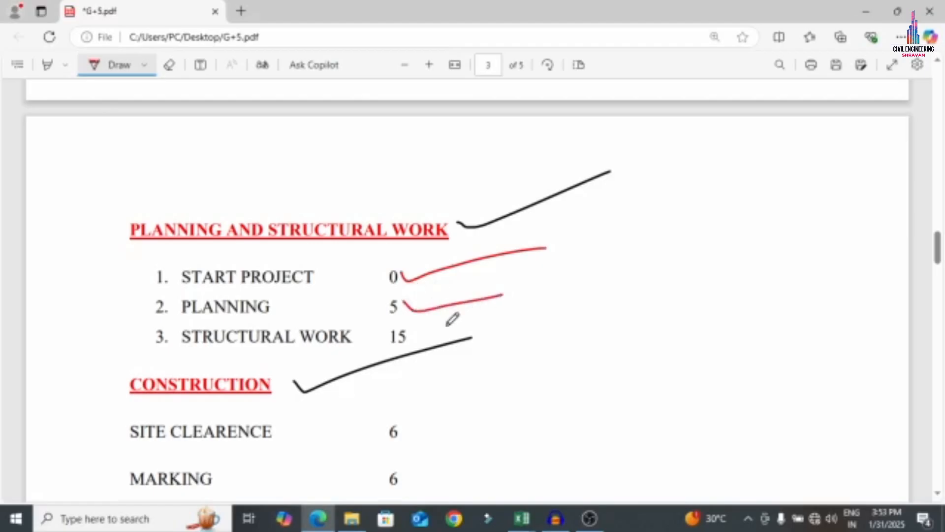
mouse_move(407, 332)
mouse_down()
mouse_move(414, 340)
mouse_move(536, 301)
mouse_up()
scroll(517, 295, down, 3)
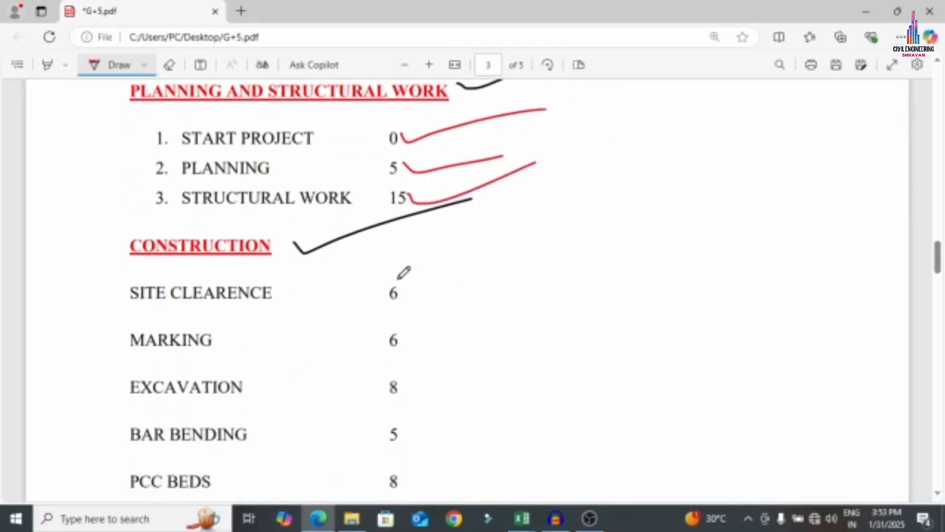
mouse_move(394, 277)
mouse_down()
mouse_move(431, 295)
mouse_move(395, 277)
mouse_up()
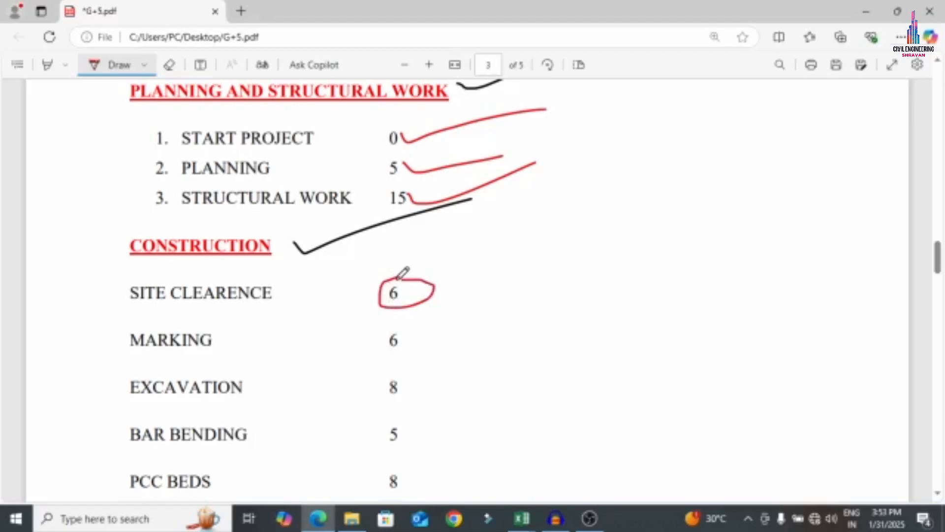
drag(395, 323, 525, 307)
drag(405, 377, 602, 349)
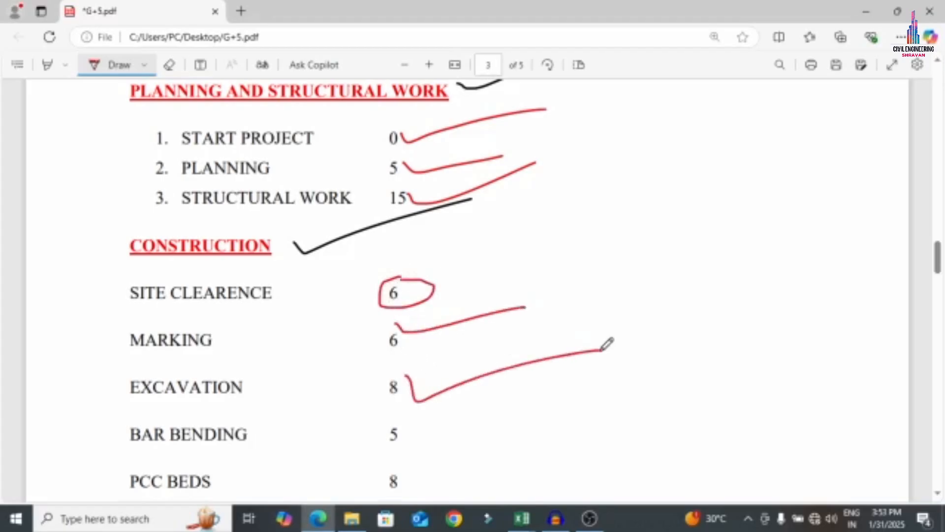
scroll(441, 344, down, 3)
drag(416, 290, 576, 265)
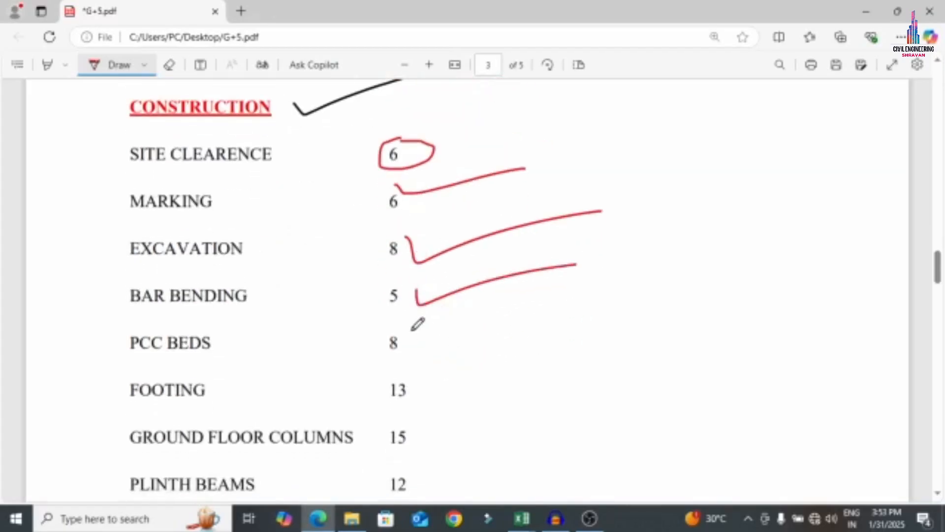
drag(412, 330, 596, 324)
drag(407, 372, 640, 350)
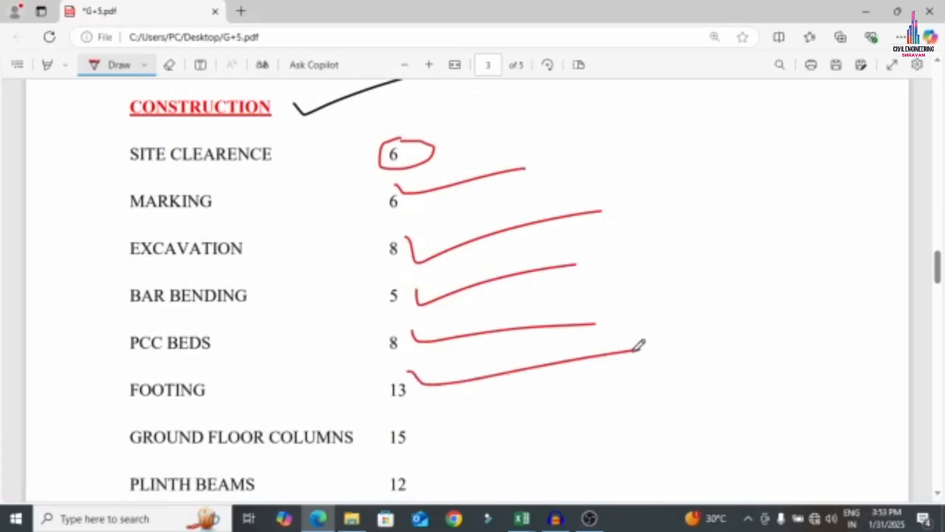
drag(418, 431, 628, 380)
Tick the GROUND FLOOR SHUTTERING 5 and SLAB 21 durations and the next rows in red
scroll(627, 369, down, 4)
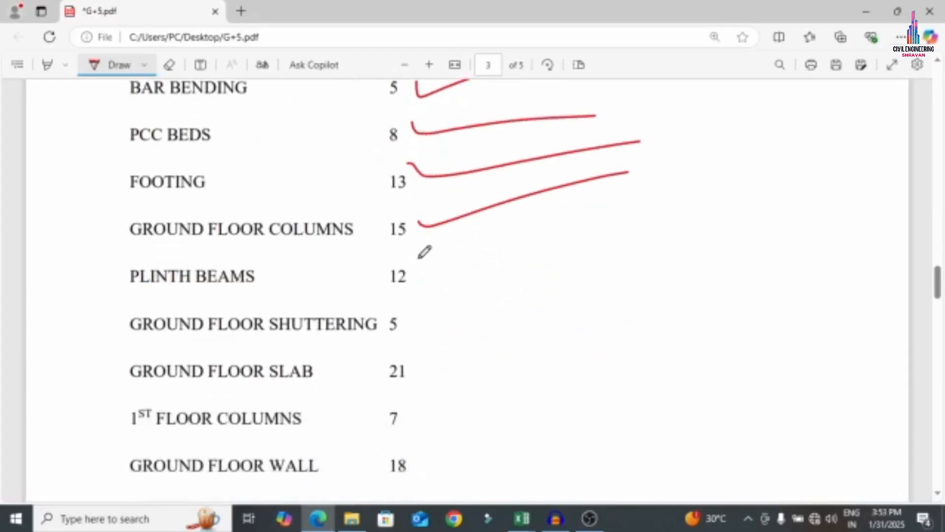
drag(416, 277, 687, 257)
mouse_move(415, 311)
mouse_down()
mouse_move(437, 318)
mouse_move(590, 287)
mouse_up()
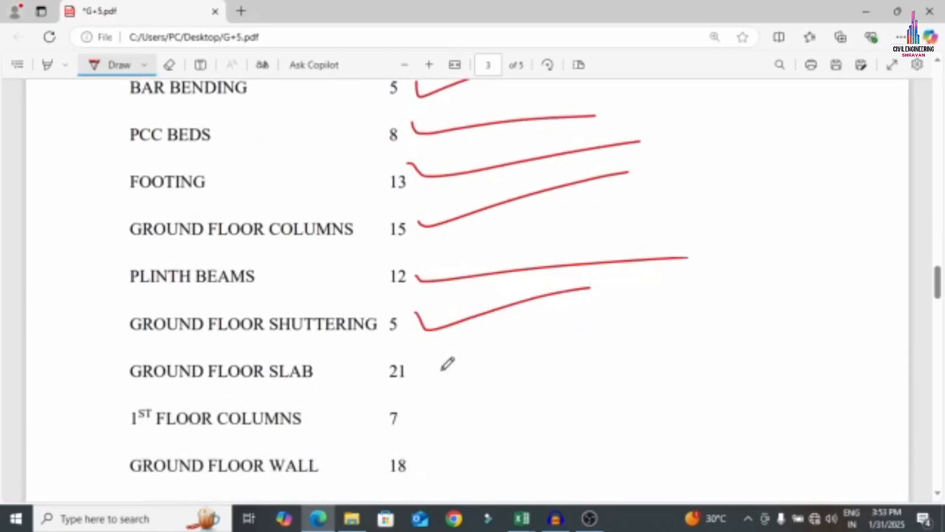
drag(410, 364, 594, 321)
drag(411, 402, 509, 389)
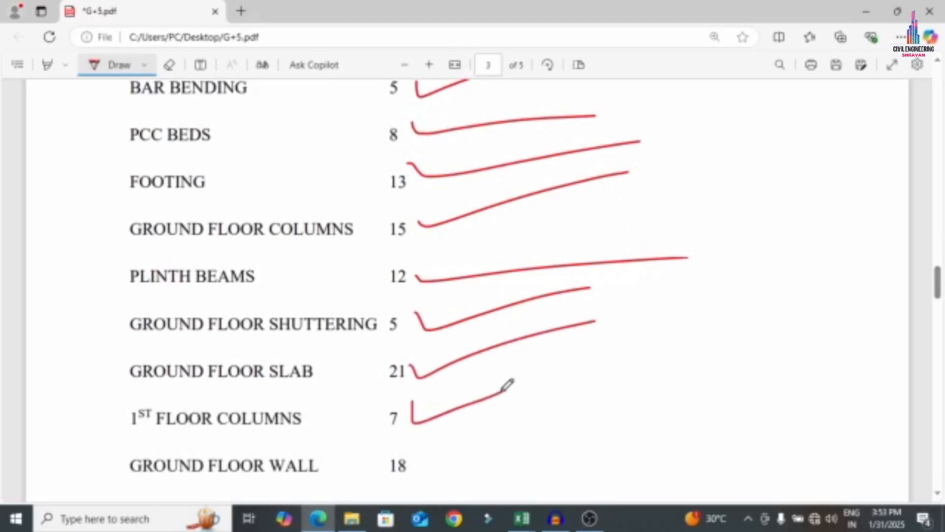
scroll(512, 360, down, 1)
drag(409, 385, 520, 381)
scroll(452, 386, down, 4)
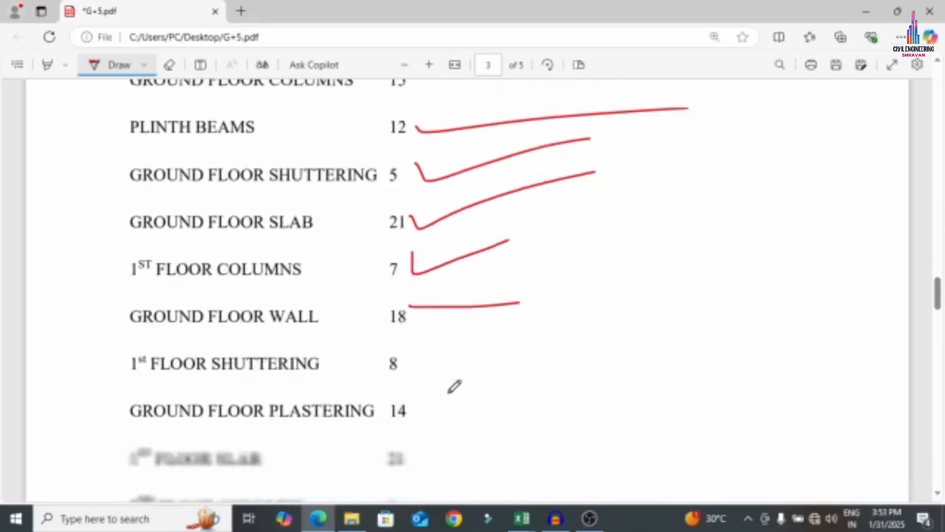
scroll(402, 205, down, 1)
Mark the remaining durations down to handover in red, undoing one stray mark
drag(412, 169, 411, 428)
scroll(421, 205, down, 5)
mouse_move(416, 118)
mouse_down()
mouse_move(401, 268)
mouse_move(400, 472)
mouse_up()
scroll(418, 211, down, 5)
drag(409, 198, 406, 475)
scroll(414, 148, down, 7)
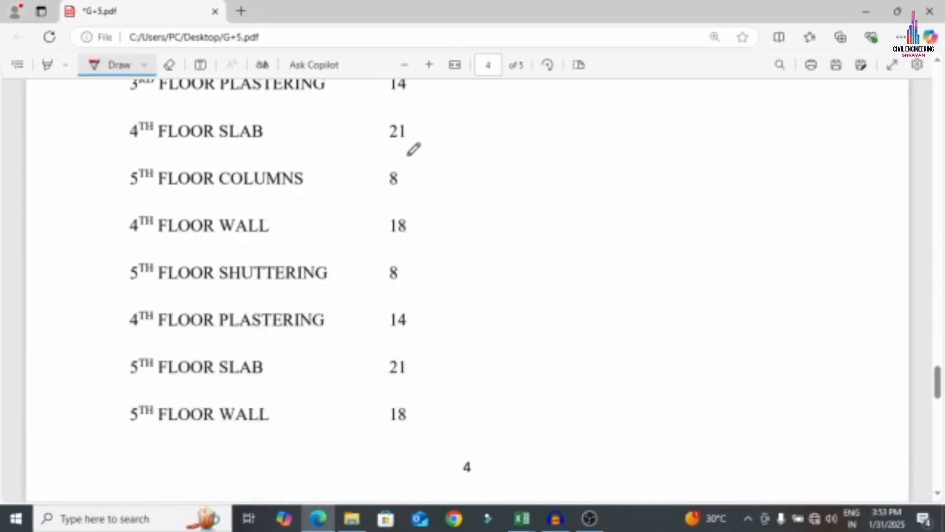
scroll(409, 131, up, 1)
drag(411, 144, 416, 480)
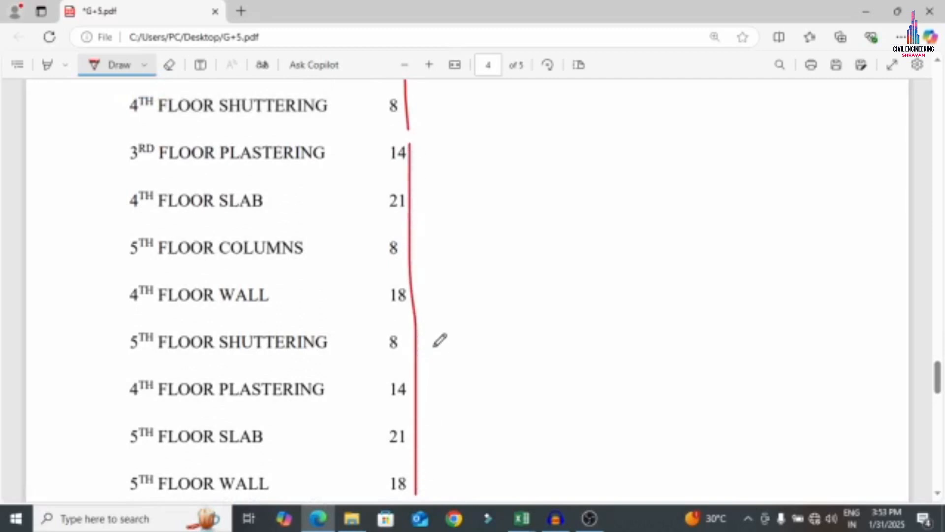
scroll(443, 331, down, 5)
scroll(409, 187, down, 4)
scroll(428, 88, up, 1)
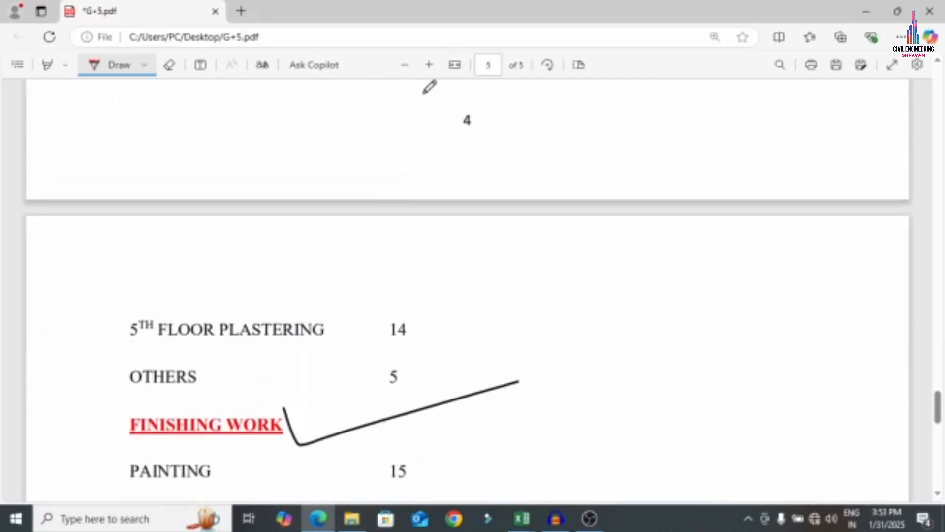
drag(423, 83, 427, 200)
drag(435, 318, 435, 344)
key(ctrl+z)
drag(414, 311, 402, 477)
scroll(409, 374, down, 2)
scroll(415, 347, down, 1)
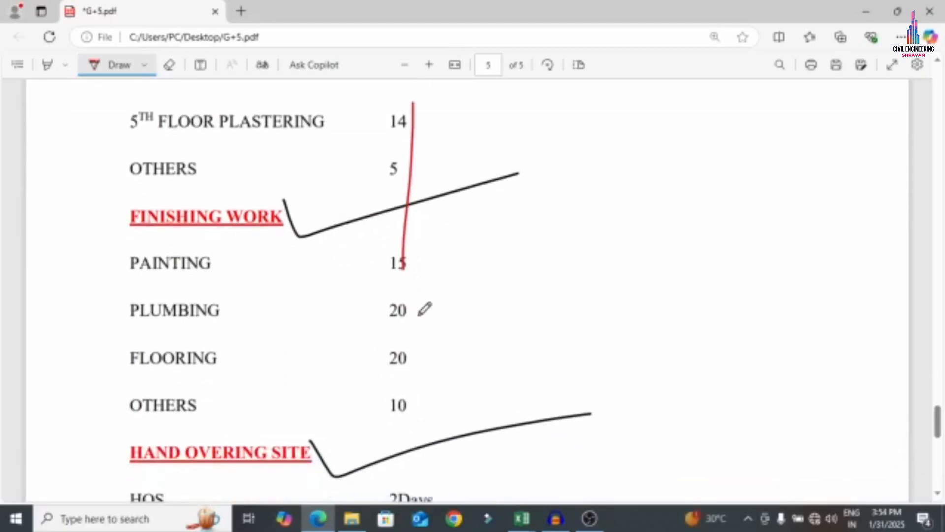
drag(419, 258, 418, 455)
scroll(435, 384, down, 3)
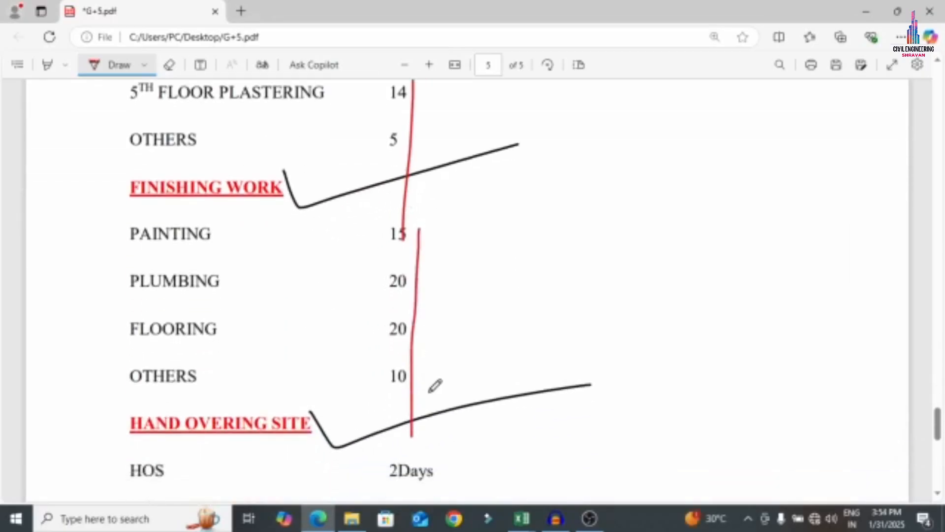
mouse_move(445, 318)
mouse_down()
mouse_move(440, 398)
mouse_move(349, 328)
mouse_move(484, 303)
mouse_up()
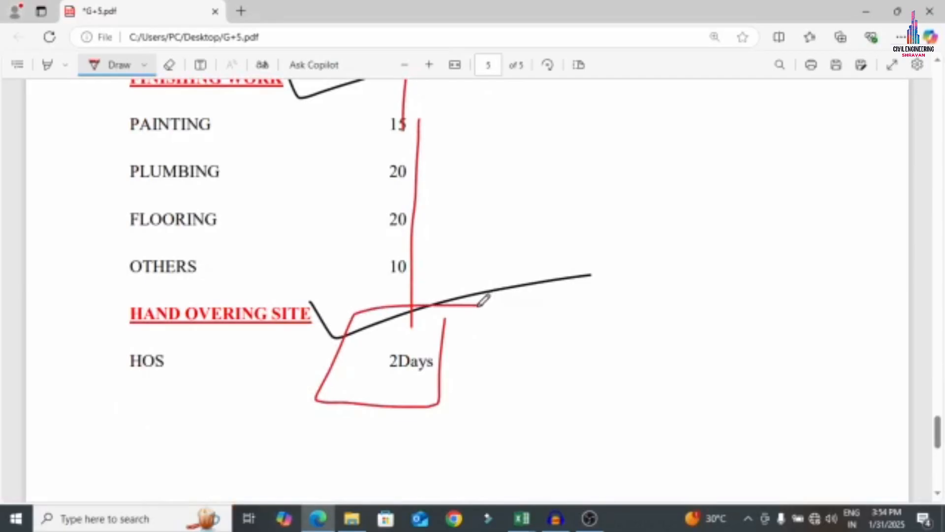
scroll(616, 270, up, 20)
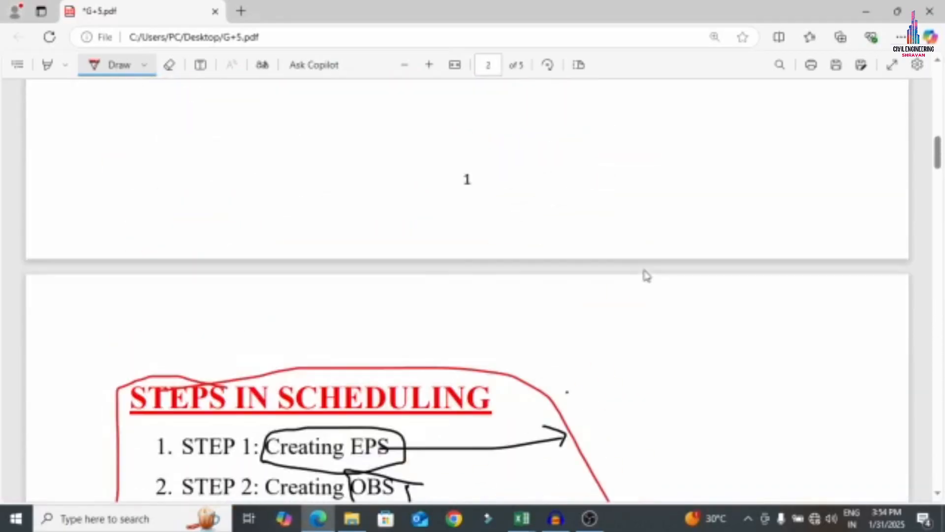
scroll(646, 275, up, 15)
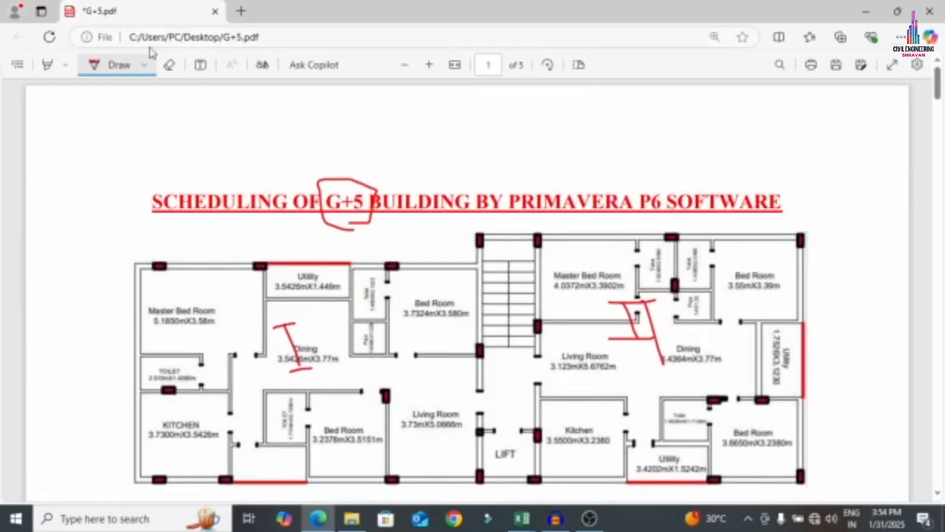
Reset the pen colour to black and minimise Edge to show the desktop
click(144, 65)
click(158, 118)
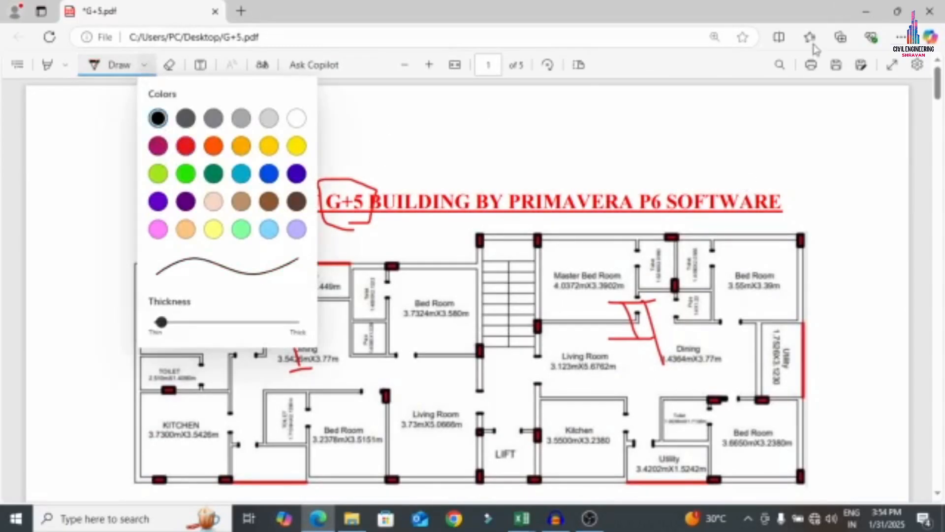
click(866, 11)
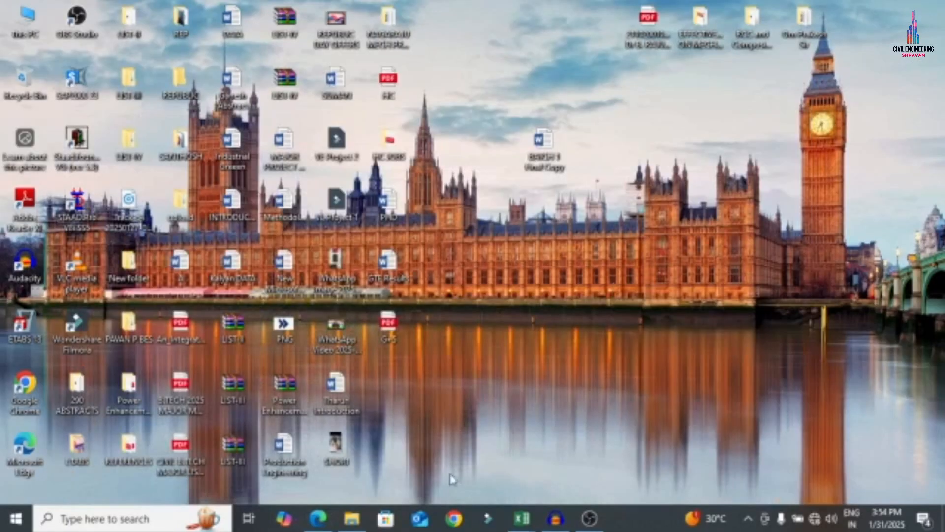
Launch P6 Professional 20 via Windows search 'prim' and connect with the login name and password
click(173, 527)
text(prim)
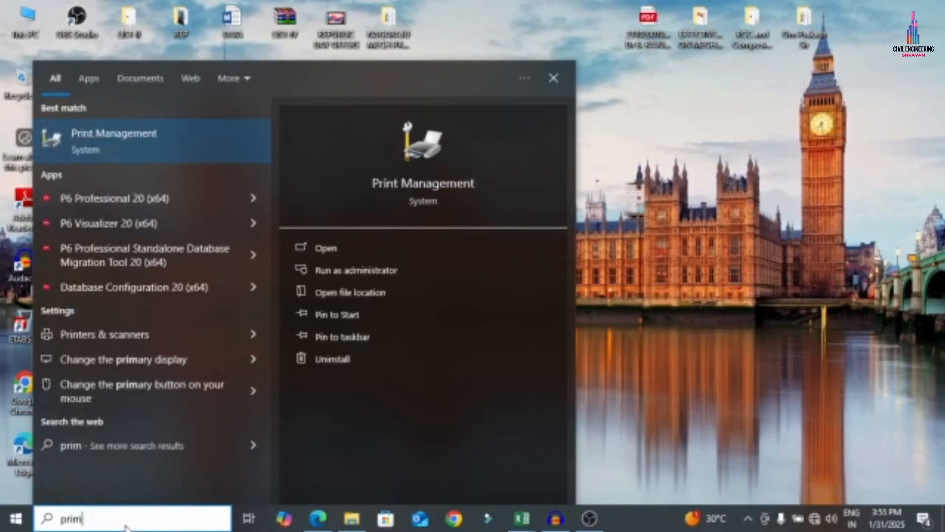
key(Down)
key(Return)
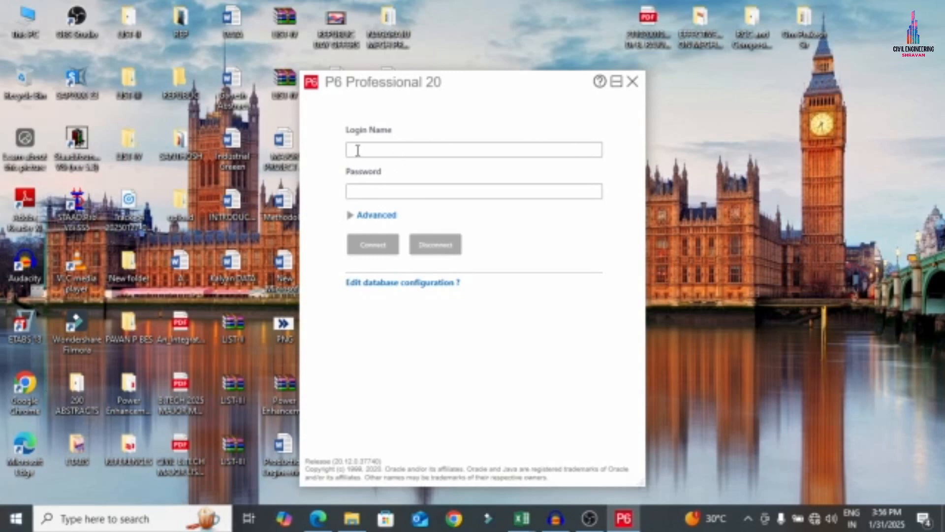
click(359, 149)
text(admin)
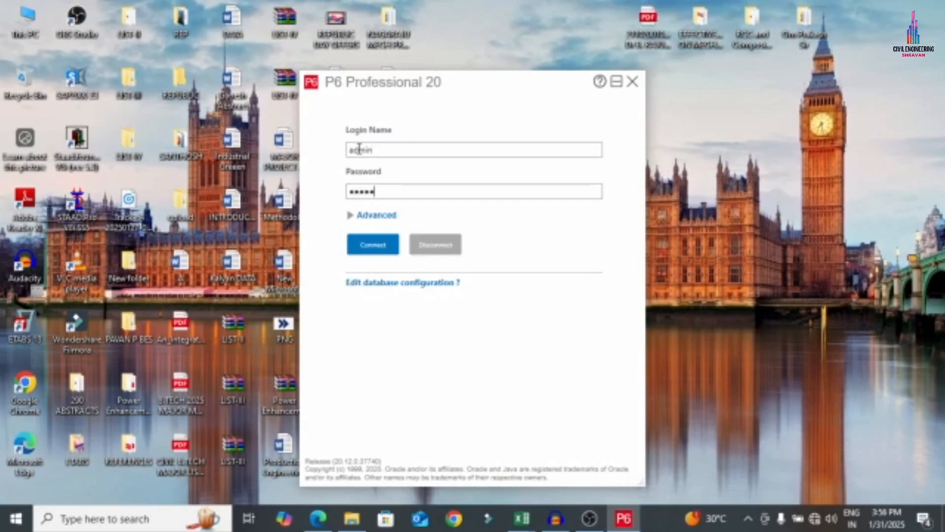
key(Return)
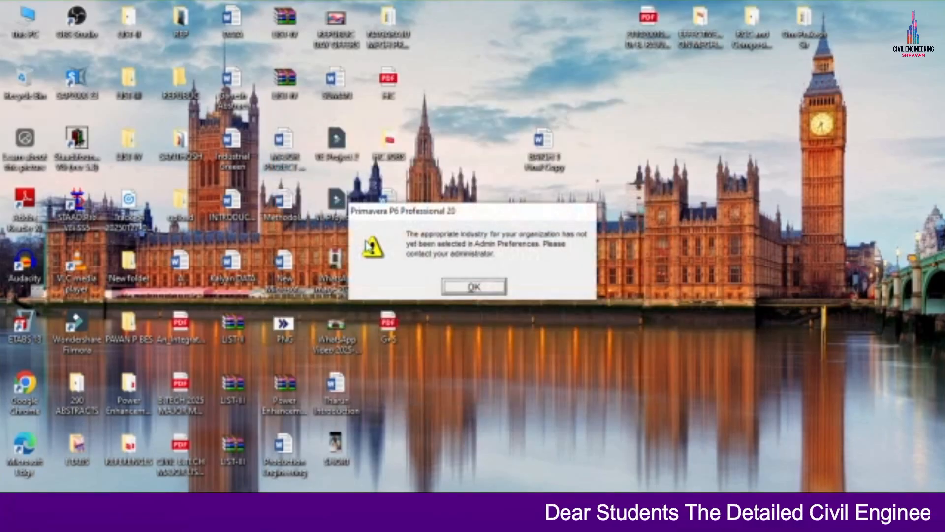
Dismiss the industry warning, delete all 61 EPS elements, and close the EPS editor
click(493, 291)
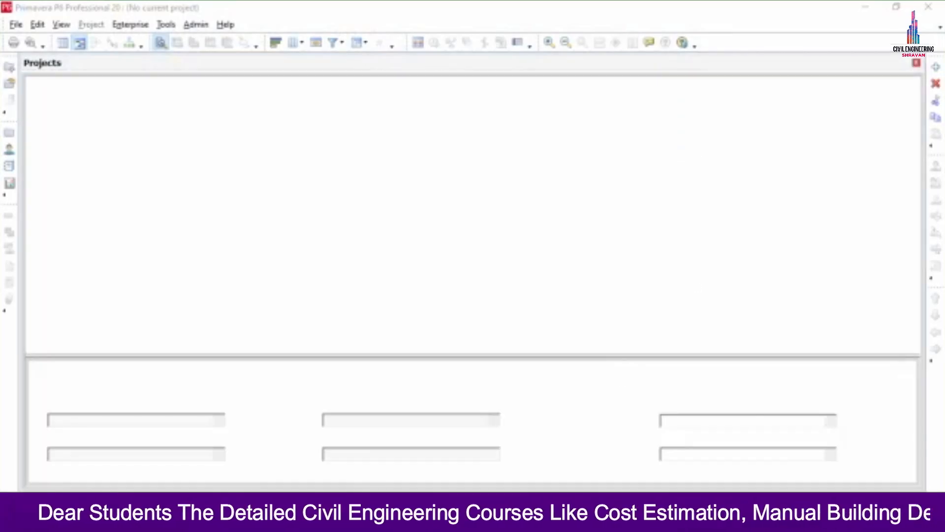
scroll(162, 191, down, 4)
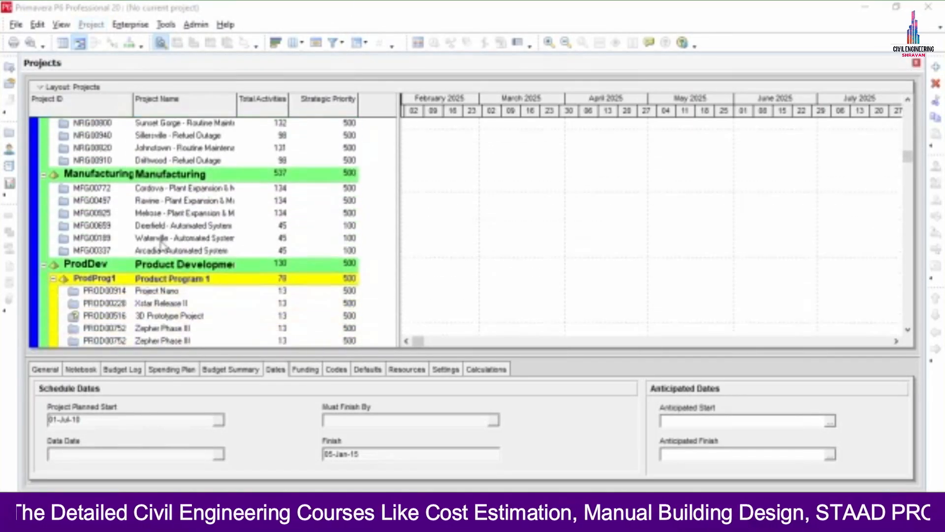
scroll(161, 257, up, 4)
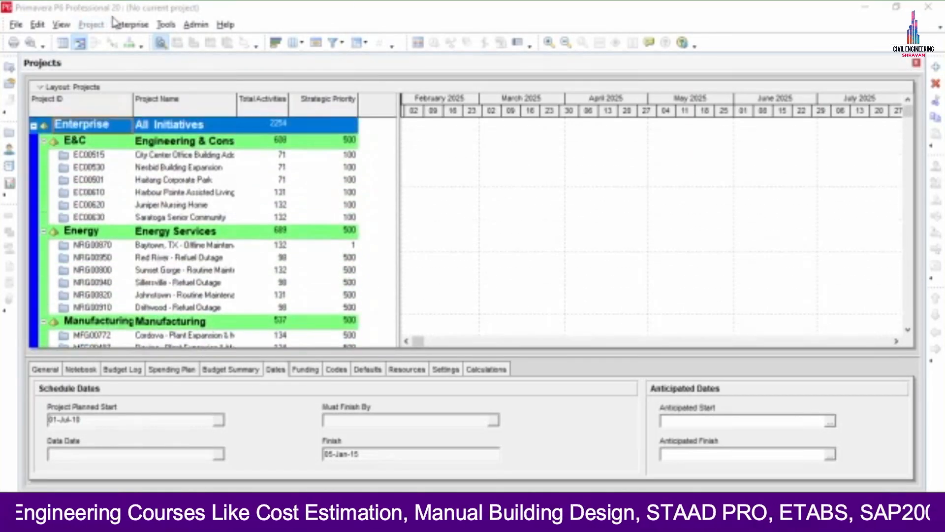
click(116, 24)
click(143, 57)
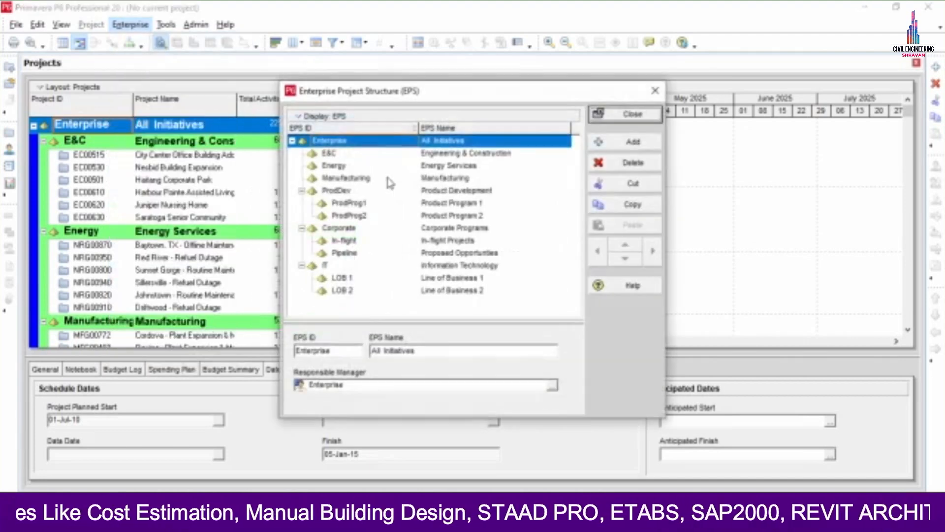
click(633, 162)
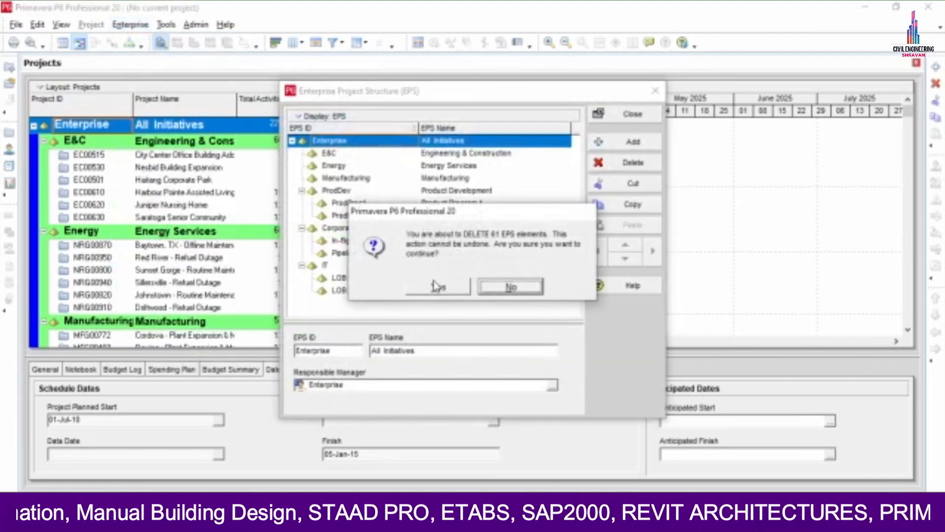
click(436, 287)
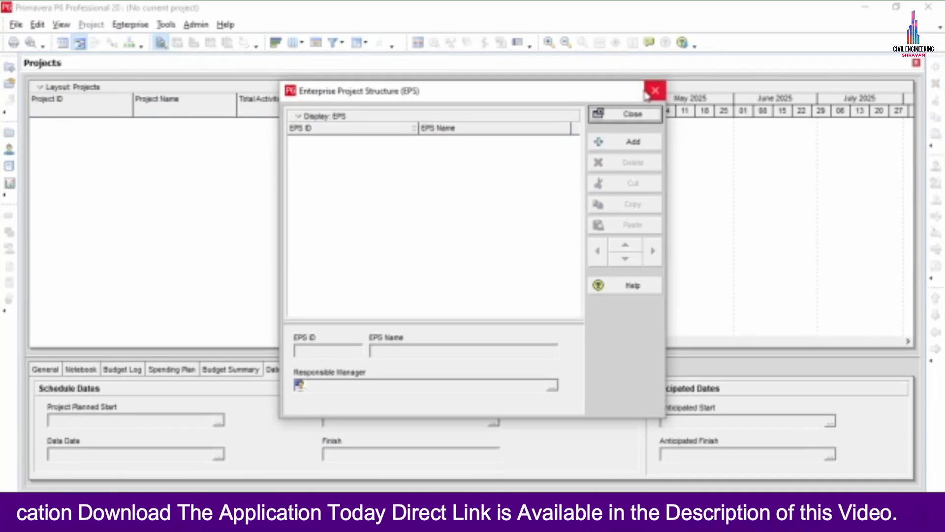
click(654, 91)
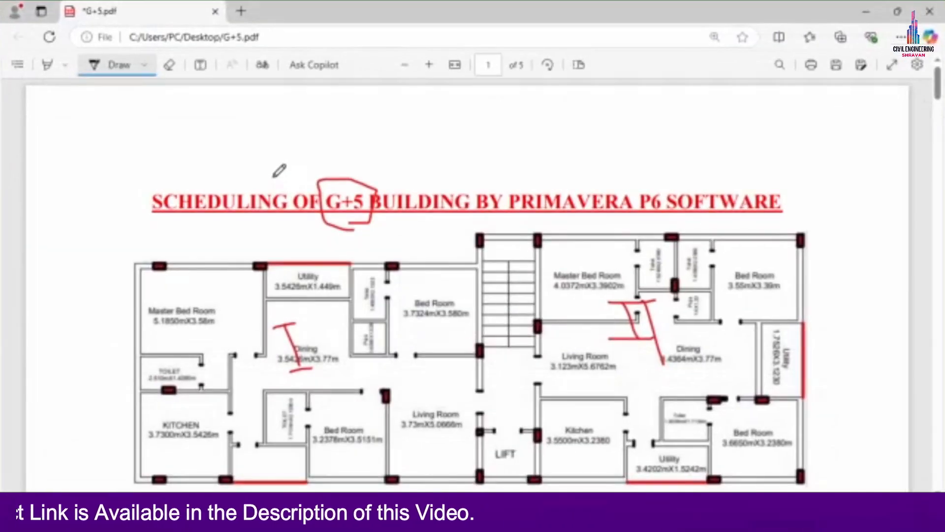
Circle 'Creating EPS' in page 2's scheduling steps, then minimise Edge to return to P6
scroll(276, 215, down, 10)
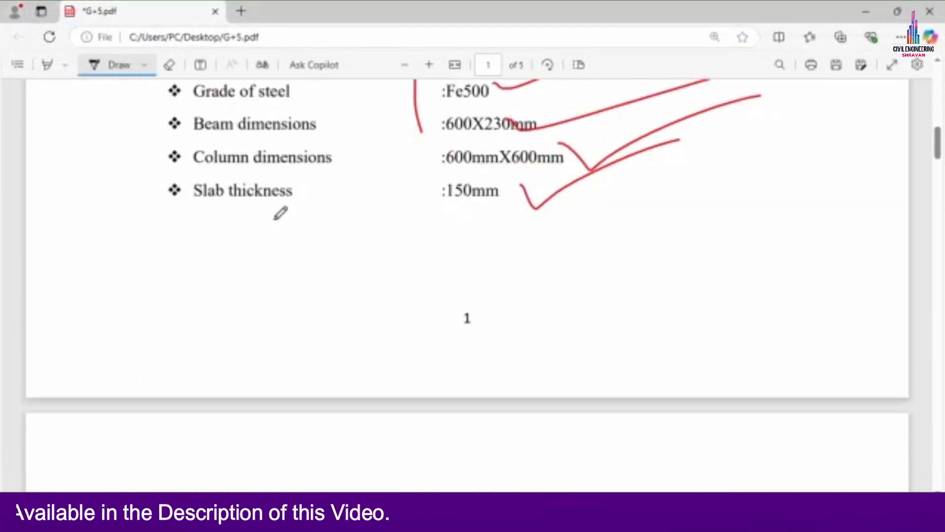
scroll(278, 213, down, 8)
scroll(276, 212, up, 3)
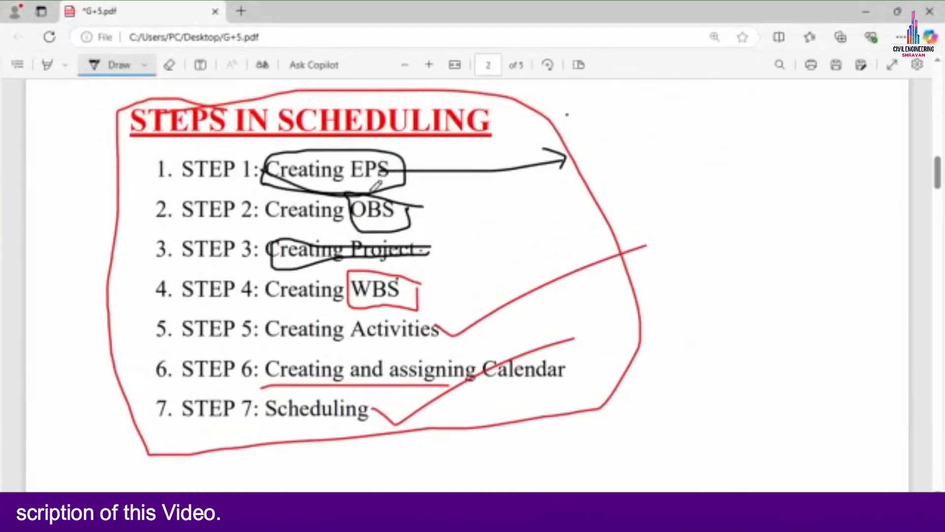
mouse_move(377, 184)
mouse_down()
mouse_move(340, 140)
mouse_move(276, 179)
mouse_move(291, 186)
mouse_up()
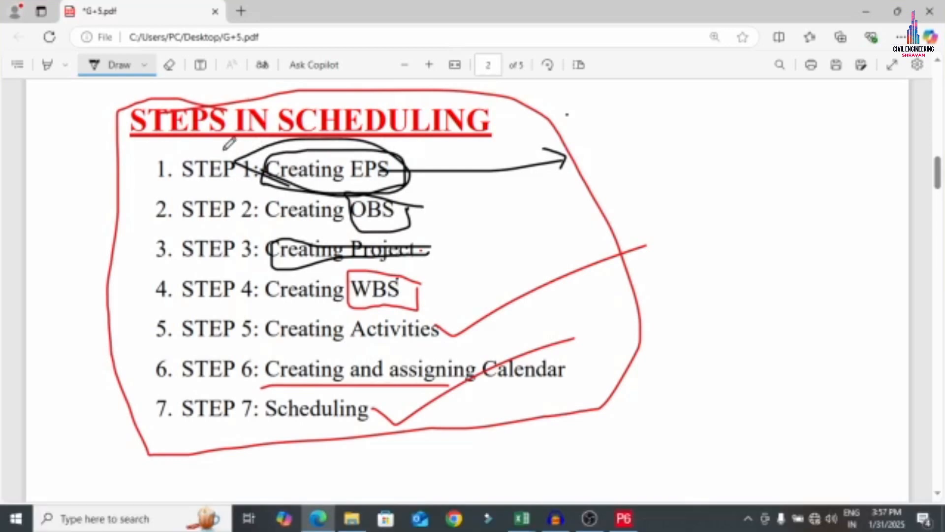
click(867, 11)
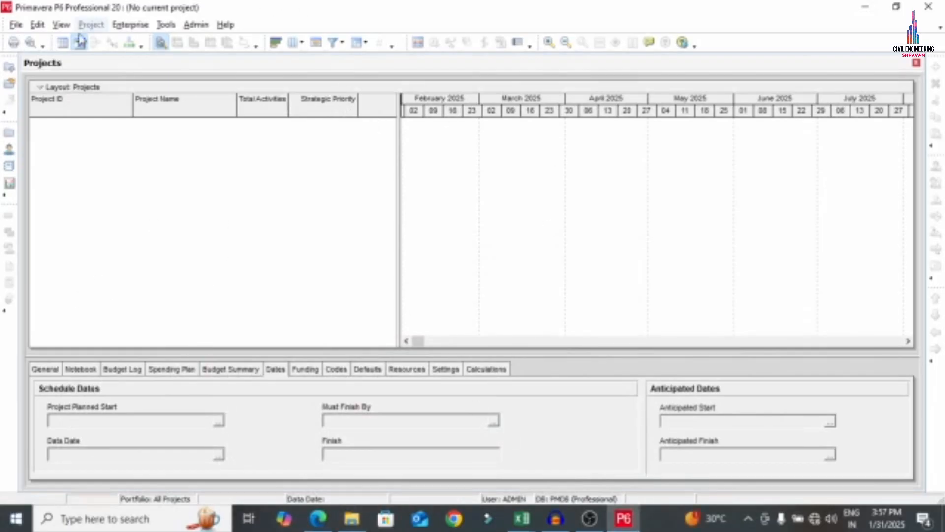
Add a top-level EPS node with ID PRO1 and name PROJECT 1
click(129, 25)
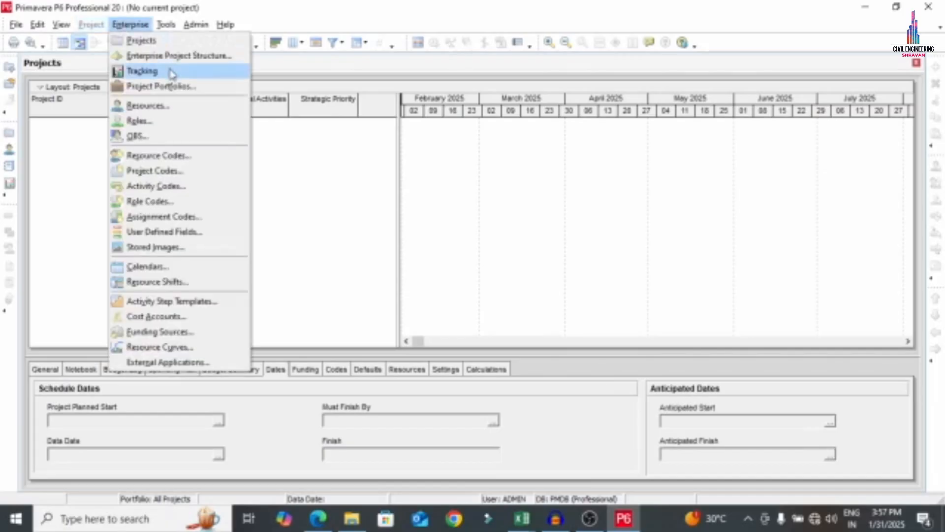
click(176, 57)
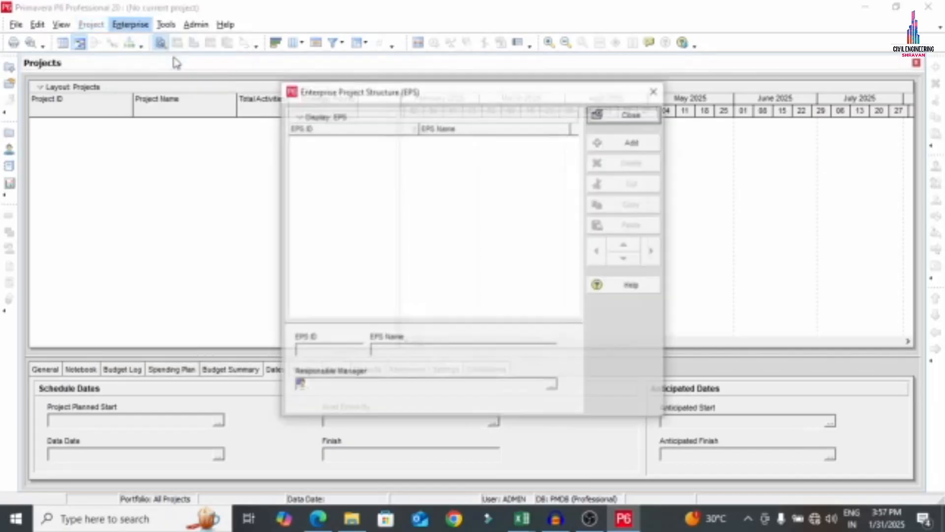
click(633, 142)
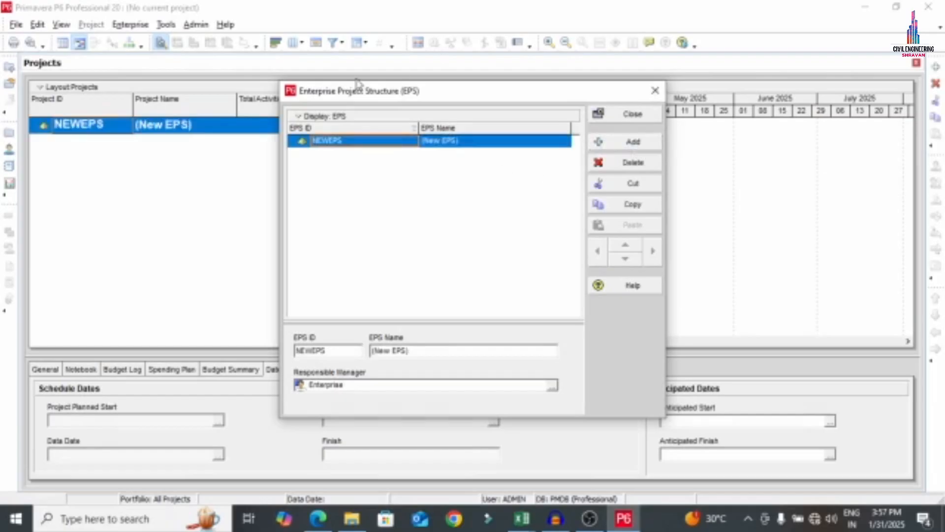
click(368, 144)
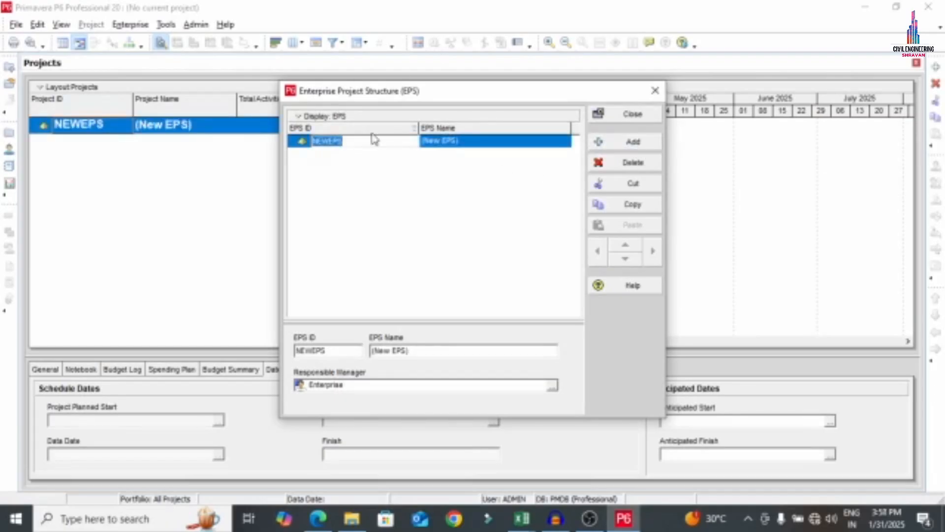
text(PR01)
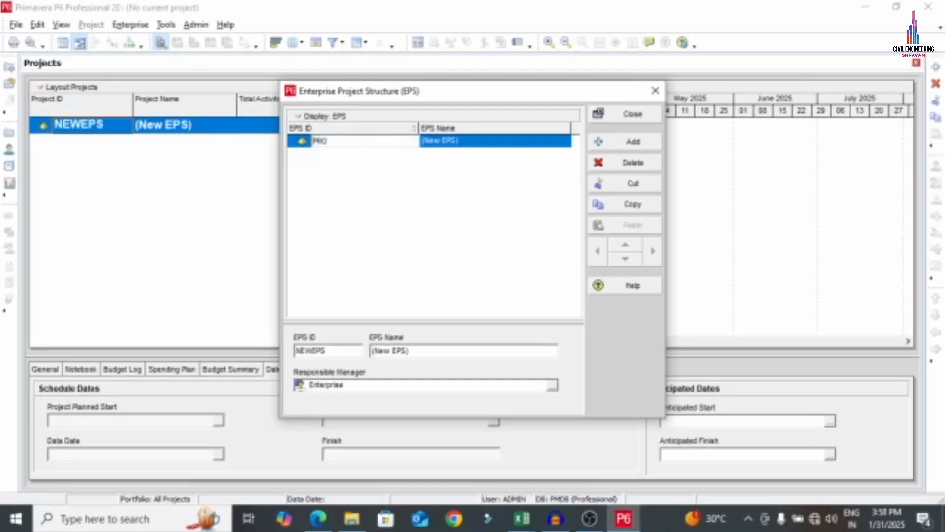
click(489, 143)
text(PROJECT)
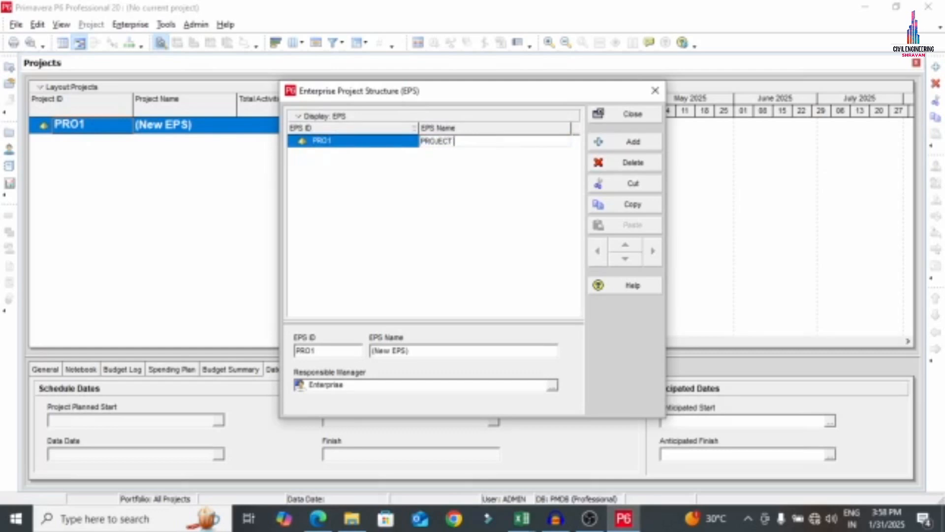
text( 1)
key(Return)
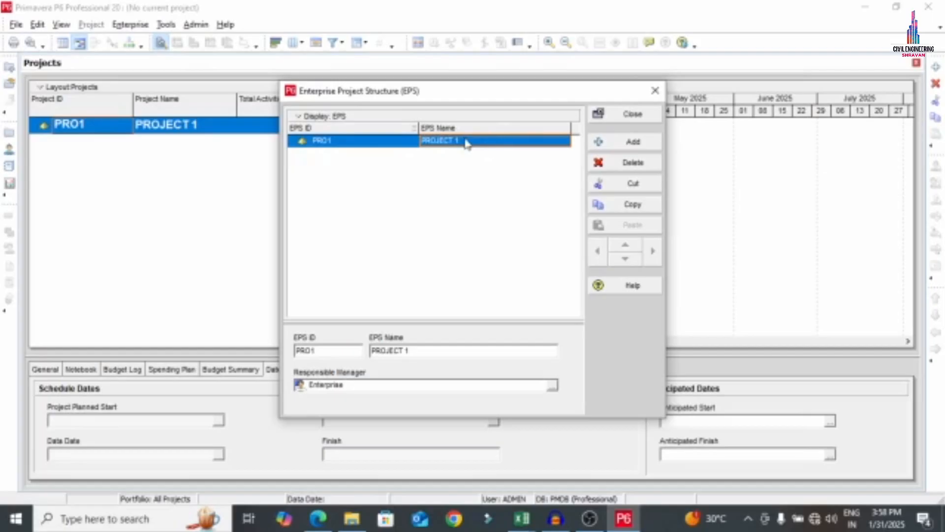
Rename PRO1 to BUILDING PROJECT and add a new node beneath it
click(467, 142)
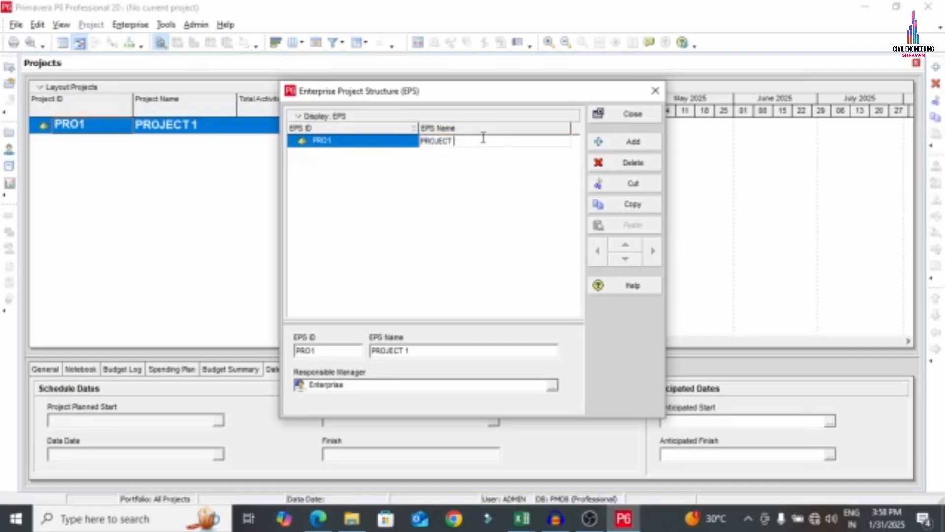
text(BUILDING)
key(Return)
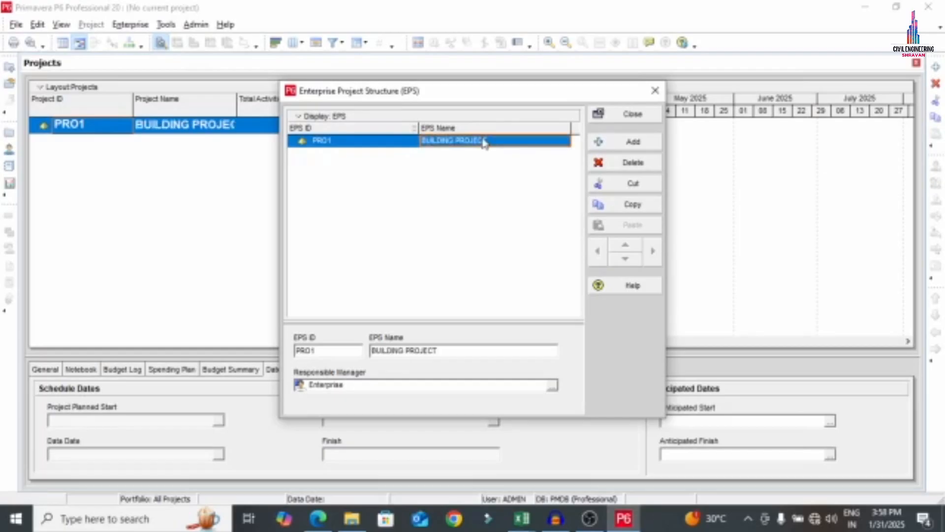
click(632, 141)
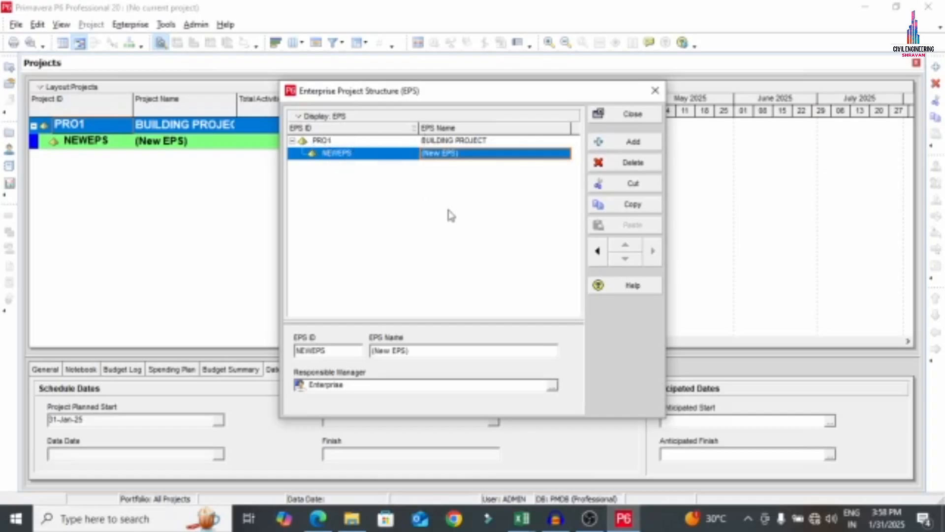
Move the new node to the top level as PRO 2 named ROAD PROJECT
click(597, 251)
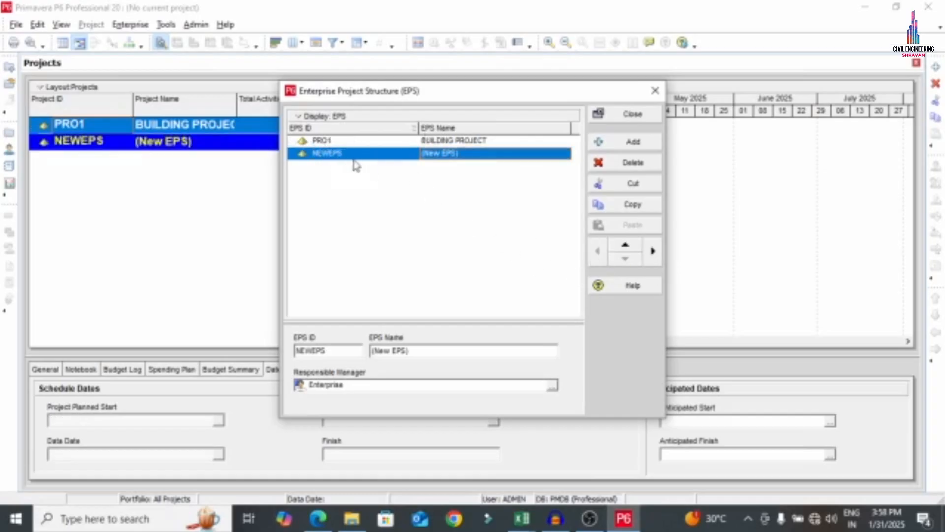
click(370, 151)
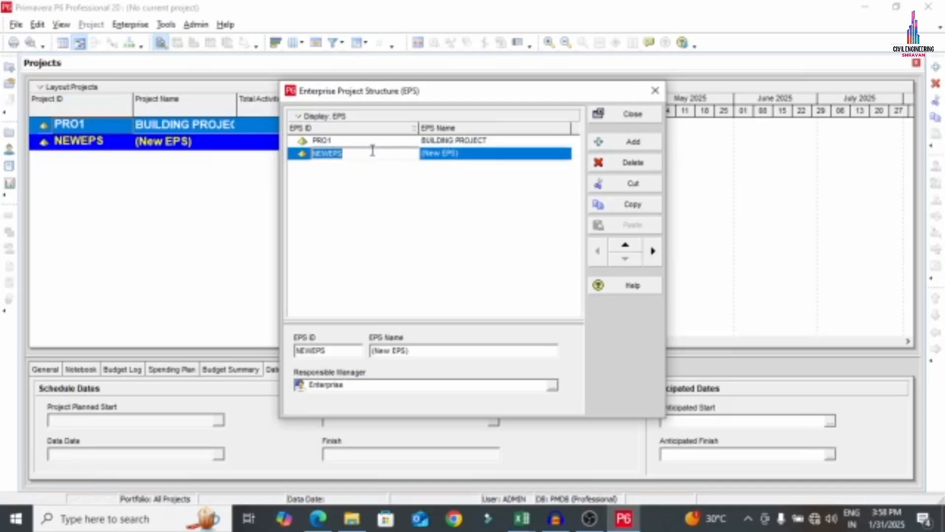
text(PRO 2)
click(498, 155)
text(R)
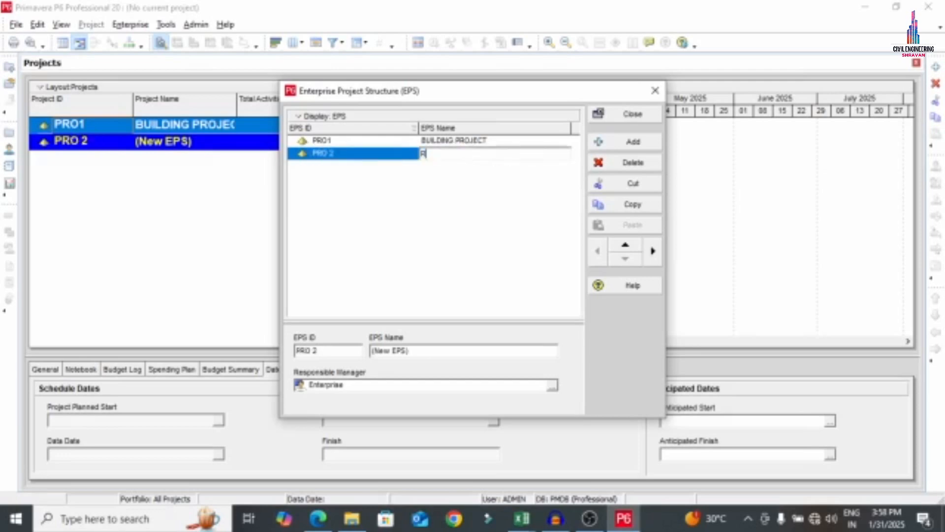
text(OAD PROJECT)
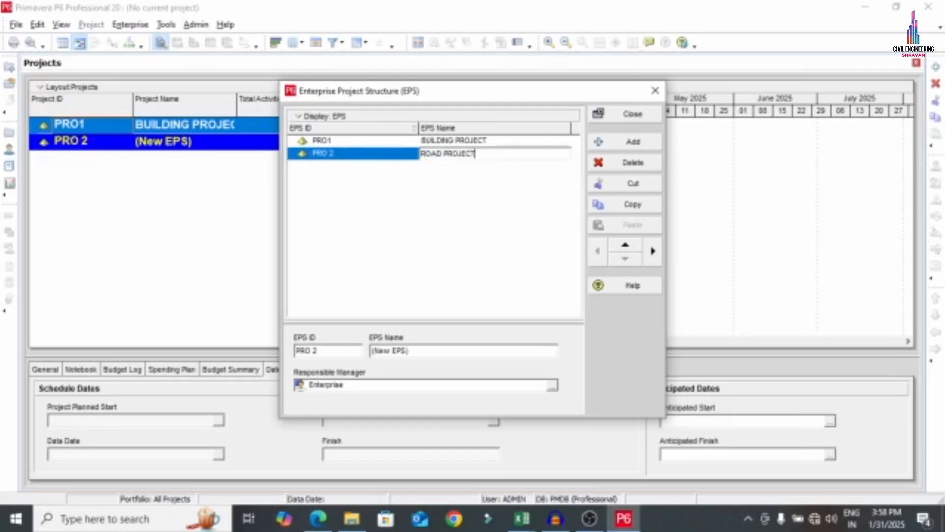
click(510, 159)
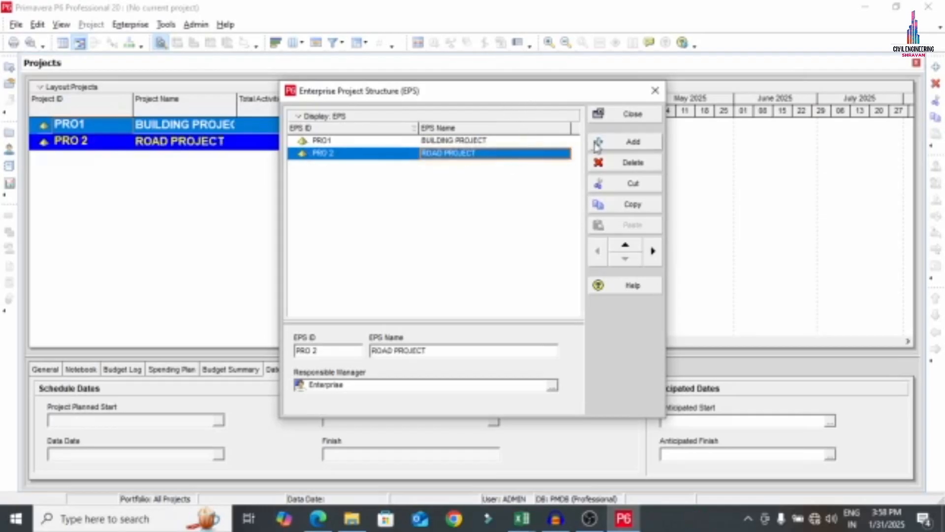
Add a third top-level EPS node PRO 3 named OTHER
click(630, 141)
click(598, 251)
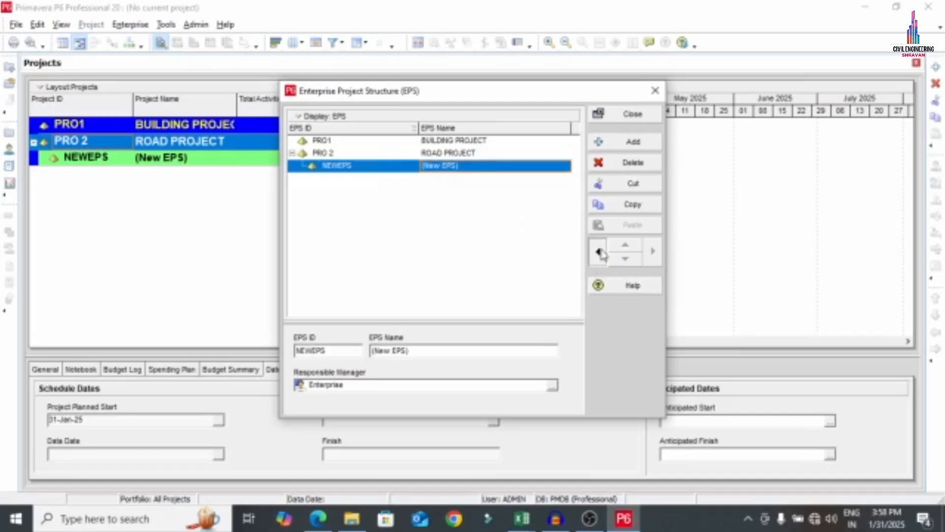
click(369, 164)
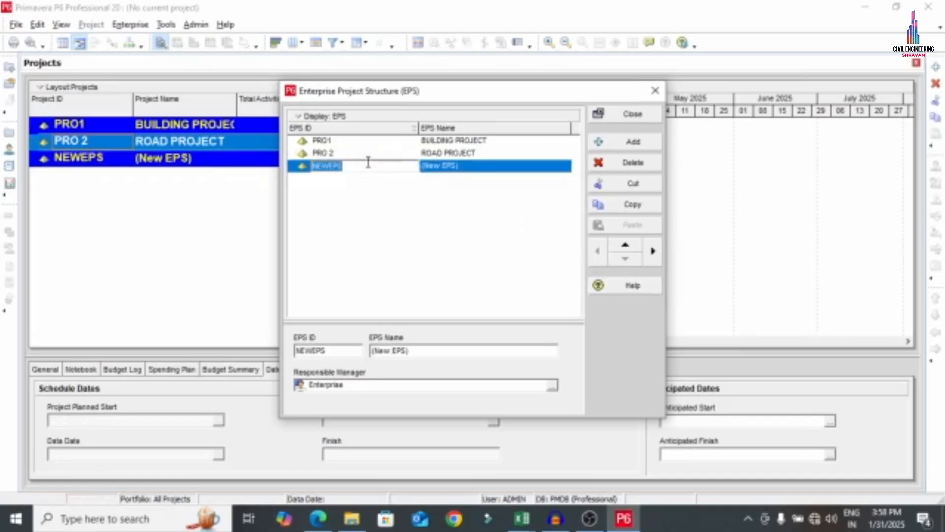
text(PRO 3)
key(Return)
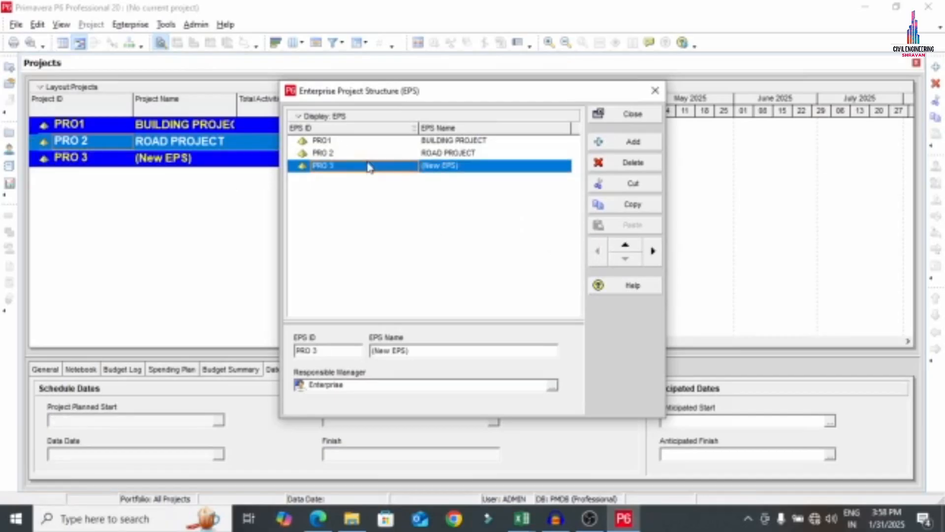
click(491, 166)
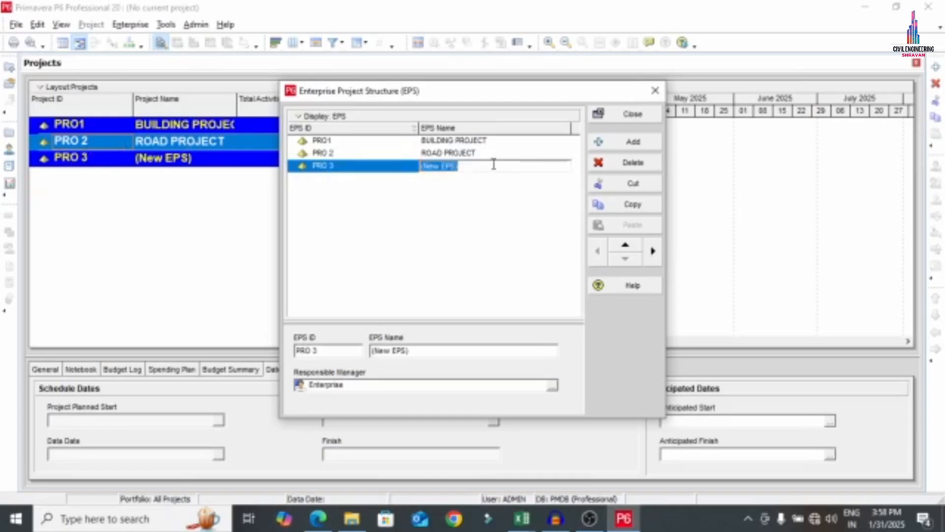
text(OTHER)
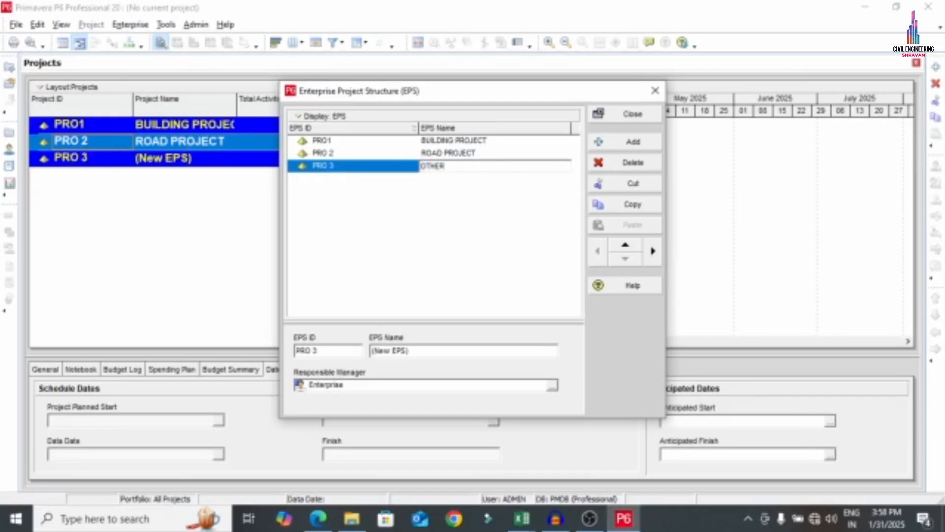
key(Return)
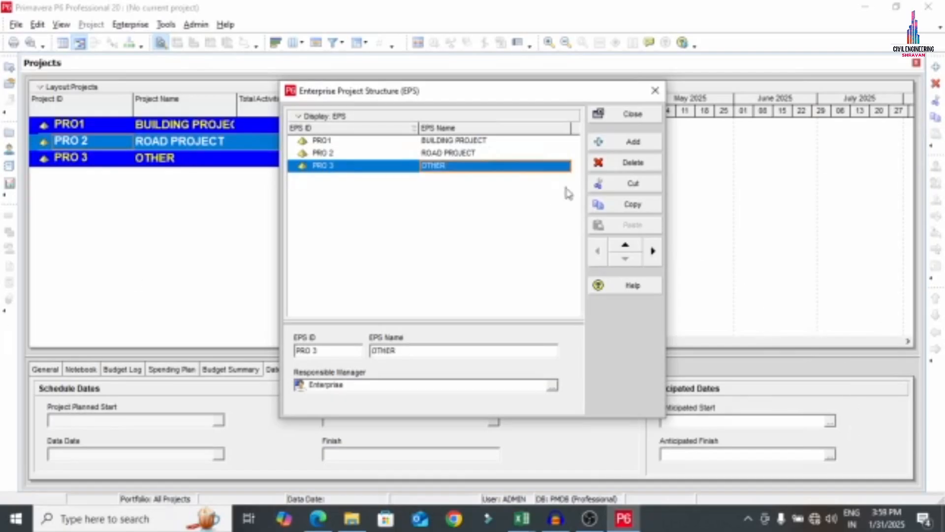
Review the PRO1, PRO 2 and PRO 3 nodes, close the EPS window, and switch to the PDF
click(472, 141)
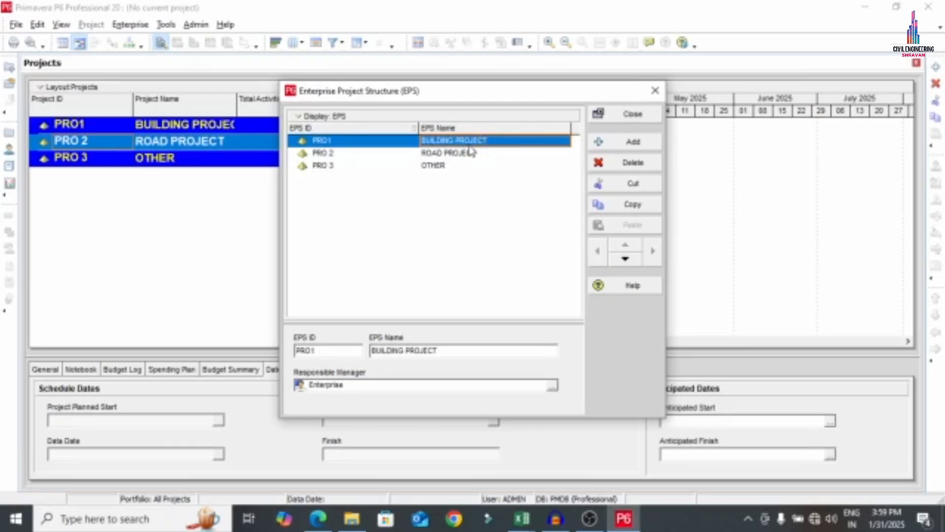
click(473, 153)
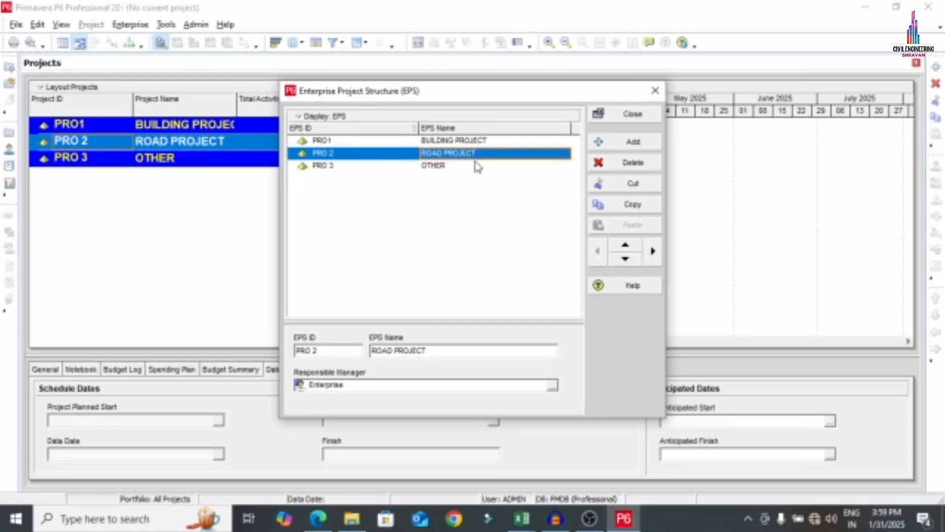
click(475, 166)
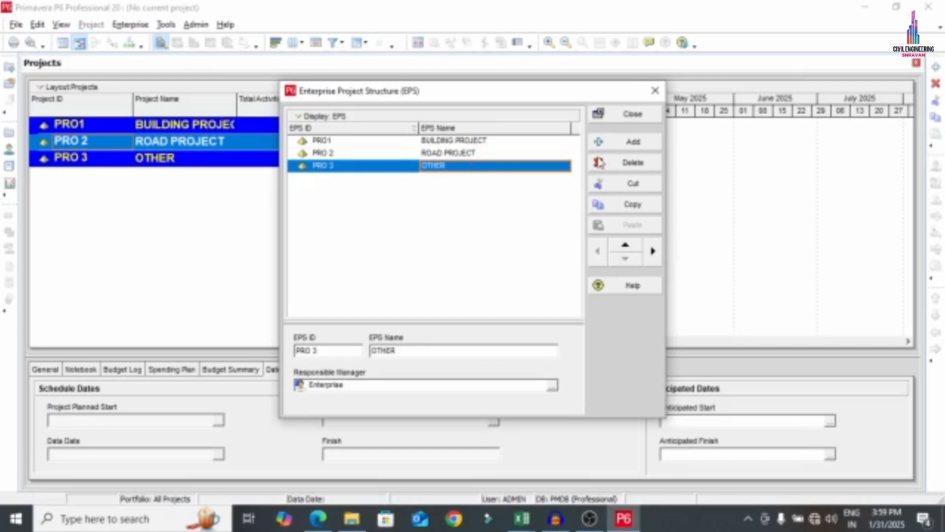
click(648, 116)
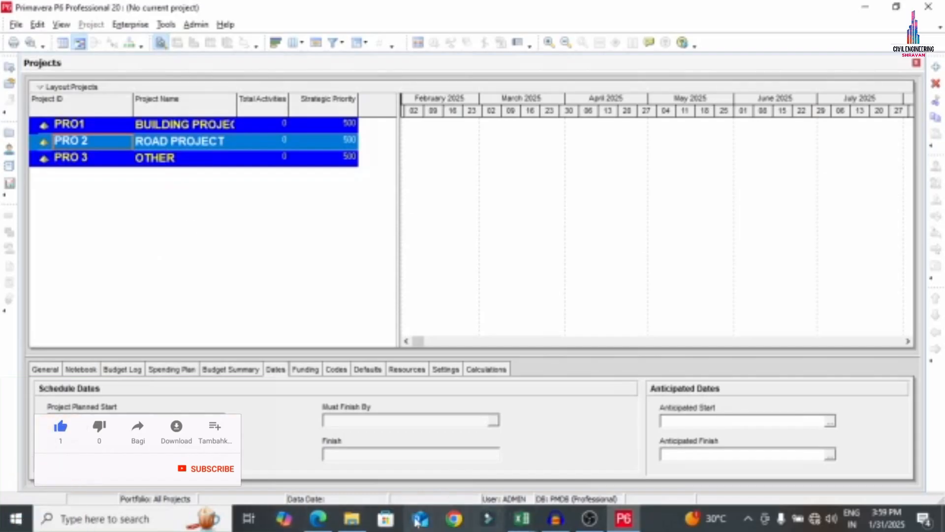
click(318, 518)
Tick off the OBS step in black, then switch the pen to red
drag(394, 206, 483, 160)
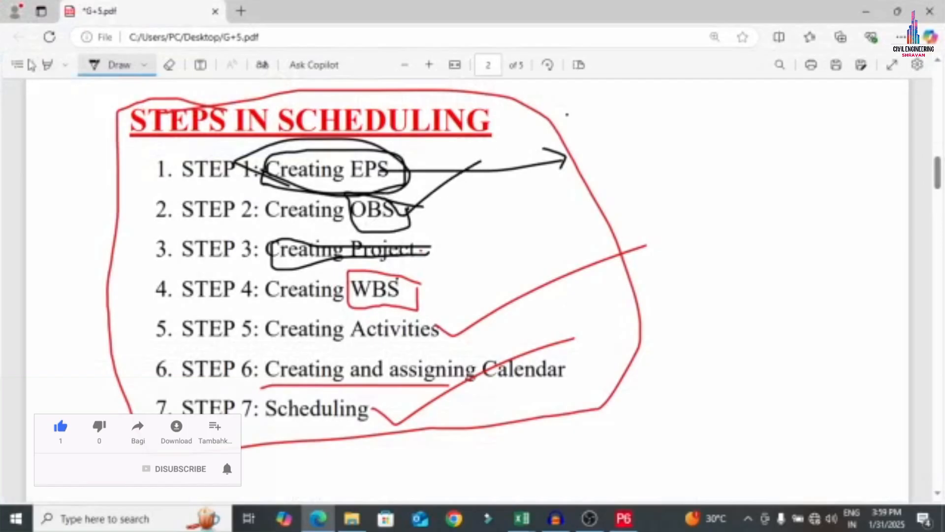
click(144, 65)
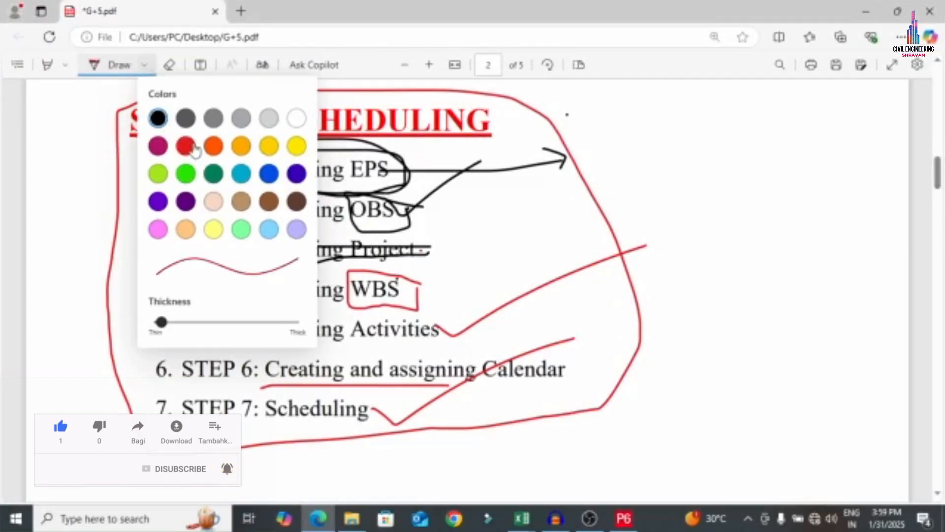
click(185, 146)
Sketch MD above a circled PM label in red below the steps list
scroll(640, 222, down, 7)
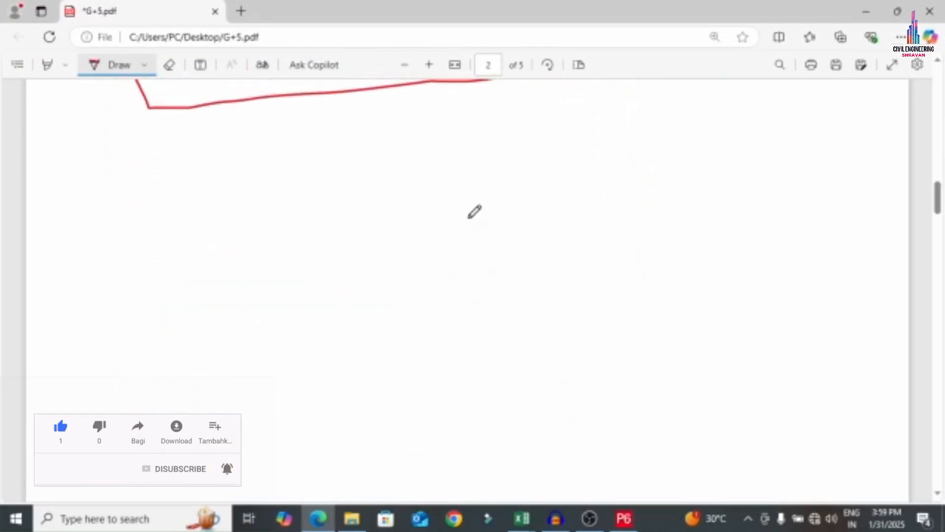
scroll(474, 212, down, 1)
scroll(473, 111, up, 1)
mouse_move(441, 145)
mouse_down()
mouse_move(442, 186)
mouse_move(450, 148)
mouse_move(439, 162)
mouse_move(462, 175)
mouse_move(490, 167)
mouse_up()
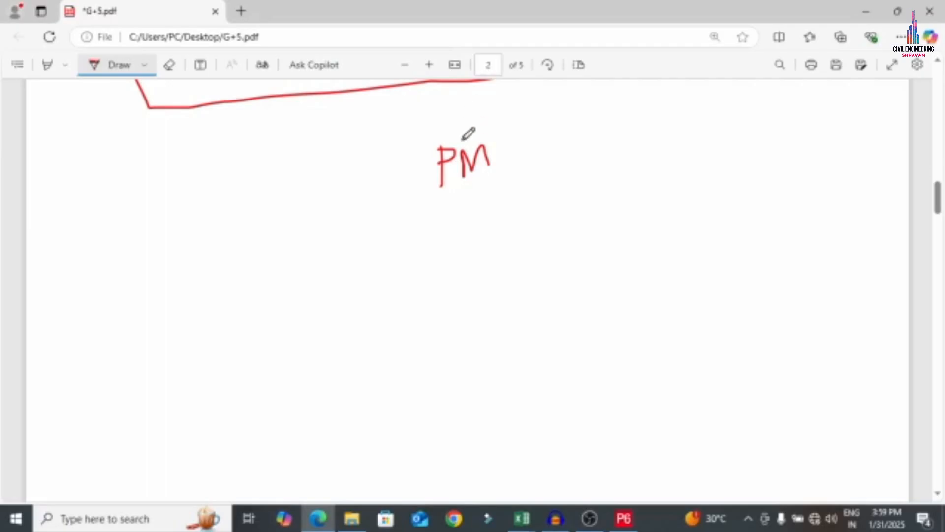
scroll(468, 133, up, 1)
mouse_move(458, 214)
mouse_down()
mouse_move(459, 166)
mouse_move(493, 164)
mouse_move(439, 163)
mouse_move(499, 178)
mouse_move(488, 151)
mouse_up()
mouse_move(511, 202)
mouse_down()
mouse_move(465, 193)
mouse_move(423, 214)
mouse_move(507, 240)
mouse_move(513, 202)
mouse_up()
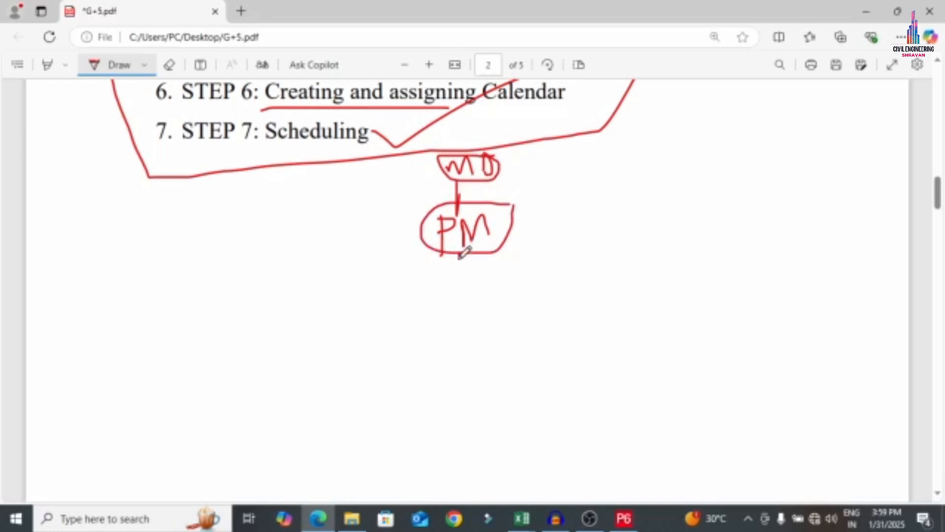
Draw branches from PM to CE, SE, QC and site
mouse_move(461, 254)
mouse_down()
mouse_move(460, 280)
mouse_move(261, 278)
mouse_move(240, 291)
mouse_move(228, 353)
mouse_move(252, 355)
mouse_move(249, 345)
mouse_up()
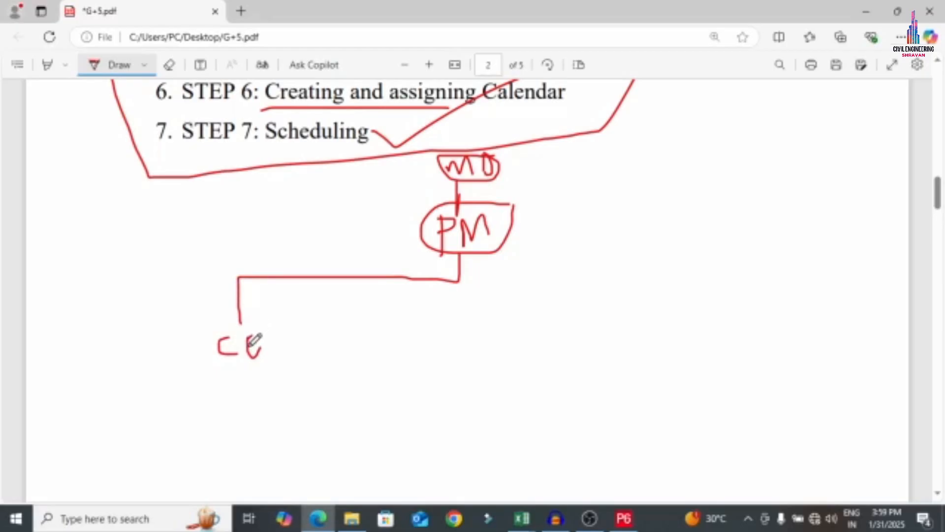
mouse_move(344, 276)
mouse_down()
mouse_move(344, 320)
mouse_move(321, 337)
mouse_move(340, 349)
mouse_move(327, 361)
mouse_move(355, 345)
mouse_up()
mouse_move(434, 279)
mouse_down()
mouse_move(424, 359)
mouse_move(449, 358)
mouse_move(448, 343)
mouse_up()
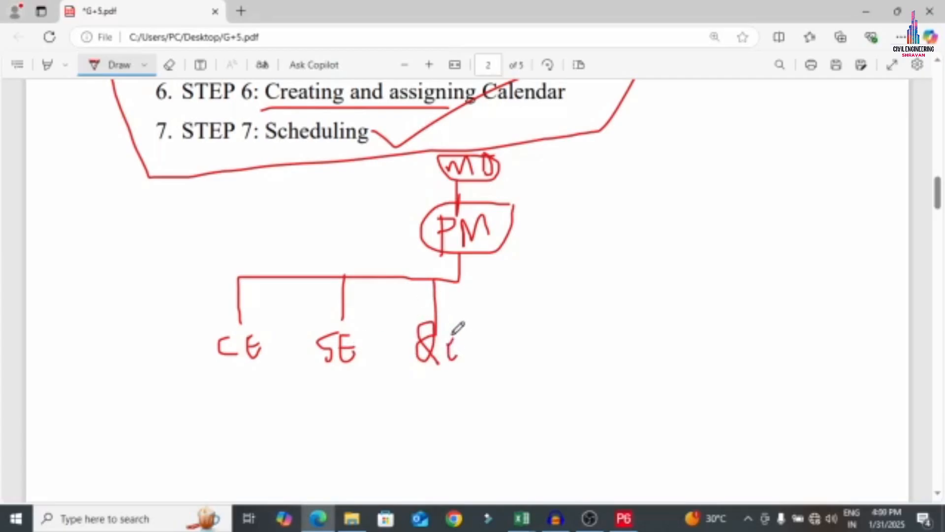
mouse_move(457, 279)
mouse_down()
mouse_move(536, 274)
mouse_move(536, 315)
mouse_move(543, 305)
mouse_up()
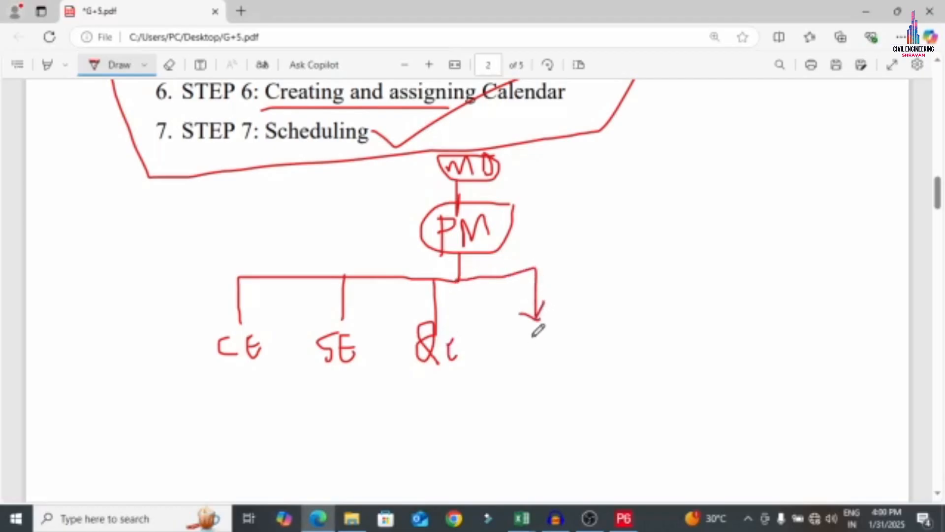
mouse_move(532, 337)
mouse_down()
mouse_move(518, 354)
mouse_move(542, 330)
mouse_move(563, 339)
mouse_up()
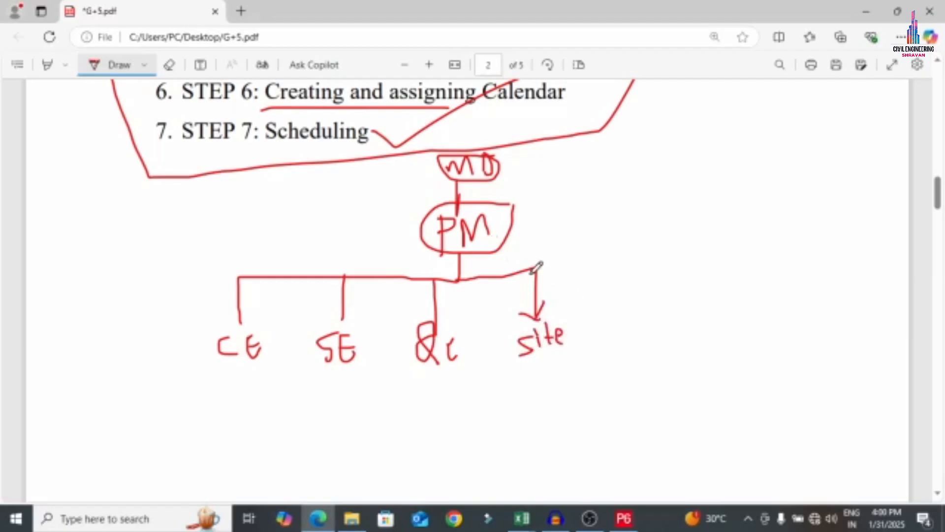
Add the Fin and HR branches to the right of site
mouse_move(536, 268)
mouse_down()
mouse_move(591, 261)
mouse_move(632, 275)
mouse_move(635, 320)
mouse_move(638, 311)
mouse_up()
mouse_move(634, 348)
mouse_down()
mouse_move(646, 381)
mouse_move(641, 342)
mouse_up()
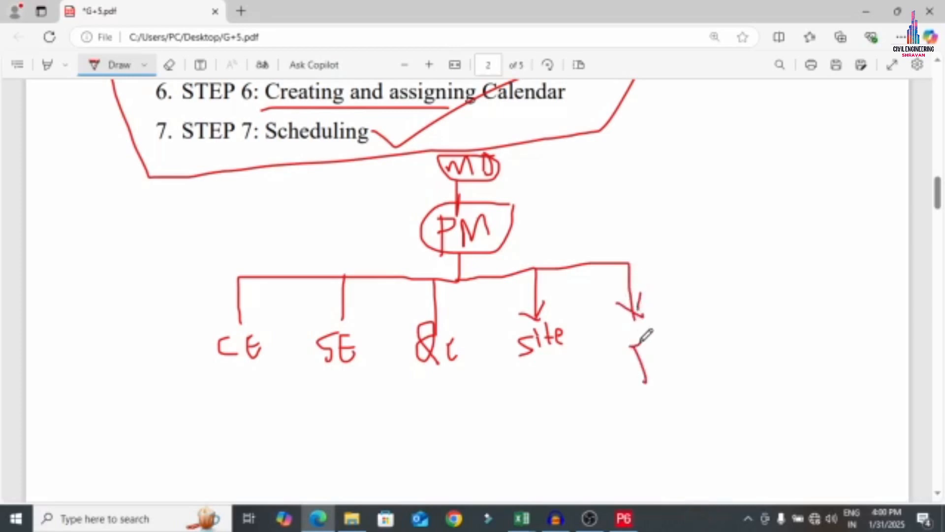
click(651, 340)
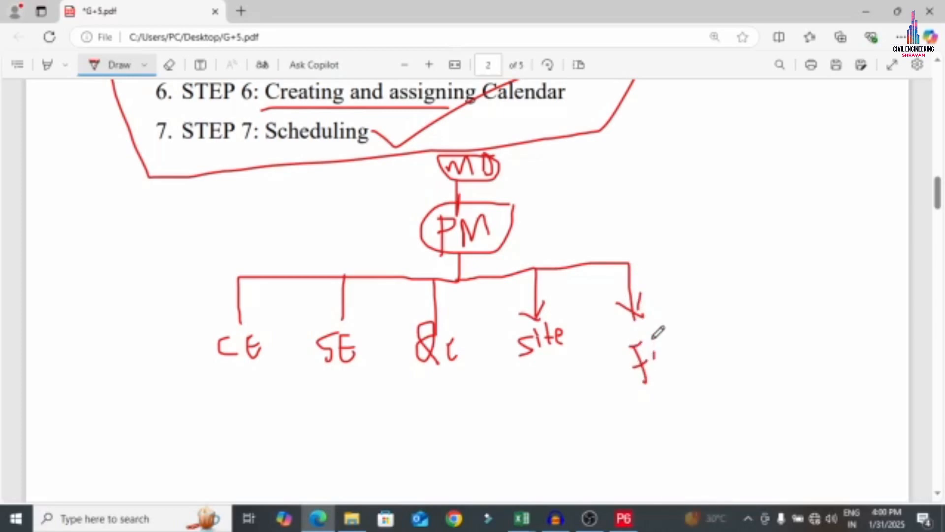
drag(656, 341, 668, 352)
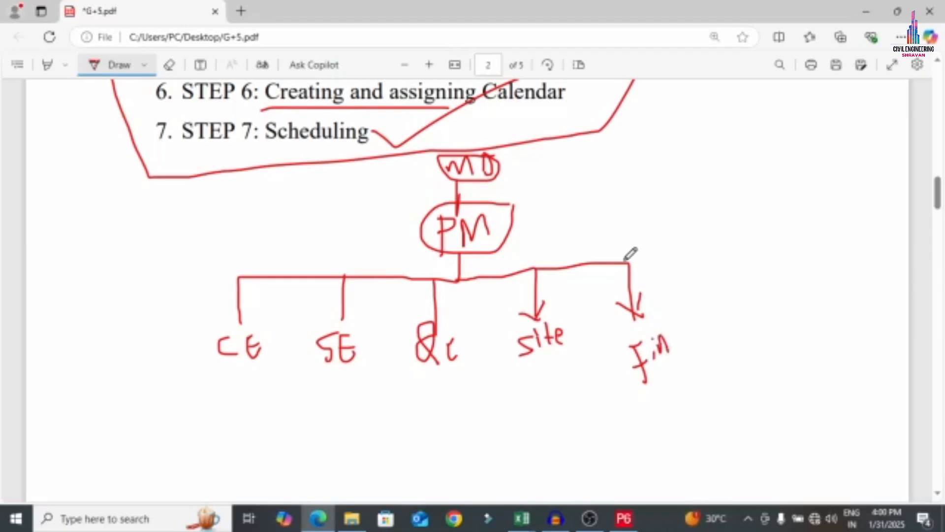
mouse_move(625, 260)
mouse_down()
mouse_move(720, 255)
mouse_move(728, 316)
mouse_up()
mouse_move(705, 300)
mouse_down()
mouse_move(731, 317)
mouse_move(736, 282)
mouse_up()
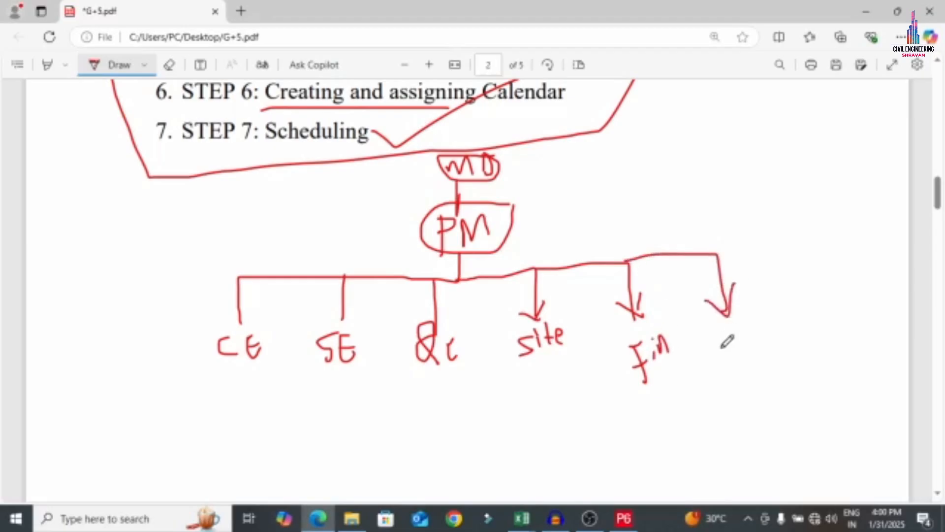
drag(721, 338, 725, 362)
mouse_move(740, 321)
mouse_down()
mouse_move(742, 358)
mouse_move(740, 347)
mouse_move(753, 351)
mouse_move(763, 327)
mouse_move(755, 344)
mouse_move(778, 364)
mouse_up()
Draw red sub-branches CE1/CE2, SE1/SE2, QC1/QC2 and S1/S2 under CE, SE, QC and site
scroll(231, 354, down, 1)
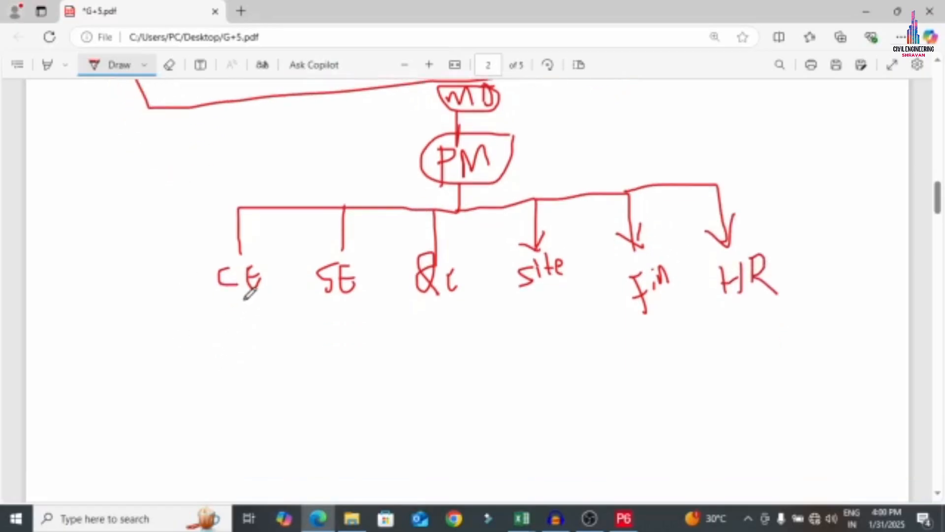
mouse_move(245, 299)
mouse_down()
mouse_move(181, 327)
mouse_move(185, 387)
mouse_up()
mouse_move(164, 381)
mouse_down()
mouse_move(167, 408)
mouse_move(177, 380)
mouse_move(182, 400)
mouse_move(199, 401)
mouse_up()
mouse_move(243, 326)
mouse_down()
mouse_move(284, 322)
mouse_move(263, 395)
mouse_move(288, 390)
mouse_move(297, 399)
mouse_up()
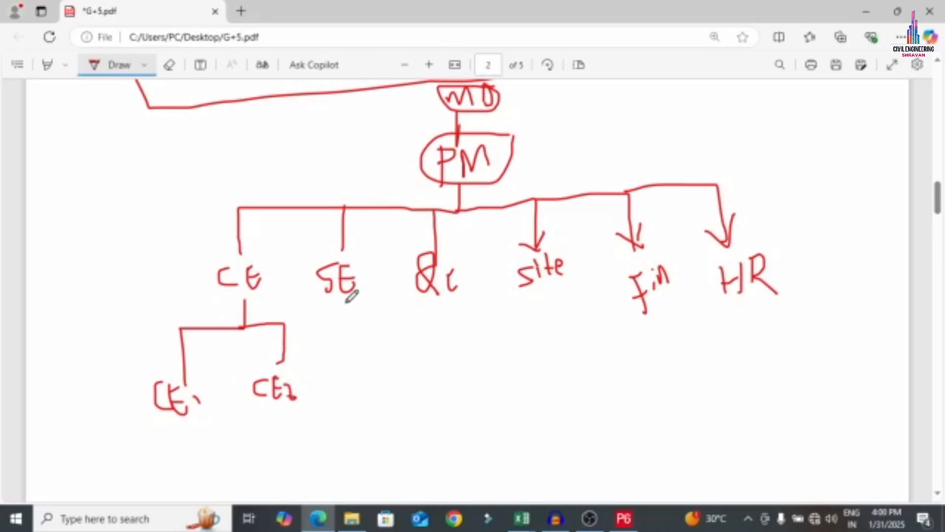
mouse_move(347, 301)
mouse_down()
mouse_move(319, 355)
mouse_move(325, 384)
mouse_move(311, 396)
mouse_move(340, 380)
mouse_up()
drag(342, 378, 345, 391)
mouse_move(350, 313)
mouse_down()
mouse_move(382, 320)
mouse_move(392, 363)
mouse_move(372, 401)
mouse_move(411, 380)
mouse_up()
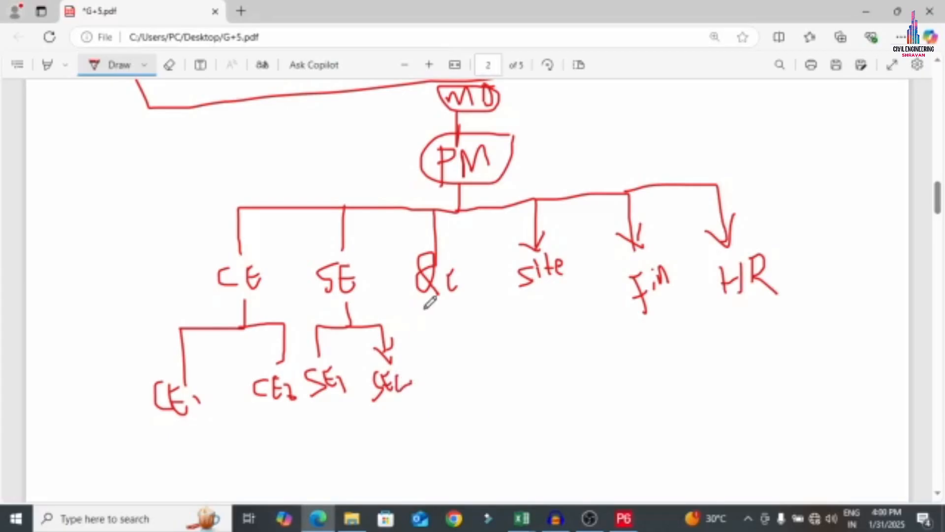
mouse_move(446, 274)
mouse_down()
mouse_move(447, 301)
mouse_move(414, 319)
mouse_move(436, 370)
mouse_move(464, 364)
mouse_up()
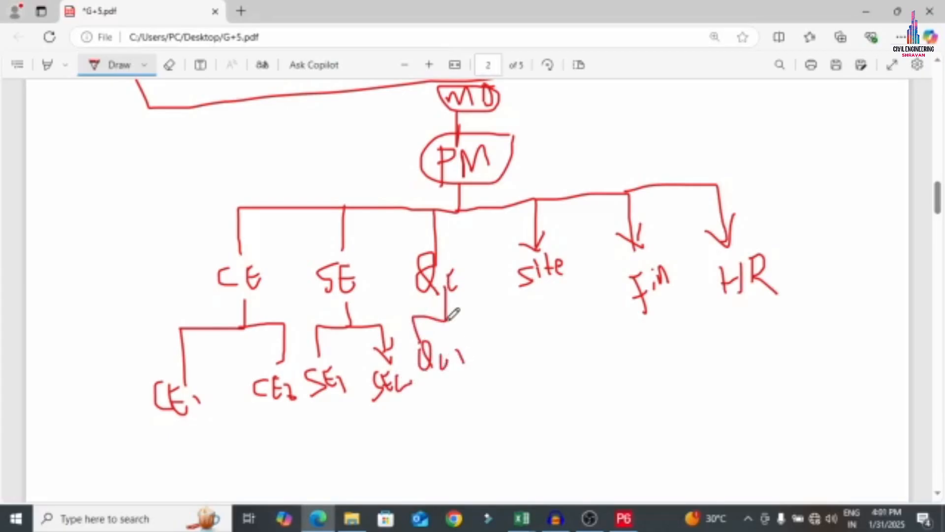
mouse_move(445, 319)
mouse_down()
mouse_move(488, 317)
mouse_move(494, 347)
mouse_move(482, 373)
mouse_move(511, 385)
mouse_move(518, 377)
mouse_up()
mouse_move(555, 287)
mouse_down()
mouse_move(535, 378)
mouse_move(556, 379)
mouse_up()
mouse_move(557, 312)
mouse_down()
mouse_move(599, 327)
mouse_move(597, 340)
mouse_up()
mouse_move(589, 331)
mouse_down()
mouse_move(603, 343)
mouse_move(601, 377)
mouse_move(640, 352)
mouse_up()
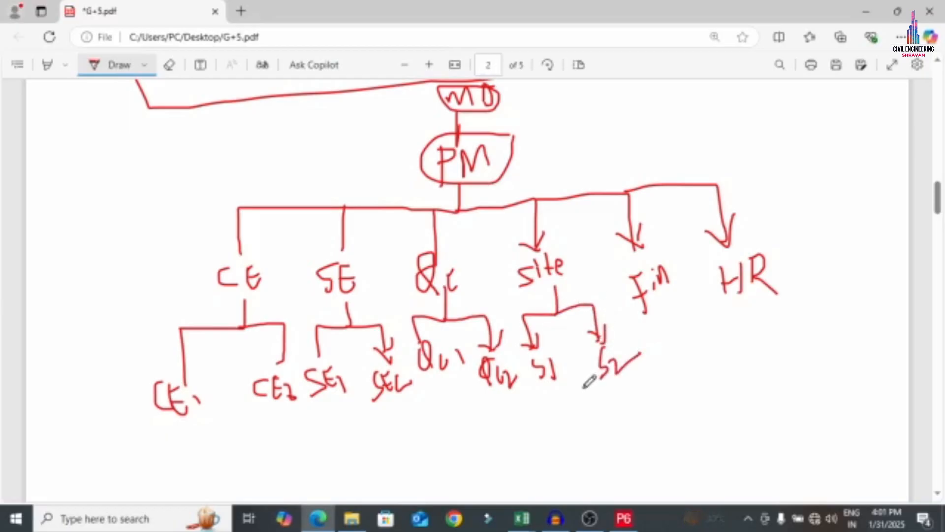
Switch the pen colour to black and tick MD and PM
click(149, 73)
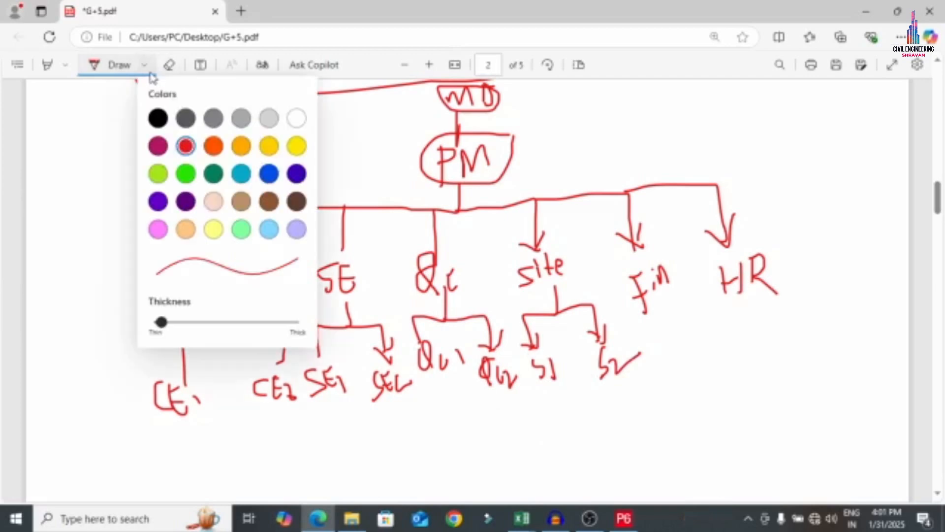
click(158, 118)
click(591, 99)
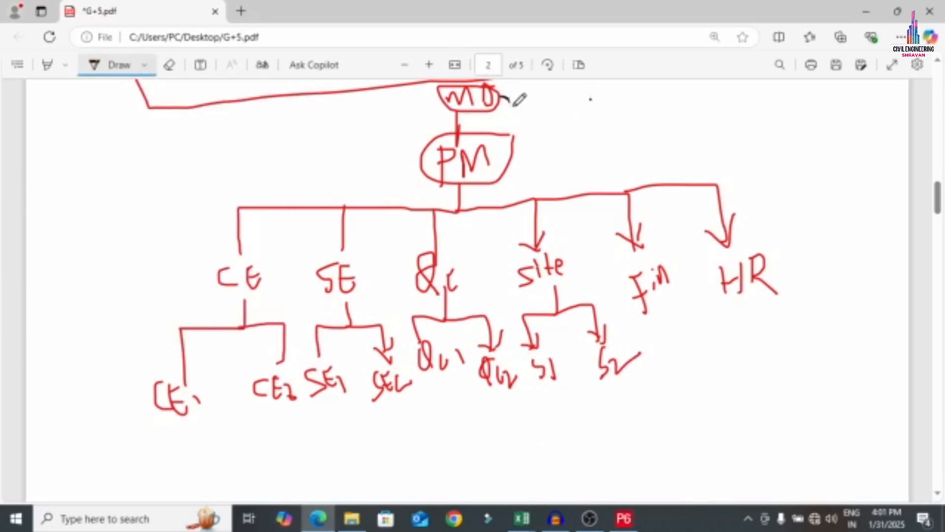
drag(512, 103, 577, 82)
mouse_move(513, 140)
mouse_down()
mouse_move(532, 163)
mouse_move(609, 105)
mouse_up()
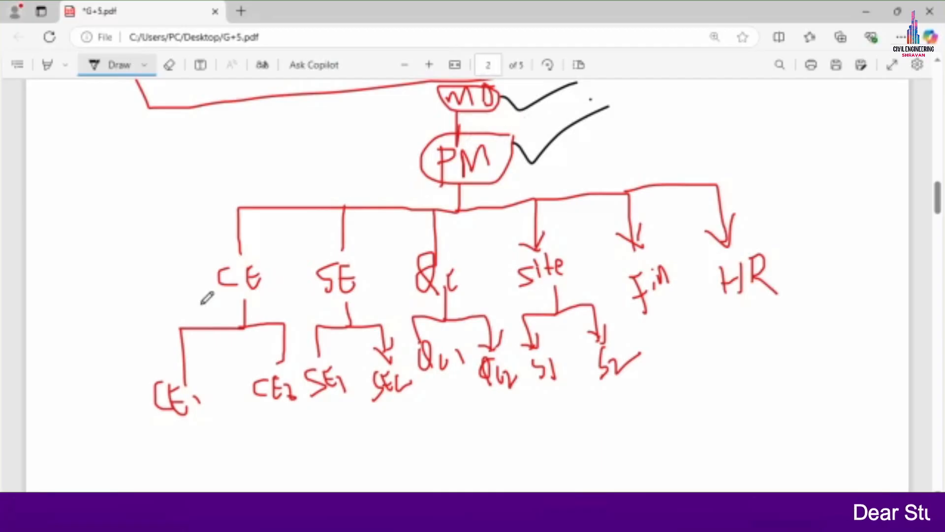
Circle CE, SE, QC, site, Fin and HR in black, then return to Primavera P6
mouse_move(263, 259)
mouse_down()
mouse_move(222, 254)
mouse_move(261, 299)
mouse_move(266, 261)
mouse_up()
mouse_move(364, 251)
mouse_down()
mouse_move(340, 250)
mouse_move(328, 304)
mouse_move(360, 256)
mouse_up()
mouse_move(436, 252)
mouse_down()
mouse_move(433, 292)
mouse_move(451, 254)
mouse_move(406, 256)
mouse_up()
mouse_move(562, 250)
mouse_down()
mouse_move(515, 271)
mouse_move(584, 251)
mouse_move(566, 250)
mouse_up()
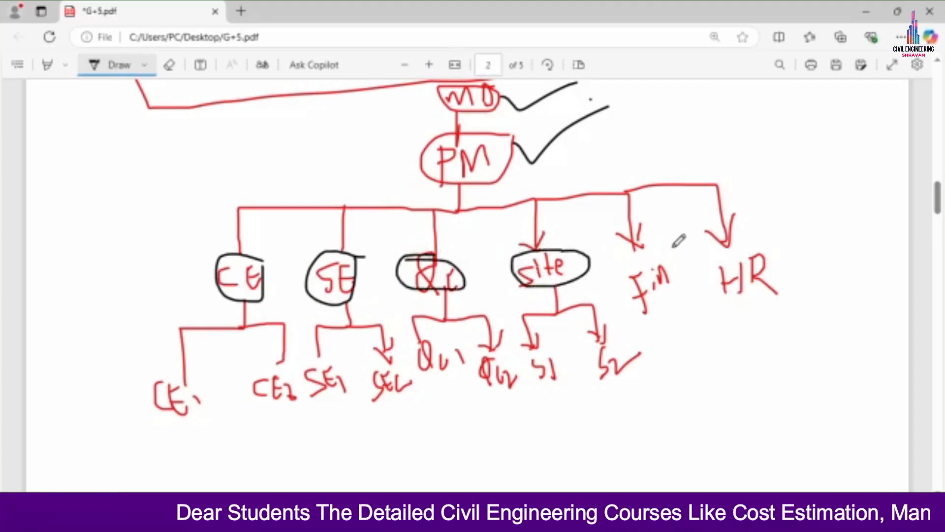
mouse_move(675, 242)
mouse_down()
mouse_move(624, 304)
mouse_move(672, 252)
mouse_up()
mouse_move(753, 232)
mouse_down()
mouse_move(729, 298)
mouse_move(759, 242)
mouse_up()
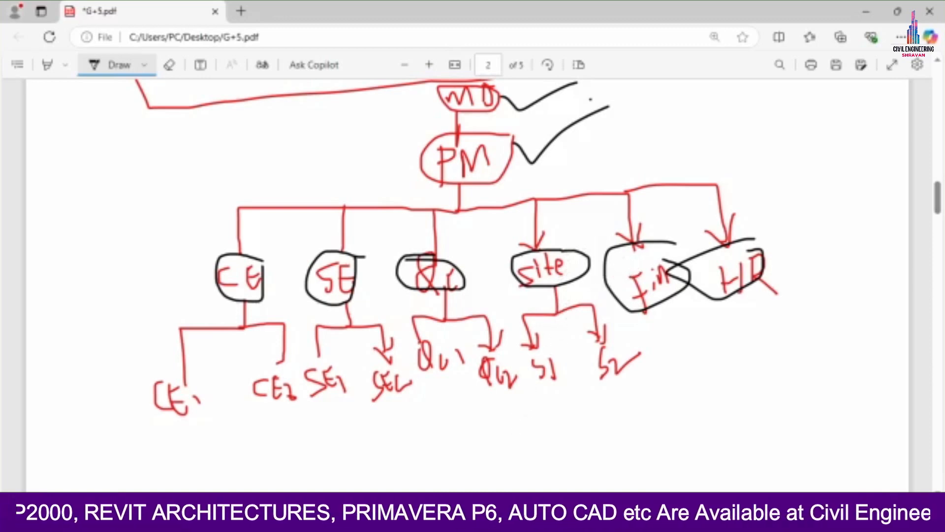
click(626, 515)
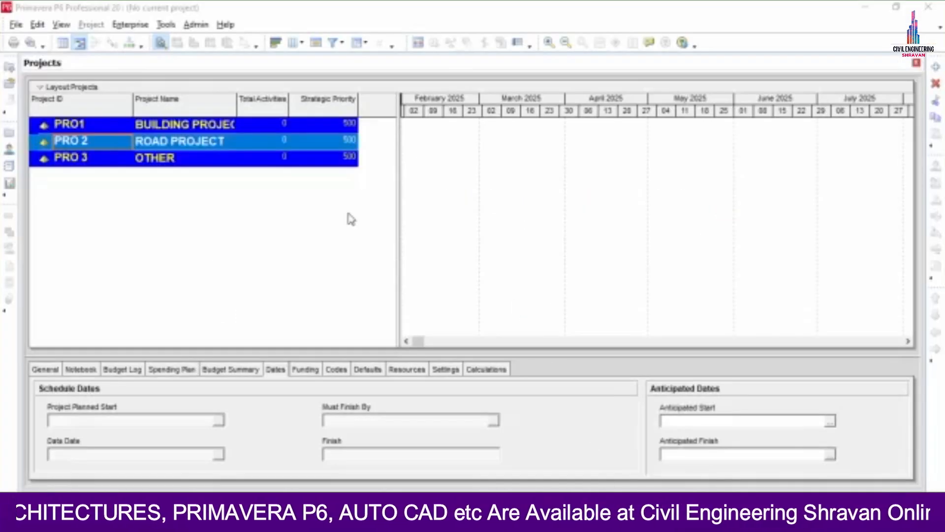
Open the Organizational Breakdown Structure and find the Enterprise root cannot be deleted
click(129, 25)
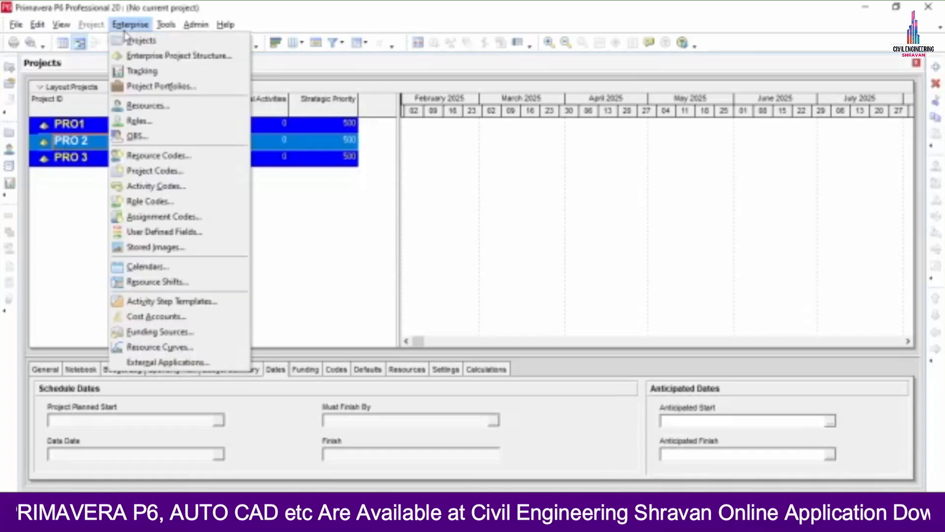
click(143, 137)
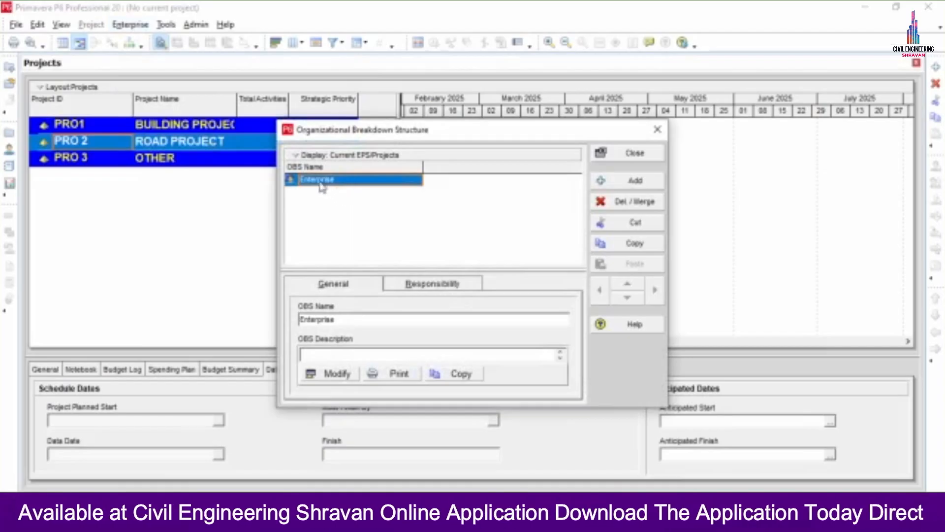
click(609, 207)
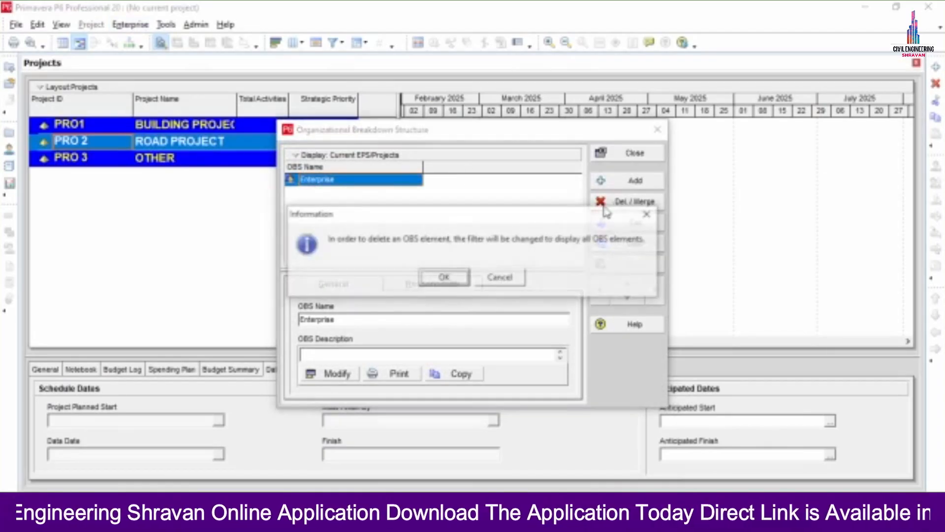
click(444, 278)
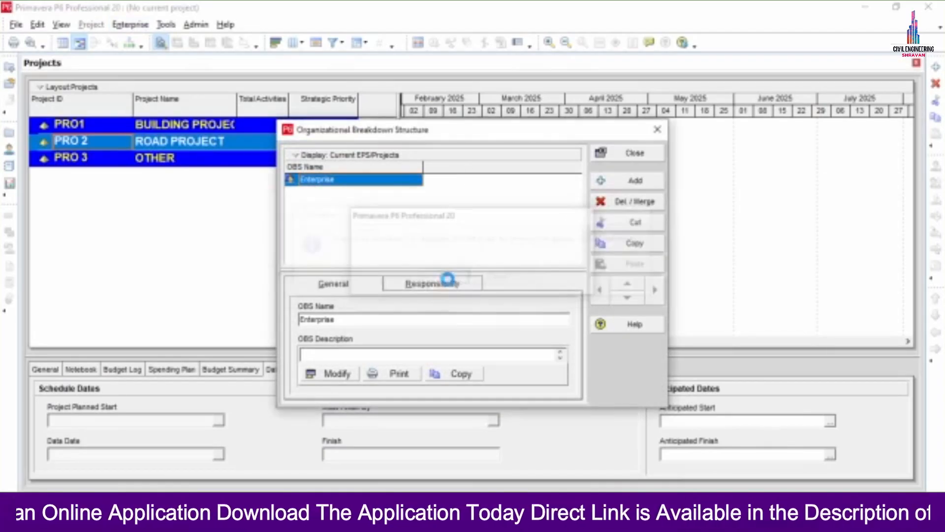
click(481, 283)
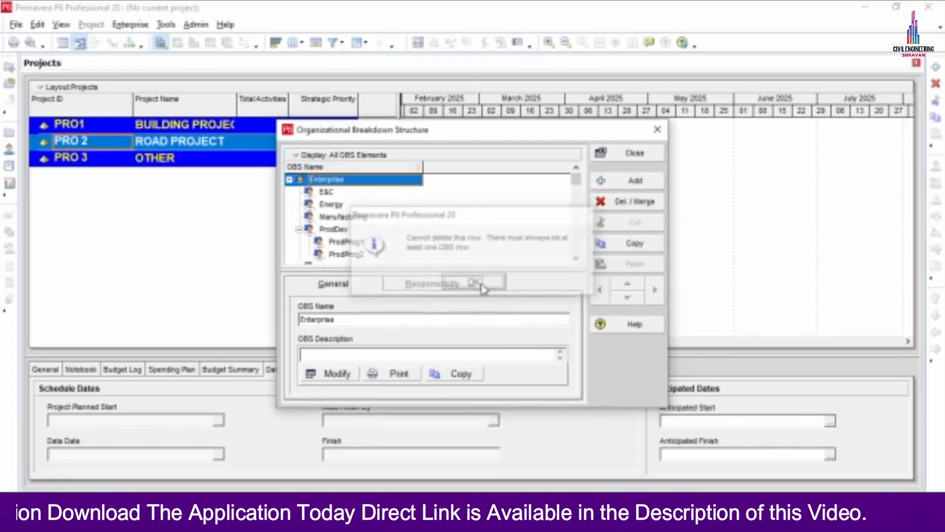
Delete the ProdDev and E&C OBS elements
click(321, 228)
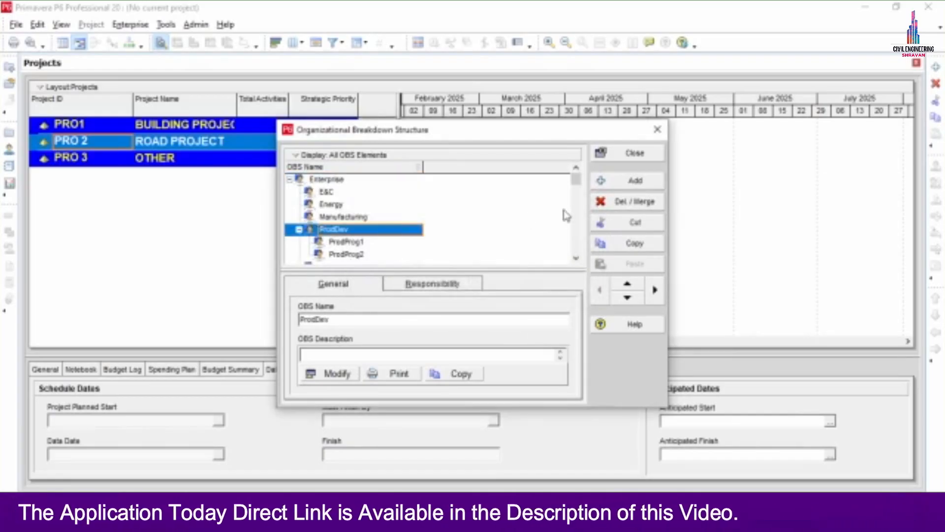
click(634, 201)
click(437, 291)
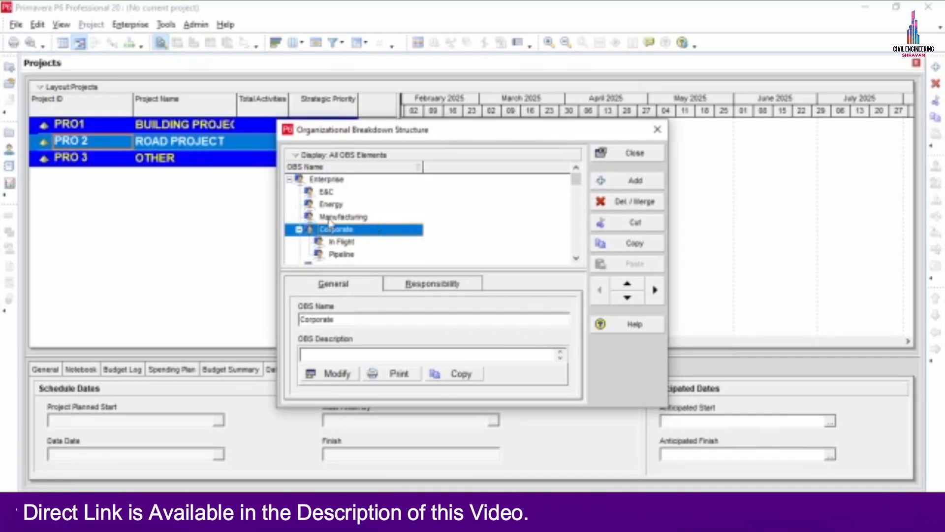
click(330, 179)
click(624, 202)
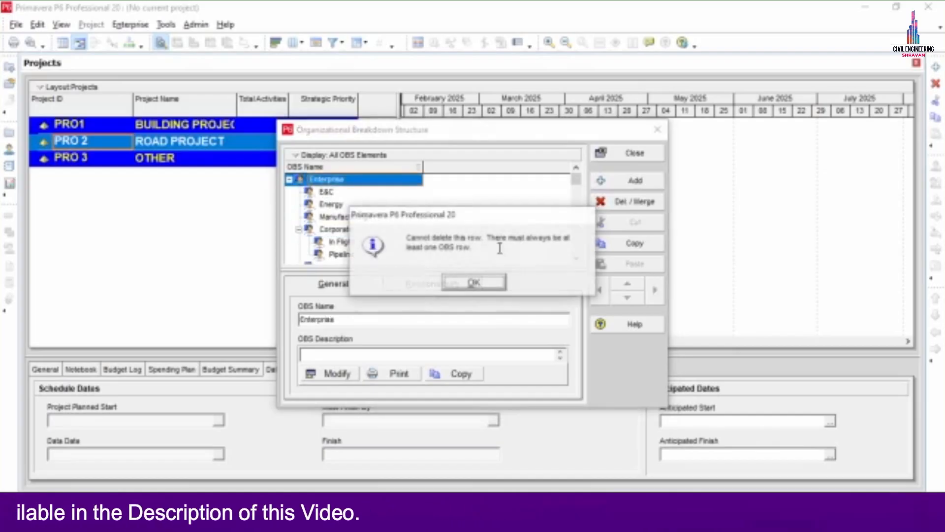
click(473, 281)
click(326, 192)
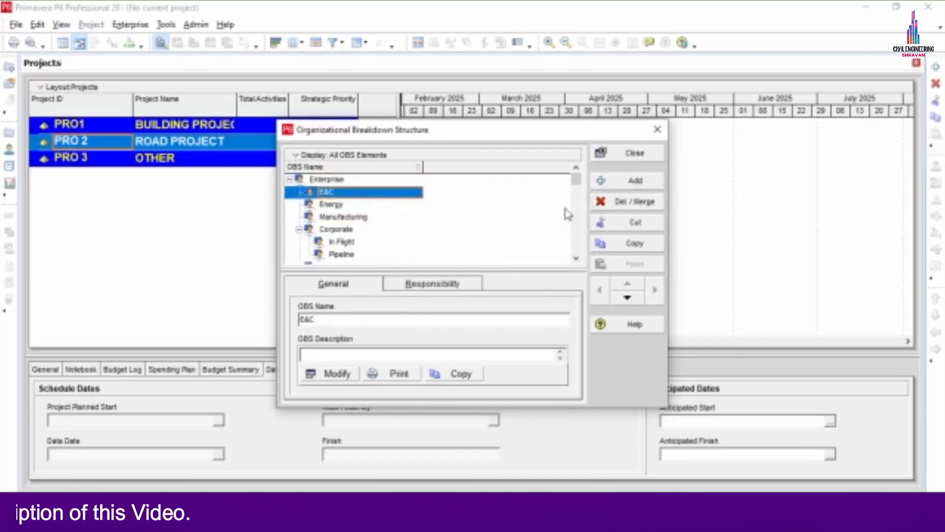
click(628, 202)
click(447, 292)
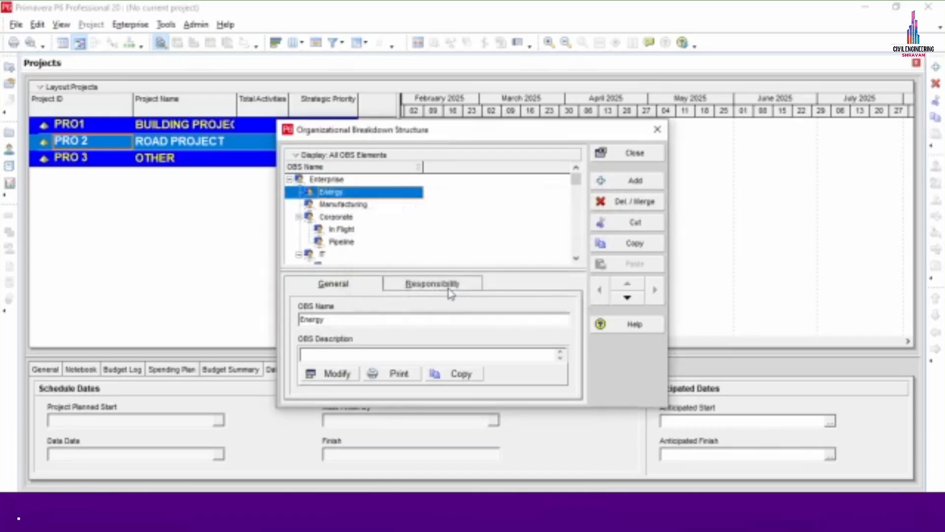
Delete the Energy, Manufacturing, Corporate and IT OBS elements
click(624, 202)
click(443, 285)
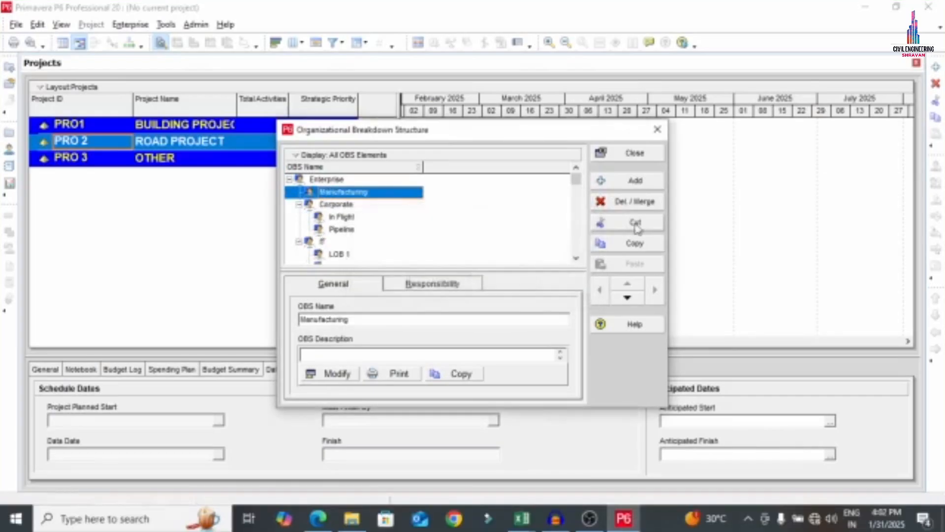
click(630, 202)
click(463, 289)
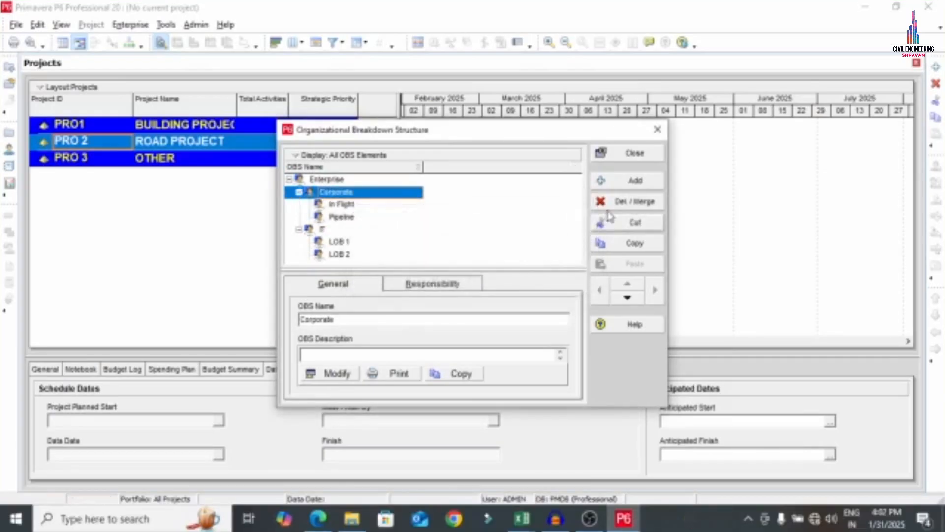
click(630, 202)
click(455, 294)
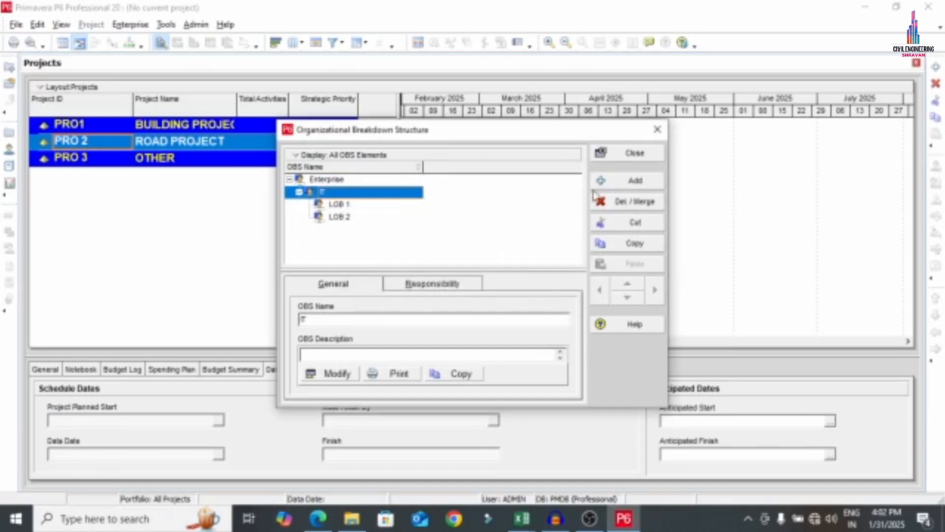
click(611, 201)
click(441, 291)
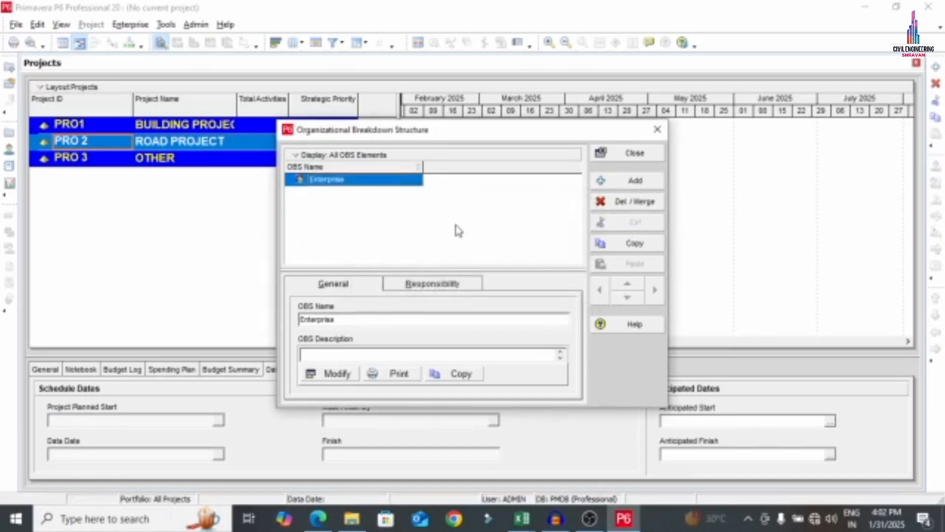
click(360, 180)
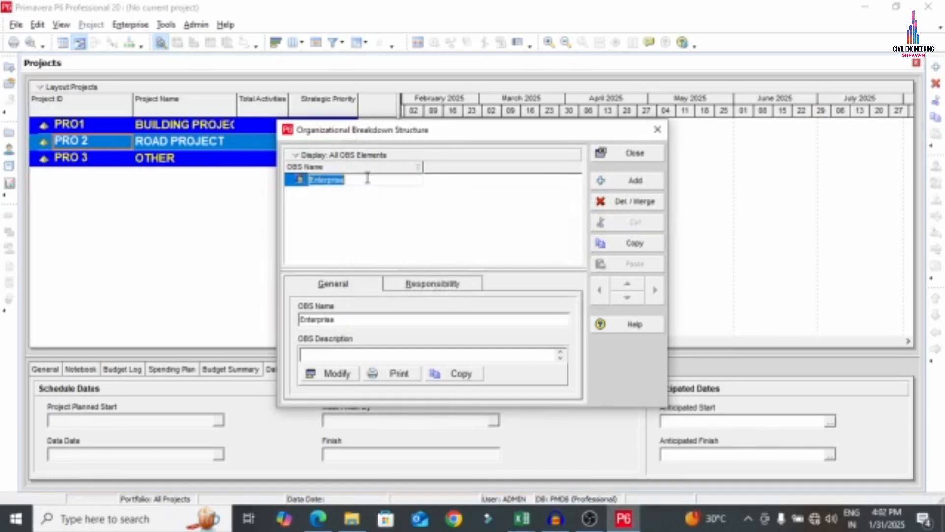
Rename the OBS root to Managing Director and add PM beneath it
text(Managing Di)
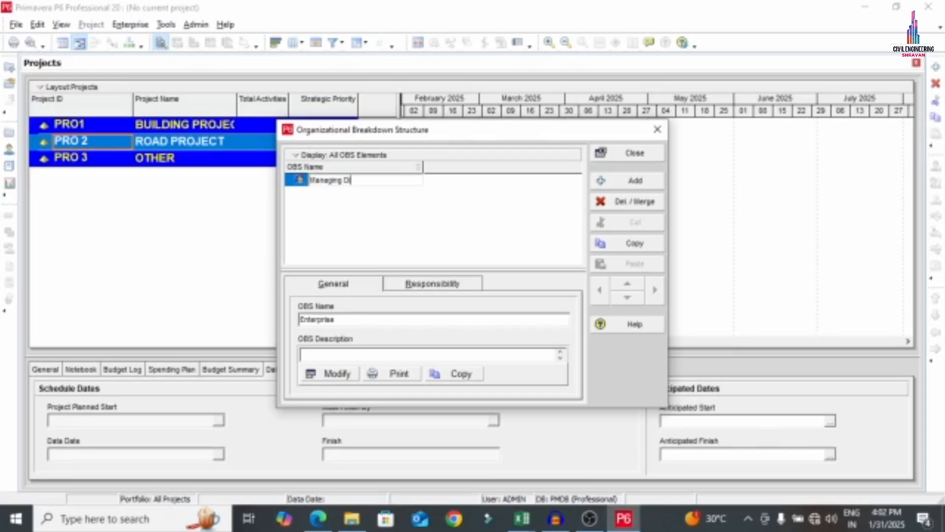
text(recto)
key(Return)
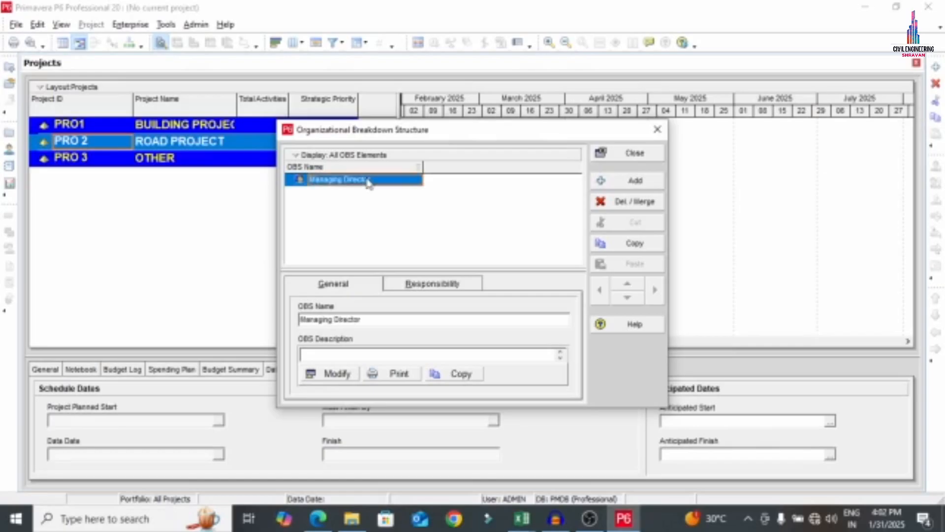
click(608, 179)
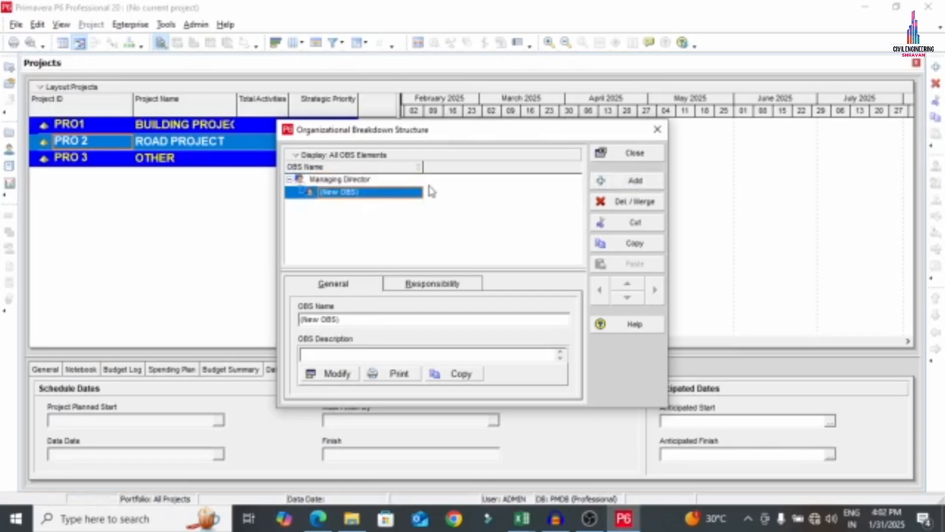
click(372, 192)
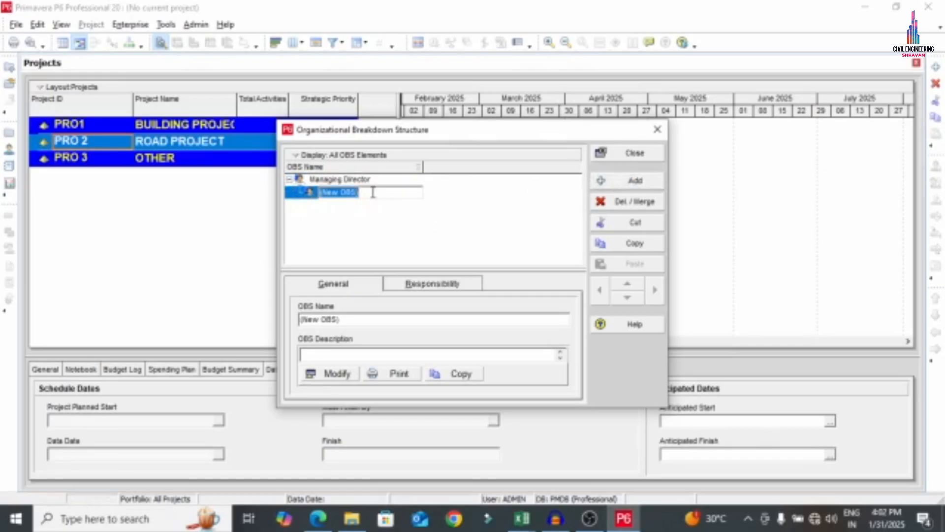
text(PM)
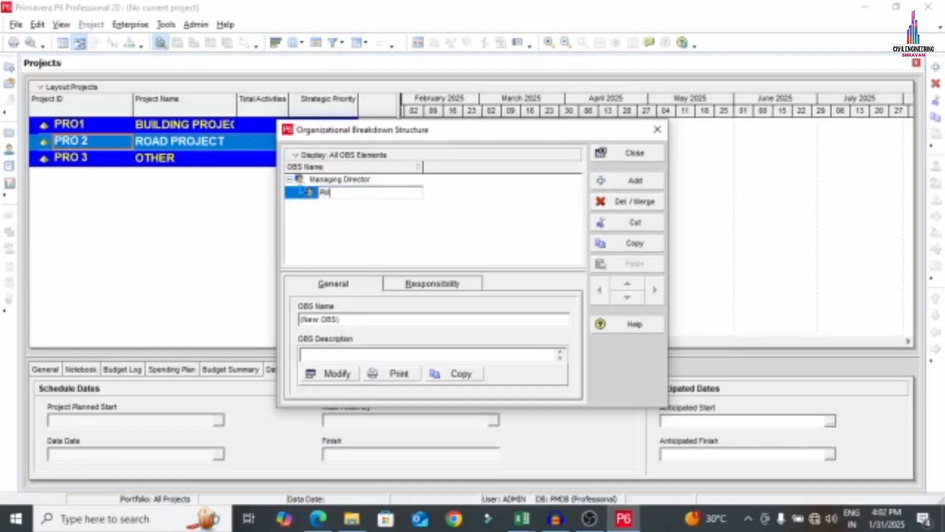
key(Return)
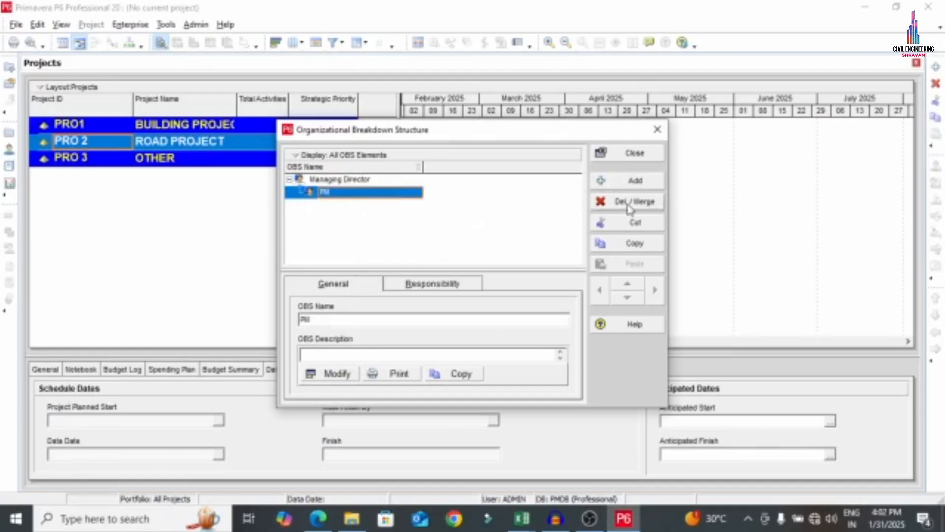
Add a new element indented under PM and compare against the PDF org chart
click(634, 180)
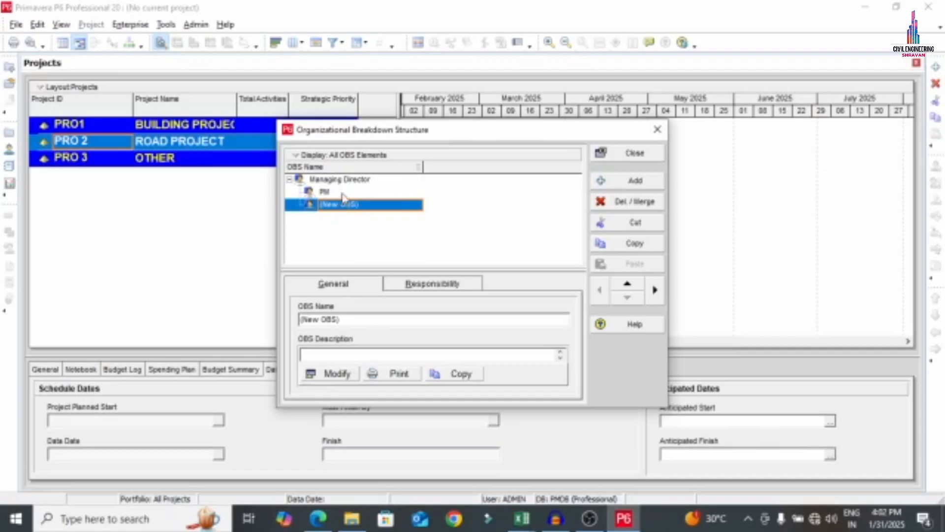
click(655, 290)
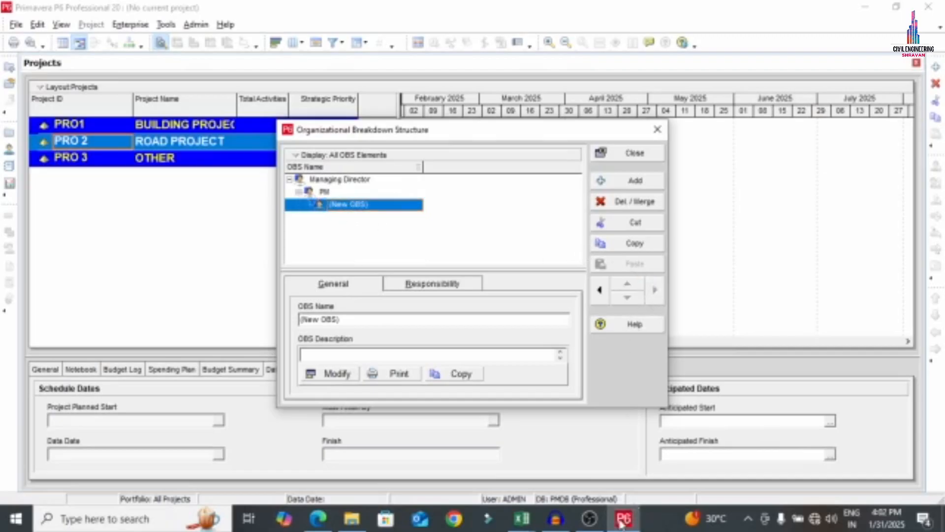
click(318, 518)
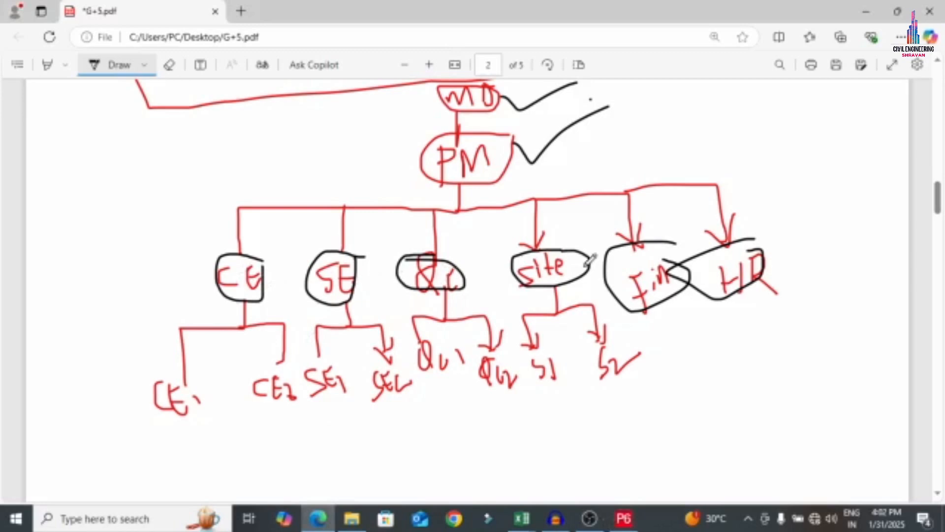
click(623, 518)
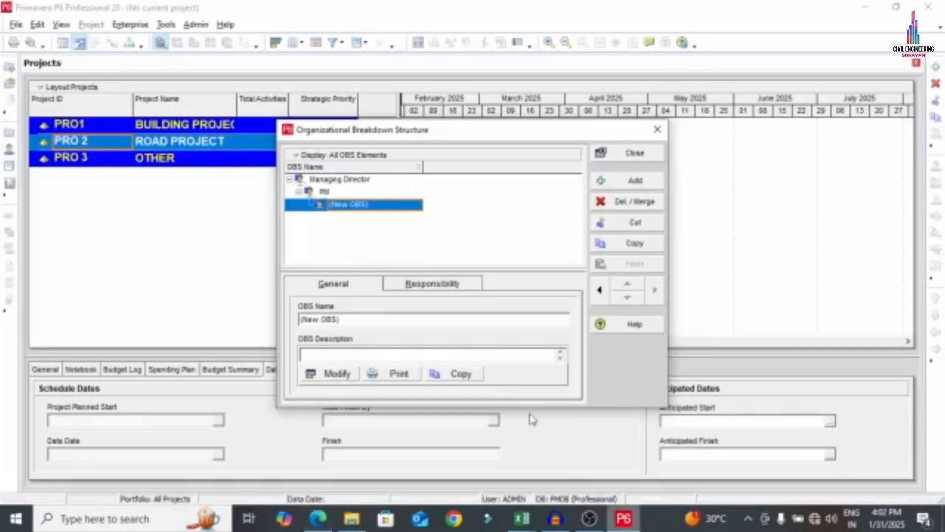
Name the first three departments under PM CE, SE and QC
click(371, 205)
text(C)
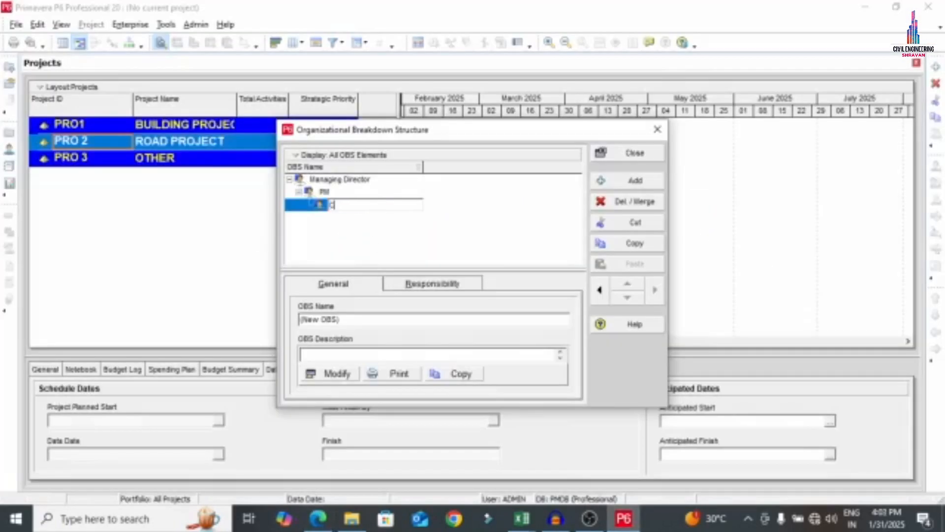
text(E)
key(Return)
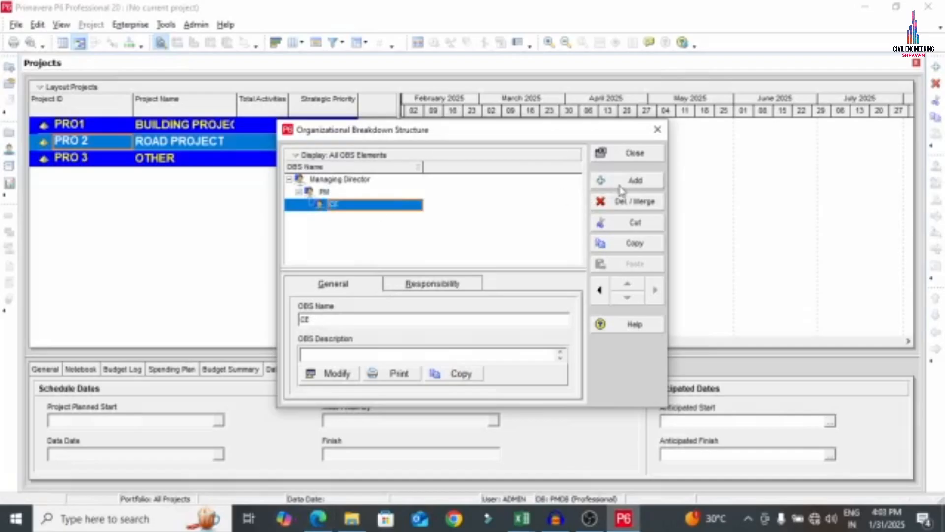
click(598, 181)
click(379, 220)
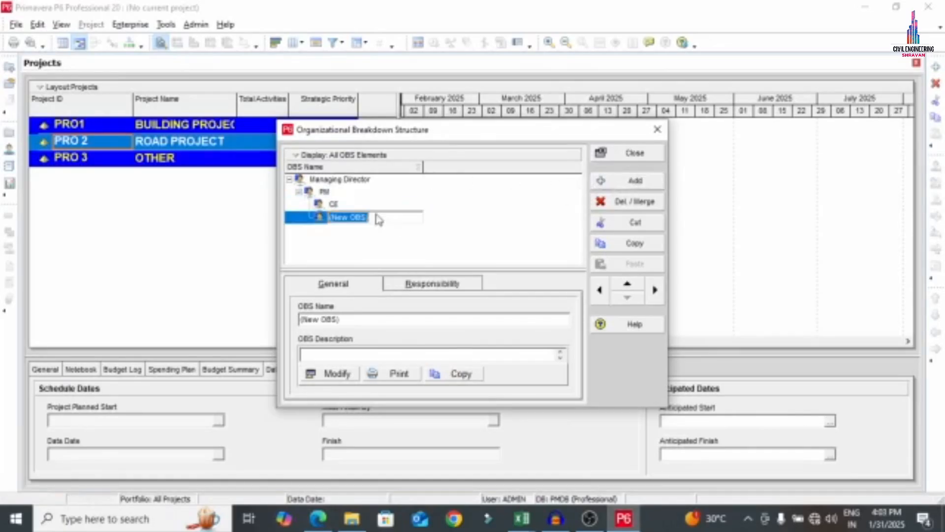
text(SE)
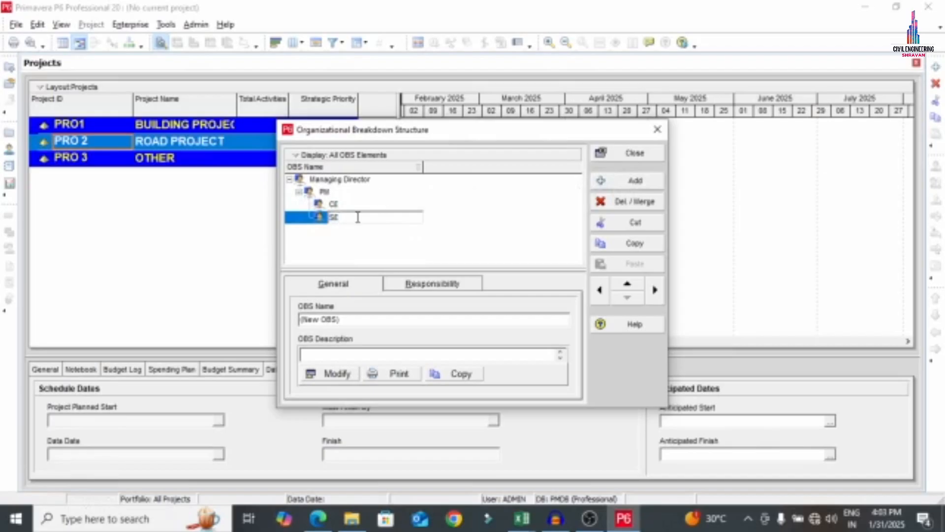
click(634, 181)
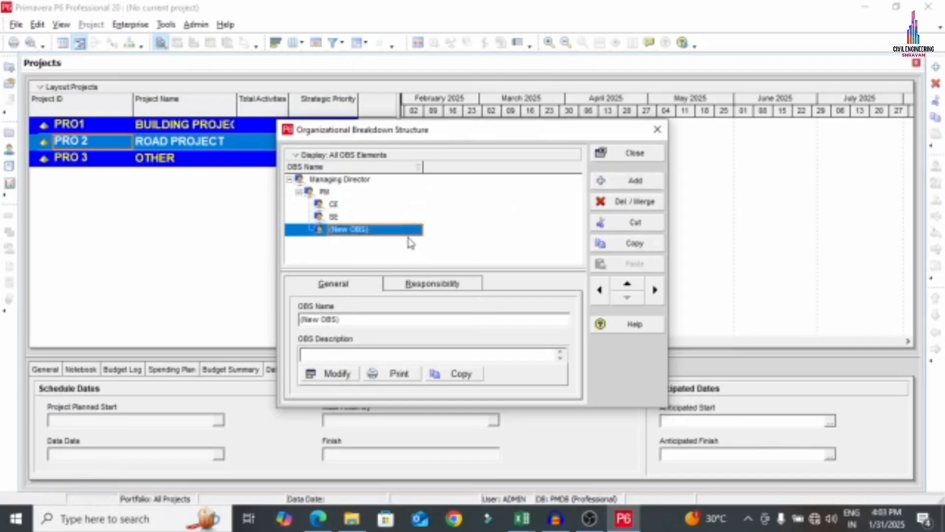
click(318, 522)
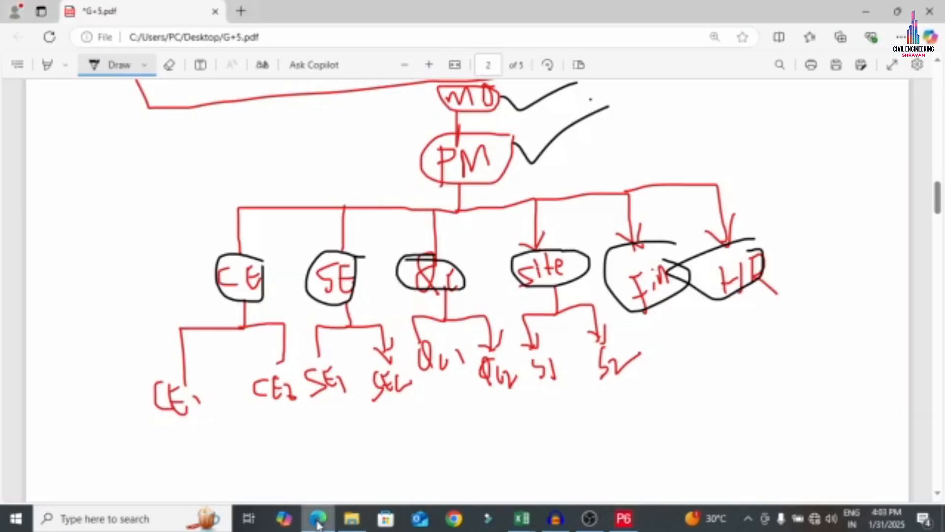
click(318, 522)
text(QC)
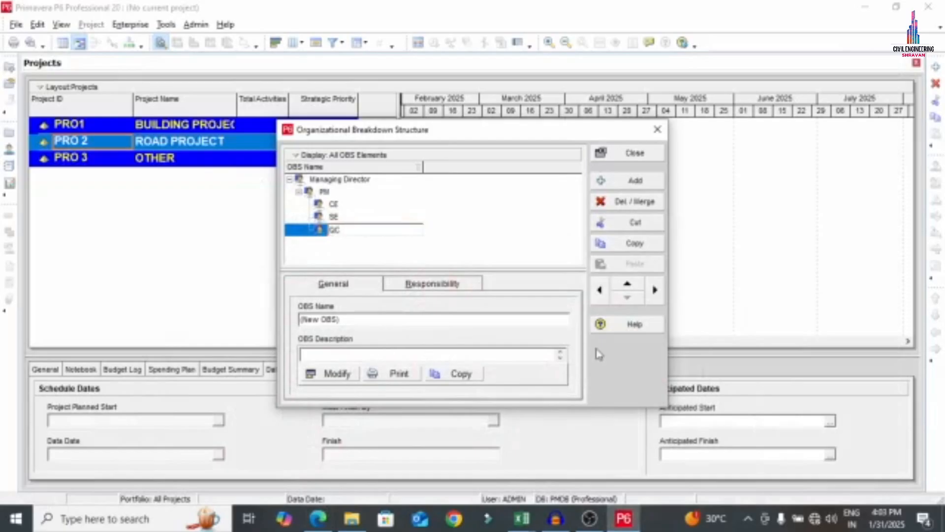
click(633, 181)
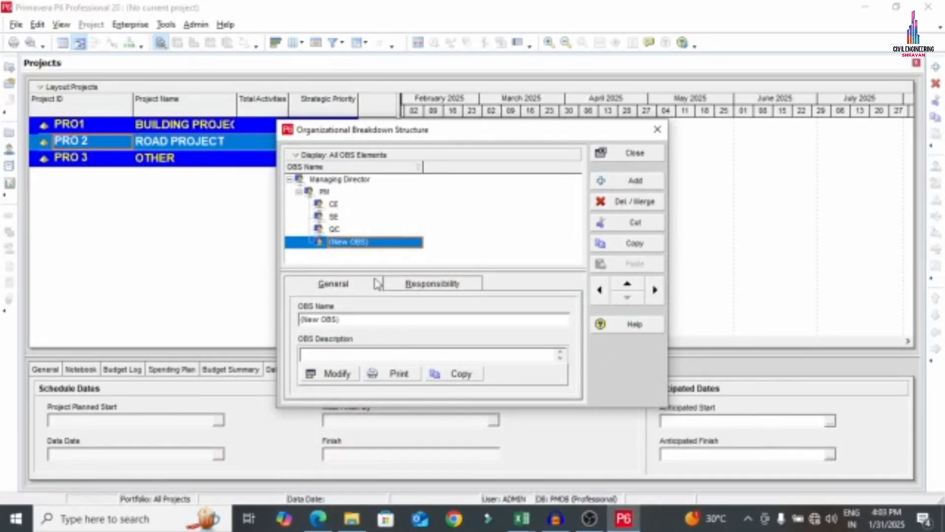
Add SITE, FIN DEPT and HR as further departments under PM
click(380, 244)
text(S)
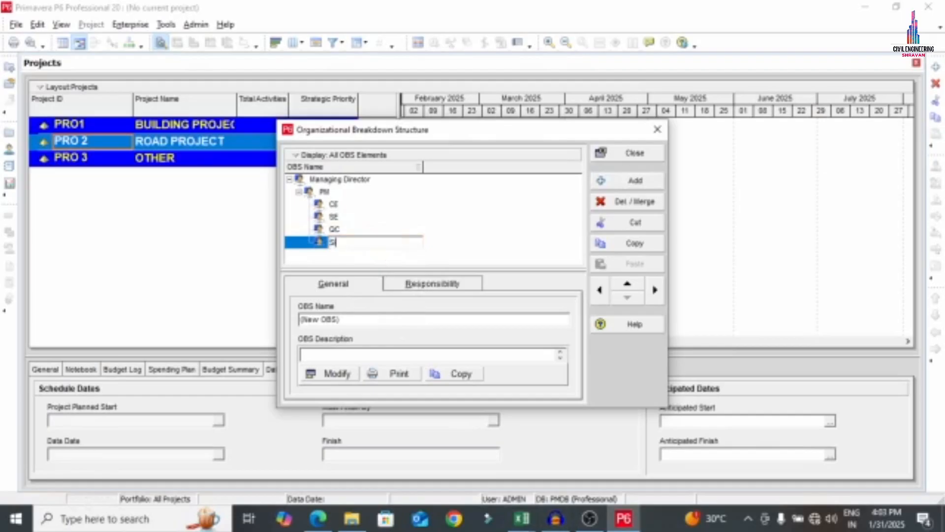
text(ITE)
click(601, 182)
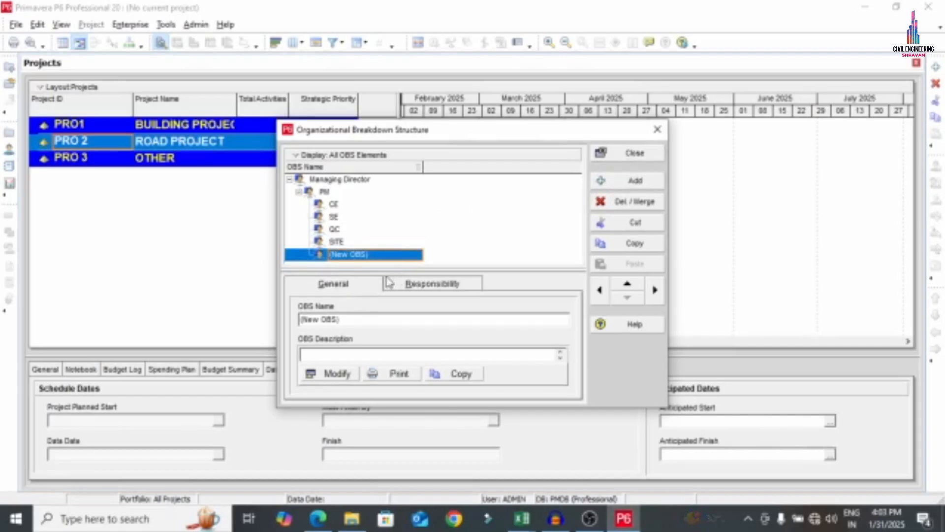
click(390, 260)
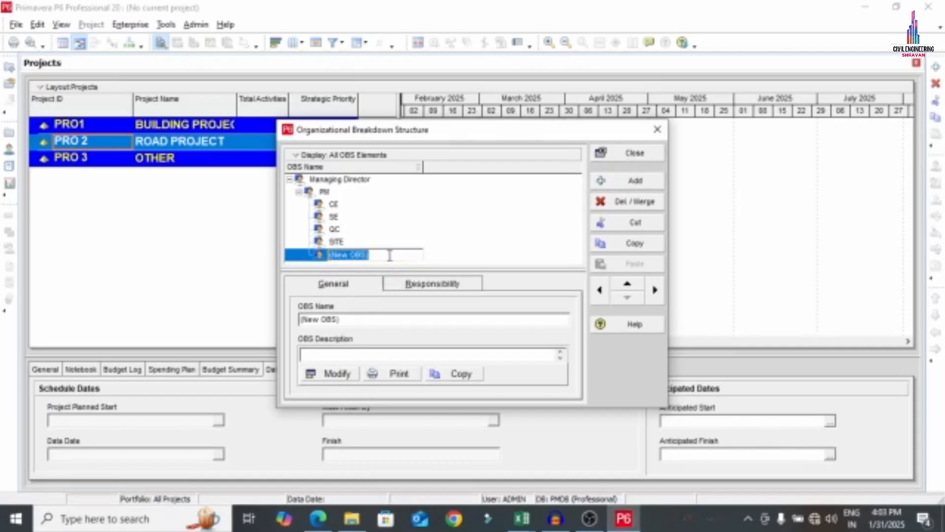
text(FIN D)
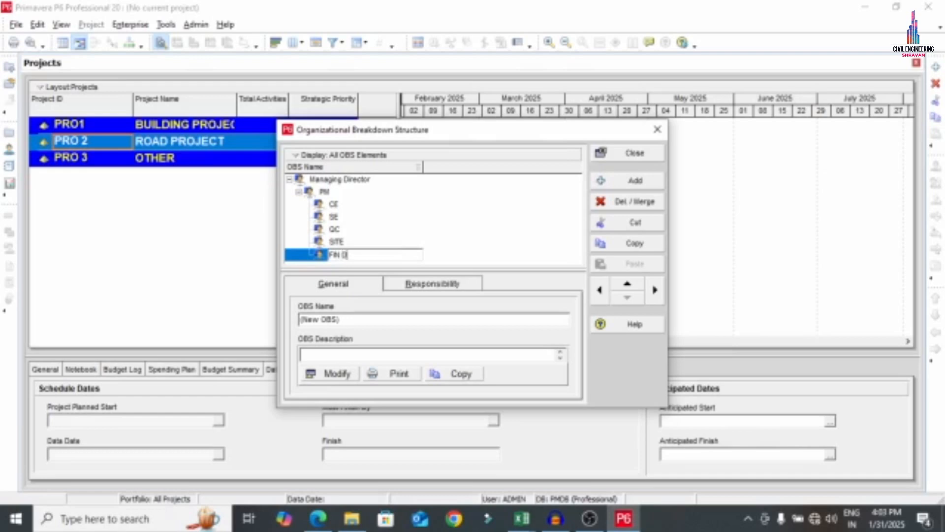
text(EPT)
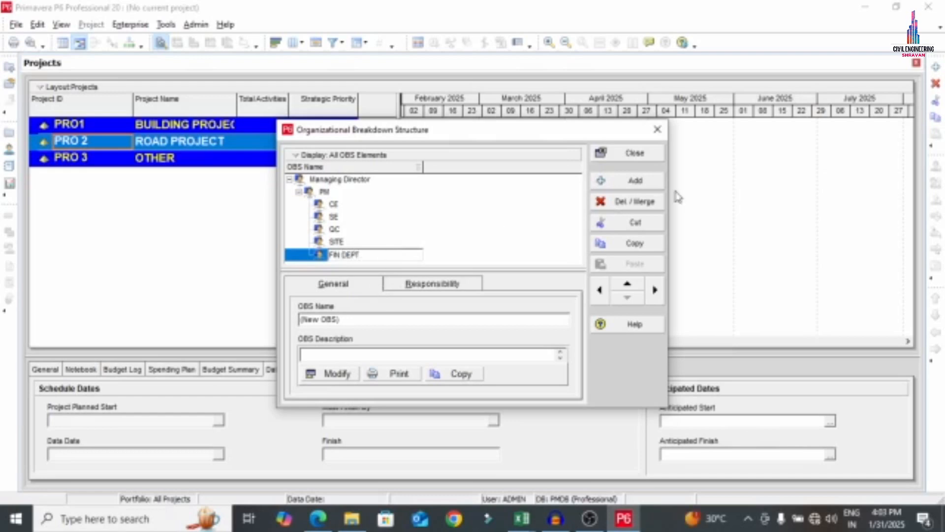
click(635, 180)
text(H)
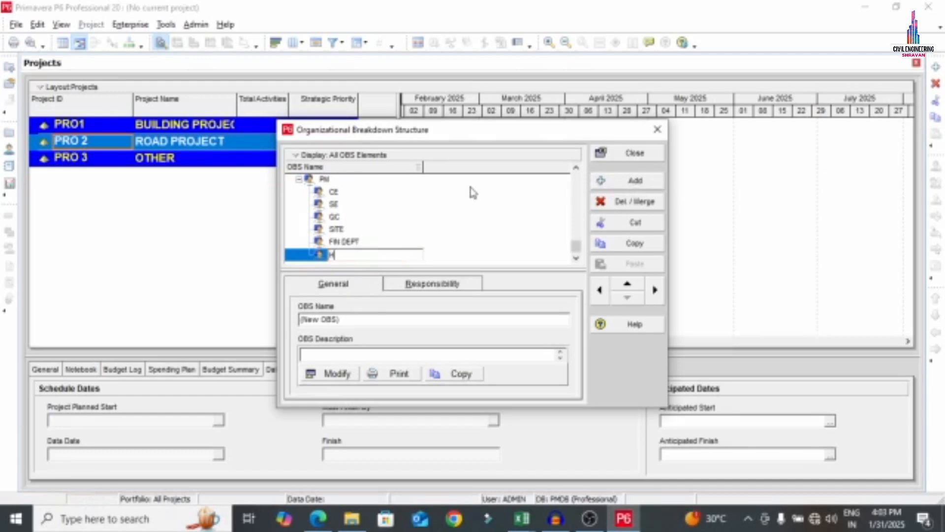
text(R)
click(326, 193)
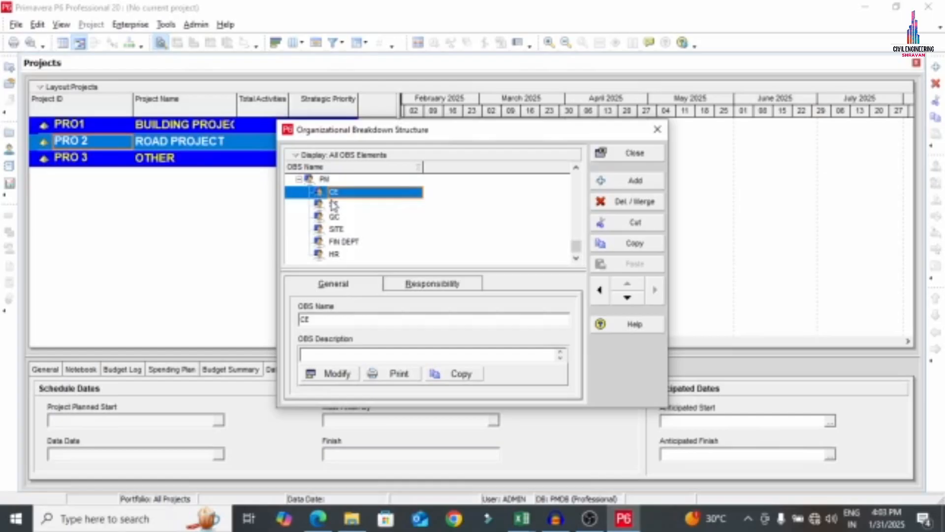
Add CE 1 and CE2 as child elements under CE
click(651, 184)
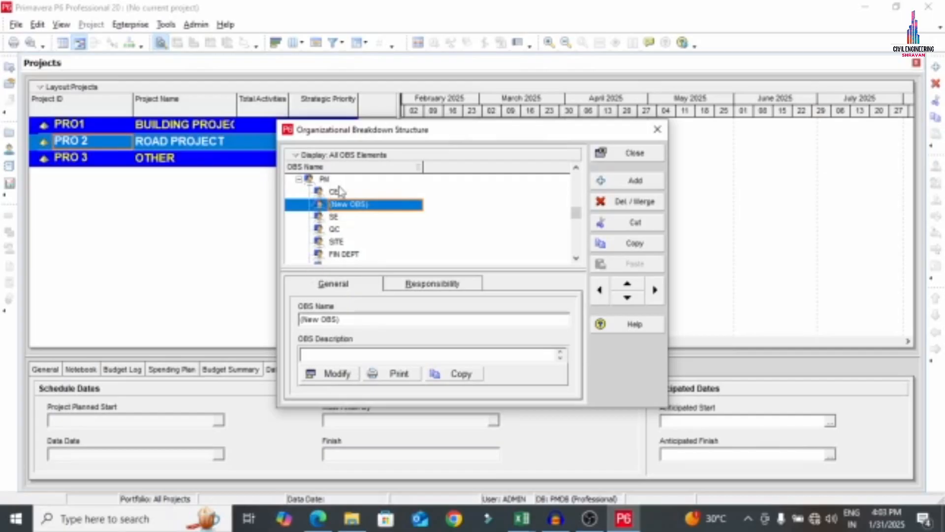
click(655, 291)
click(392, 208)
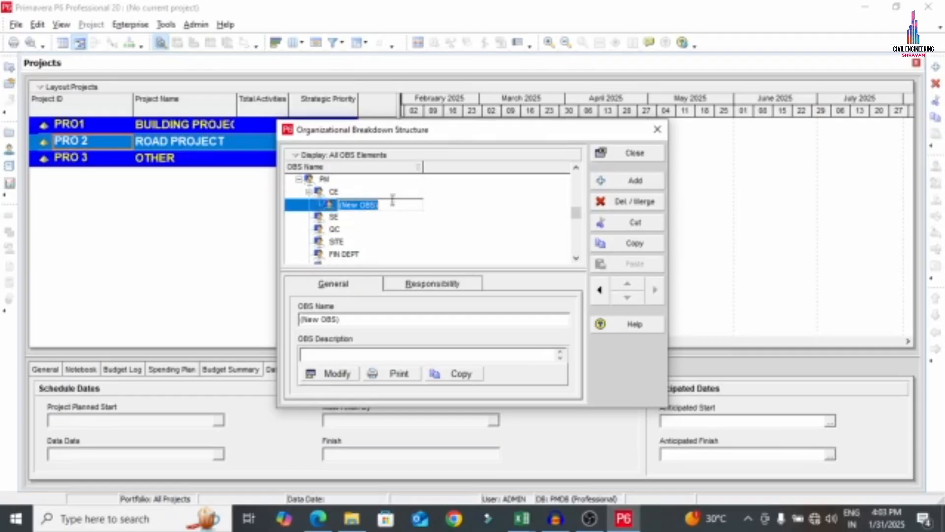
text(CE)
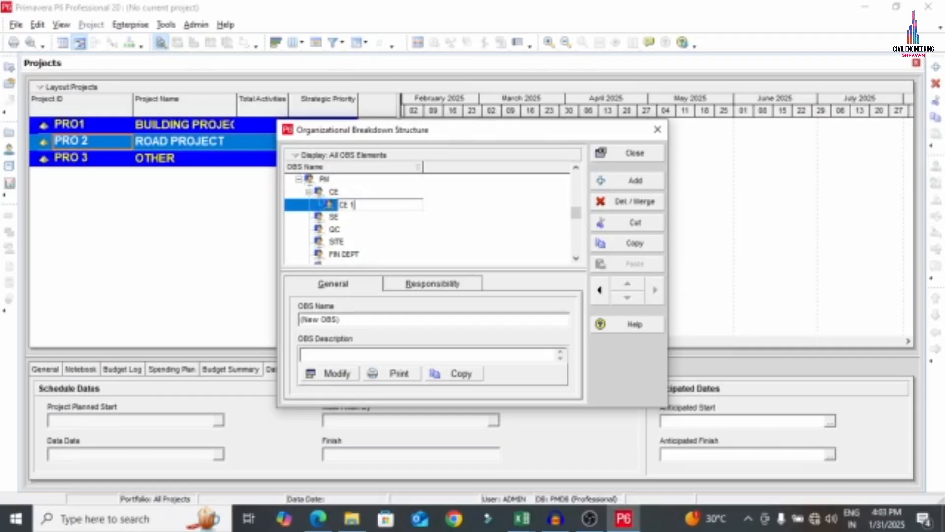
text( 1)
click(635, 180)
click(392, 216)
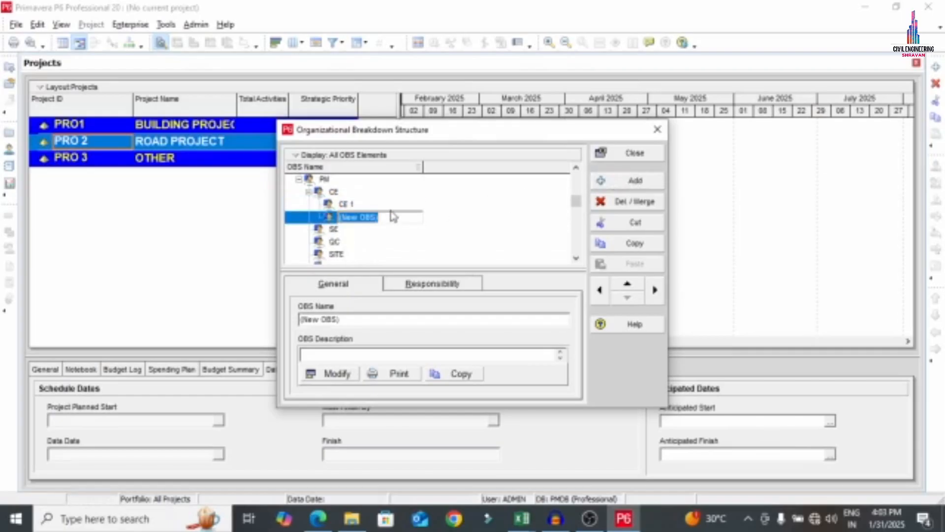
text(CE2)
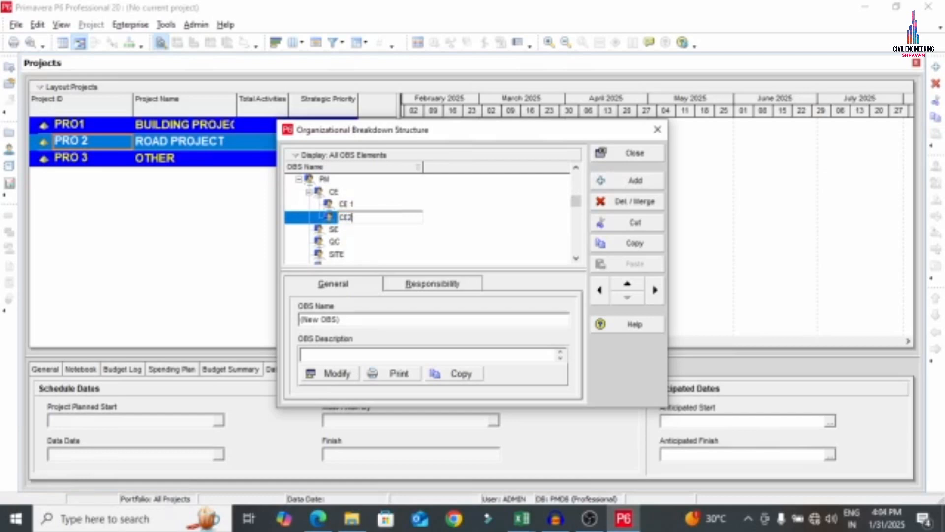
click(327, 230)
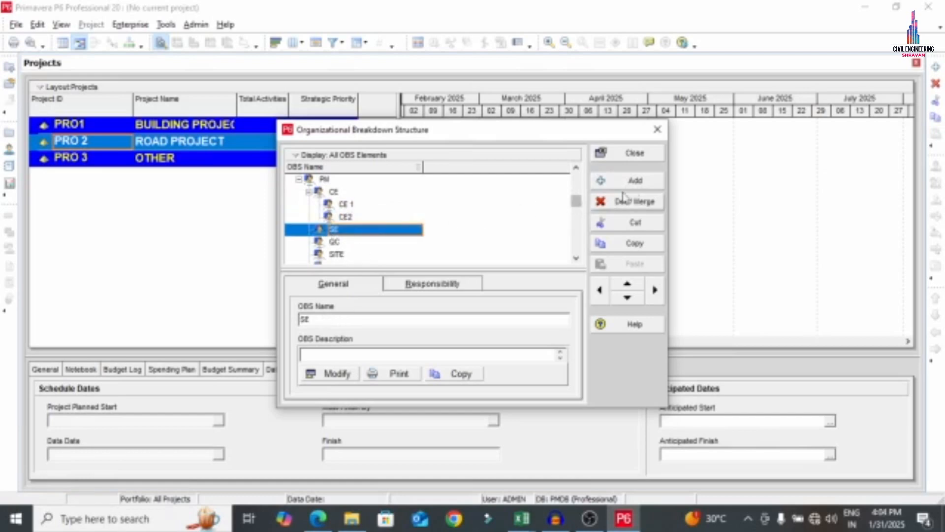
Add SE1 and SE2 as child elements under SE
click(635, 180)
click(653, 295)
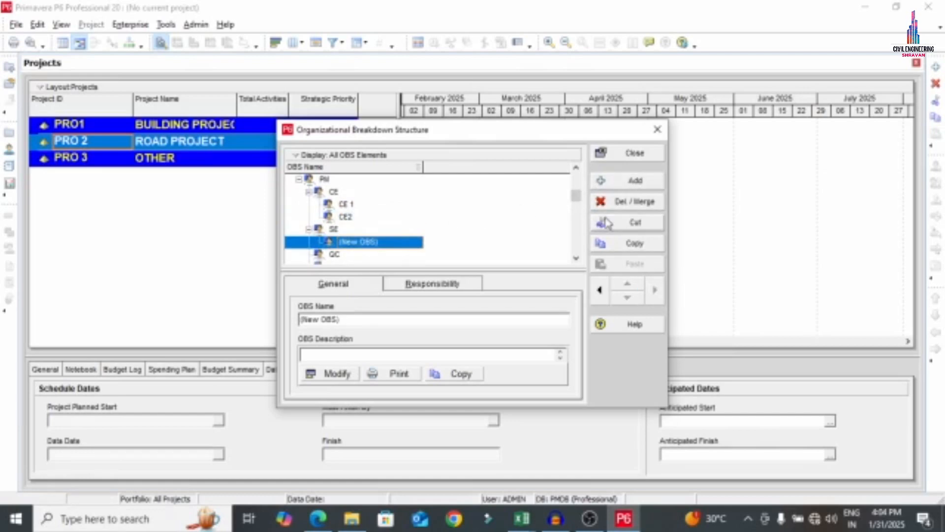
click(399, 244)
text(SE1)
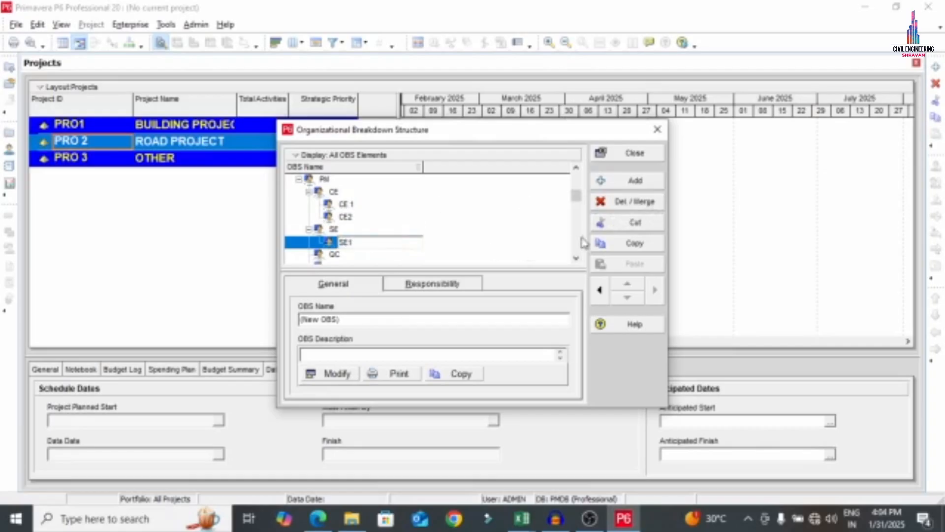
click(635, 180)
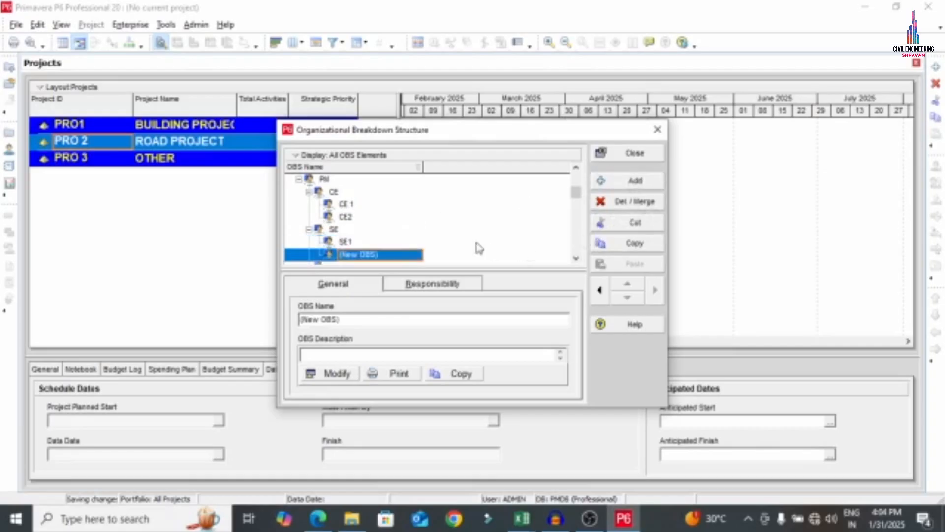
text(SE2)
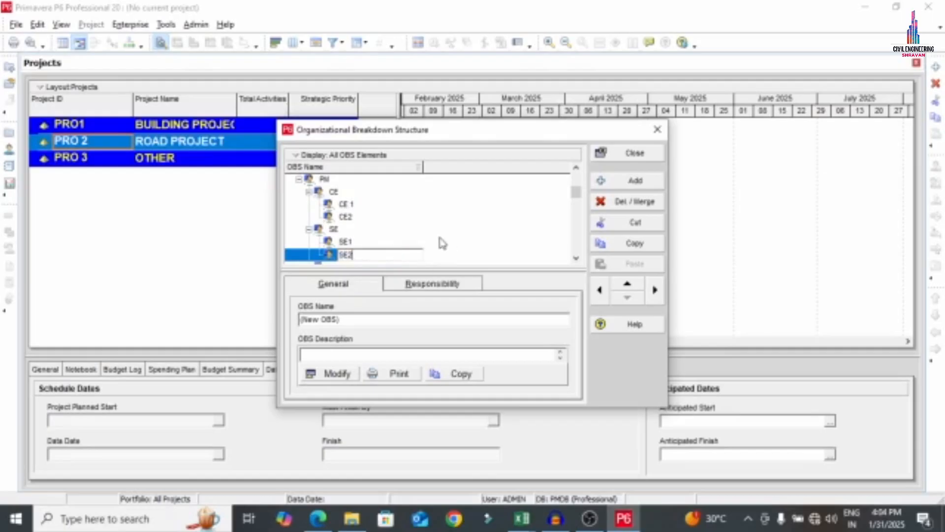
click(413, 220)
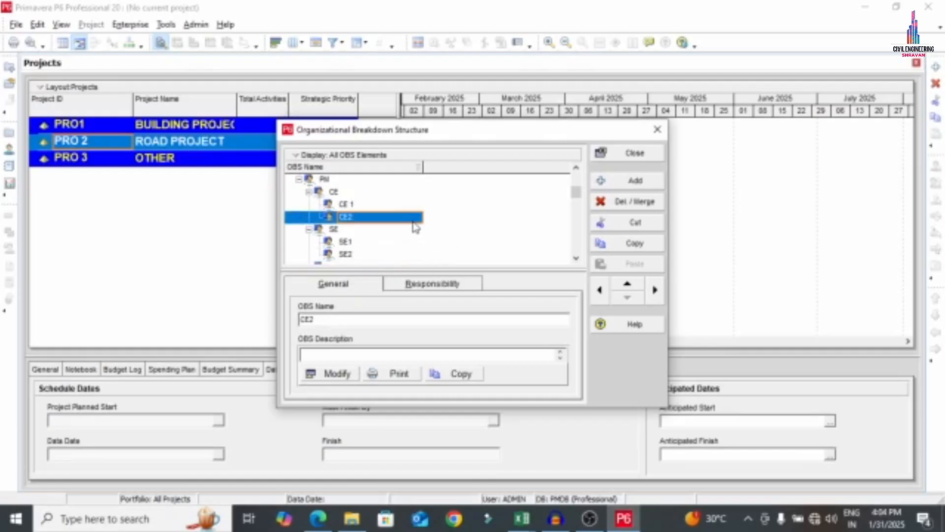
Add QC1 and QC2 as child elements under QC
scroll(404, 236, down, 2)
click(328, 243)
click(619, 186)
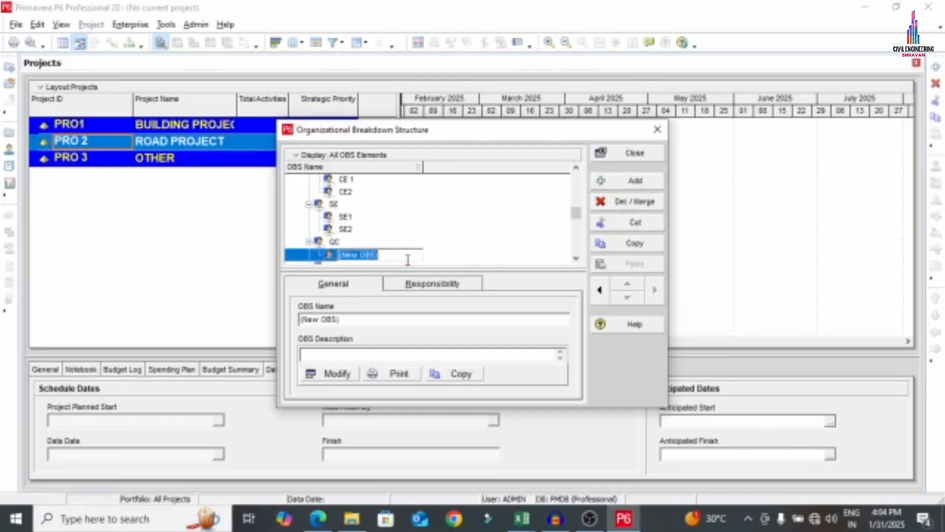
text(QC1)
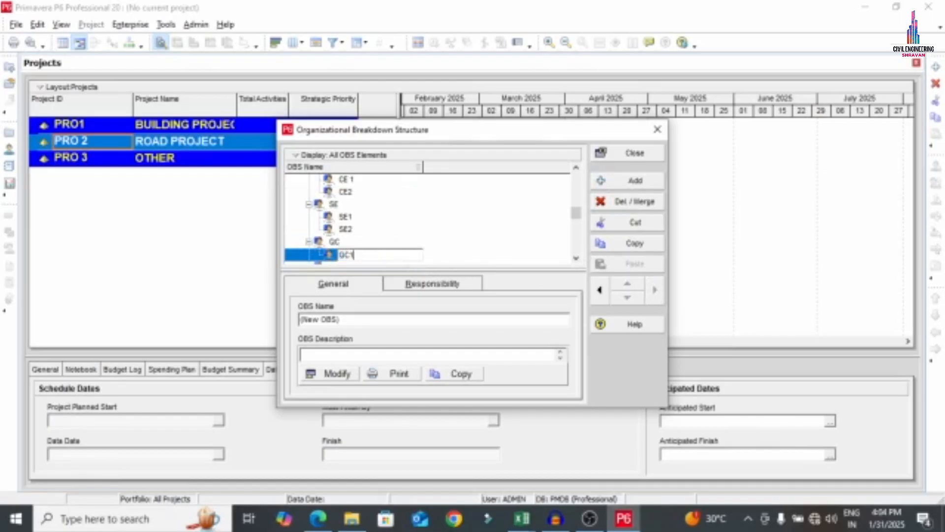
click(612, 180)
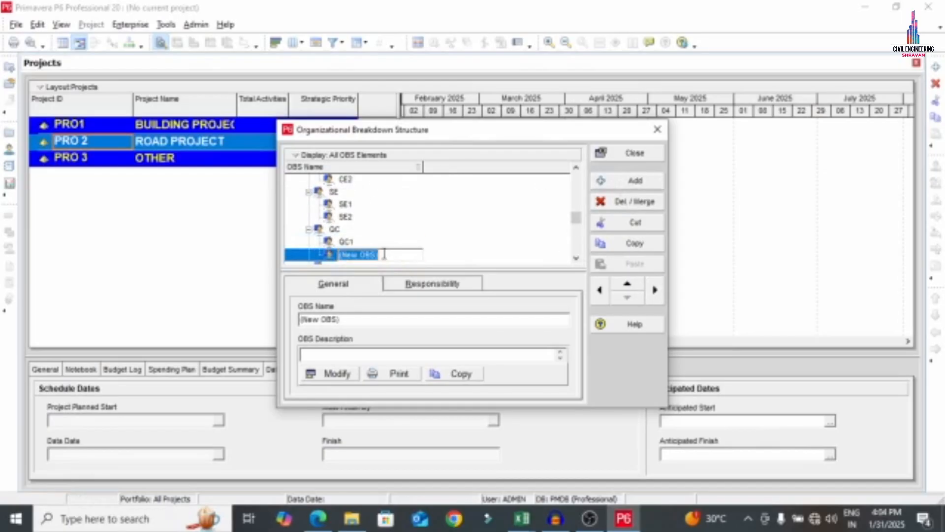
text(QC2)
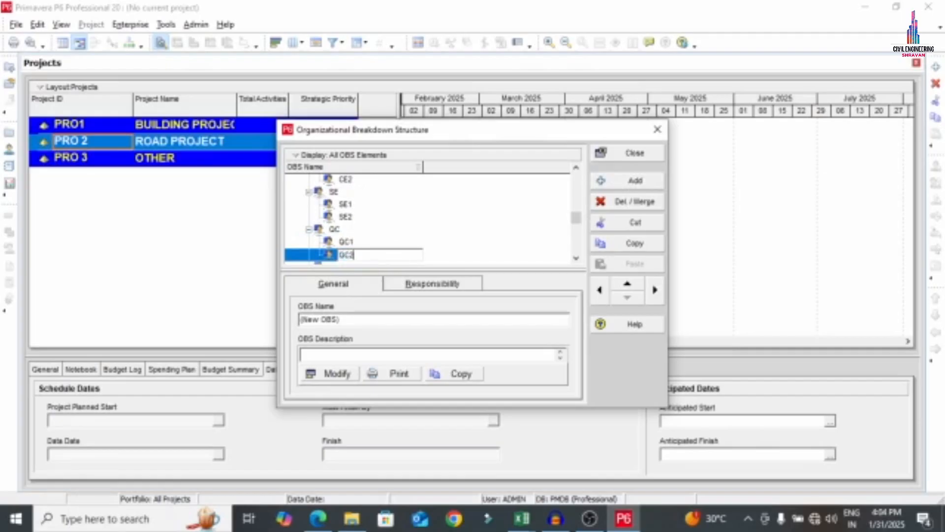
Add SITE1 and SITE2 as child elements under SITE
scroll(415, 228, down, 1)
click(337, 230)
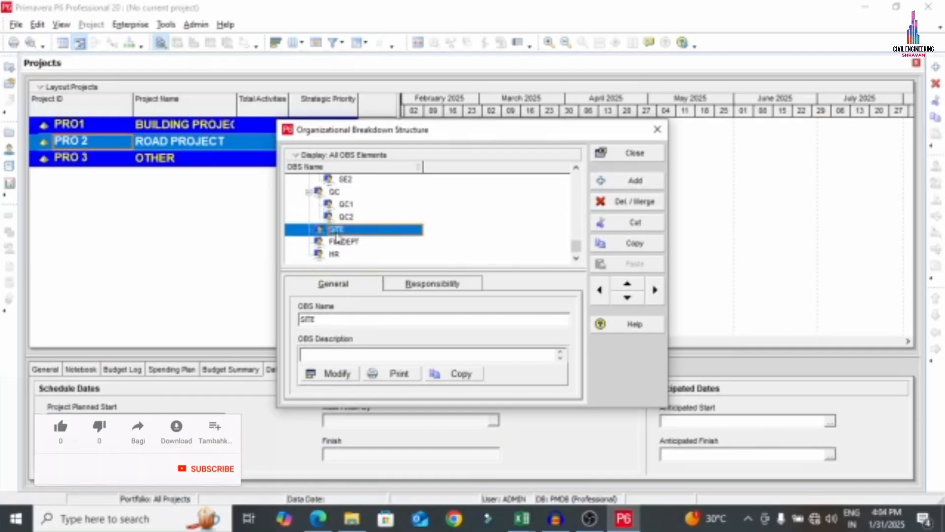
click(636, 180)
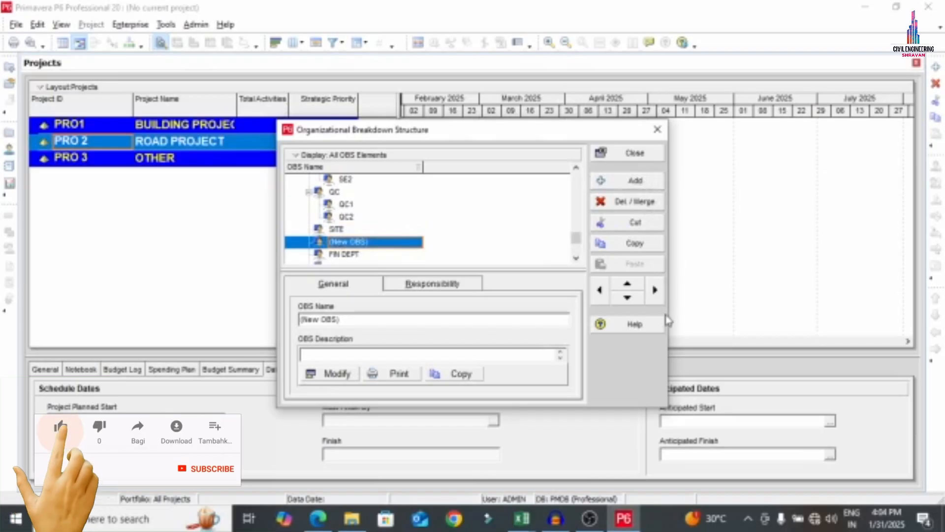
click(655, 289)
click(405, 235)
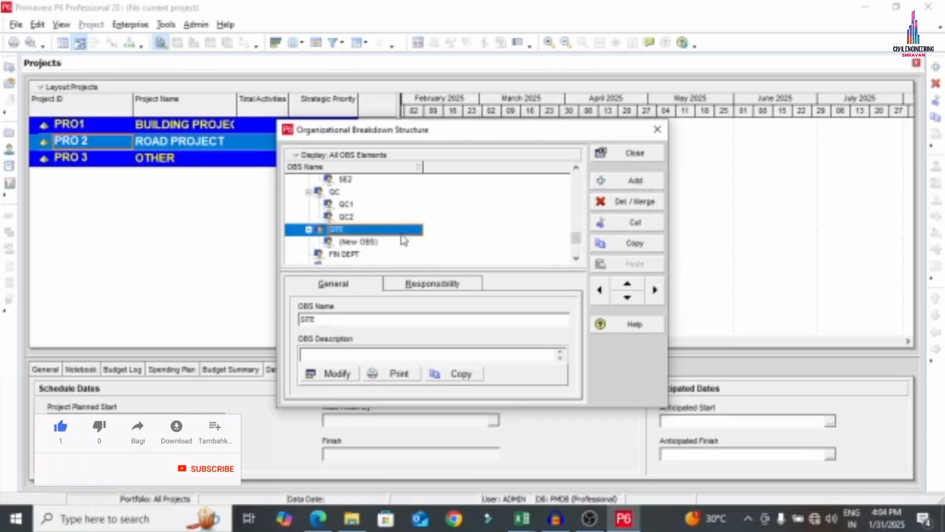
click(404, 242)
click(401, 245)
text(S)
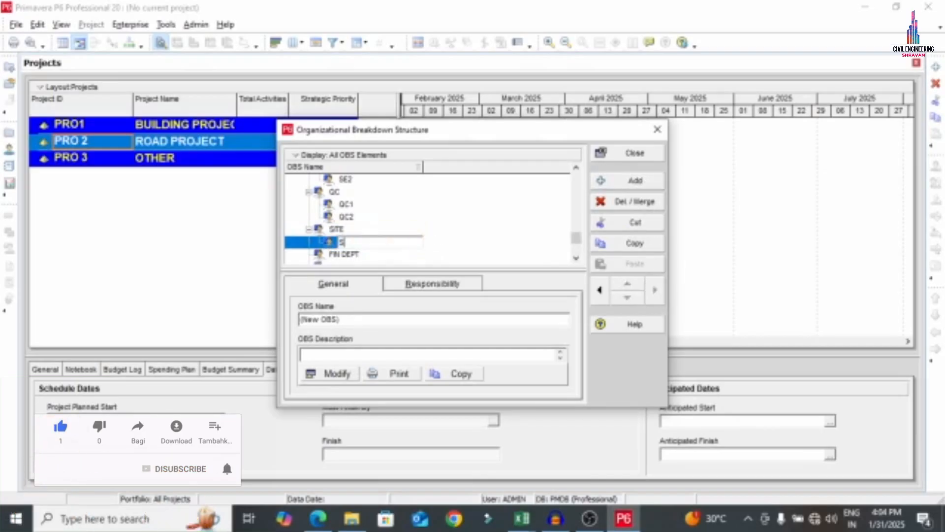
text(ITE1)
click(635, 180)
click(394, 253)
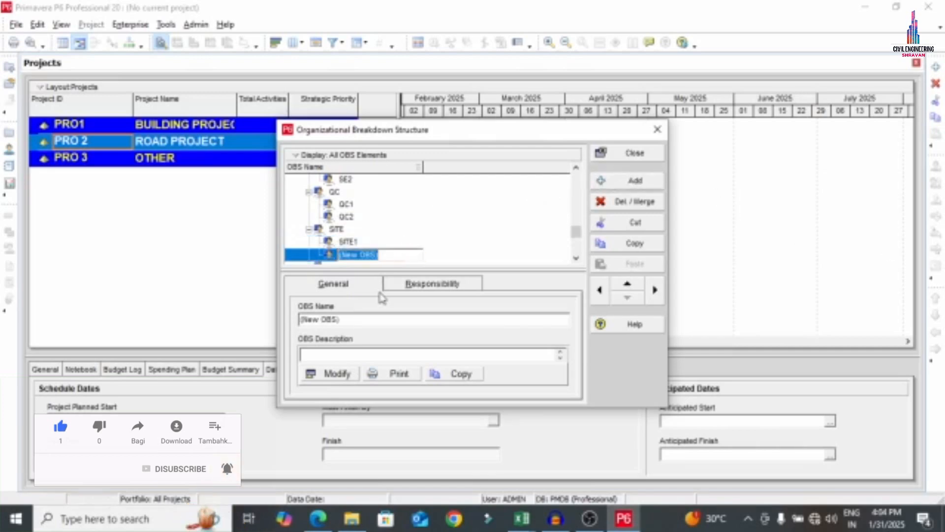
text(SITE2)
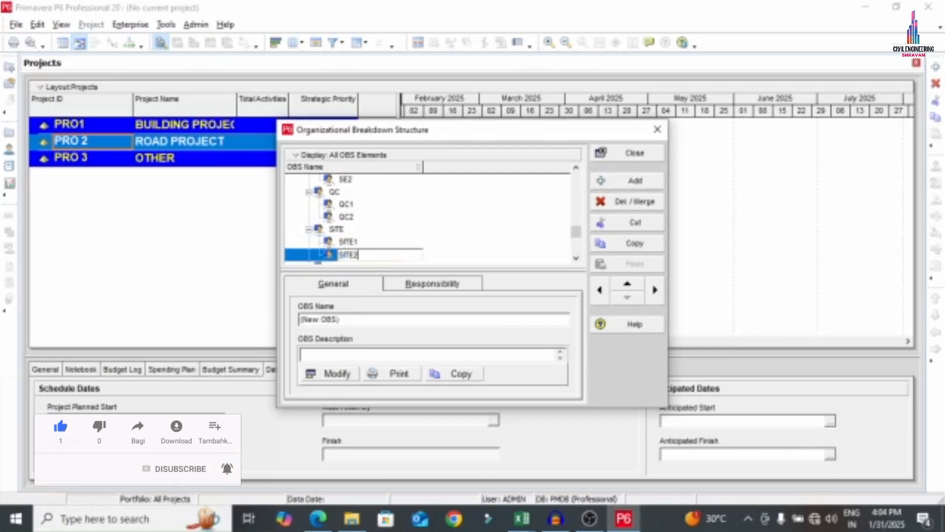
click(414, 216)
scroll(400, 246, down, 1)
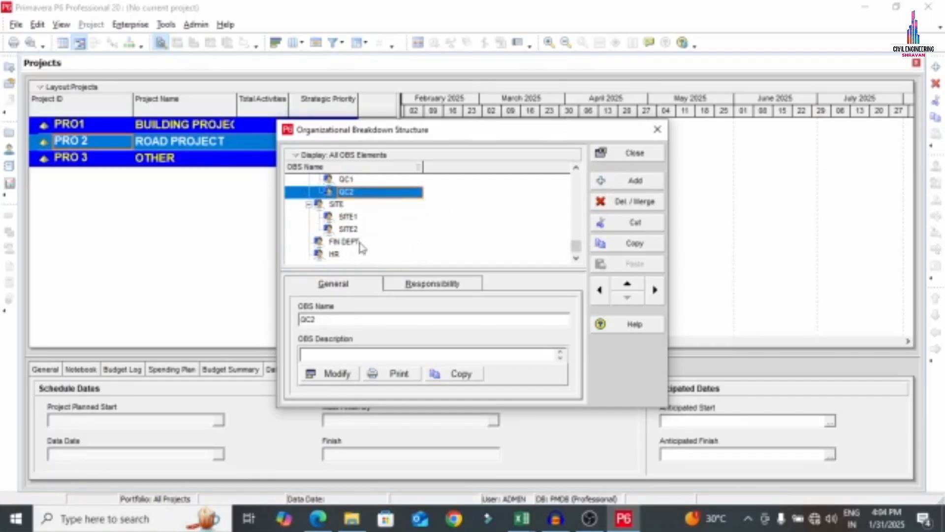
scroll(438, 223, up, 5)
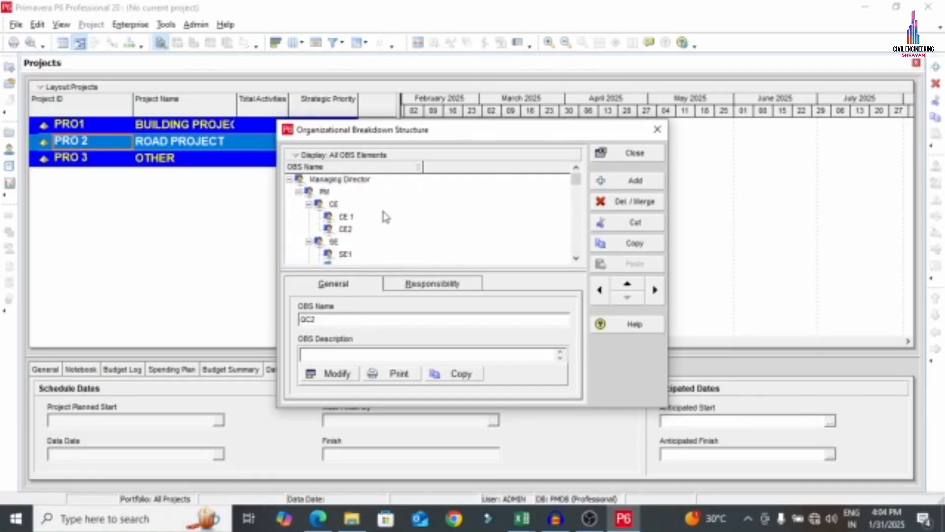
Switch the OBS to chart view with child boxes aligned left
click(317, 155)
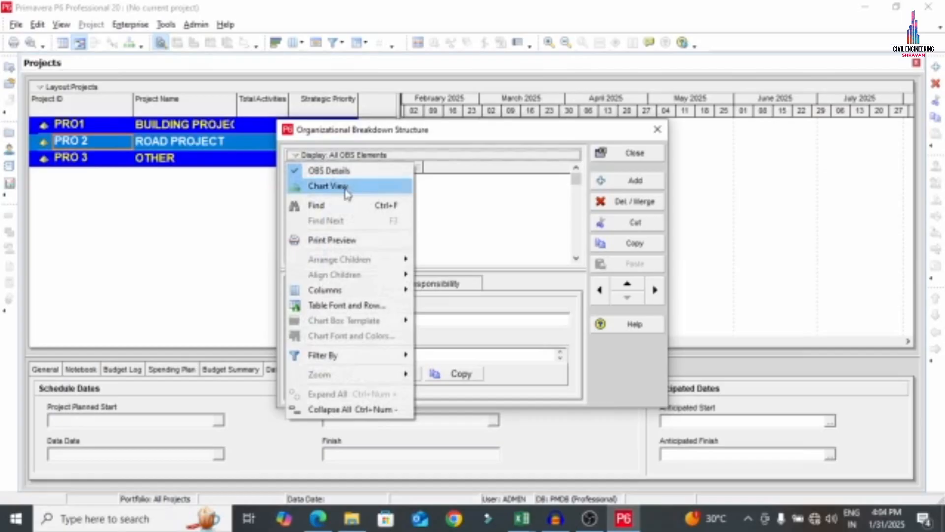
click(328, 185)
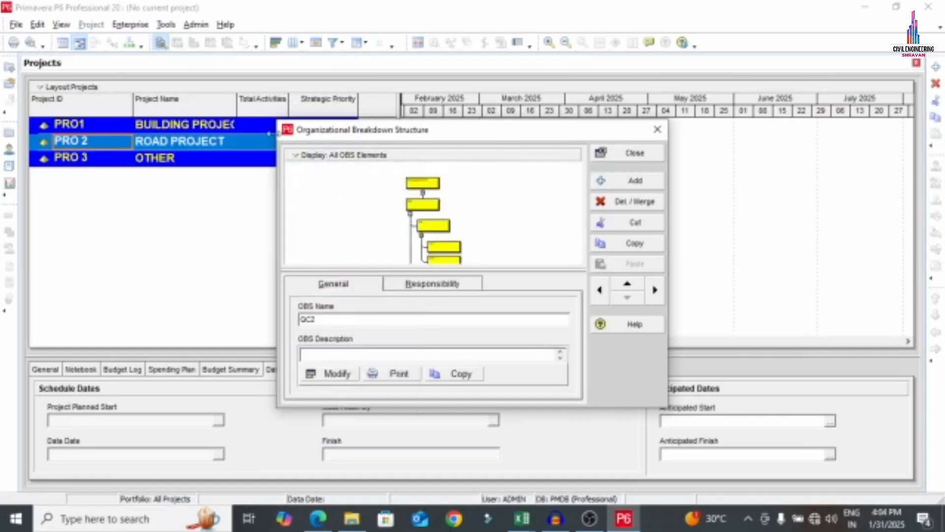
click(317, 156)
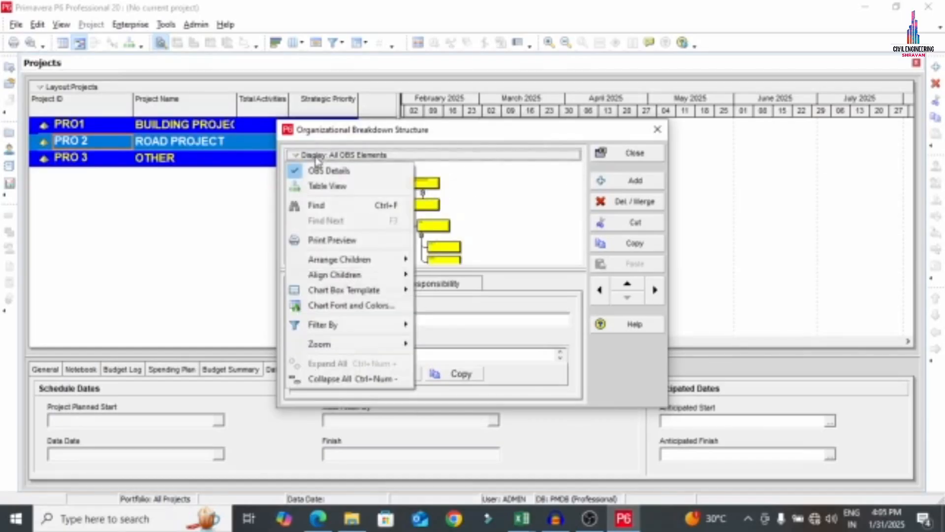
click(316, 156)
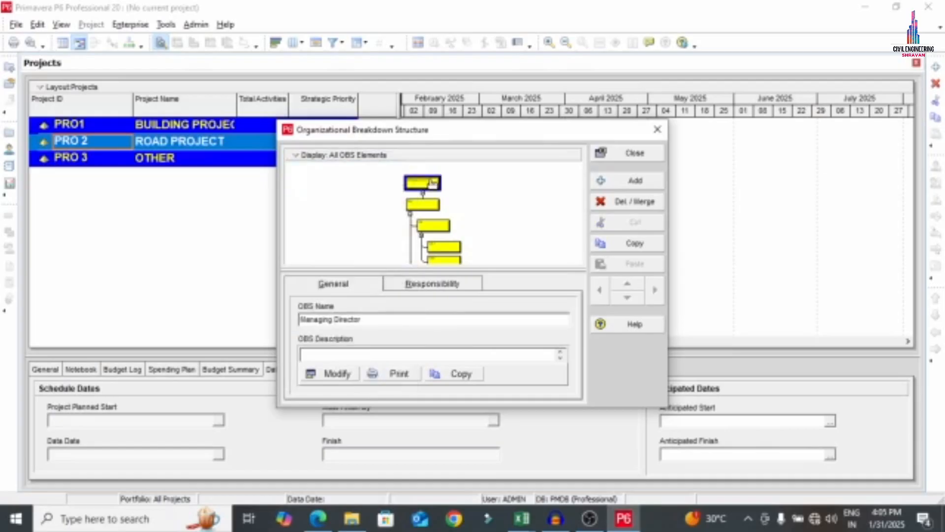
click(312, 154)
mouse_move(328, 261)
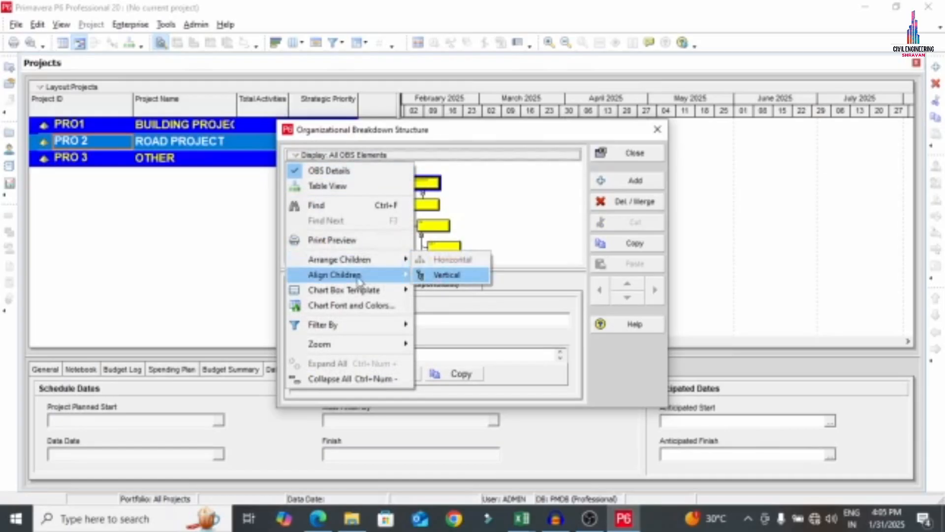
mouse_move(357, 276)
click(442, 294)
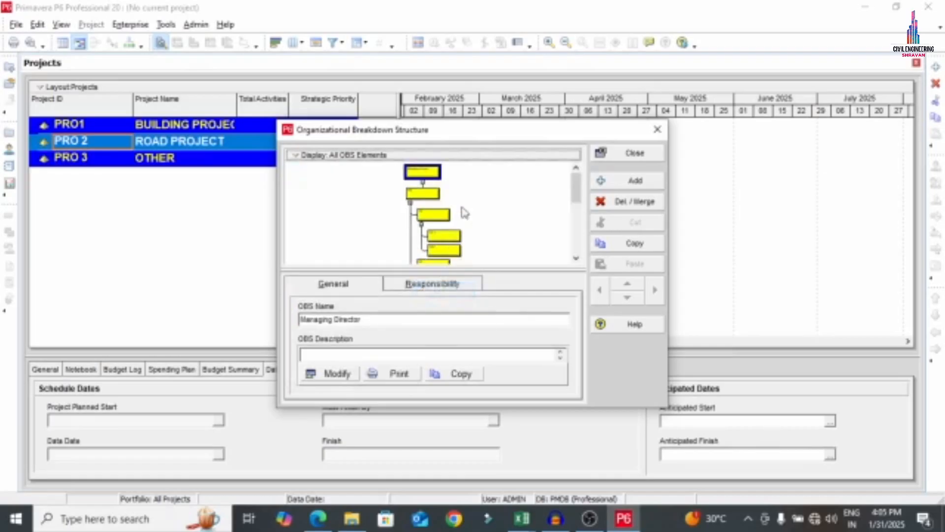
Select PM and redisplay the OBS chart with children arranged horizontally
click(332, 157)
click(336, 186)
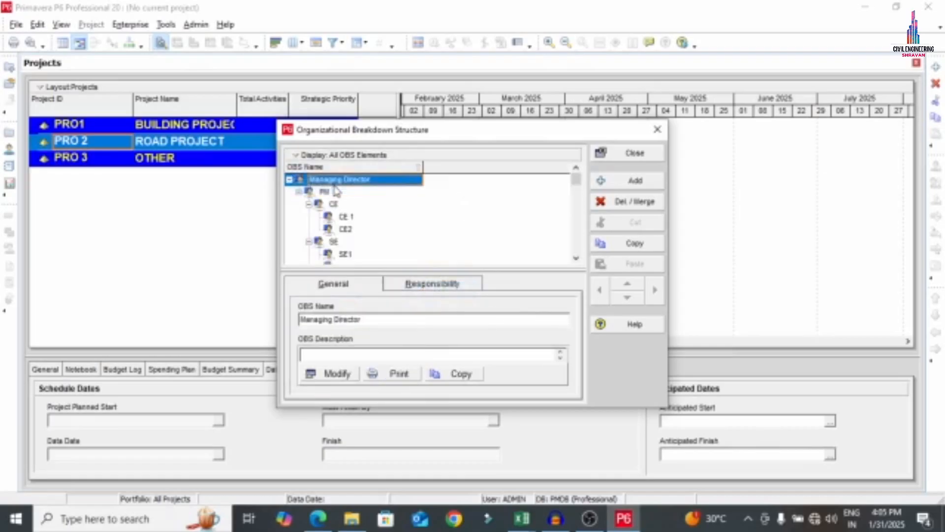
click(315, 155)
click(493, 205)
click(323, 192)
click(318, 156)
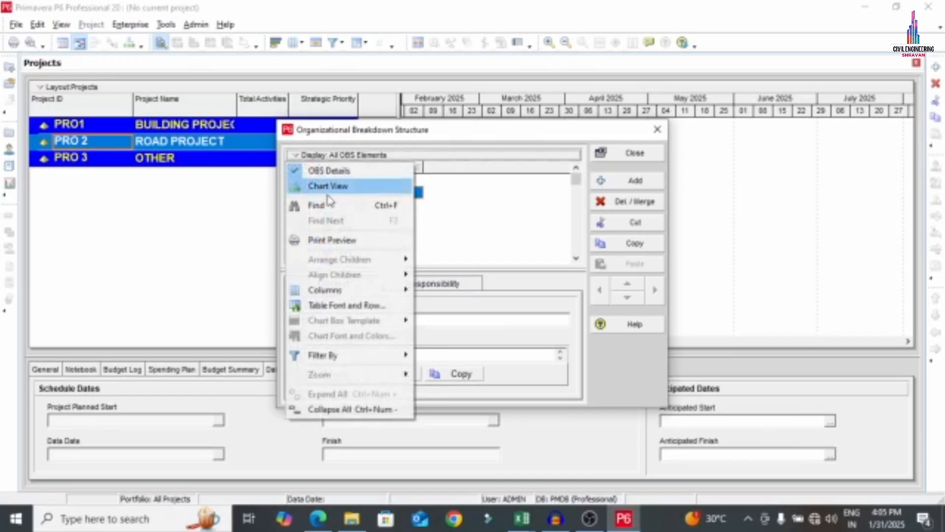
click(328, 185)
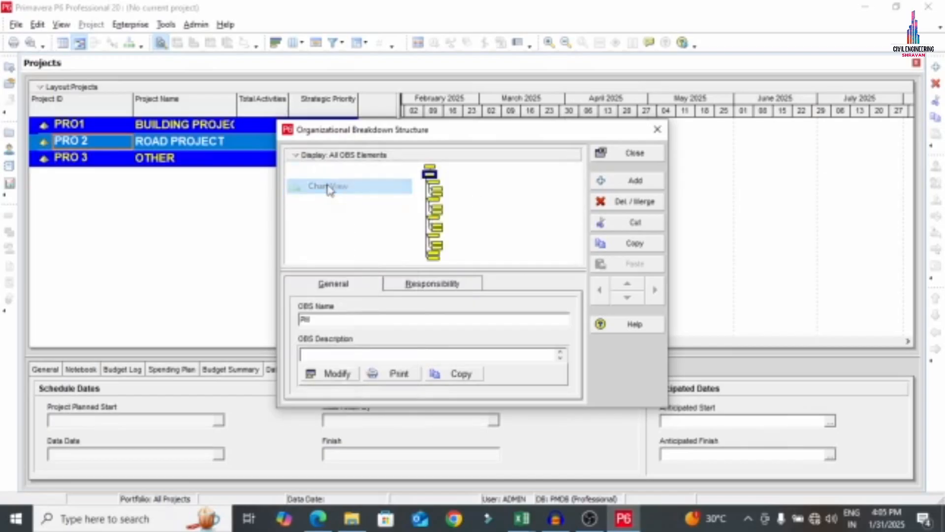
click(316, 154)
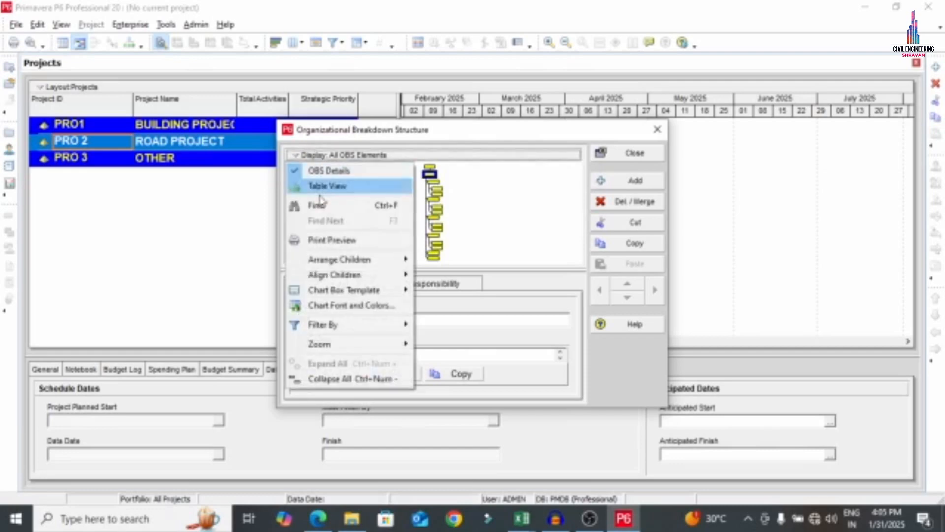
mouse_move(338, 260)
click(427, 261)
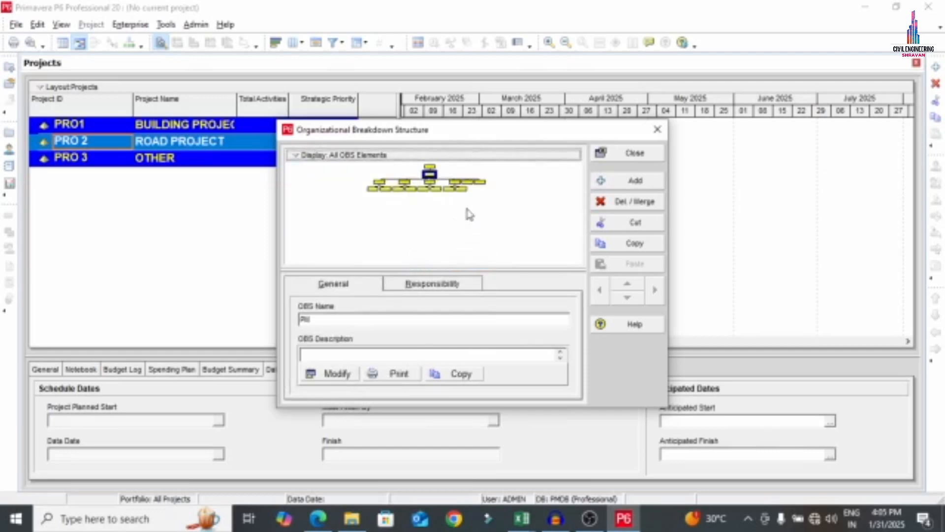
click(382, 177)
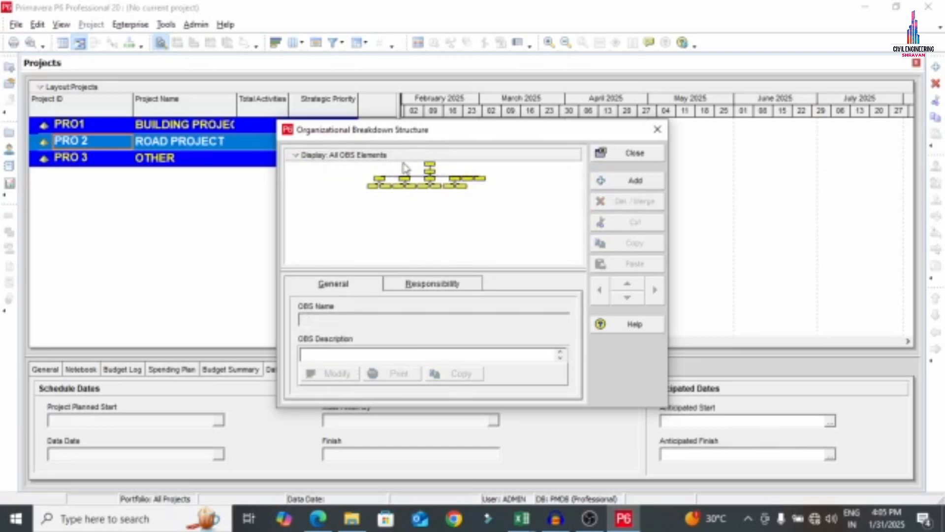
click(400, 176)
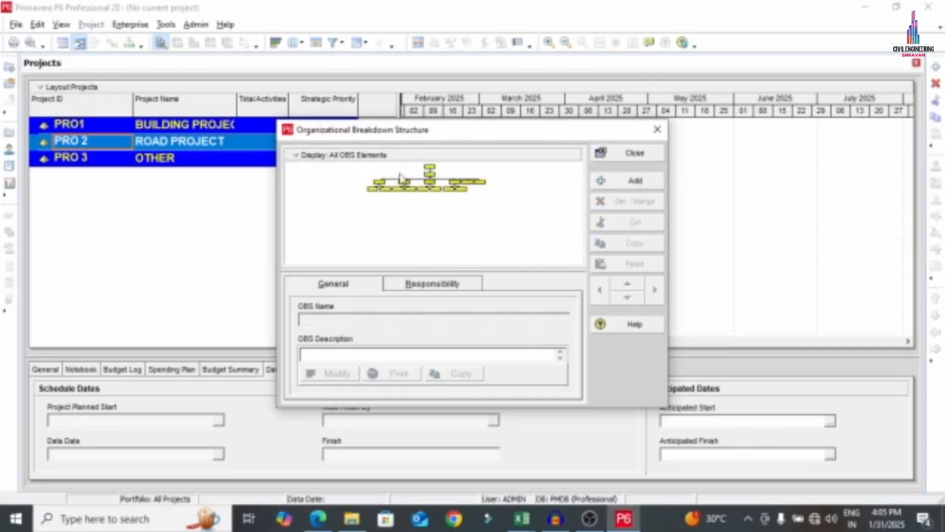
Zoom the OBS chart to best fit the panel
click(299, 156)
mouse_move(320, 344)
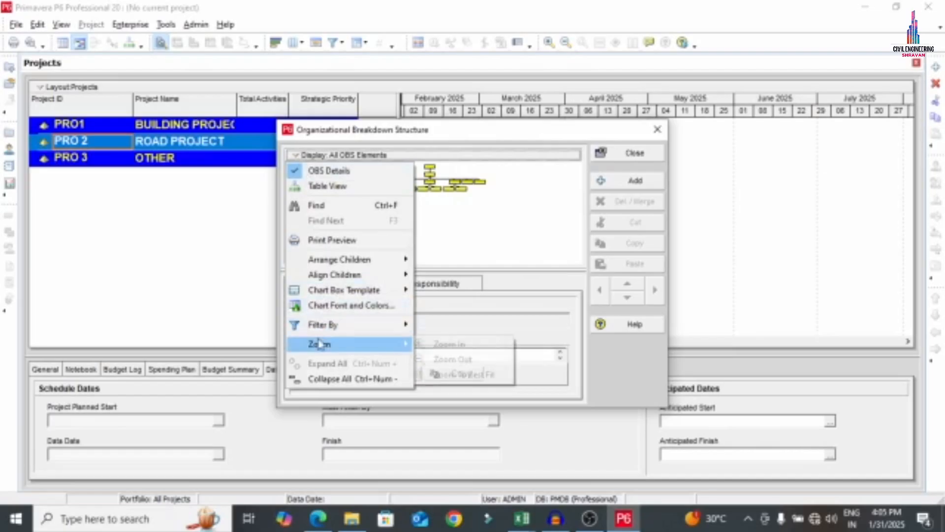
click(480, 374)
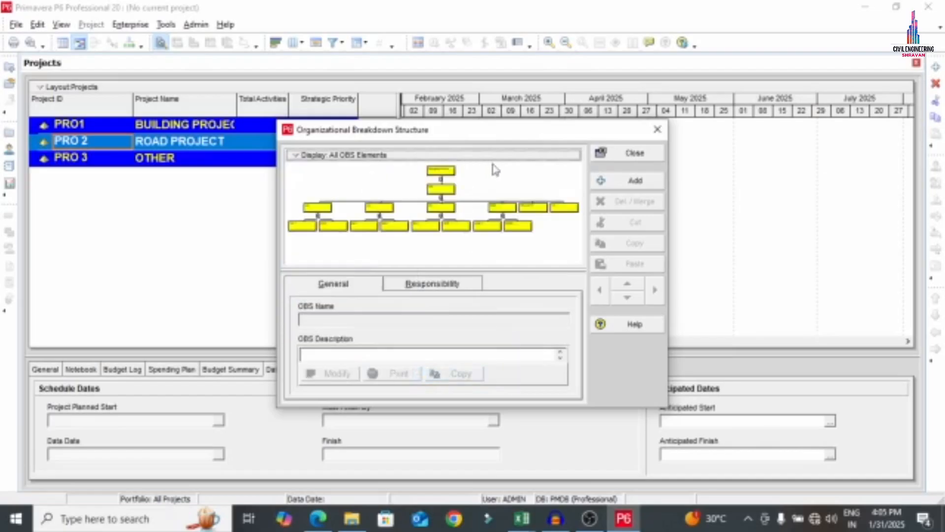
Enlarge the OBS window and check Managing Director, PM, CE, SE, QC, SITE, FIN DEPT and HR
drag(671, 140, 882, 108)
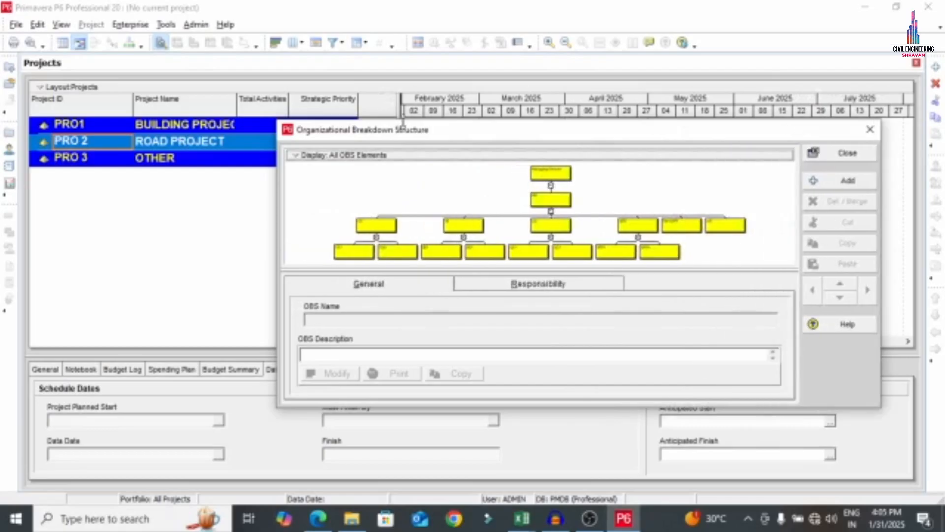
drag(403, 123, 297, 2)
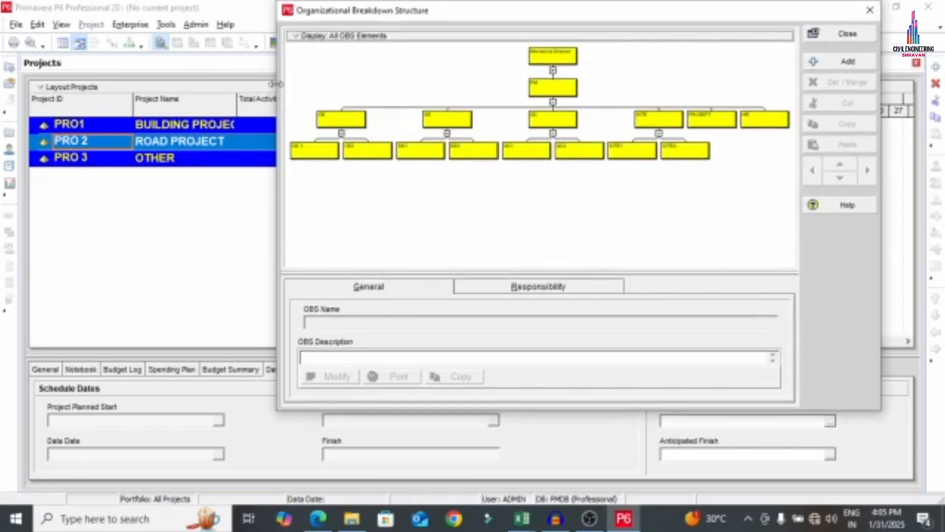
drag(277, 85, 4, 110)
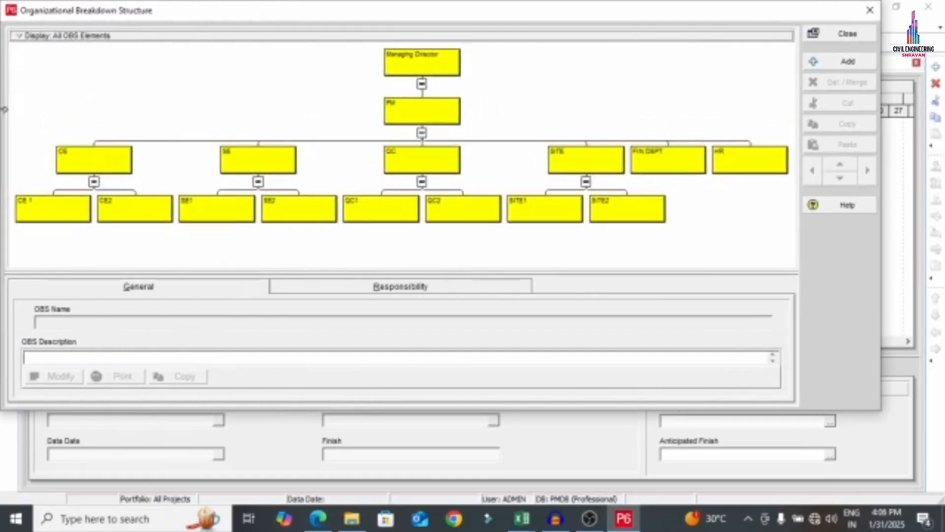
click(436, 74)
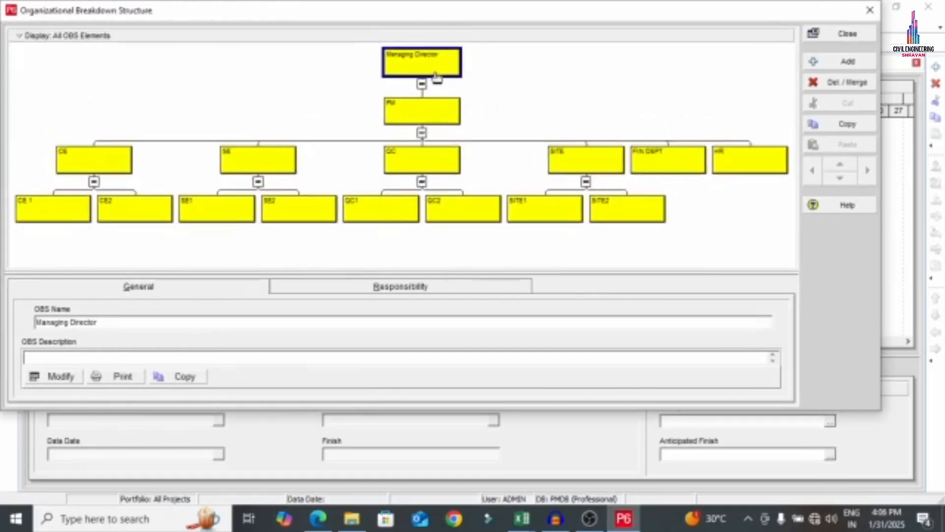
click(418, 116)
click(126, 169)
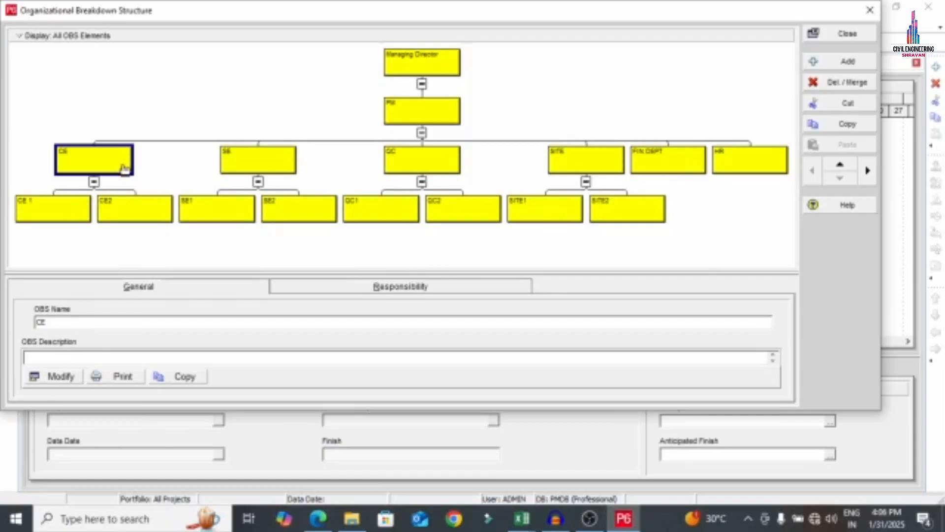
click(246, 167)
click(400, 162)
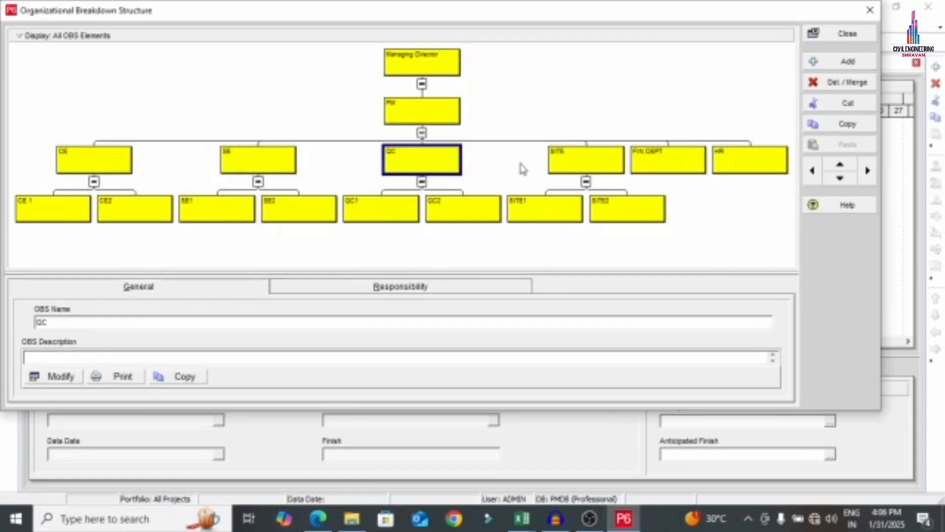
click(601, 170)
click(686, 162)
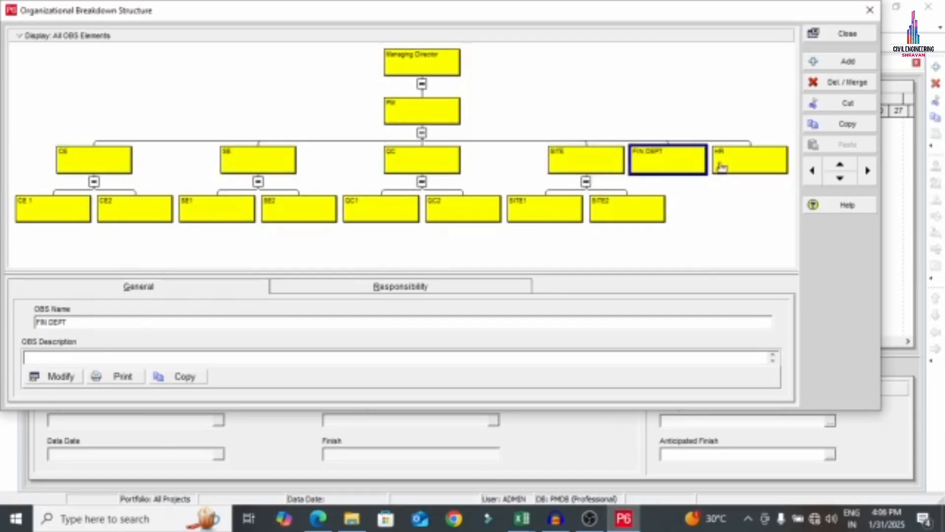
click(754, 171)
click(74, 160)
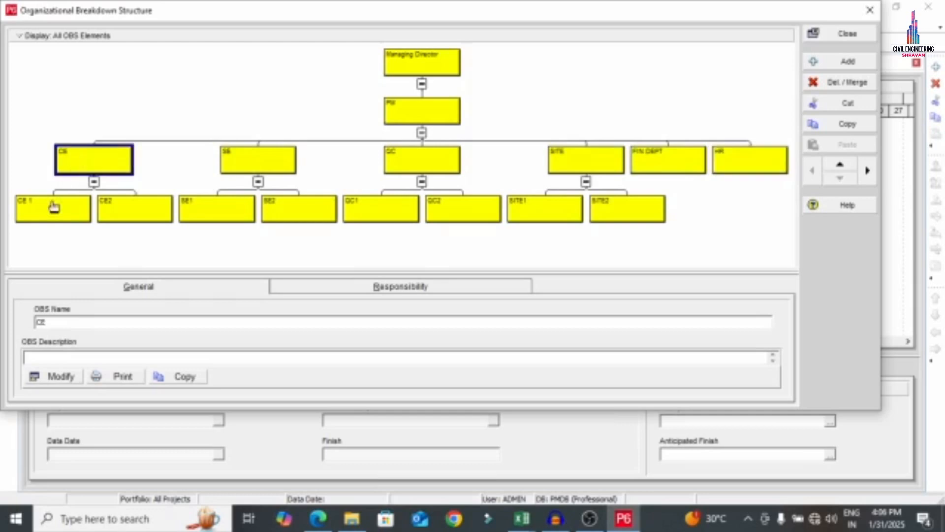
Check sub-elements CE1, CE2, SE1, SE2, QC1, QC2, SITE1 and SITE2, then close the OBS chart
click(77, 212)
click(138, 211)
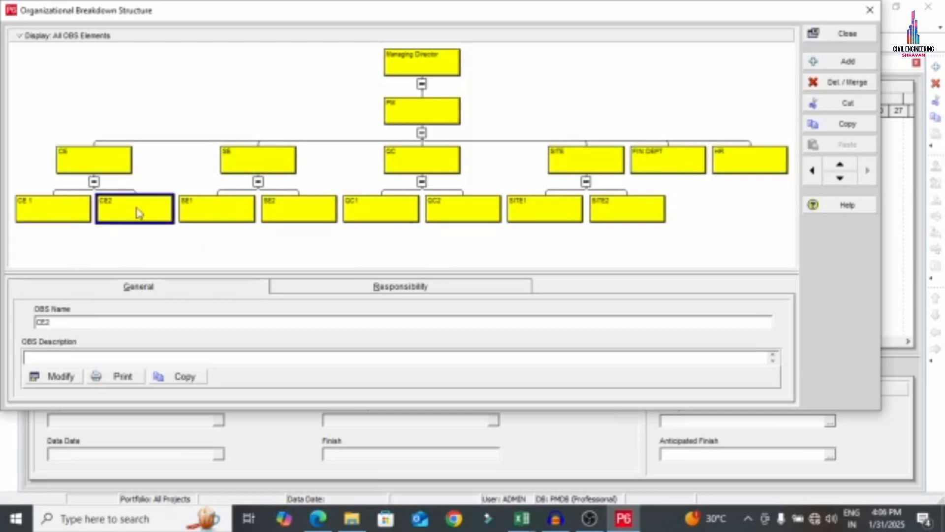
click(202, 218)
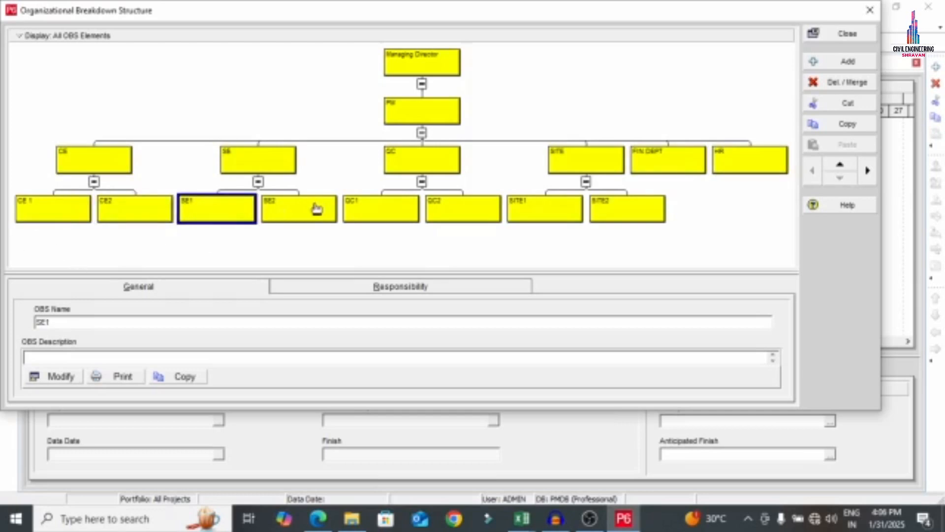
click(317, 206)
click(362, 206)
click(469, 219)
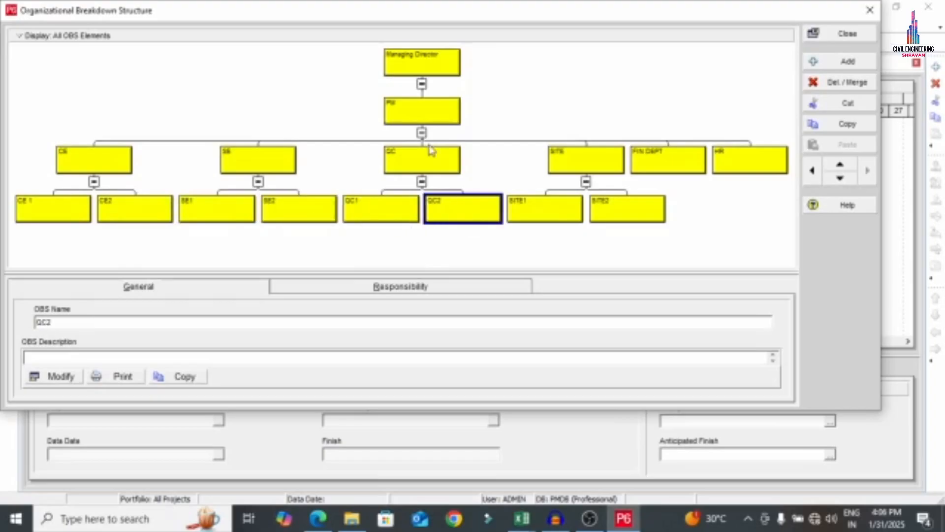
click(427, 156)
click(432, 214)
click(570, 167)
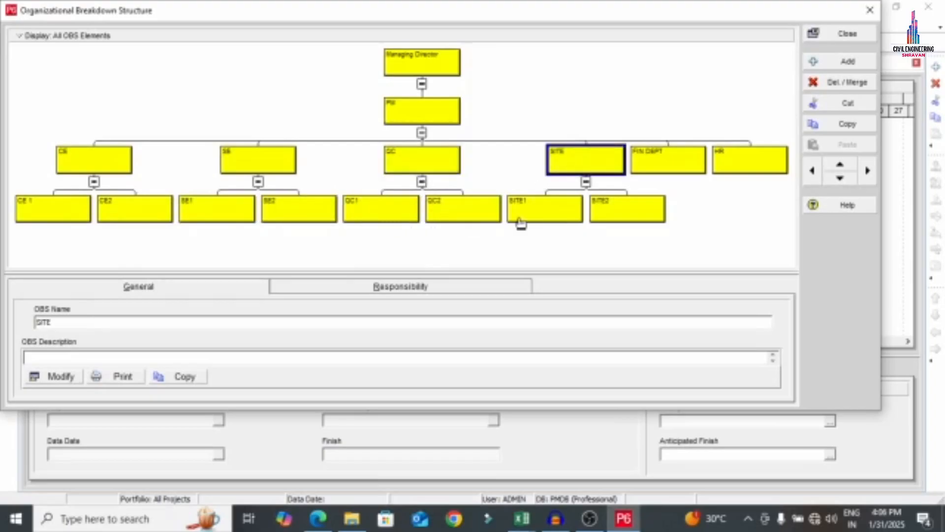
click(520, 222)
click(624, 211)
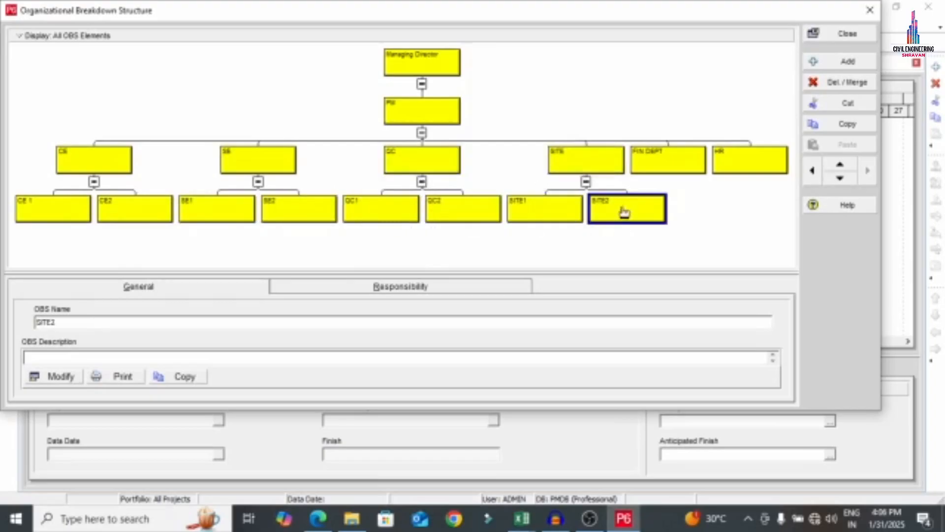
click(839, 35)
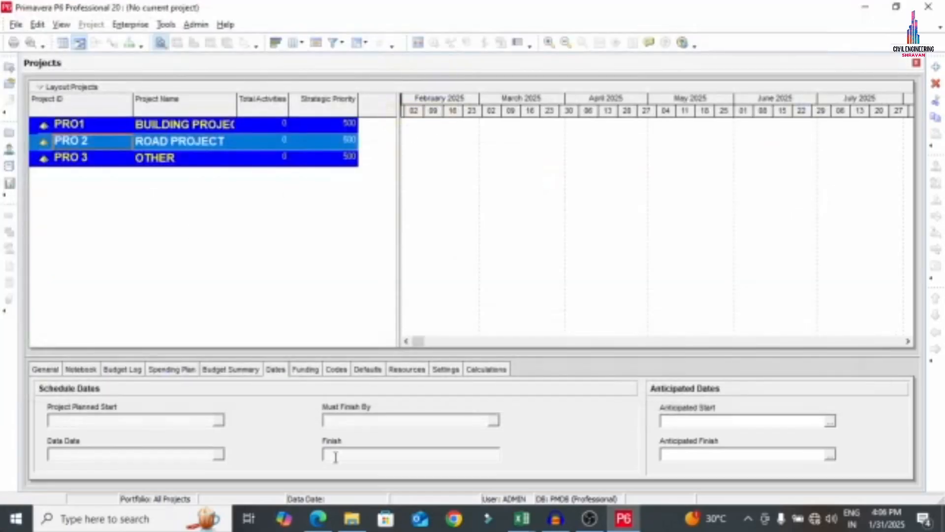
Bring up the scheduling steps PDF in Edge and set the pen colour to red
click(318, 518)
scroll(281, 261, up, 10)
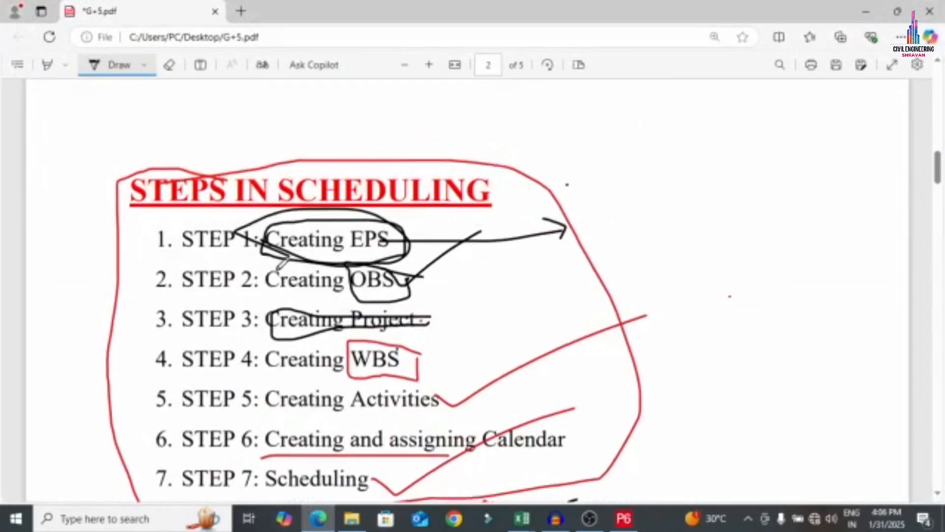
click(144, 65)
click(192, 151)
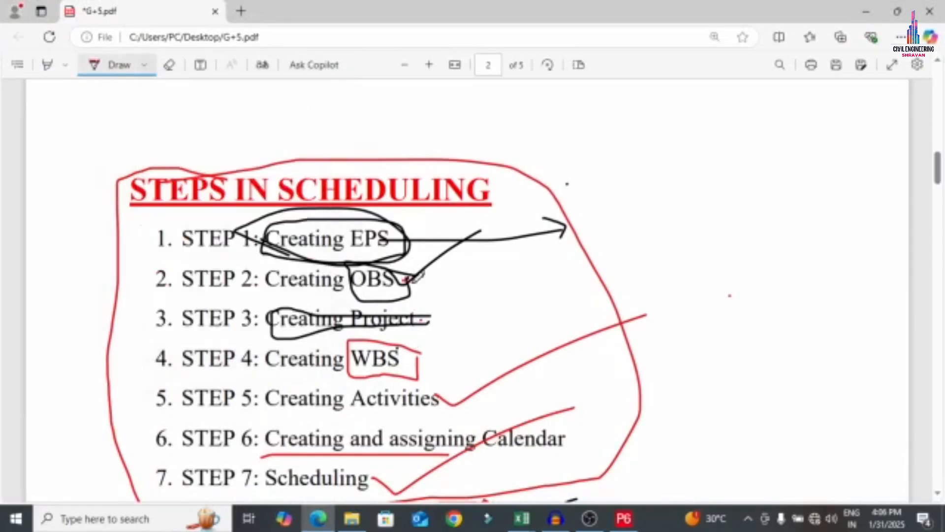
Draw red ticks beside OBS, EPS, STEP 1 and STEP 2
drag(409, 279, 561, 227)
drag(406, 241, 577, 156)
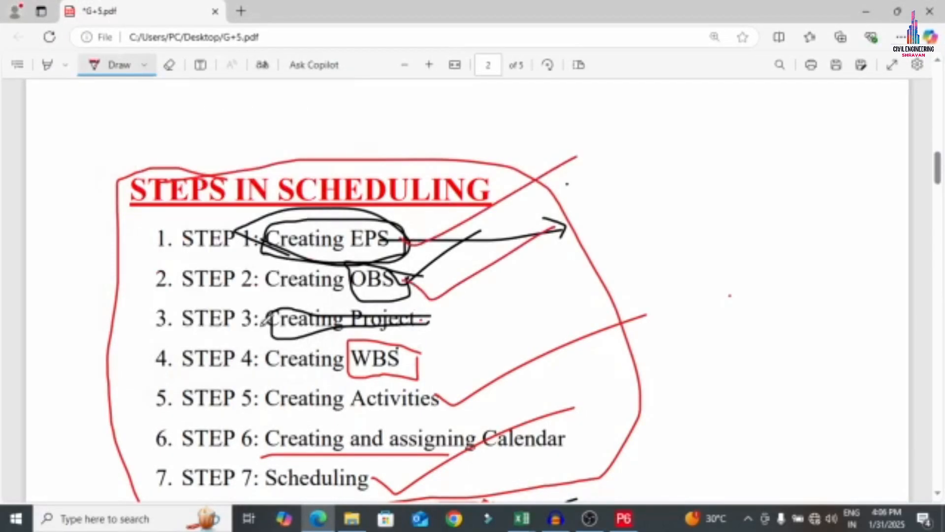
drag(200, 243, 291, 173)
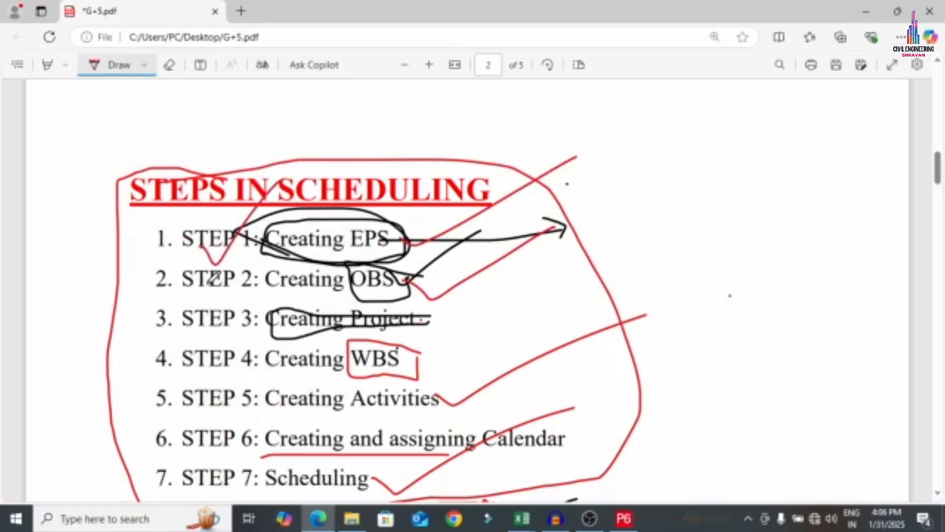
drag(207, 283, 306, 222)
scroll(224, 325, down, 2)
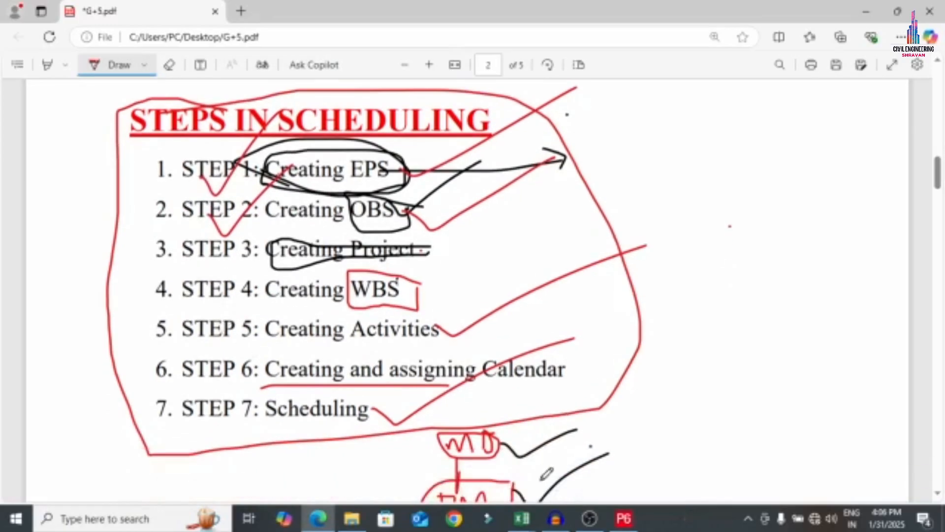
click(625, 522)
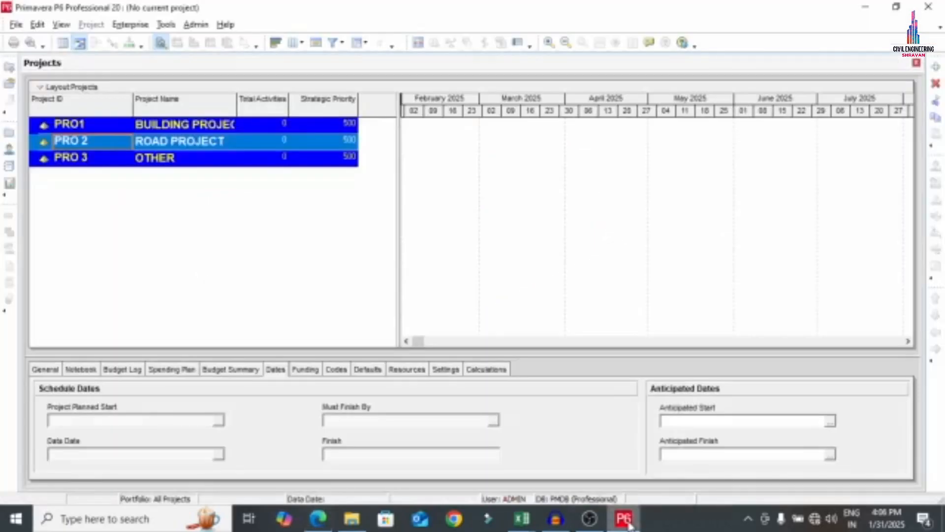
Begin a new project with BUILDING PROJECT confirmed as its EPS
click(16, 25)
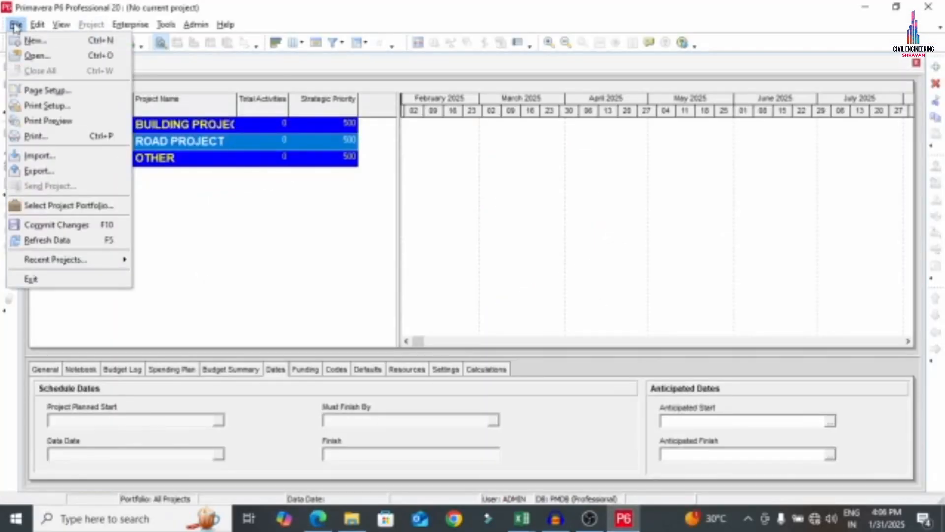
click(33, 41)
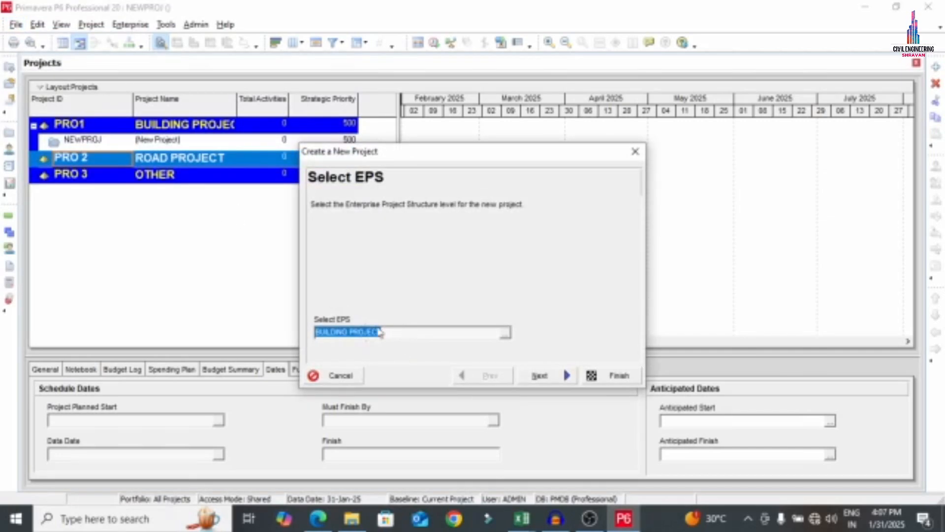
click(408, 330)
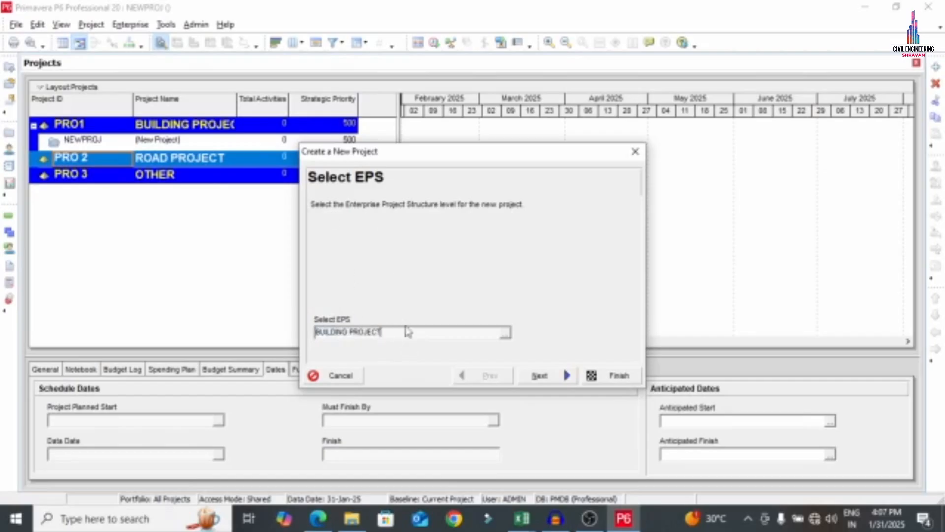
click(506, 336)
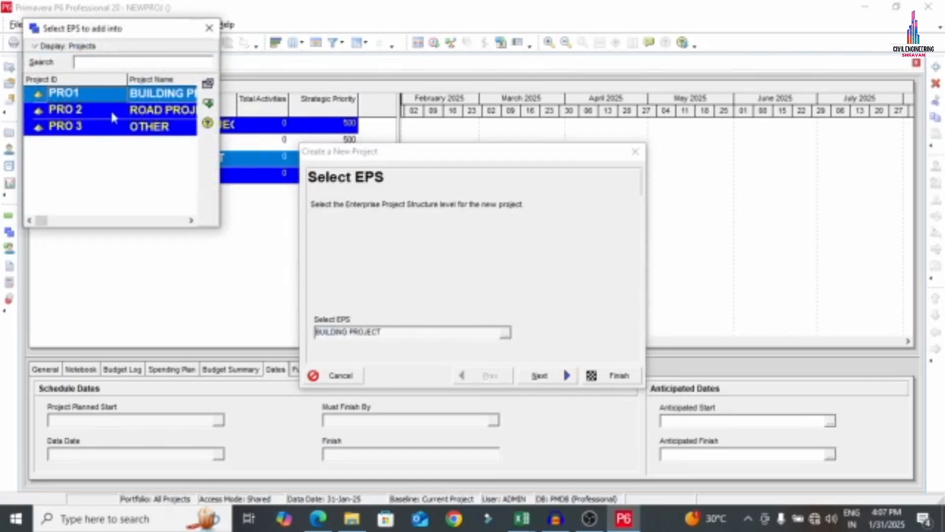
drag(215, 98, 275, 105)
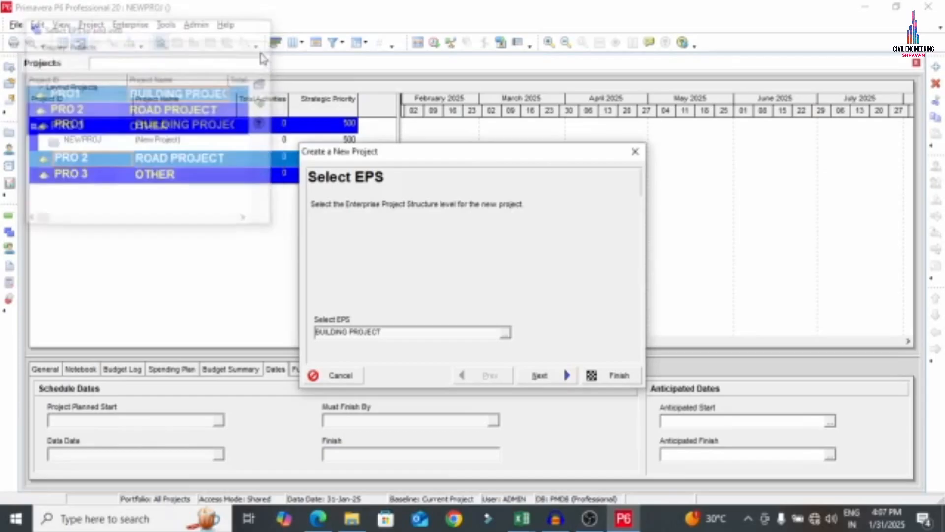
click(264, 28)
click(566, 375)
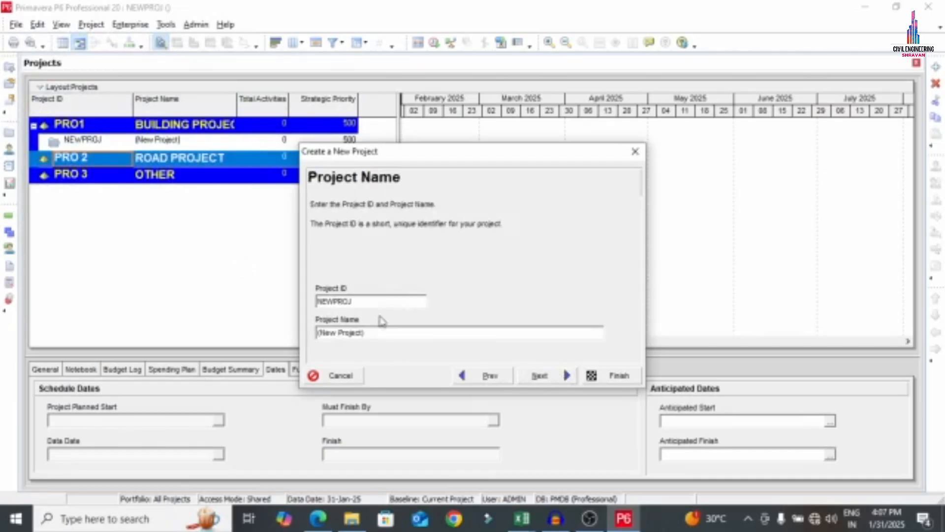
Replace the default project ID and project name with AP G+5
drag(363, 302, 302, 303)
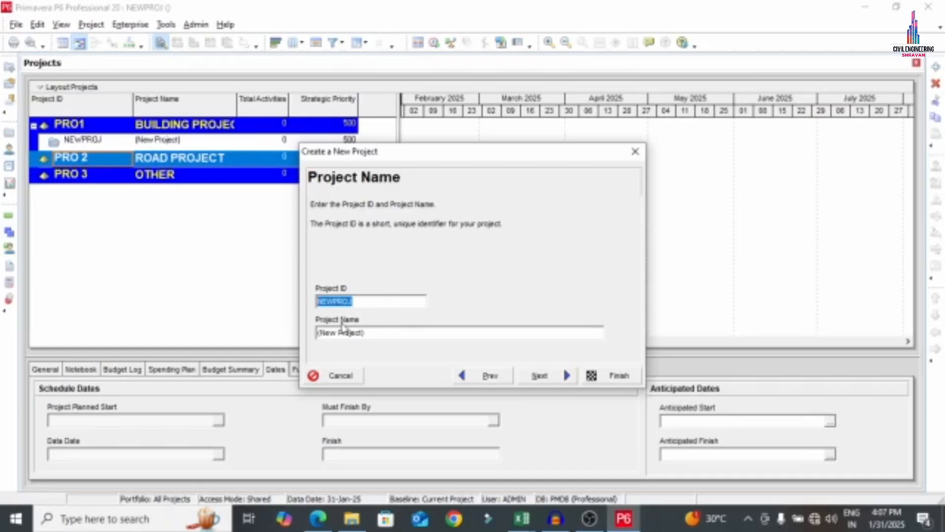
text(AP G+5)
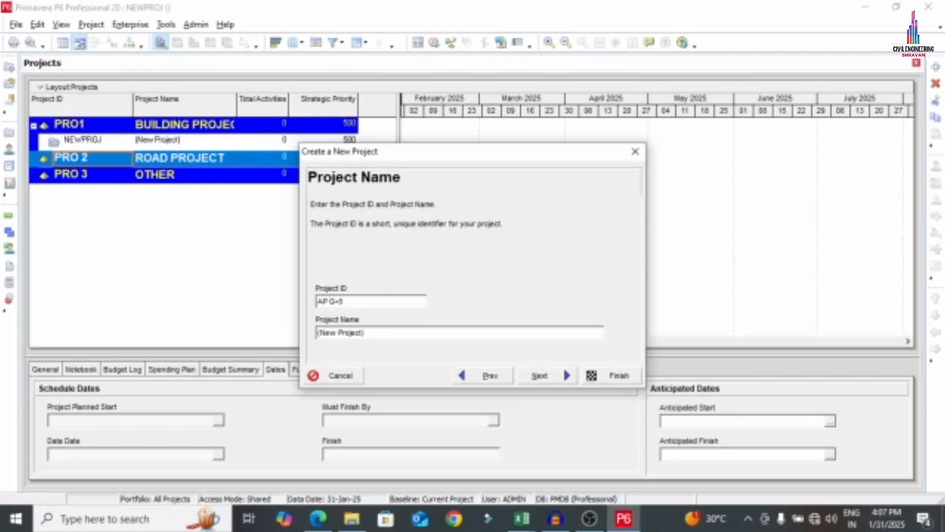
drag(369, 333, 275, 357)
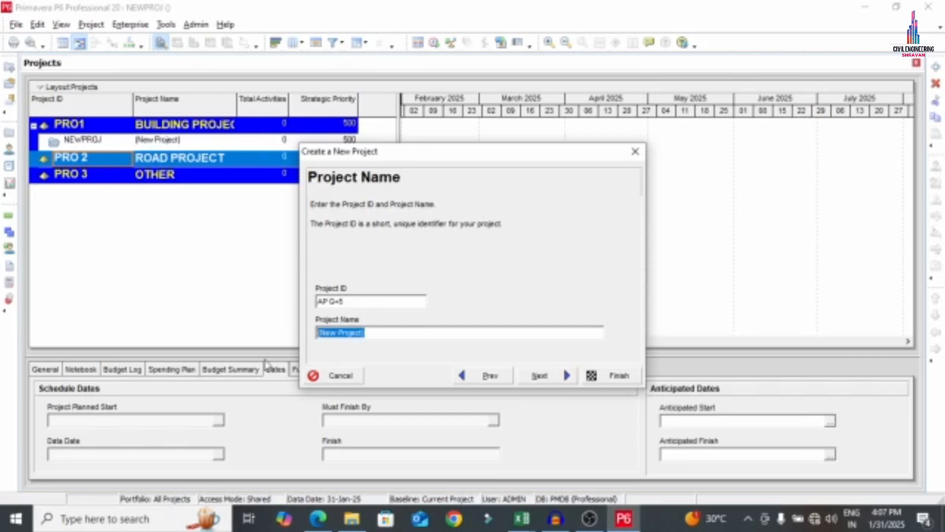
text(AP)
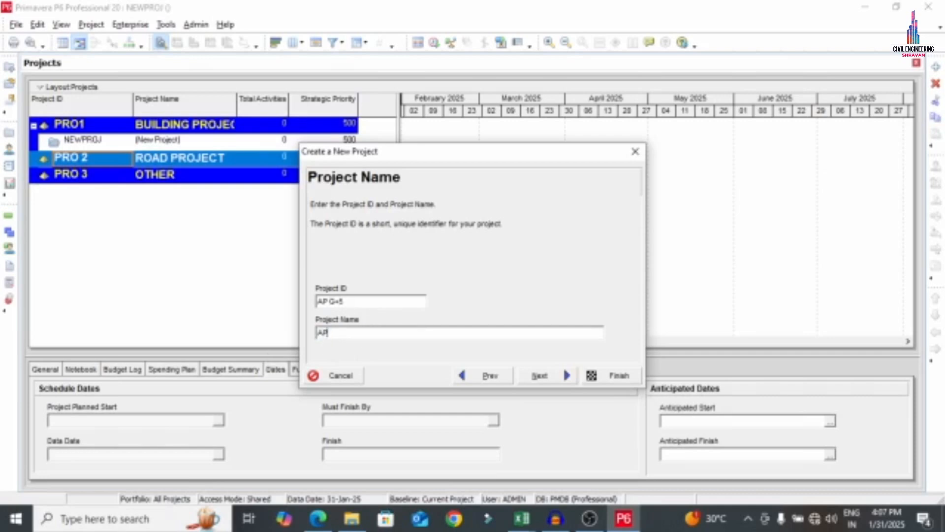
text( G+5)
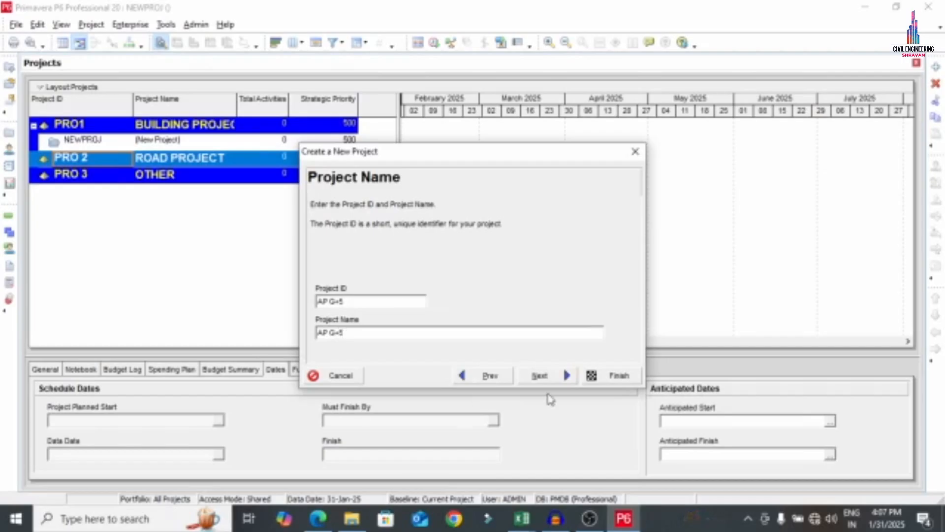
click(542, 376)
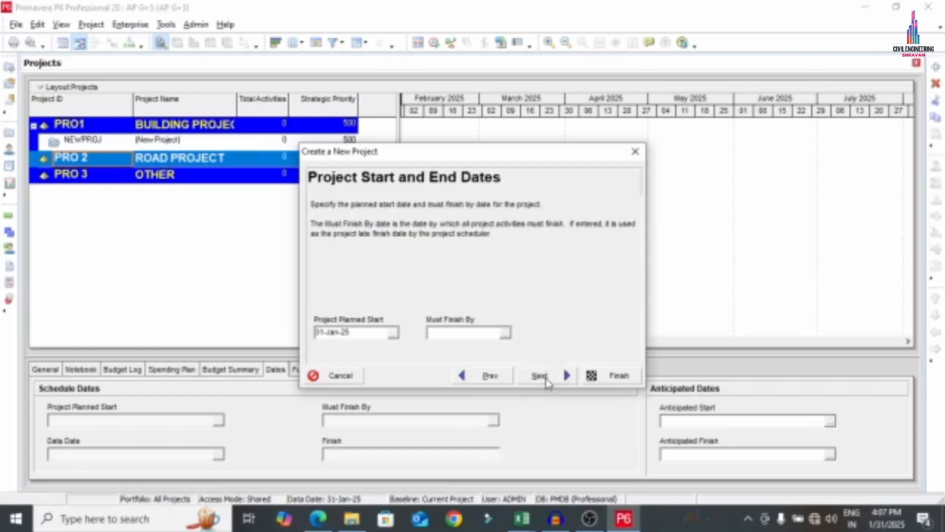
Set the project's planned start date to 10-Feb-25
click(393, 335)
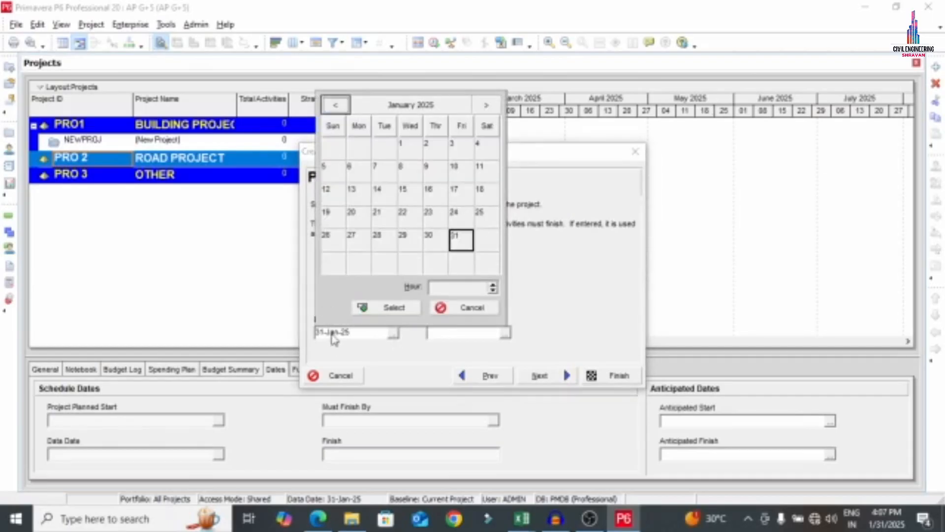
click(486, 105)
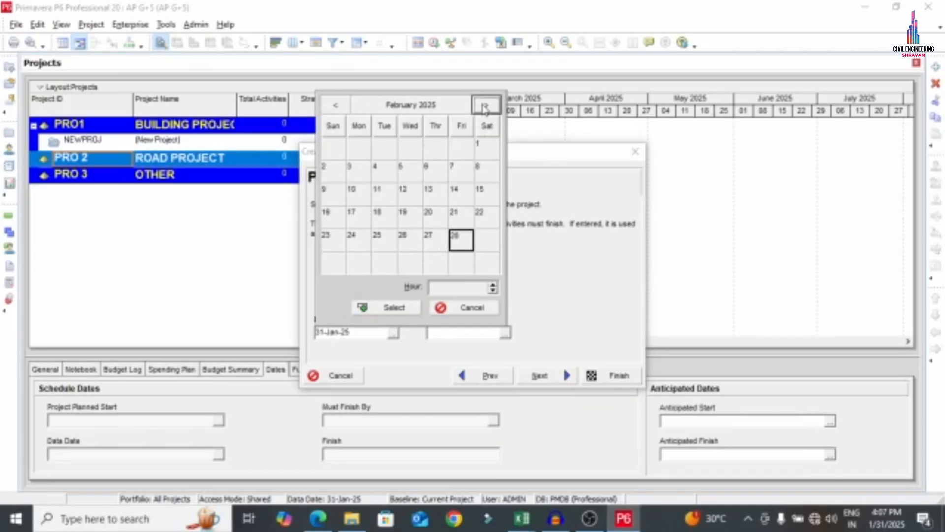
click(359, 193)
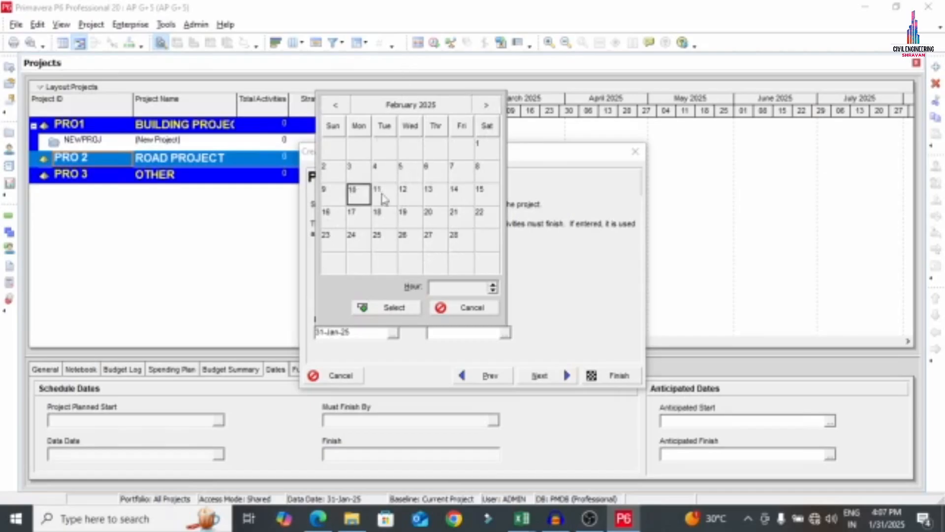
click(392, 307)
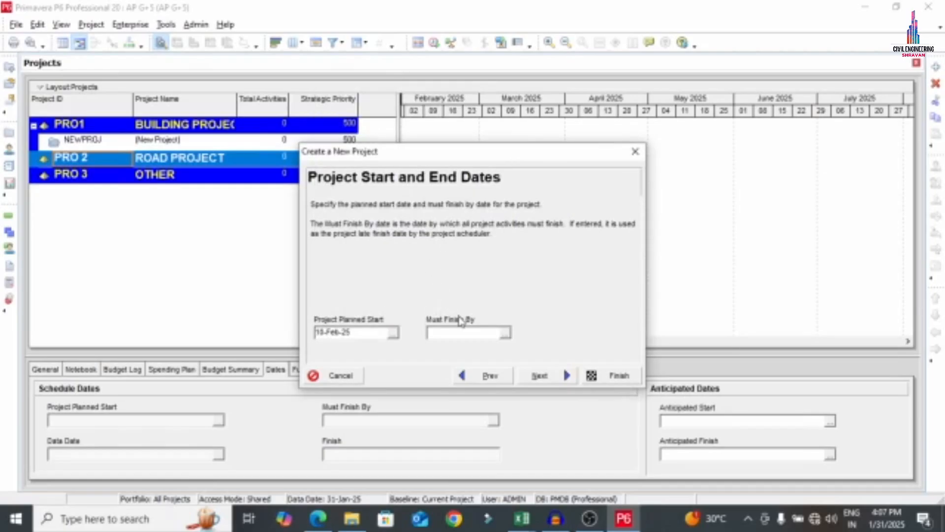
click(565, 376)
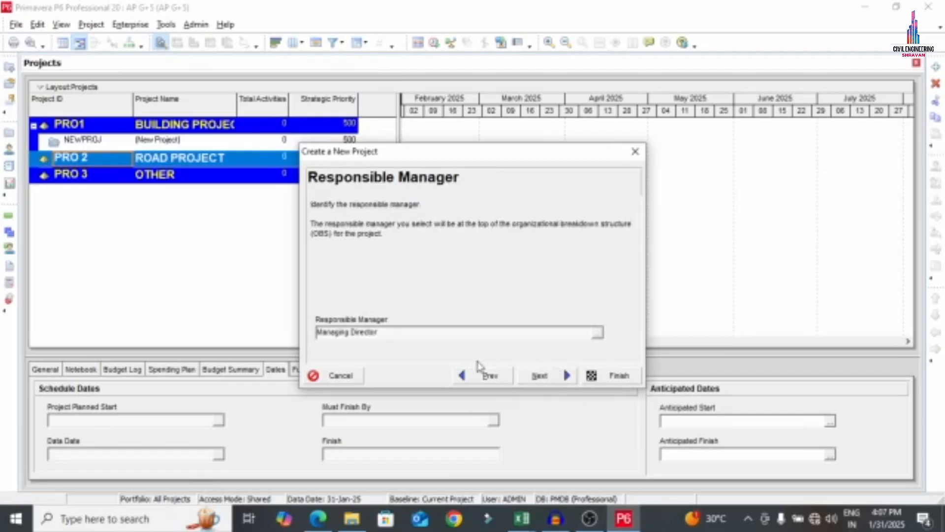
click(488, 375)
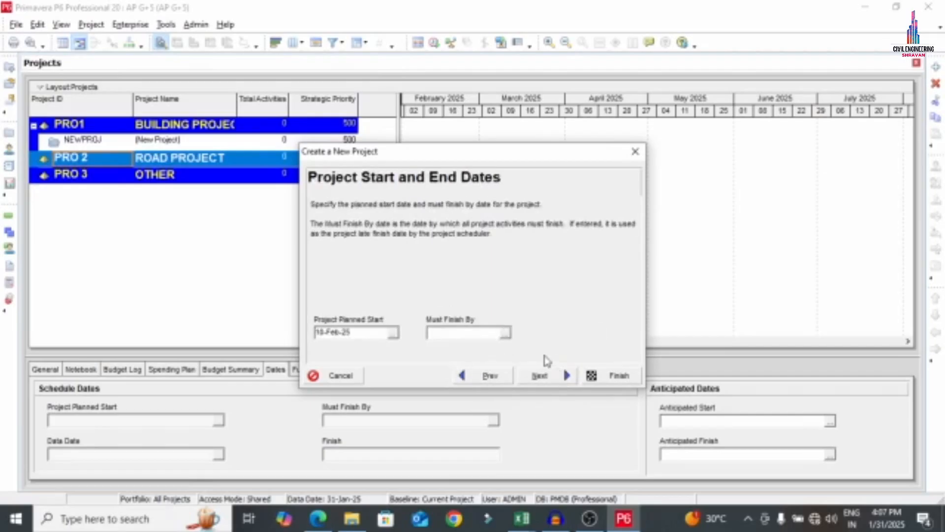
click(544, 383)
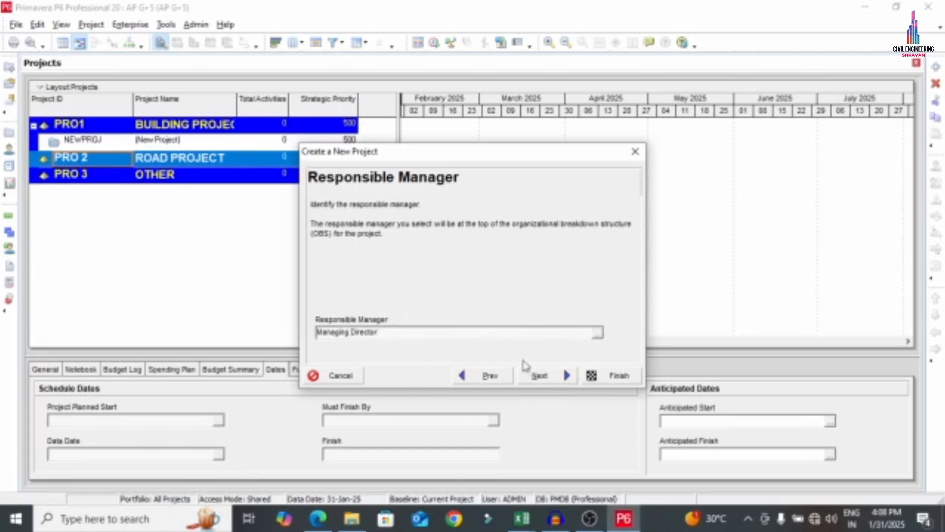
Assign PM from the OBS as the responsible manager
click(599, 335)
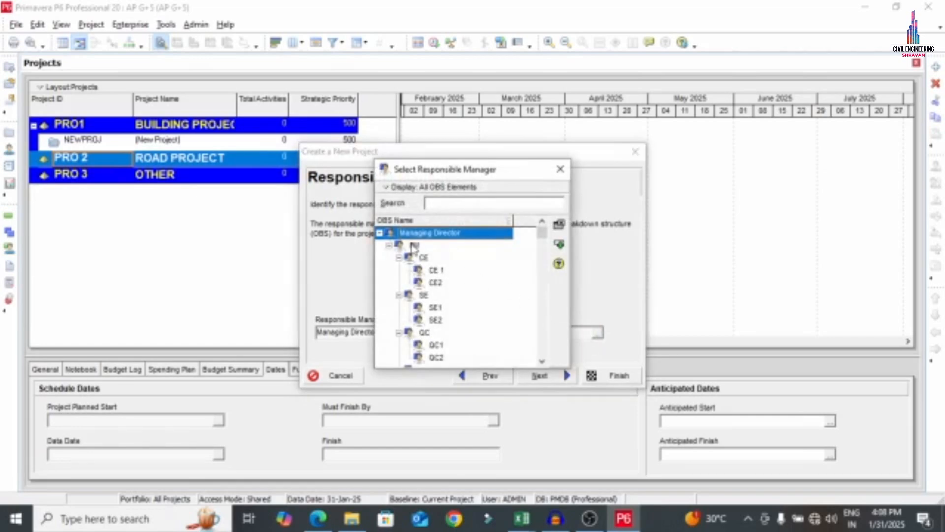
click(413, 246)
double_click(413, 247)
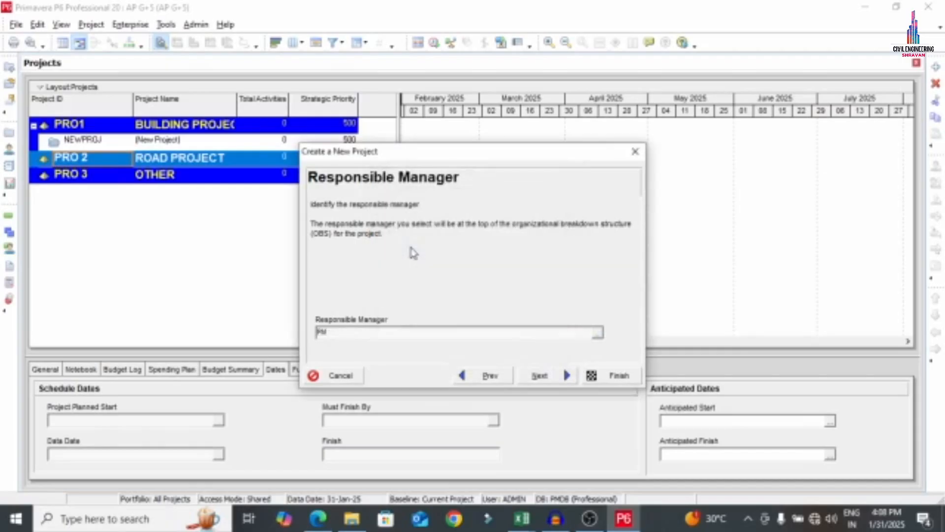
click(559, 377)
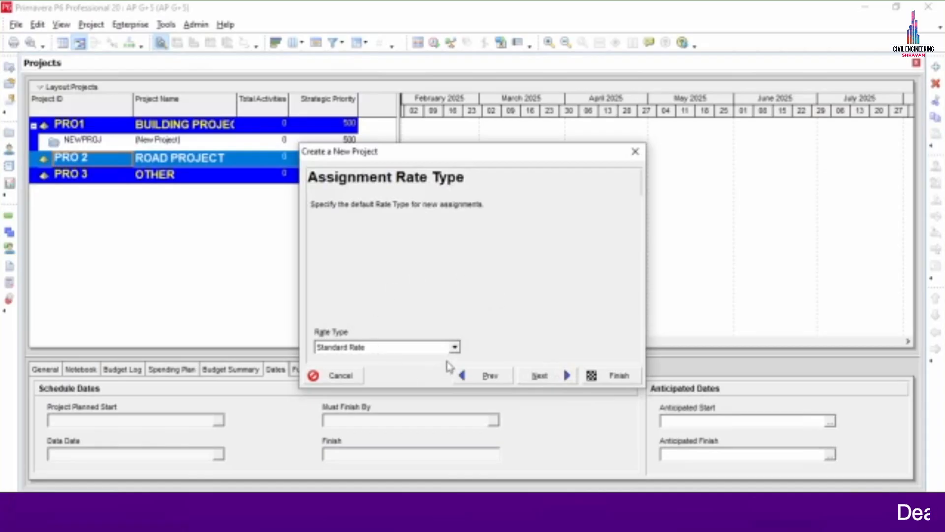
Choose Price / Unit4 as the rate type and finish creating the AP G+5 project
click(455, 347)
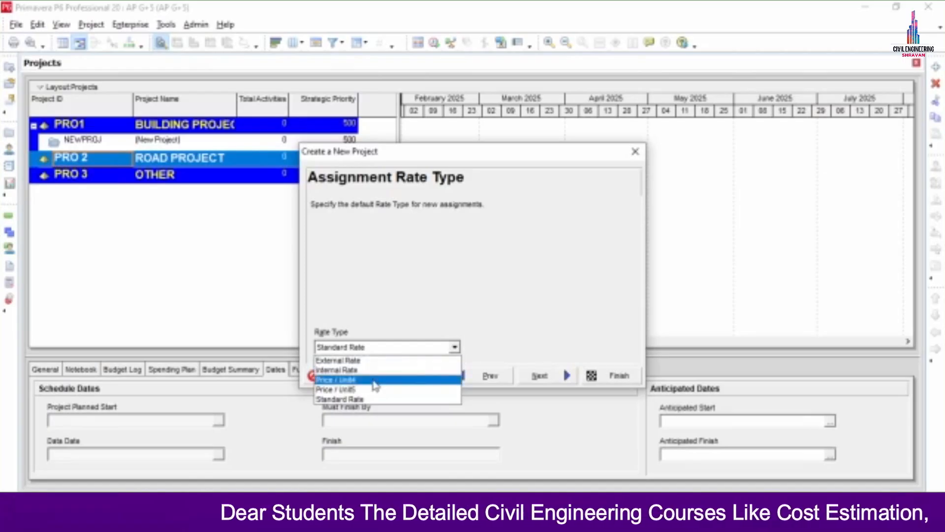
click(374, 380)
click(568, 376)
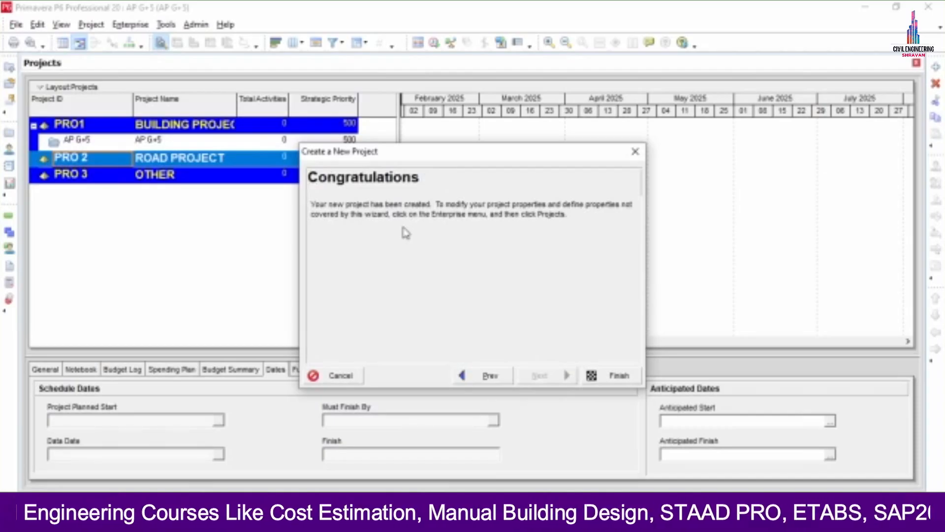
click(610, 377)
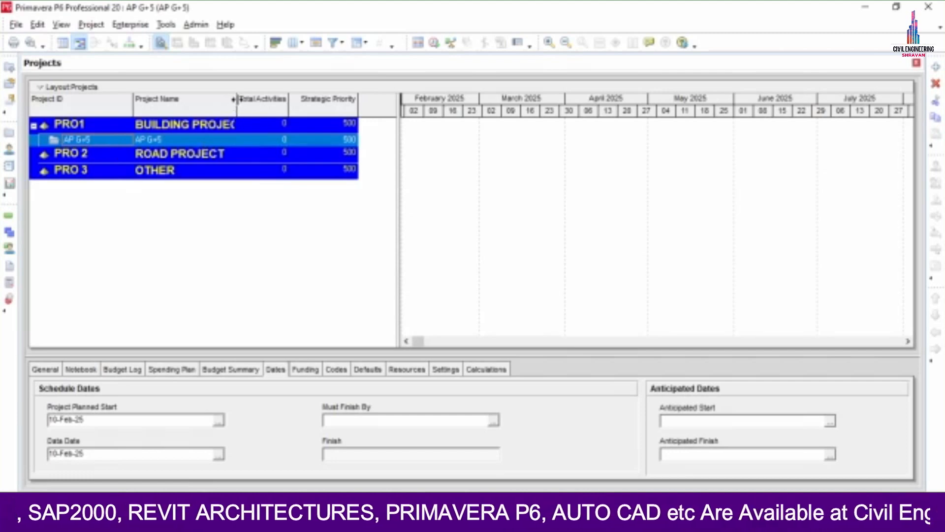
Widen the Project Name column and table so full names and Strategic Priority show
drag(236, 99, 293, 102)
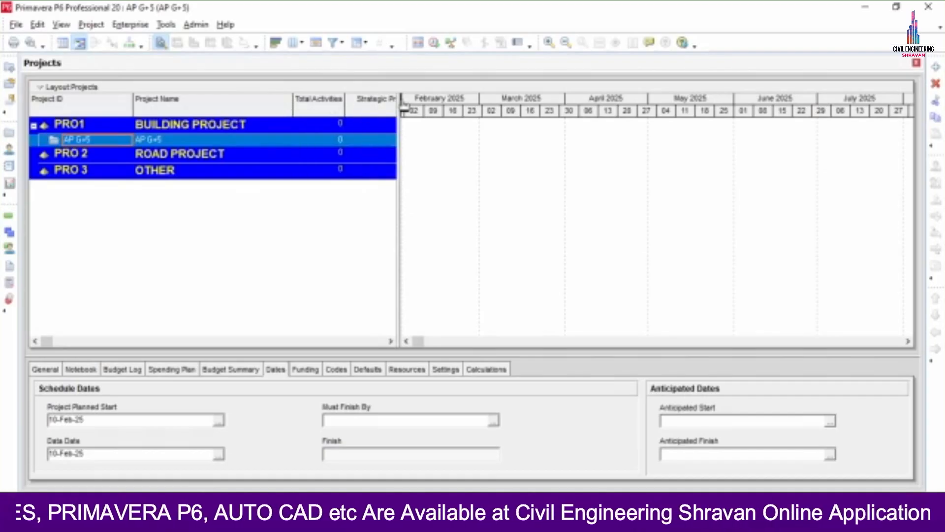
drag(481, 97, 483, 97)
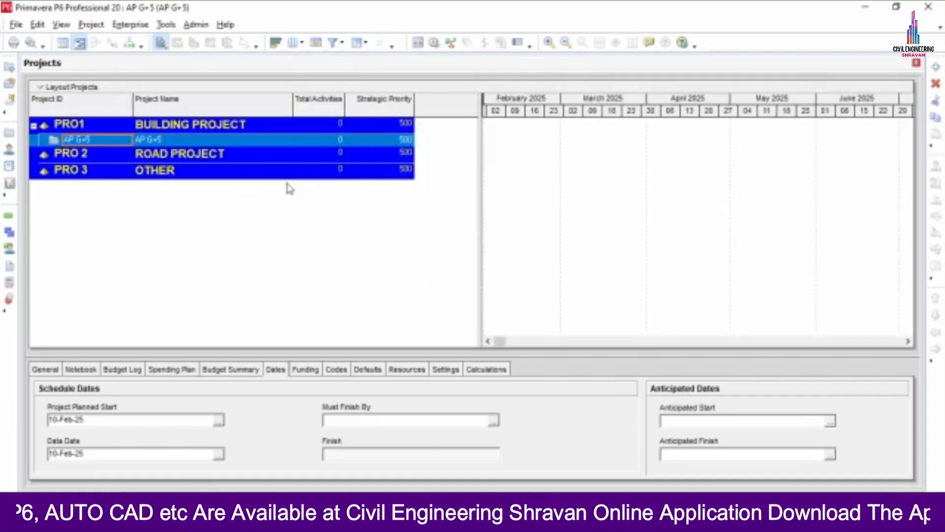
click(345, 517)
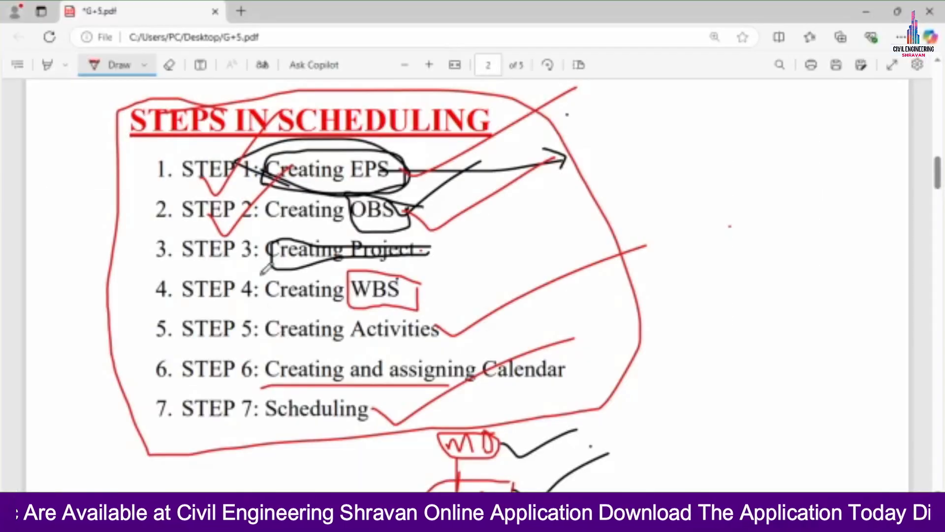
Loop steps 1–4 and the PLANNING AND STRUCTURAL WORK and CONSTRUCTION headings in red
mouse_move(164, 152)
mouse_down()
mouse_move(160, 232)
mouse_move(182, 268)
mouse_move(384, 280)
mouse_move(460, 222)
mouse_move(423, 143)
mouse_move(151, 143)
mouse_up()
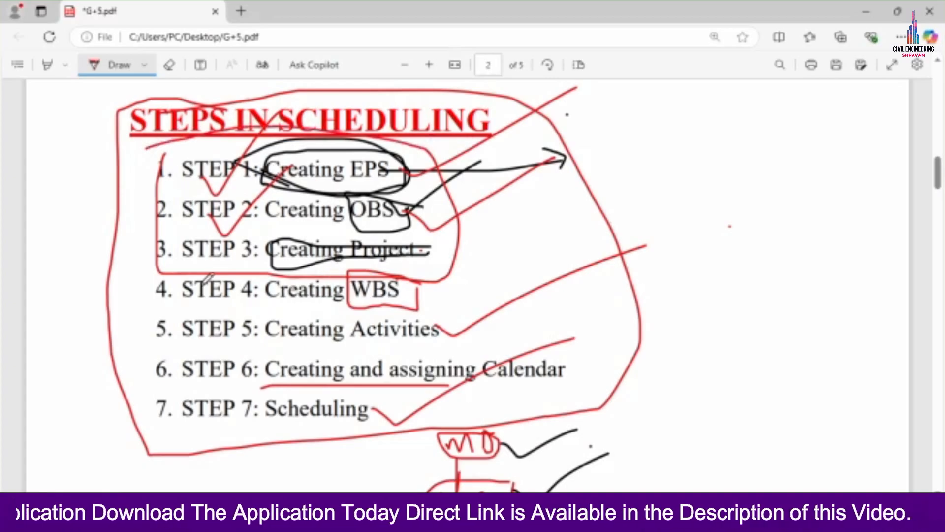
mouse_move(255, 271)
mouse_down()
mouse_move(187, 270)
mouse_move(159, 296)
mouse_move(276, 303)
mouse_move(240, 269)
mouse_up()
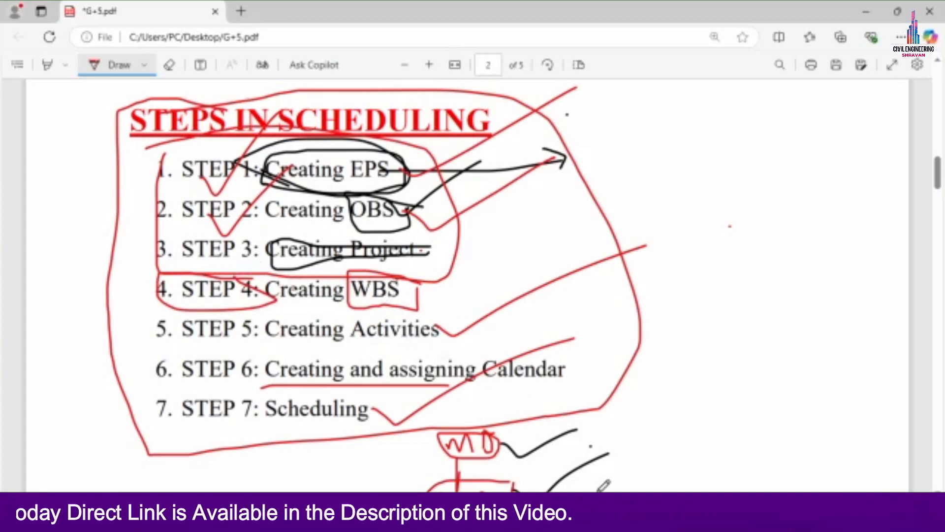
scroll(274, 275, down, 15)
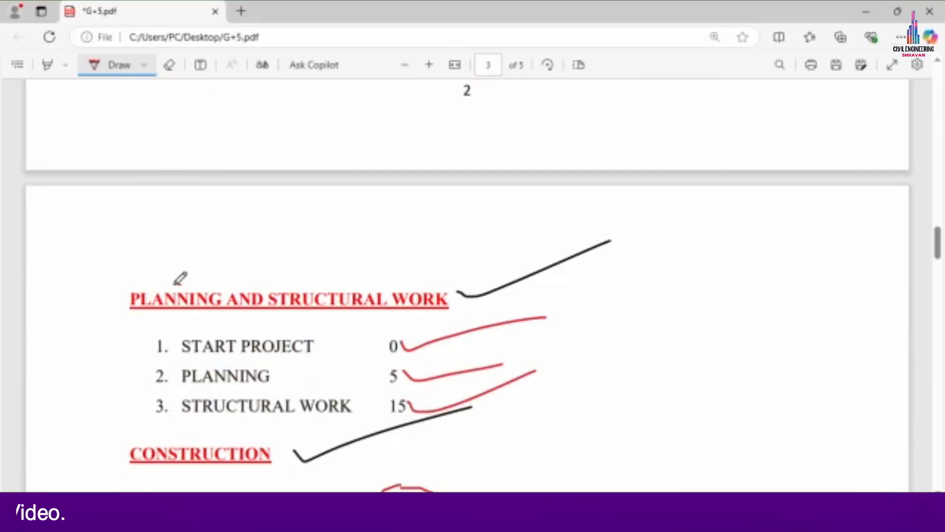
mouse_move(181, 284)
mouse_down()
mouse_move(130, 303)
mouse_move(421, 323)
mouse_move(406, 264)
mouse_up()
scroll(296, 305, down, 3)
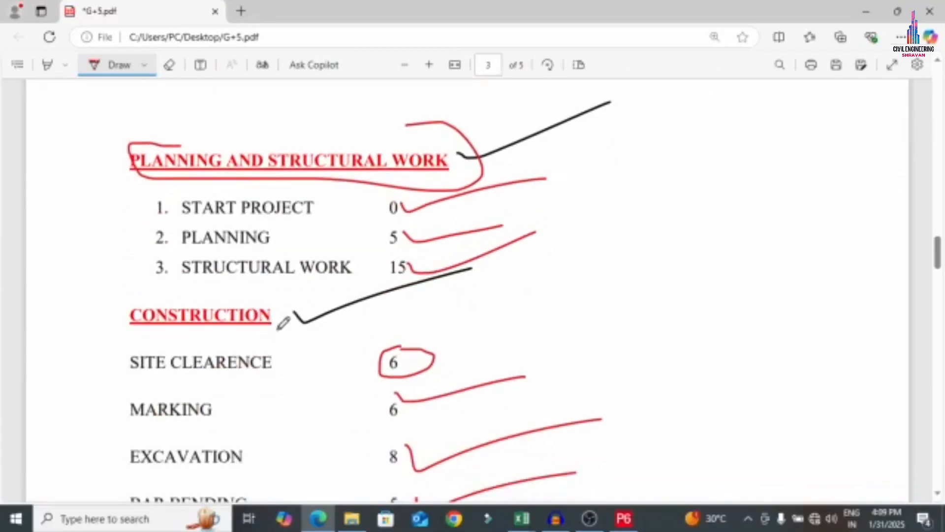
mouse_move(279, 318)
mouse_down()
mouse_move(133, 280)
mouse_move(324, 327)
mouse_move(284, 308)
mouse_up()
scroll(295, 364, down, 20)
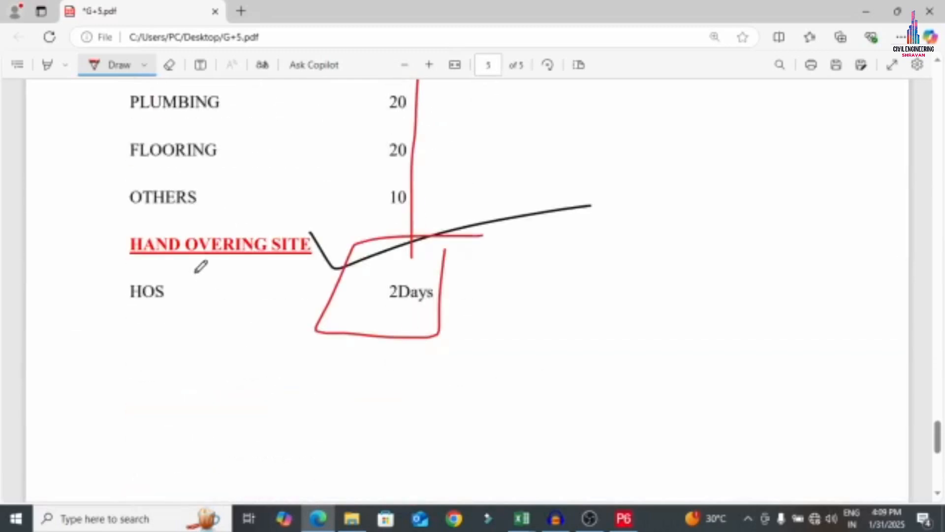
scroll(201, 276, up, 4)
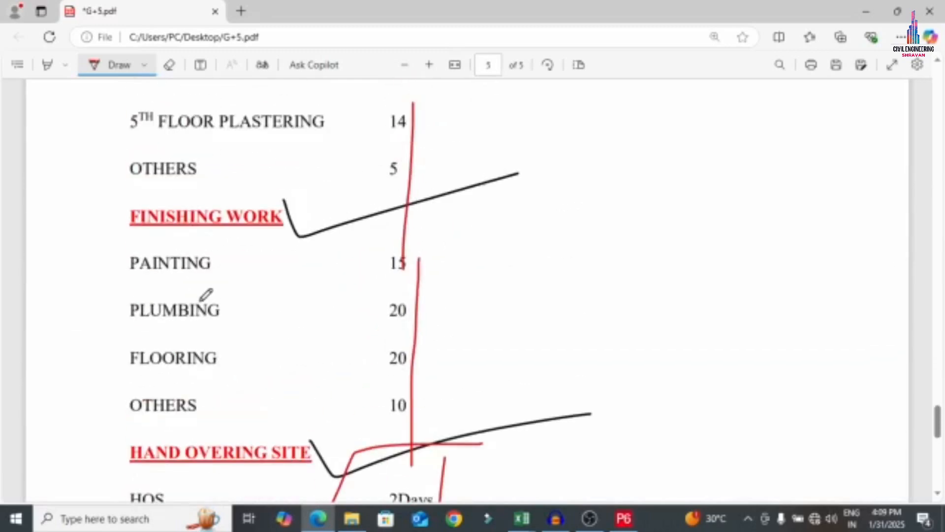
Open the WBS view for AP G+5 and add a new child WBS element
click(623, 519)
click(130, 25)
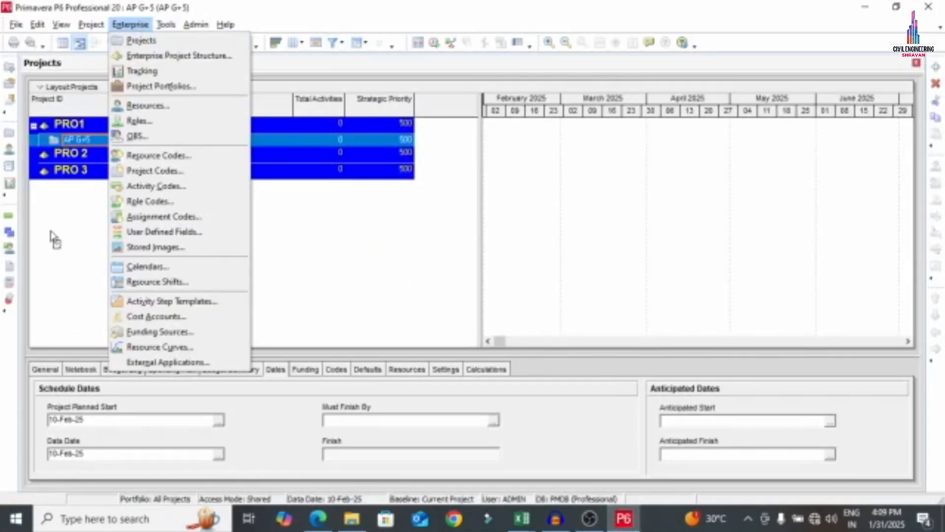
click(57, 224)
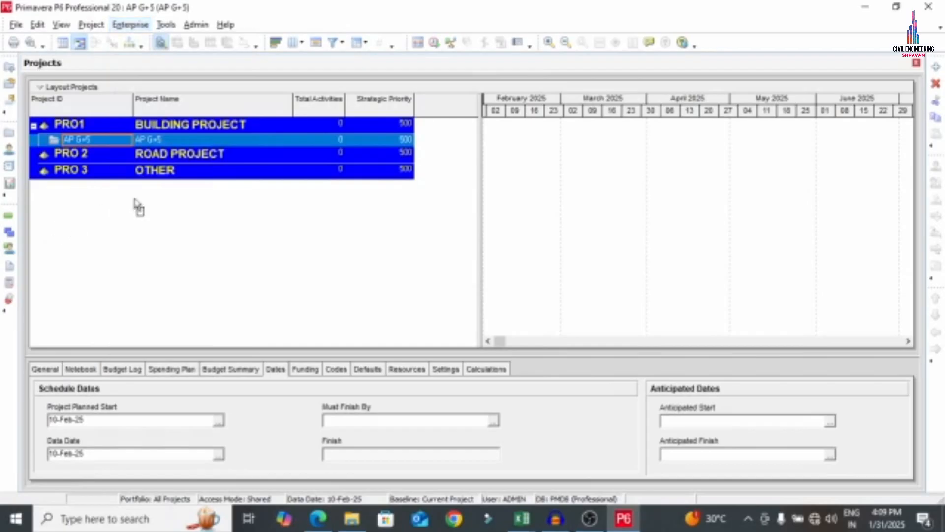
click(14, 235)
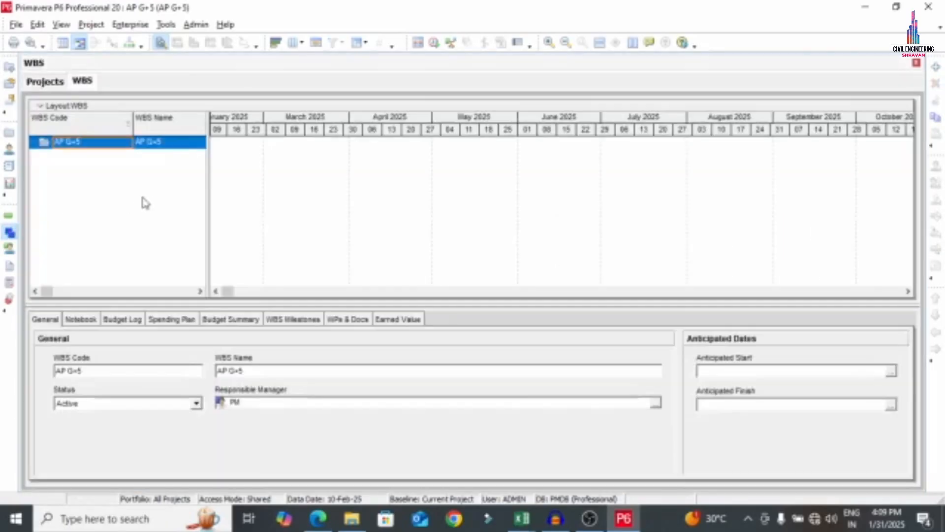
right_click(105, 146)
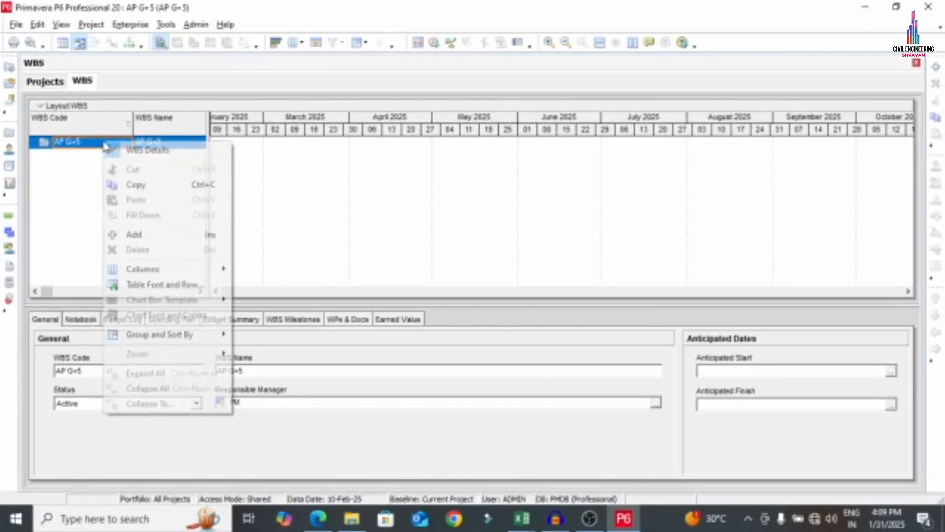
click(138, 234)
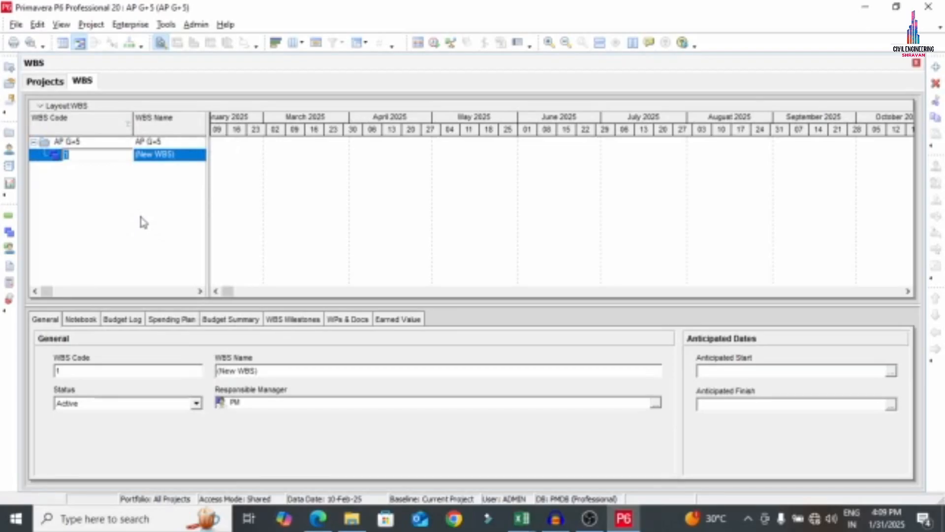
Enter the new element's WBS code and name P and S, and widen the WBS table
text(P)
text(anning and Stru)
text(ctu)
key(Return)
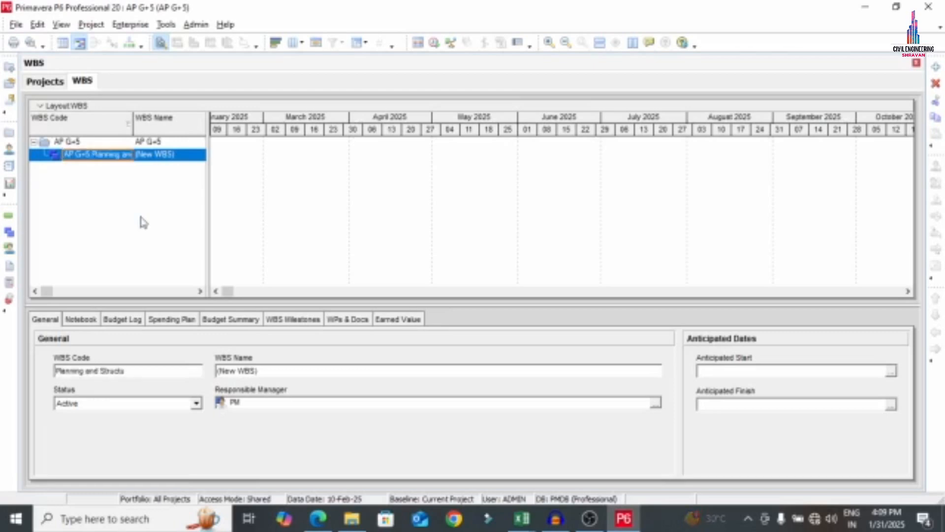
click(163, 155)
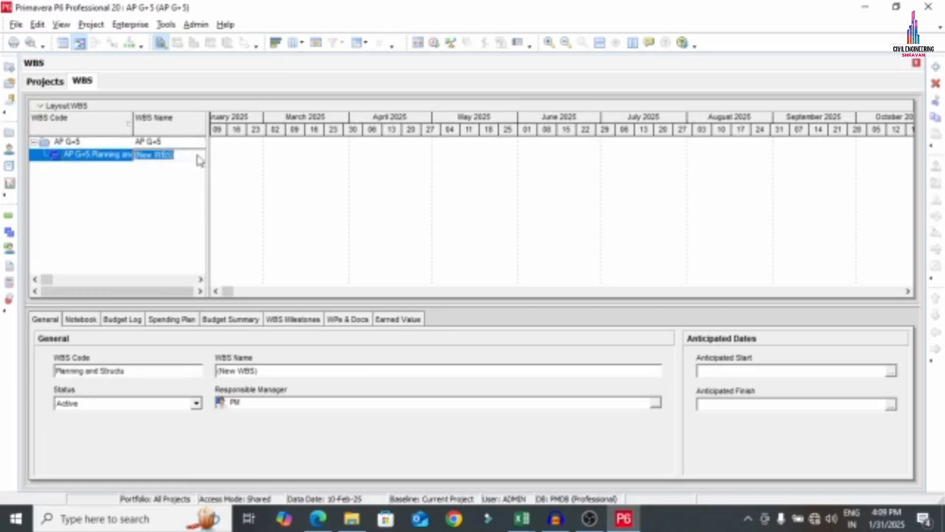
text(Plan)
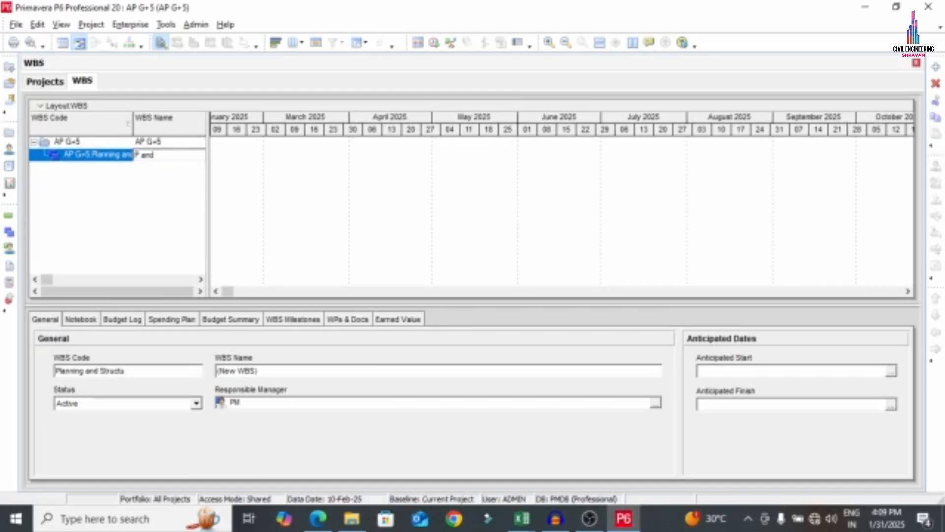
text( S)
key(Return)
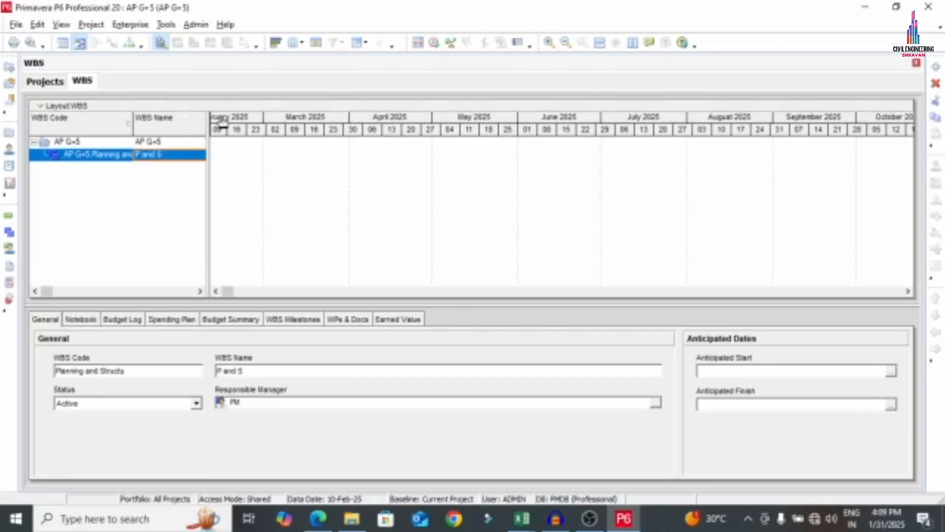
drag(210, 116, 559, 113)
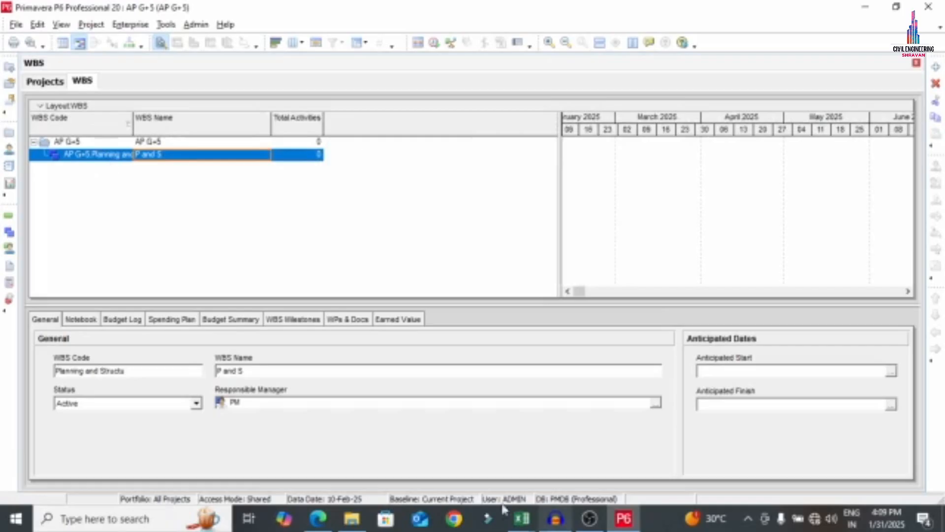
Review the activities in the G+5 PDF, then add another WBS element beneath P and S
click(318, 518)
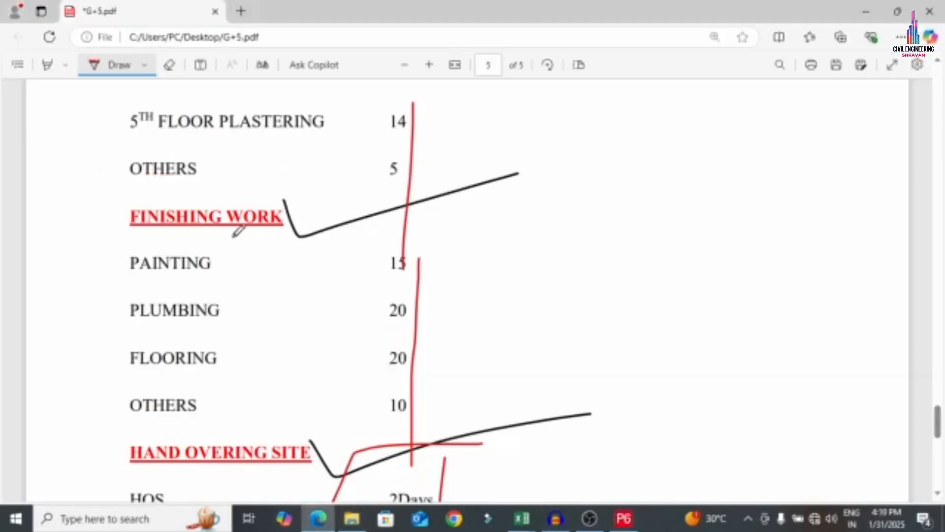
scroll(306, 399, up, 20)
scroll(306, 400, down, 10)
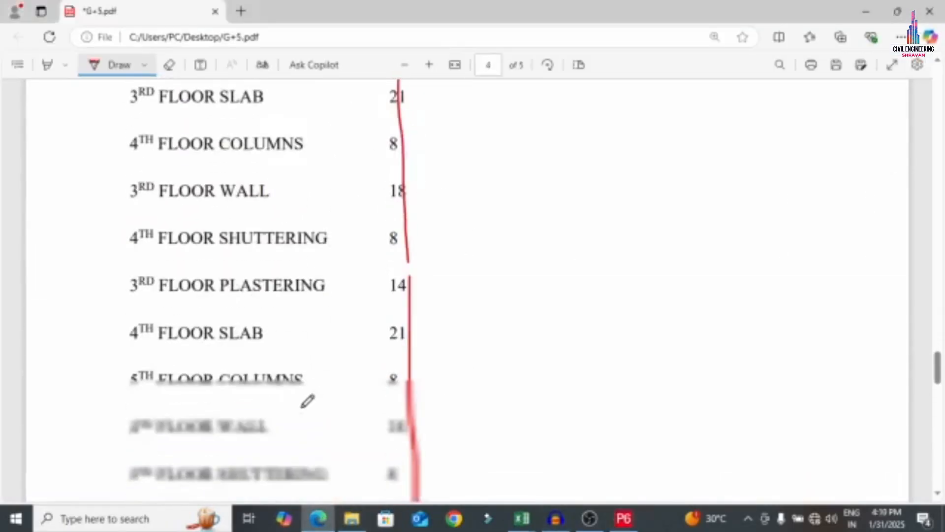
click(624, 518)
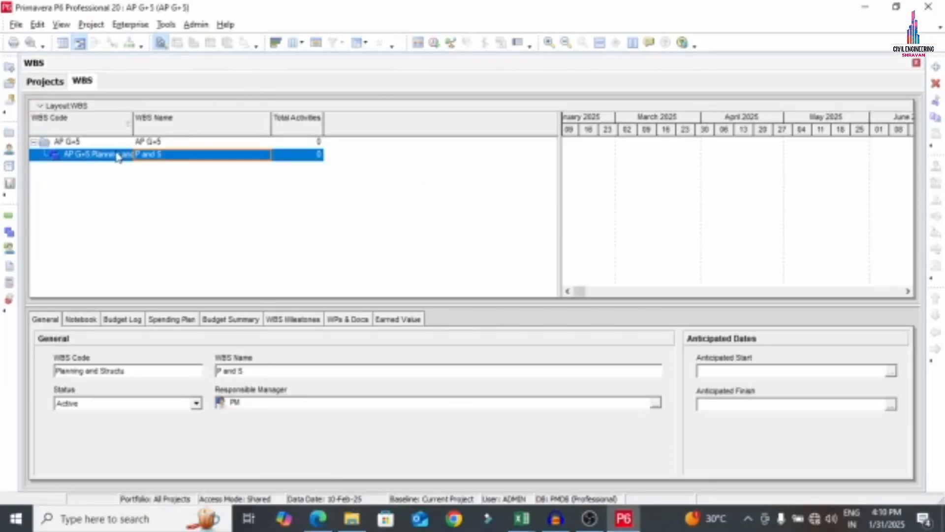
click(935, 68)
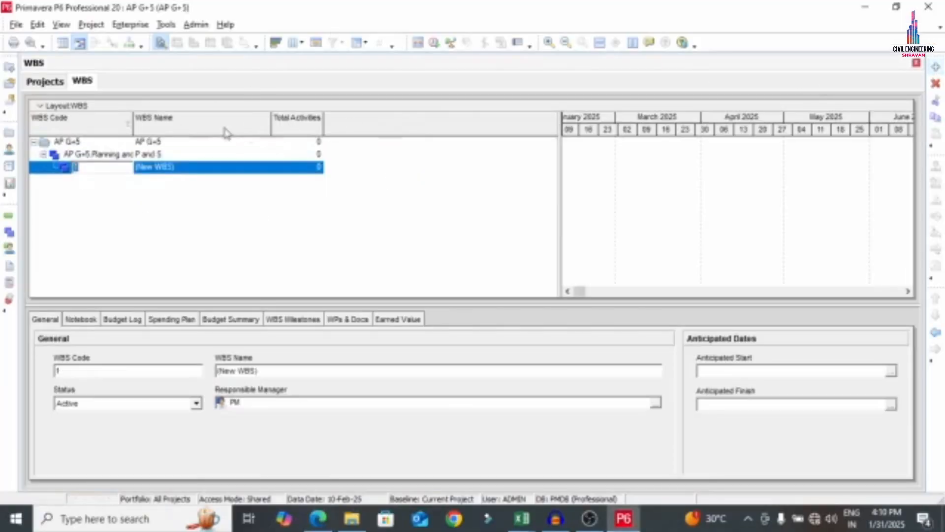
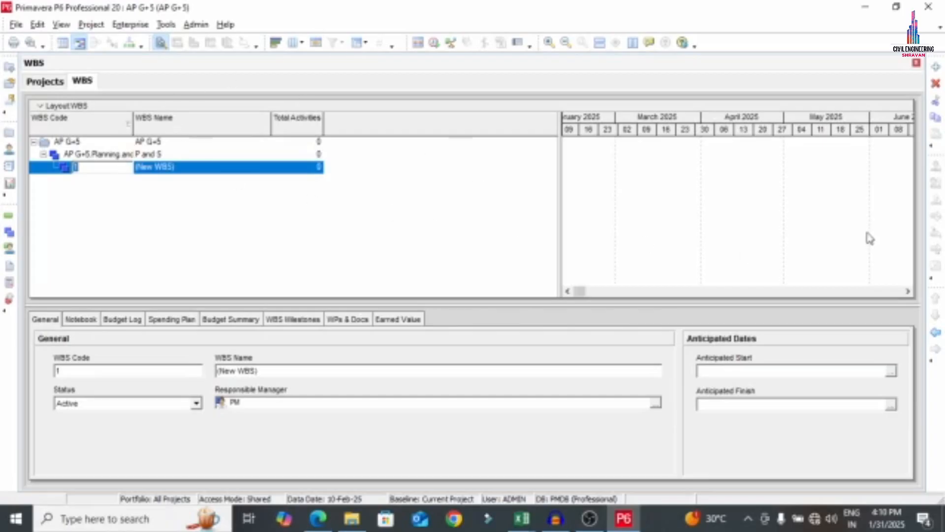
Outdent the new WBS element to Planning's level and give it code CONSTRUCTION, name CON
click(934, 333)
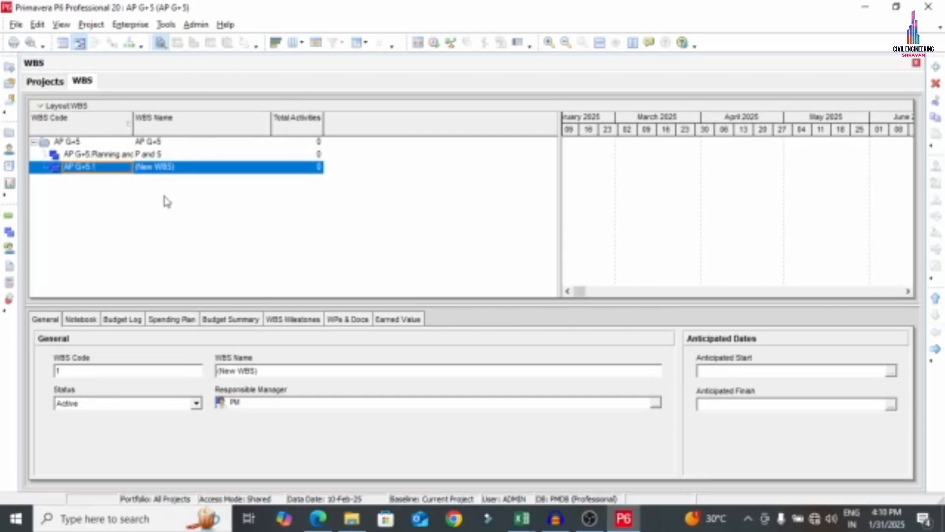
click(121, 166)
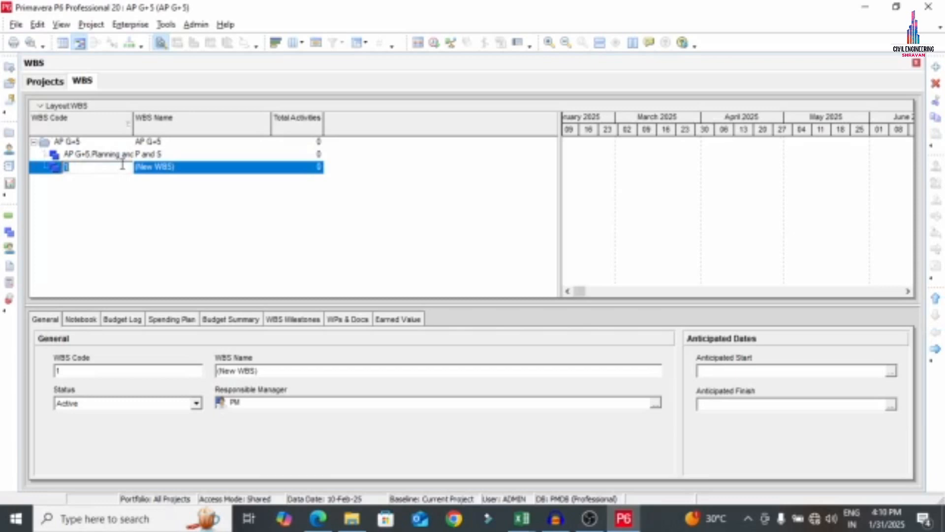
text(CONSTRUC)
key(Return)
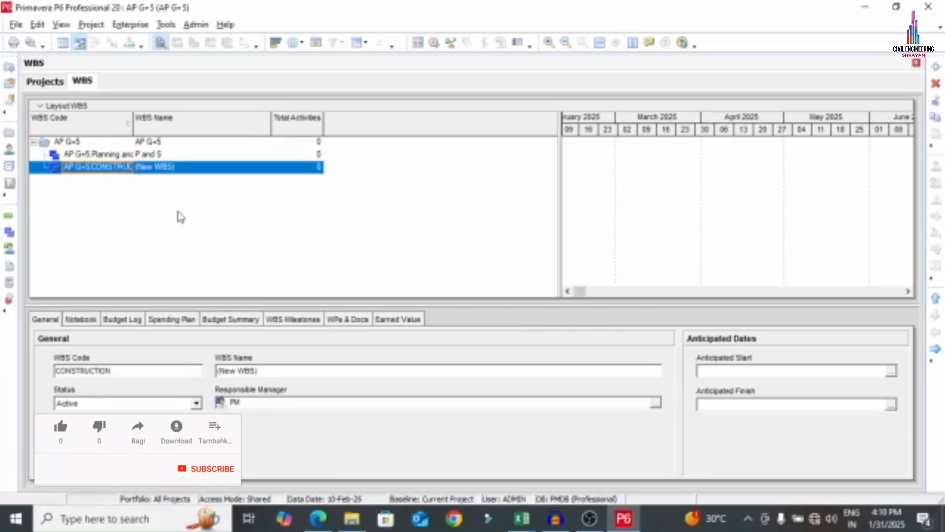
click(200, 159)
double_click(200, 168)
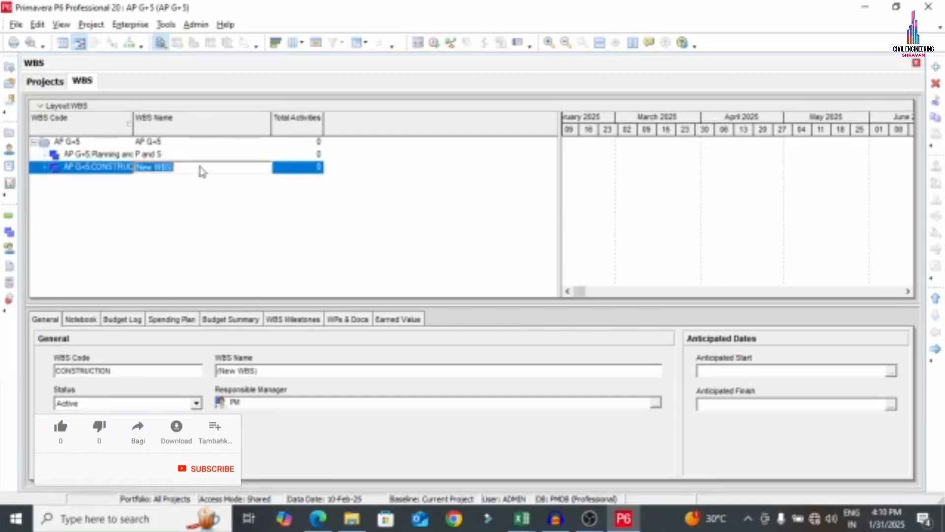
text(CON)
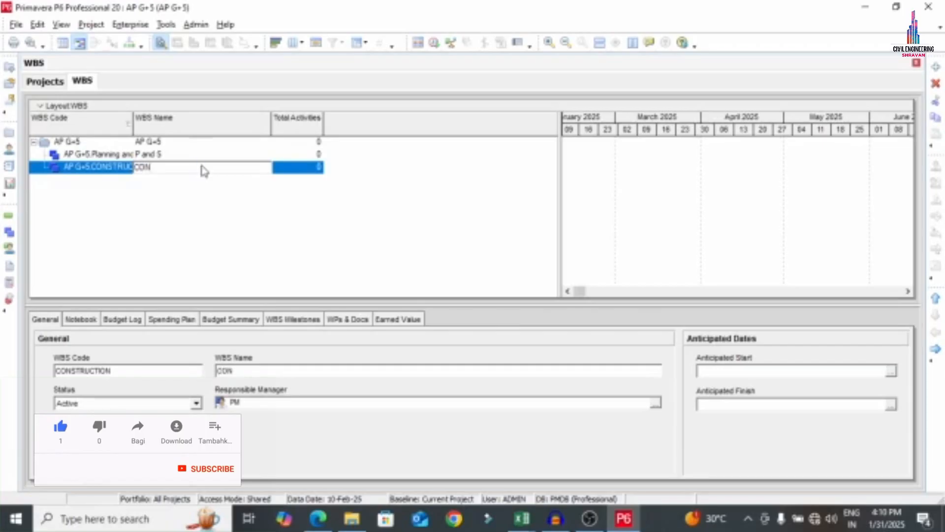
key(Return)
Add another WBS element under AP G+5 with code FINISH and name FIN
right_click(113, 169)
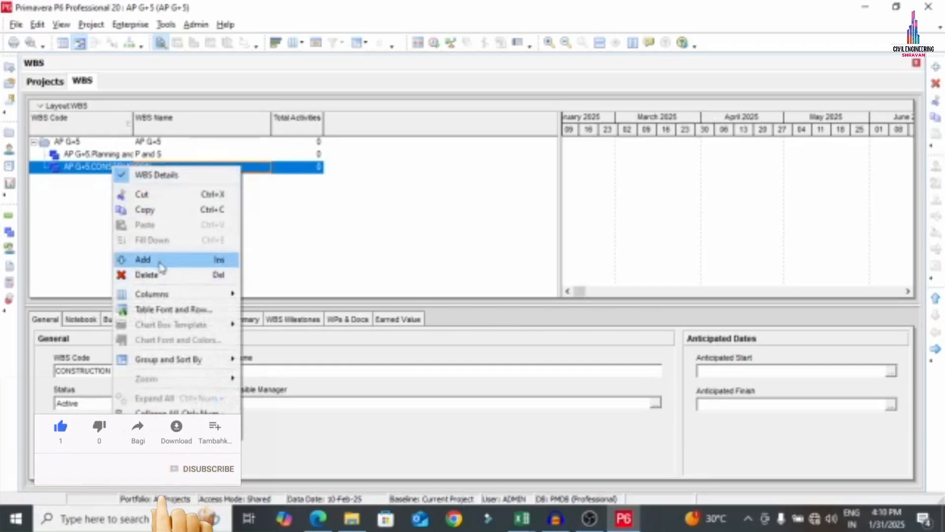
click(183, 260)
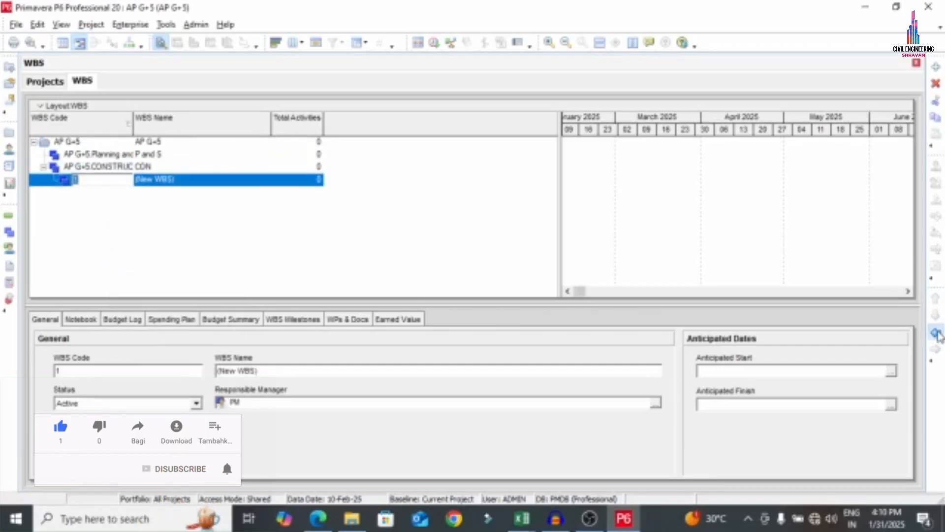
click(936, 333)
click(113, 183)
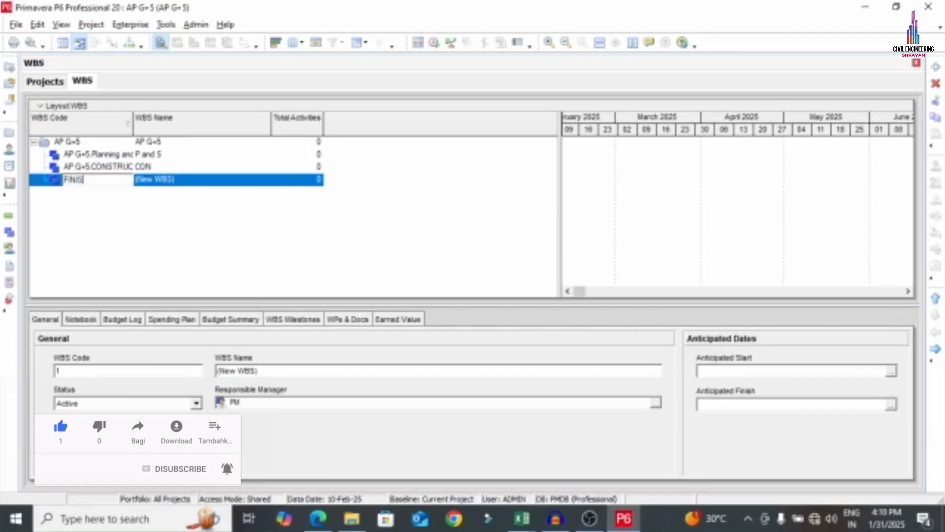
text(FINISH)
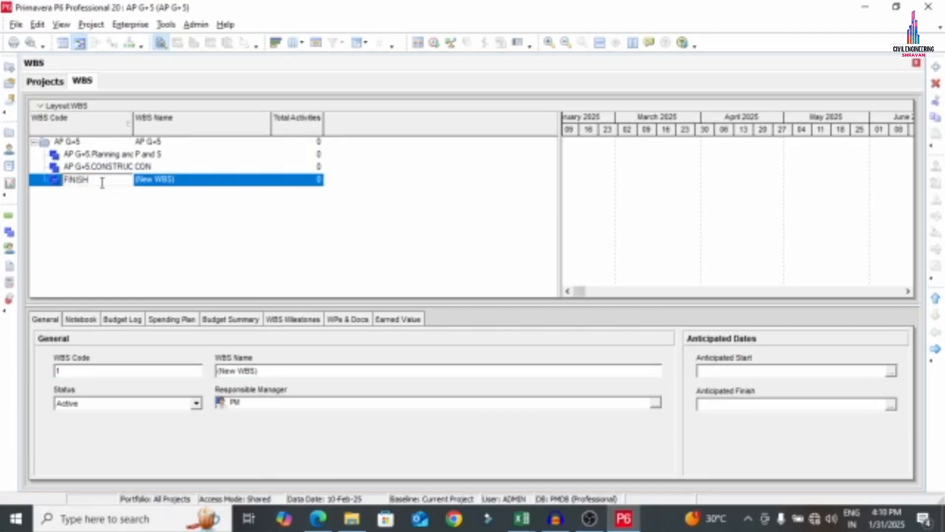
click(190, 182)
click(193, 179)
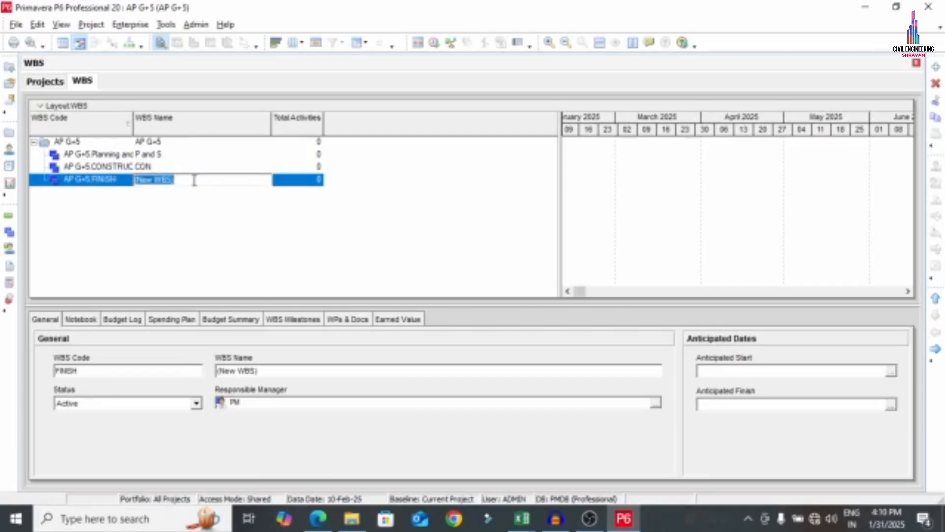
text(FIN)
key(Return)
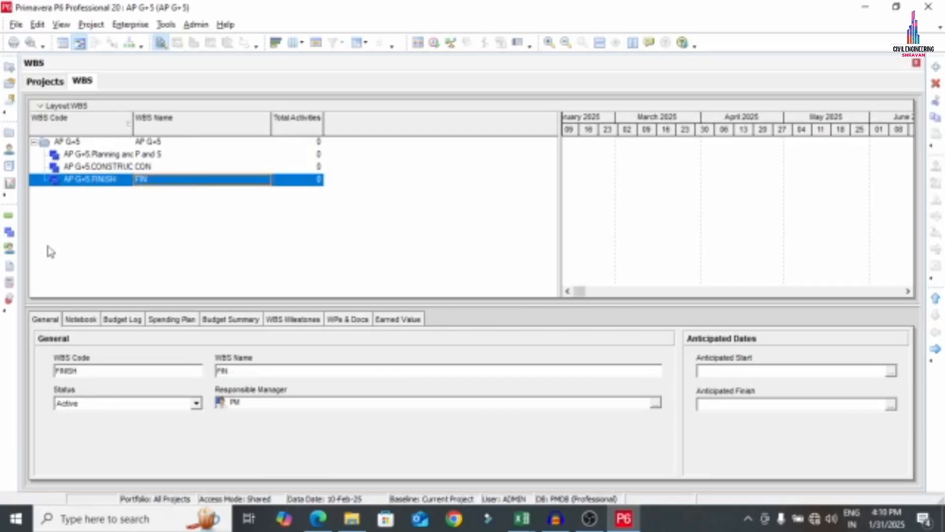
Add a third WBS element under AP G+5 with code HOS and name HOS
right_click(118, 180)
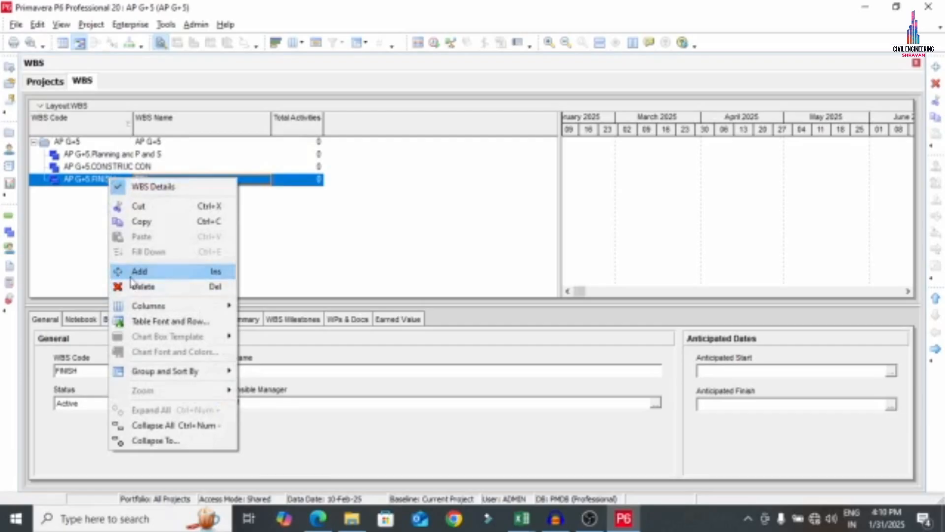
click(172, 267)
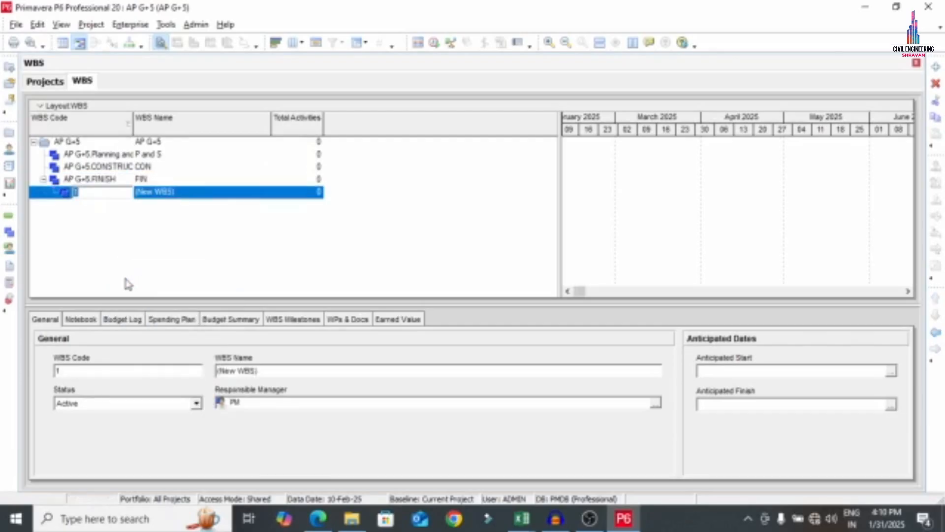
click(935, 333)
click(126, 192)
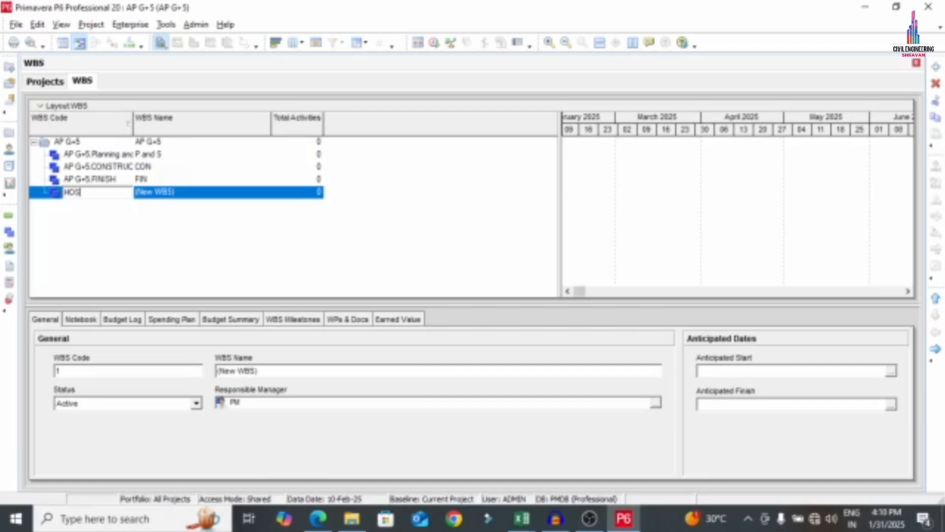
key(Return)
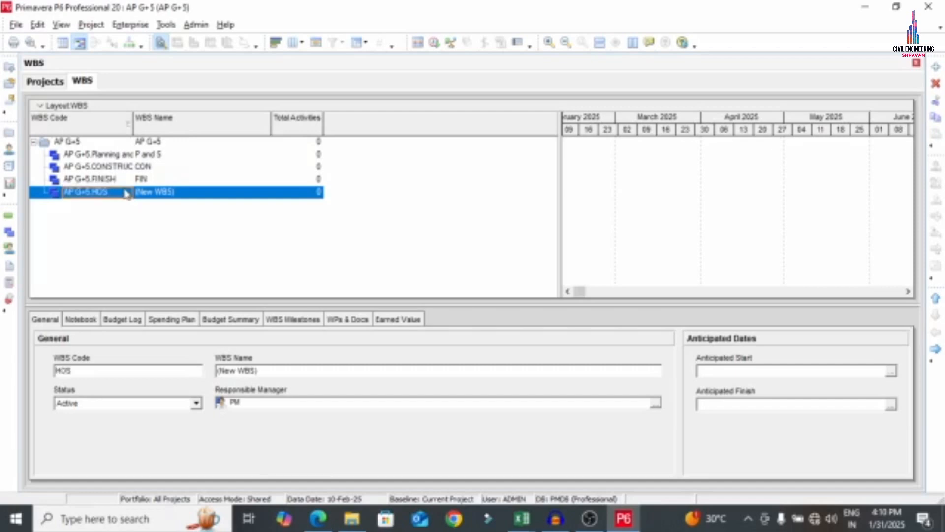
click(211, 196)
click(211, 196)
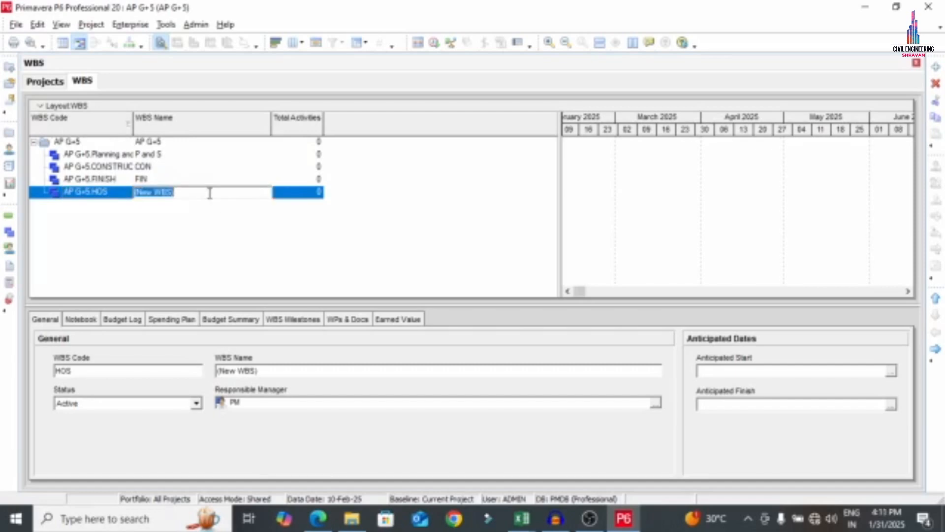
text(HOS)
key(Return)
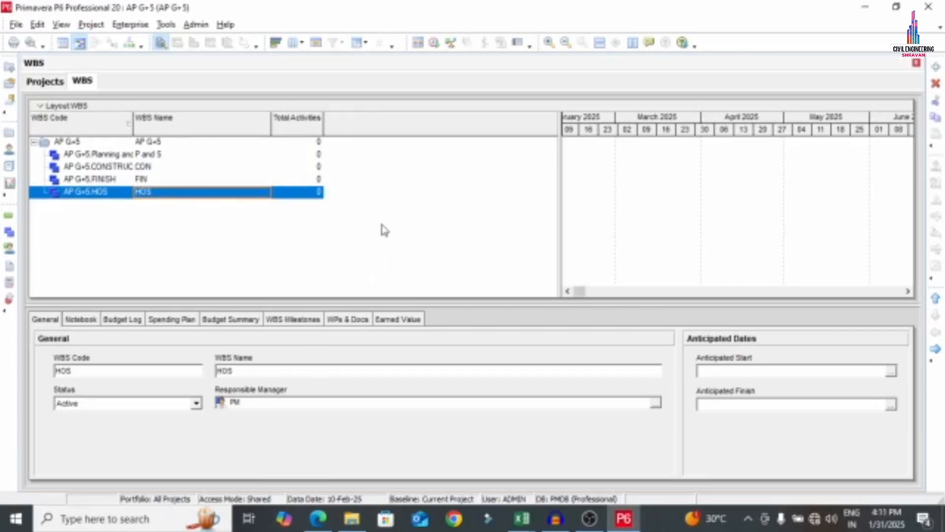
click(318, 518)
Circle the STEP 4 Creating WBS and STEP 5 Creating Activities lines in red
scroll(353, 283, up, 15)
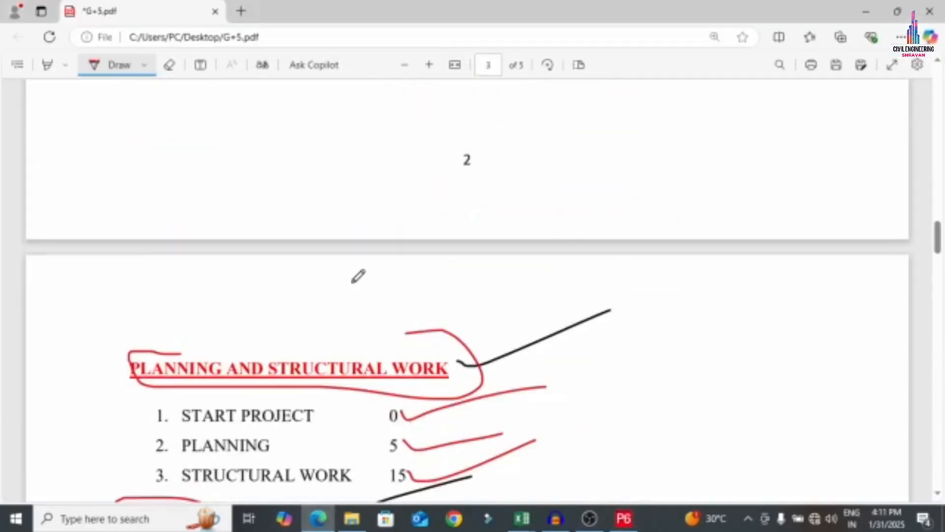
scroll(358, 276, up, 6)
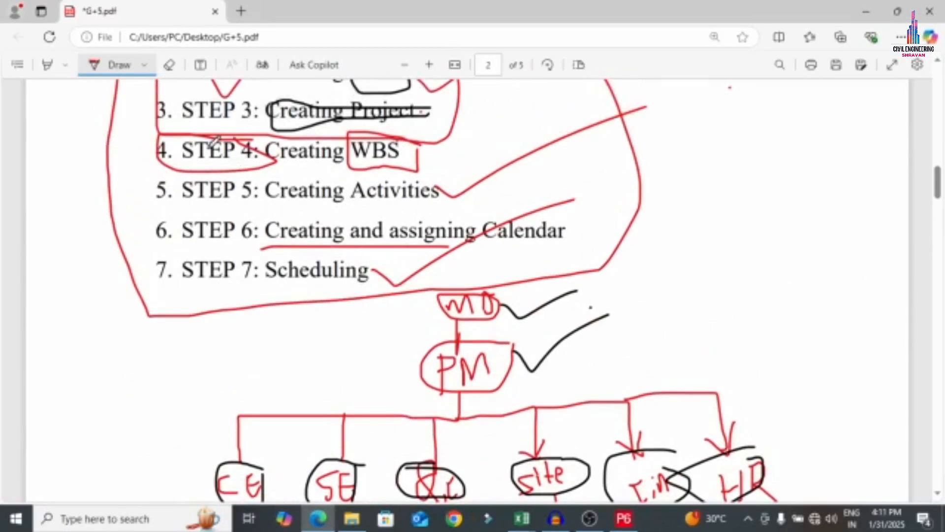
mouse_move(197, 102)
mouse_down()
mouse_move(147, 169)
mouse_move(421, 165)
mouse_move(212, 126)
mouse_move(171, 131)
mouse_up()
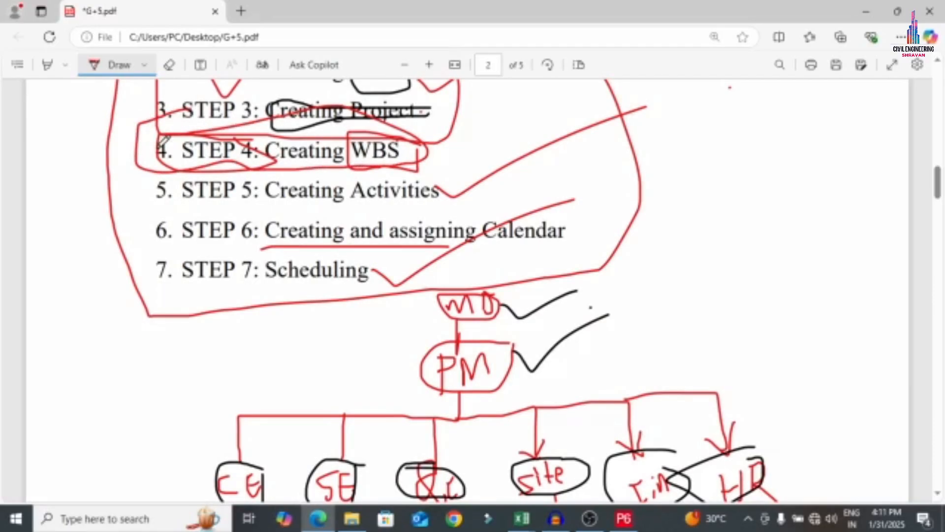
mouse_move(160, 148)
mouse_down()
mouse_move(153, 210)
mouse_move(410, 199)
mouse_move(197, 141)
mouse_move(70, 136)
mouse_up()
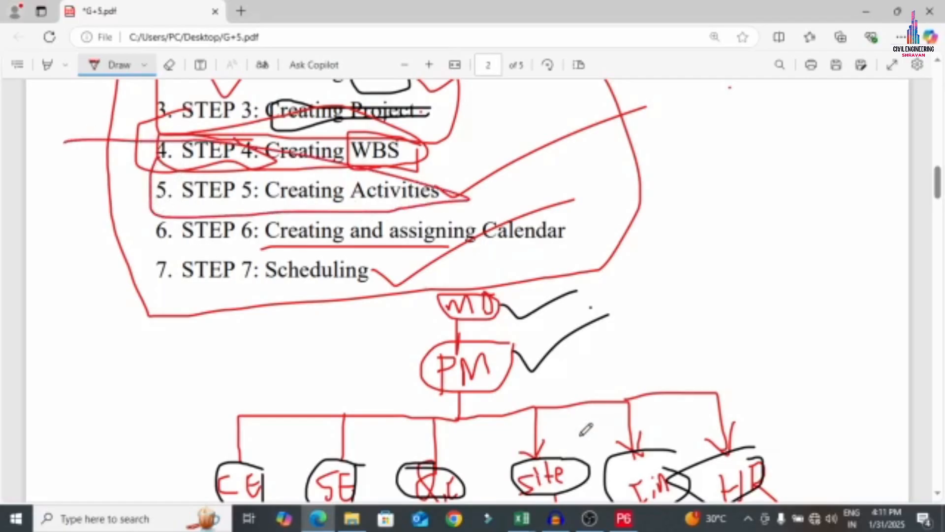
click(624, 518)
click(318, 519)
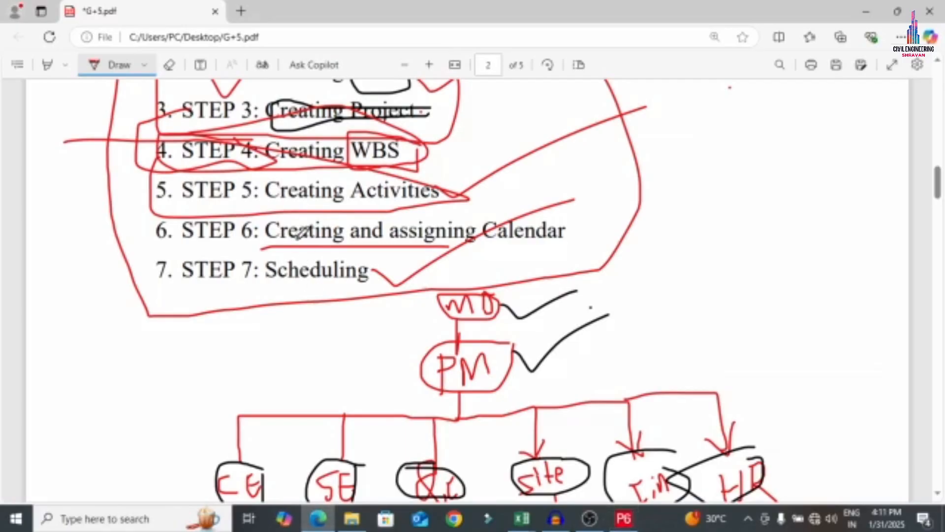
Strike through the planning items, SITE CLEARENCE, MARKING and EXCAVATION in red
scroll(313, 235, up, 3)
scroll(307, 240, down, 15)
scroll(308, 234, up, 2)
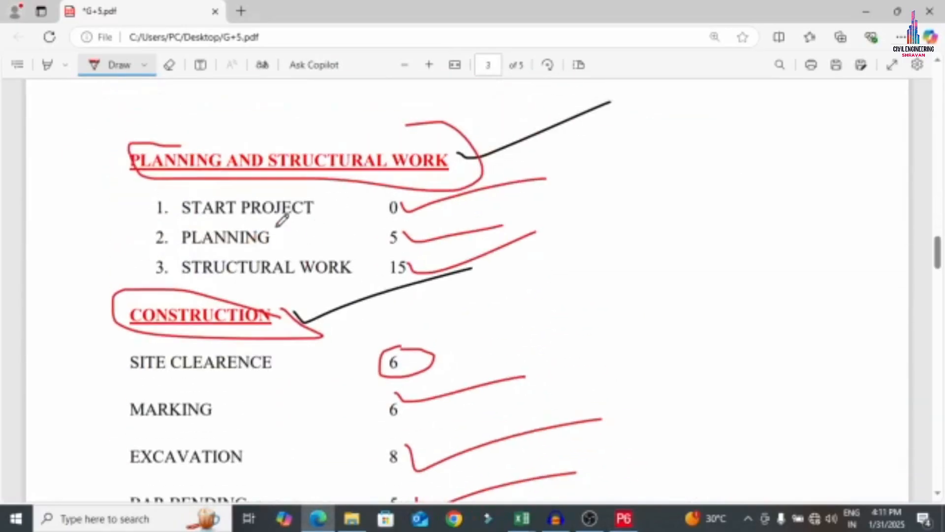
drag(270, 222, 340, 174)
drag(254, 244, 367, 179)
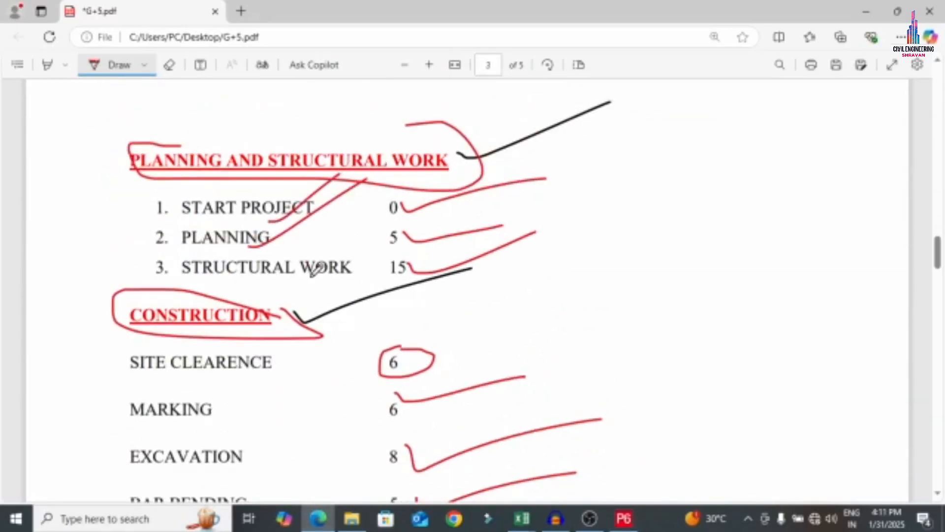
drag(311, 276, 514, 137)
drag(199, 378, 450, 264)
drag(204, 407, 343, 333)
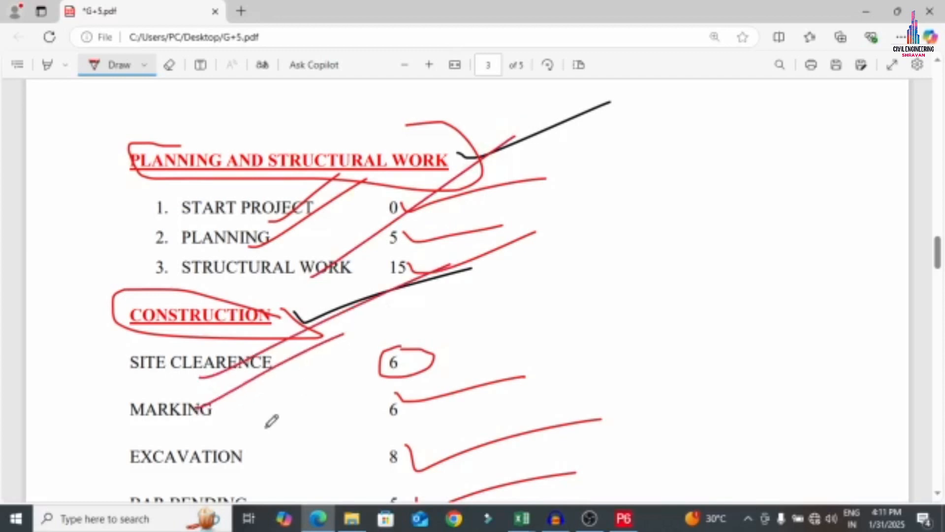
drag(224, 460, 386, 336)
Cross off further items, including GROUND FLOOR COLUMNS, PLINTH BEAMS and GROUND FLOOR SHUTTERING, in red
scroll(388, 337, down, 2)
drag(132, 438, 309, 367)
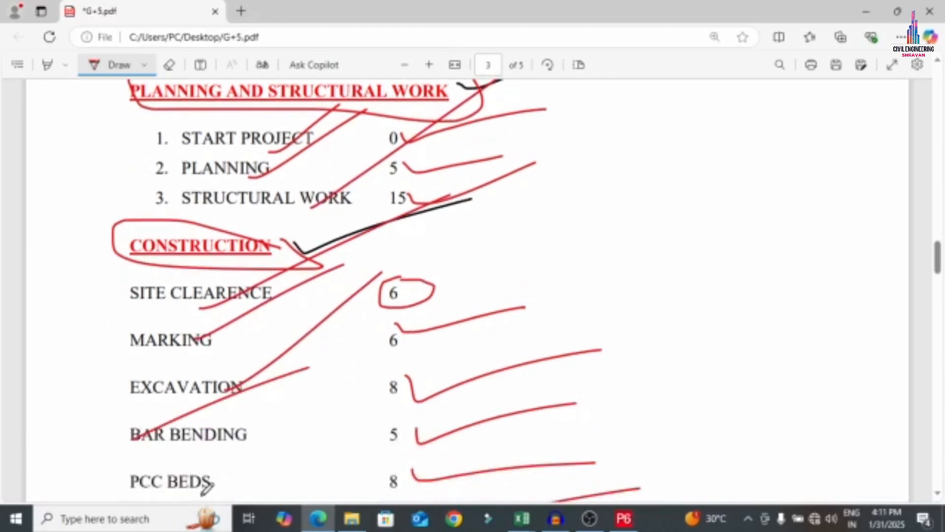
drag(186, 489, 446, 339)
scroll(433, 345, down, 8)
drag(180, 256, 361, 175)
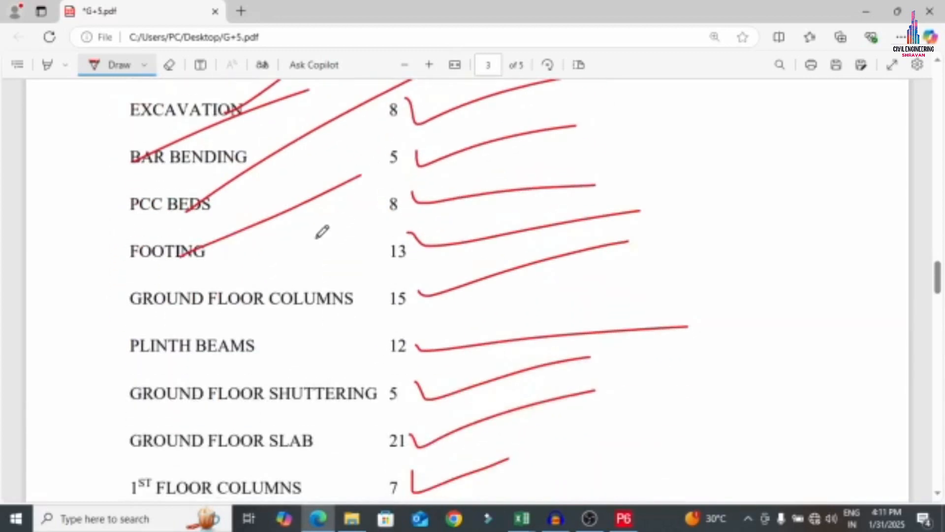
drag(230, 305, 367, 247)
drag(153, 358, 384, 220)
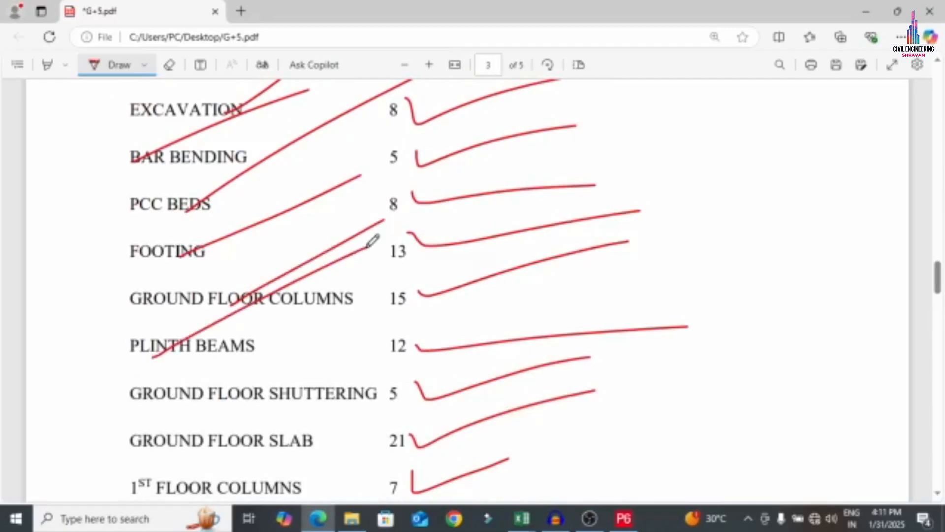
drag(260, 392, 449, 317)
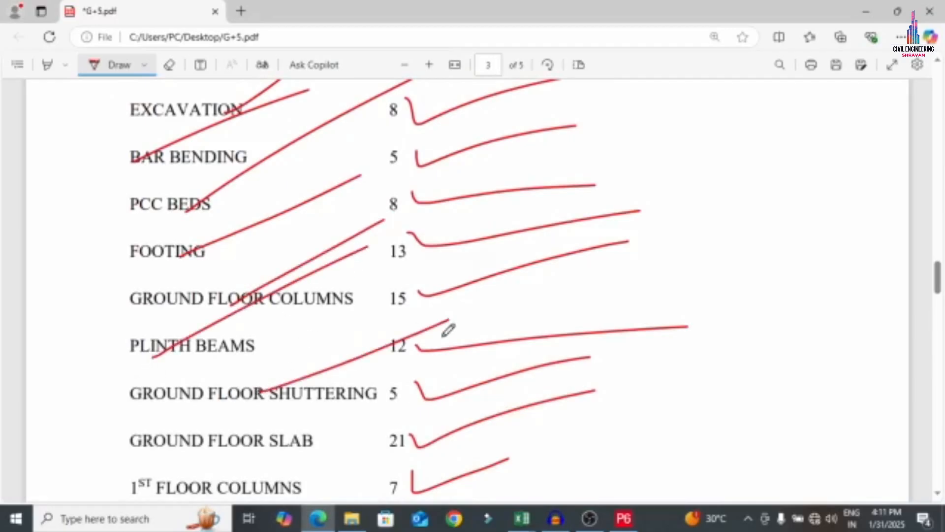
click(623, 518)
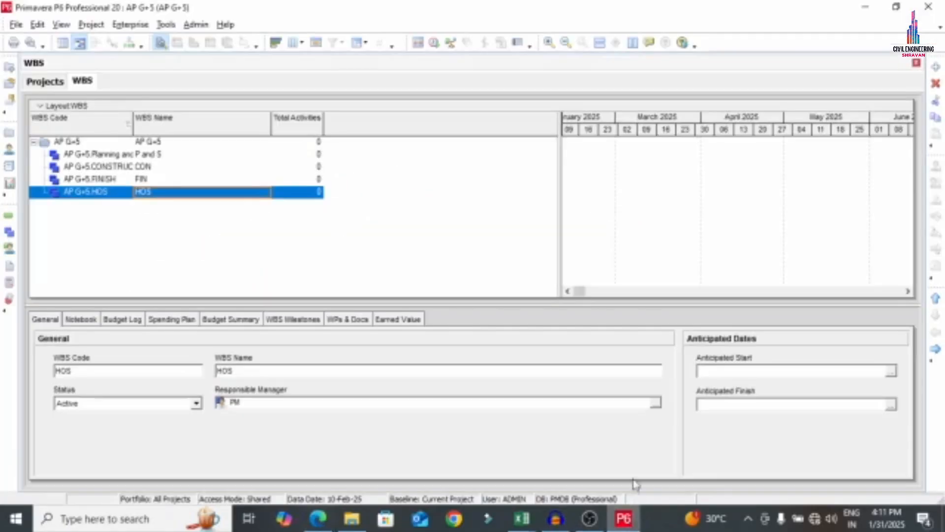
Select the P and S WBS row and switch to the Activities view for AP G+5
click(93, 156)
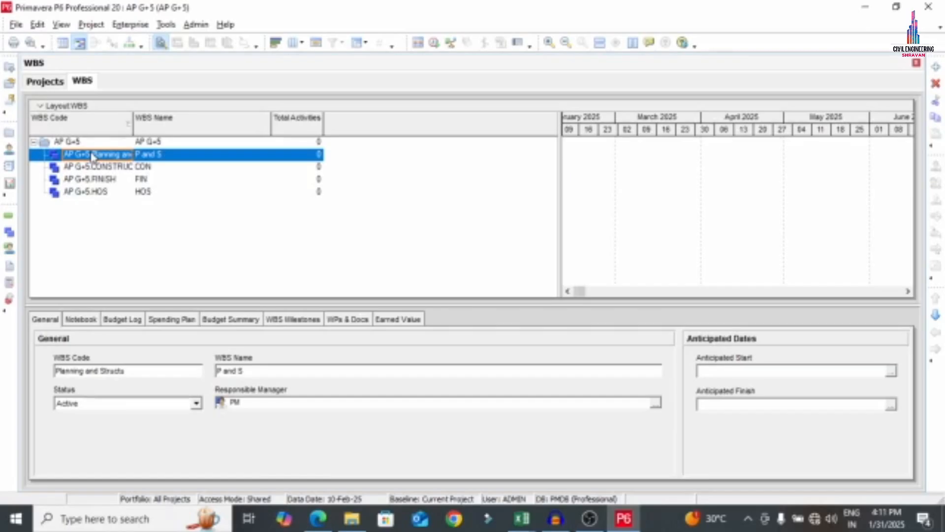
click(8, 217)
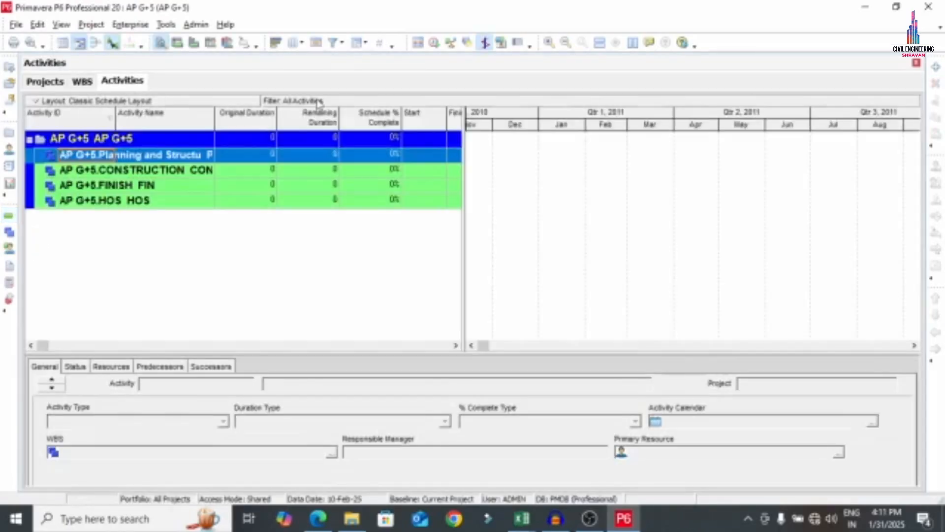
Widen the activity table and add activity A10 named START PROJECT under Planning
drag(526, 170, 541, 170)
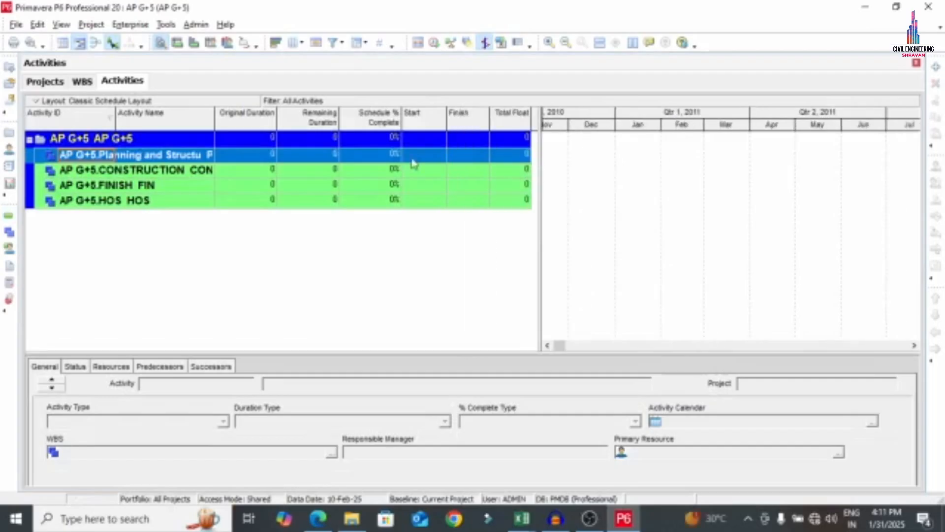
drag(214, 117, 275, 106)
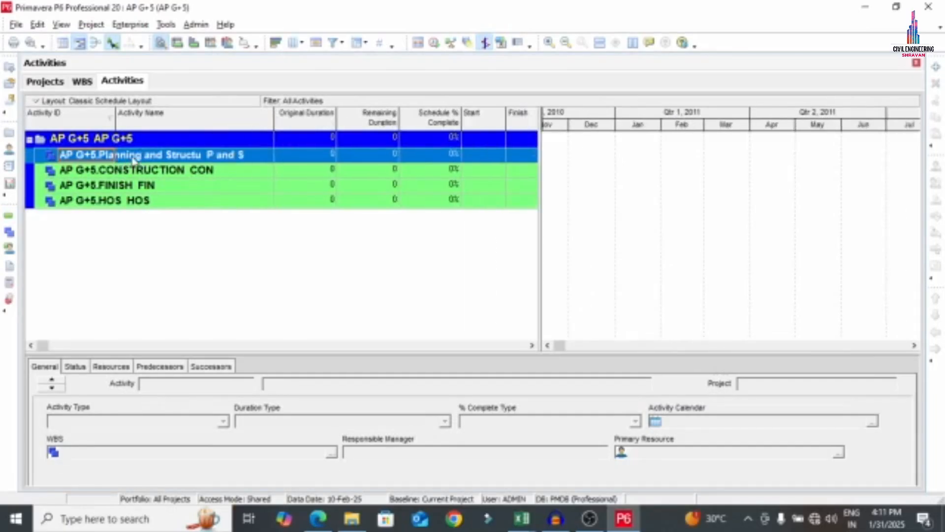
right_click(134, 160)
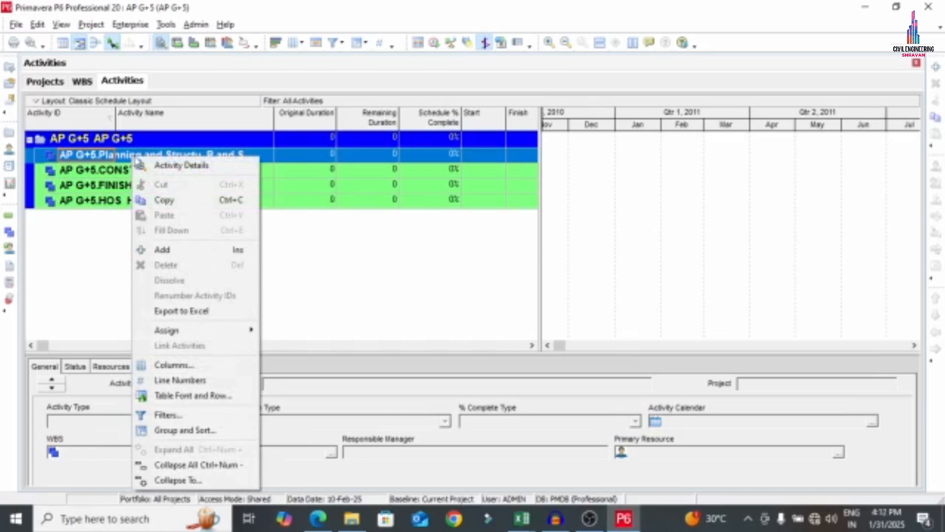
click(163, 249)
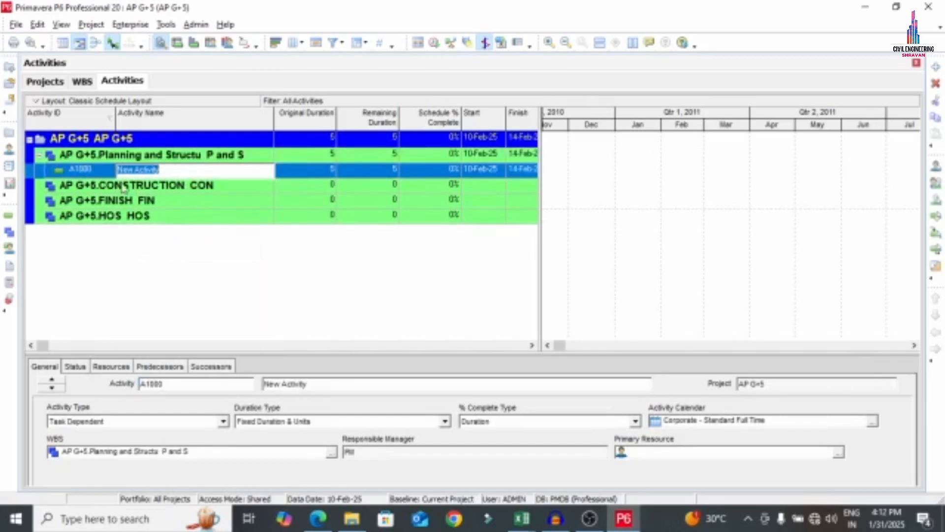
click(106, 170)
click(105, 169)
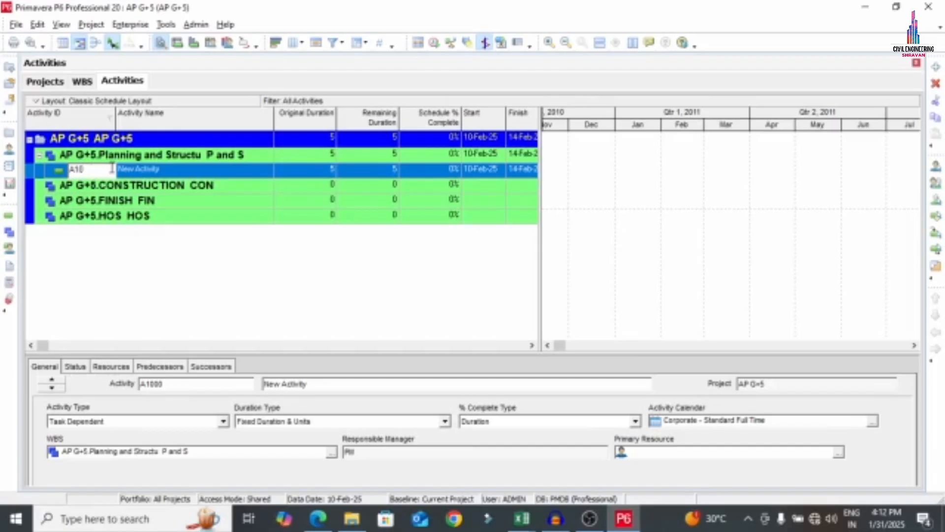
key(Return)
click(177, 170)
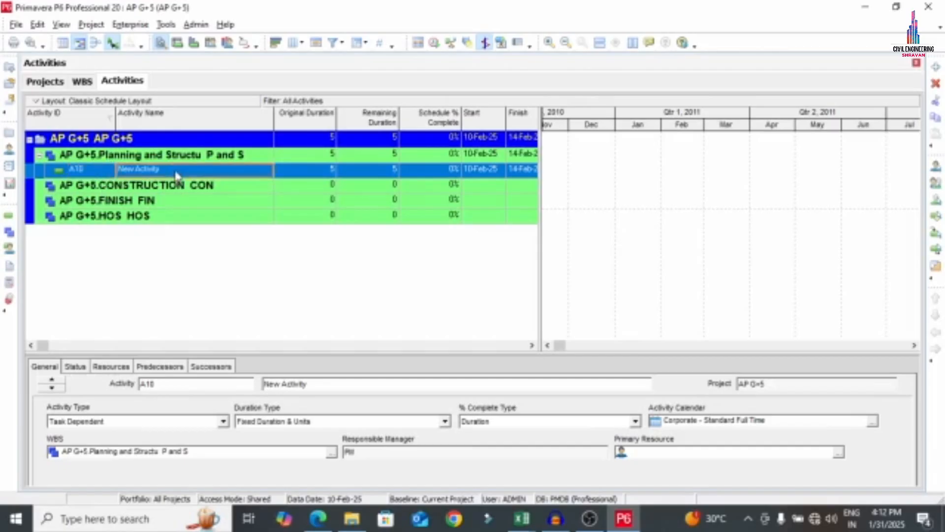
click(177, 170)
text(S)
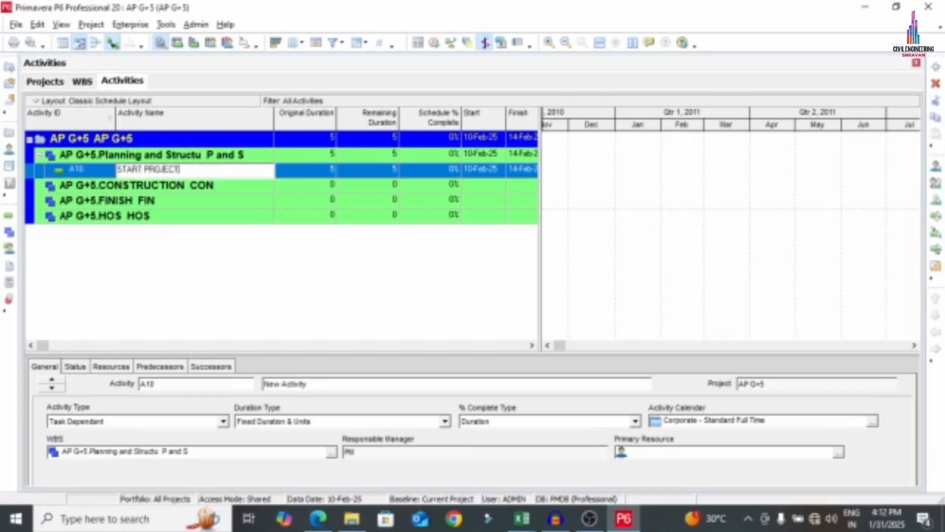
text(TART PROJECT)
key(Return)
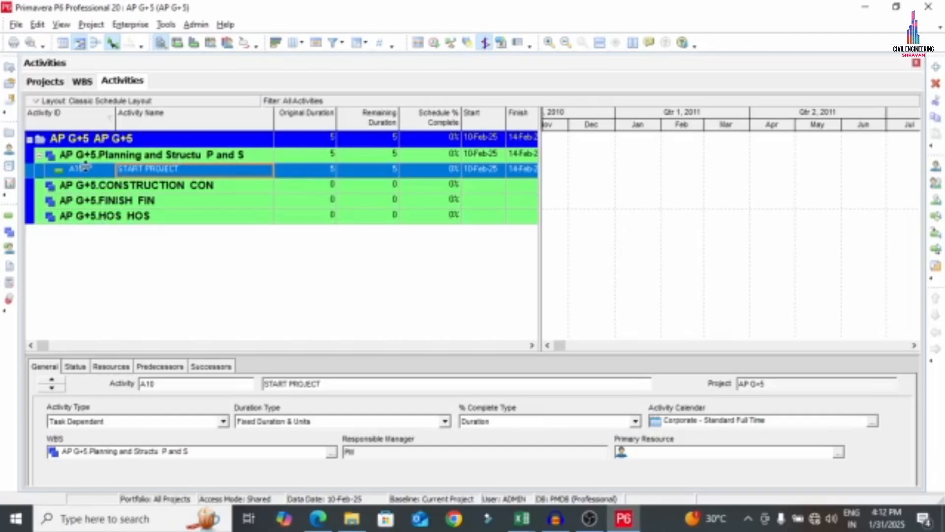
Add two more activities, A20 and A30, below START PROJECT
right_click(98, 173)
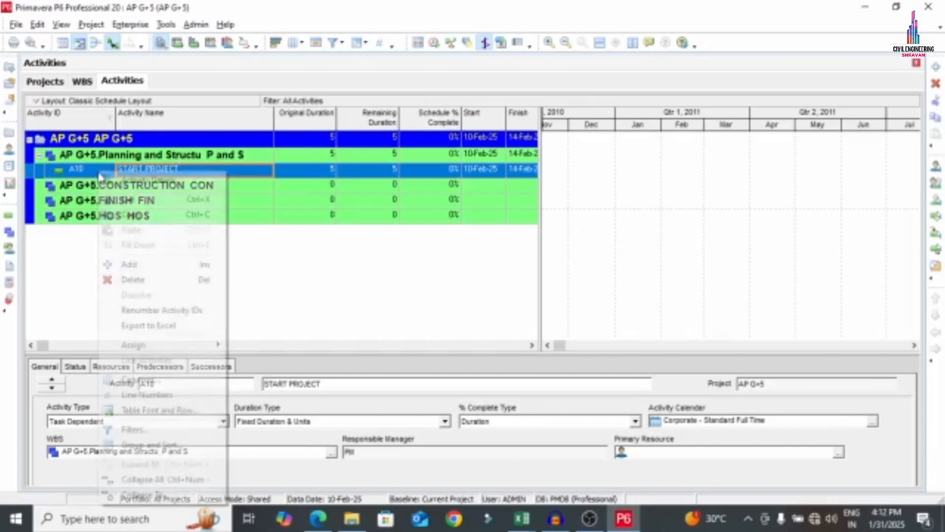
click(129, 264)
right_click(95, 191)
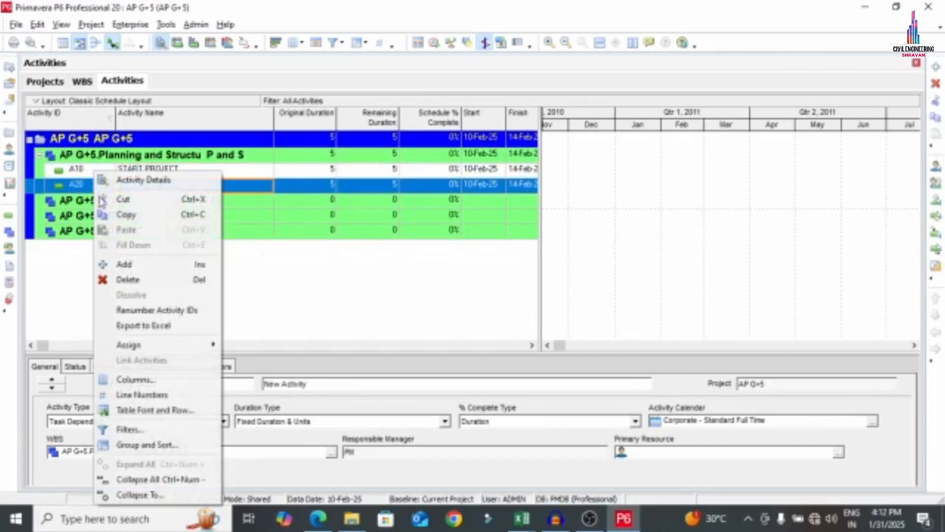
click(126, 264)
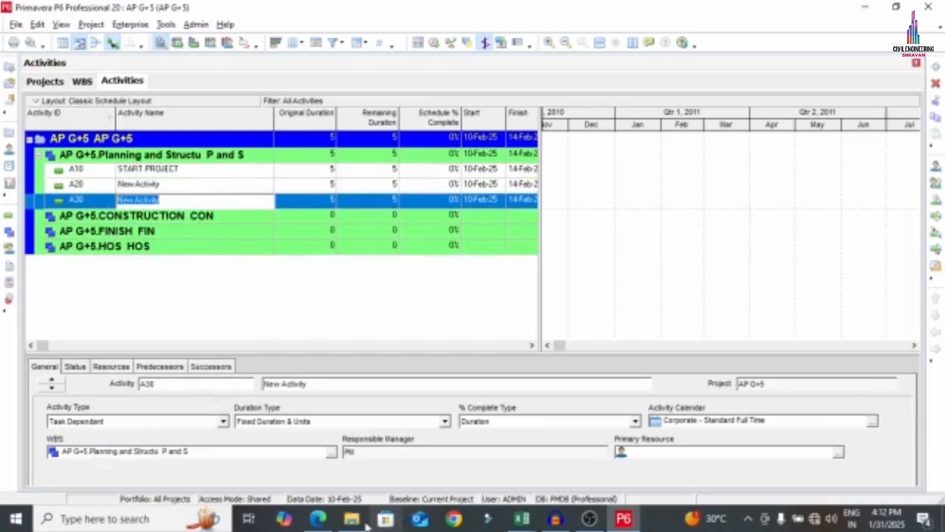
click(318, 518)
Name activity A20 PLANNING, copied from the PDF list
scroll(175, 186, up, 5)
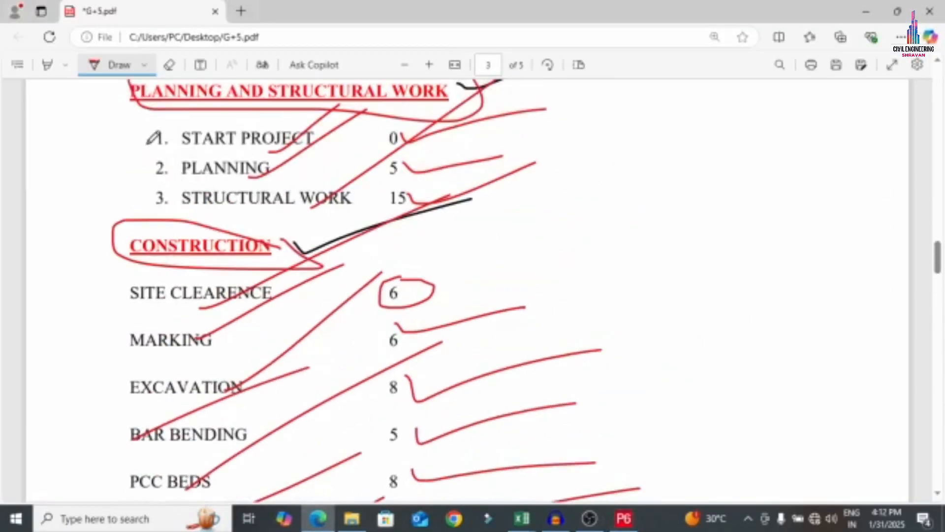
key(Escape)
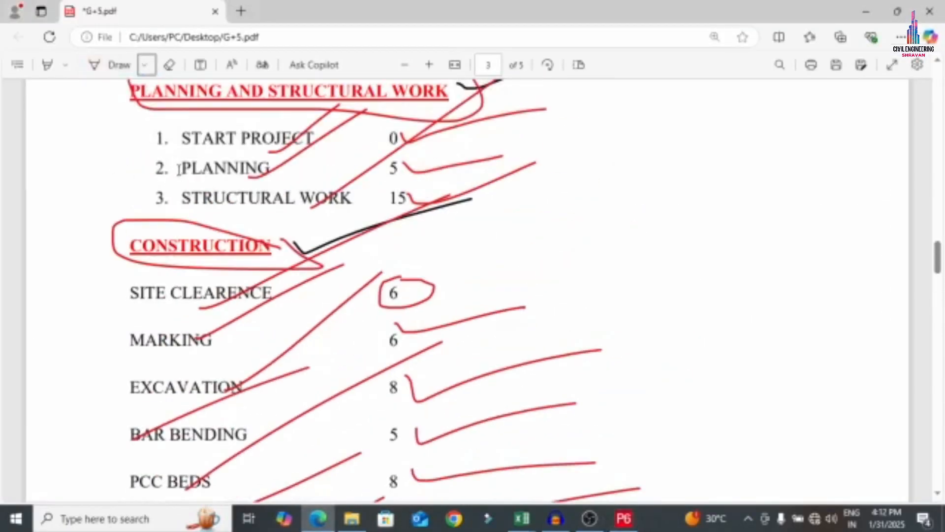
drag(179, 170, 266, 161)
key(ctrl+c)
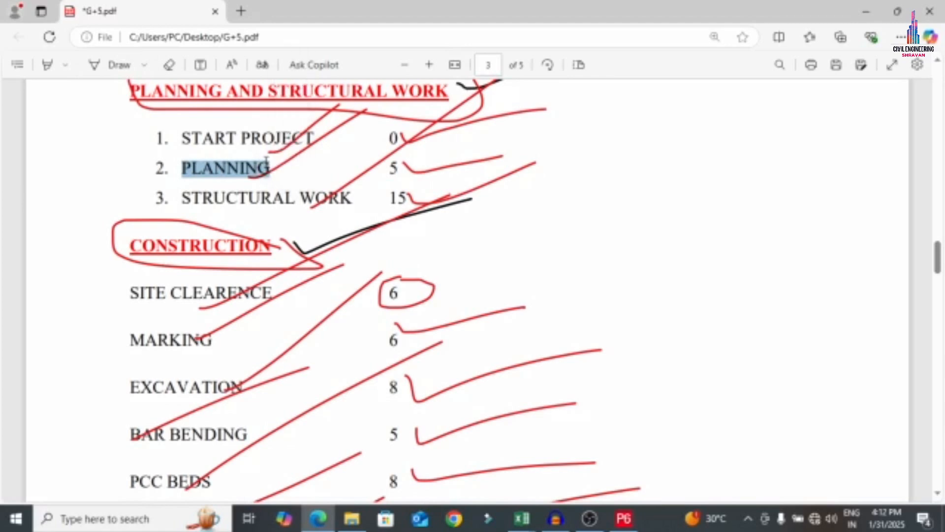
click(623, 518)
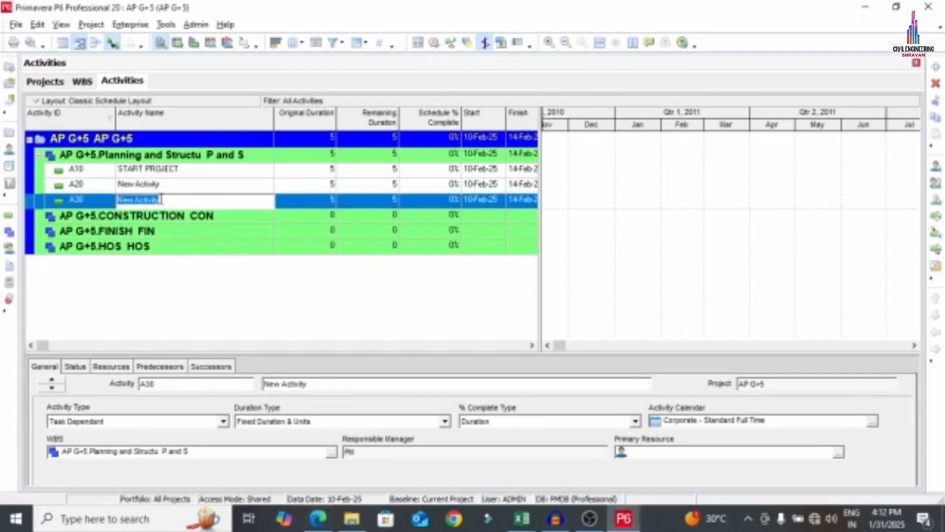
click(179, 184)
click(180, 183)
key(ctrl+v)
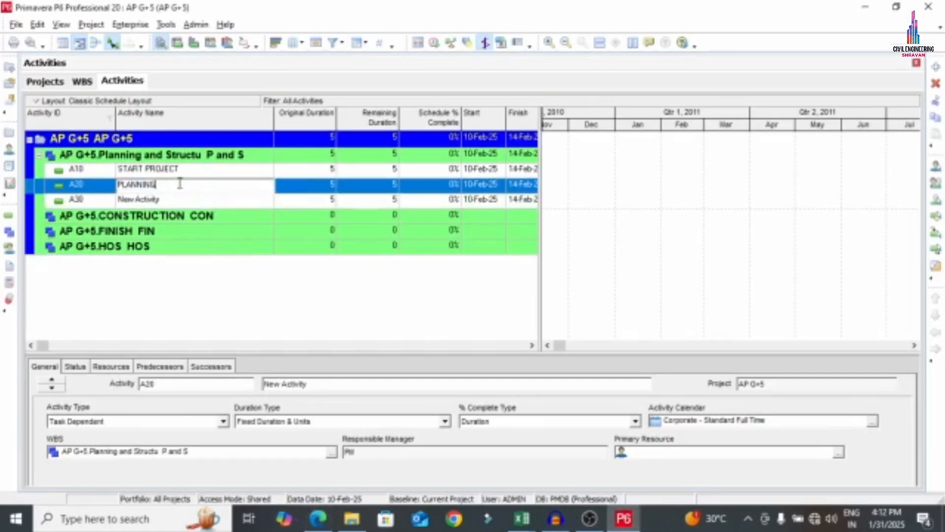
click(170, 200)
click(170, 200)
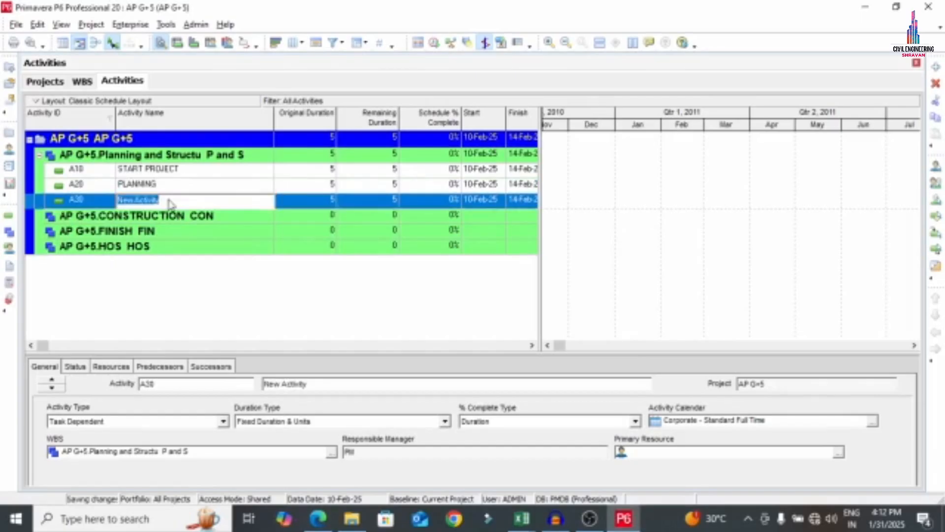
Name activity A30 STRUCTURAL WORK, copied from the PDF list
click(318, 518)
drag(184, 204, 354, 198)
key(ctrl+c)
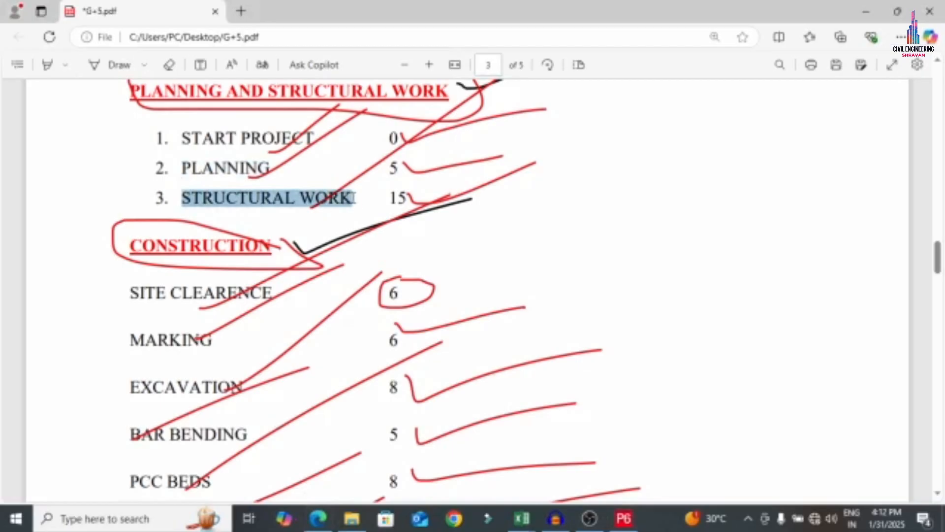
click(628, 523)
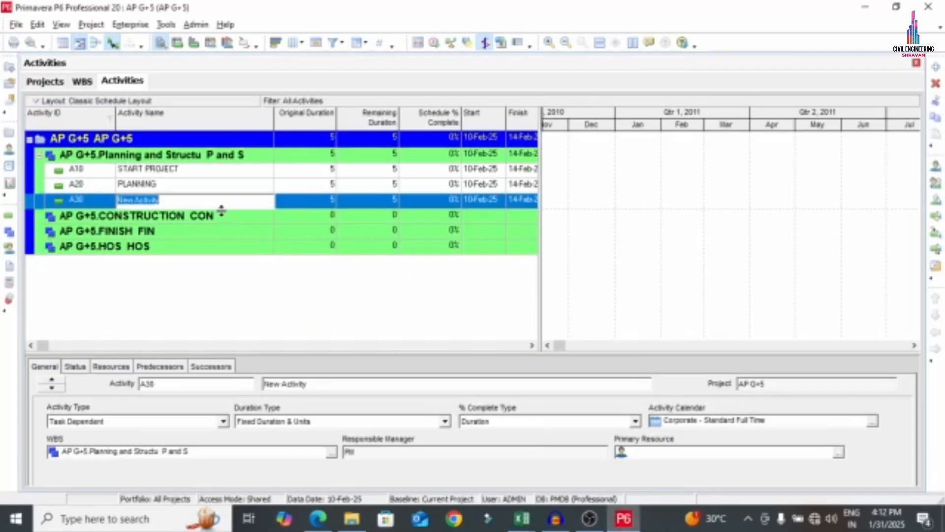
key(ctrl+v)
key(Return)
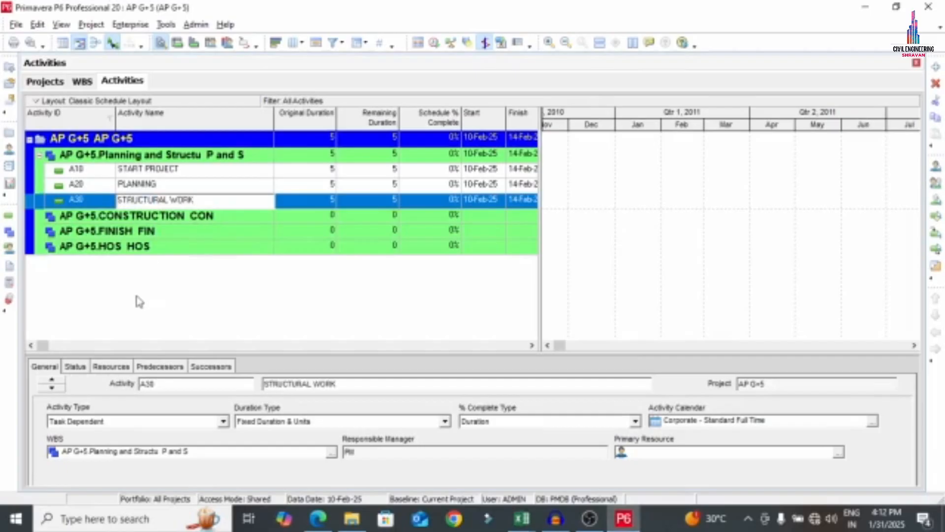
click(86, 217)
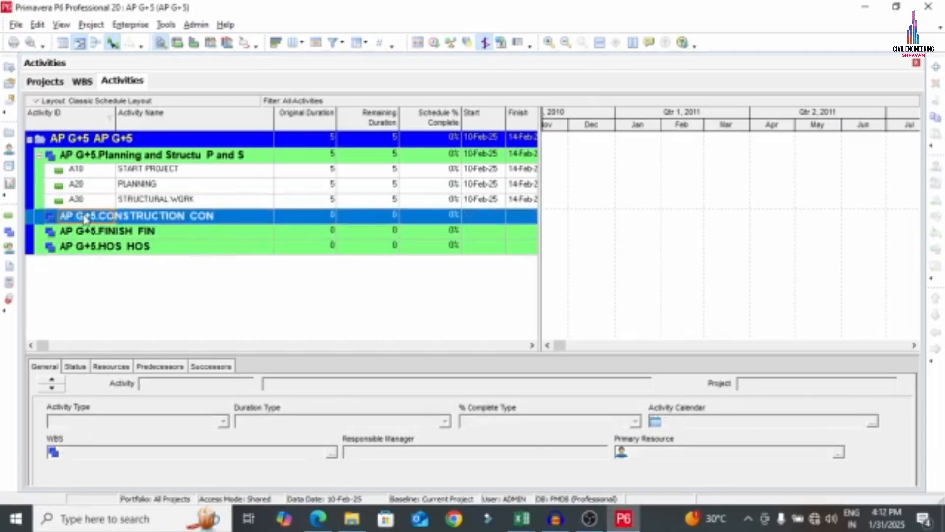
Add activity A100 under CONSTRUCTION and copy SITE CLEARENCE from the PDF
right_click(164, 223)
click(192, 264)
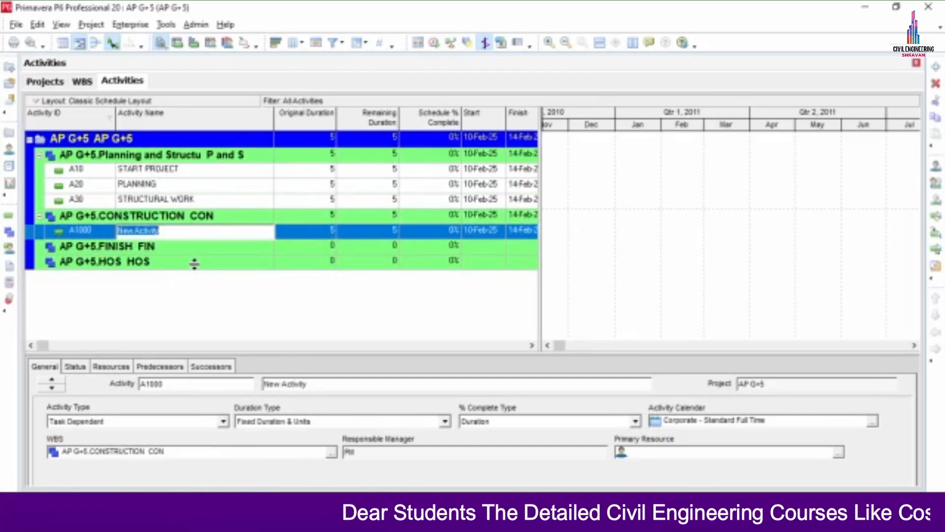
click(107, 232)
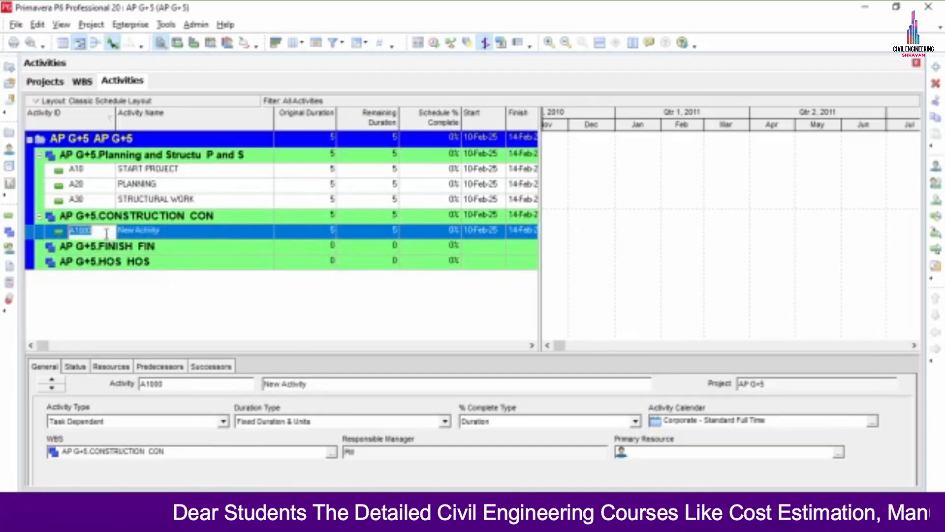
text(A100)
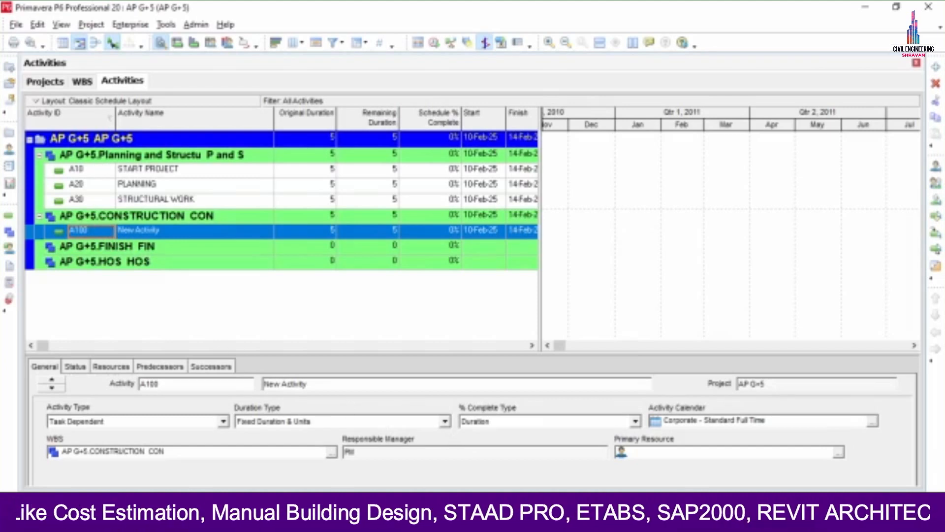
key(alt+Tab)
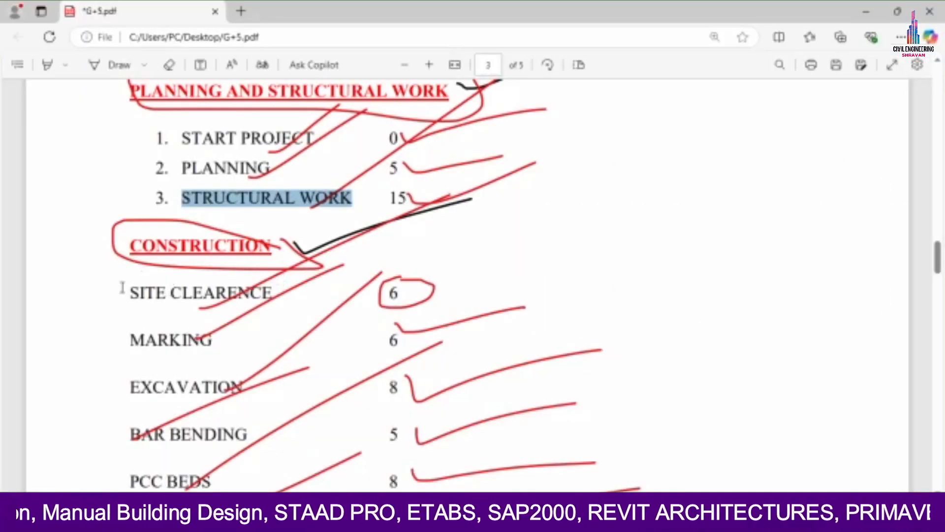
drag(122, 290, 276, 293)
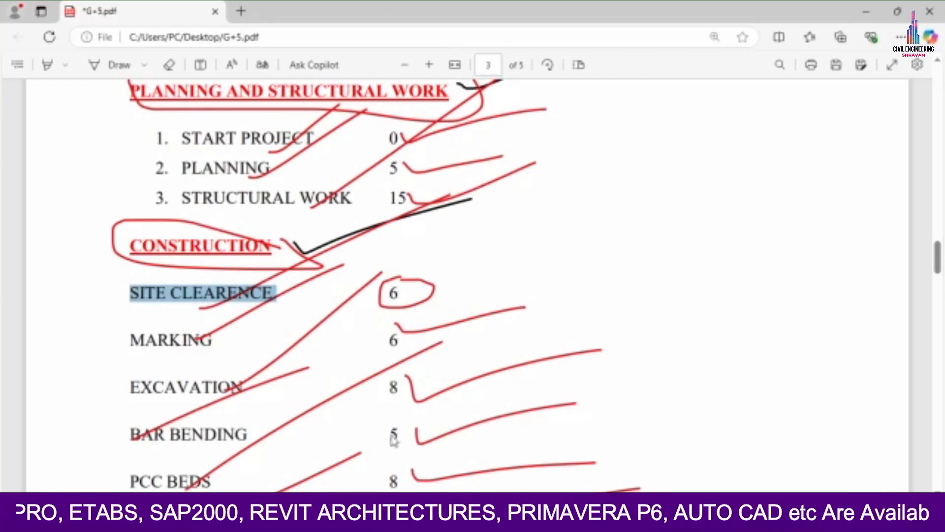
key(alt+Tab)
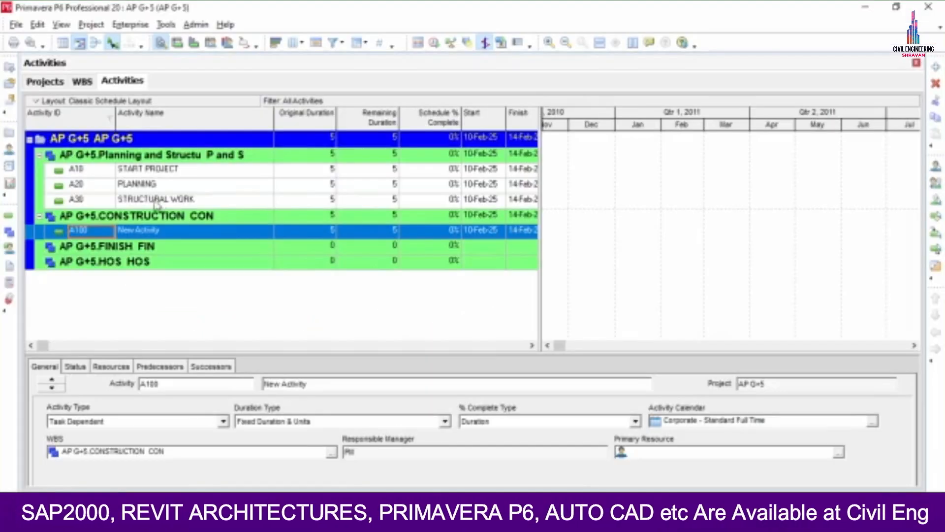
Add activities A110 and A120, cancelling the New Activity wizard that opened
right_click(143, 235)
click(153, 264)
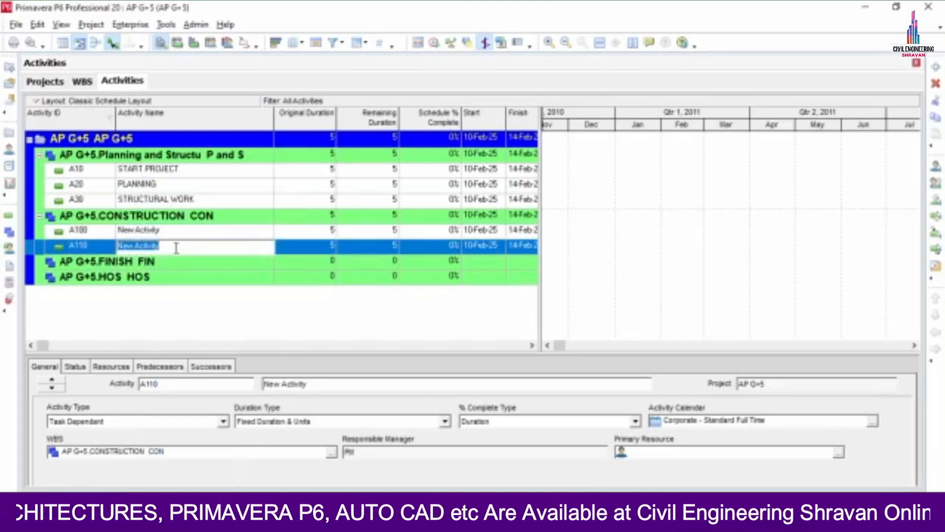
right_click(176, 247)
click(95, 248)
right_click(97, 251)
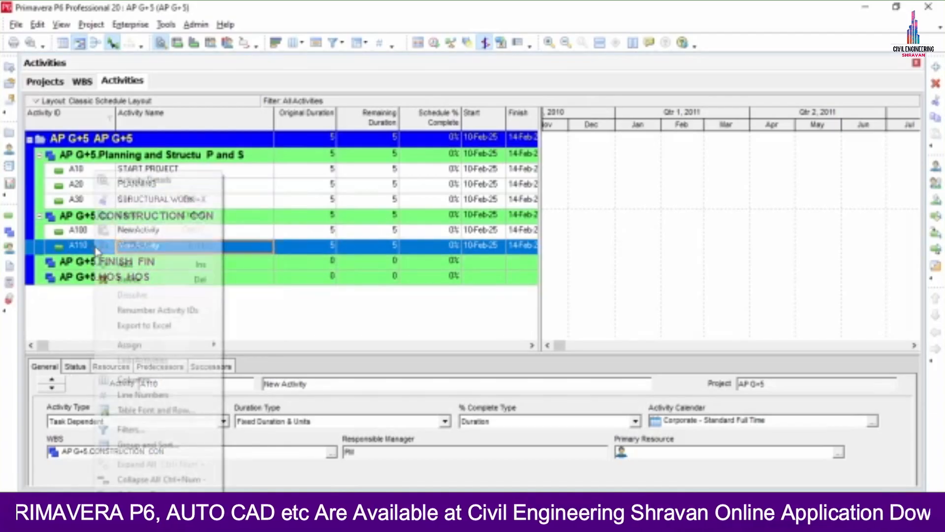
click(125, 264)
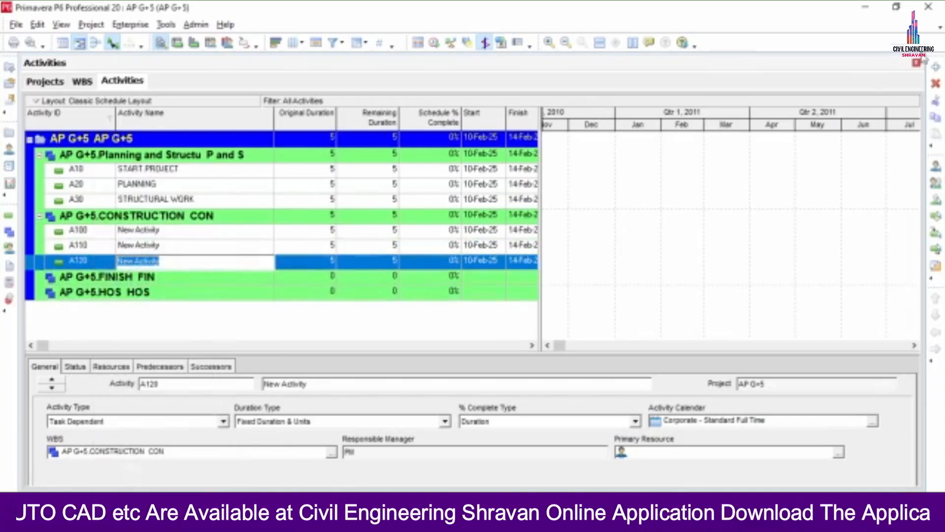
click(937, 68)
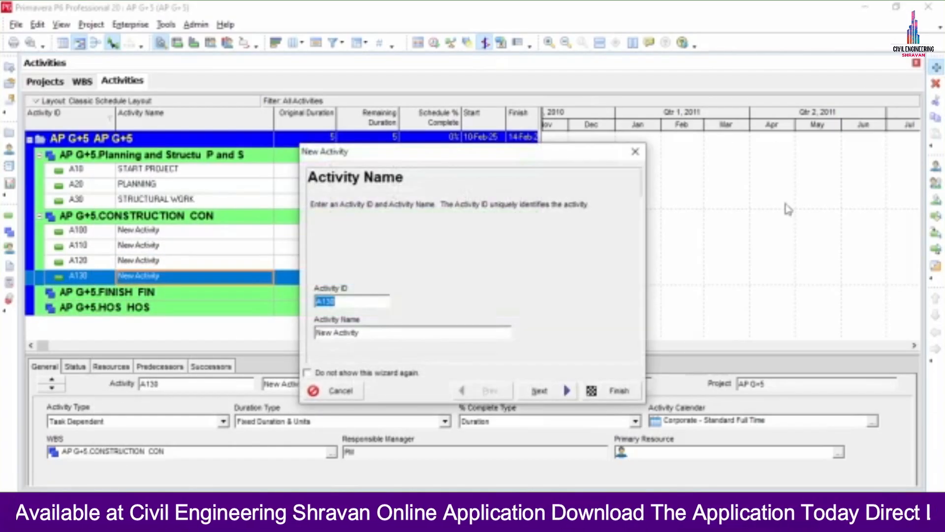
click(635, 151)
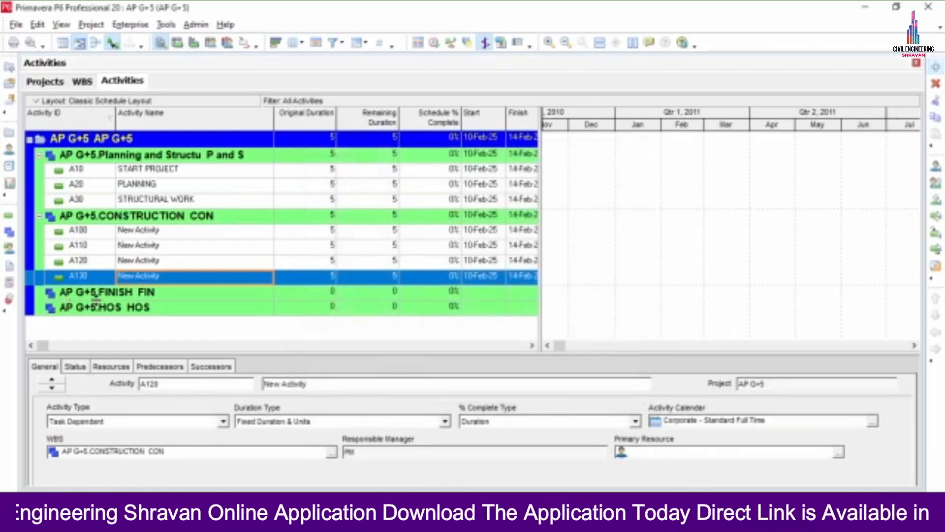
Add activities A130 and A140 below A120
right_click(94, 265)
click(126, 264)
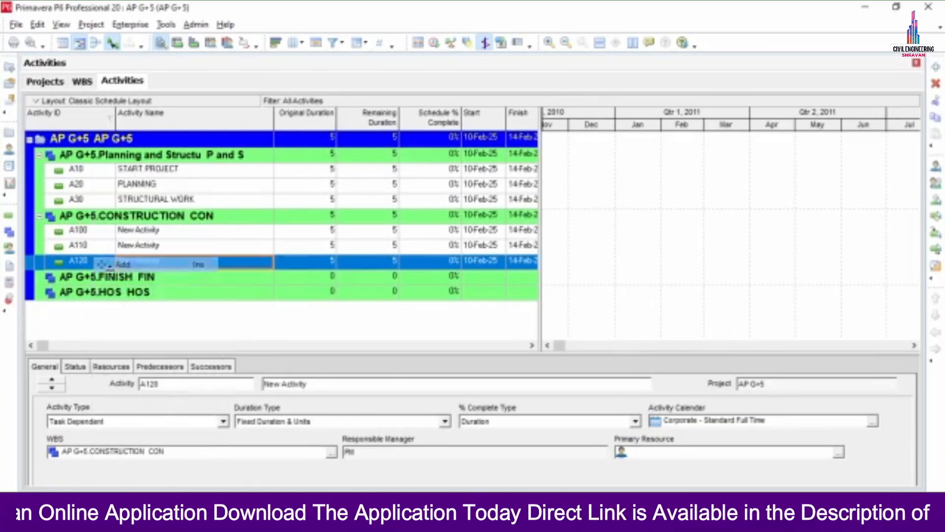
right_click(93, 280)
click(98, 264)
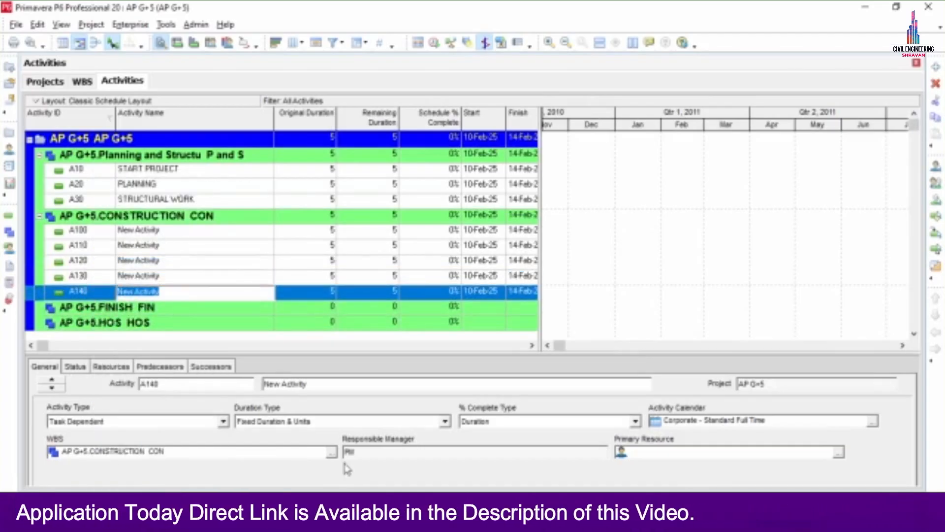
key(alt+Tab)
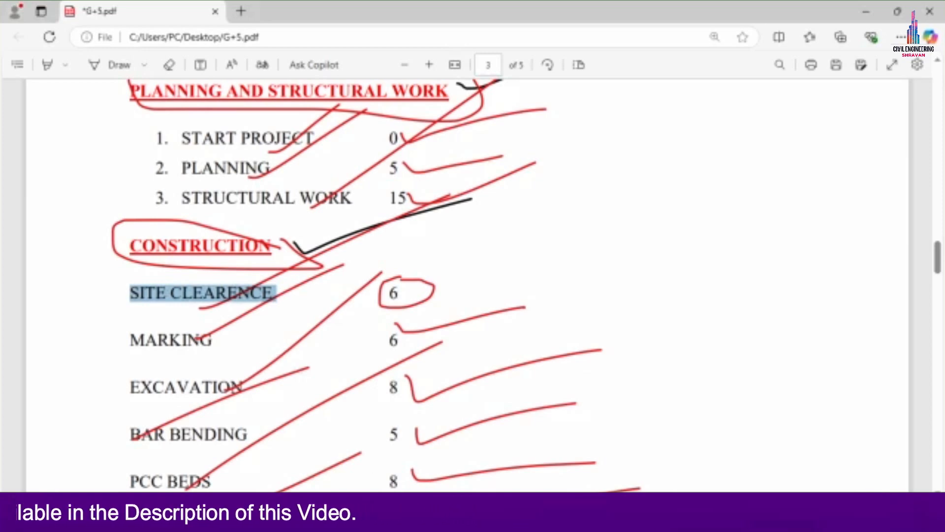
Name A100 SITE CLEARENCE and A110 MARKING, pasting from the PDF list
key(alt+Tab)
click(197, 230)
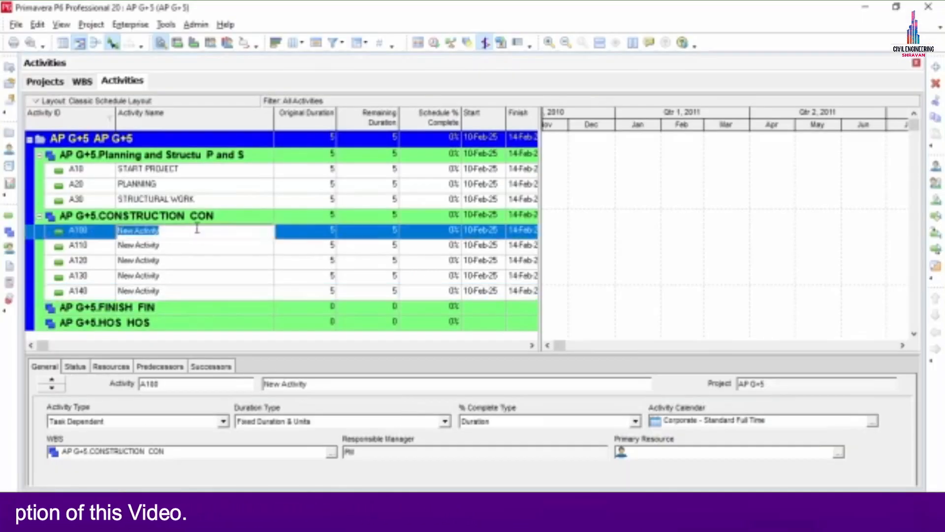
key(ctrl+v)
key(Return)
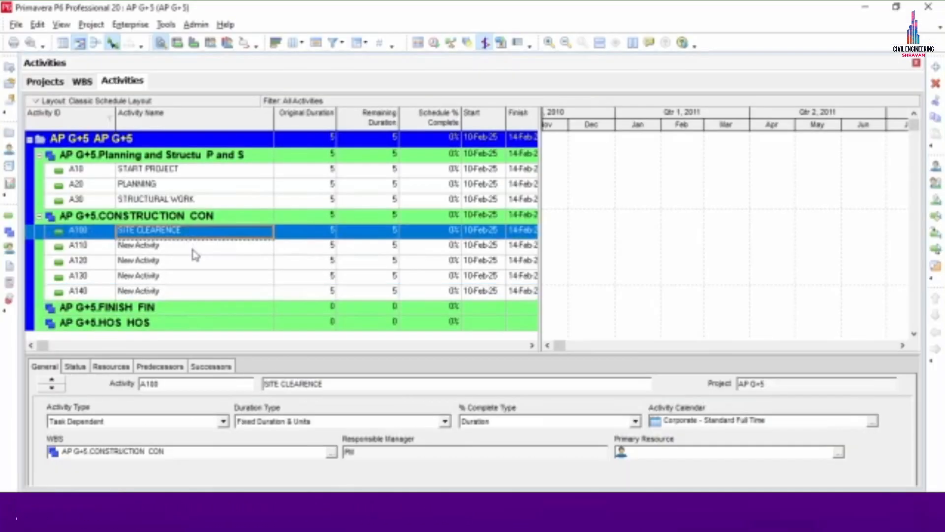
click(194, 247)
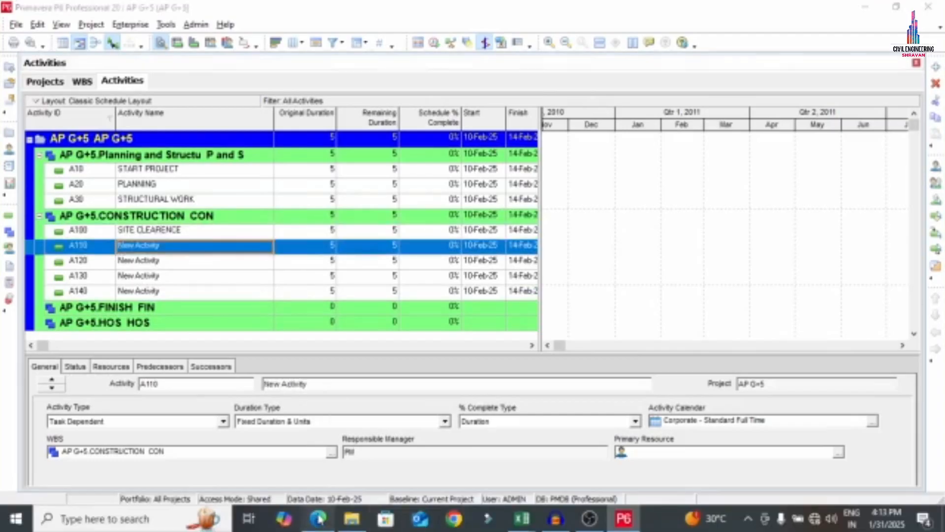
click(318, 518)
drag(129, 339, 218, 344)
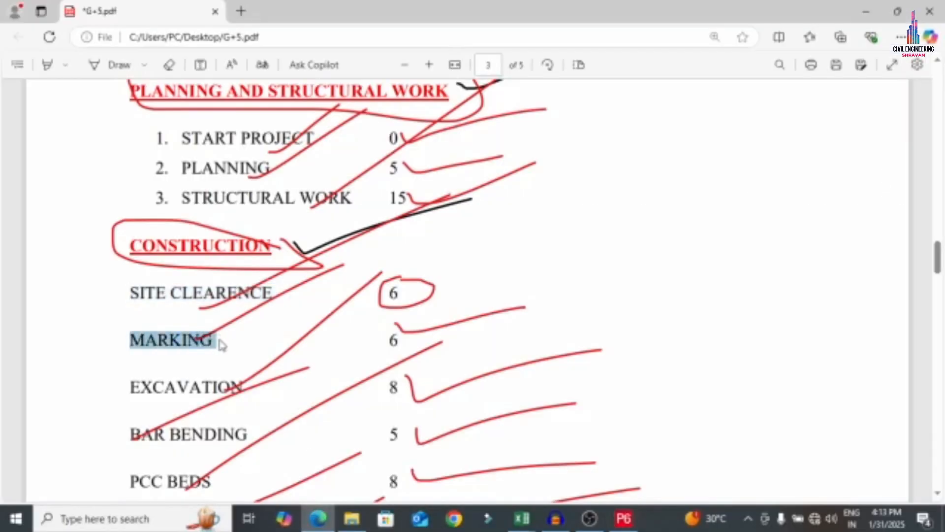
click(624, 518)
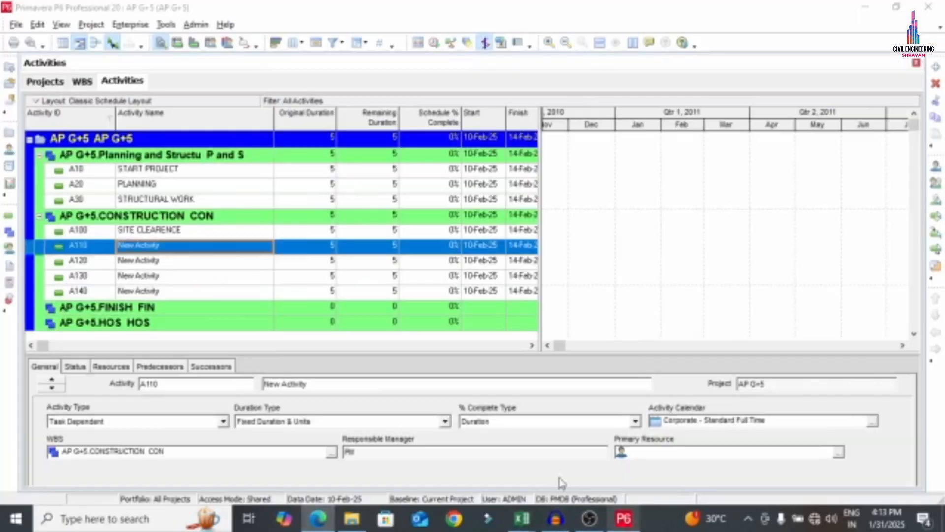
click(167, 247)
key(ctrl+v)
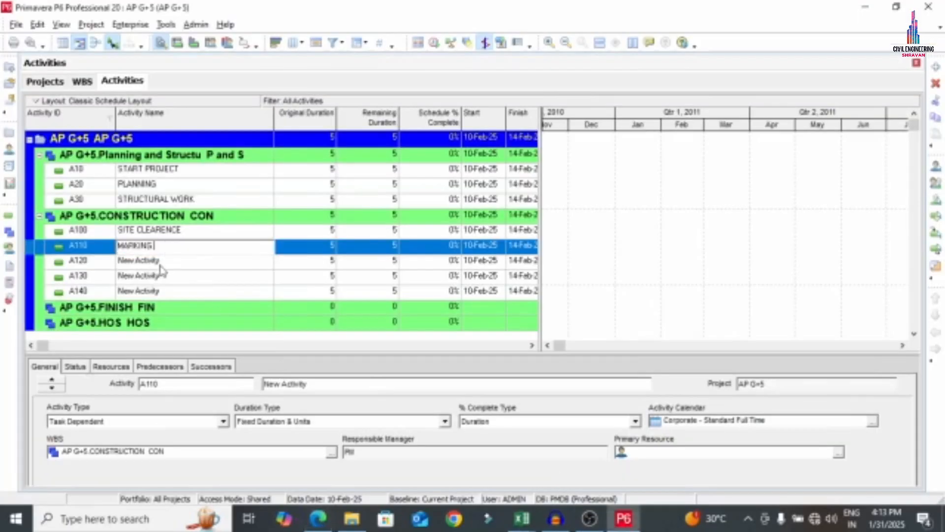
click(170, 261)
Name A120 EXCAVATION and A130 BAR BENDING, pasting from the PDF list
click(317, 518)
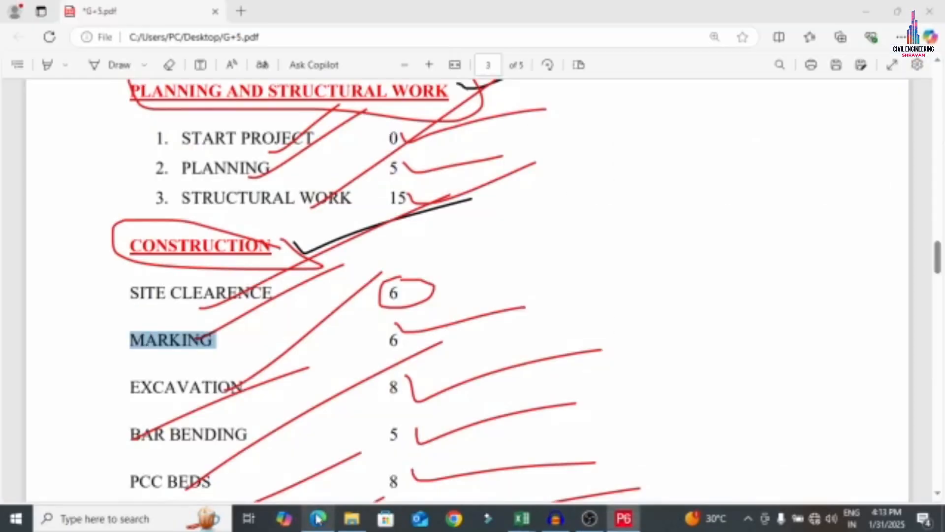
drag(132, 375, 241, 392)
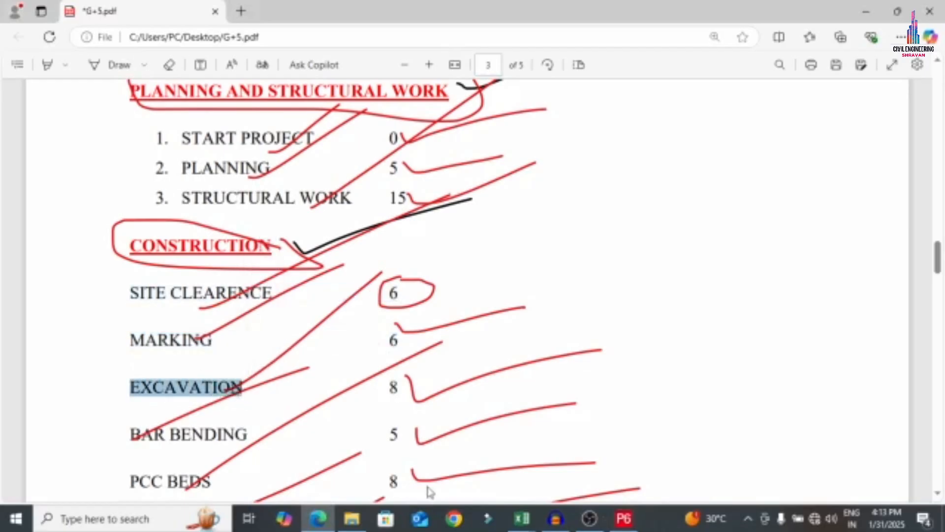
click(623, 518)
key(ctrl+v)
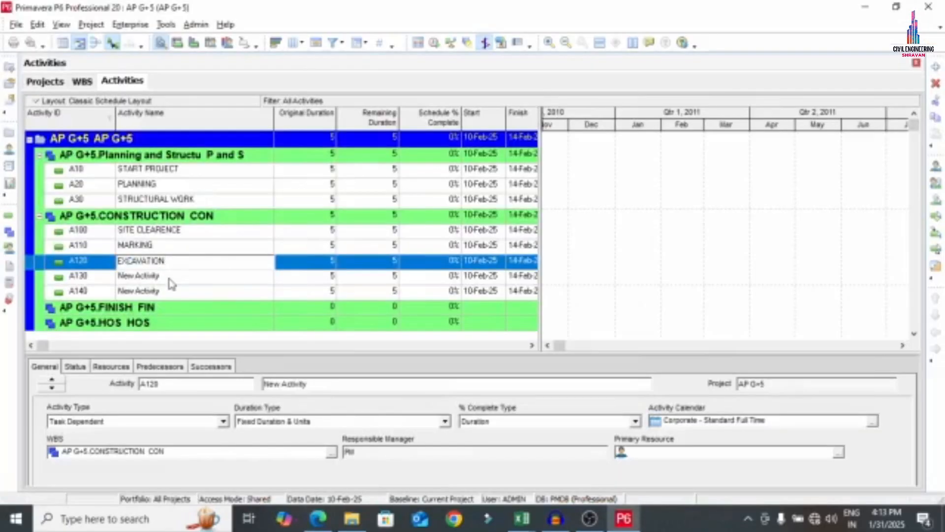
click(170, 283)
click(318, 518)
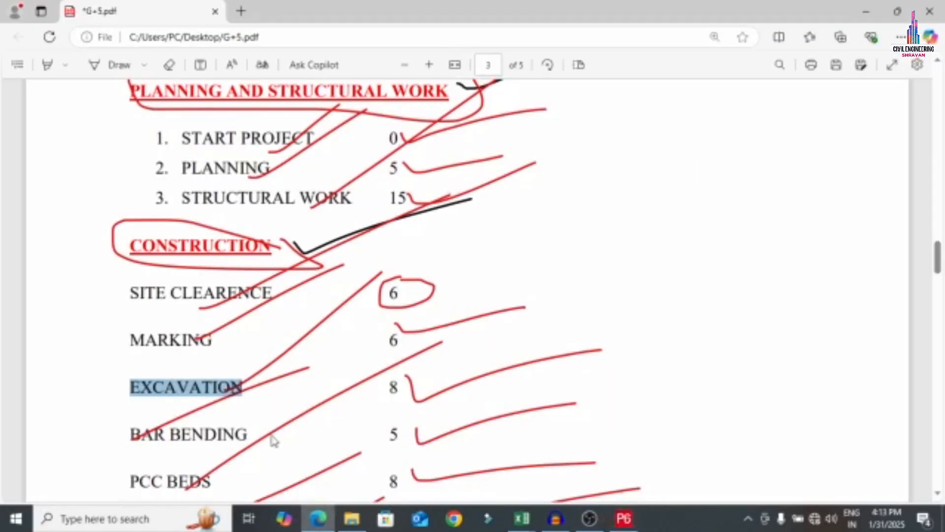
scroll(270, 440, down, 3)
drag(126, 302, 237, 287)
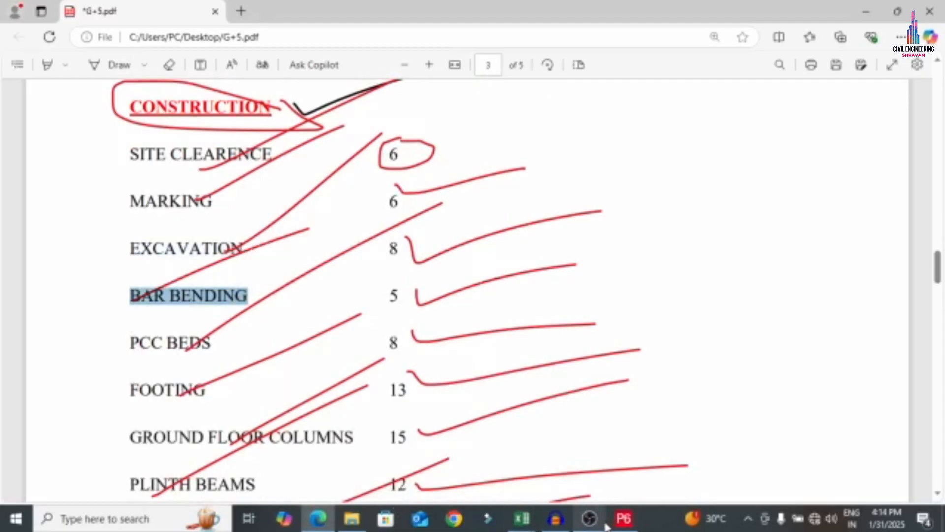
click(624, 518)
click(179, 281)
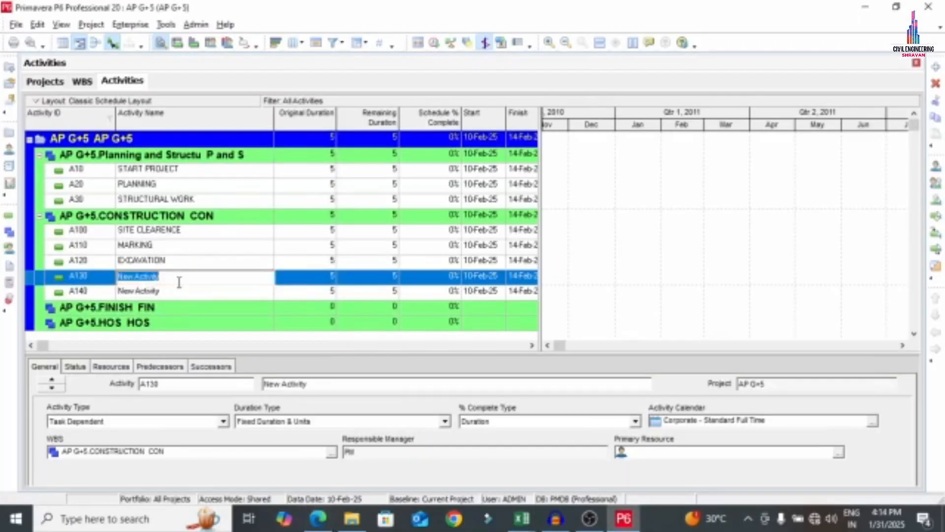
key(ctrl+v)
click(171, 295)
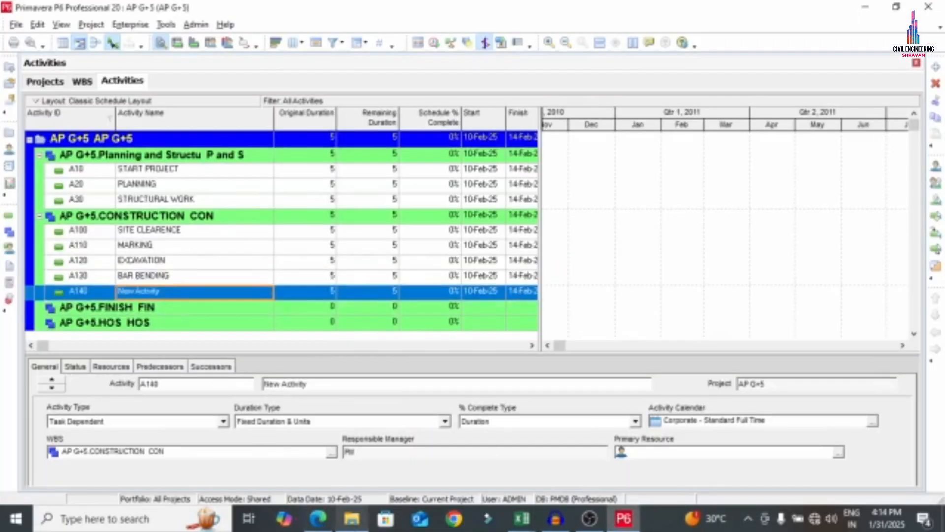
Copy PCC BEDS from the PDF and set it as A140's name
click(318, 518)
drag(130, 343, 234, 339)
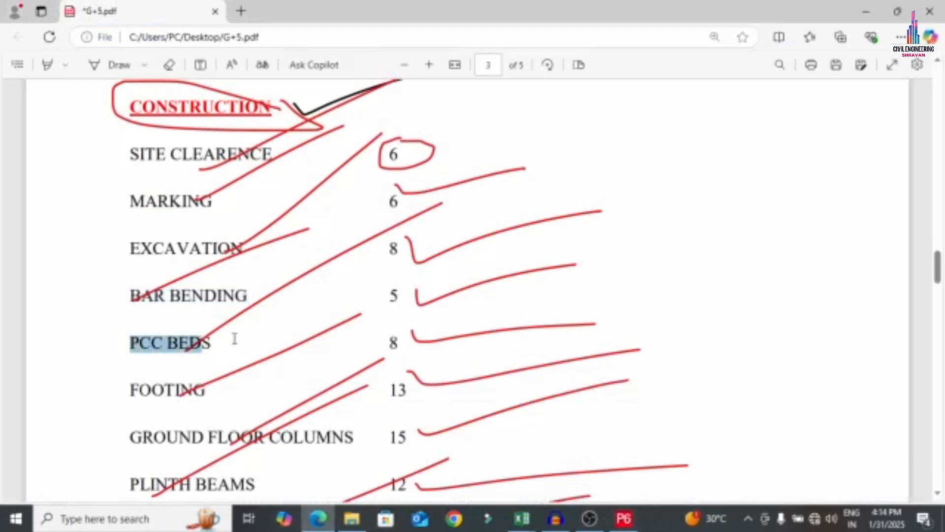
key(ctrl+c)
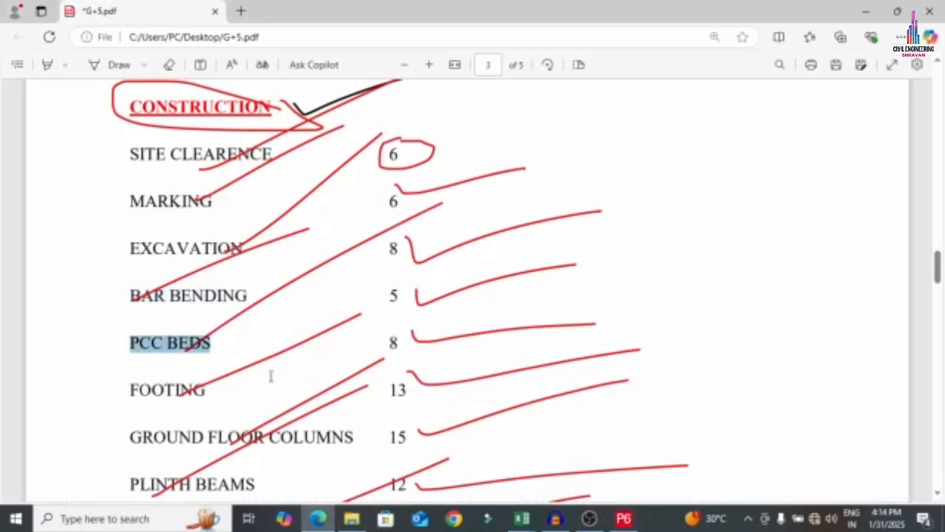
click(611, 515)
click(176, 294)
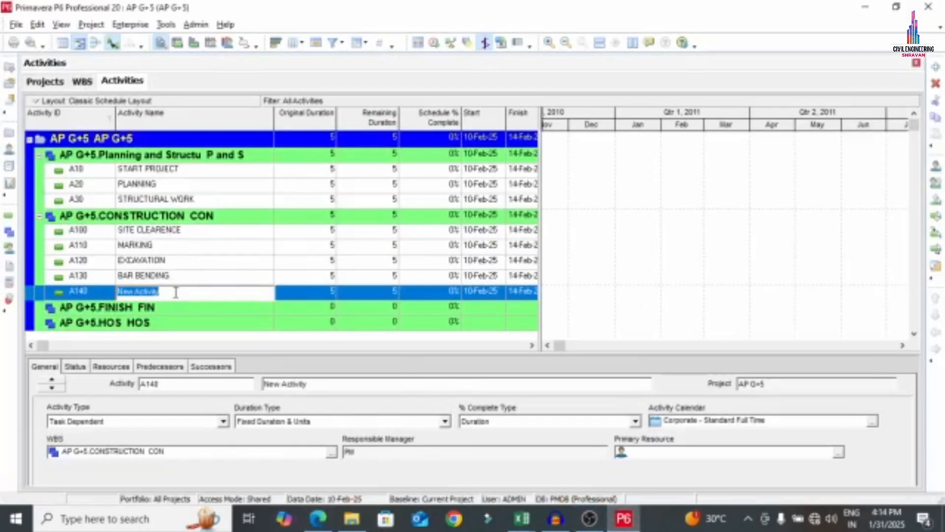
key(ctrl+v)
key(Return)
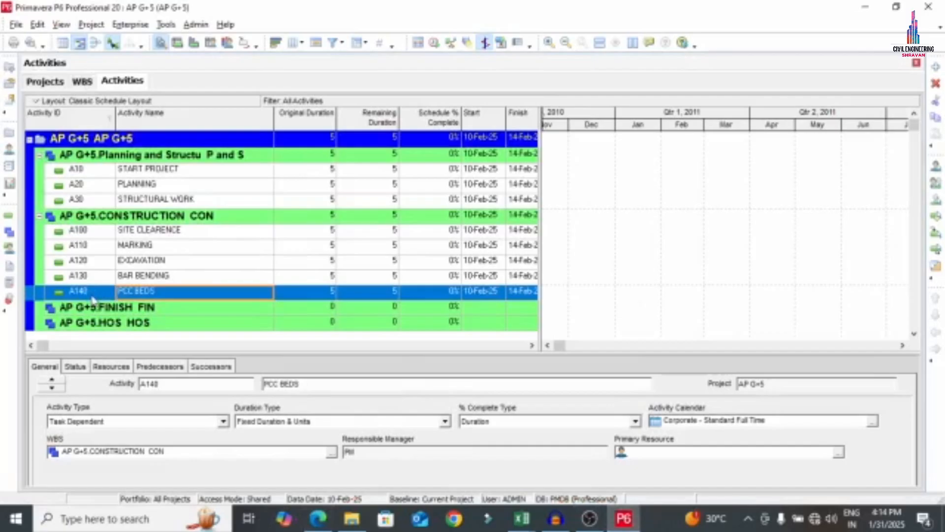
Add five new activities, A150 through A190, below A140 under CONSTRUCTION
right_click(93, 299)
click(129, 262)
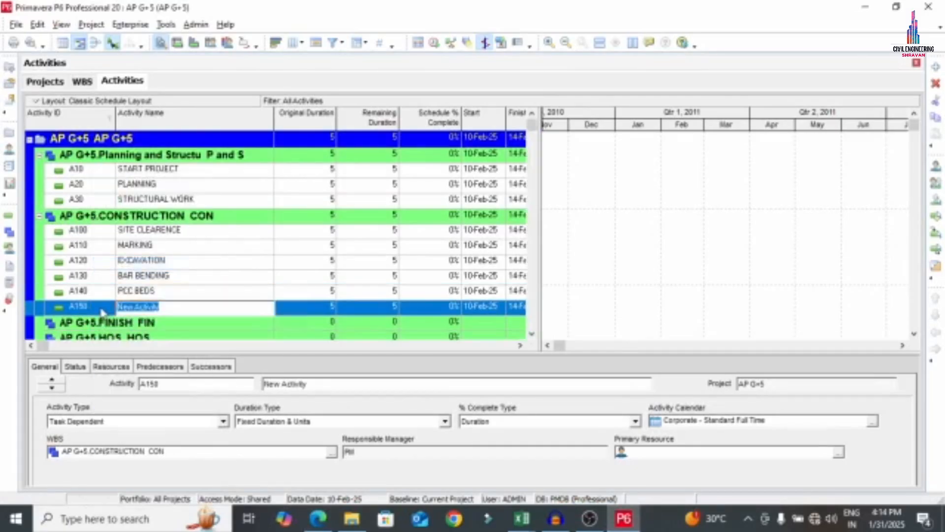
right_click(102, 311)
click(129, 202)
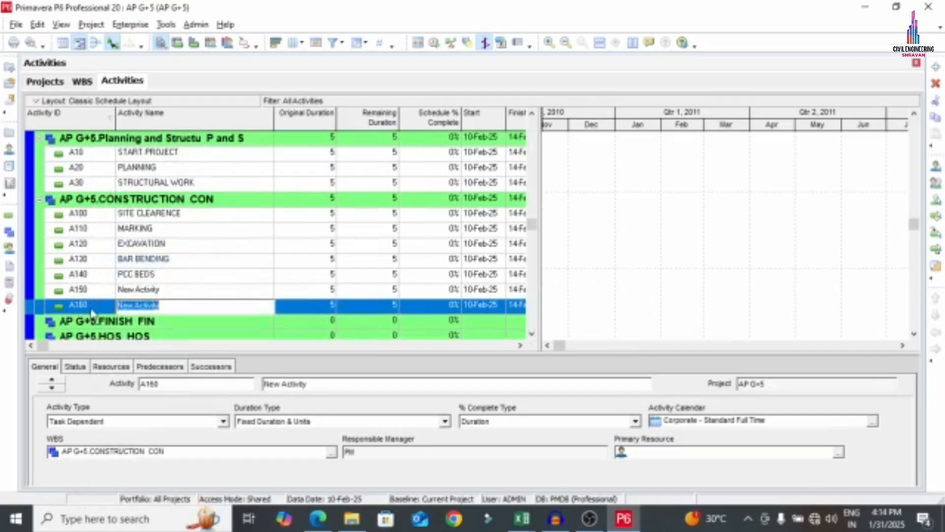
right_click(92, 311)
click(129, 262)
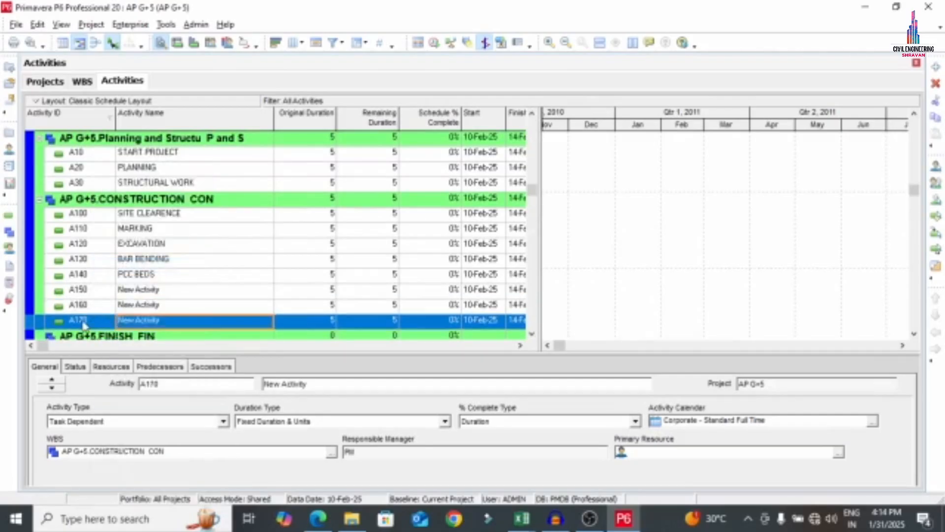
right_click(84, 325)
click(129, 262)
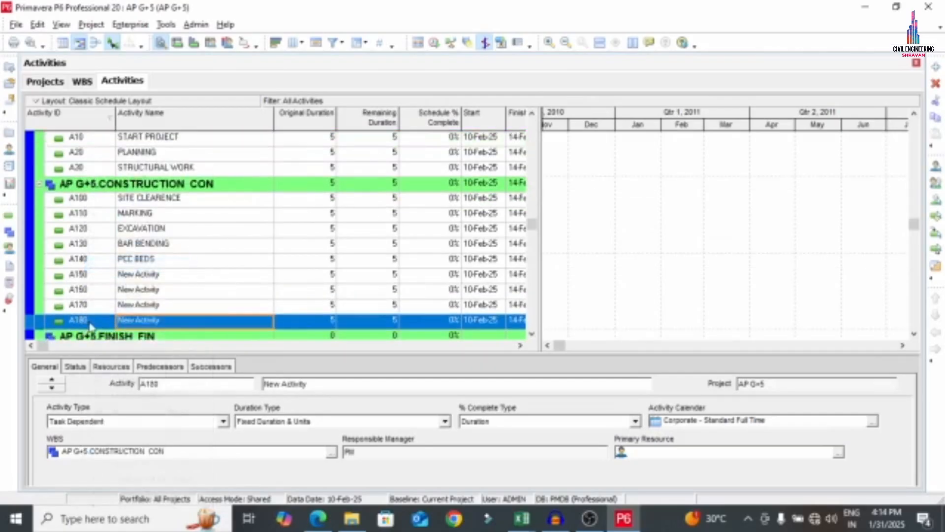
right_click(90, 326)
click(129, 261)
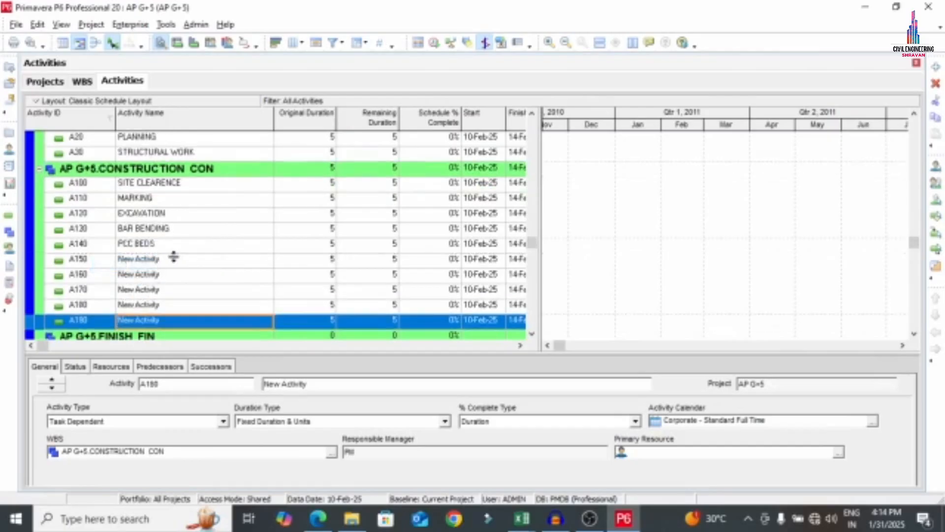
Name activity A150 FOOTING, copied from the G+5 PDF list
click(188, 264)
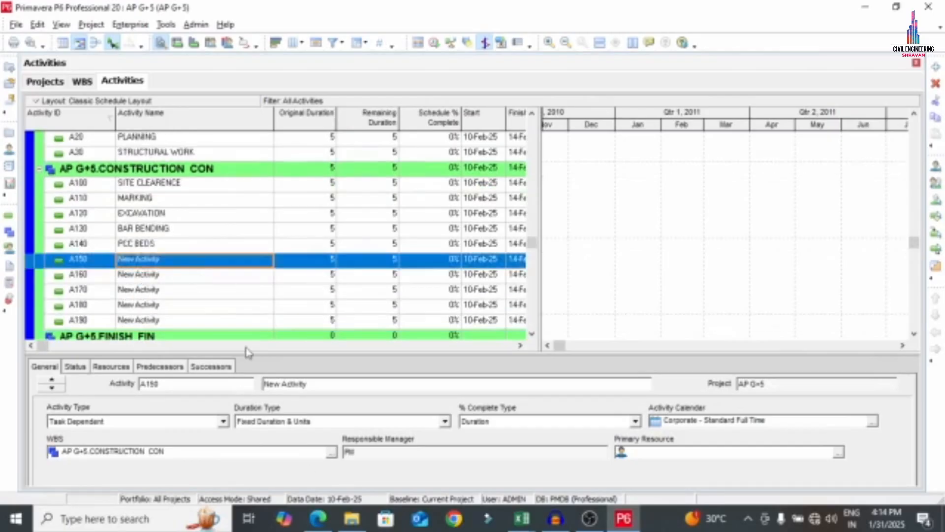
click(318, 518)
scroll(148, 325, down, 3)
drag(131, 249, 206, 251)
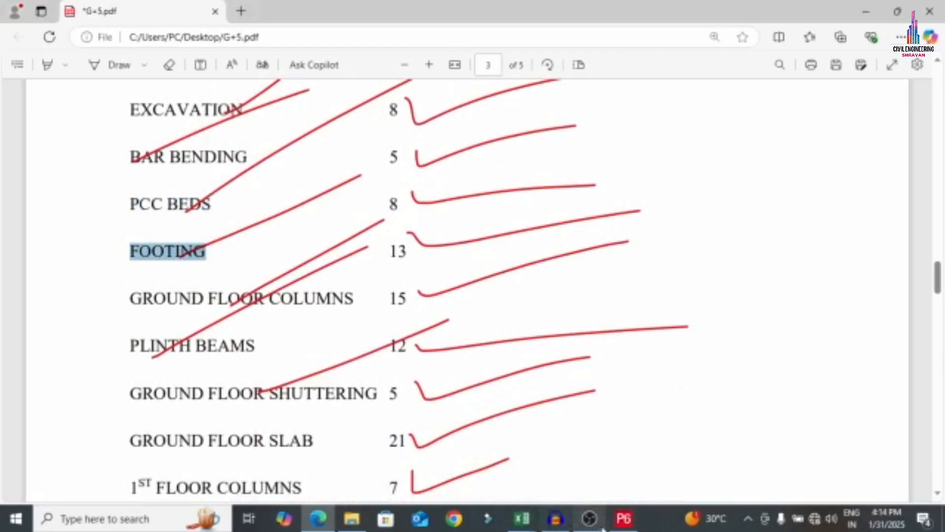
click(624, 518)
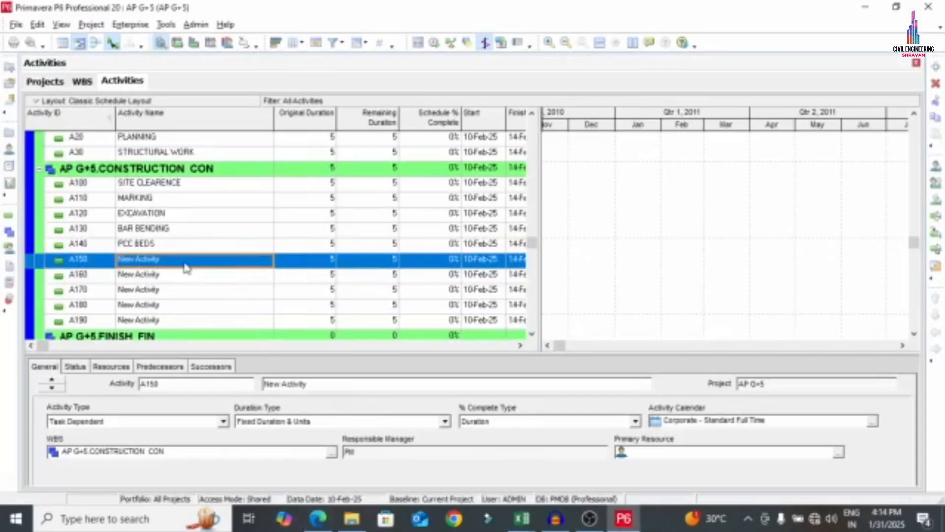
click(185, 262)
key(ctrl+v)
click(162, 272)
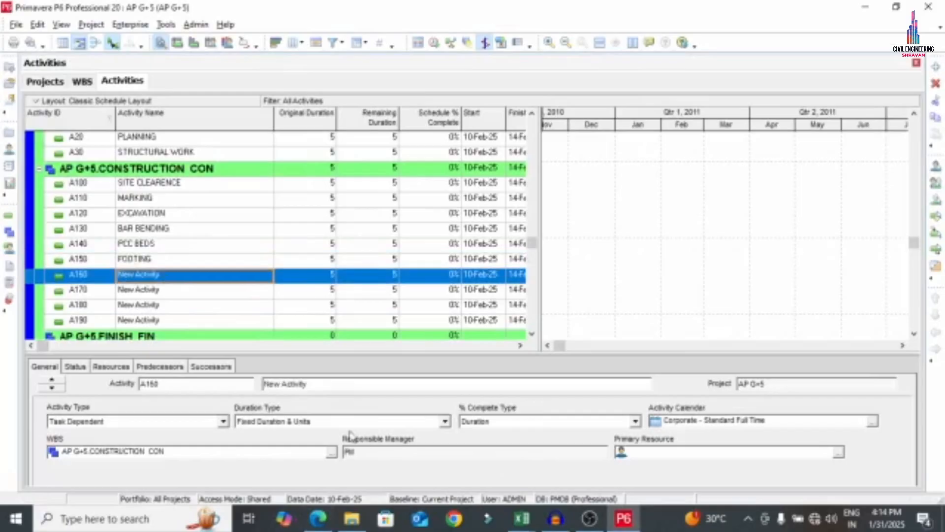
Name activity A160 GROUND FLOOR COLUMNS from the PDF list
click(318, 518)
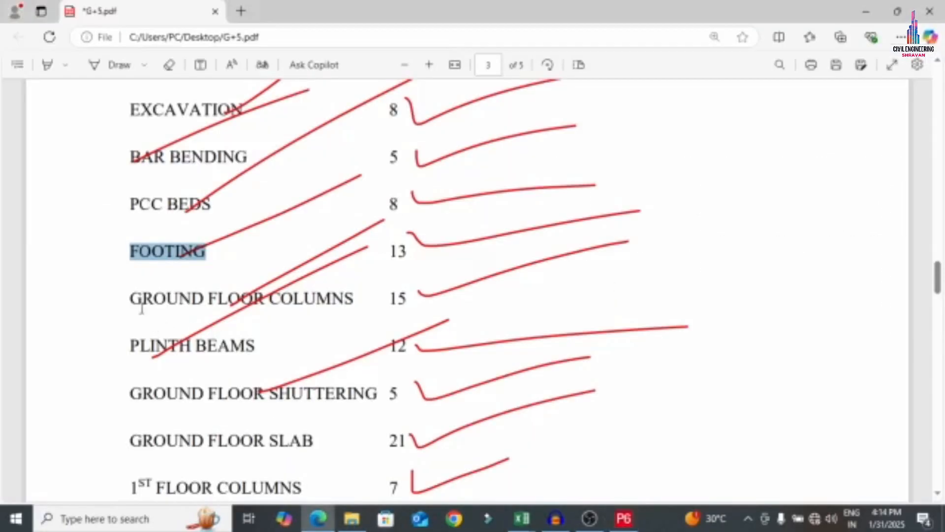
drag(131, 302, 351, 307)
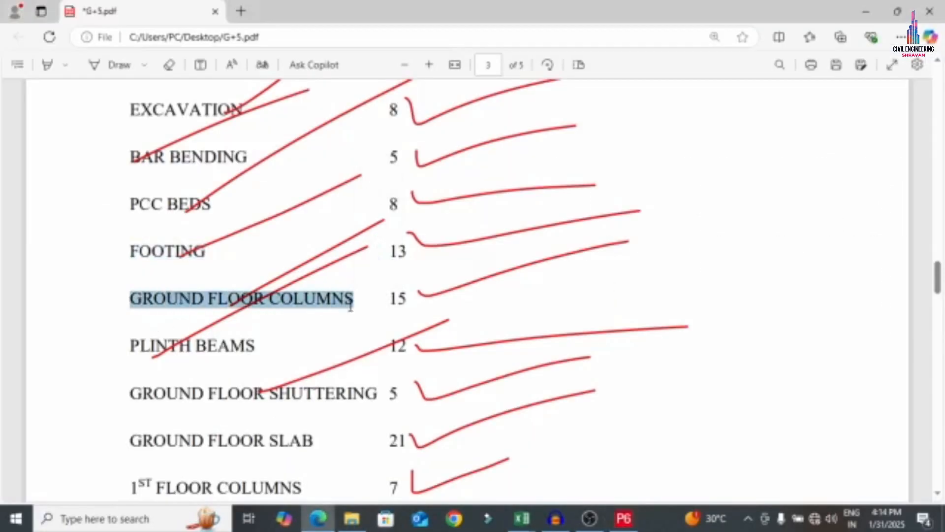
click(624, 518)
click(169, 274)
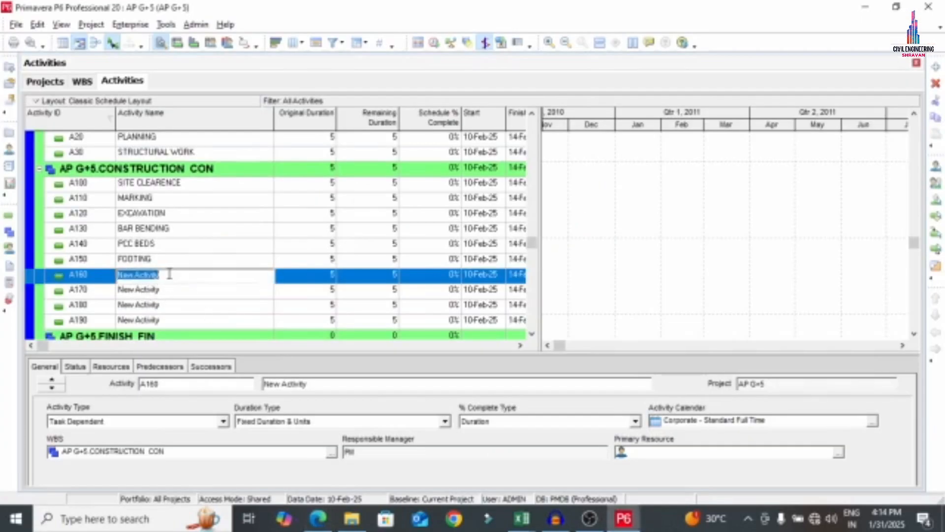
key(ctrl+v)
click(168, 290)
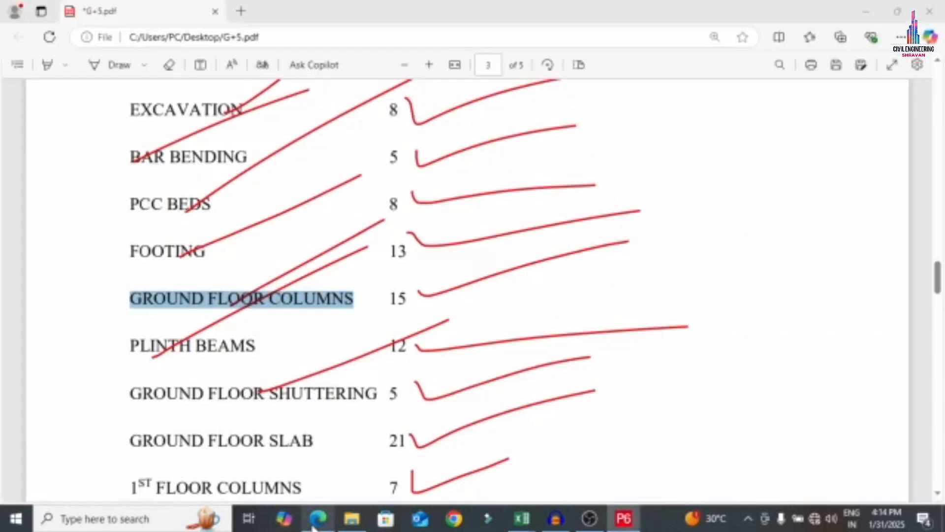
Name activity A170 PLINTH BEAMS from the PDF list
click(318, 518)
drag(131, 350, 258, 340)
right_click(257, 339)
click(182, 292)
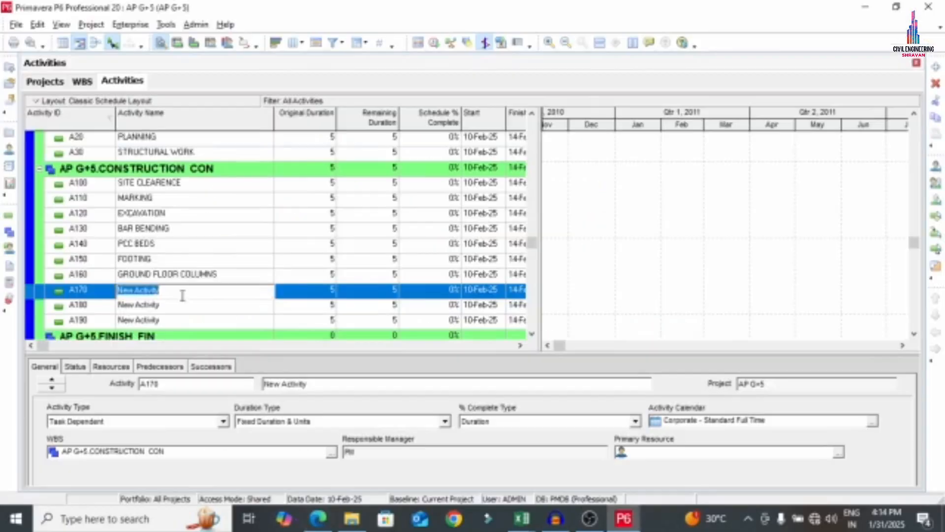
key(ctrl+v)
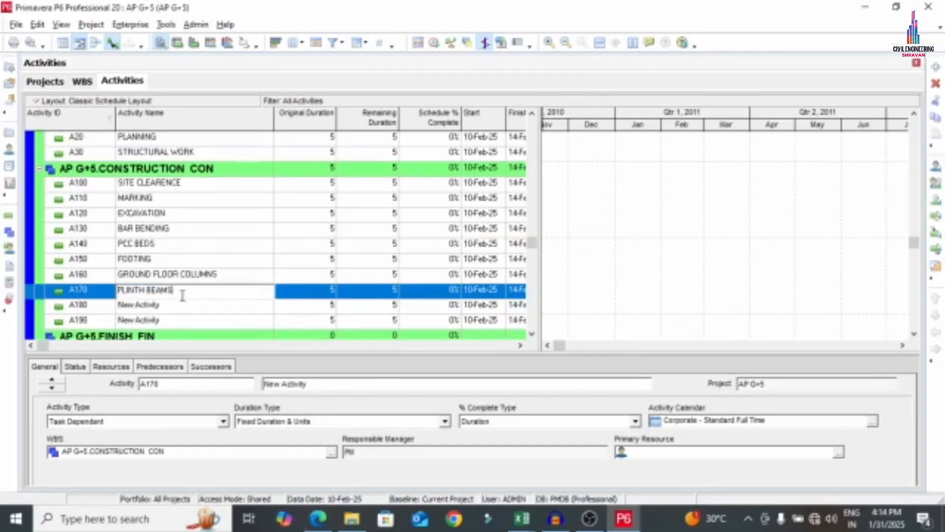
click(168, 307)
Name activity A180 GROUND FLOOR SHUTTERING from the PDF list
click(318, 517)
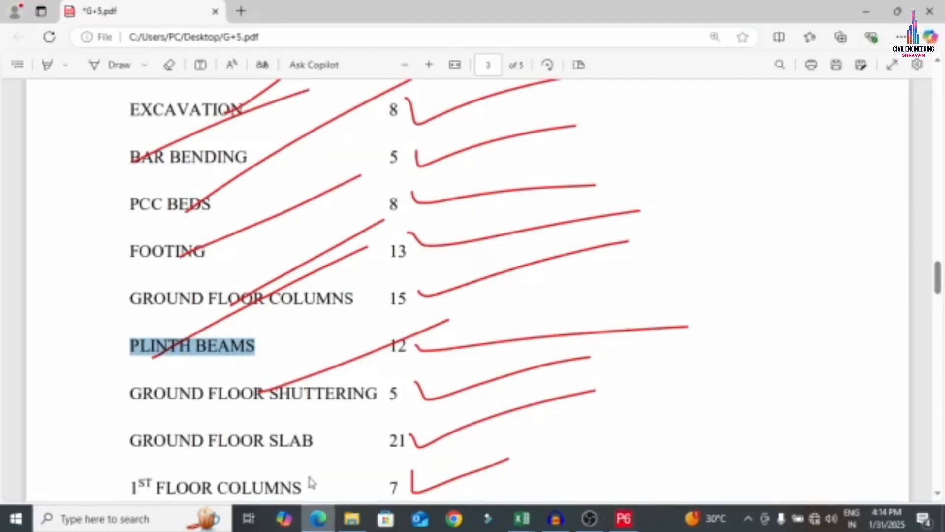
scroll(124, 298, down, 3)
drag(123, 259, 375, 263)
key(ctrl+c)
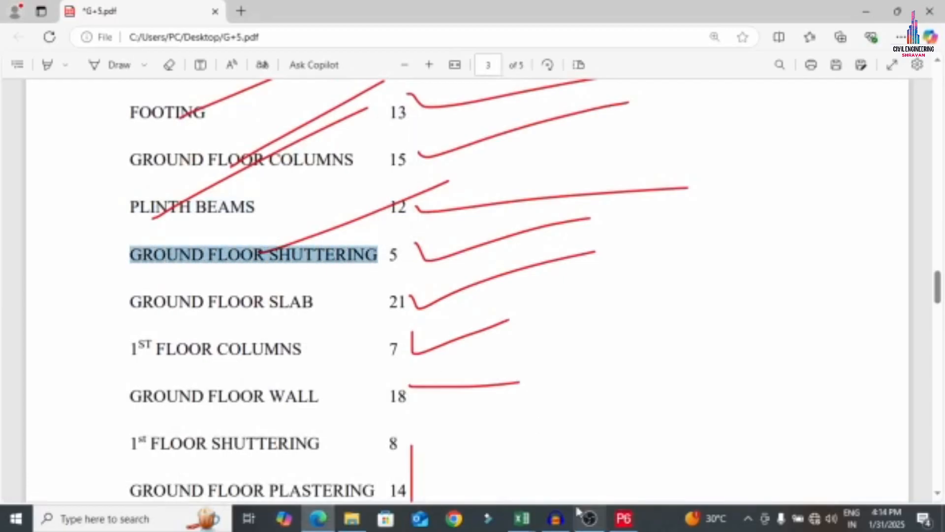
click(623, 518)
click(179, 306)
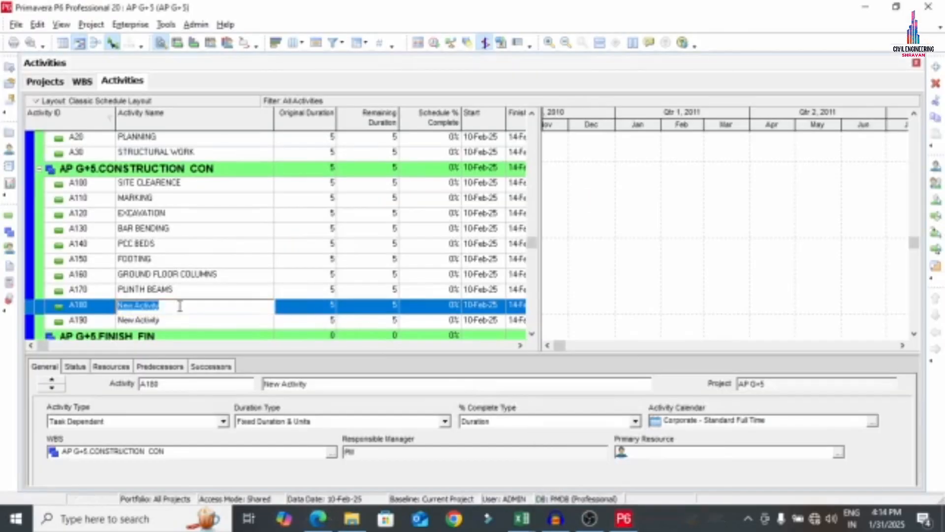
key(ctrl+v)
key(Return)
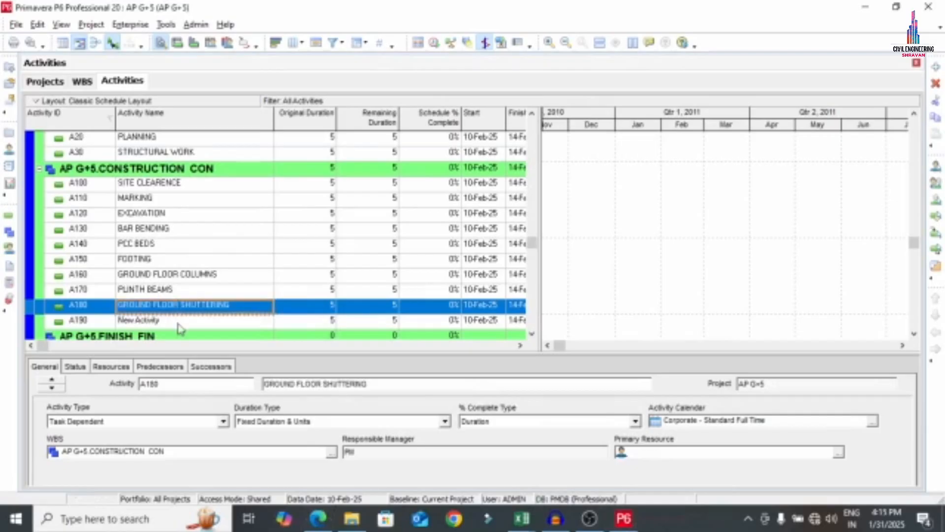
Name activity A190 GROUND FLOOR SLAB from the PDF list
click(175, 325)
scroll(177, 305, down, 2)
key(alt+Tab)
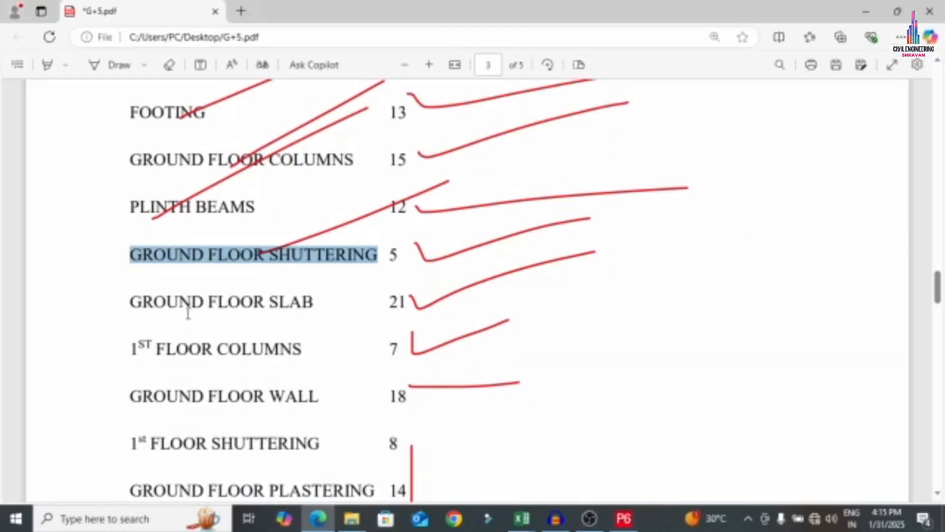
drag(123, 305, 314, 296)
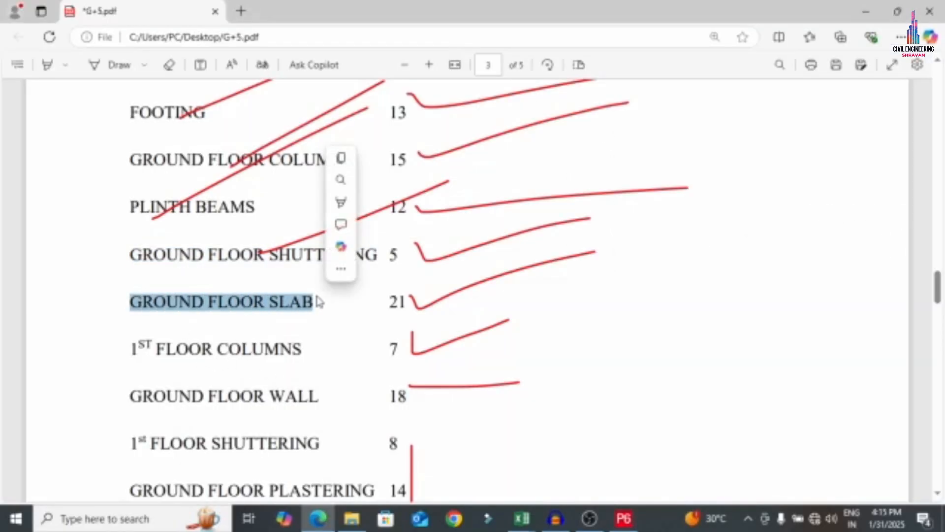
key(alt+Tab)
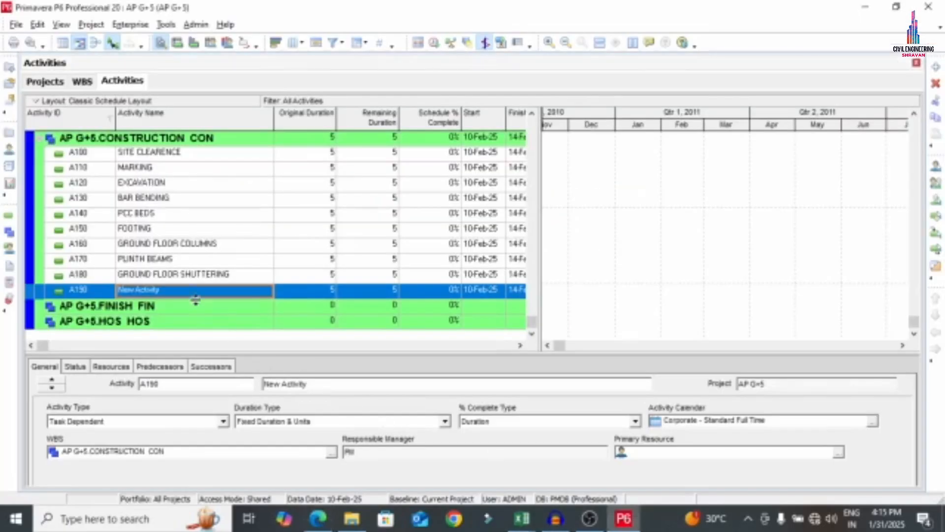
click(193, 295)
key(ctrl+v)
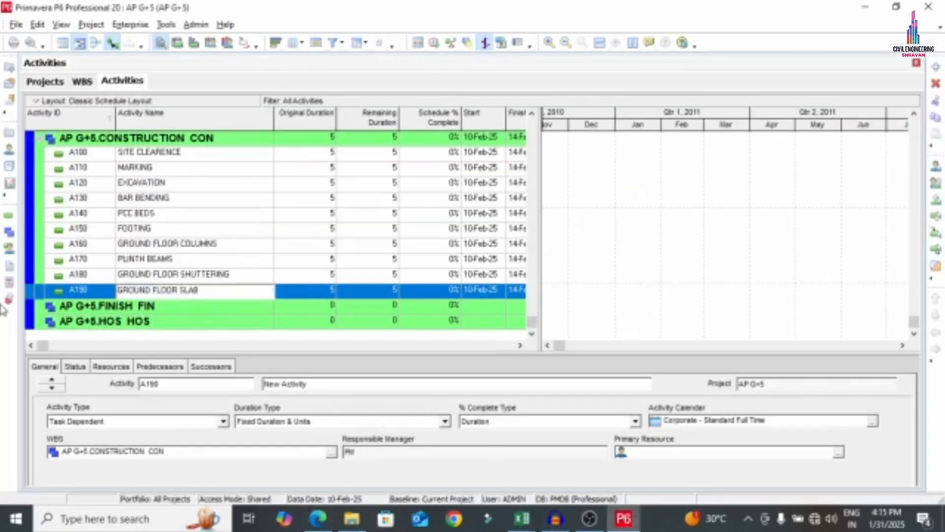
key(Return)
Insert five placeholder activities, A200 to A240, after A190 GROUND FLOOR SLAB
right_click(97, 291)
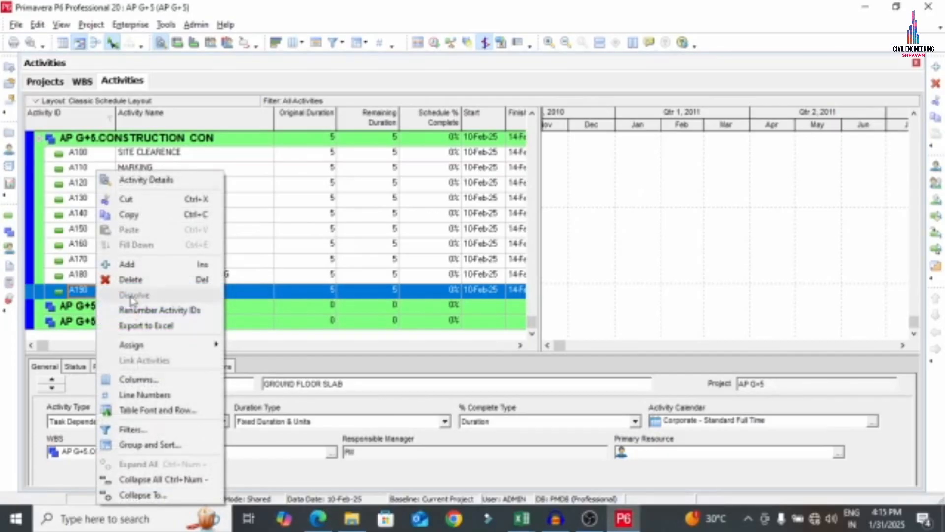
click(127, 266)
right_click(97, 305)
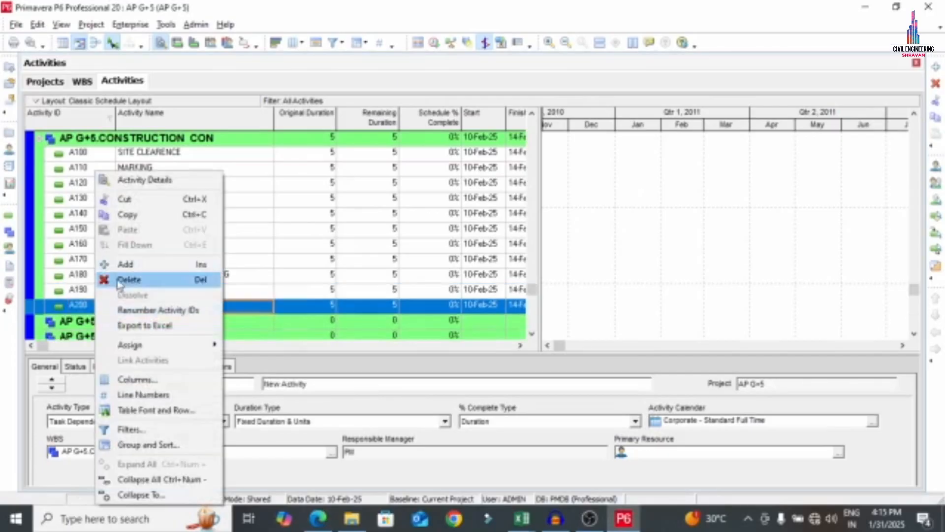
click(128, 264)
right_click(93, 305)
click(126, 266)
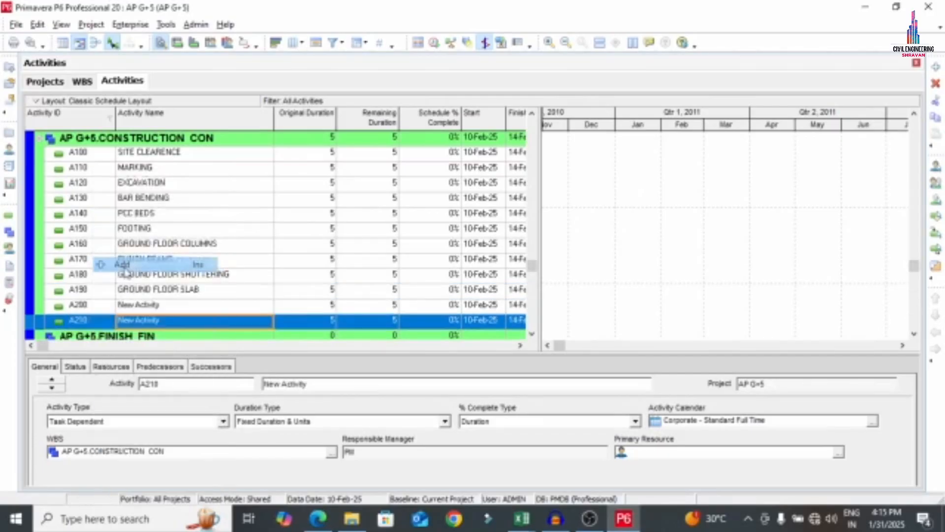
right_click(91, 323)
click(127, 265)
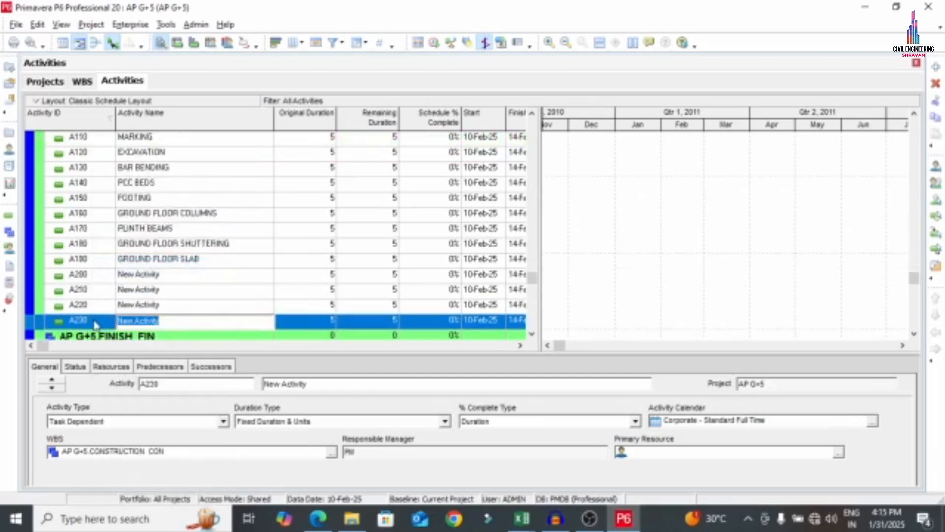
right_click(93, 320)
click(126, 265)
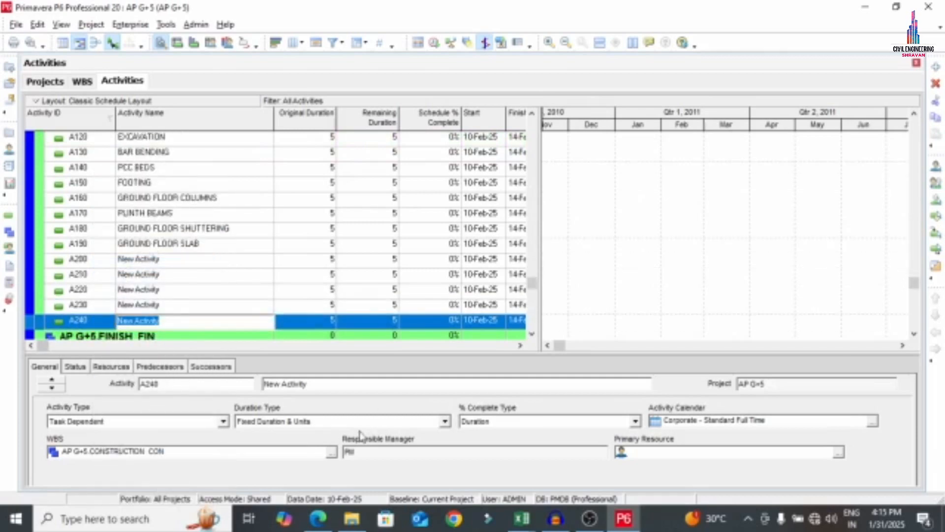
Name activity A200 1ST FLOOR COLUMNS, using the PDF list
click(318, 518)
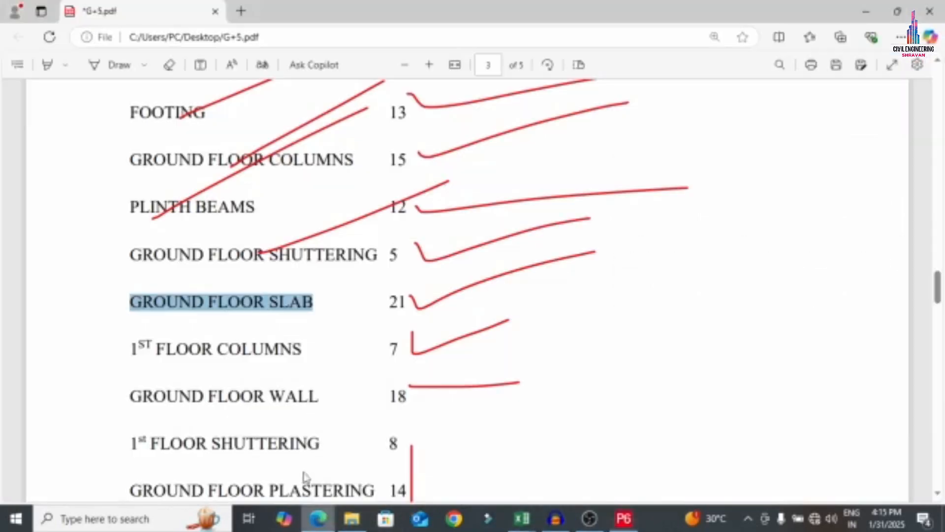
drag(128, 348, 303, 354)
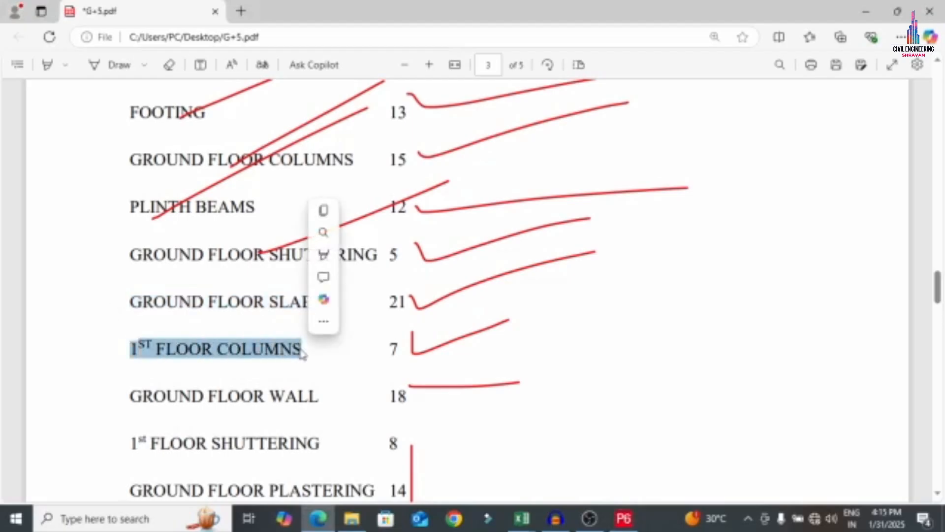
key(ctrl+c)
click(623, 517)
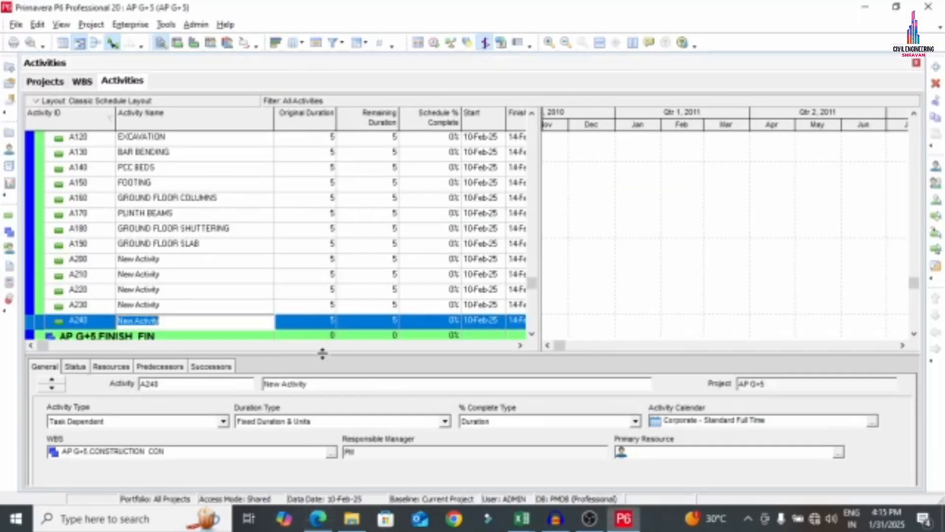
click(144, 260)
click(145, 260)
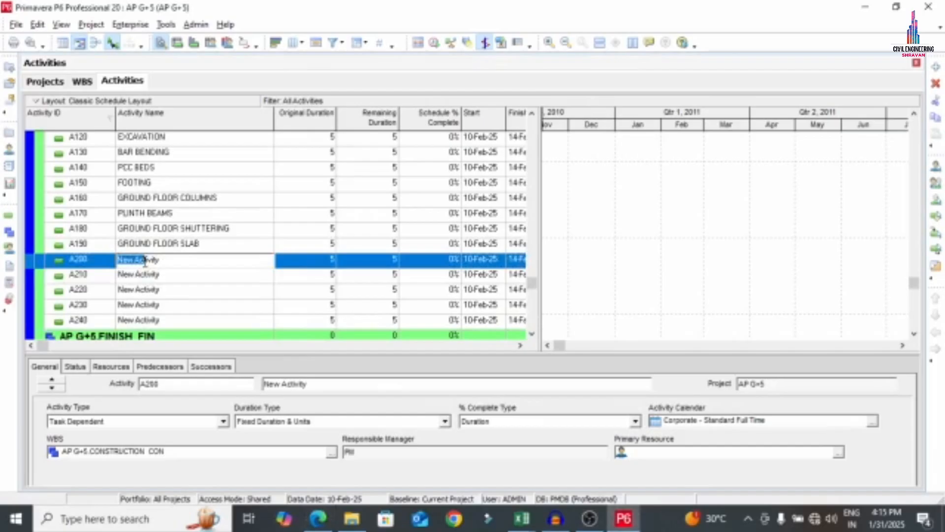
key(ctrl+v)
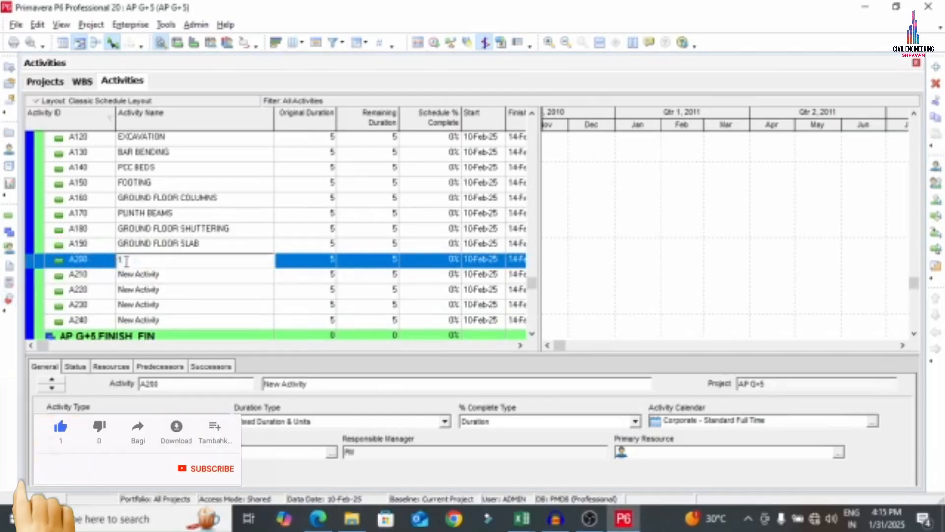
text(5T)
text( FLOOR )
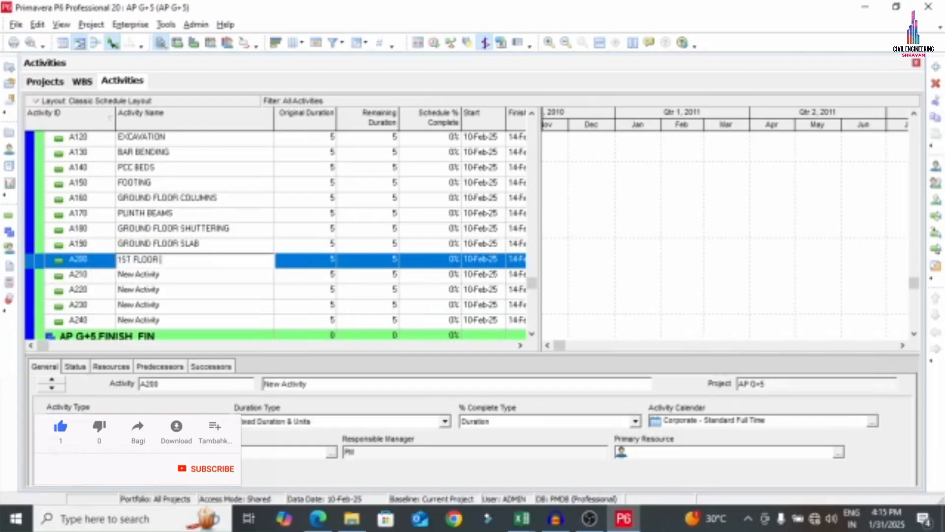
text(COLUMNS)
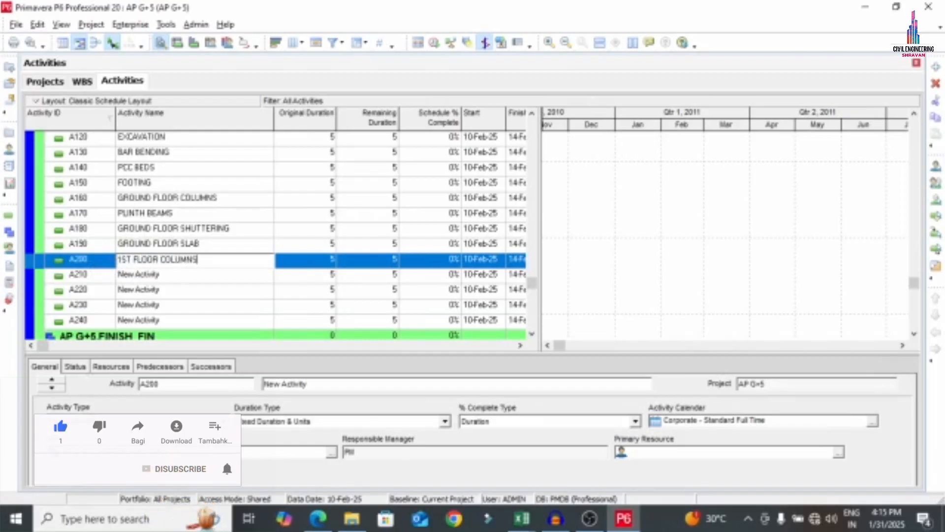
key(Return)
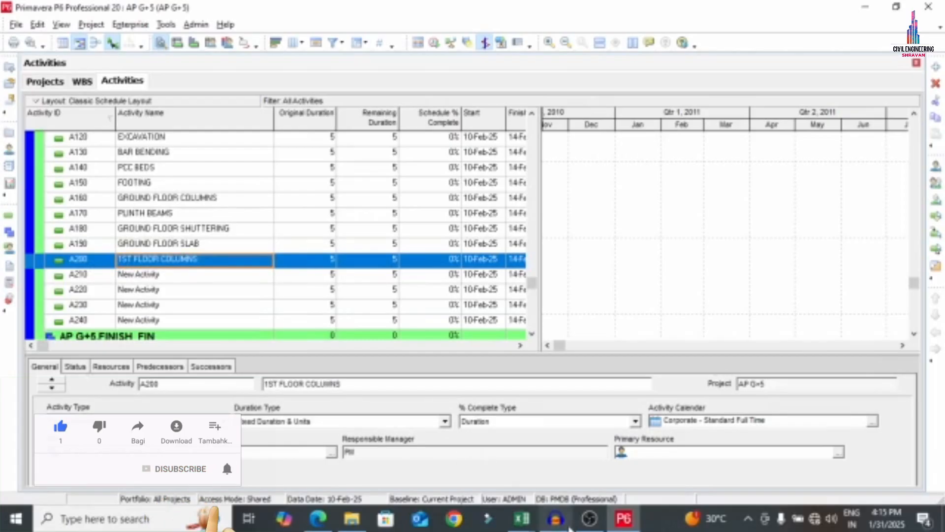
Copy GROUND FLOOR WALL from the PDF list for activity A210
click(317, 518)
drag(131, 400, 356, 391)
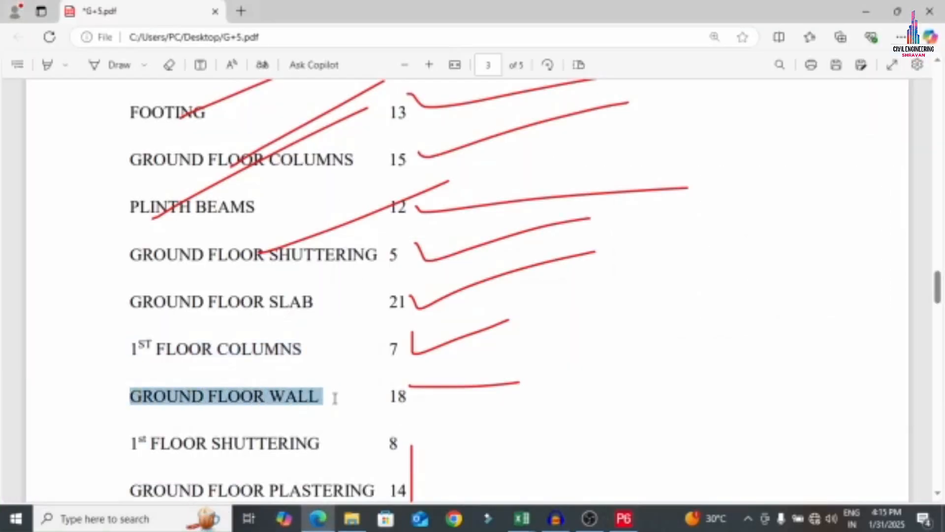
click(623, 519)
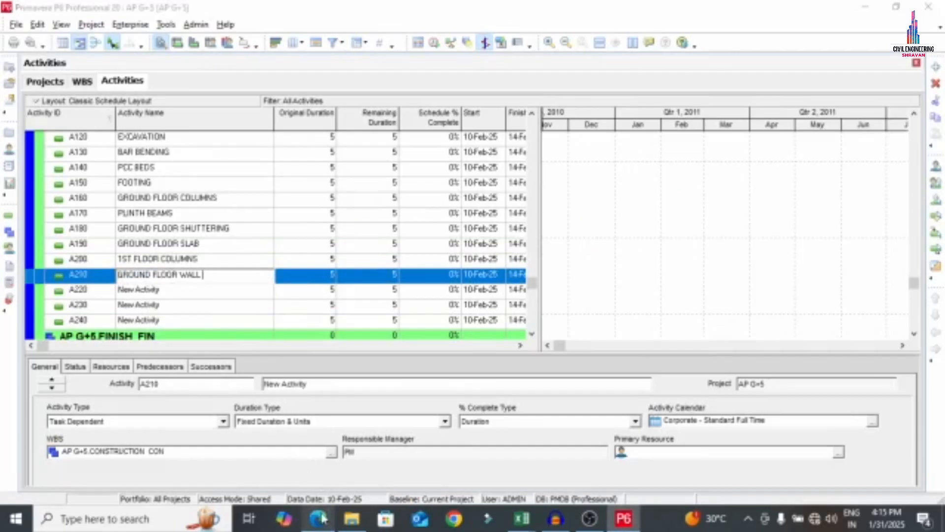
click(317, 518)
Name activity A220 1 FLOOR SHUTTERING, prefixing the copied FLOOR SHUTTERING with 1
scroll(155, 408, down, 2)
drag(151, 376, 319, 382)
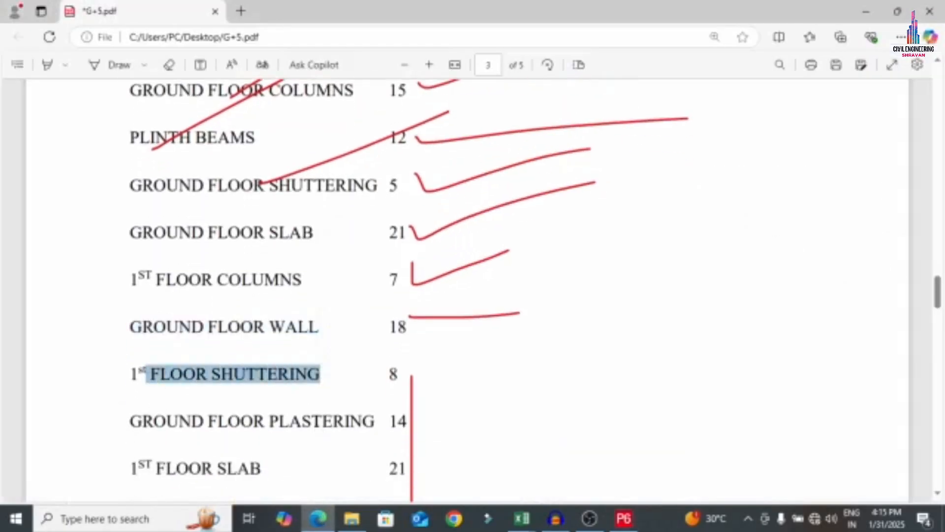
click(623, 518)
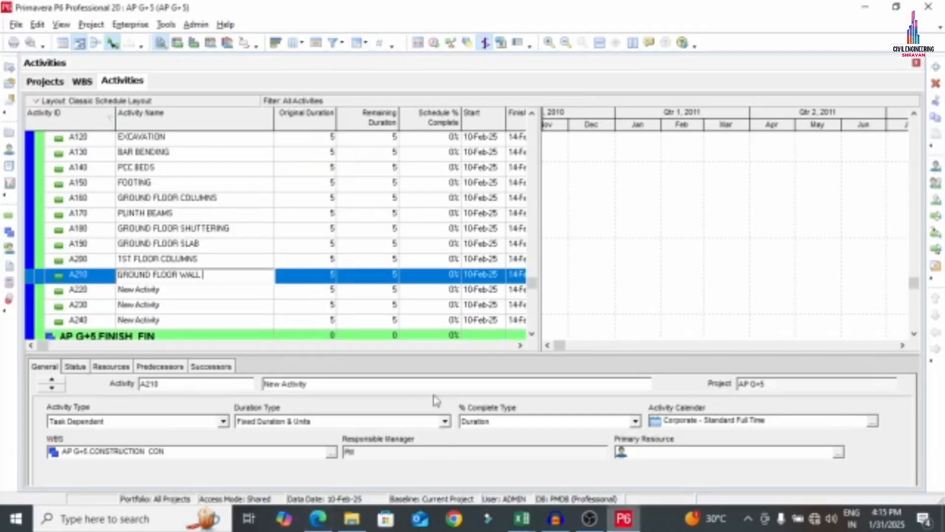
click(176, 296)
click(176, 296)
key(BackSpace)
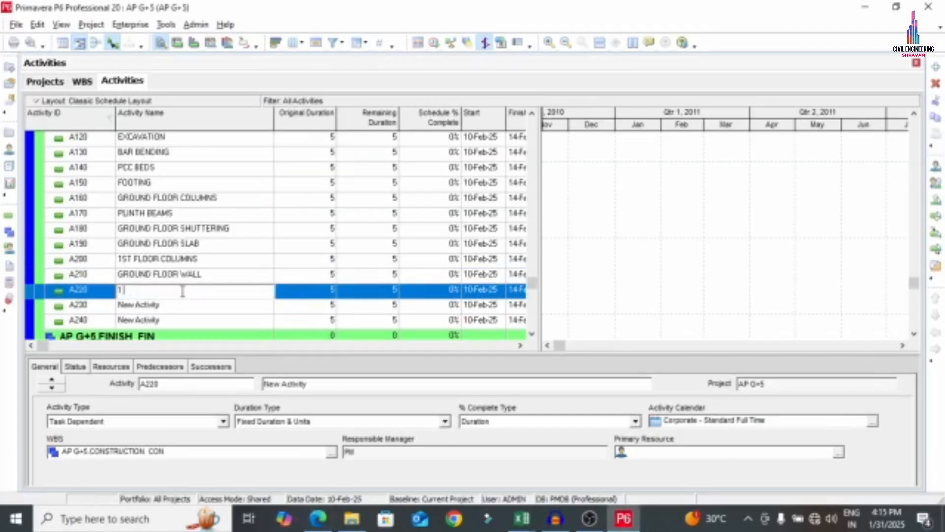
text(1)
key(ctrl+v)
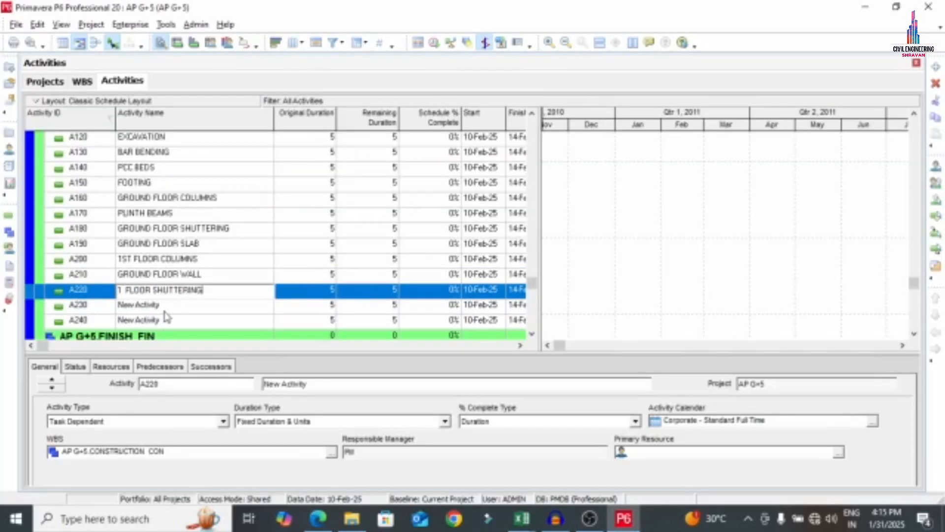
Name activity A230 GROUND FLOOR PLASTERING from the PDF list
key(alt+Tab)
drag(129, 283, 370, 299)
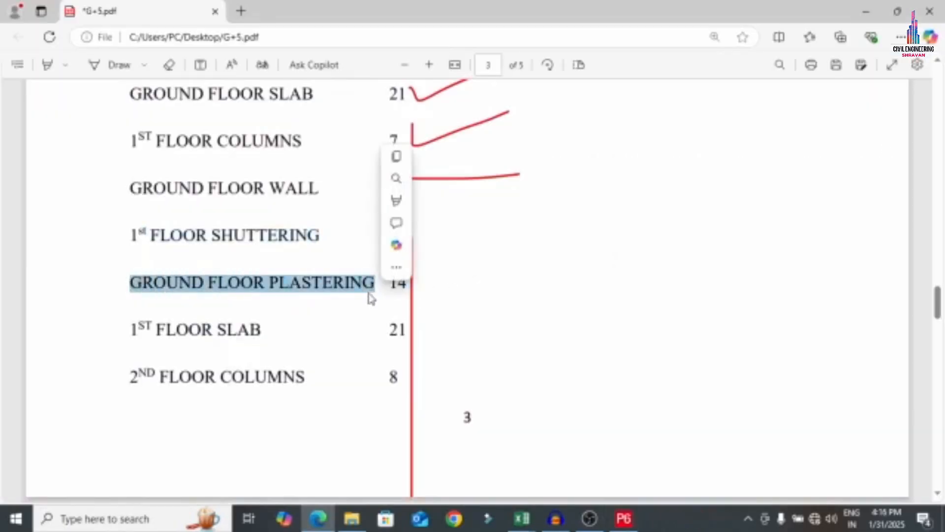
key(ctrl+c)
key(alt+Tab)
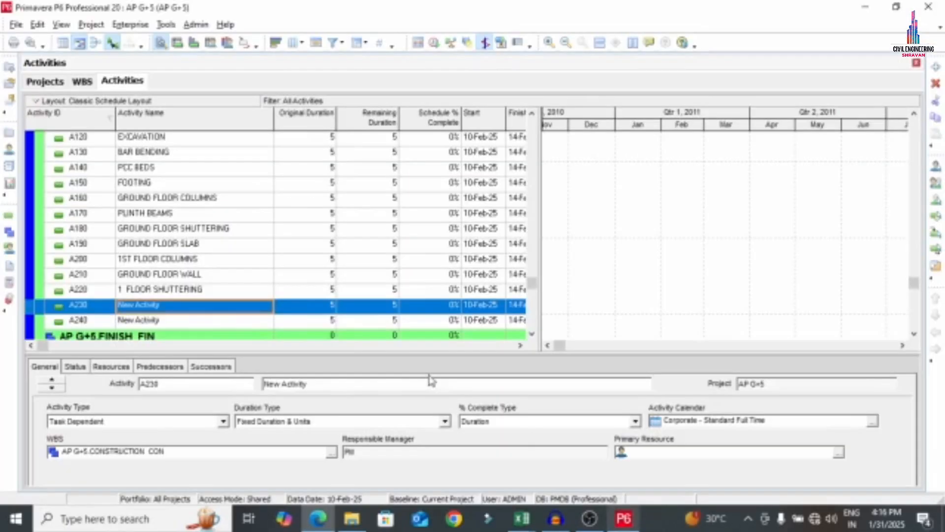
click(185, 305)
key(ctrl+v)
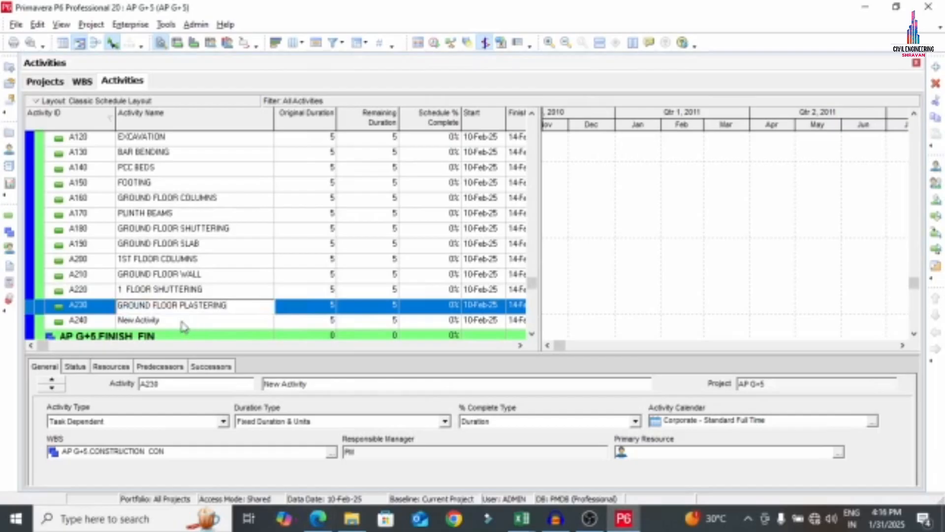
click(183, 322)
Name activity A240 1 FLOOR SLAB
click(318, 518)
scroll(320, 443, down, 1)
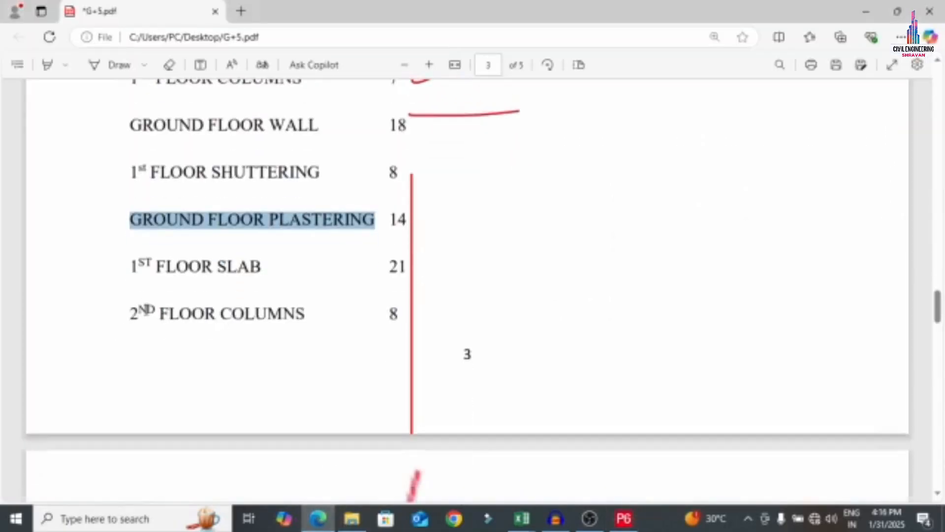
drag(156, 261, 262, 264)
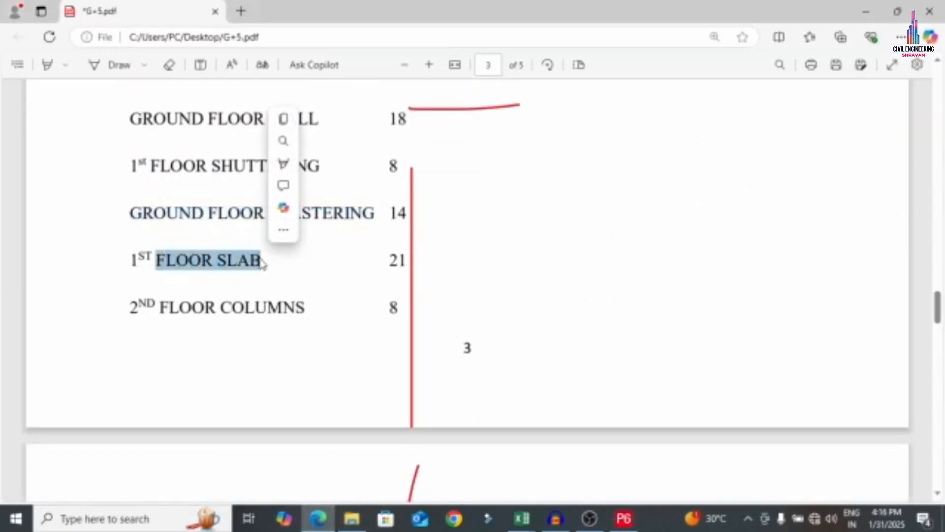
key(ctrl+c)
click(624, 519)
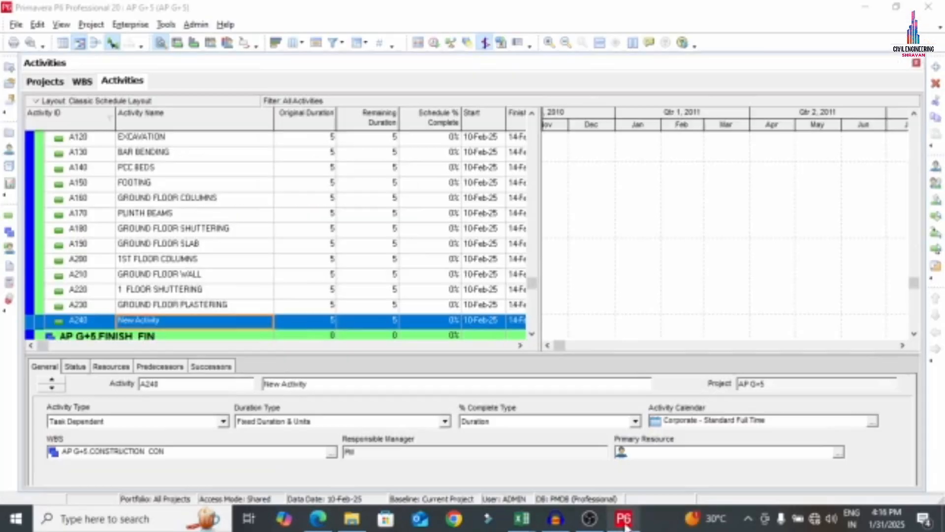
click(204, 323)
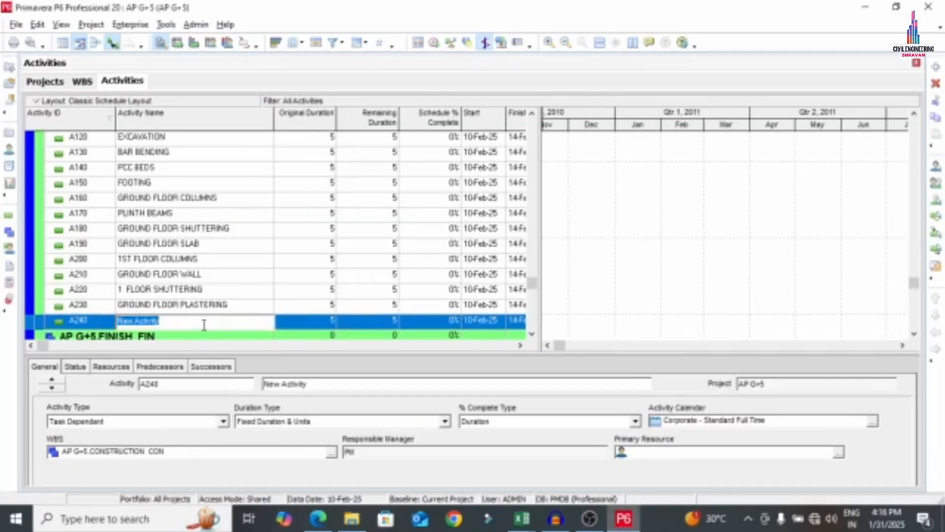
text(1)
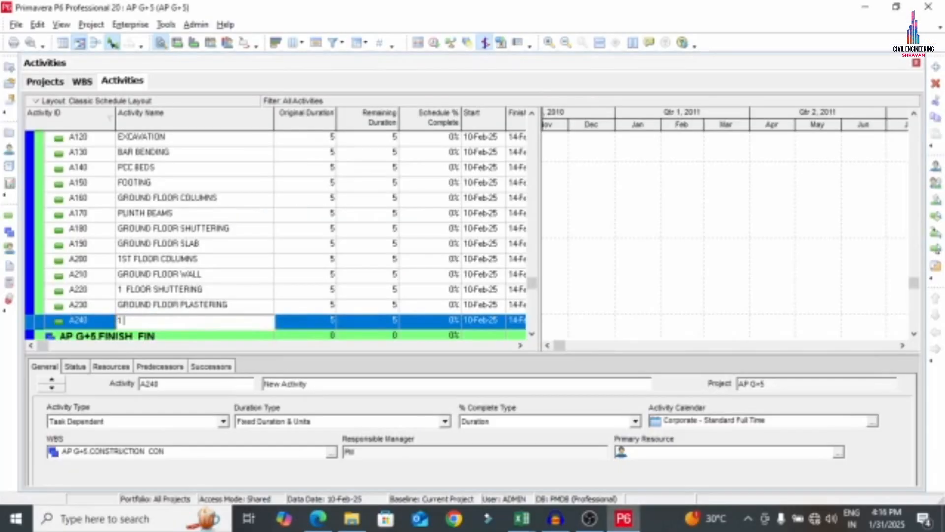
text(N FLOOR SLAB)
key(Return)
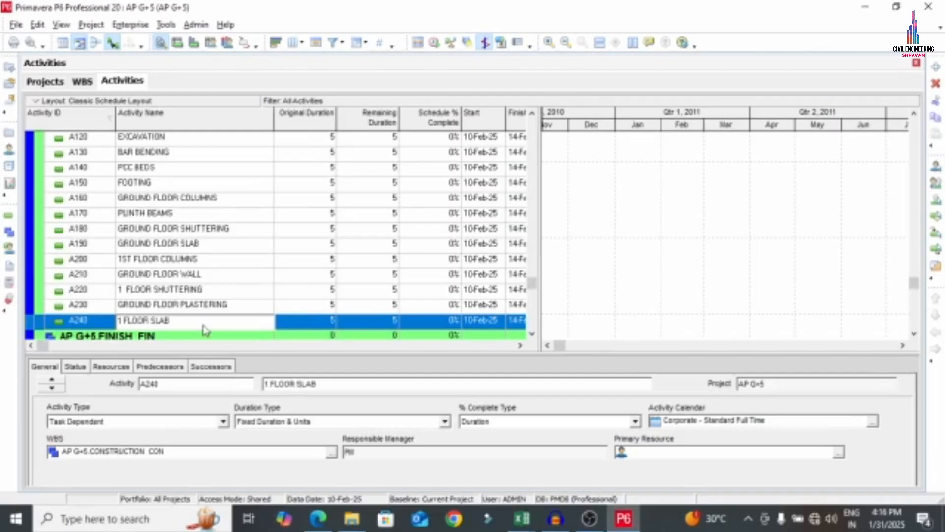
scroll(152, 231, down, 1)
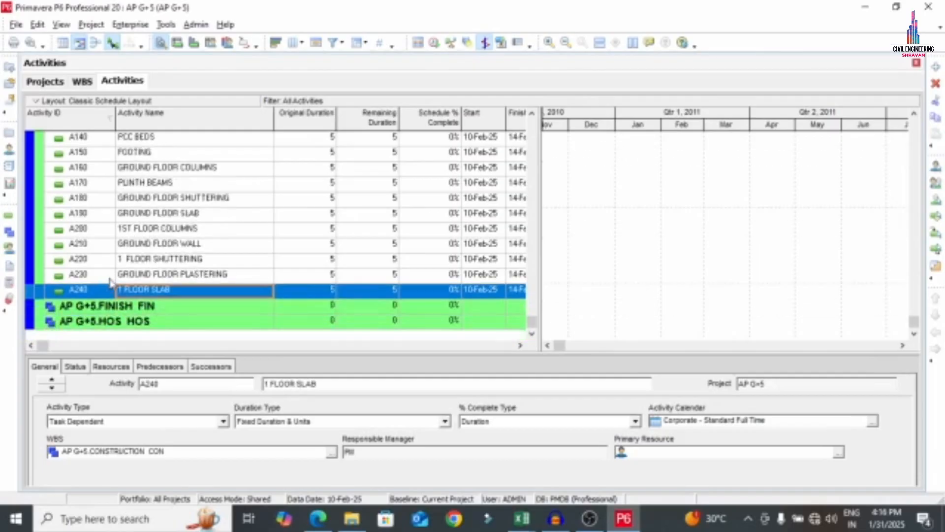
Insert five New Activity rows, A250 through A290, after A240 1 FLOOR SLAB
right_click(100, 295)
click(113, 263)
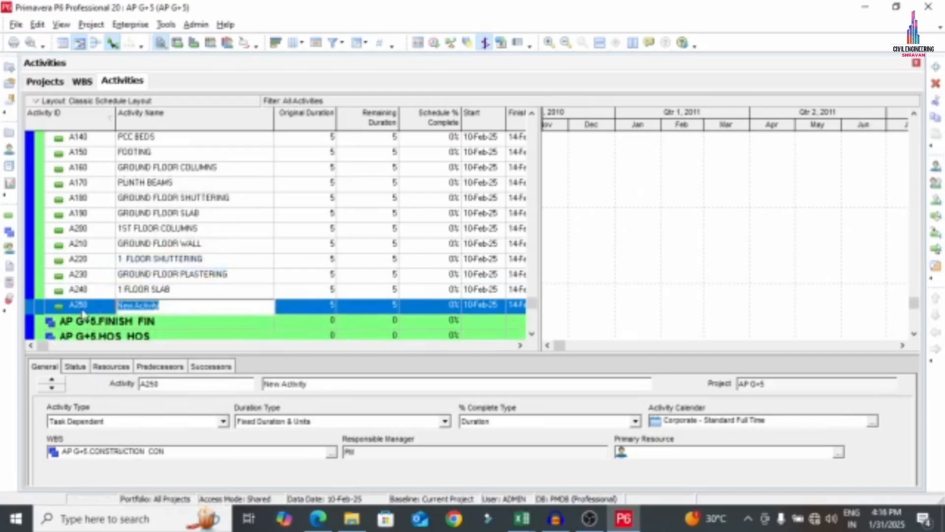
right_click(96, 306)
click(113, 264)
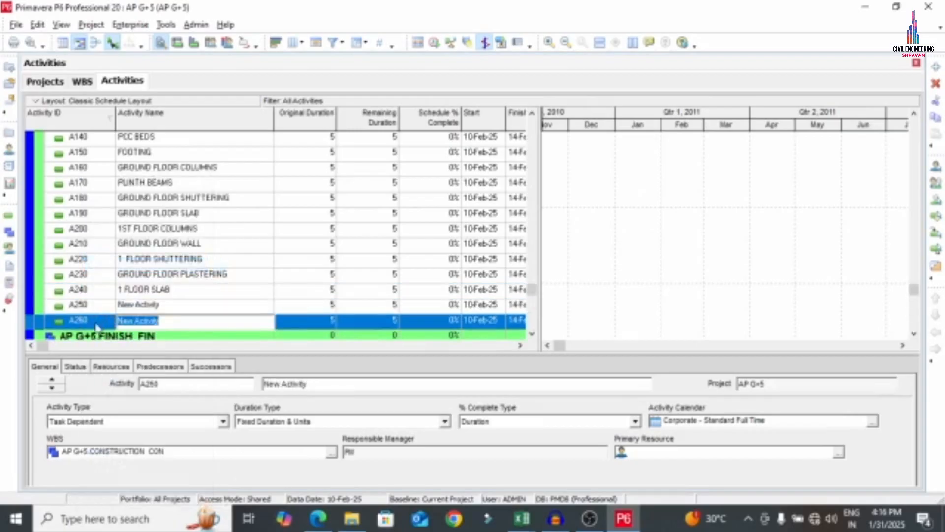
right_click(111, 320)
click(113, 264)
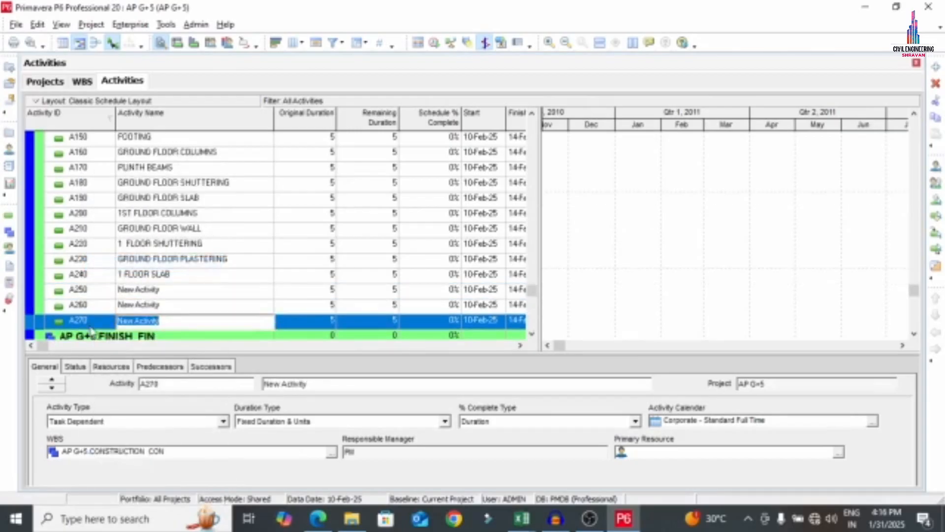
right_click(91, 330)
click(114, 264)
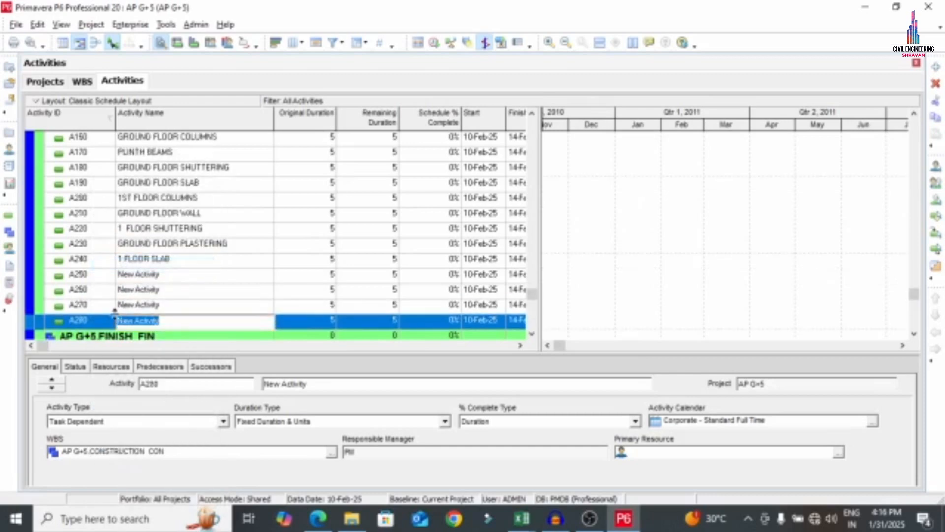
right_click(89, 328)
click(113, 265)
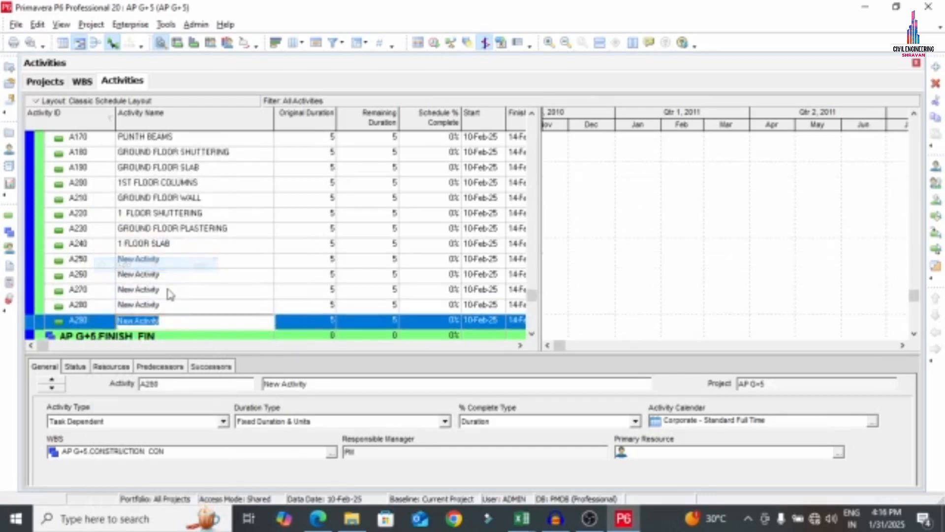
Rename activity A250 to '2 FLOOR COLUMNS', using the wording from the PDF list
click(318, 518)
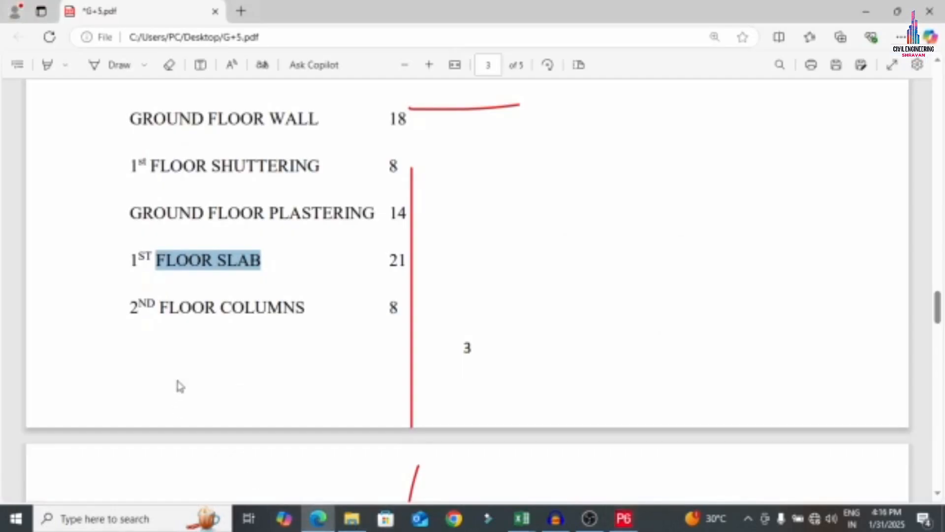
scroll(175, 375, down, 4)
drag(161, 99, 302, 102)
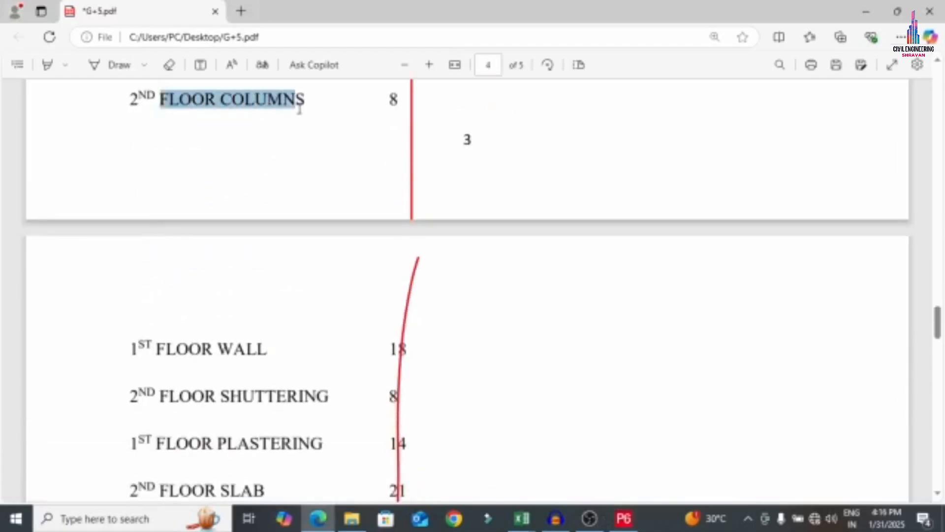
key(ctrl+c)
key(alt+Tab)
click(161, 262)
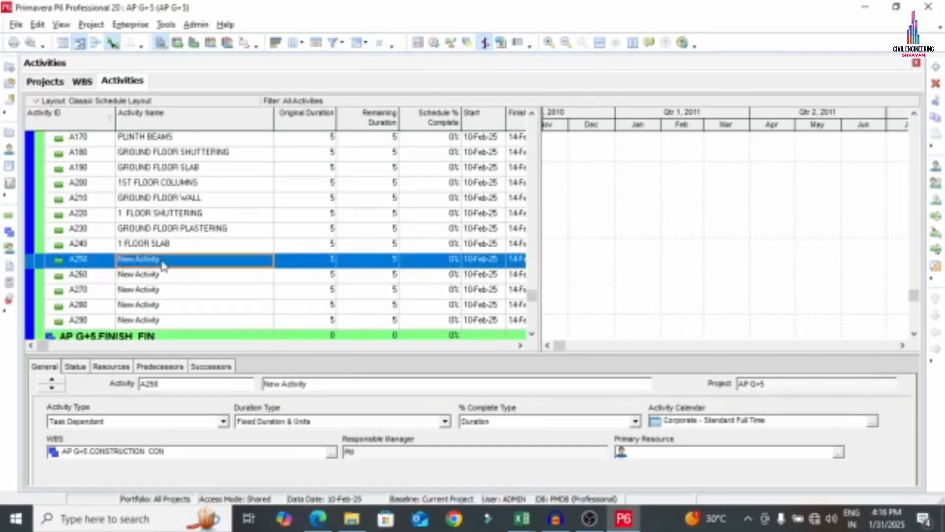
text(2)
text(FLOOR COLUMNS)
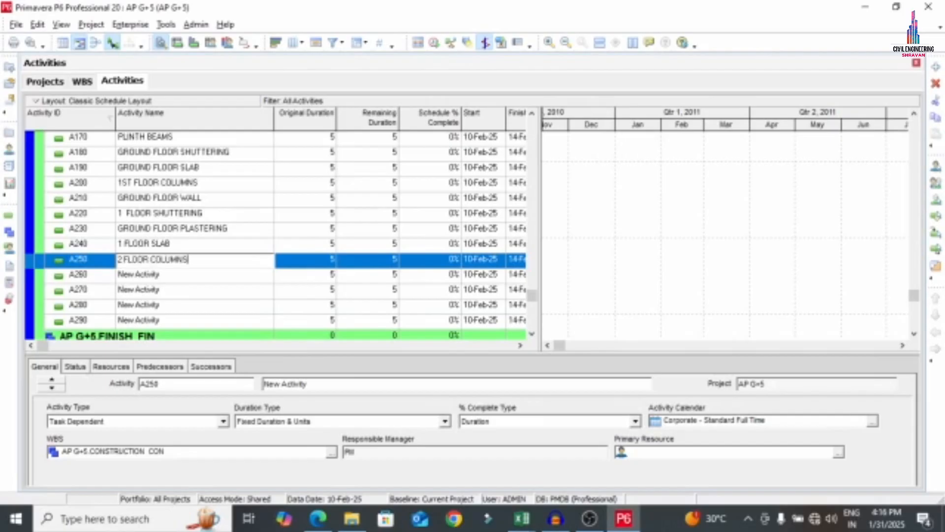
click(161, 260)
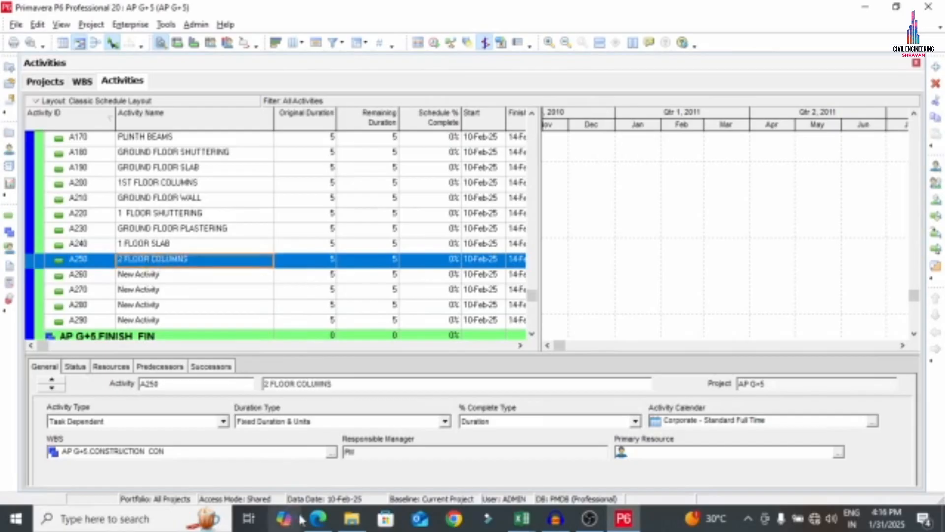
Rename activity A260 to '1 FLOOR WALL'
click(317, 518)
scroll(203, 287, down, 3)
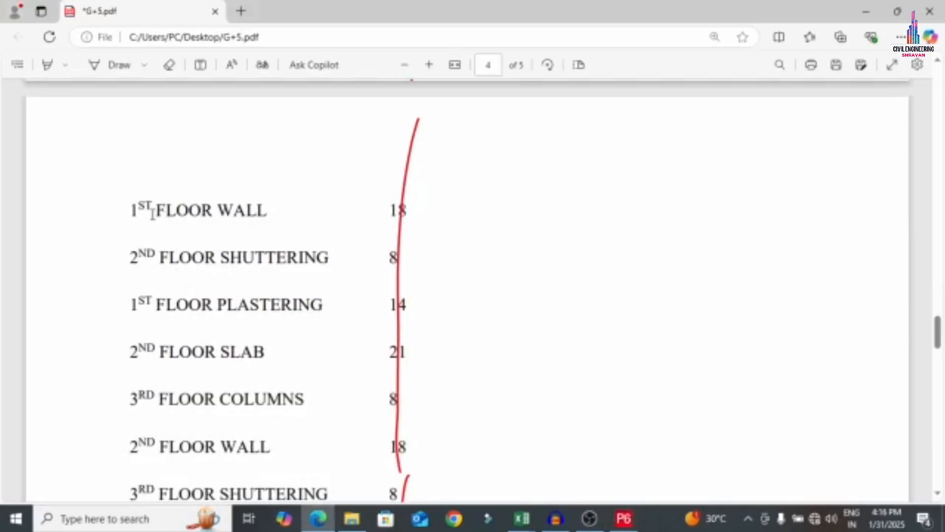
drag(176, 210, 276, 208)
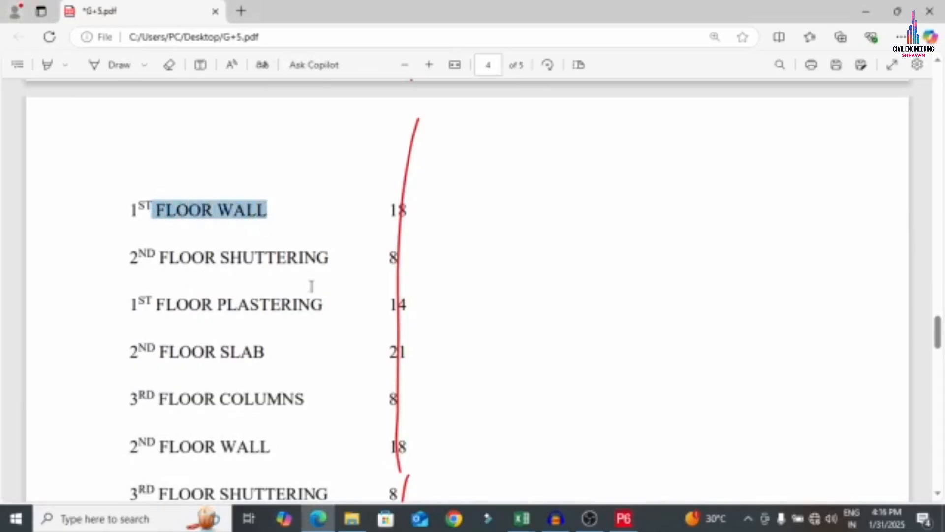
click(624, 518)
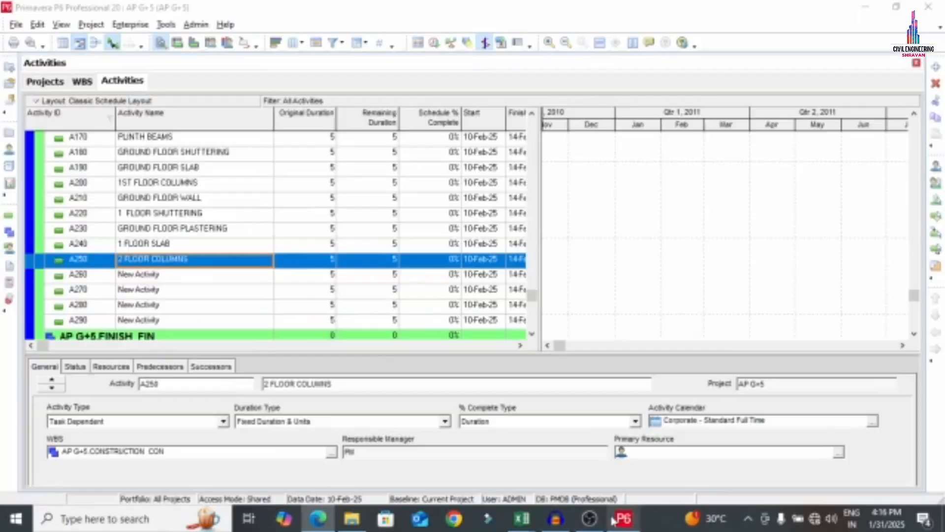
double_click(191, 276)
text(1)
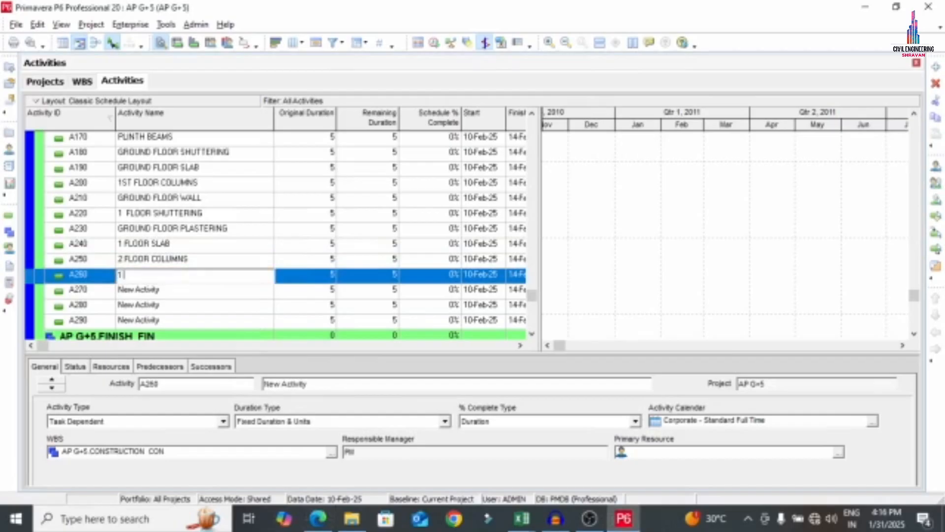
text( FLOOR WALL)
double_click(170, 293)
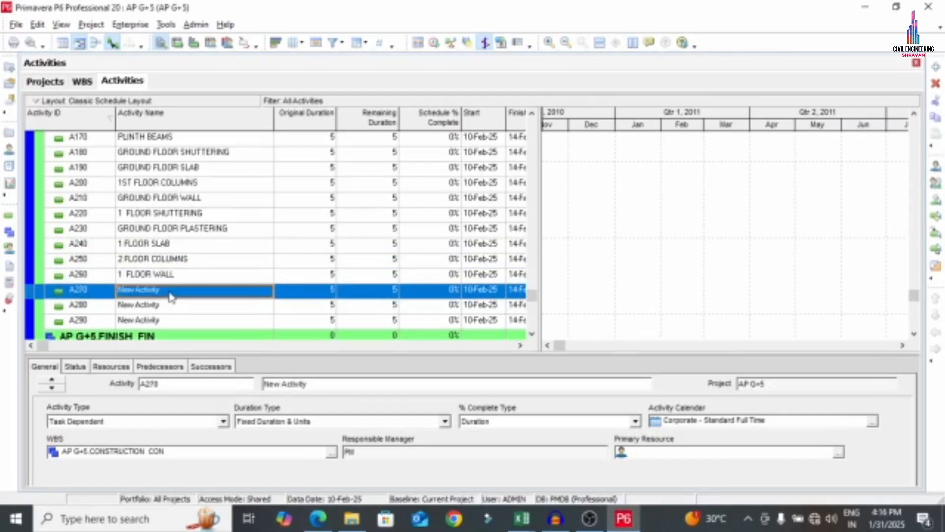
Rename activity A270 to '2 FLOOR SHUTTERING', pasting the wording from the PDF
click(317, 518)
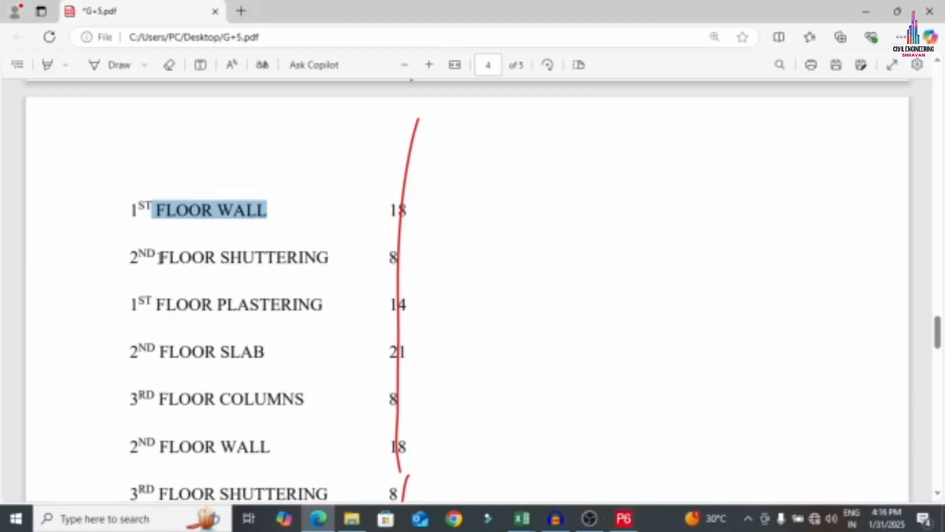
drag(160, 258, 334, 259)
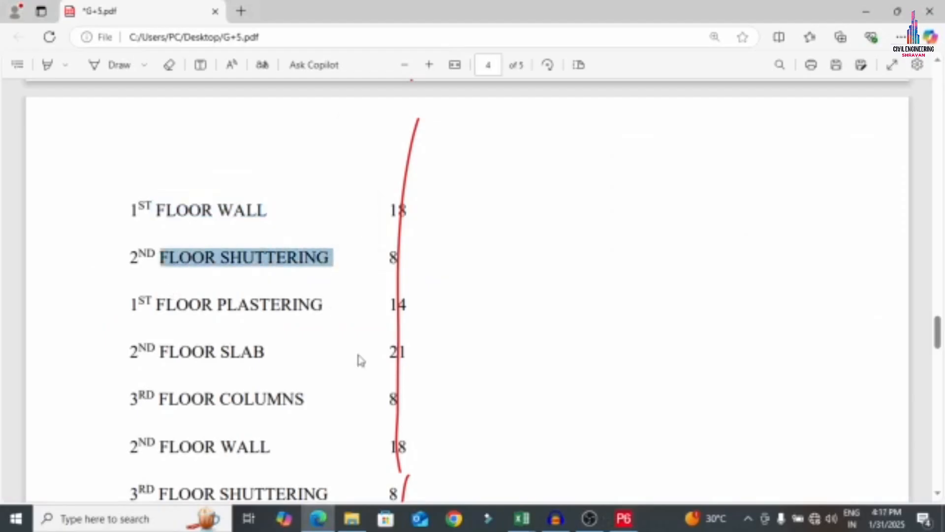
click(624, 518)
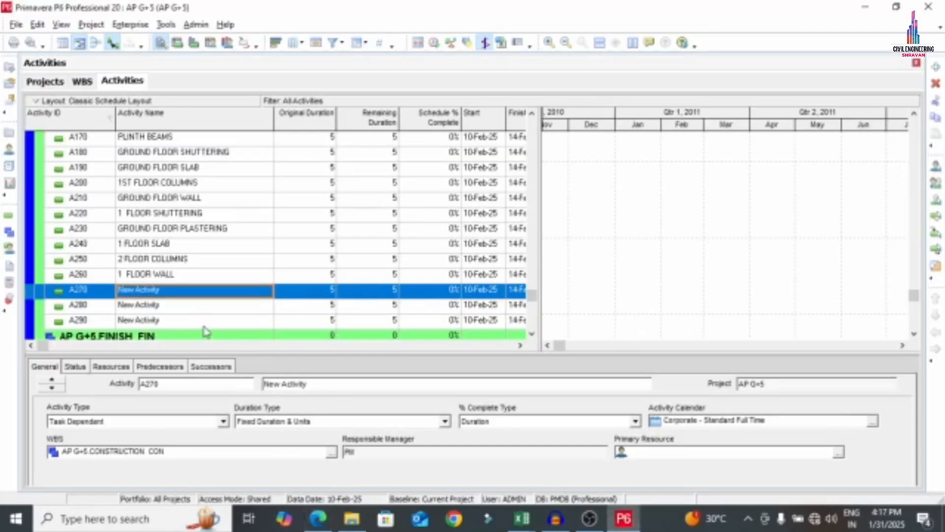
click(174, 294)
text(2)
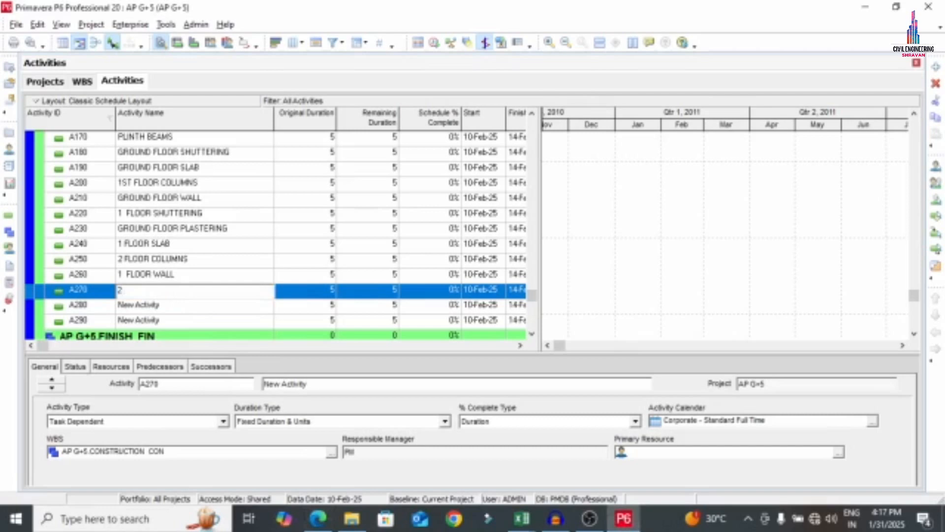
key(ctrl+v)
key(Return)
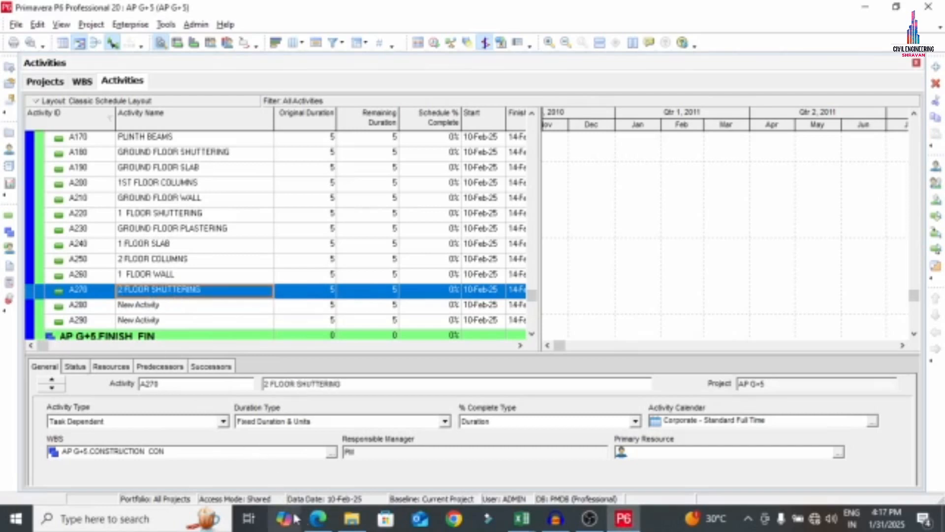
Rename activity A280 to '1 FLOOR PLASTERING', pasting the wording from the PDF
click(318, 518)
drag(162, 305, 324, 306)
key(ctrl+c)
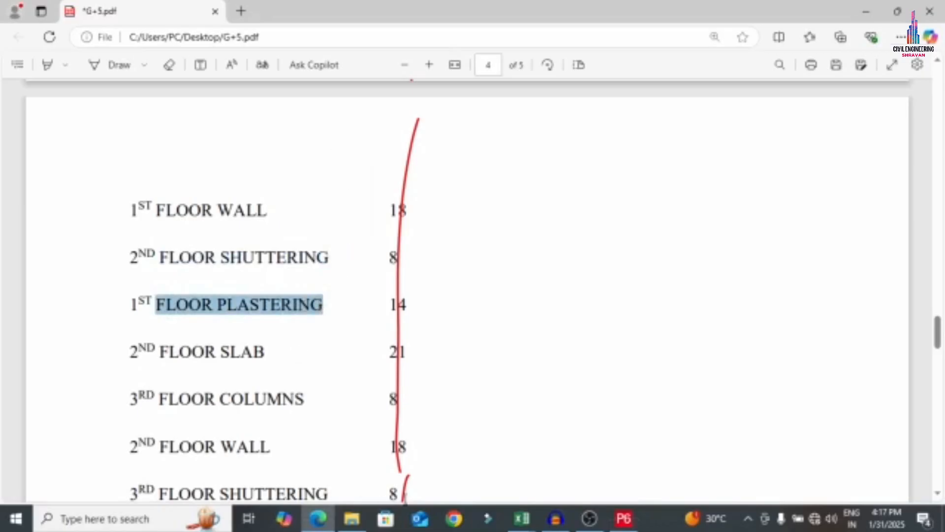
click(624, 518)
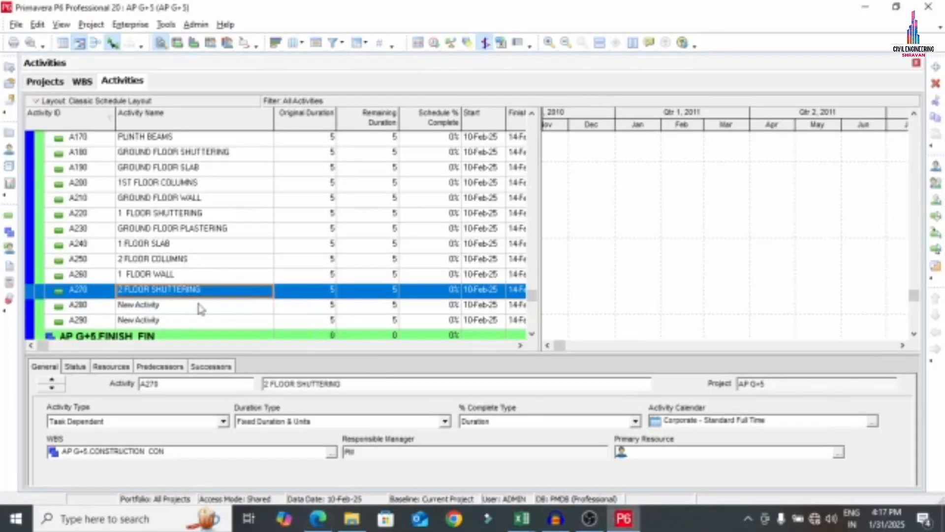
click(201, 309)
click(201, 310)
text(1)
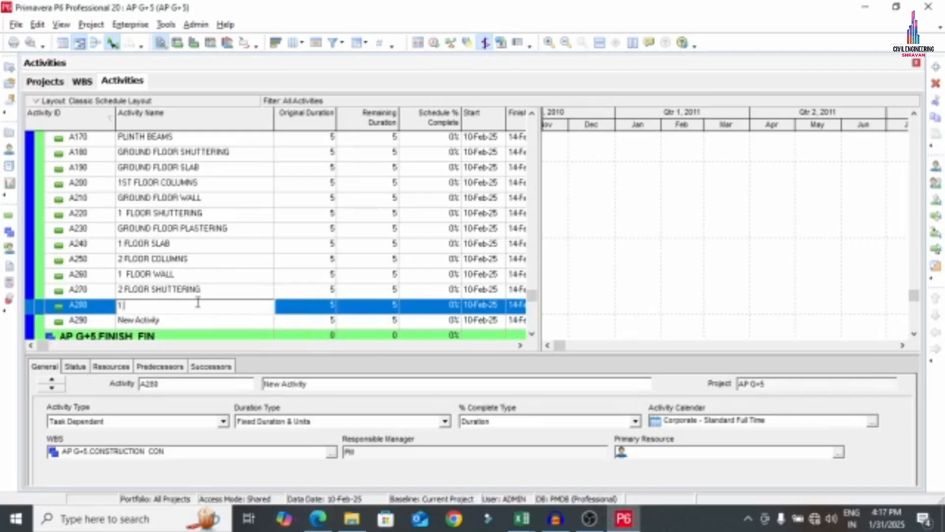
key(ctrl+v)
click(169, 319)
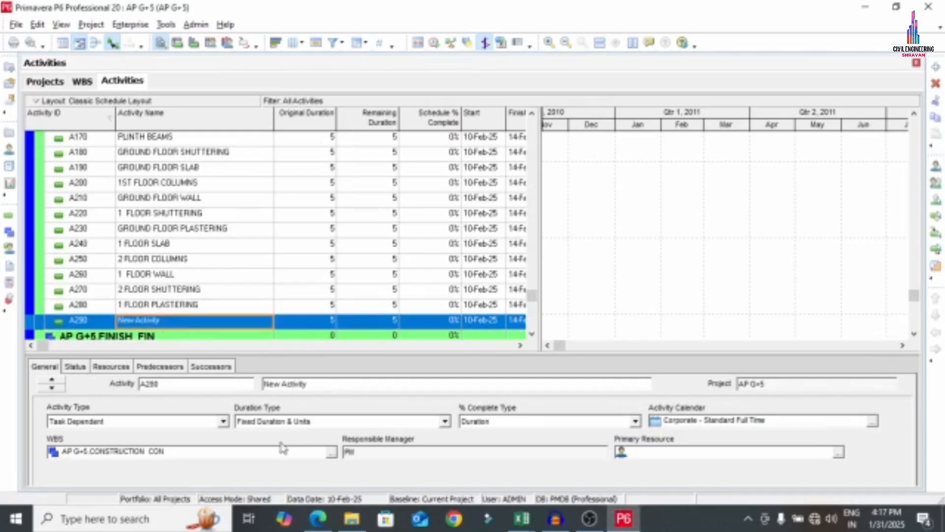
Rename activity A290 to '2 FLOOR SLAB'
click(322, 513)
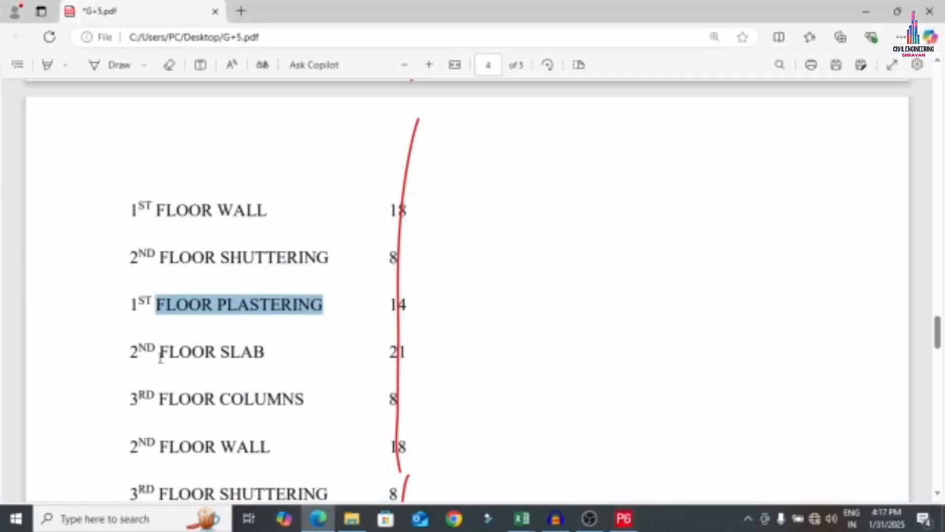
drag(160, 358, 265, 353)
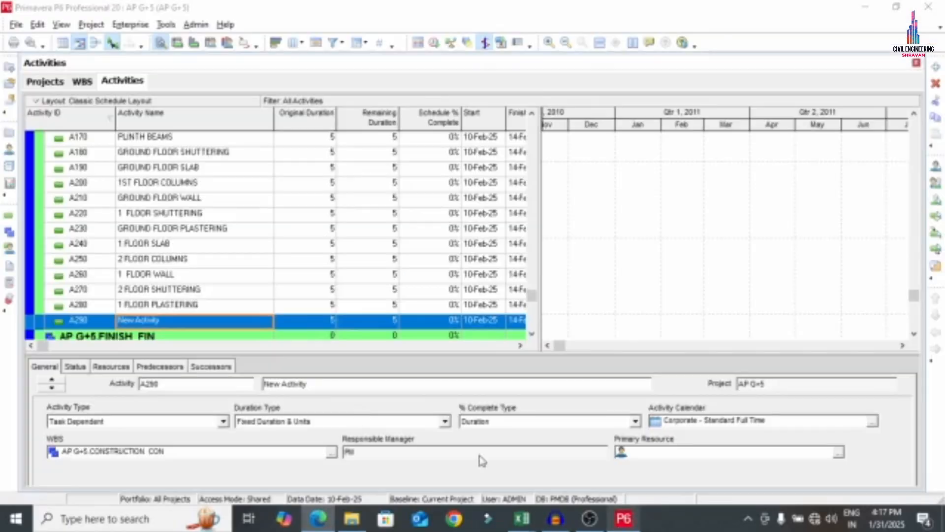
click(624, 518)
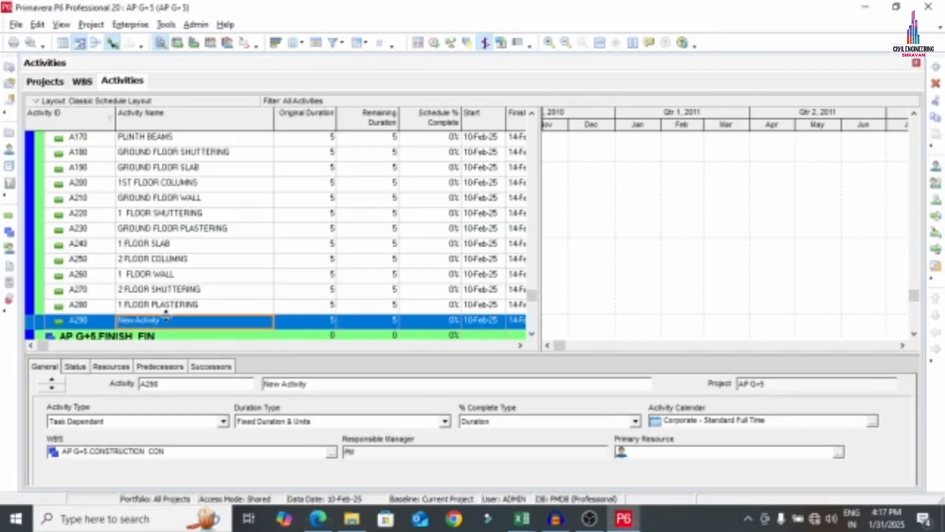
click(178, 321)
text(2 FLOOR SLAB)
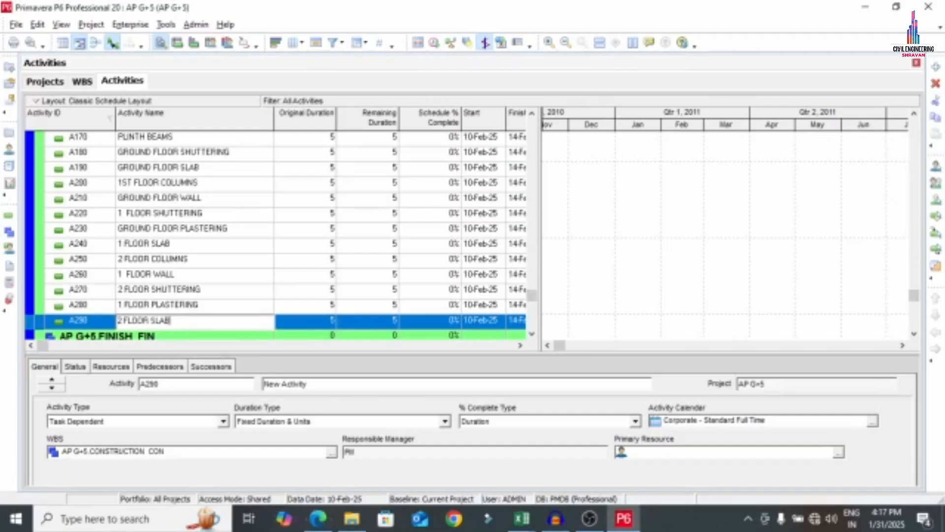
key(Return)
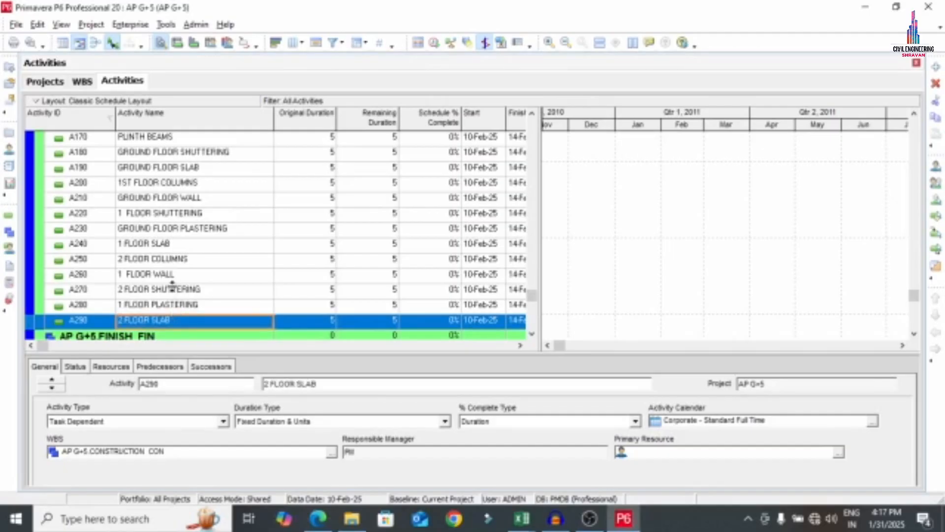
Insert ten 'New Activity' rows, A300 through A390, below 2 FLOOR SLAB
right_click(89, 308)
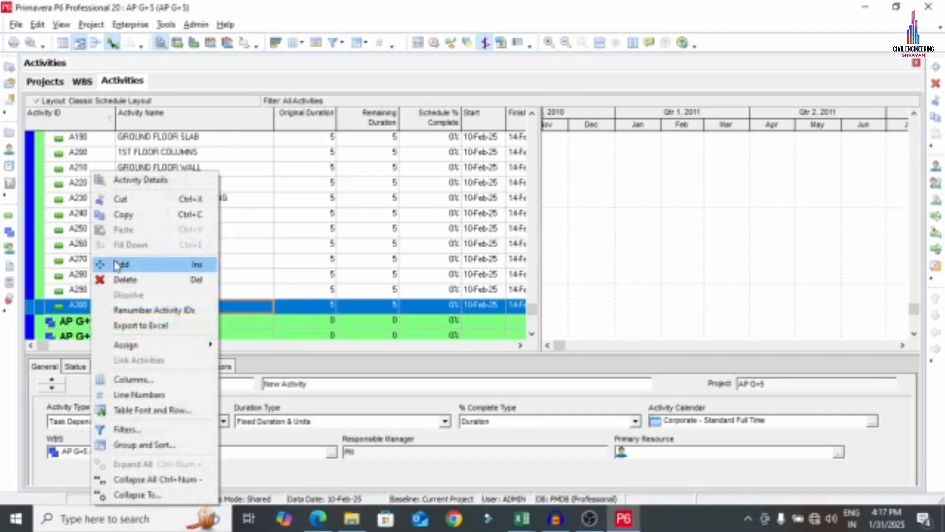
click(114, 262)
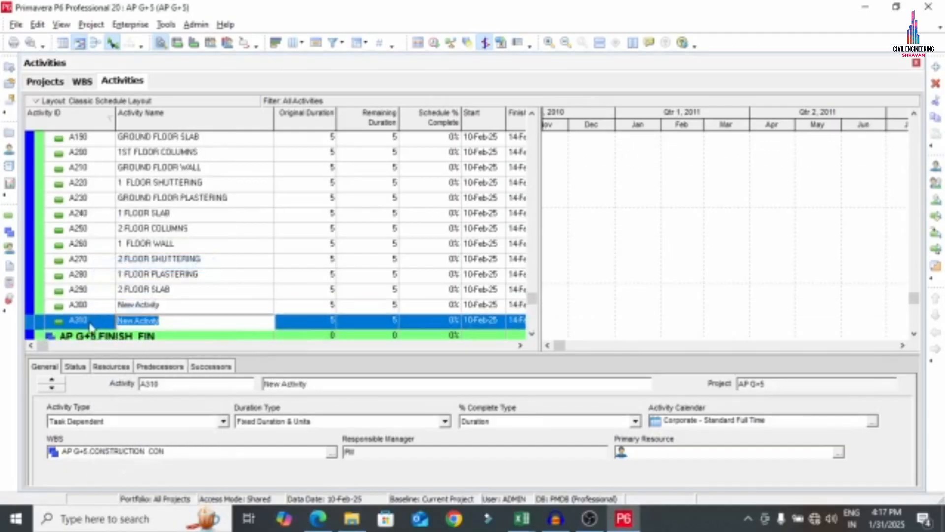
right_click(90, 325)
click(115, 264)
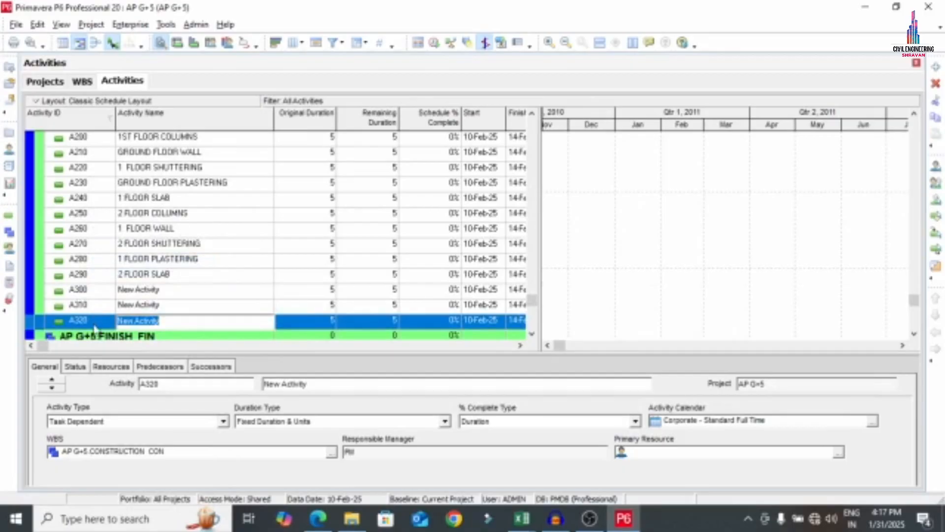
right_click(95, 328)
click(112, 262)
right_click(107, 324)
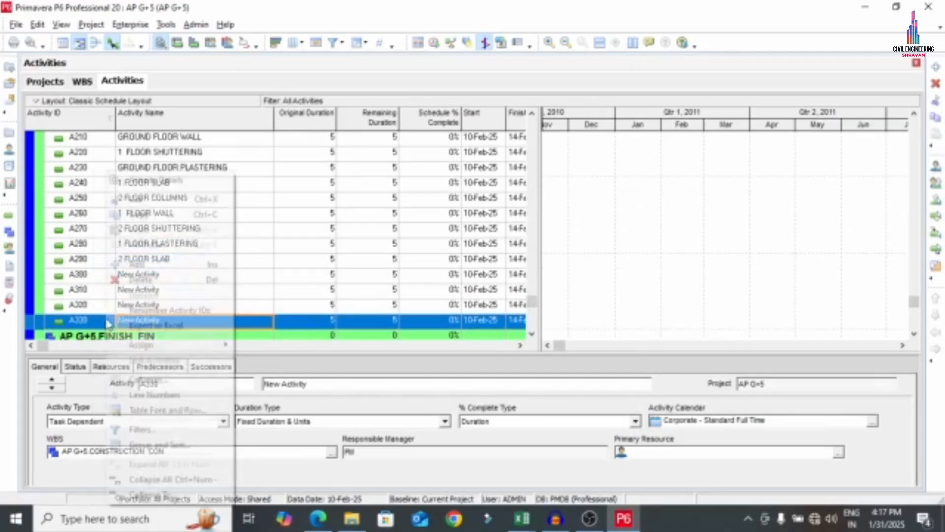
click(117, 266)
right_click(101, 325)
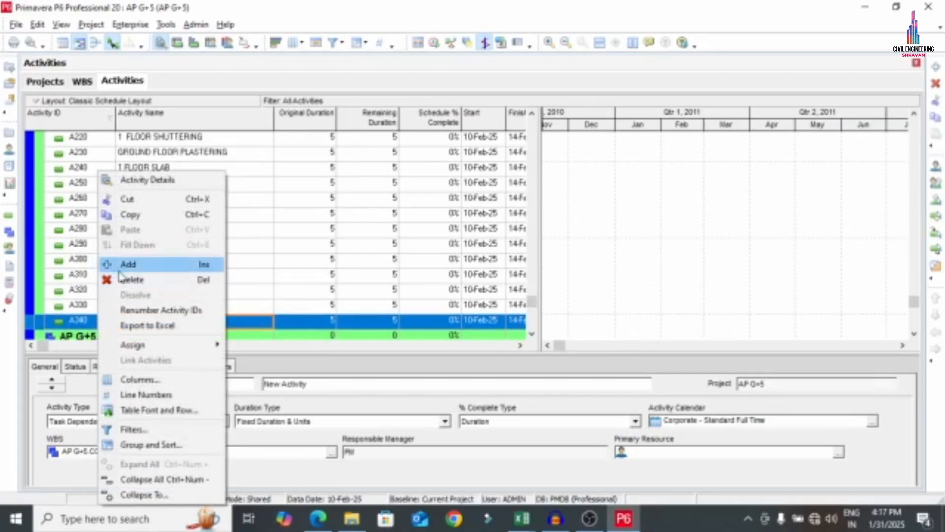
click(120, 265)
right_click(101, 322)
click(118, 265)
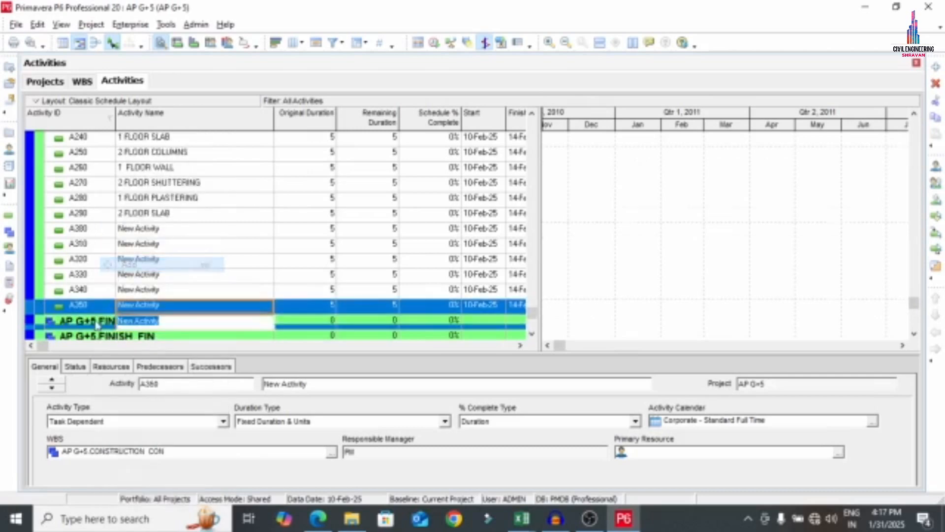
right_click(96, 322)
click(118, 264)
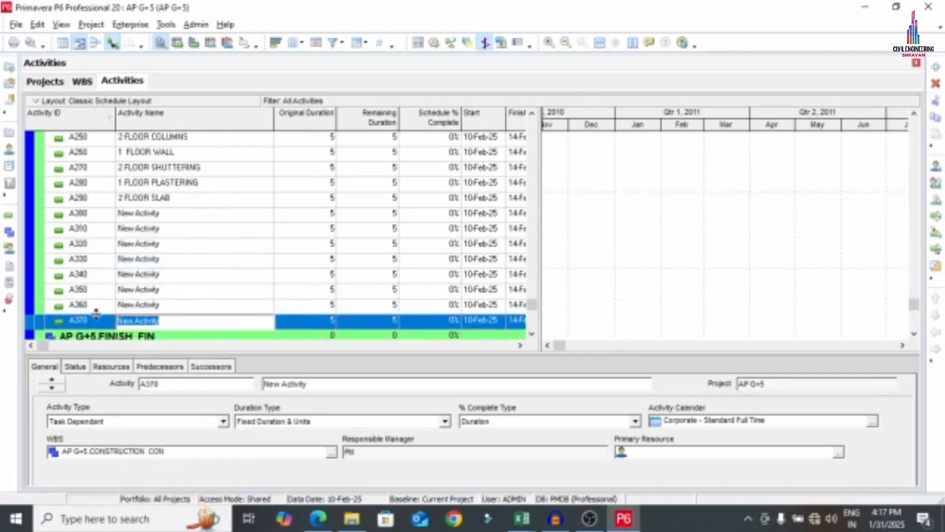
right_click(96, 318)
click(119, 265)
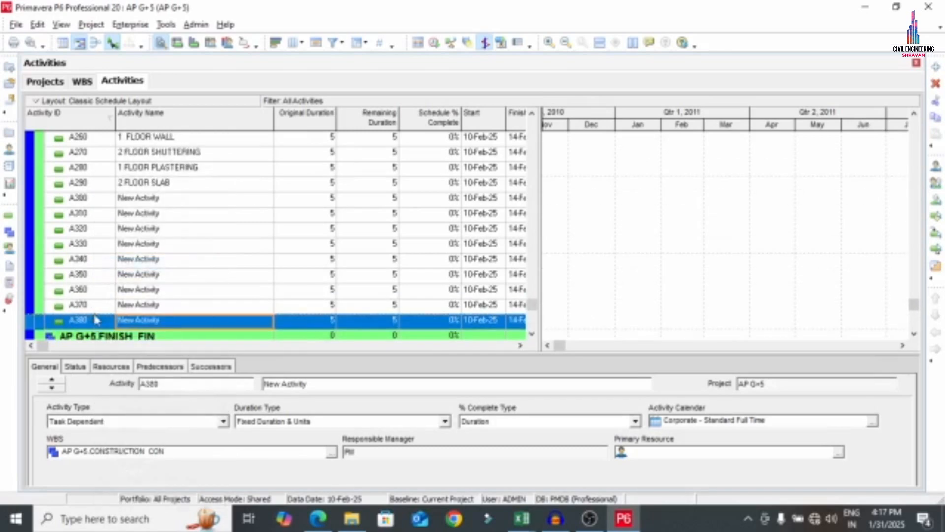
right_click(95, 320)
click(119, 264)
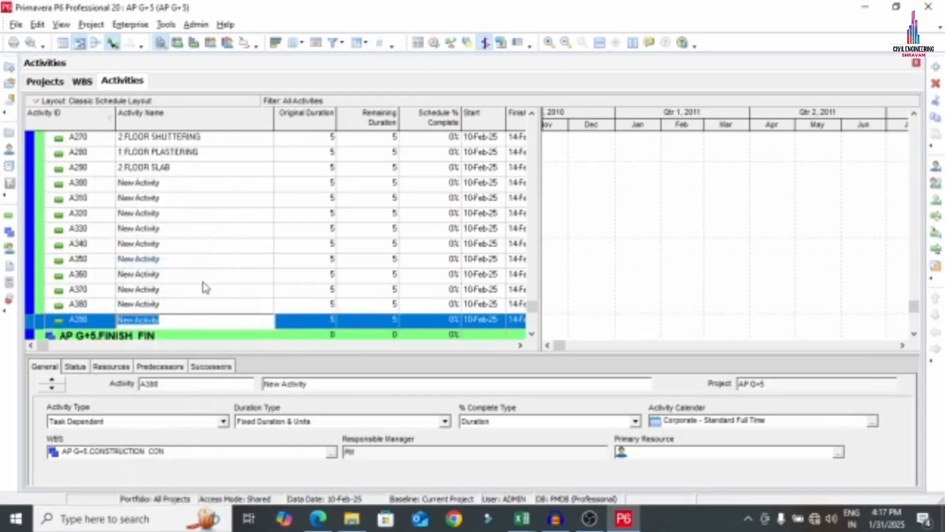
Name activity A300 '3 FLOOR COLUMNS' using the wording from the PDF list
click(317, 518)
scroll(203, 338, down, 5)
scroll(163, 138, up, 2)
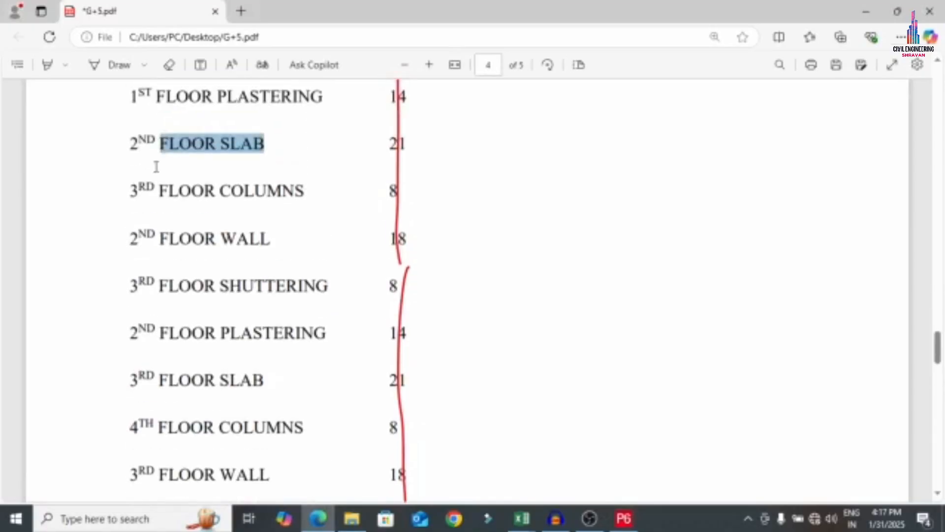
drag(148, 191, 303, 196)
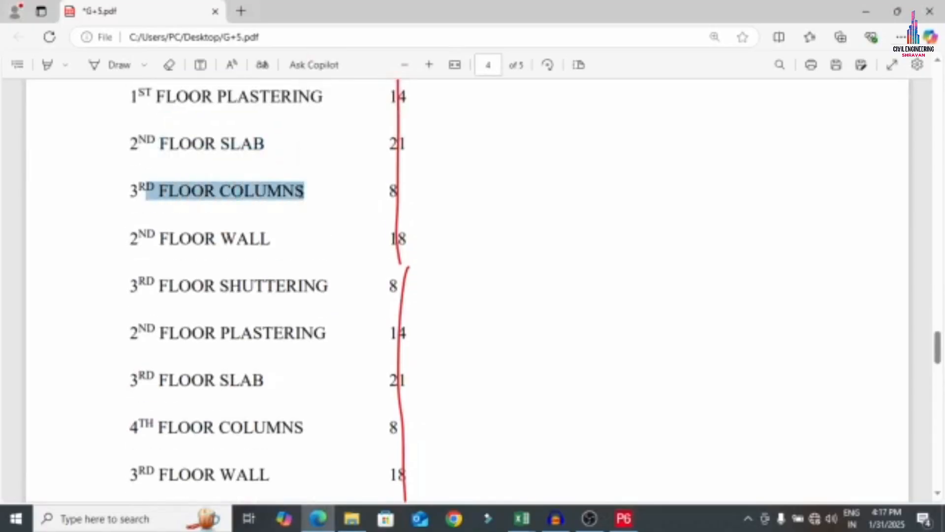
key(alt+Tab)
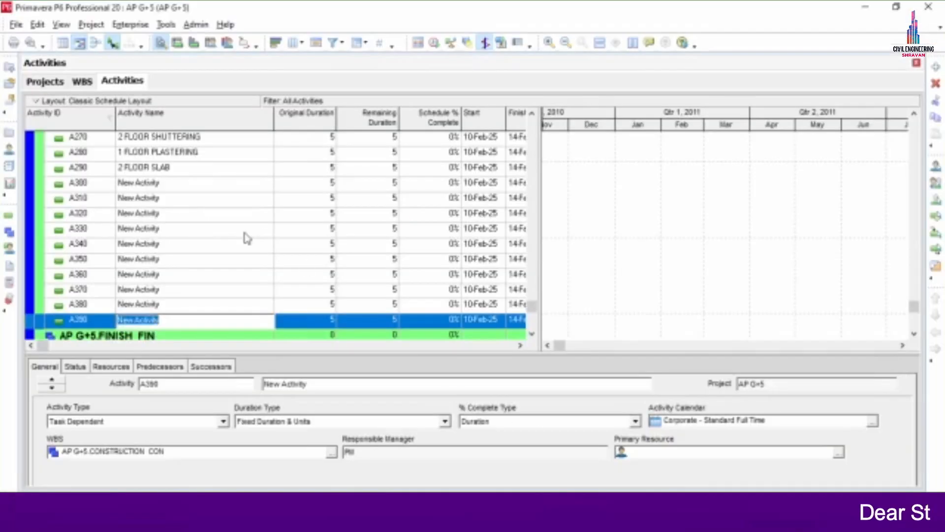
click(167, 187)
key(ctrl+v)
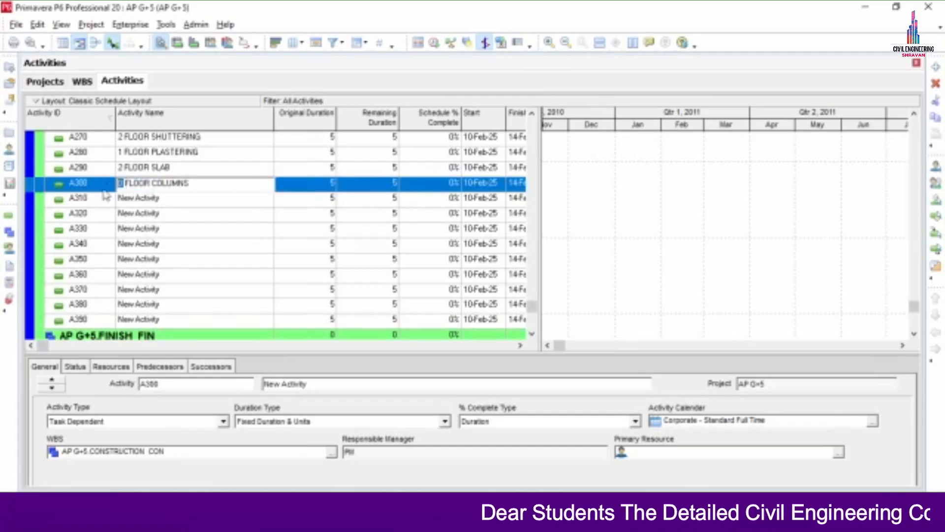
text(3)
click(214, 229)
Name activity A310 '2 FLOOR WALL', pasting the wording from the PDF
key(alt+Tab)
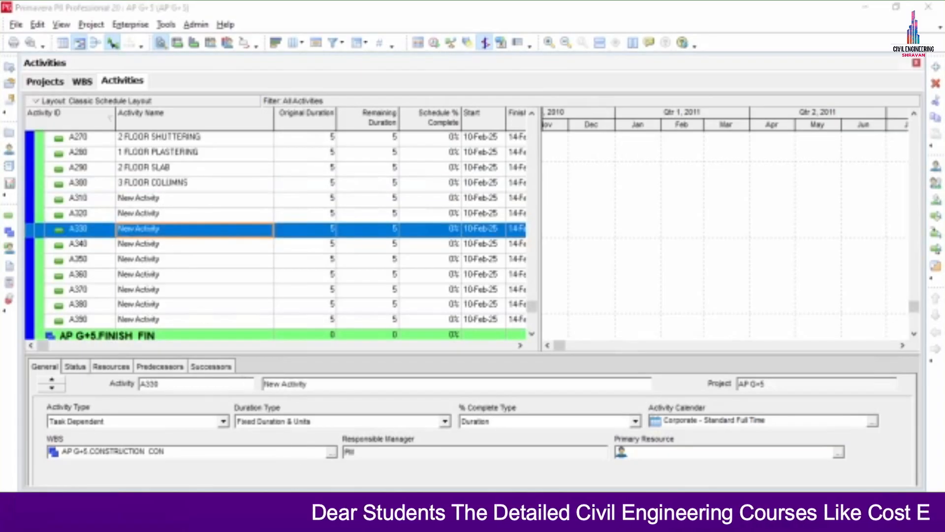
drag(160, 239, 274, 238)
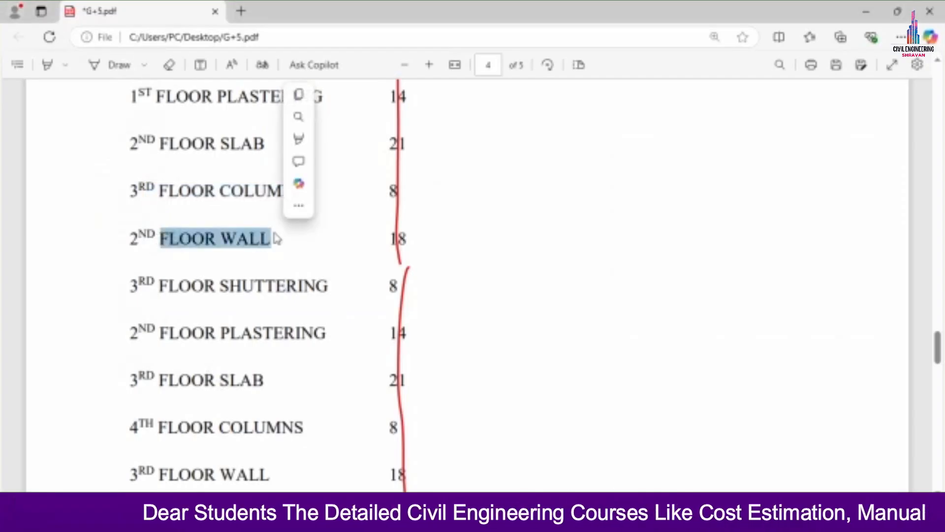
key(ctrl+c)
key(alt+Tab)
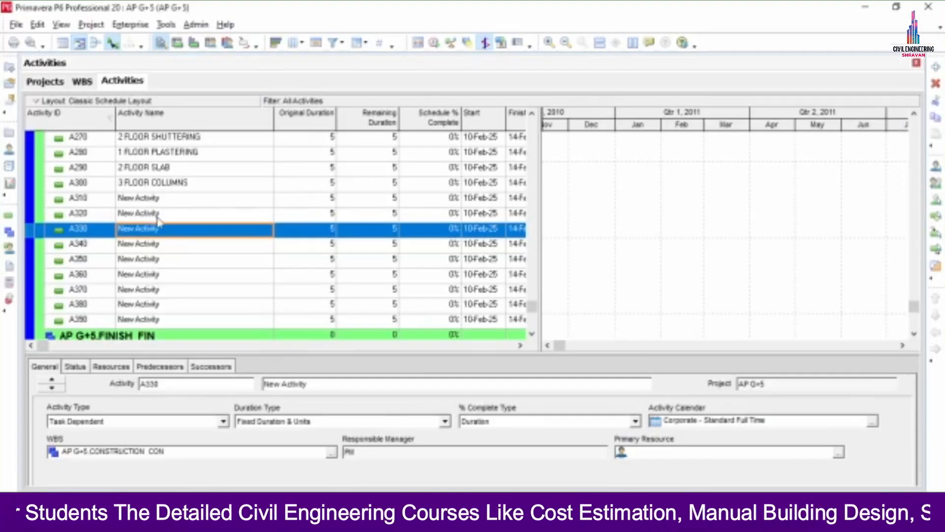
click(169, 198)
click(169, 198)
text(2)
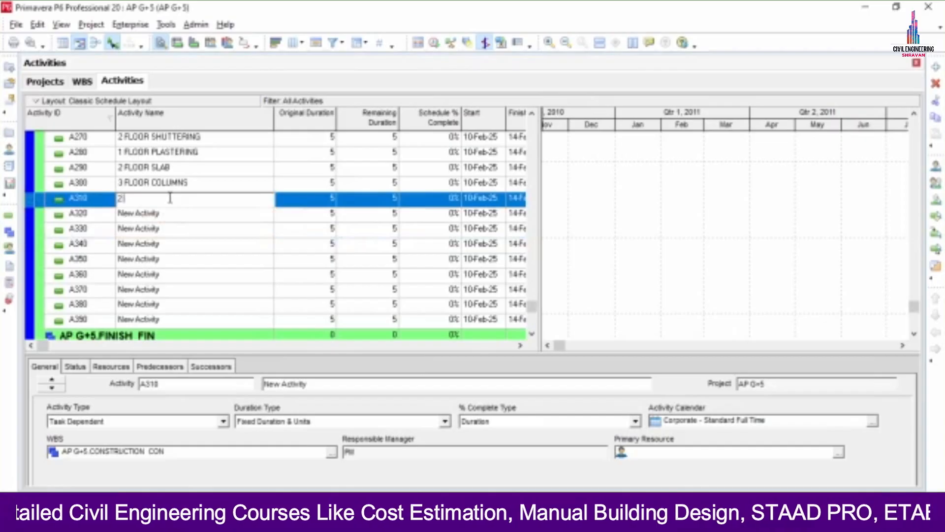
key(ctrl+v)
click(168, 217)
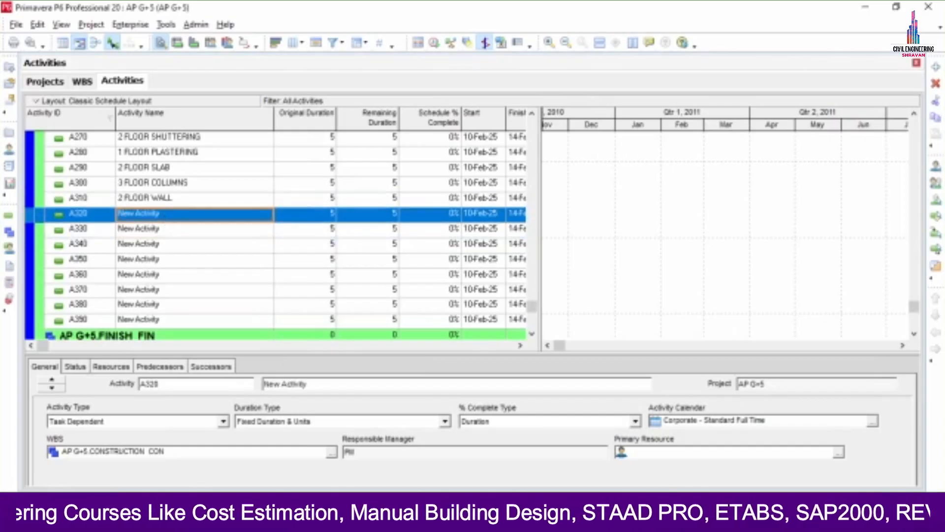
Name activity A320 '3 FLOOR SHUTTERING', pasting the wording from the PDF
key(alt+Tab)
drag(160, 285, 323, 305)
key(ctrl+c)
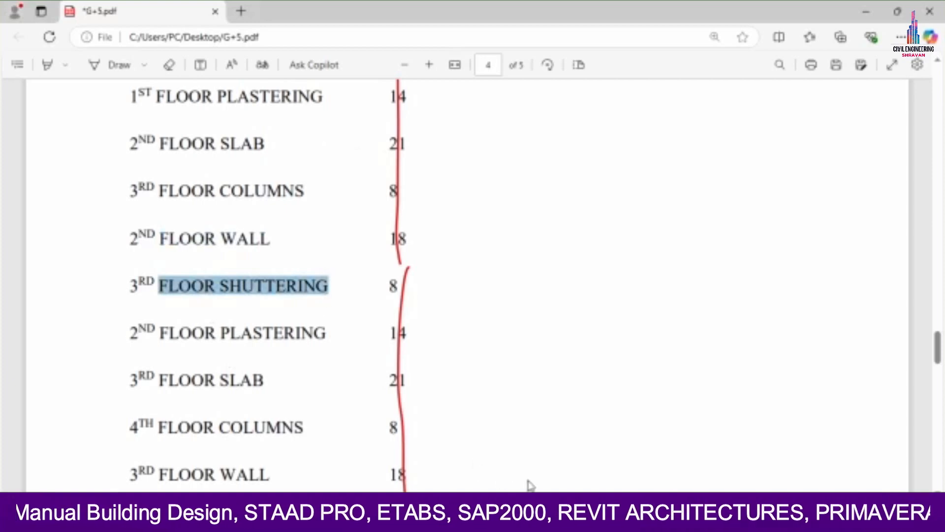
click(624, 512)
click(173, 215)
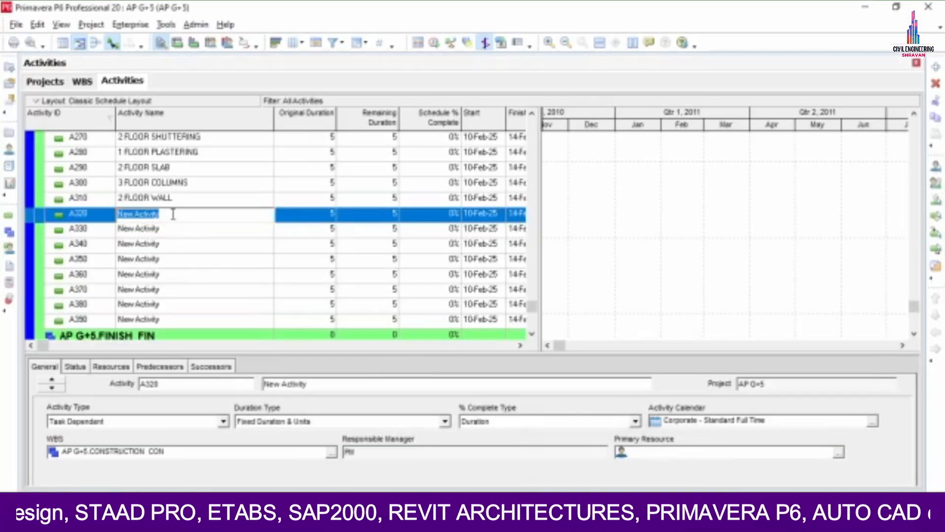
text(3)
key(ctrl+v)
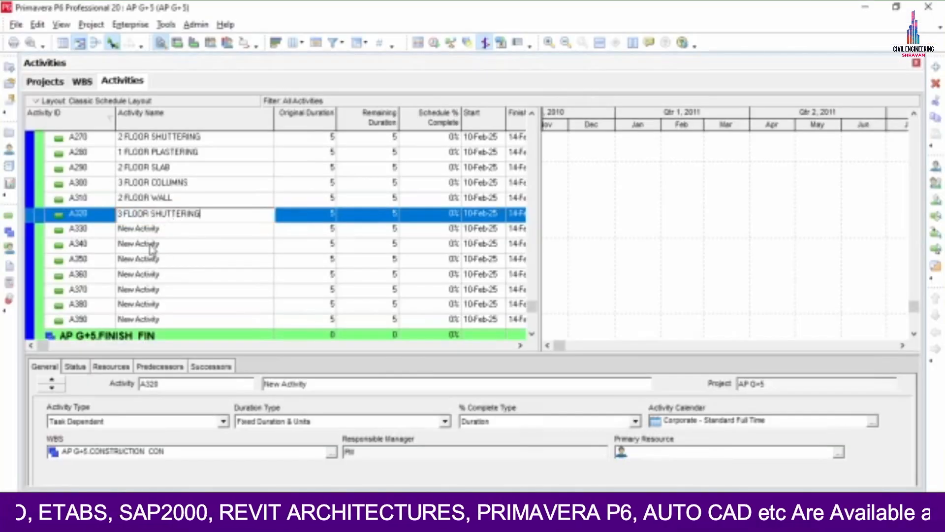
key(Return)
Name activity A330 '2 FLOOR PLASTERING', pasting the wording from the PDF
click(173, 229)
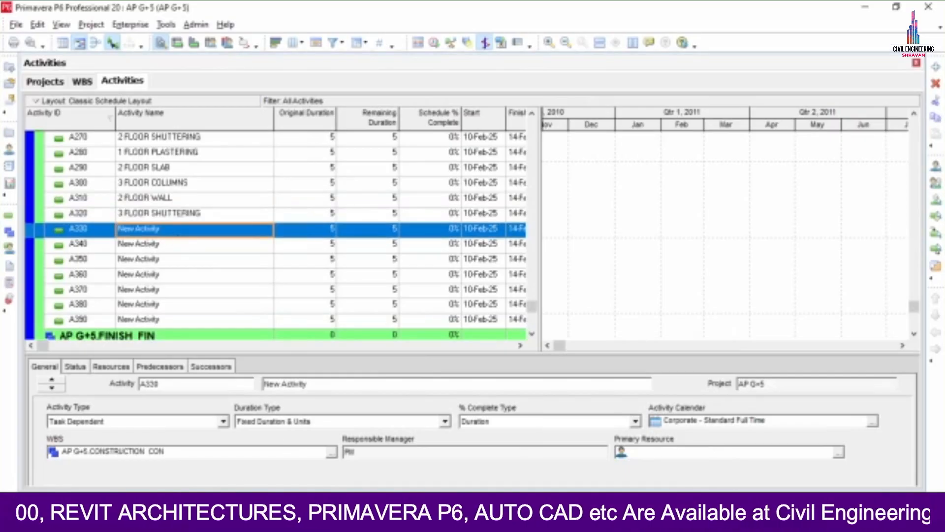
key(alt+Tab)
drag(161, 333, 326, 333)
key(ctrl+c)
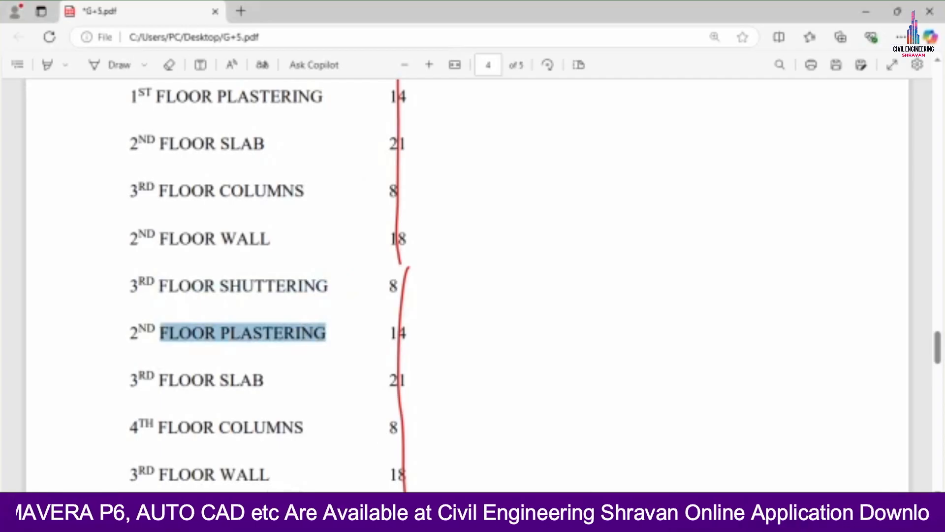
key(alt+Tab)
click(175, 232)
text(2)
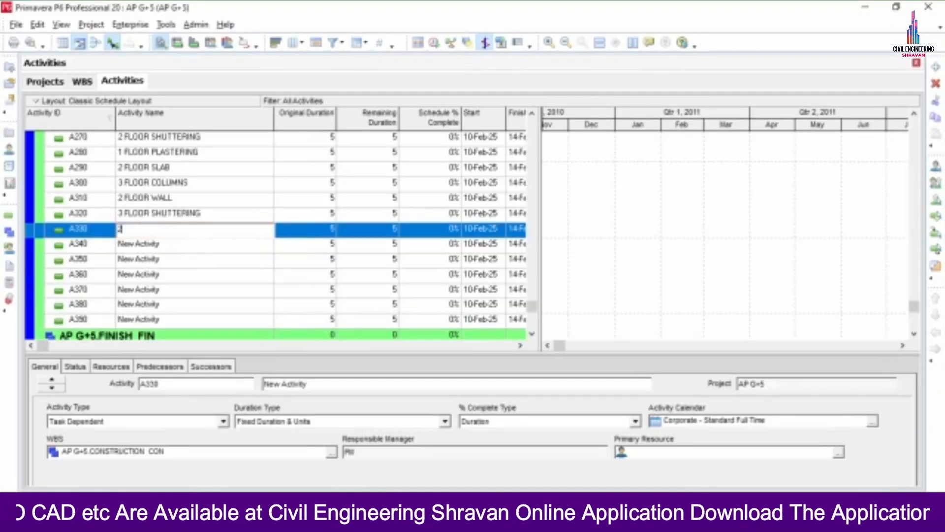
key(ctrl+v)
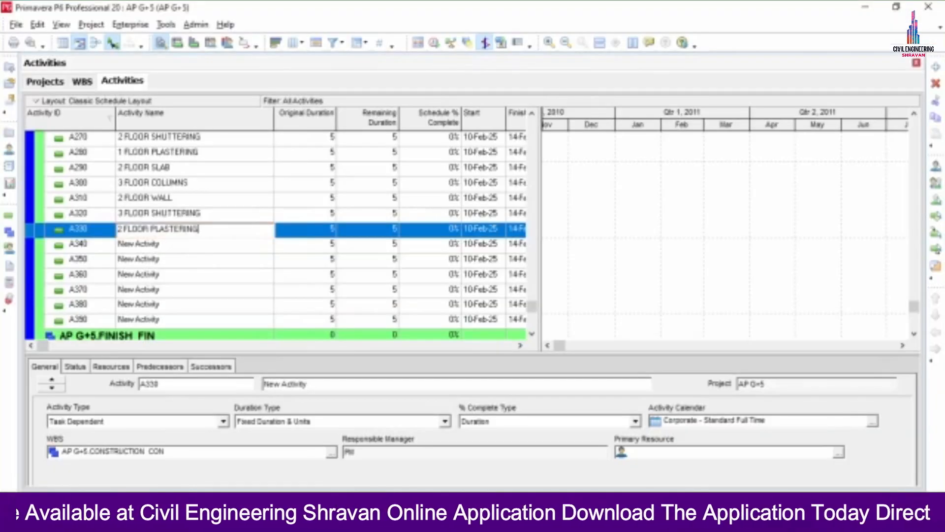
click(176, 245)
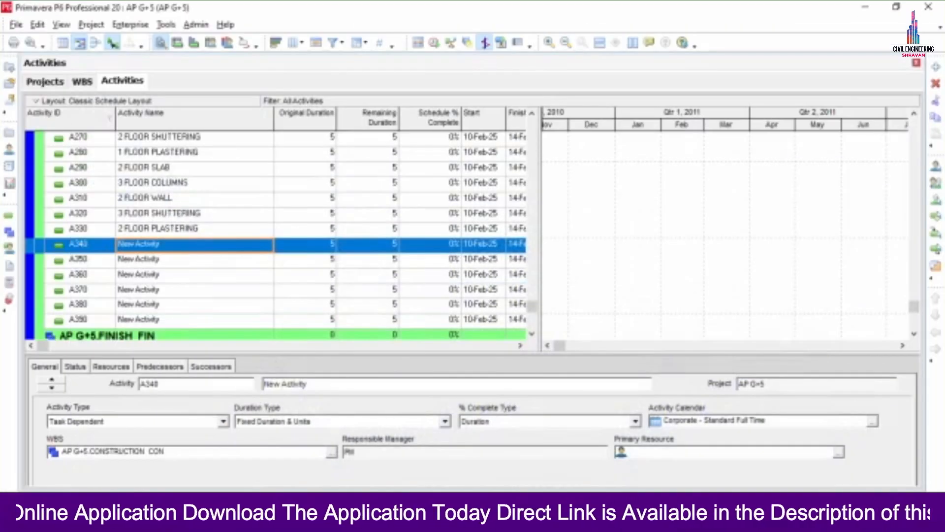
Name activity A340 '3 FLOOR SLAB'
key(alt+Tab)
scroll(167, 296, down, 3)
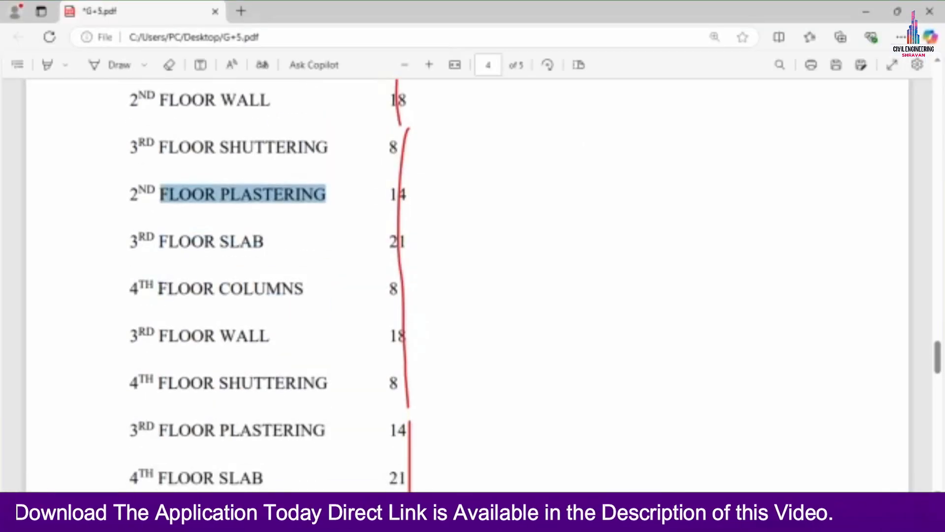
drag(158, 246, 270, 242)
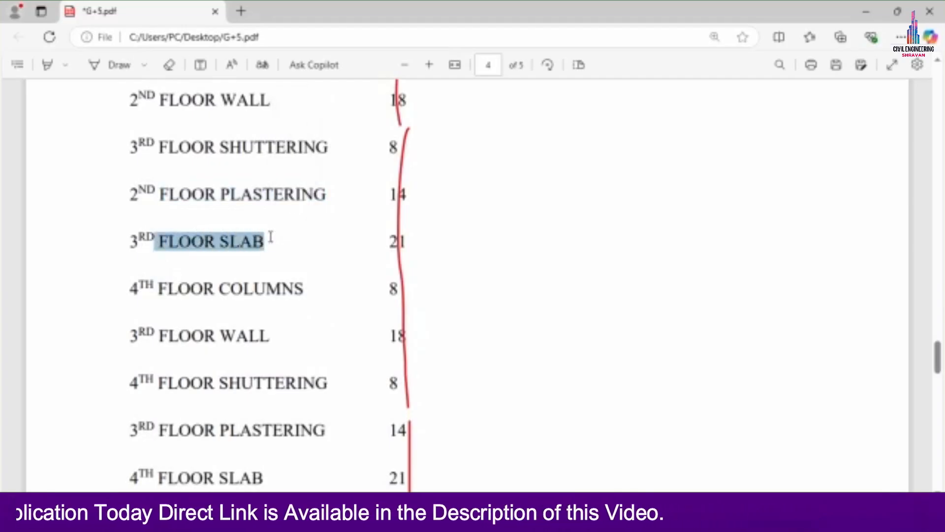
key(alt+Tab)
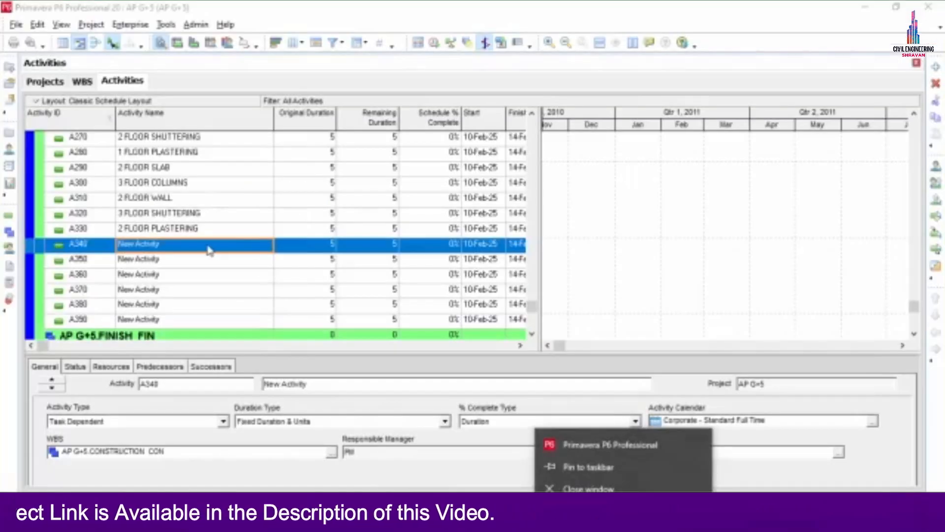
click(207, 245)
text(3 FLOOR SLAB)
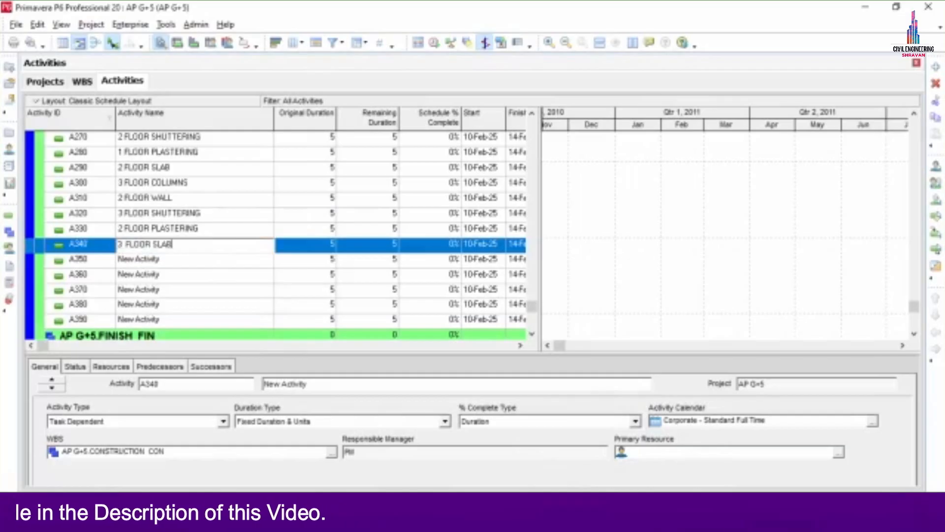
click(167, 264)
Name activity A350 '4 FLOOR COLUMNS'
mouse_move(320, 517)
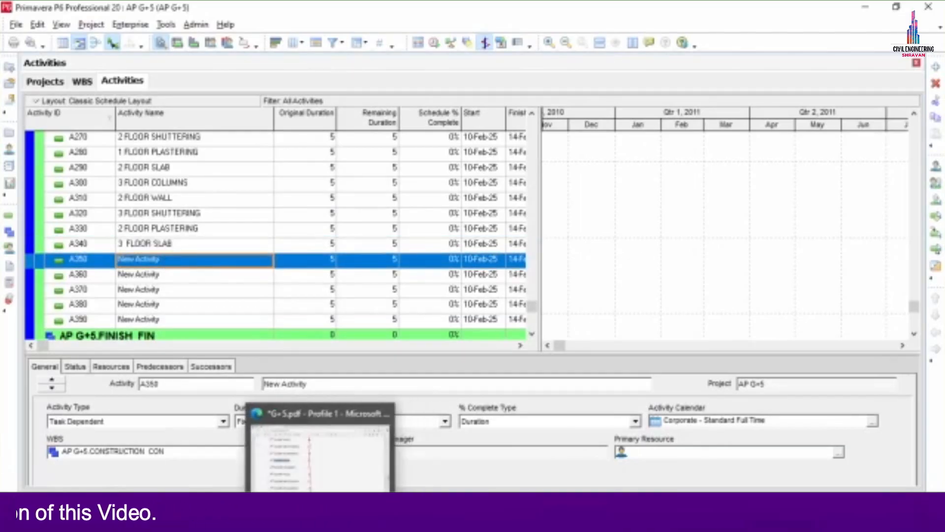
click(320, 467)
drag(162, 290, 303, 293)
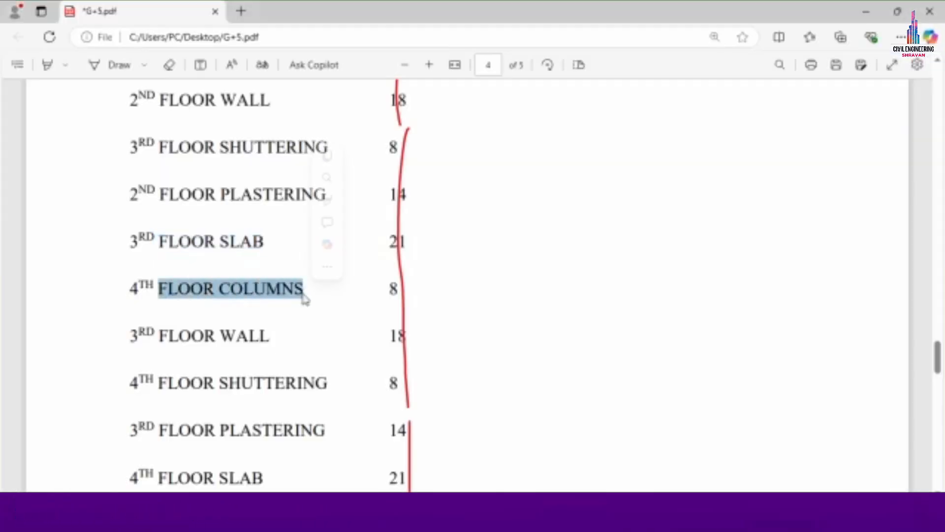
click(623, 518)
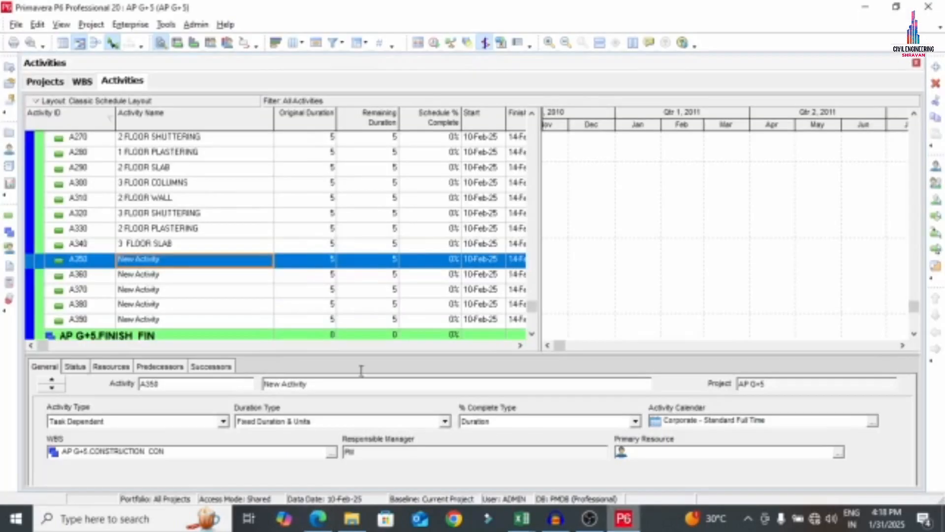
click(183, 266)
text(3)
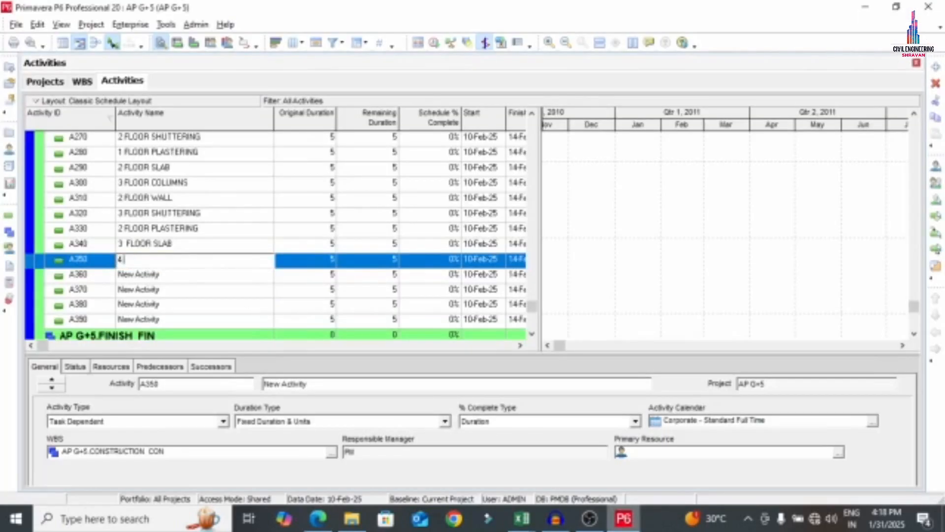
text( FLOOR COLUMNS)
click(164, 276)
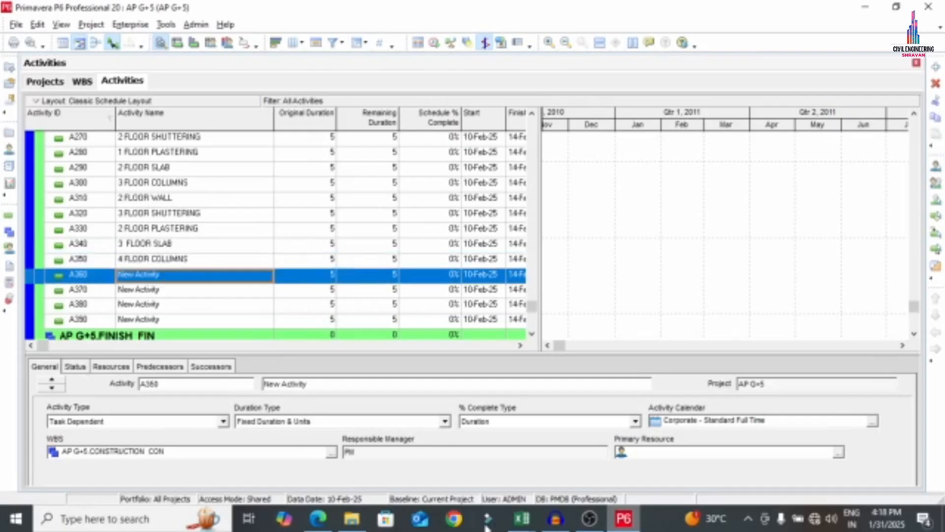
Name activity A360 '3 FLOOR WALL'
click(318, 518)
scroll(186, 277, down, 4)
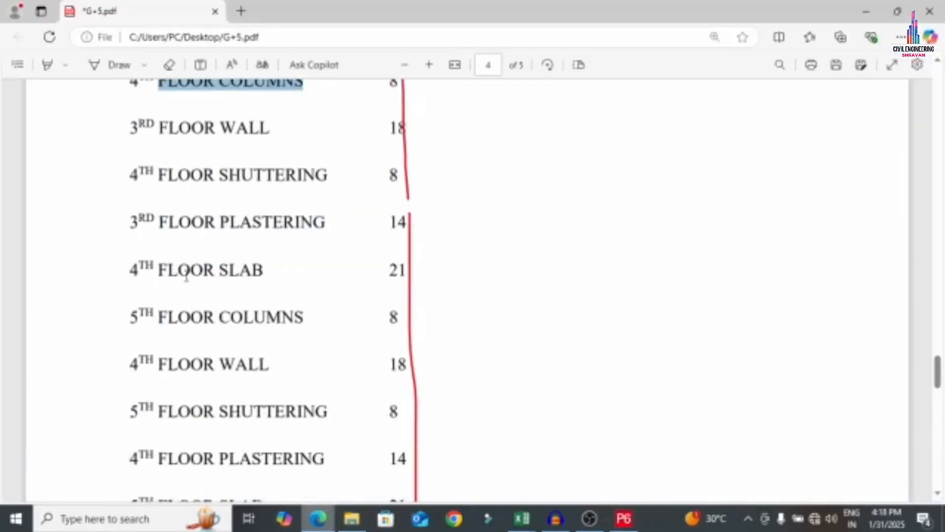
drag(157, 129, 268, 128)
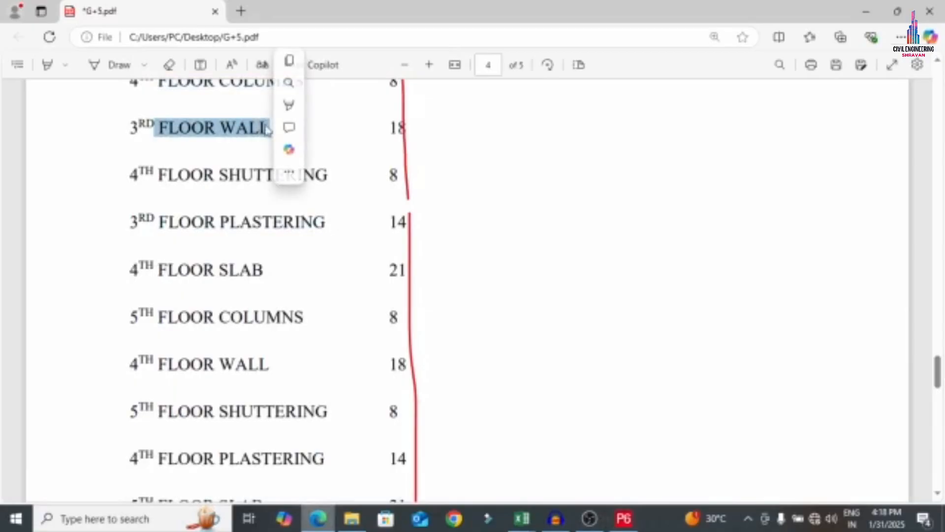
click(624, 518)
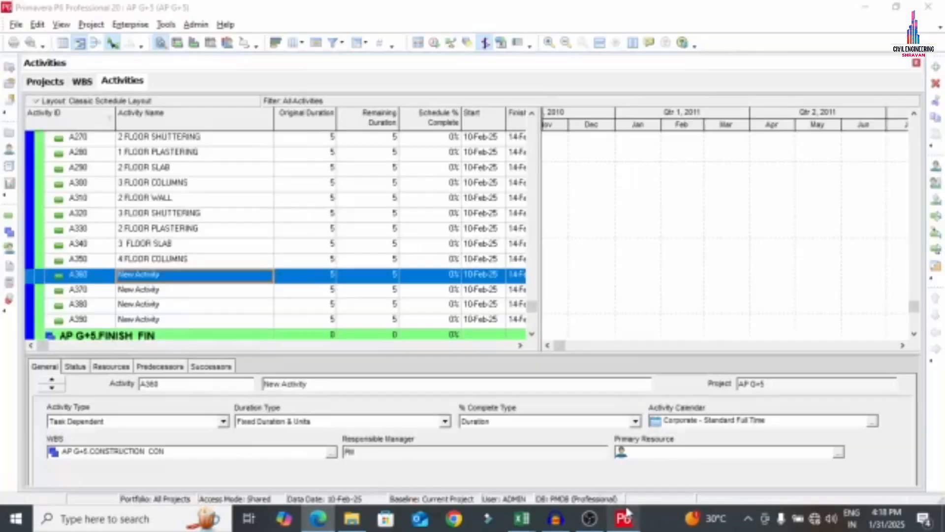
click(171, 275)
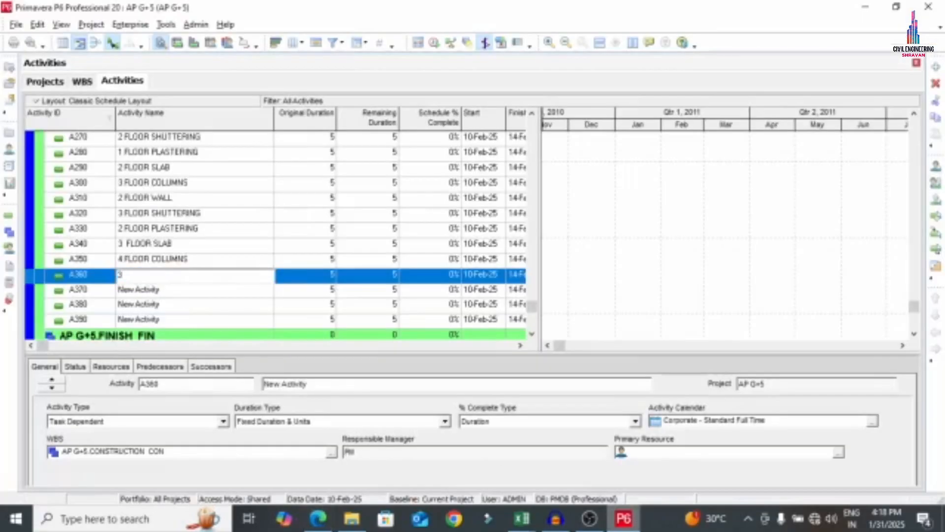
click(150, 292)
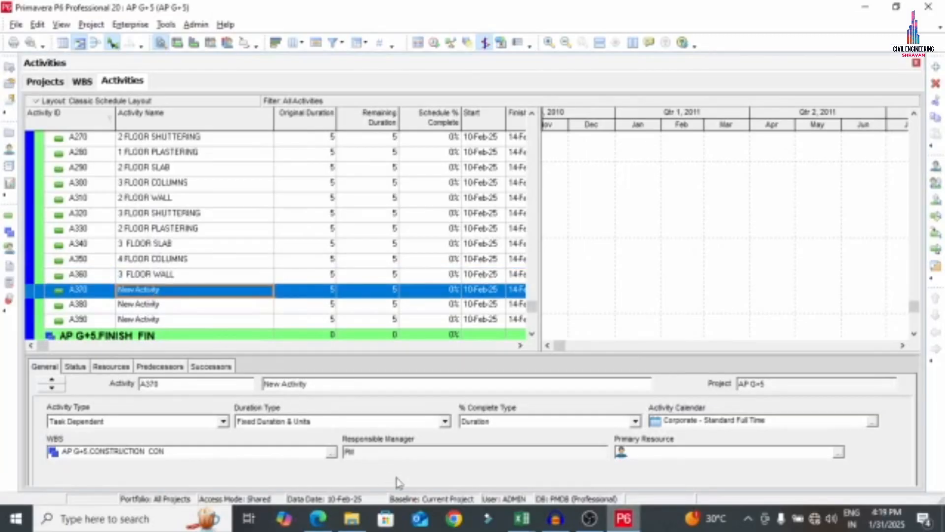
Name activity A370 '4 FLOOR SHUTTERING', pasting the wording from the PDF
click(321, 517)
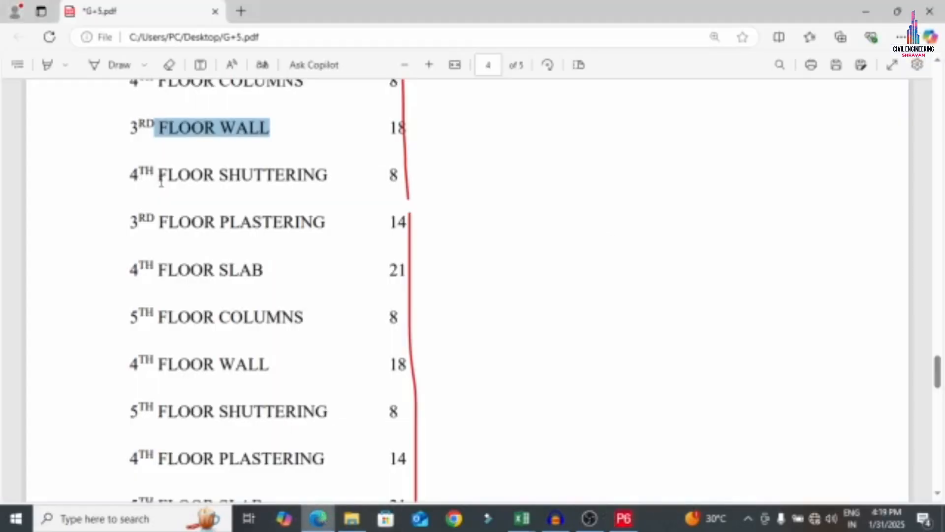
drag(164, 180, 319, 184)
key(ctrl+c)
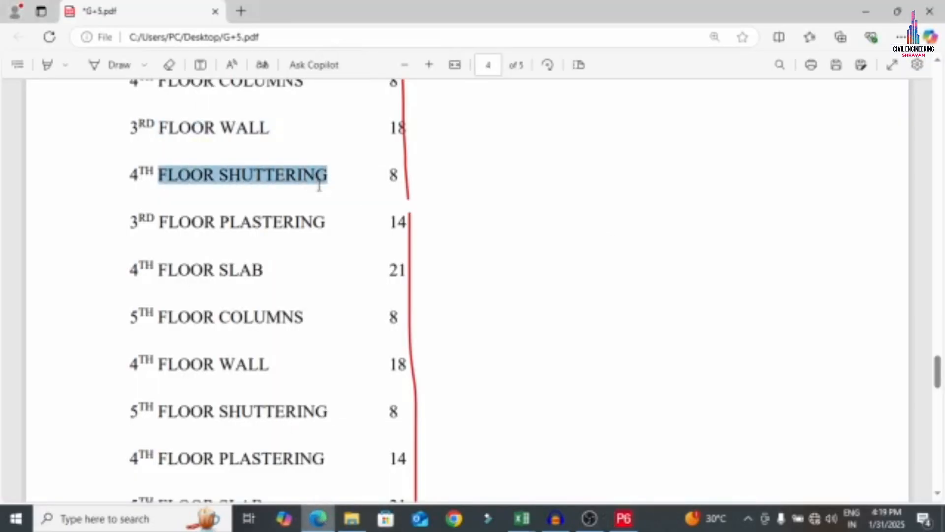
click(624, 518)
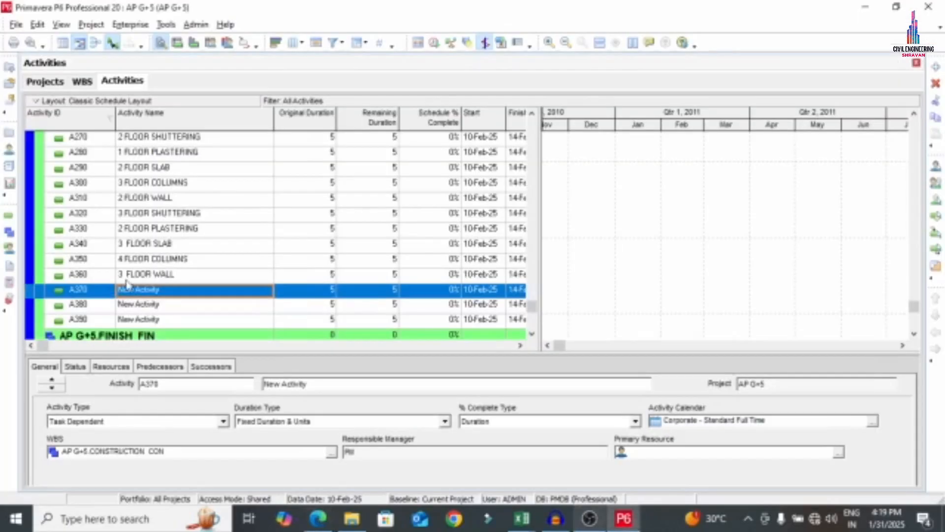
click(165, 294)
key(ctrl+v)
click(164, 305)
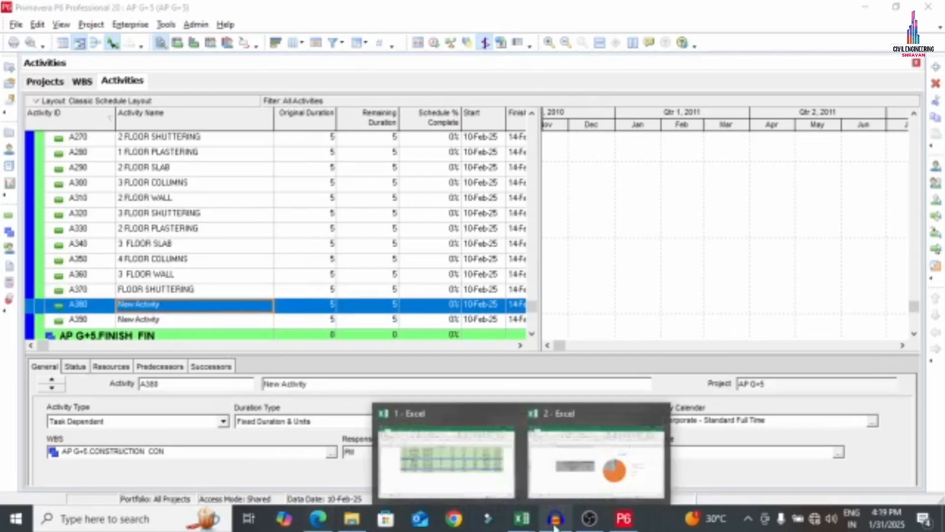
Name activity A380 '3 FLOOR PLASTERING', pasting the wording from the PDF
mouse_move(621, 521)
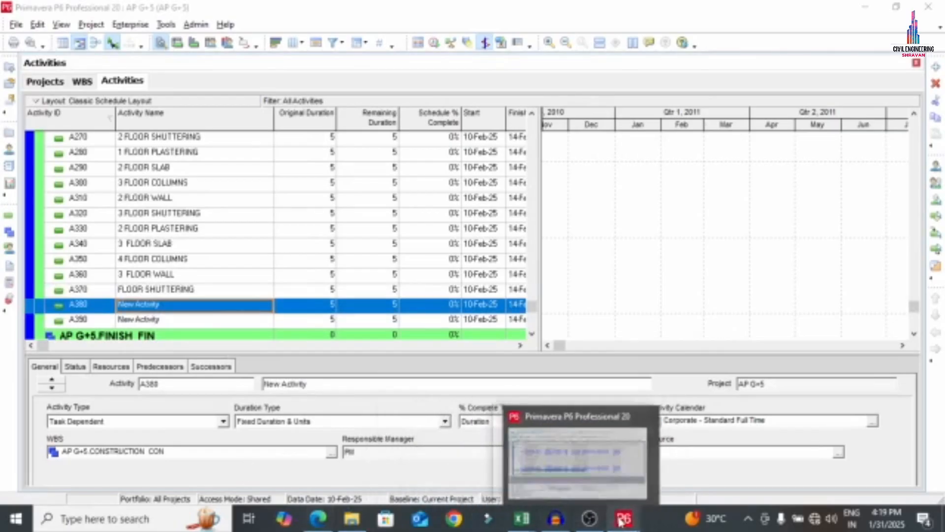
click(318, 517)
drag(158, 222, 372, 245)
key(ctrl+c)
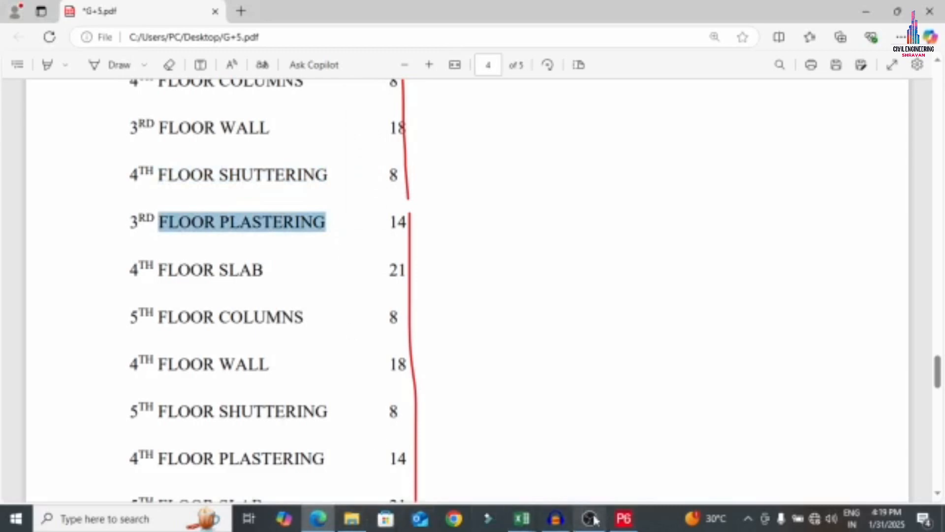
click(624, 518)
click(198, 306)
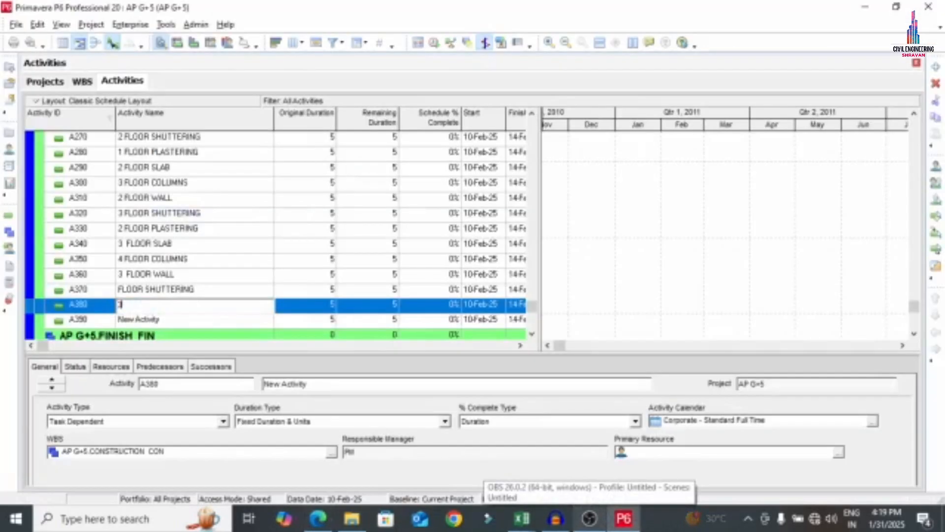
text(3)
key(ctrl+v)
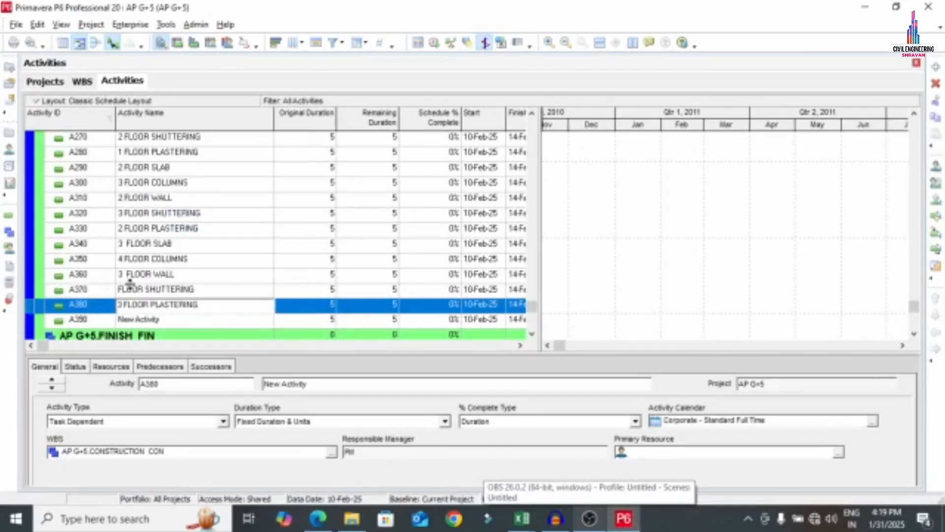
Name activity A390 '4 FLOOR SLAB'
mouse_move(146, 270)
mouse_down()
mouse_move(227, 270)
mouse_move(164, 270)
mouse_up()
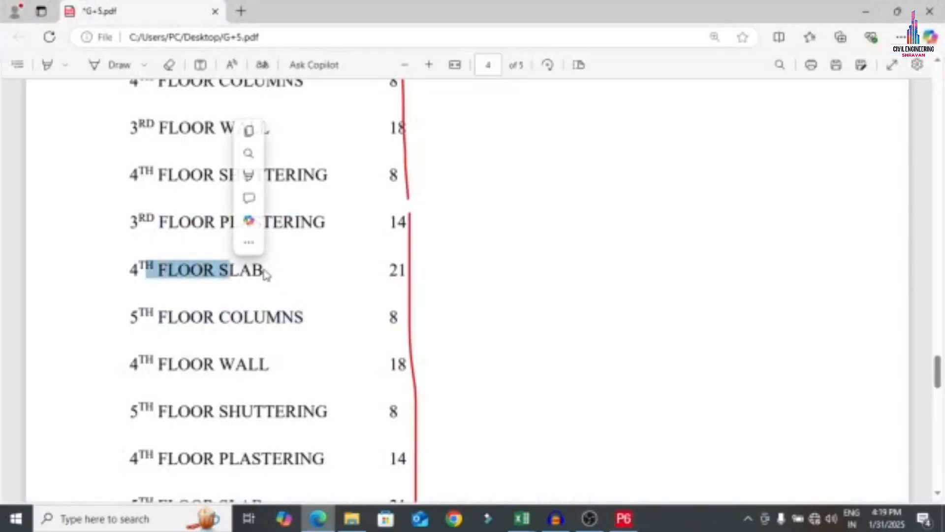
click(261, 270)
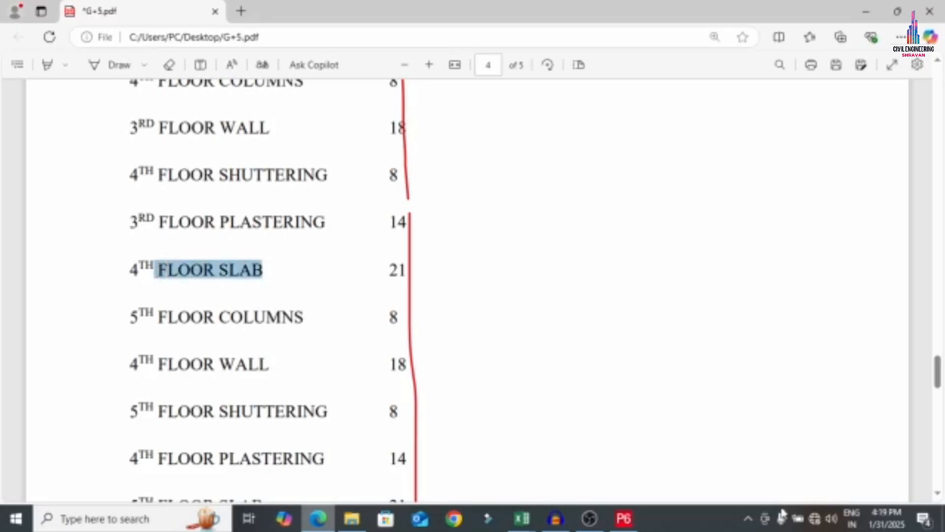
right_click(639, 517)
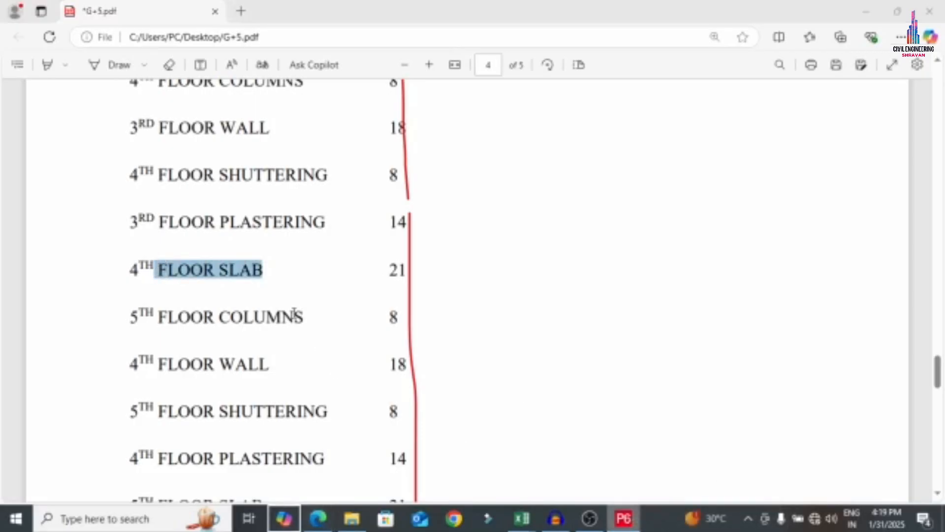
click(651, 313)
click(629, 525)
click(197, 321)
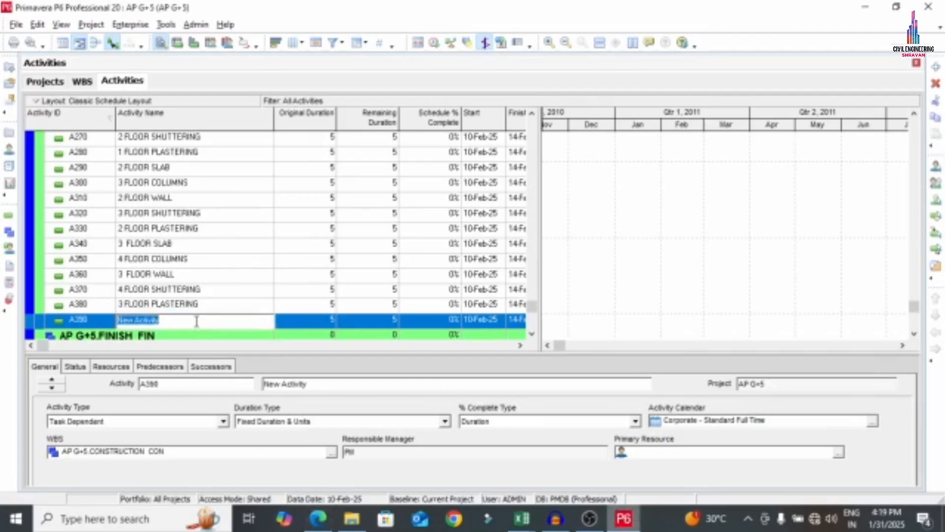
text(4 FLOOR SLAB)
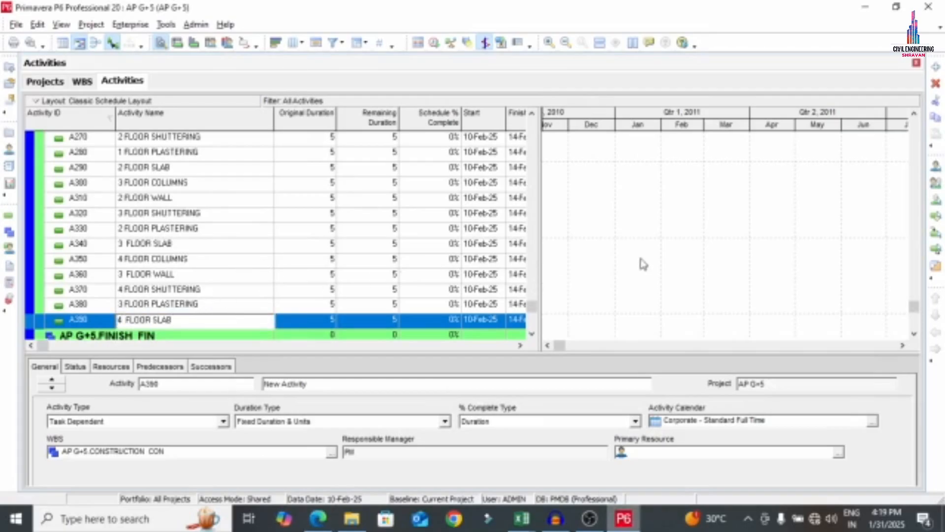
click(640, 258)
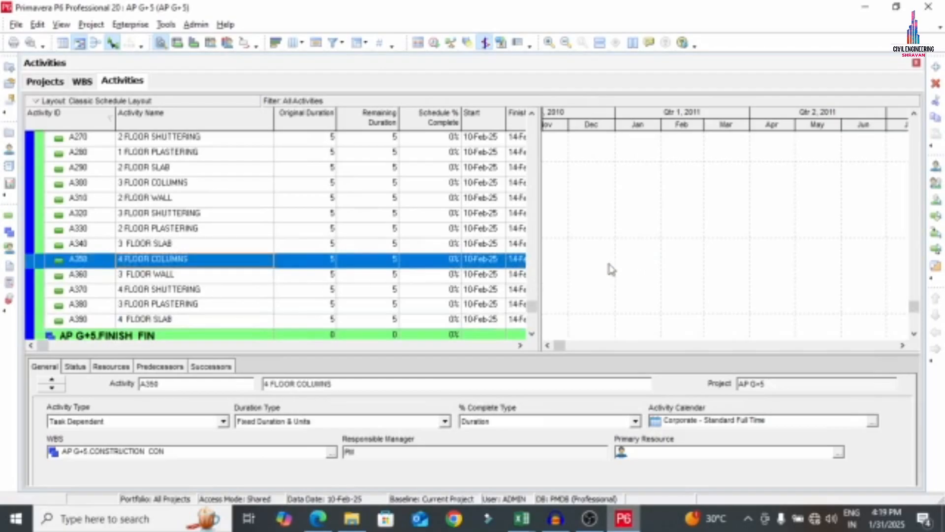
scroll(200, 254, down, 1)
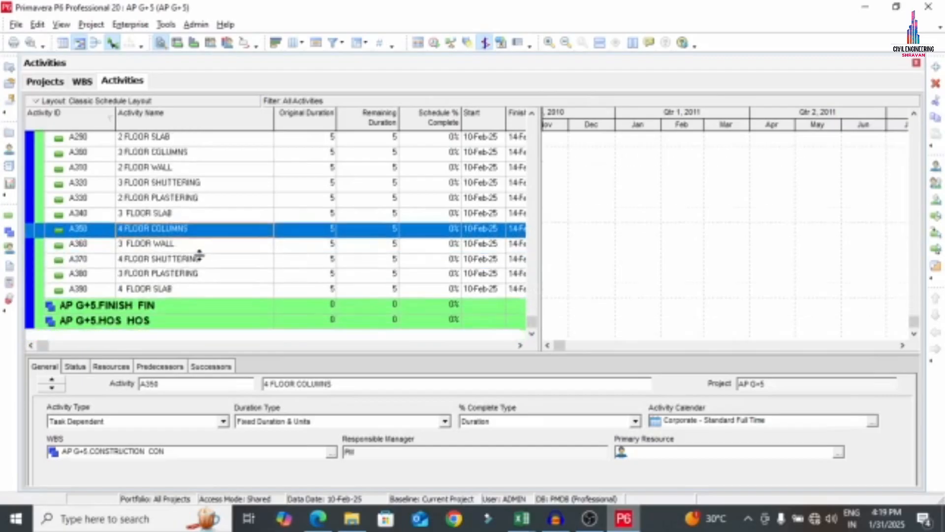
Add blank activities A400, A410 and A420 after A390 4 FLOOR SLAB
right_click(181, 290)
click(216, 264)
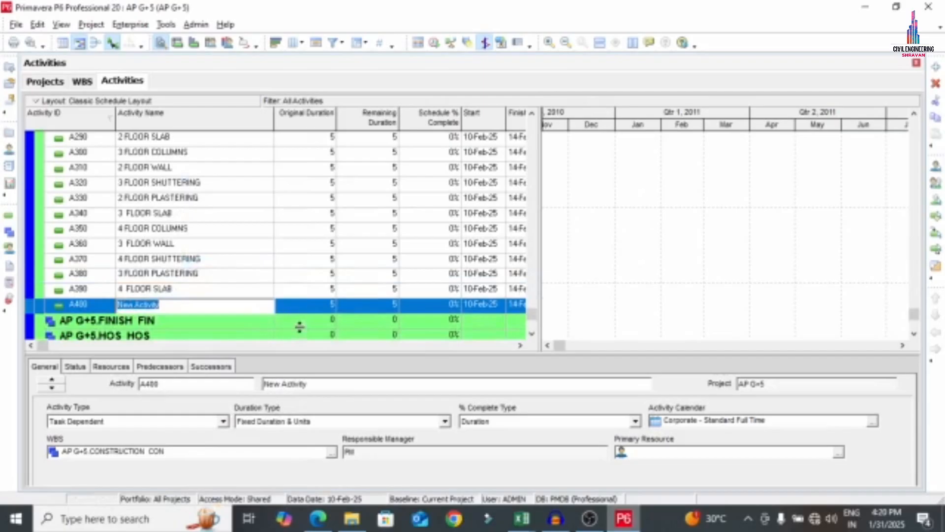
right_click(290, 309)
click(320, 264)
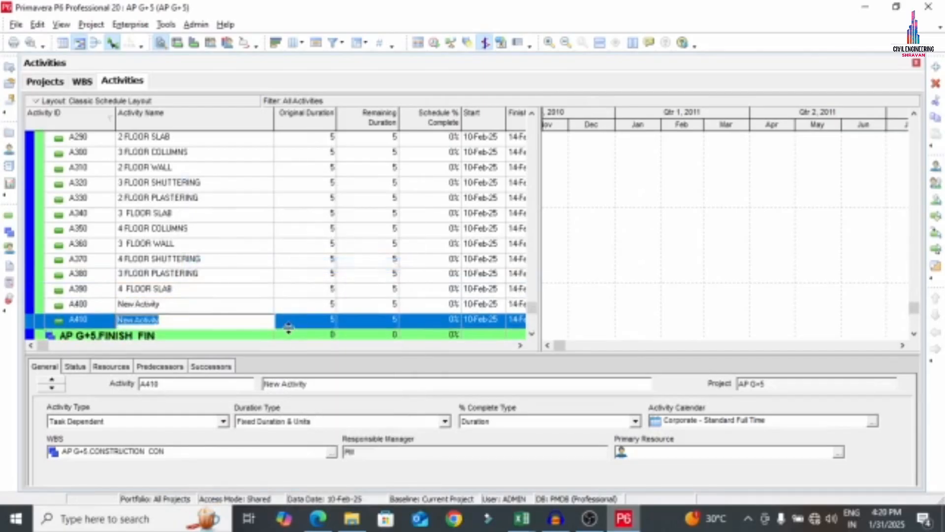
right_click(293, 328)
click(320, 265)
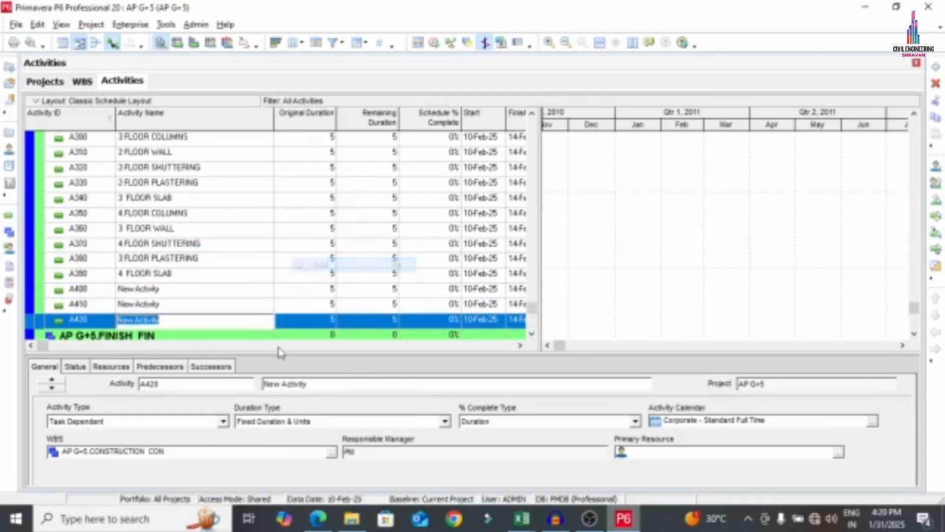
Add blank activities A430, A440 and A450, then return to the G+5 PDF list
right_click(291, 325)
click(325, 264)
right_click(289, 320)
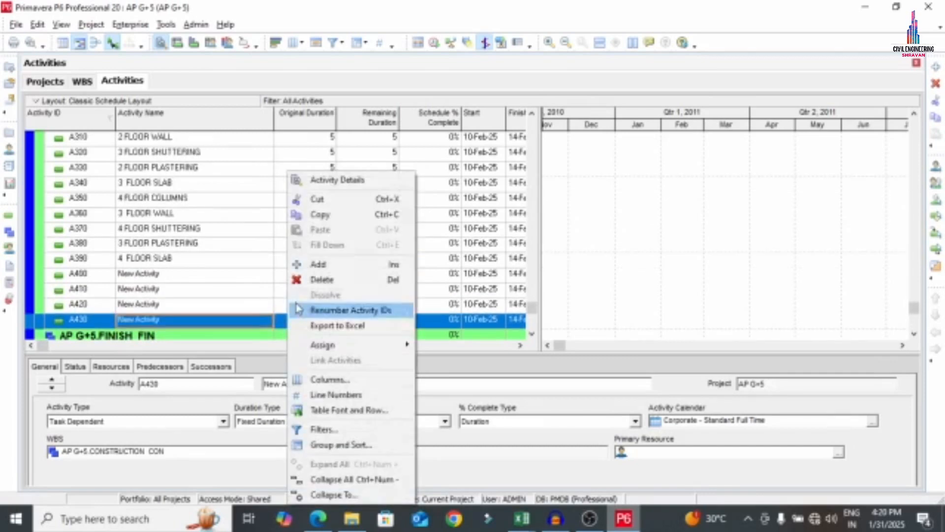
click(317, 264)
right_click(291, 320)
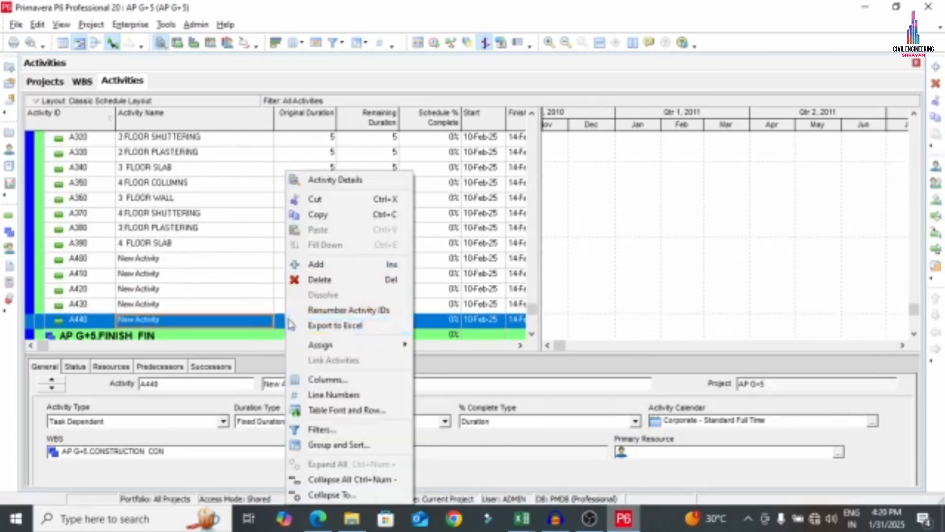
click(318, 264)
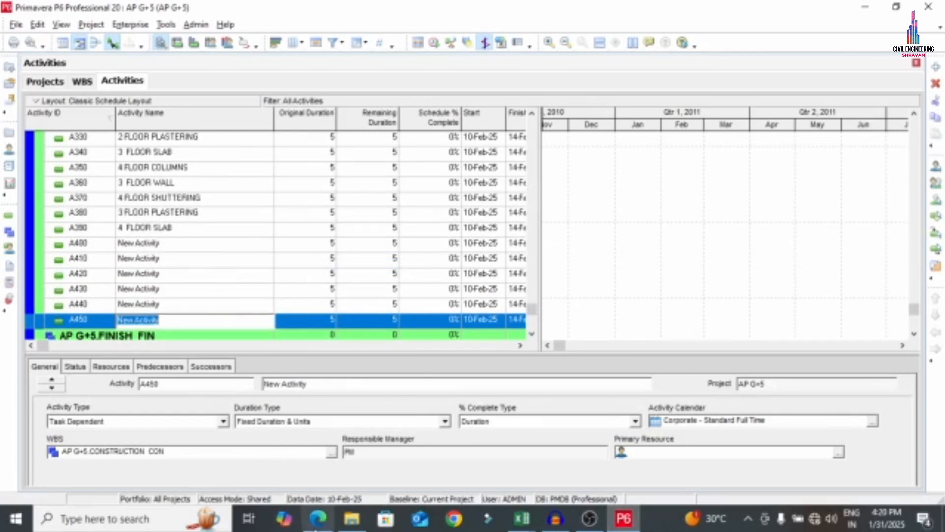
click(318, 518)
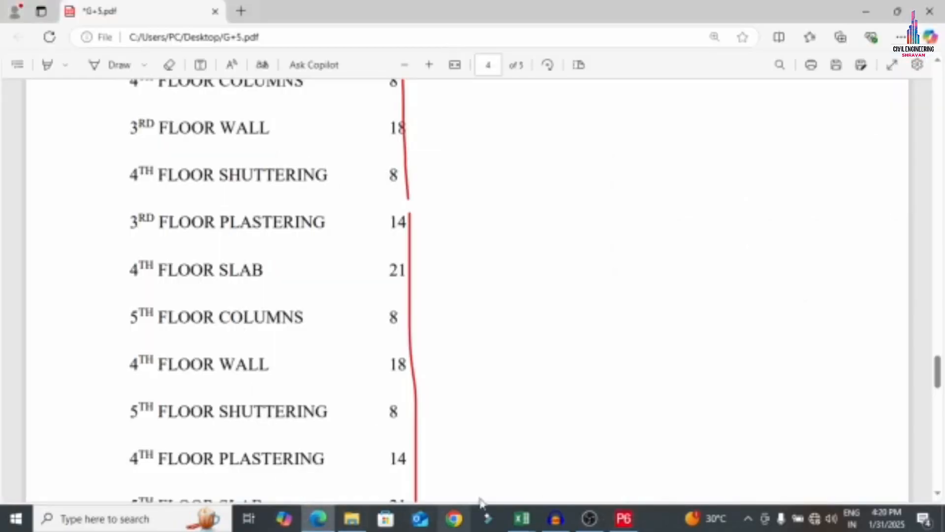
Rename A400 to '5 FLOOR COLUMNS' using the name copied from the PDF
click(624, 518)
click(318, 518)
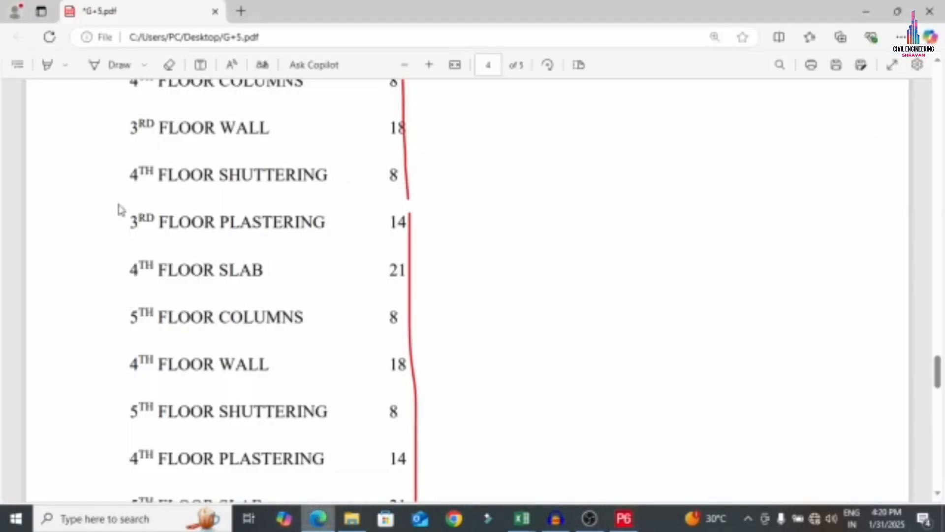
click(158, 319)
drag(158, 318, 326, 318)
key(ctrl+c)
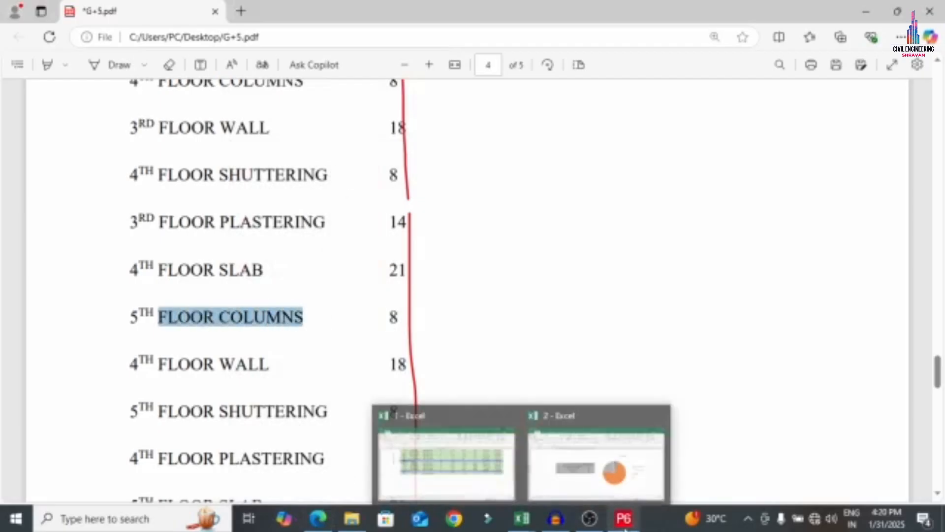
click(624, 519)
click(185, 246)
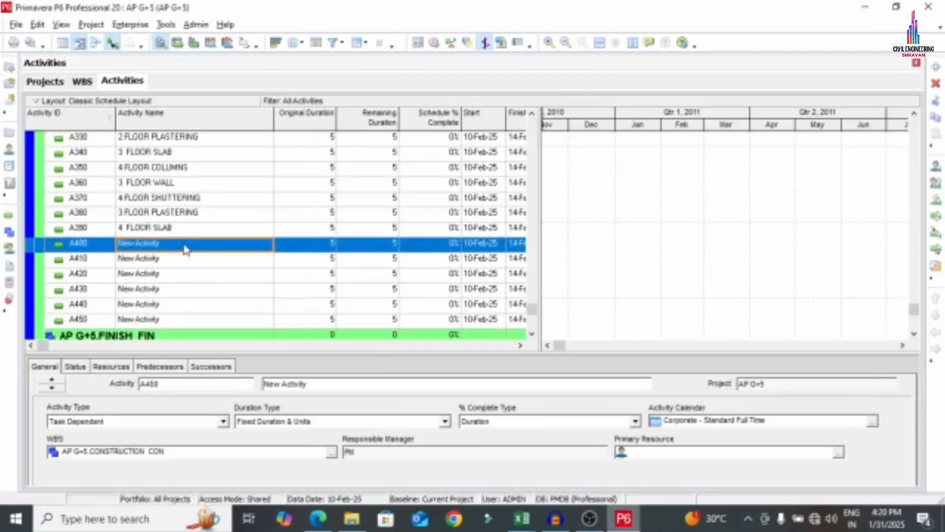
click(183, 245)
text(5)
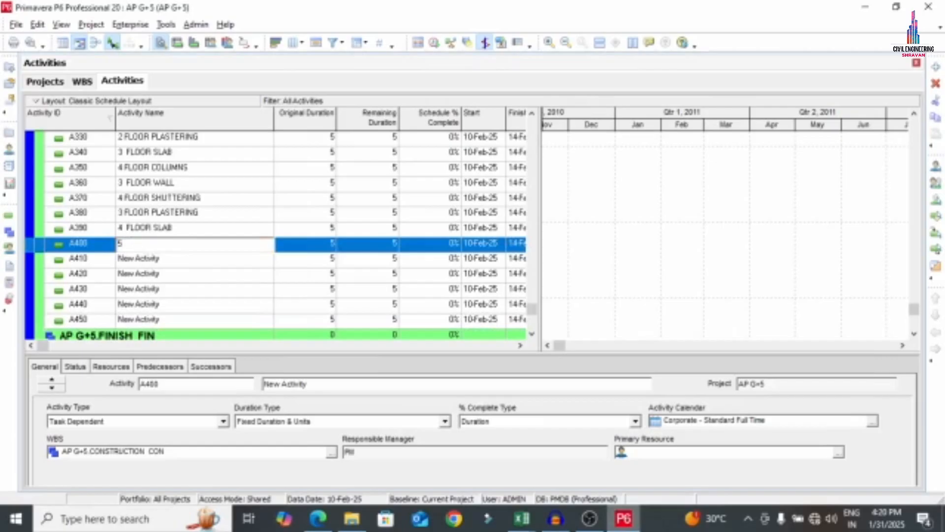
key(ctrl+v)
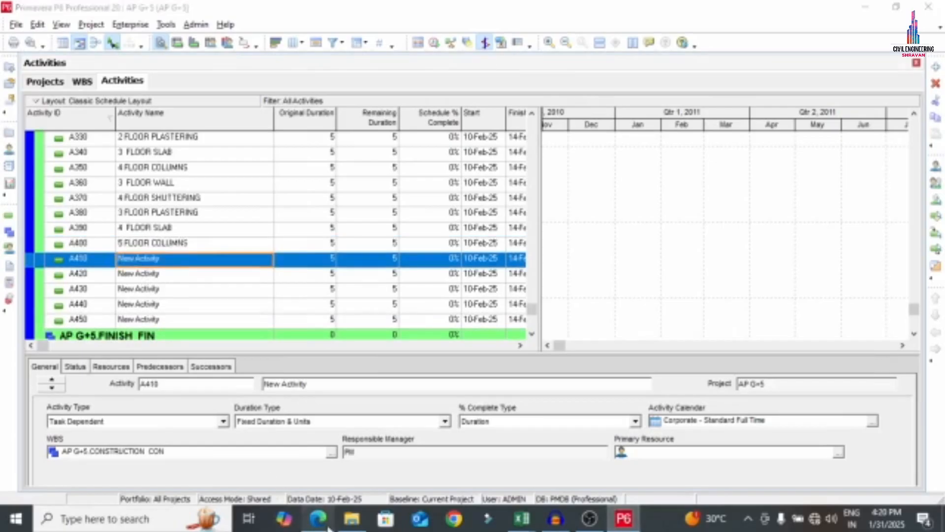
Rename A410 to '4 FLOOR WALL' using the name copied from the PDF
click(318, 518)
right_click(318, 518)
drag(158, 364, 263, 367)
key(ctrl+c)
click(623, 518)
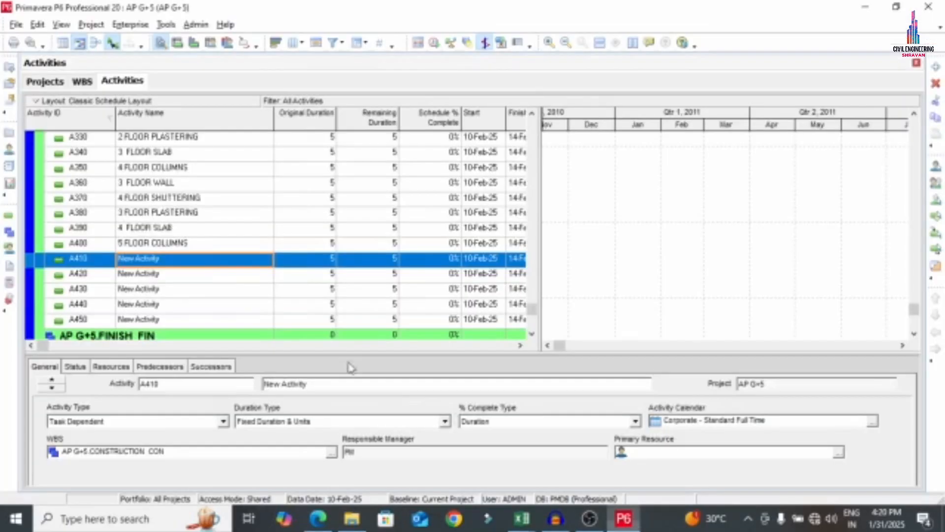
right_click(623, 519)
click(187, 257)
text(4)
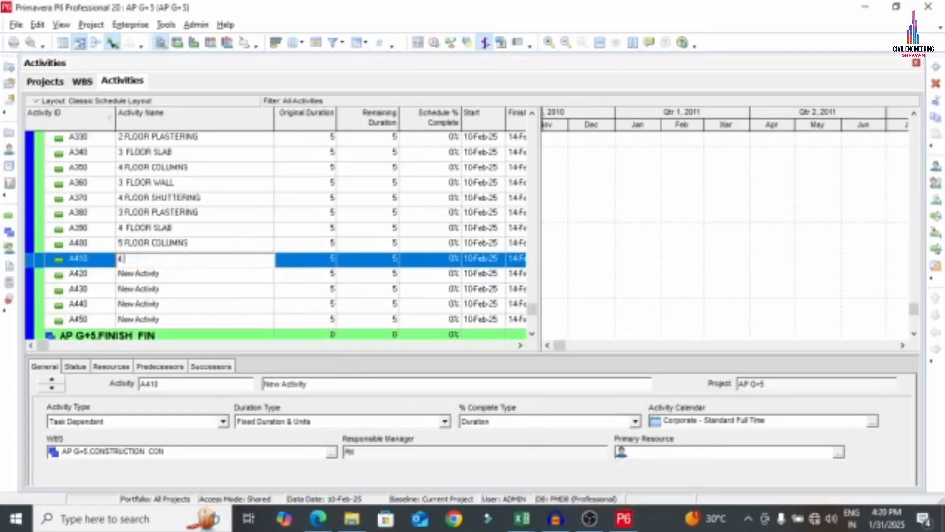
key(ctrl+v)
click(165, 274)
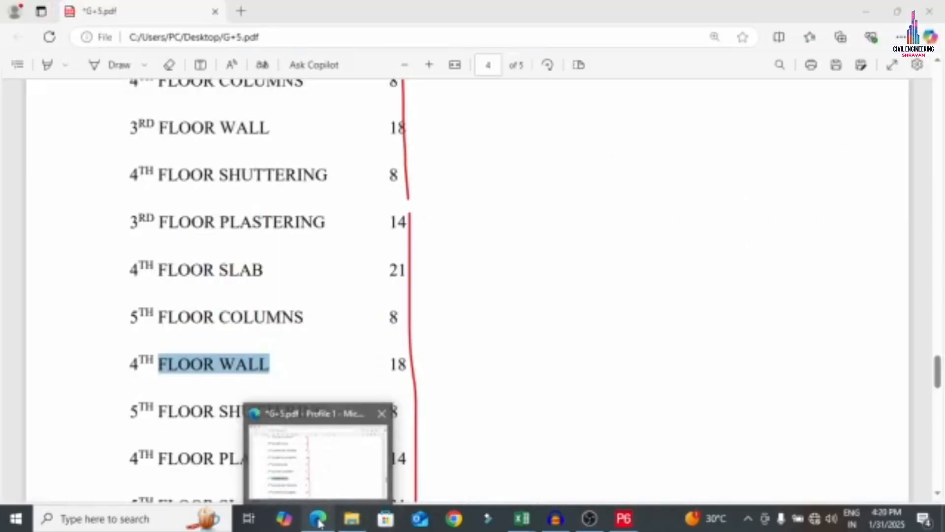
Rename A420 to '5 FLOOR SHUTTERING' using the name copied from the PDF
click(318, 451)
scroll(205, 298, down, 3)
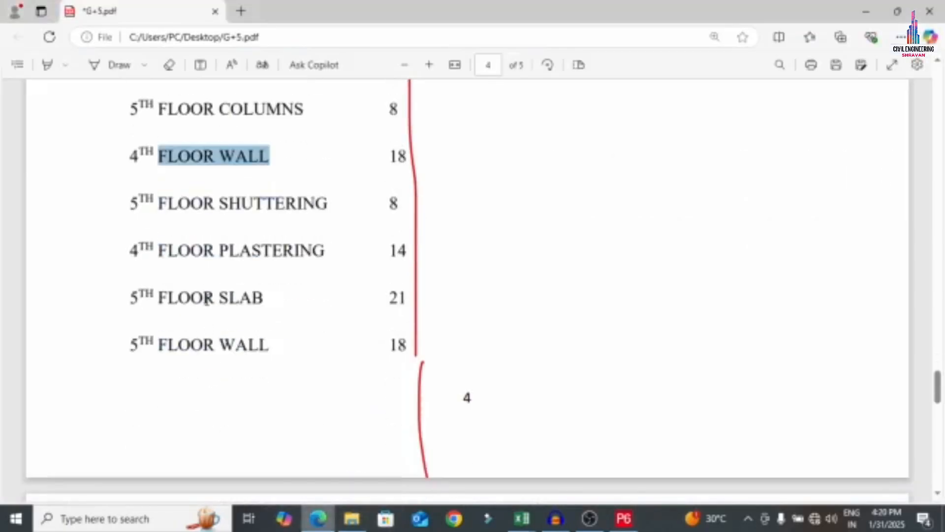
drag(164, 211, 324, 202)
key(ctrl+c)
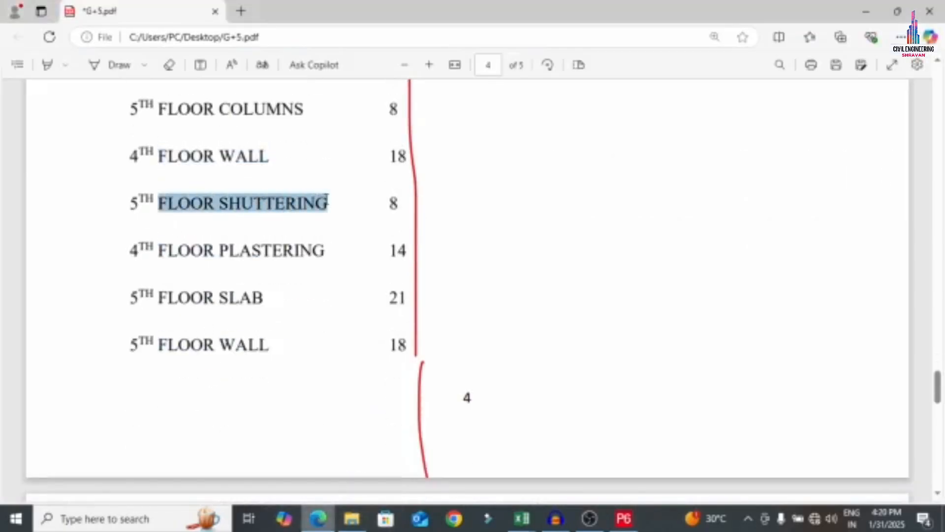
click(624, 518)
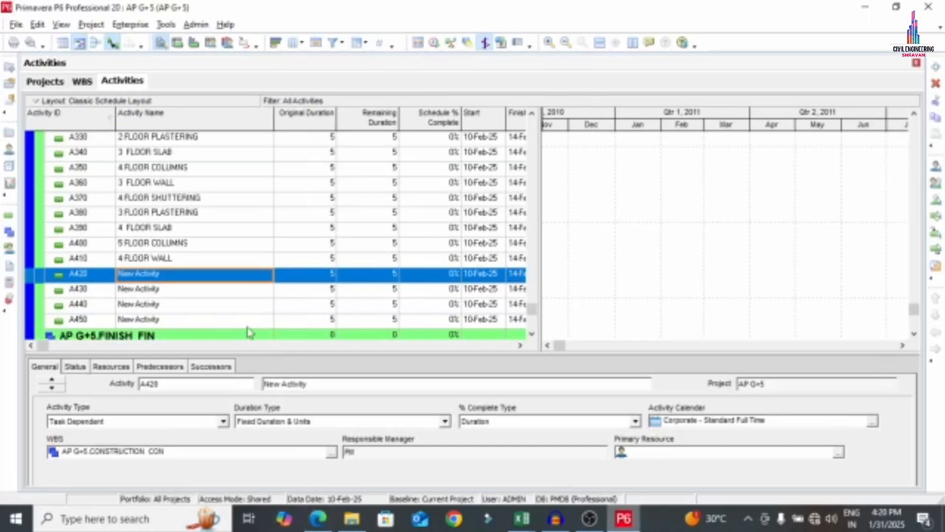
click(173, 277)
text(5)
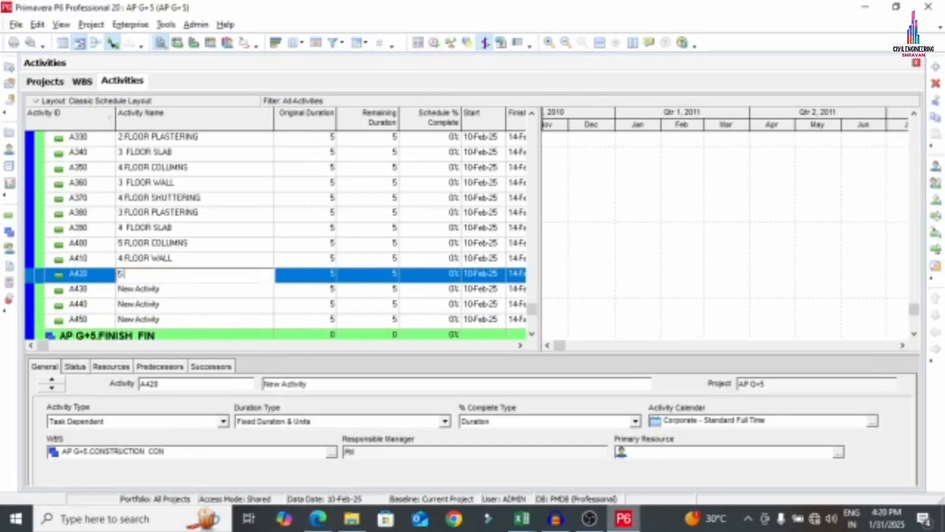
key(ctrl+v)
click(145, 290)
Rename A430 to '4 FLOOR PLASTERING' using the name copied from the PDF
click(319, 517)
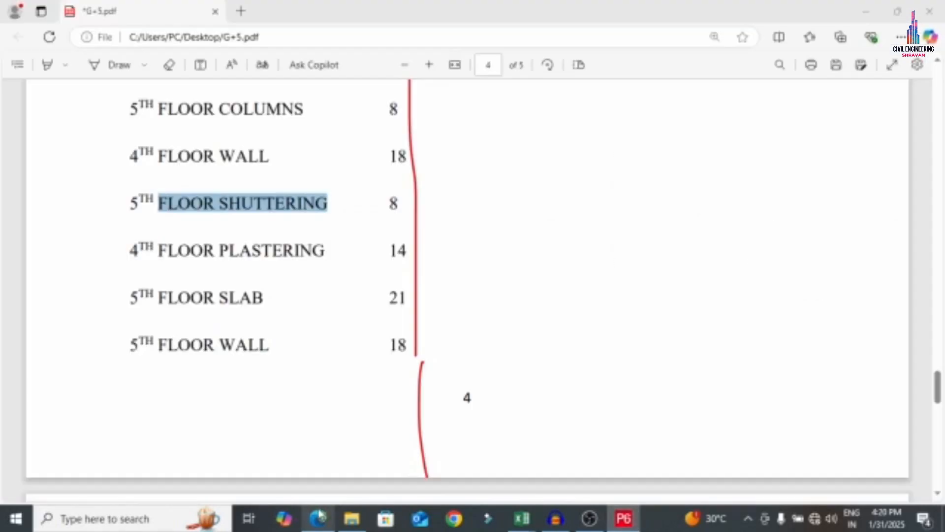
drag(158, 252, 320, 253)
key(ctrl+c)
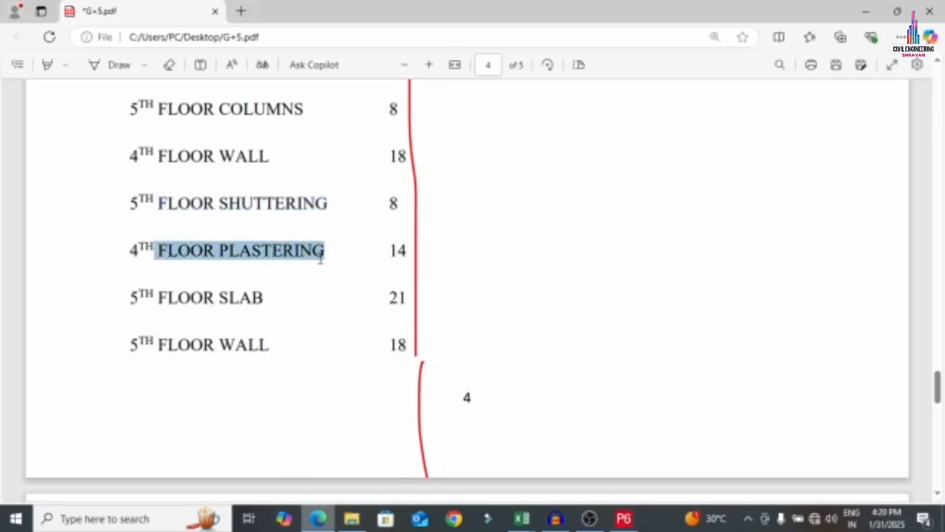
click(623, 515)
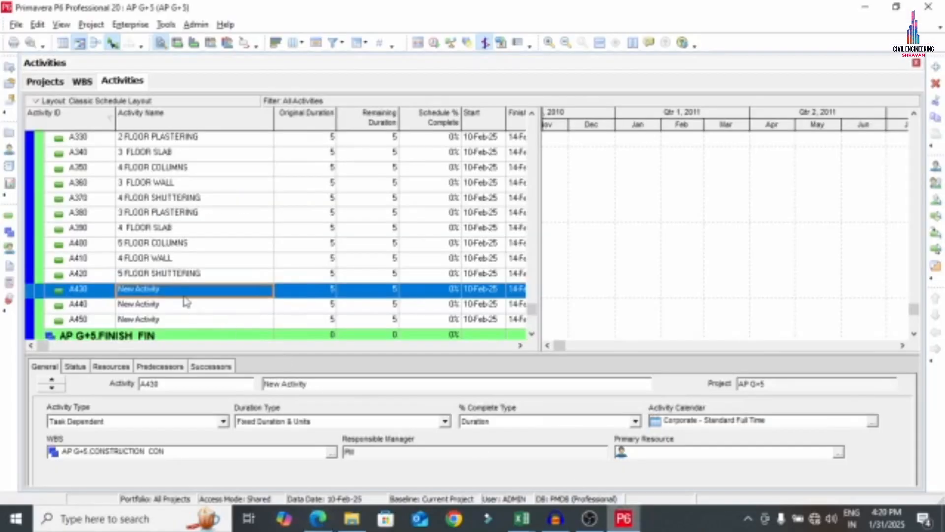
click(184, 291)
text(4)
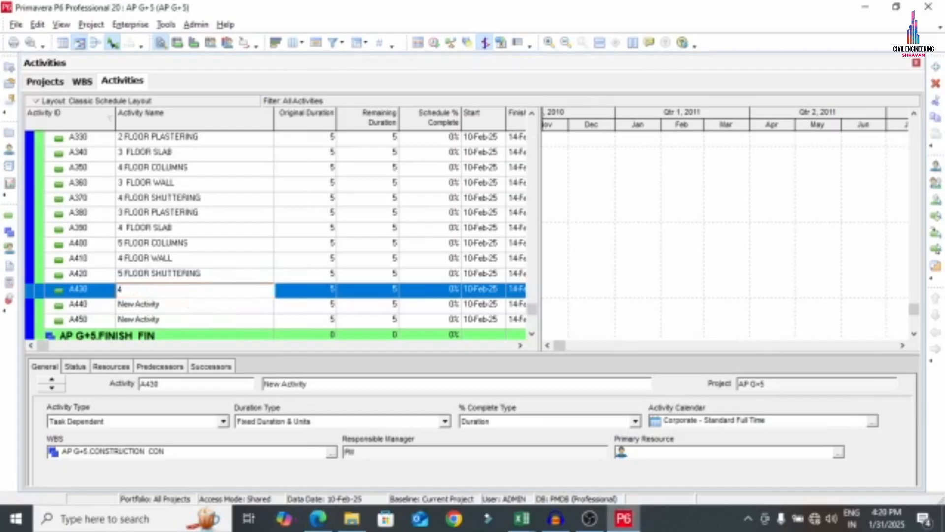
key(ctrl+v)
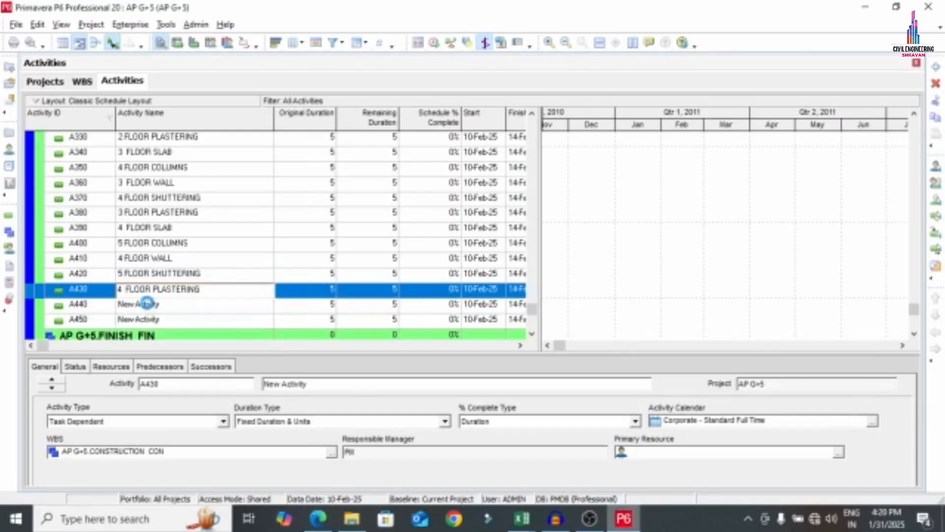
click(147, 303)
Rename A440 to '5 FLOOR SLAB' using the name copied from the PDF
click(318, 518)
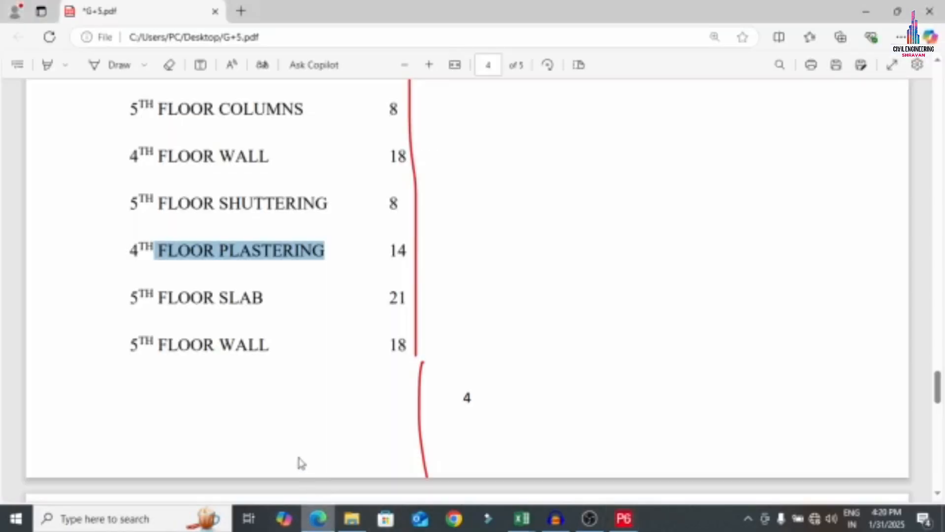
drag(158, 298, 262, 306)
key(ctrl+c)
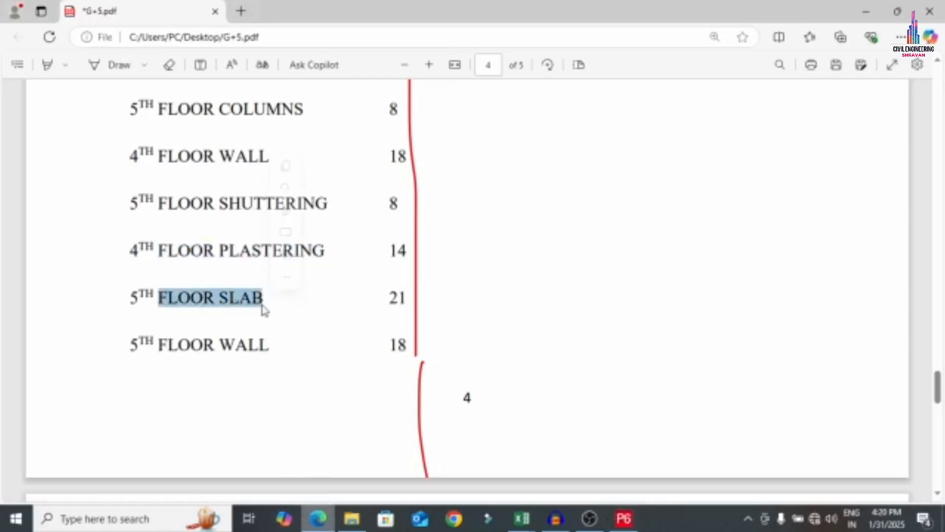
click(624, 519)
text(5)
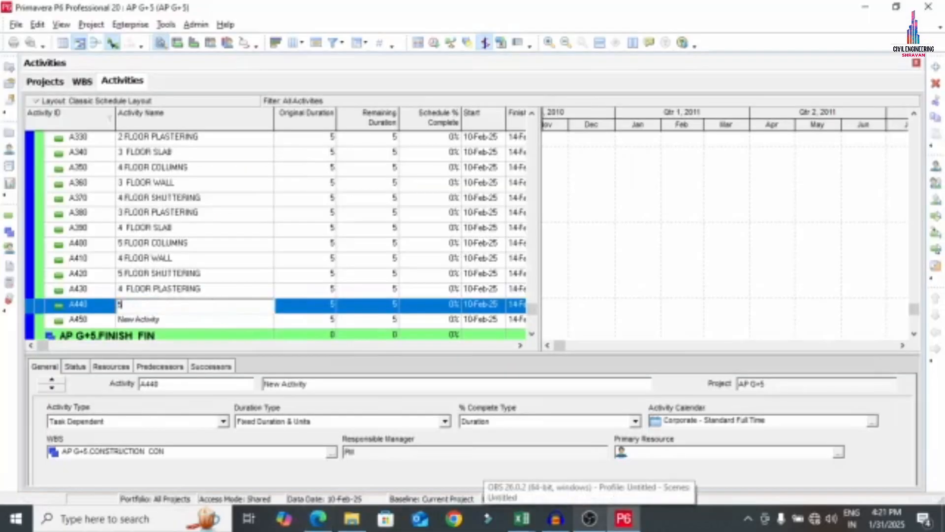
key(ctrl+v)
click(196, 320)
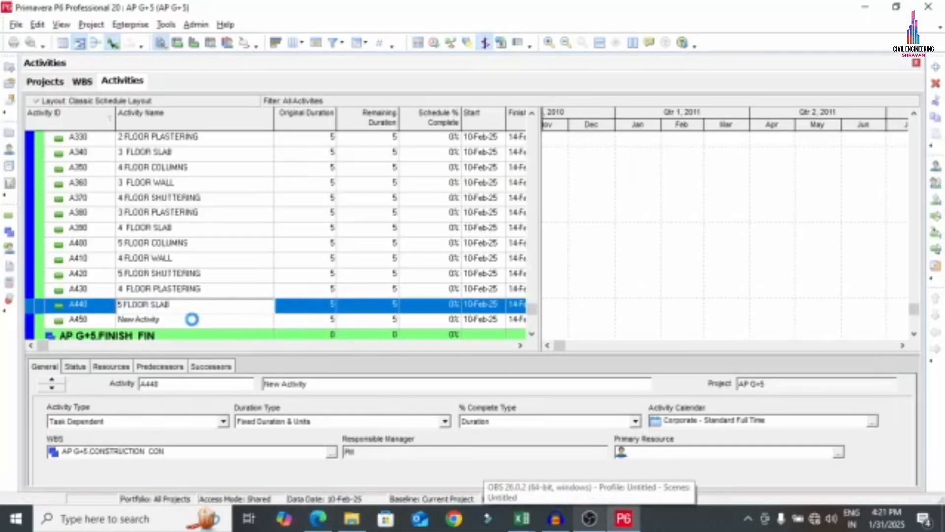
Rename A450 to '5 FLOOR WALL' using the name copied from the PDF
click(318, 518)
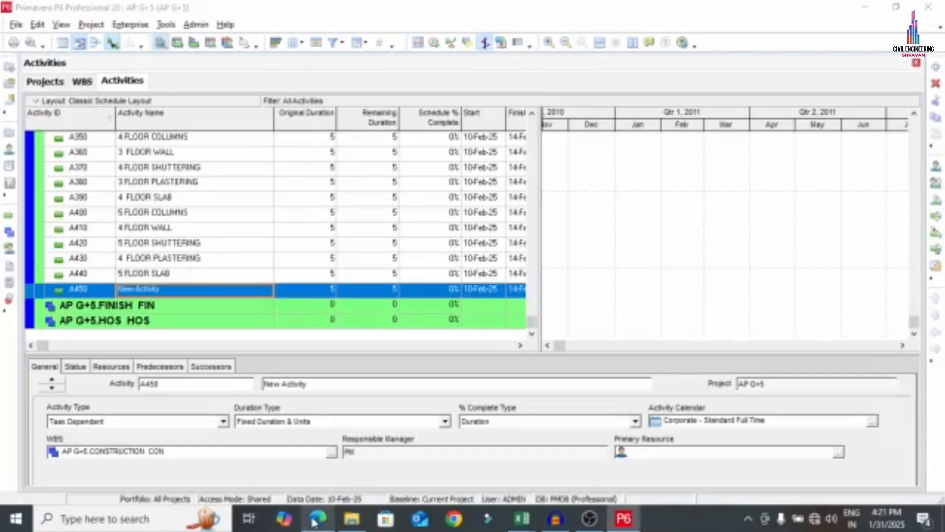
scroll(194, 359, down, 4)
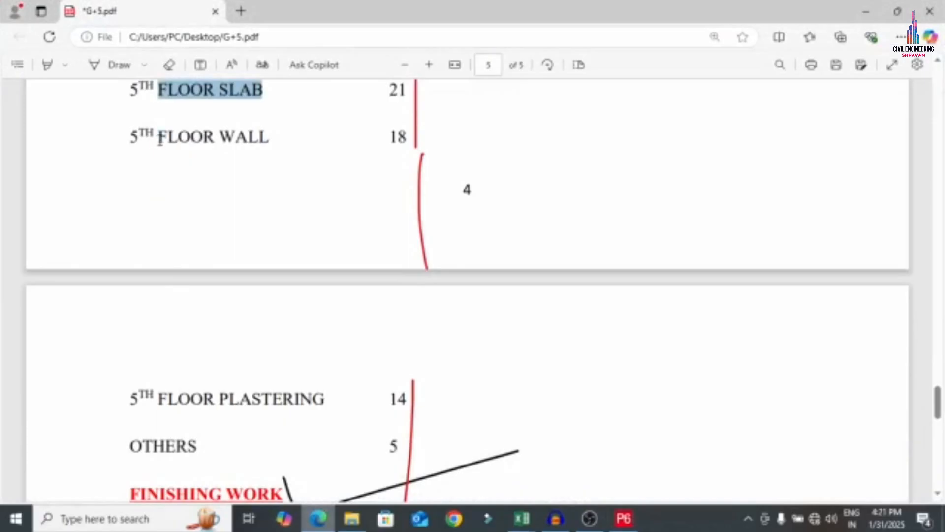
drag(158, 138, 269, 138)
key(ctrl+c)
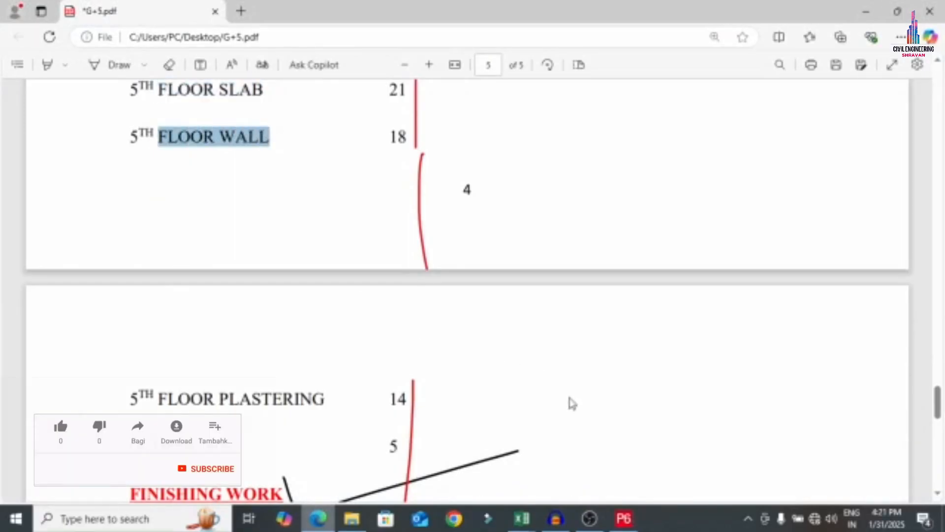
key(alt+Tab)
click(178, 288)
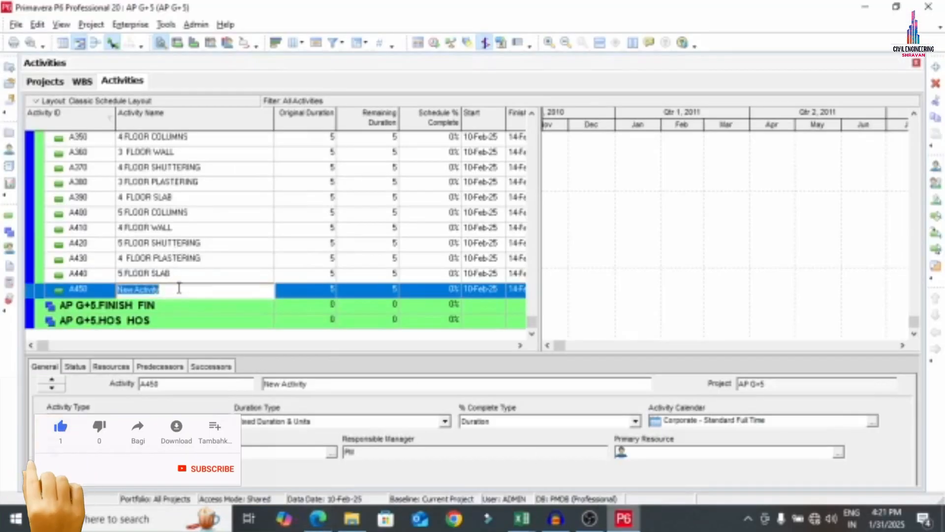
text(5)
key(ctrl+v)
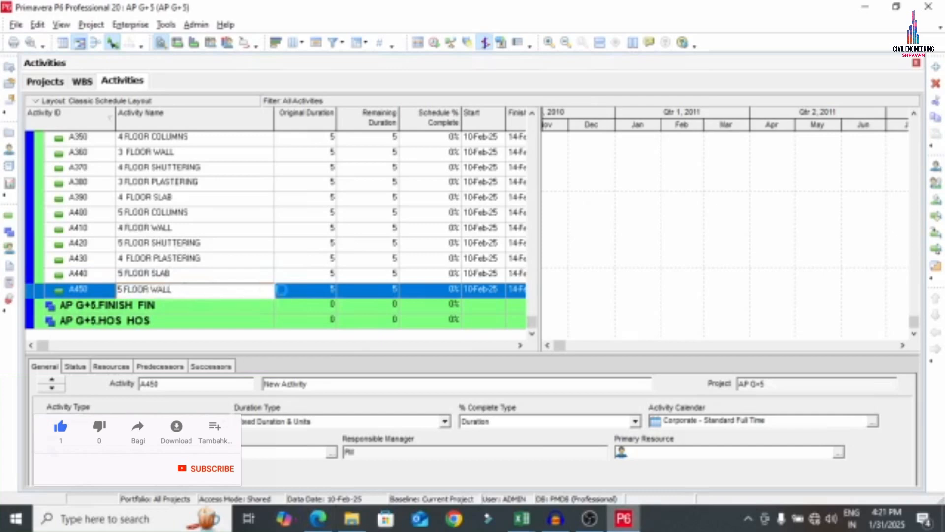
click(282, 290)
Add activity A460 named '5 FLOOR PLASTERING' after A450
right_click(137, 291)
click(162, 266)
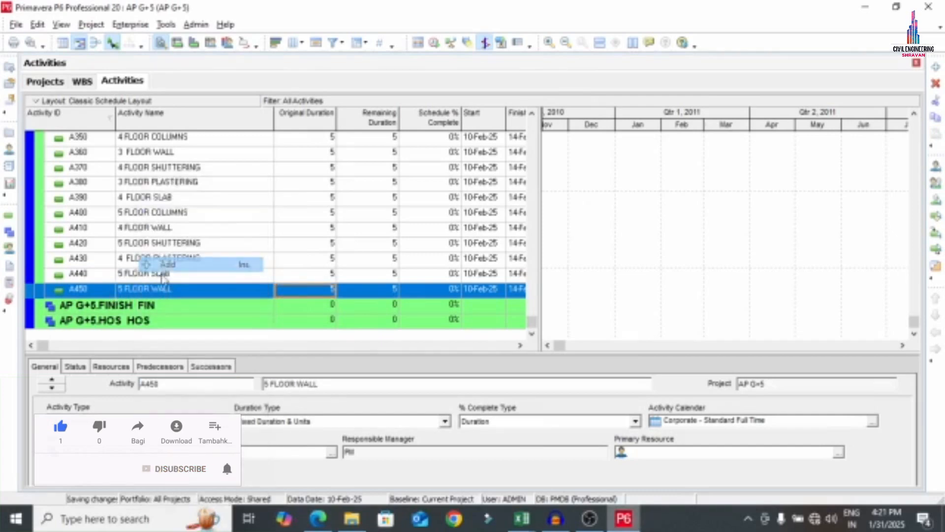
click(318, 518)
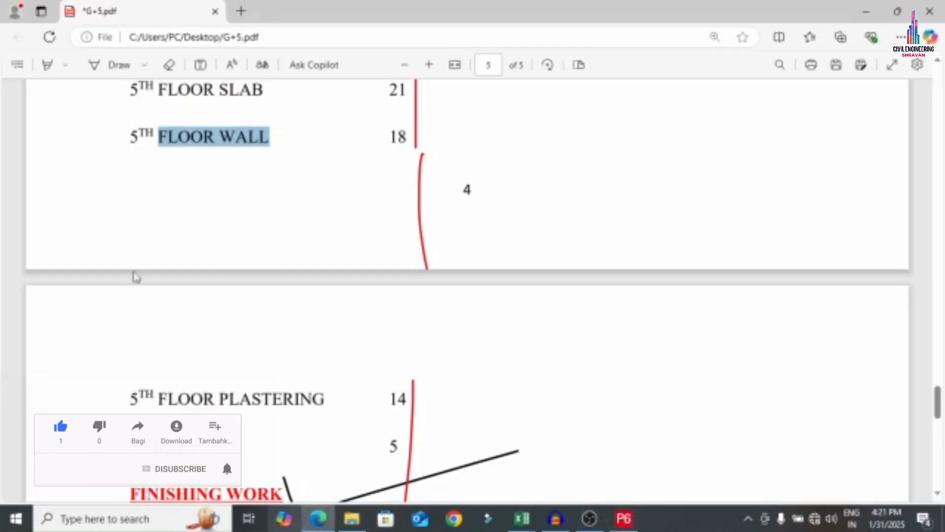
drag(158, 398, 323, 396)
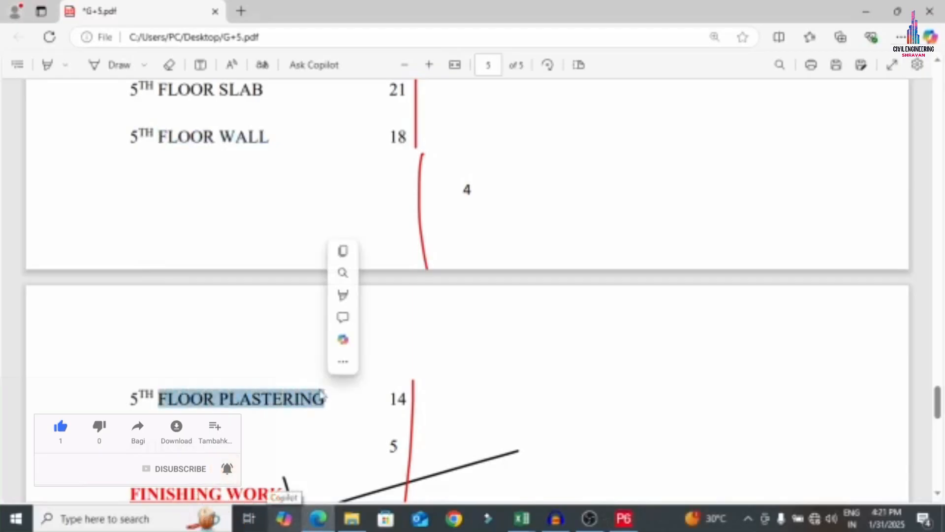
key(ctrl+c)
click(624, 518)
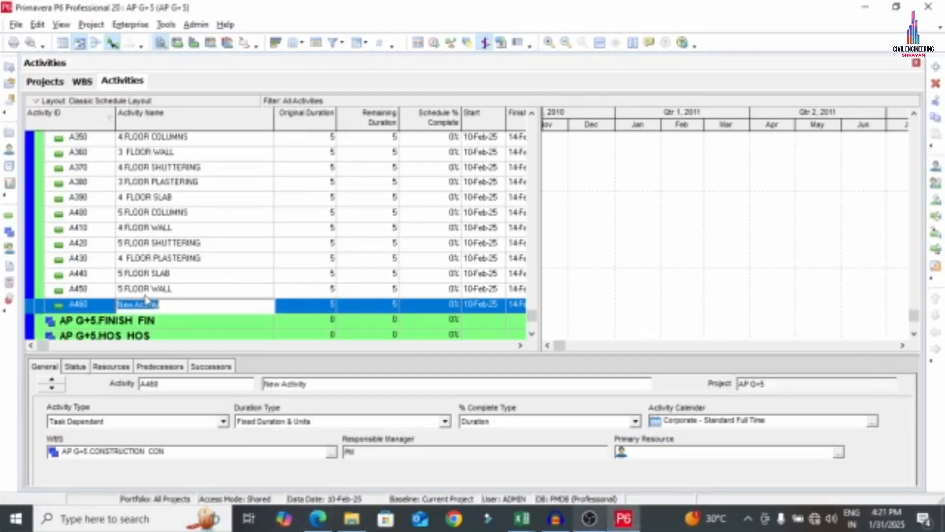
text(5)
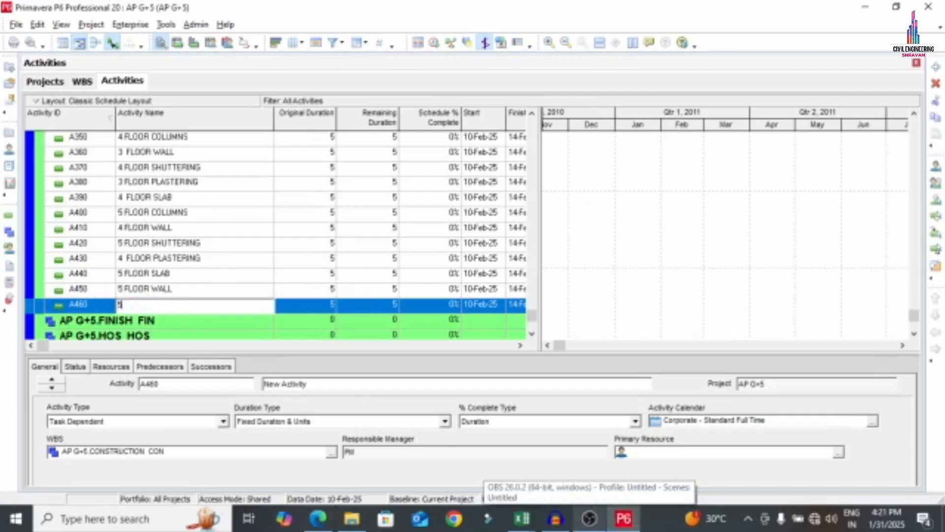
key(ctrl+v)
click(279, 243)
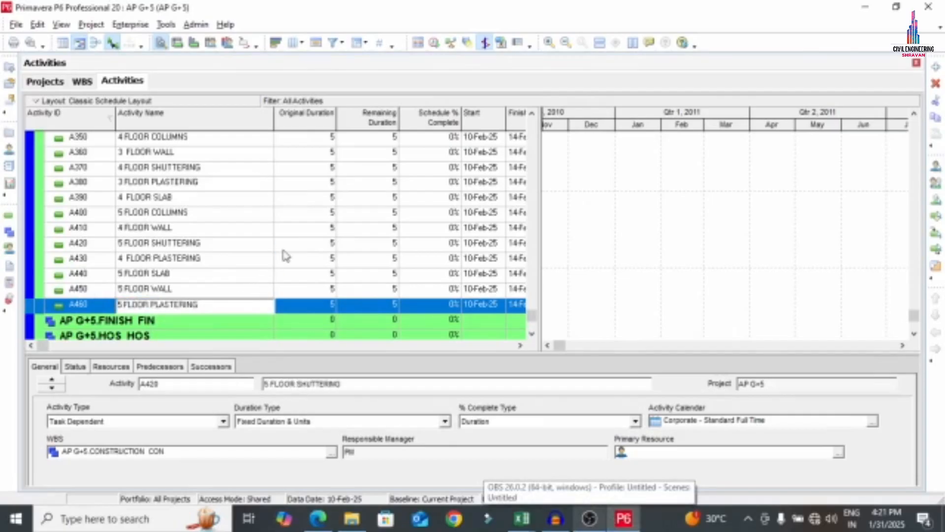
Add activity A470 named 'OTHER CON WORKS' below 5 FLOOR PLASTERING
right_click(229, 305)
click(257, 264)
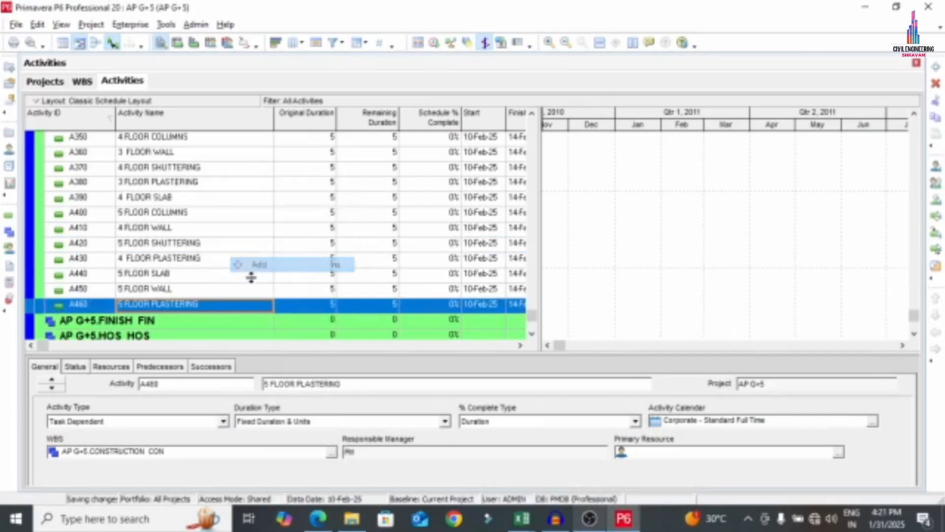
text(OTHER CON WORKS)
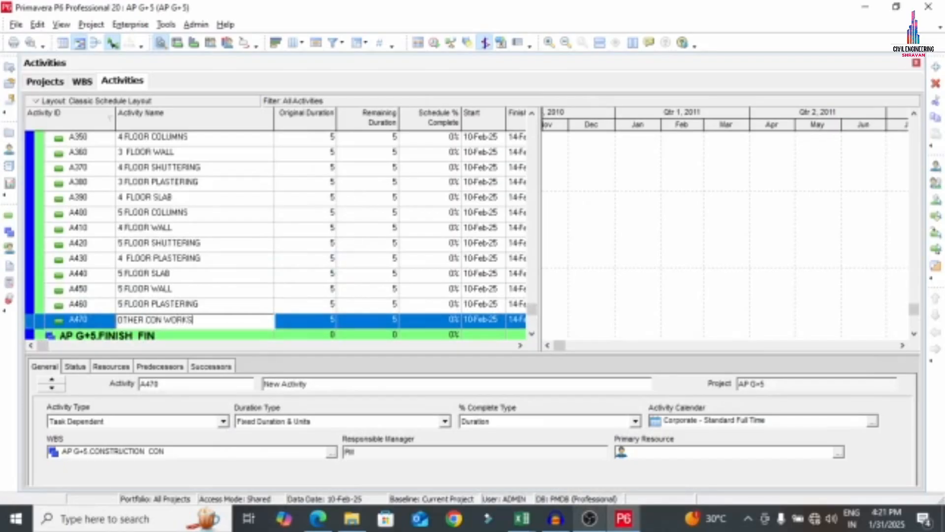
key(Return)
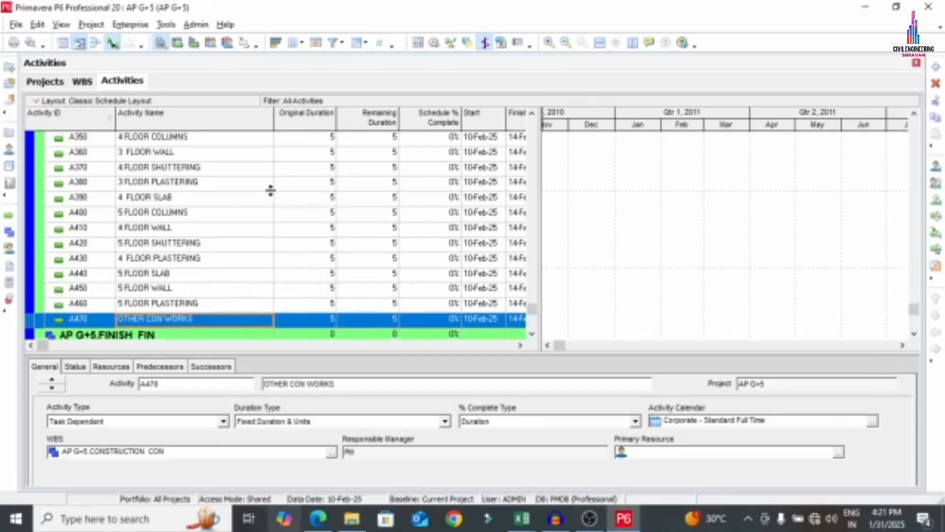
scroll(272, 197, up, 2)
scroll(275, 211, up, 8)
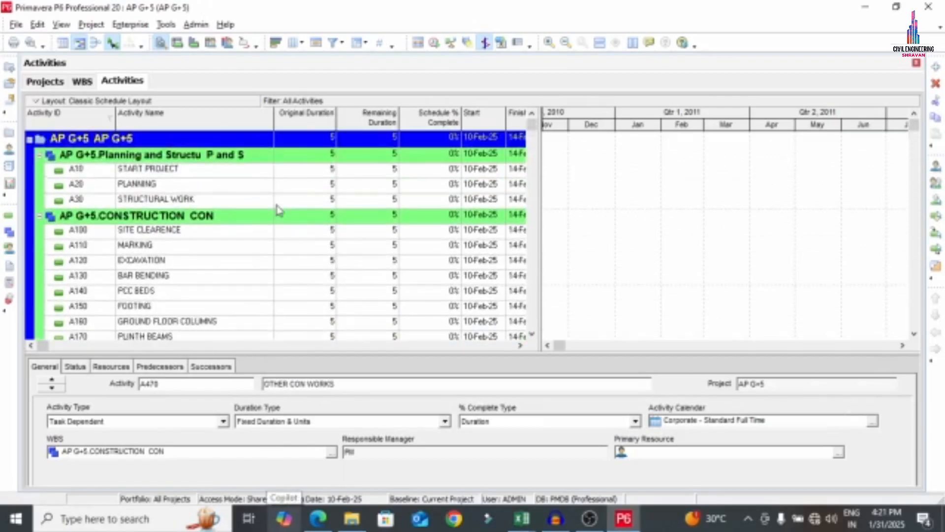
scroll(277, 213, down, 12)
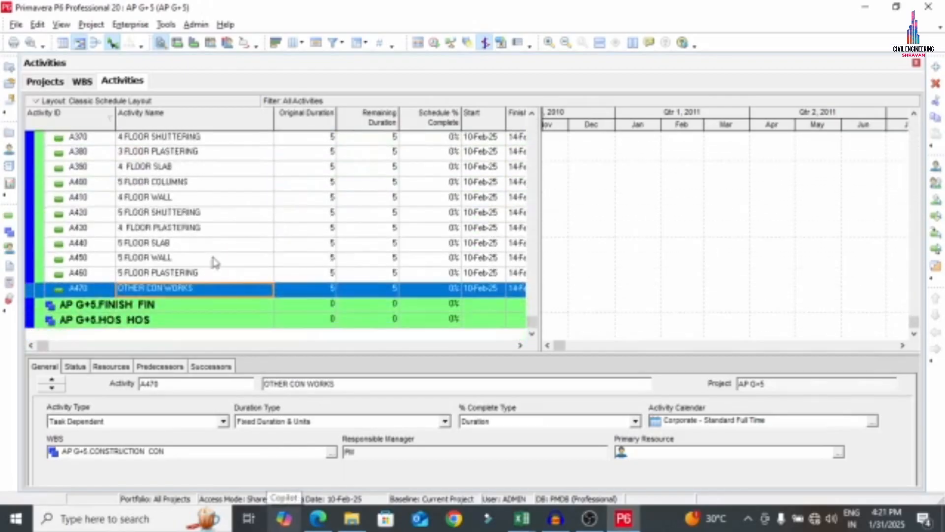
click(153, 306)
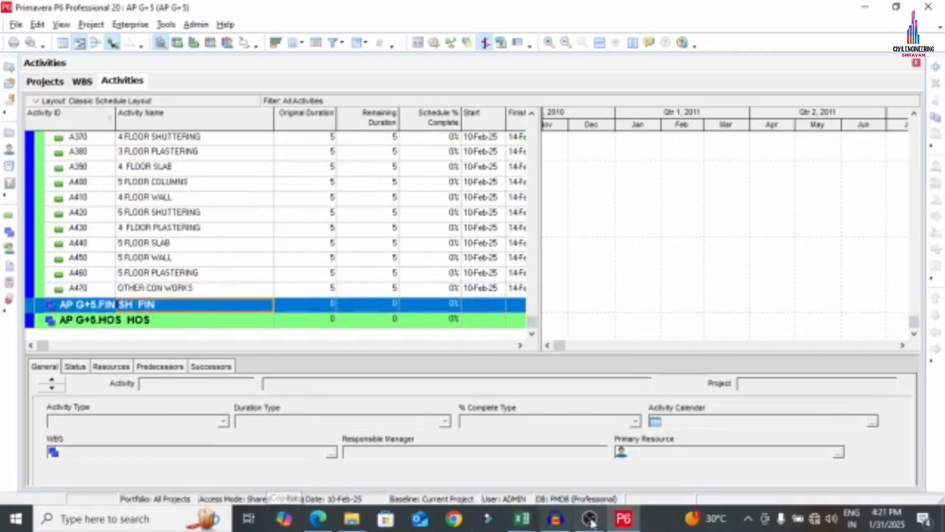
Add activity A1000 named PAINTING under the FINISH WBS
click(318, 518)
scroll(207, 320, down, 5)
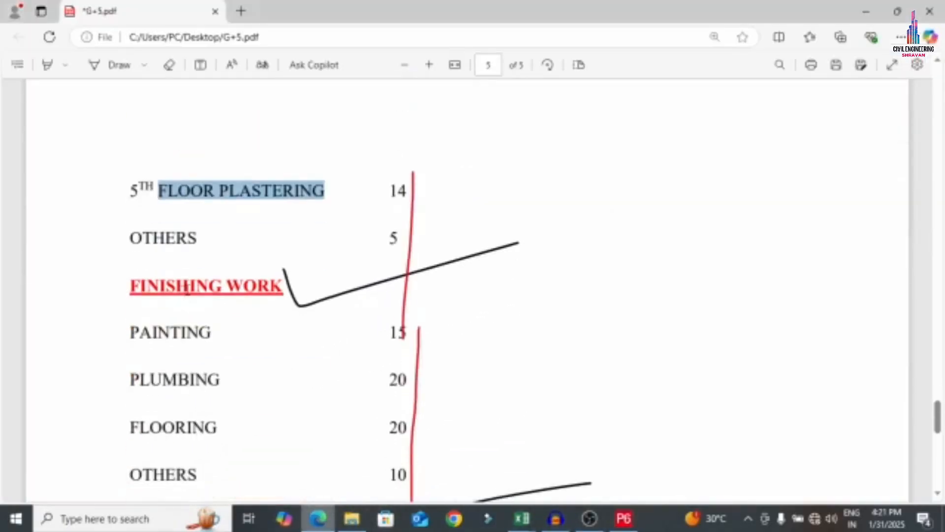
mouse_move(126, 265)
mouse_down()
mouse_move(250, 261)
mouse_move(219, 266)
mouse_up()
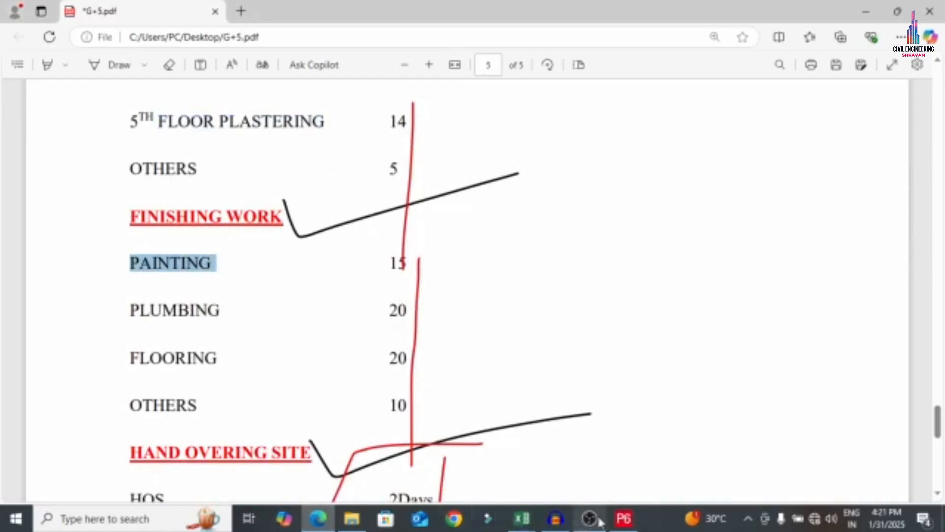
click(623, 518)
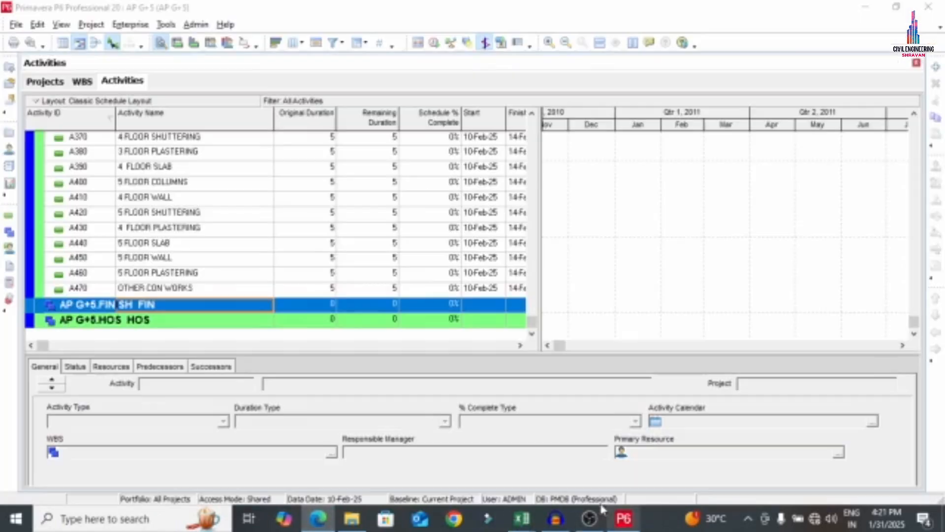
right_click(166, 302)
click(232, 264)
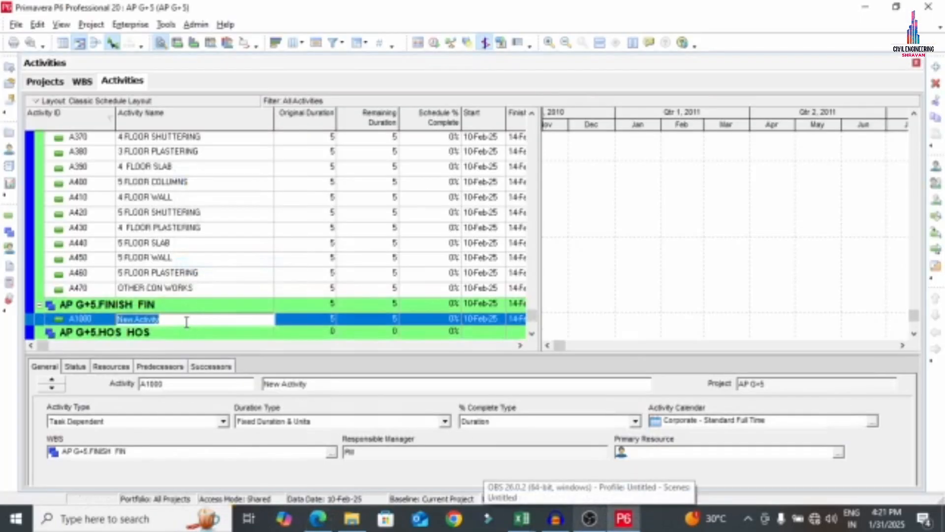
key(ctrl+v)
click(104, 318)
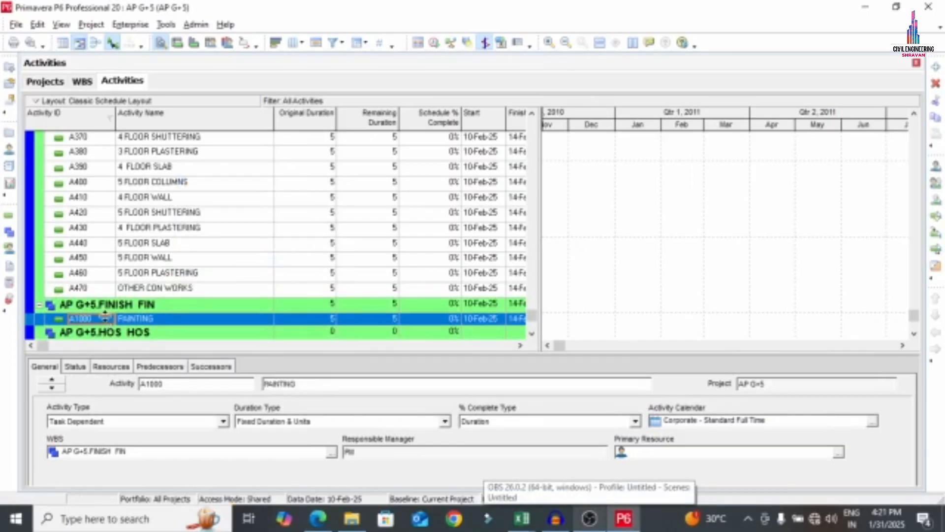
Add activity A1010 named PLUMBING below PAINTING
right_click(163, 326)
click(196, 323)
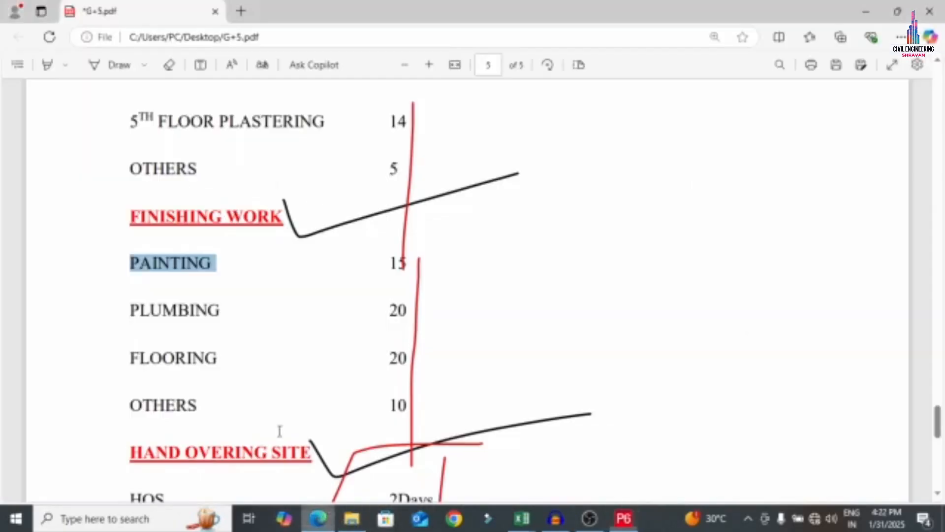
click(318, 518)
drag(126, 321, 221, 319)
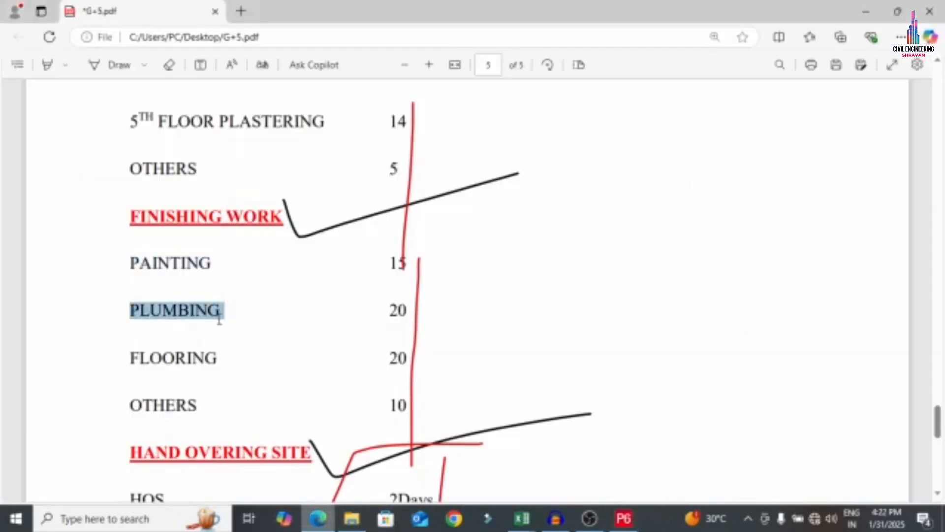
click(624, 518)
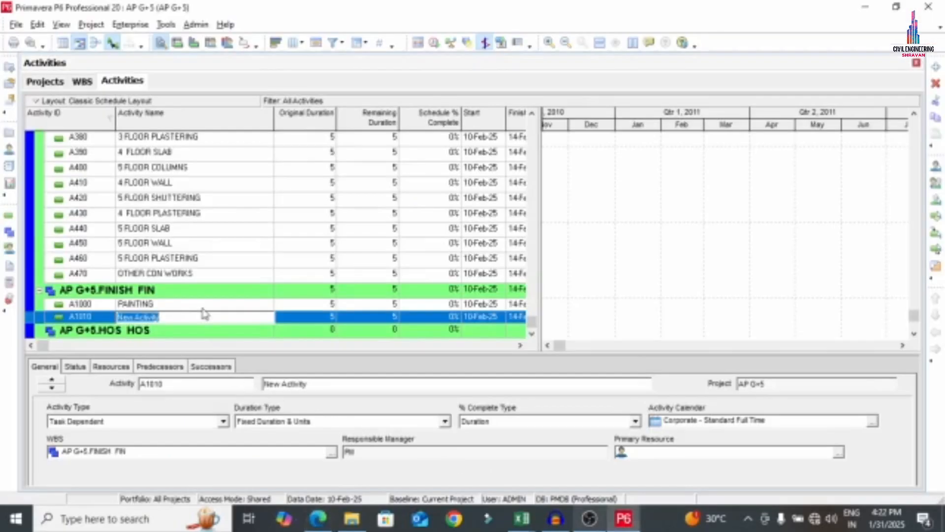
key(ctrl+v)
Add activities A1020 FLOORING and A1030 OTHER below PLUMBING
right_click(90, 322)
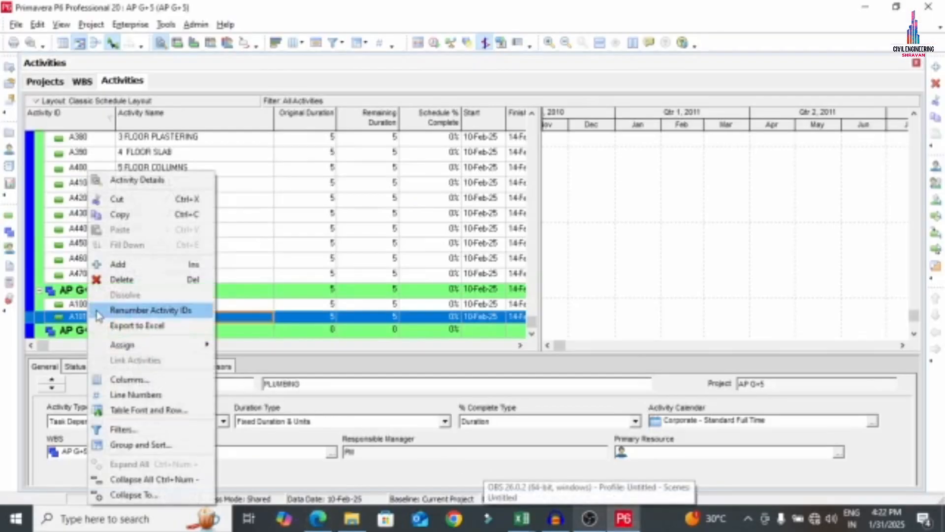
click(116, 261)
text(P)
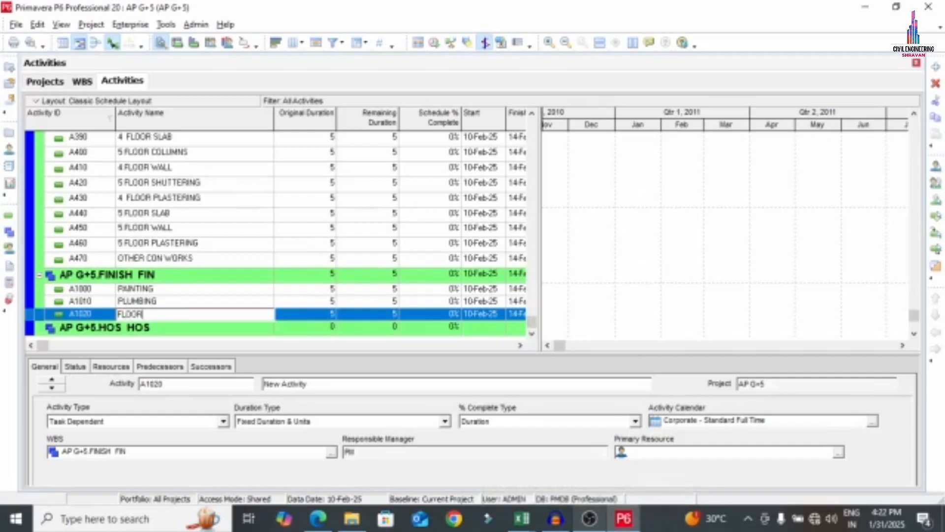
right_click(65, 323)
click(98, 261)
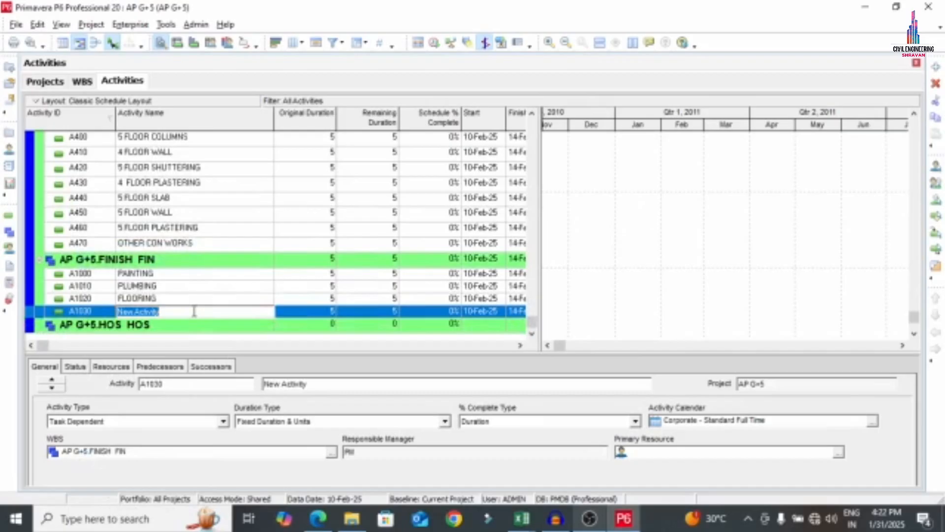
text(OTHER)
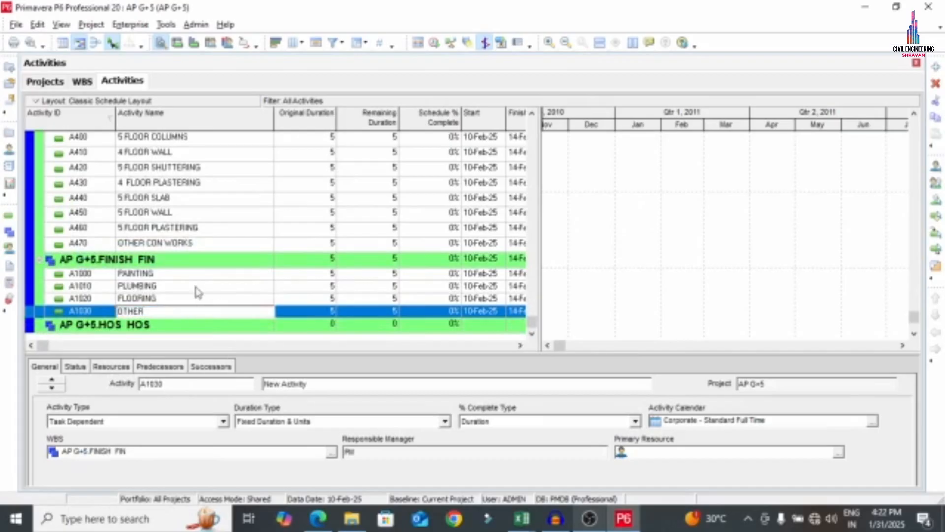
click(148, 323)
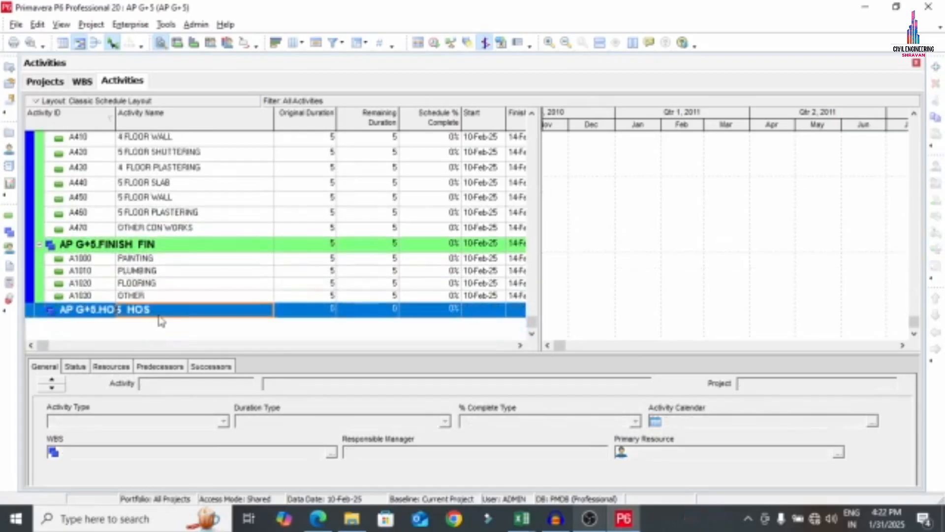
Add activity A1040 named HOS under the HOS WBS
right_click(158, 315)
click(188, 264)
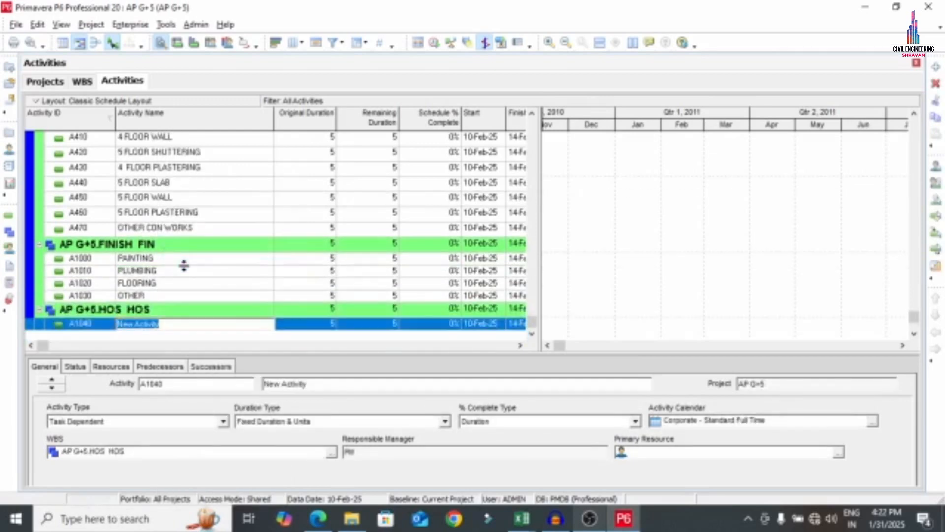
text(HO)
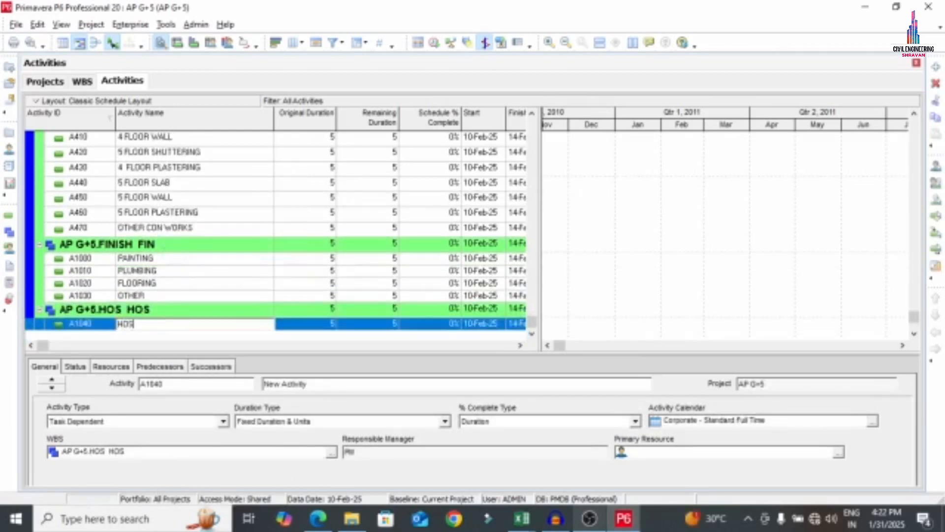
text(S)
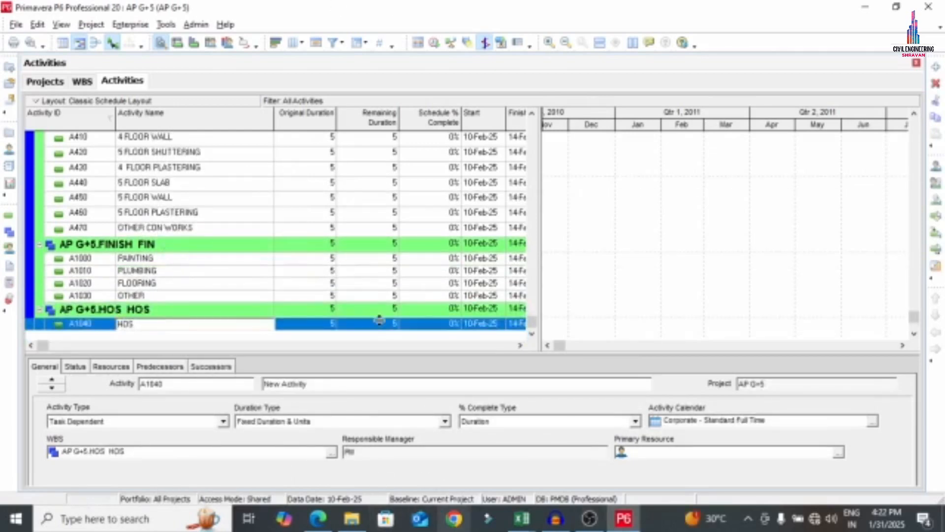
click(357, 345)
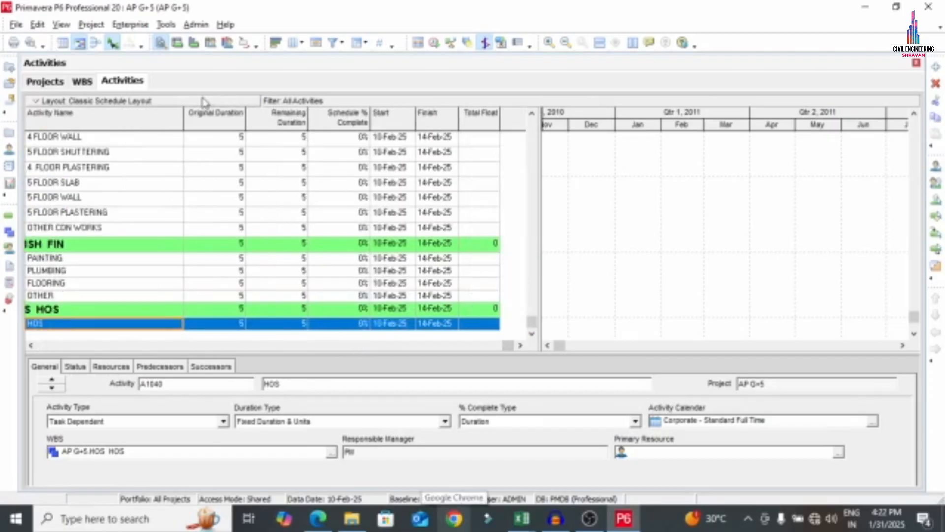
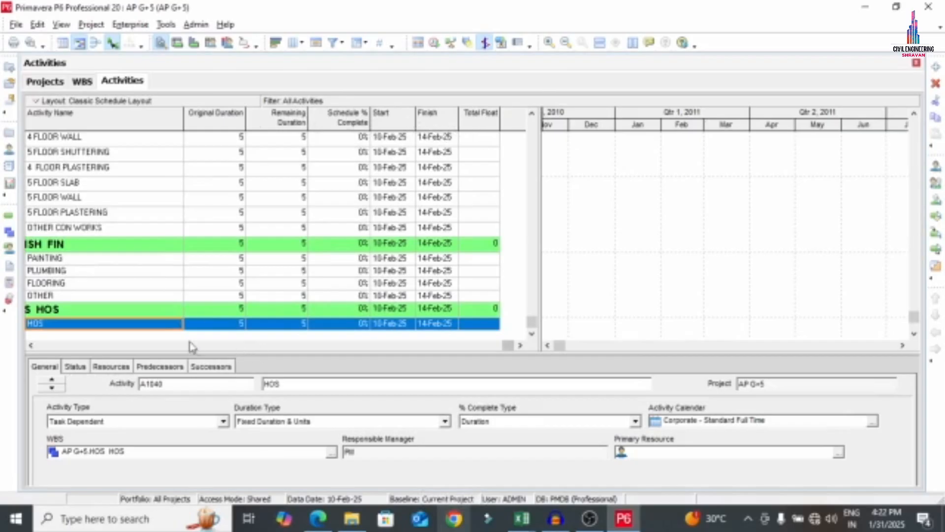
Scroll the activity grid back to the Activity ID column and bring up the table's Columns settings
click(33, 347)
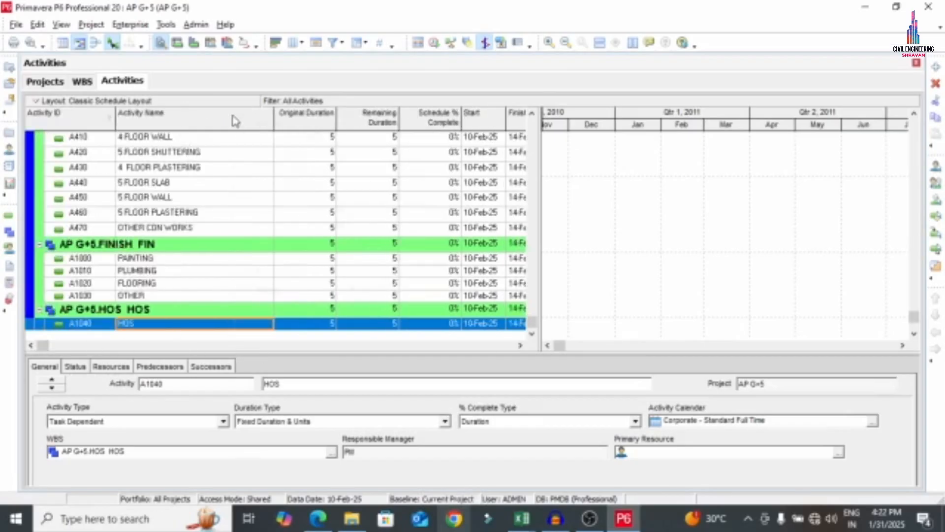
right_click(232, 115)
click(265, 325)
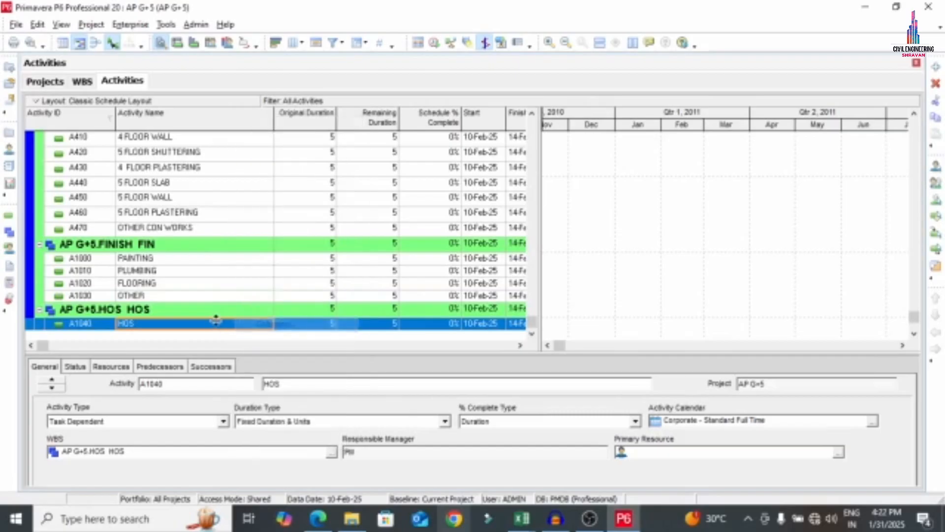
Remove the Remaining Duration, Schedule % Complete and Total Float columns from the table
click(319, 244)
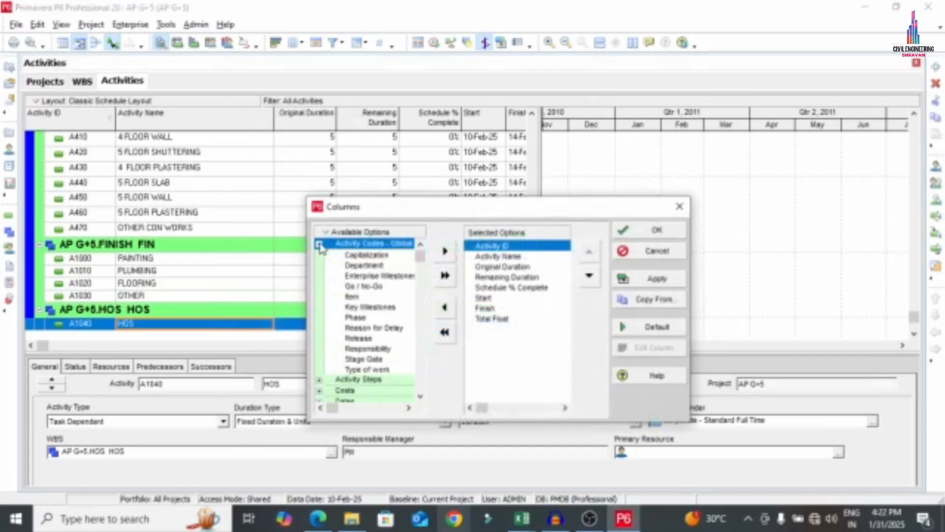
click(320, 244)
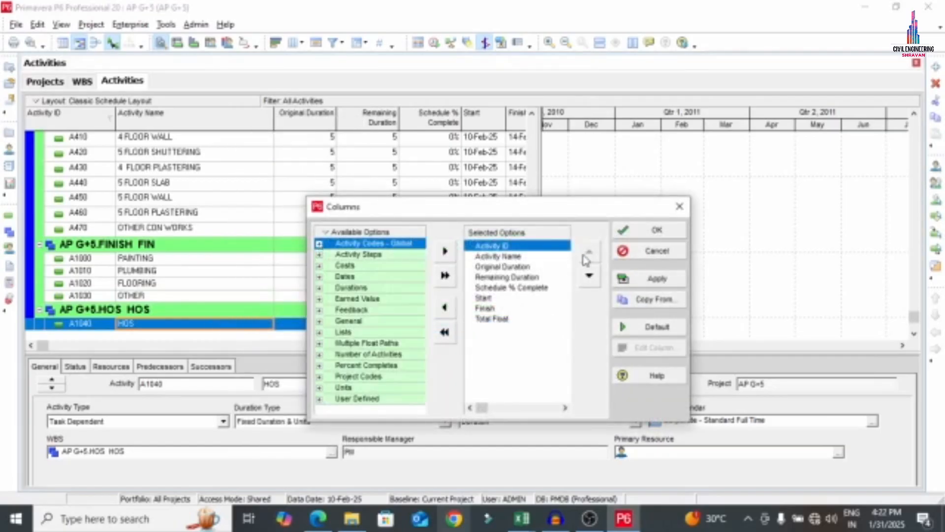
click(503, 267)
click(502, 258)
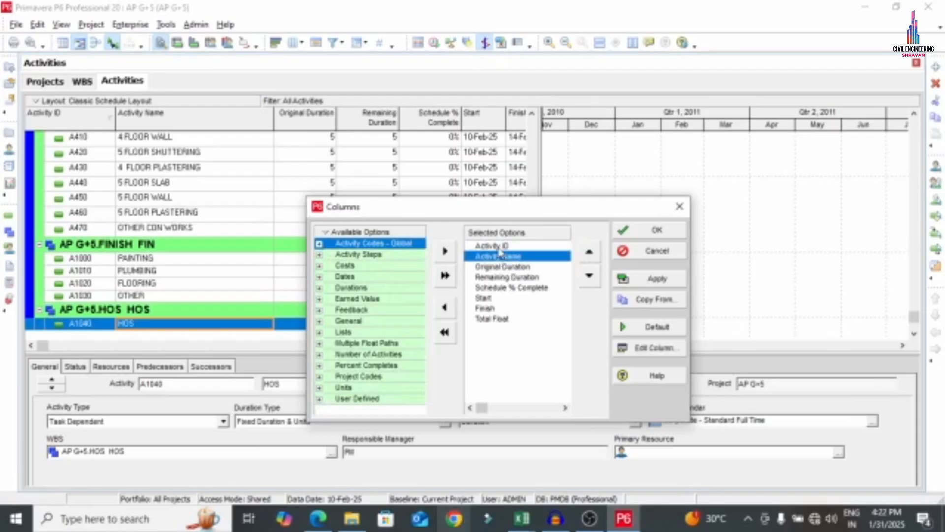
click(498, 247)
click(499, 254)
click(501, 264)
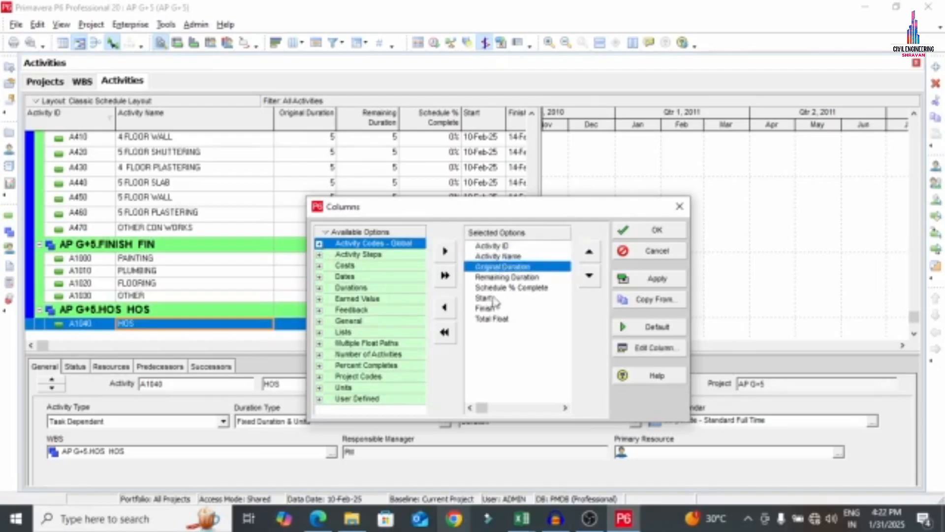
double_click(498, 278)
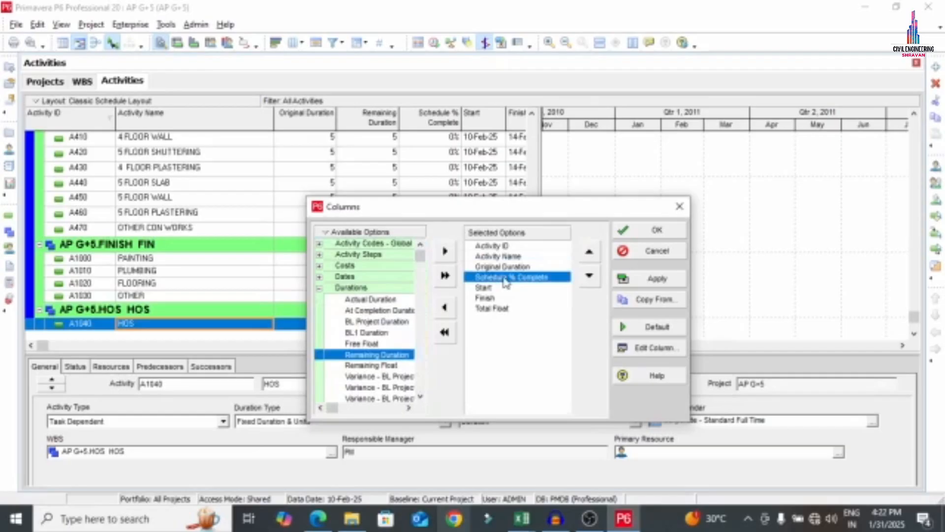
double_click(504, 277)
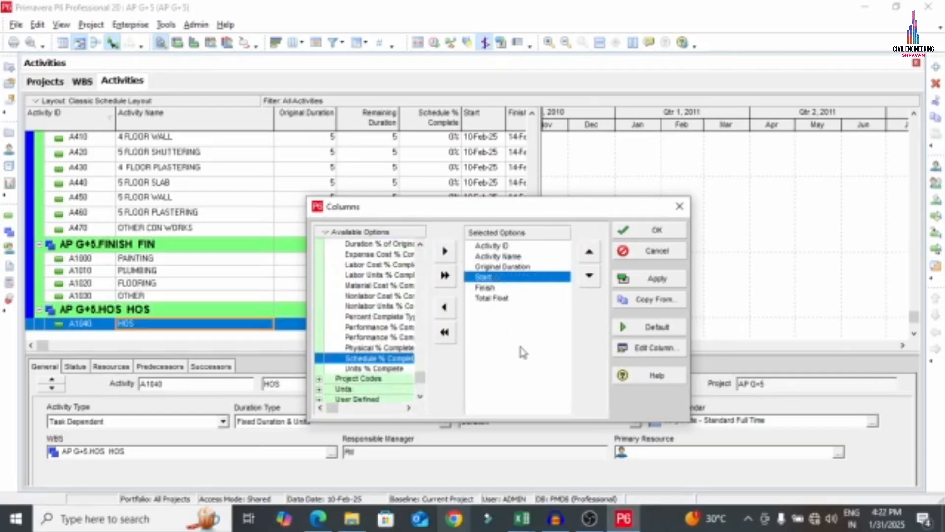
double_click(490, 298)
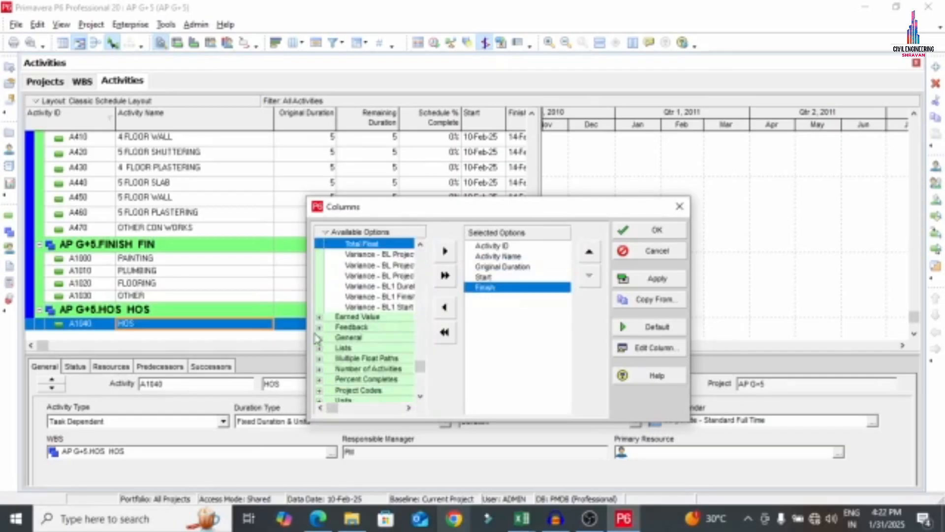
Add Activity Type, Calendar, Predecessors and Successors columns from the General and Lists groups
click(319, 339)
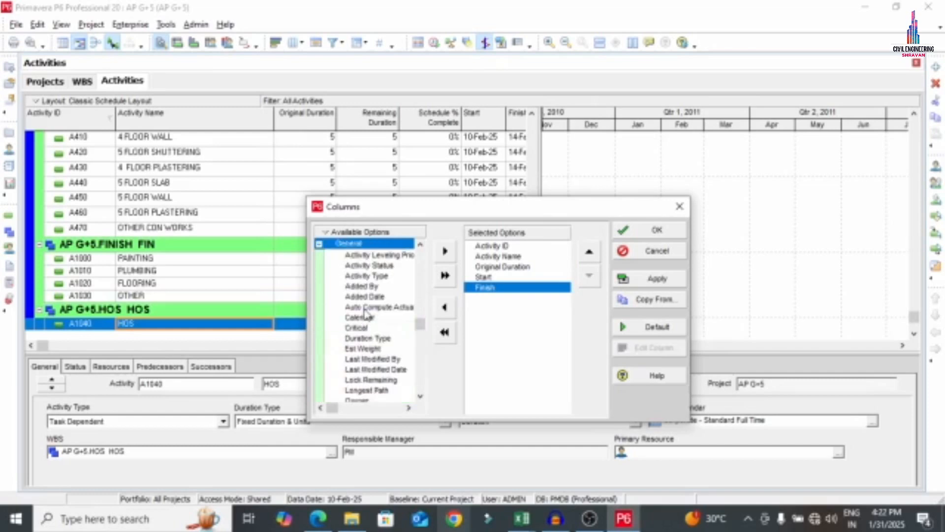
double_click(379, 278)
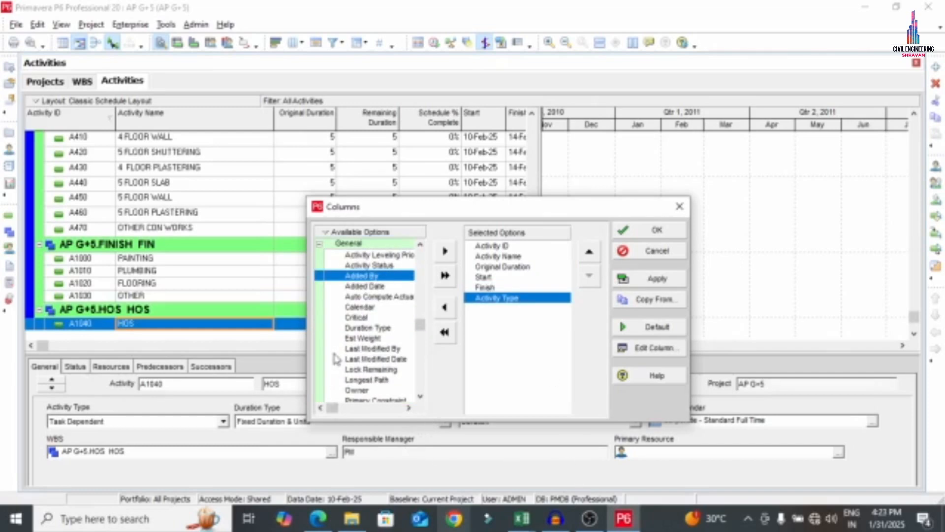
double_click(359, 307)
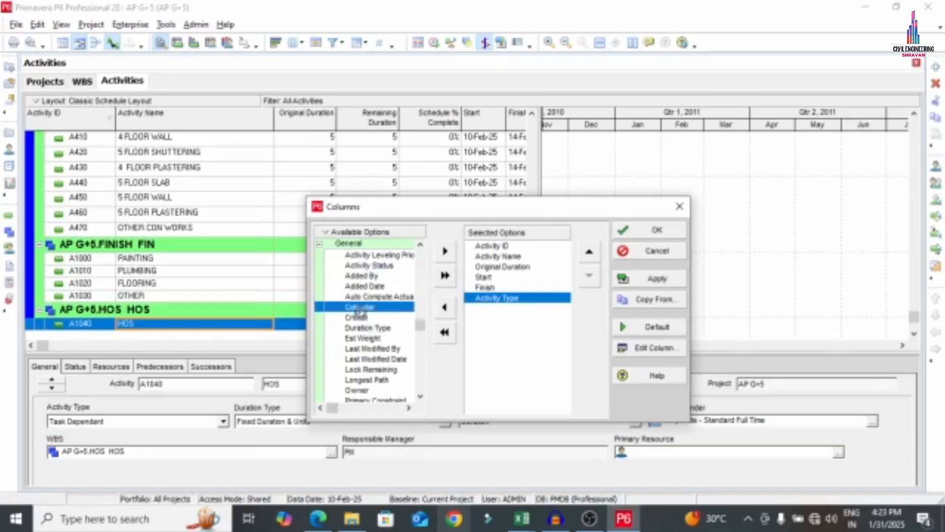
scroll(378, 358, down, 5)
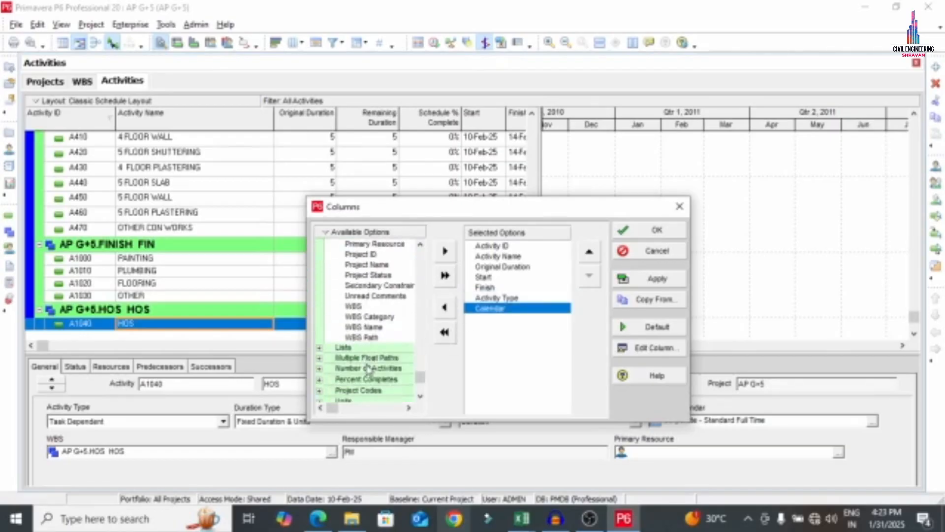
click(319, 348)
scroll(377, 311, down, 1)
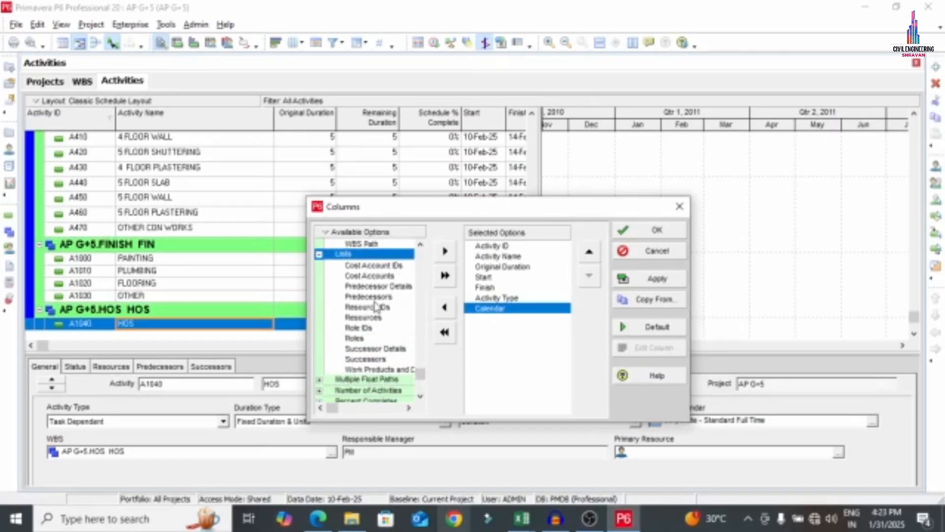
double_click(373, 297)
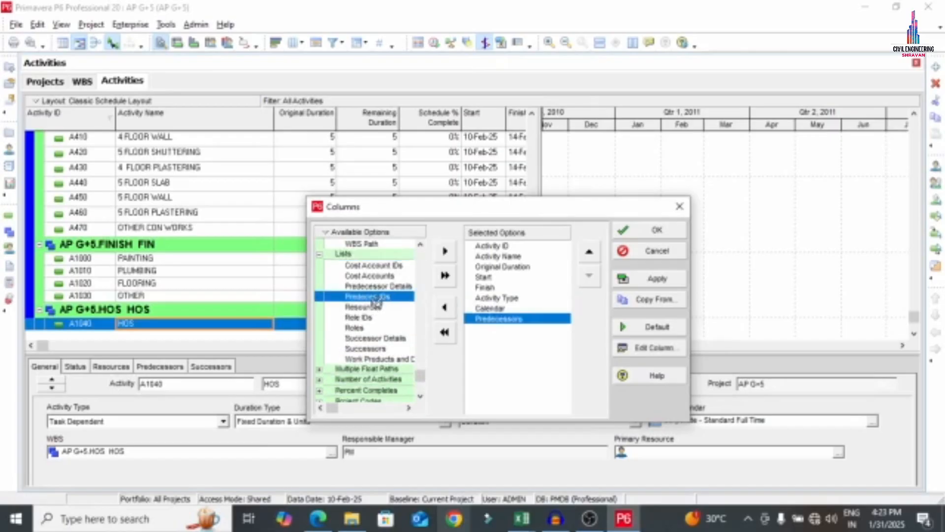
double_click(371, 348)
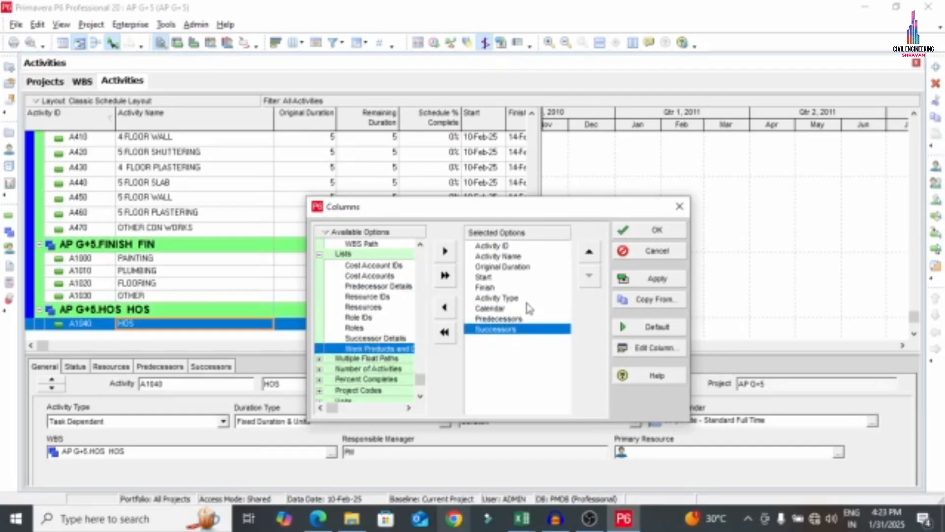
Reposition Predecessors after Activity Type and move Finish to the last column
click(570, 245)
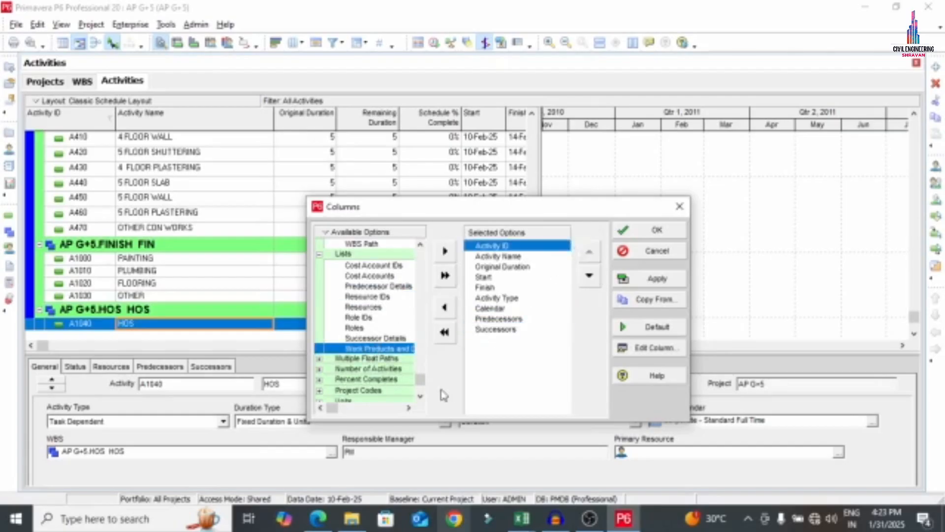
click(498, 319)
click(594, 254)
click(593, 254)
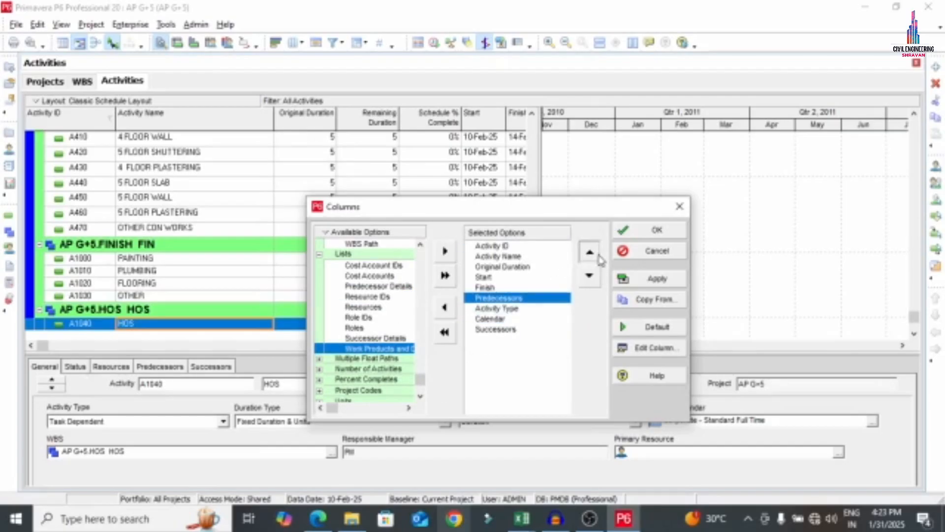
click(598, 256)
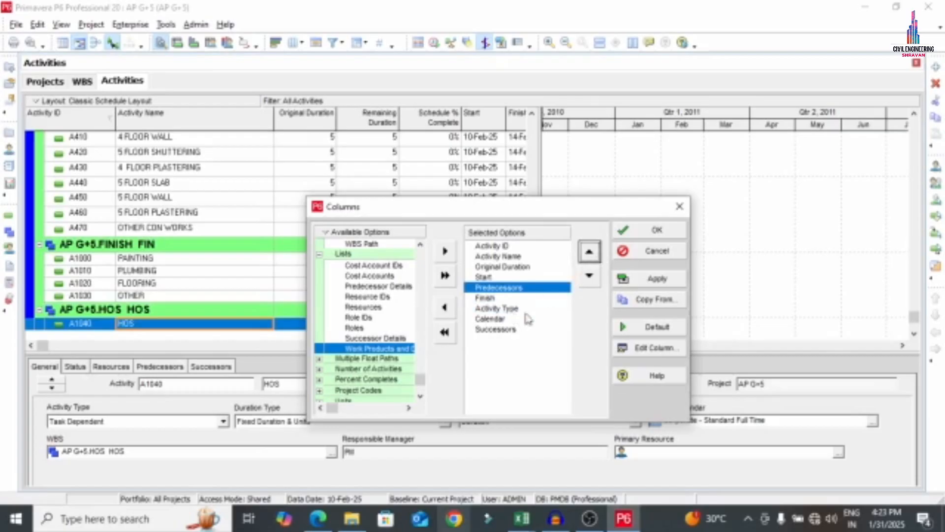
click(589, 277)
click(589, 277)
click(490, 288)
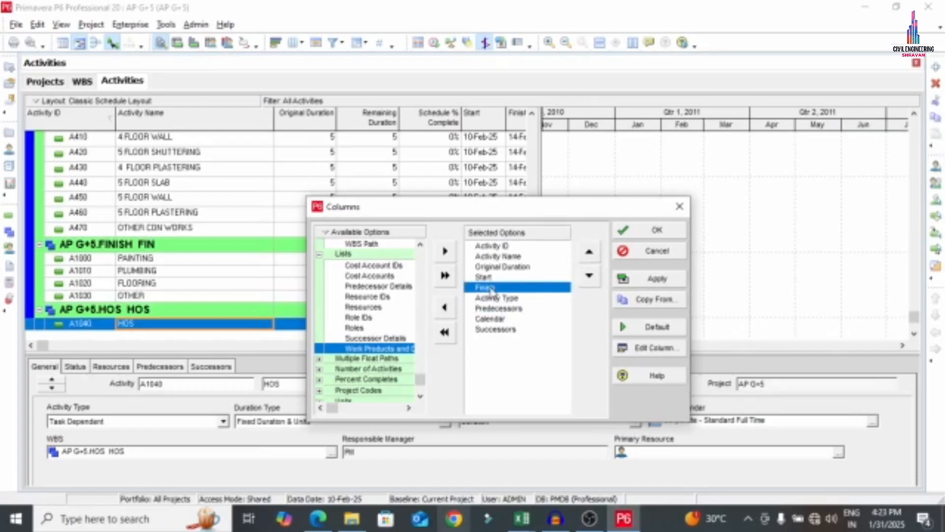
click(591, 277)
click(590, 277)
click(591, 277)
click(591, 277)
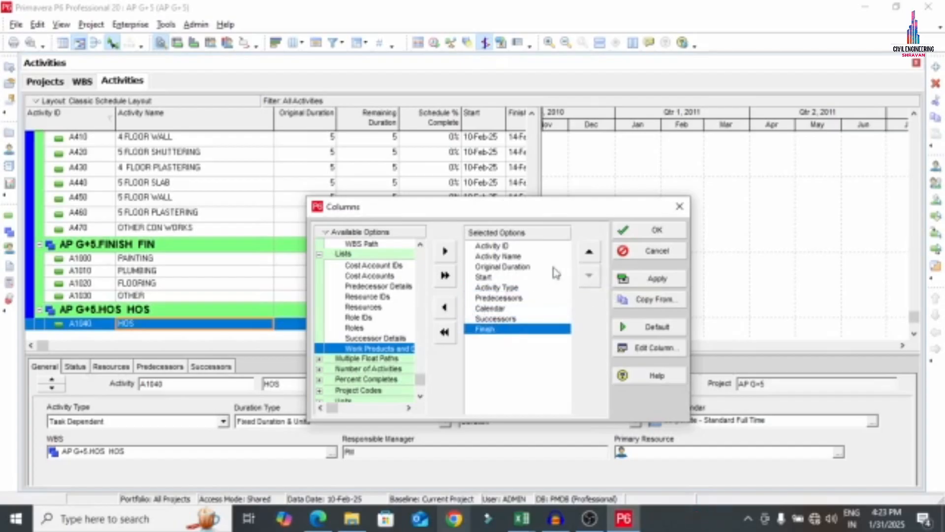
Move Activity Type just above Finish and apply the new column layout
click(495, 277)
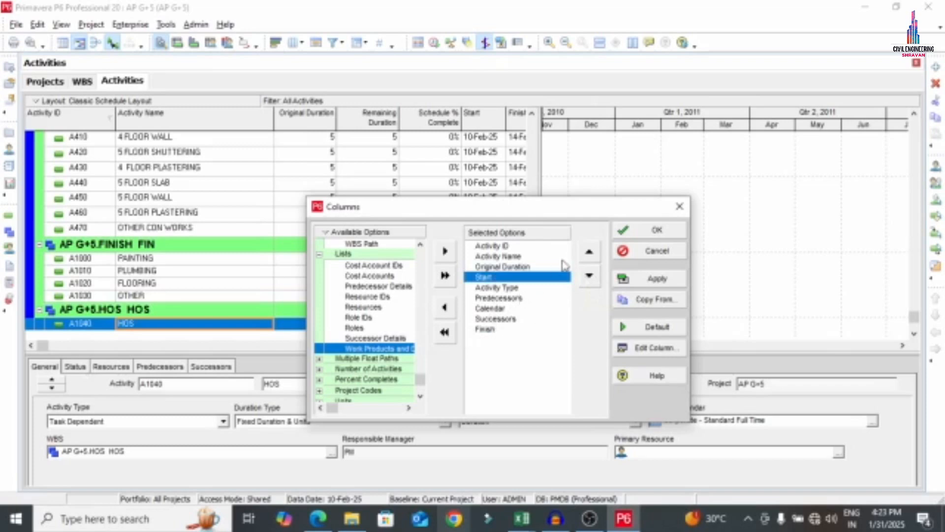
click(515, 266)
click(507, 257)
click(495, 288)
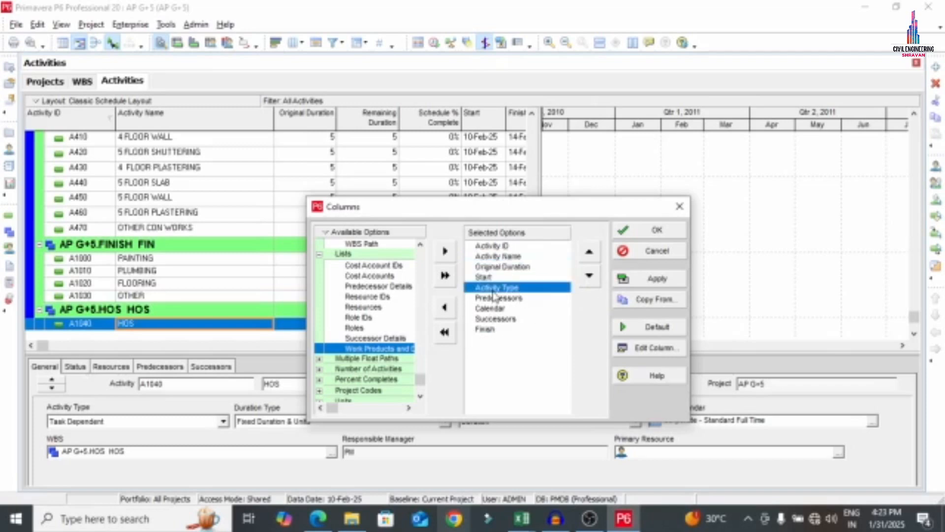
click(590, 276)
click(589, 276)
click(590, 276)
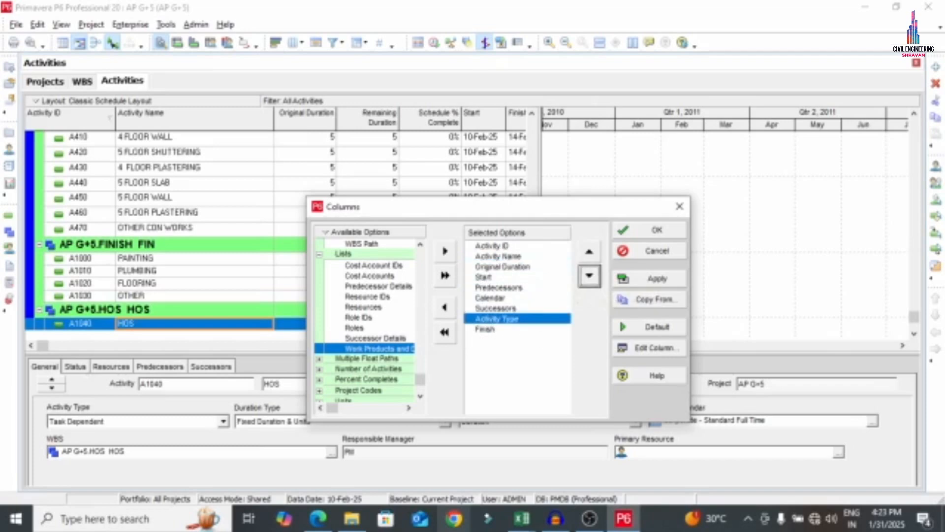
click(656, 230)
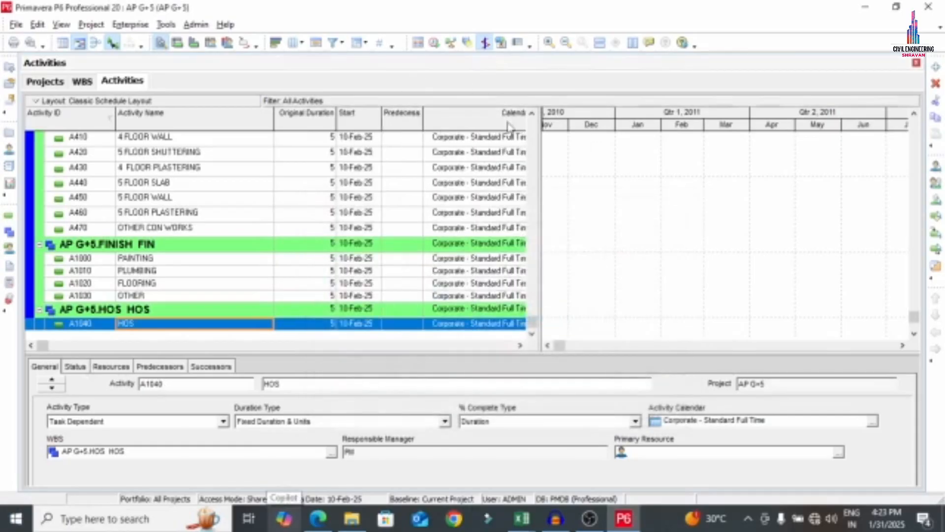
Resize the activity table so the Finish column shows fully while leaving room for the Gantt chart
drag(606, 149, 661, 148)
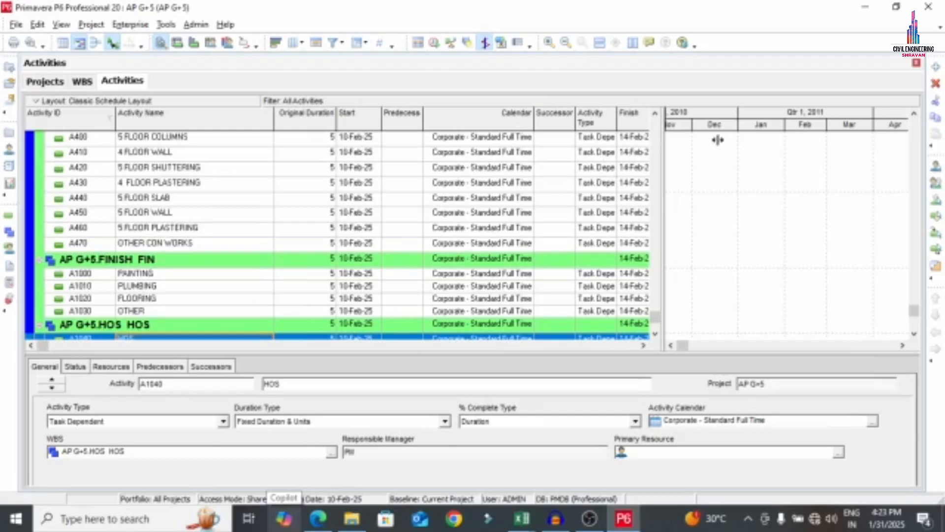
drag(718, 140, 736, 147)
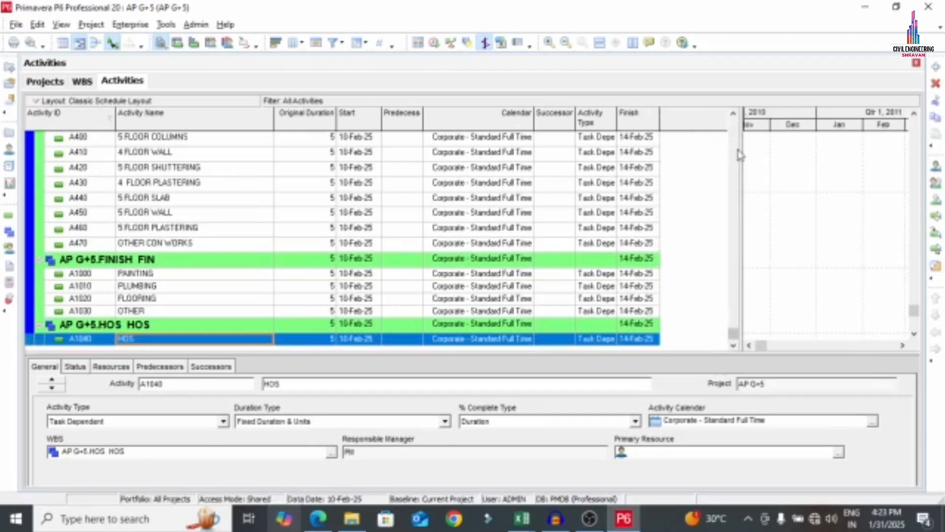
drag(741, 149, 695, 158)
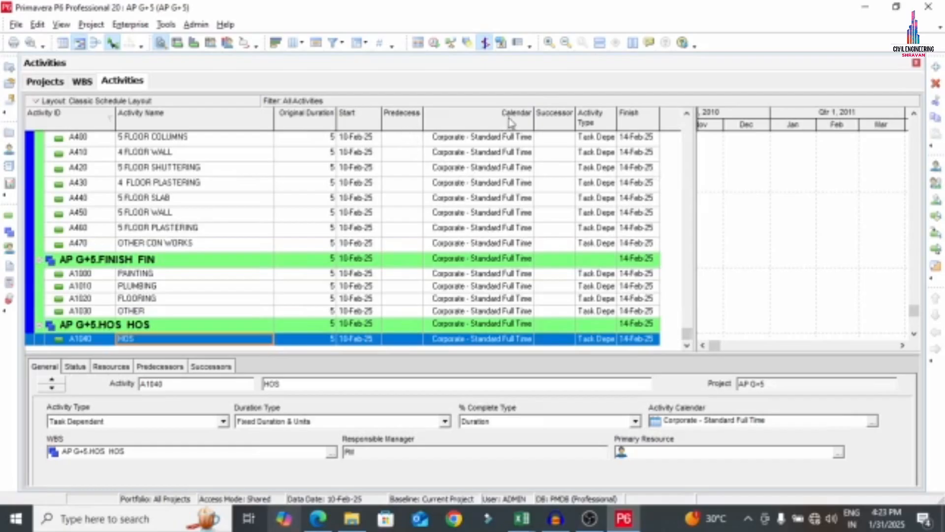
Move the Predecessors column below Calendar in the column order and apply it
right_click(402, 120)
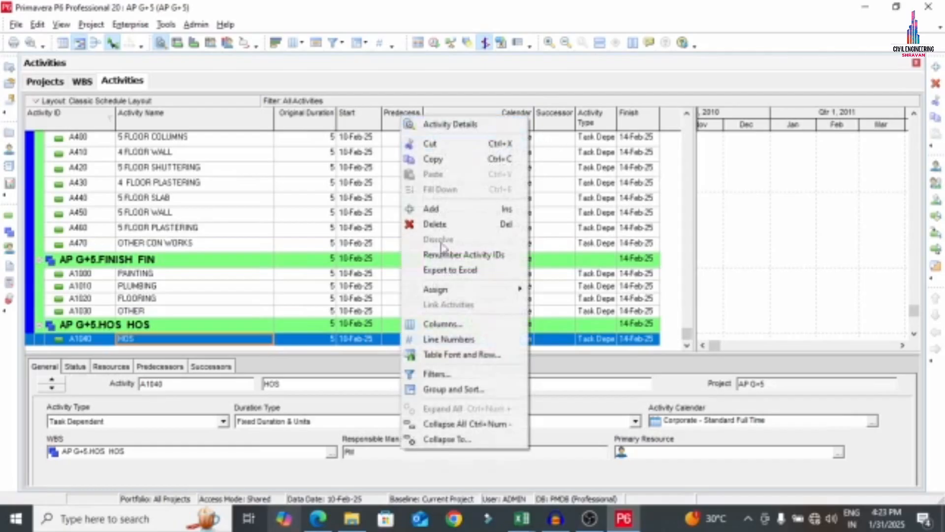
click(443, 323)
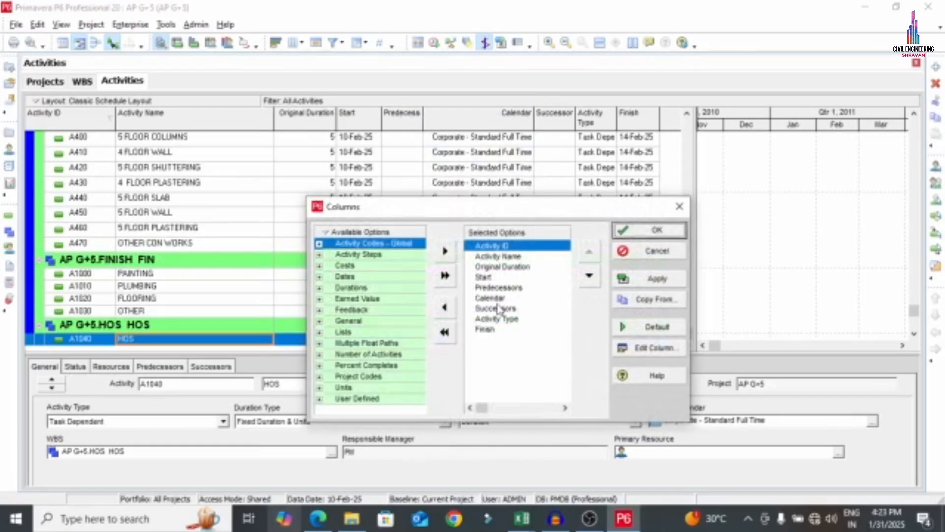
click(498, 289)
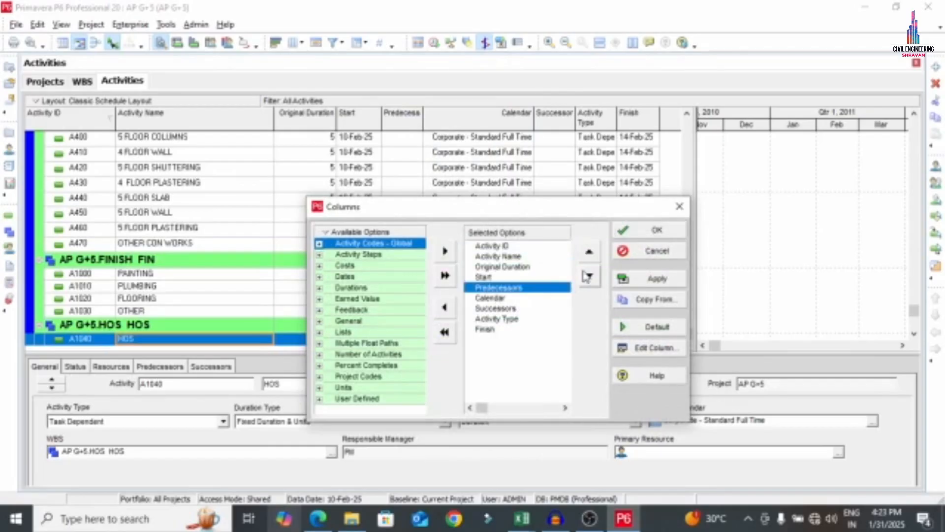
click(590, 275)
click(640, 232)
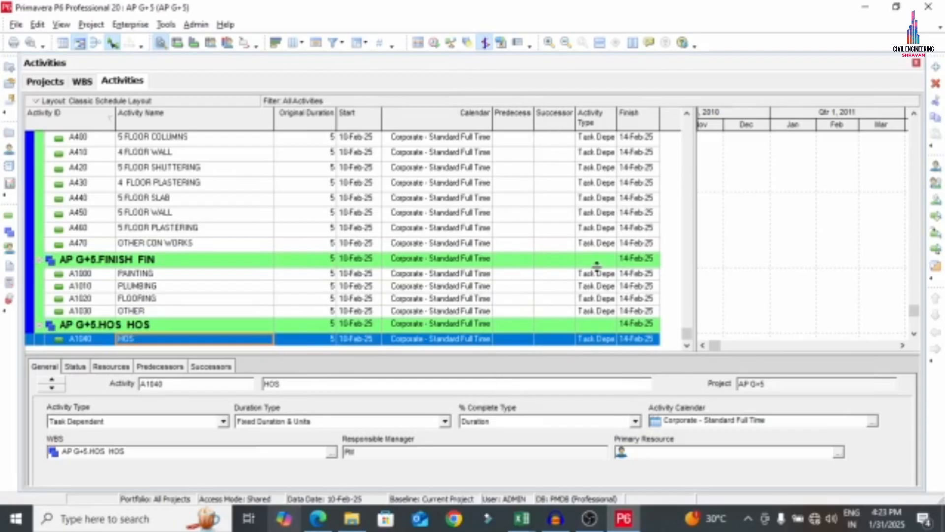
scroll(597, 266, up, 20)
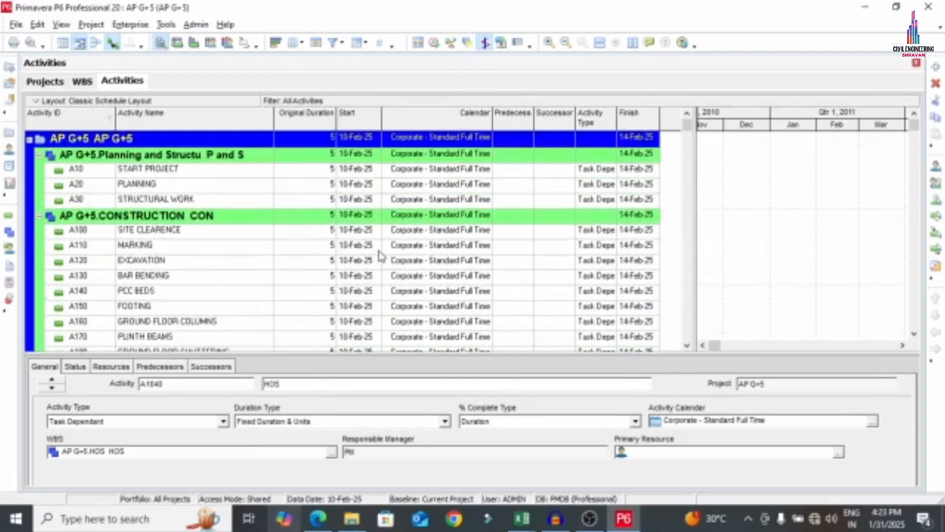
In G+5.pdf, draw a red pen stroke beside the calendar Step 6, then go back to P6
click(319, 518)
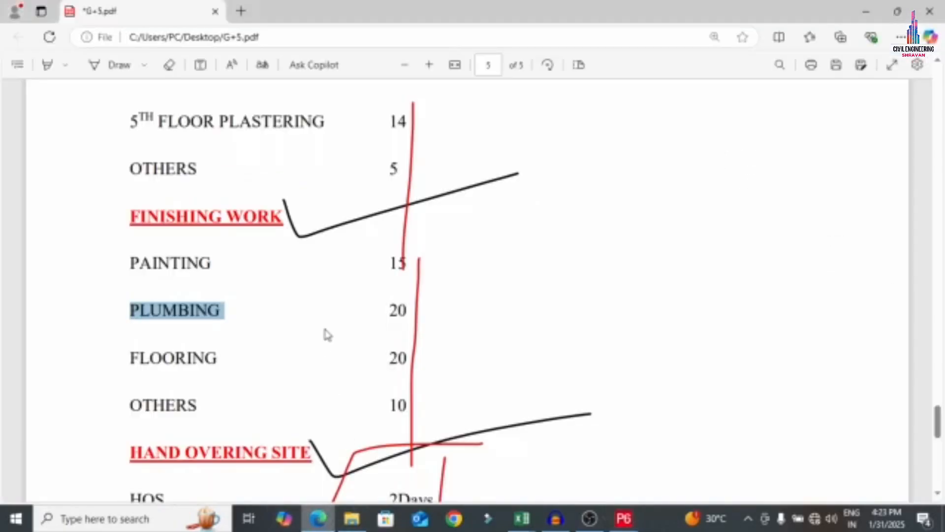
scroll(327, 334, up, 20)
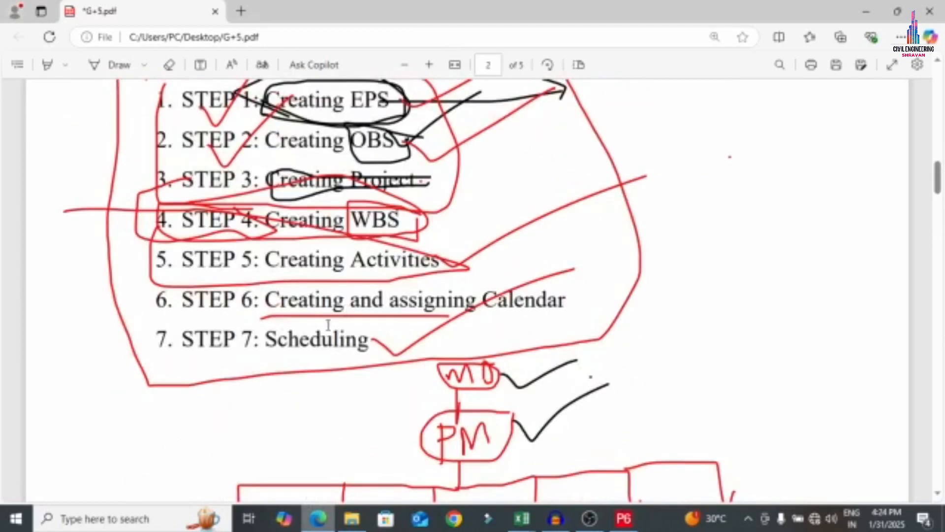
click(126, 66)
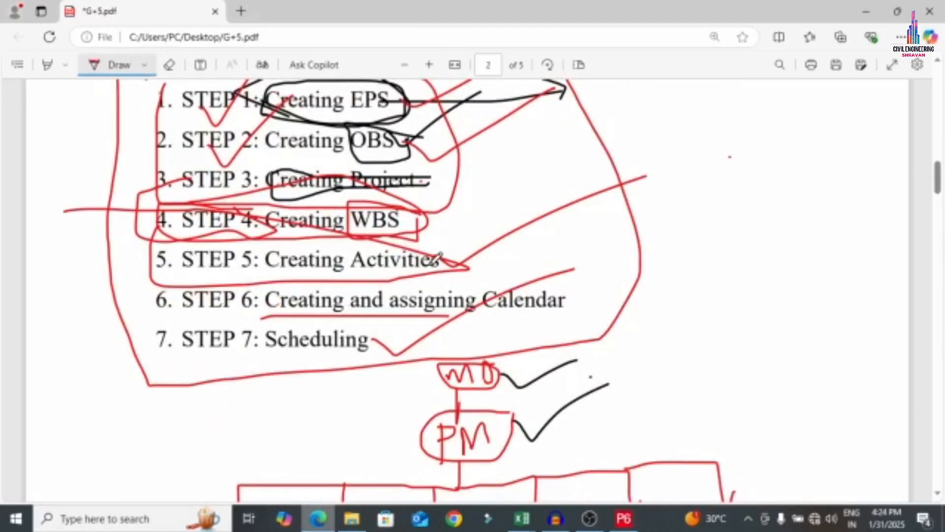
drag(487, 300, 699, 221)
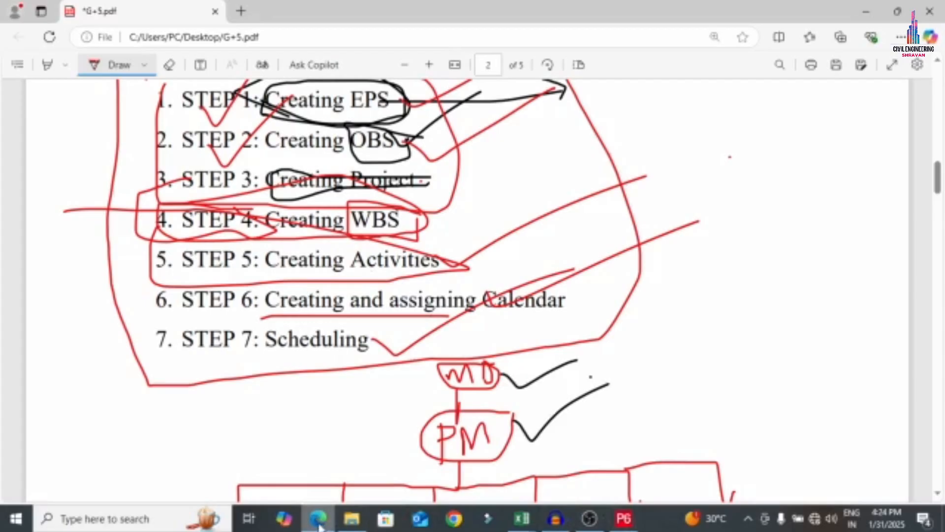
click(624, 518)
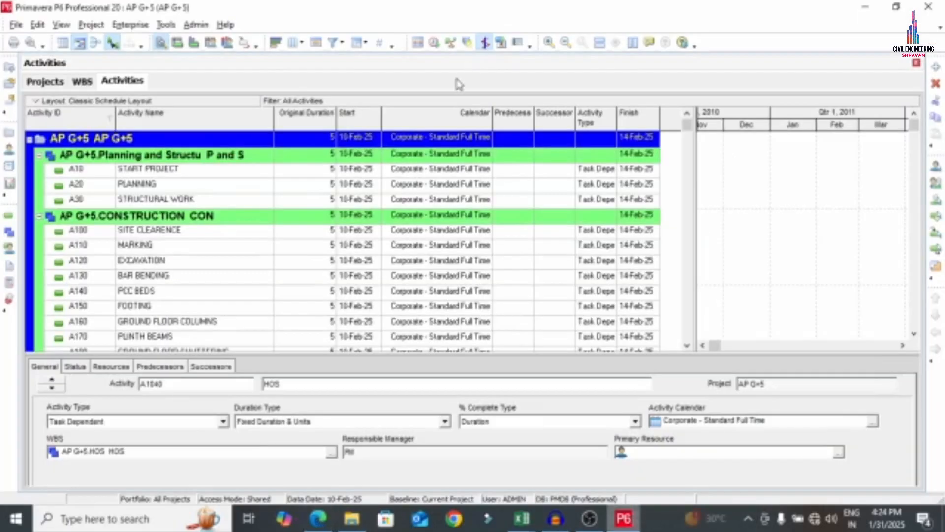
Create global calendar AP G+5 copied from 5x10, then open 5x10 for modification
click(132, 28)
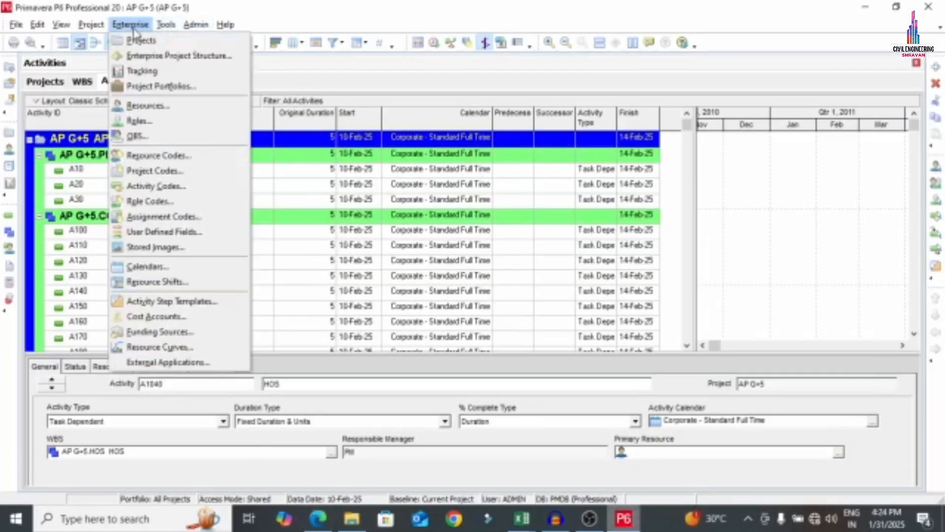
click(173, 267)
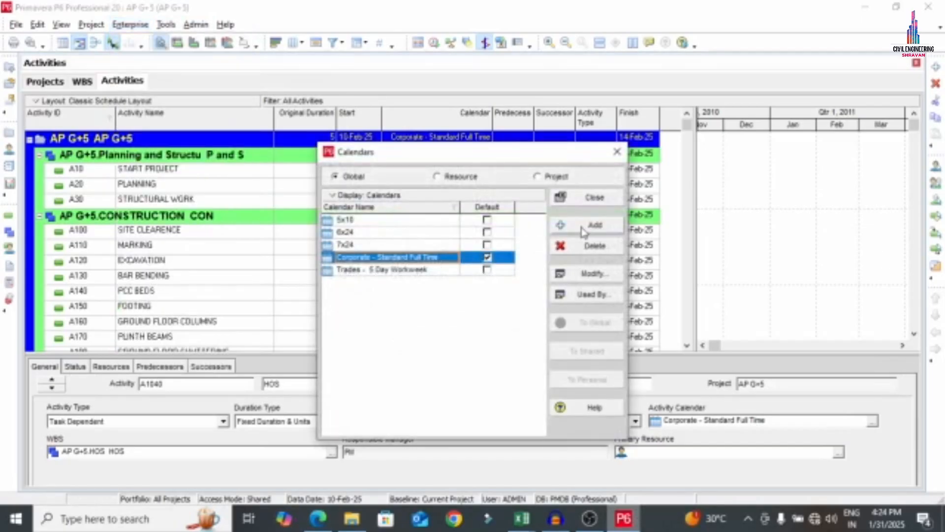
click(584, 230)
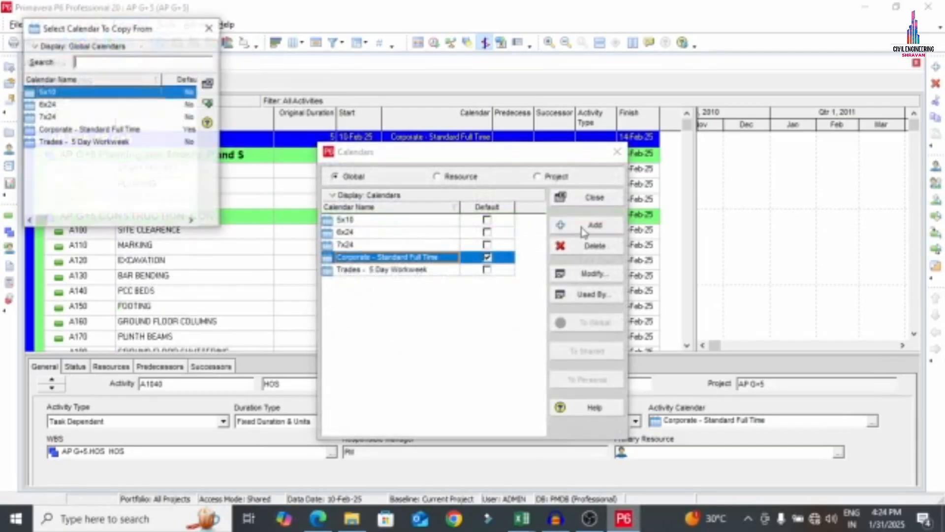
click(208, 102)
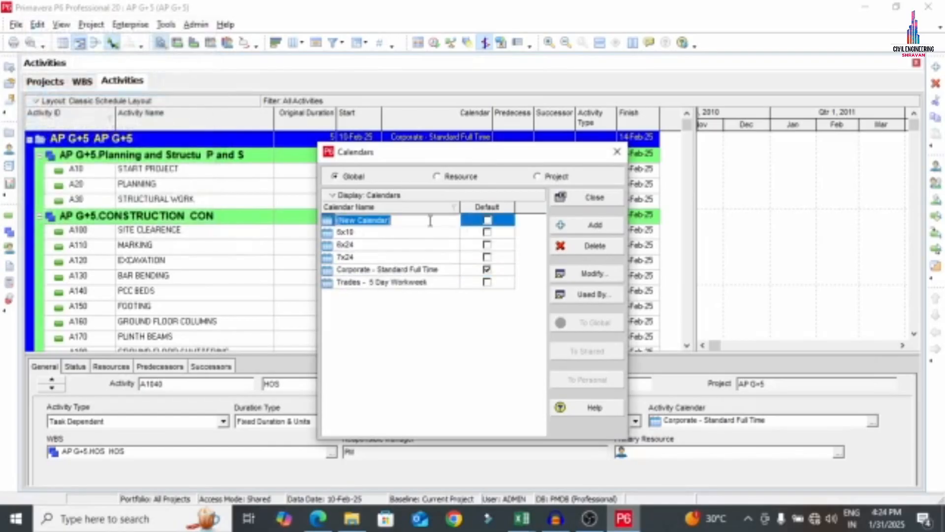
key(BackSpace)
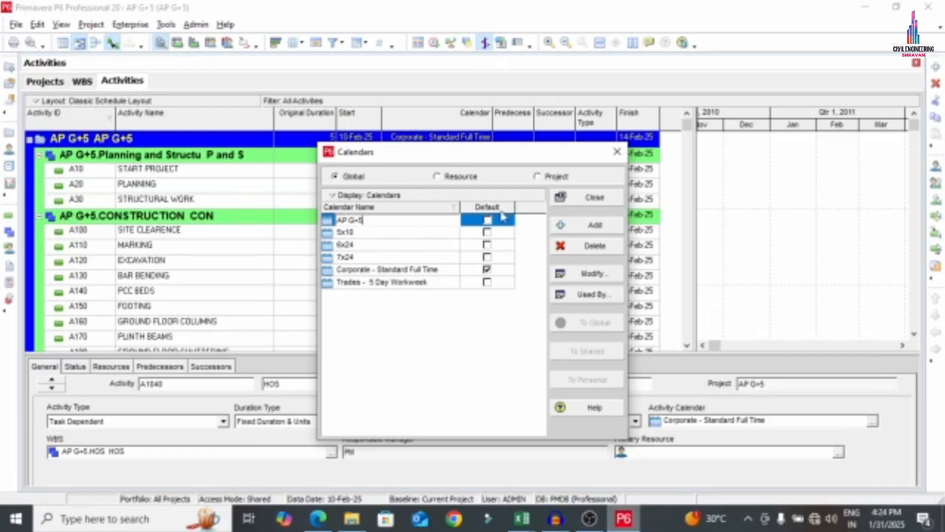
click(488, 221)
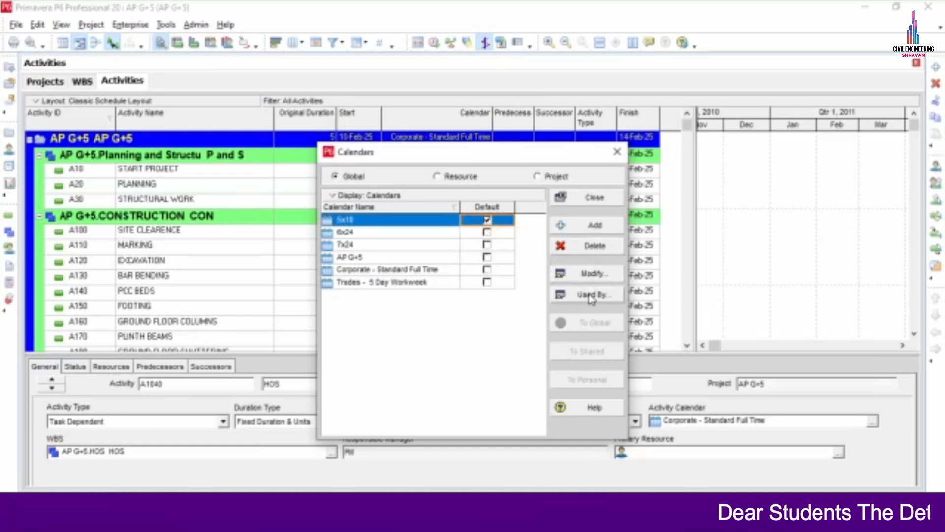
click(593, 276)
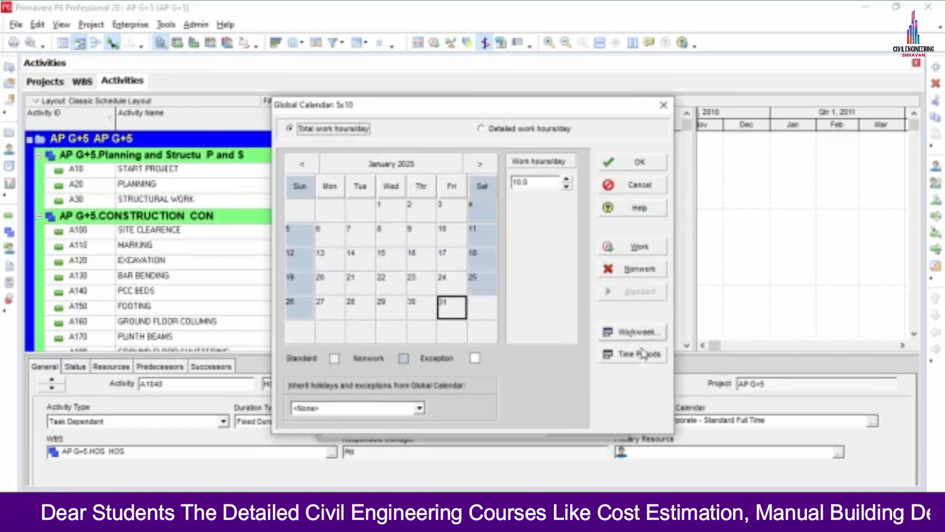
Give Saturday 10 work hours in the 5x10 standard workweek, then select January 14
click(637, 333)
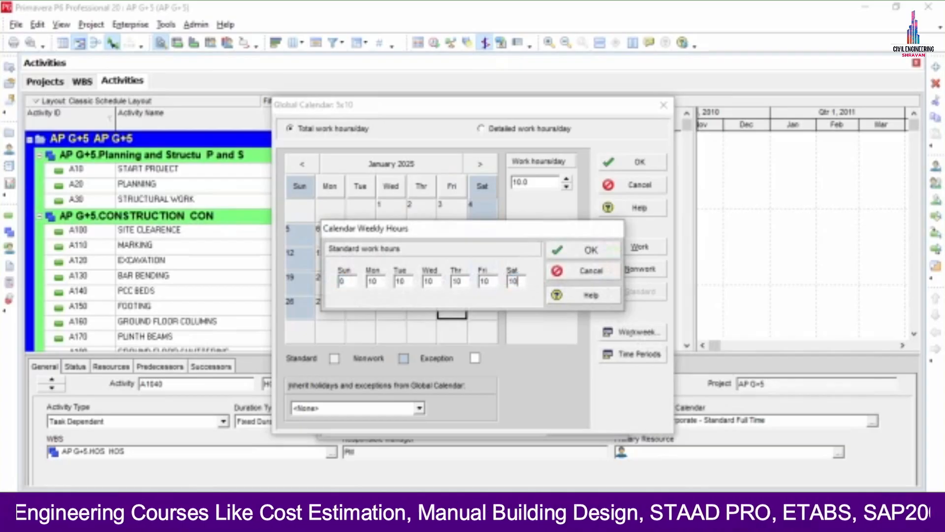
key(Return)
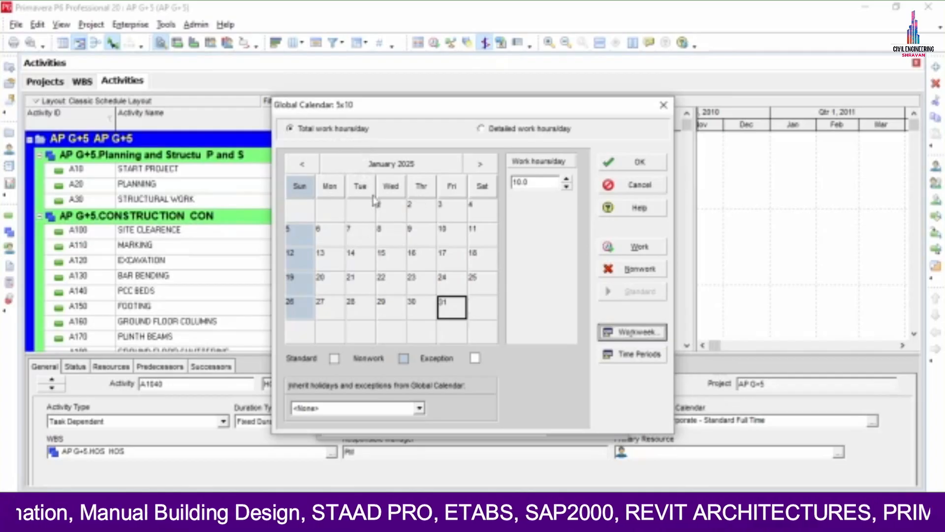
click(370, 264)
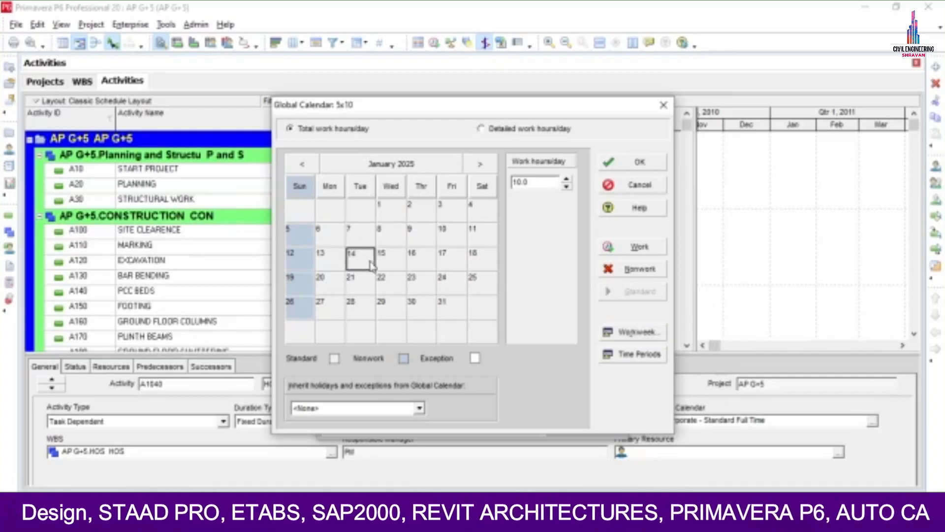
Make January 11 and 23, February 8, 12, 27, and March 19, 28 nonwork days
ctrl+click(474, 241)
ctrl+click(427, 290)
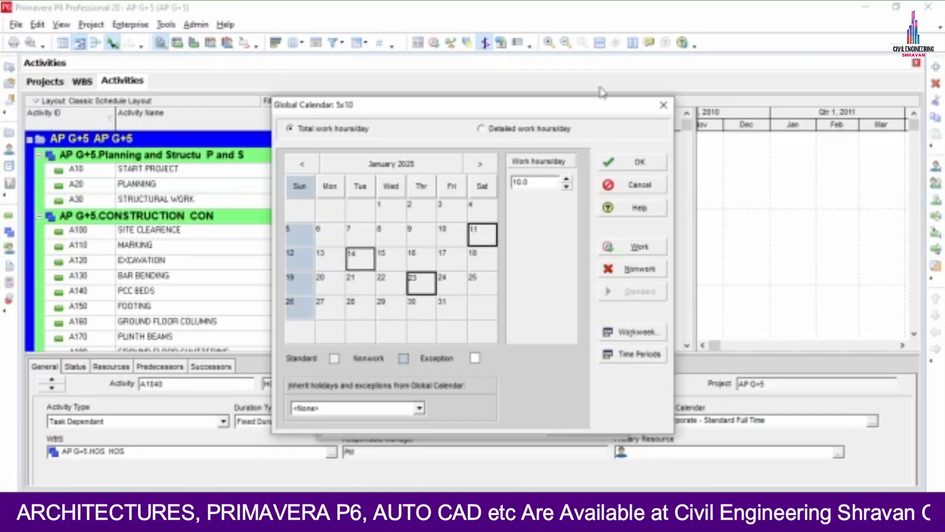
click(633, 270)
click(480, 164)
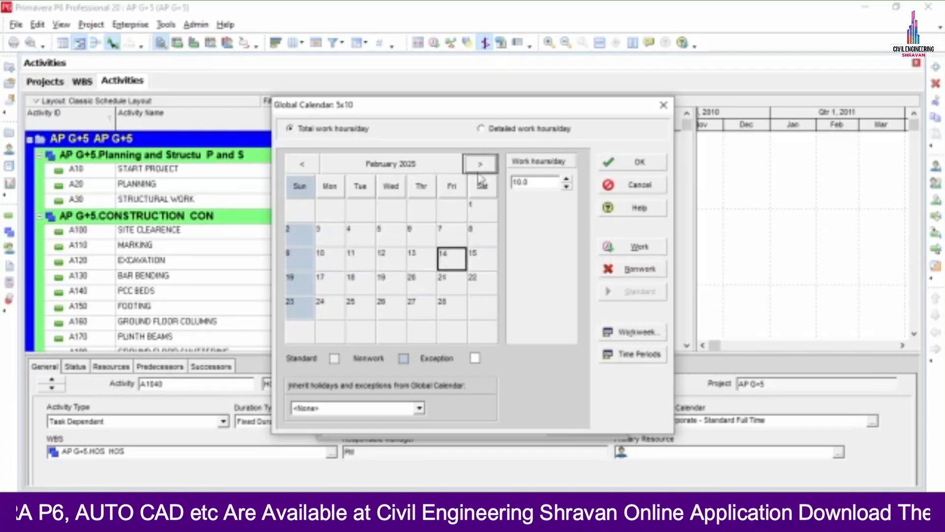
click(482, 234)
ctrl+click(383, 266)
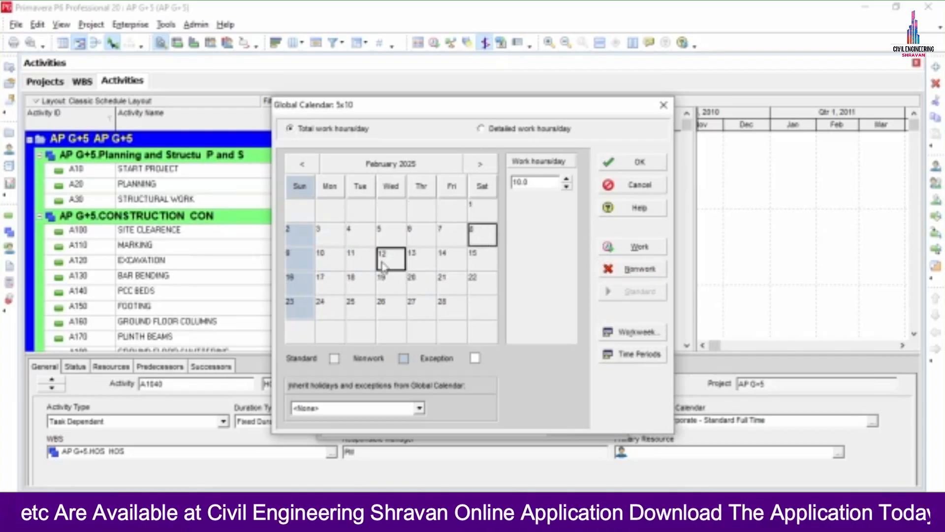
ctrl+click(418, 300)
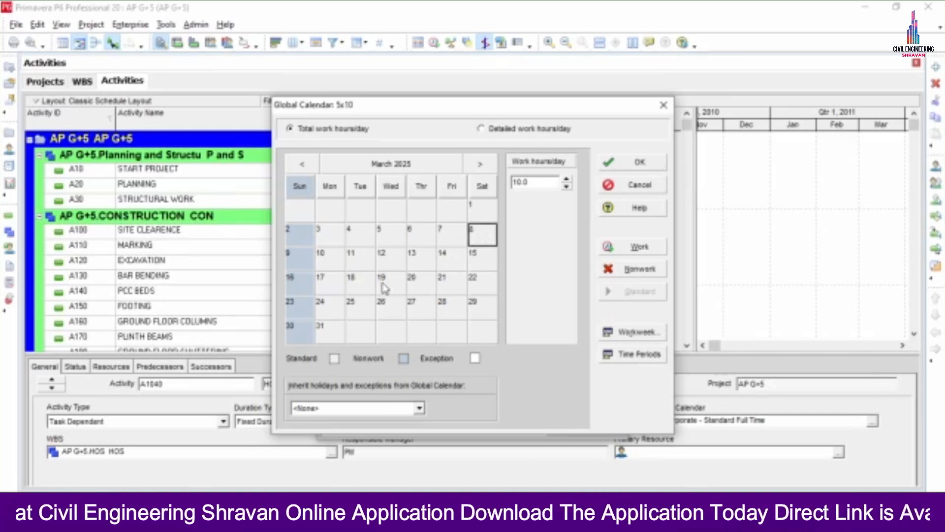
ctrl+click(383, 288)
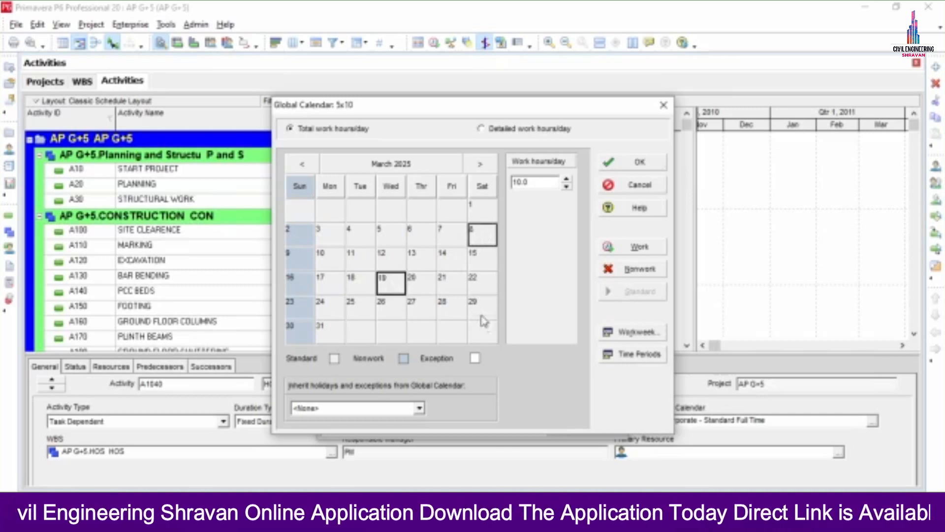
ctrl+click(446, 308)
click(637, 271)
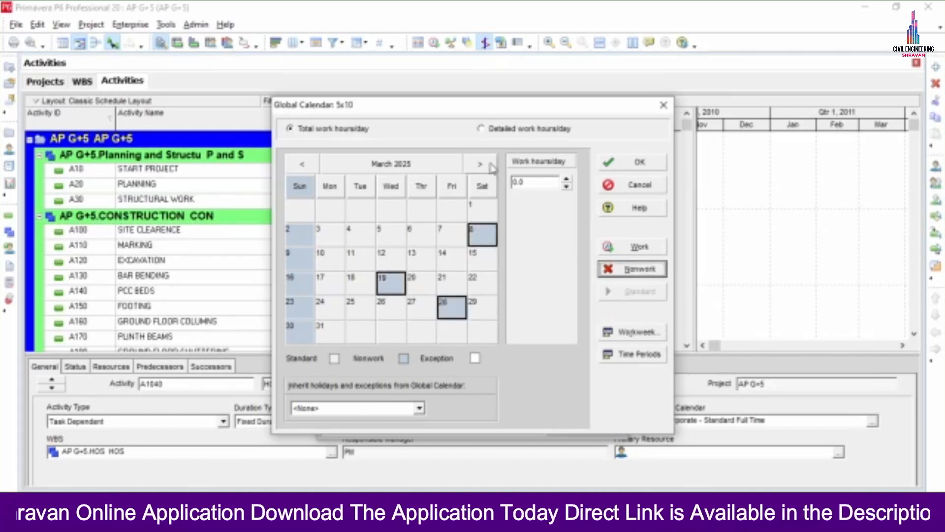
Mark the chosen April 2025 days and May 15 and 20, 2025 as nonwork
click(480, 164)
click(477, 233)
click(451, 239)
key(Down)
key(Left)
key(Left)
key(Left)
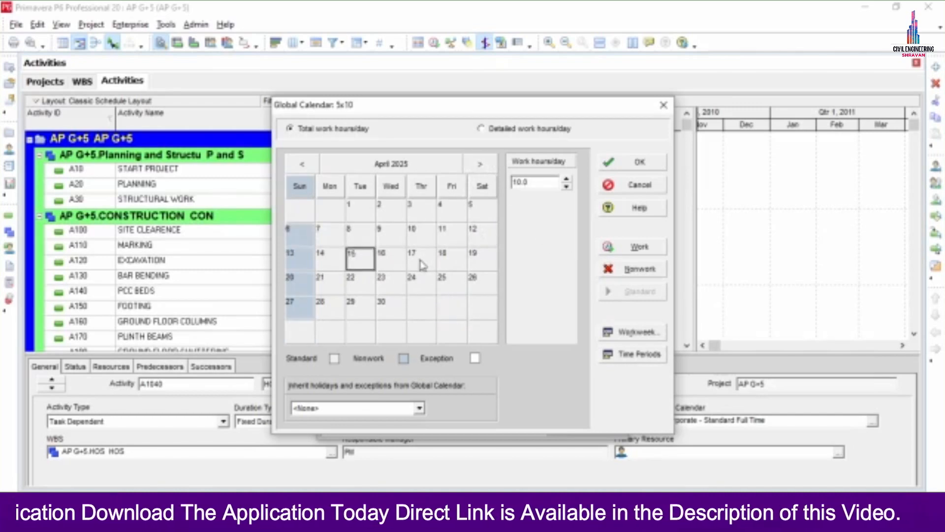
key(Left)
key(Left)
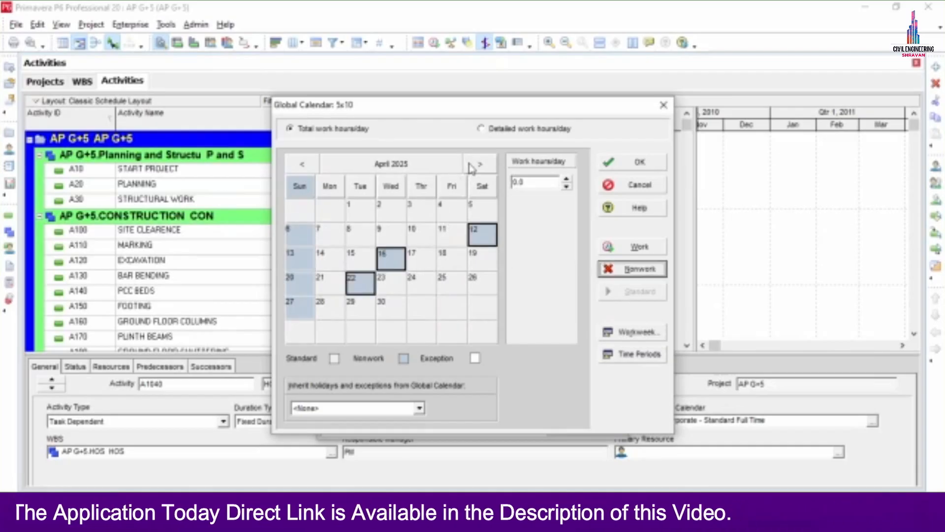
click(473, 164)
click(477, 235)
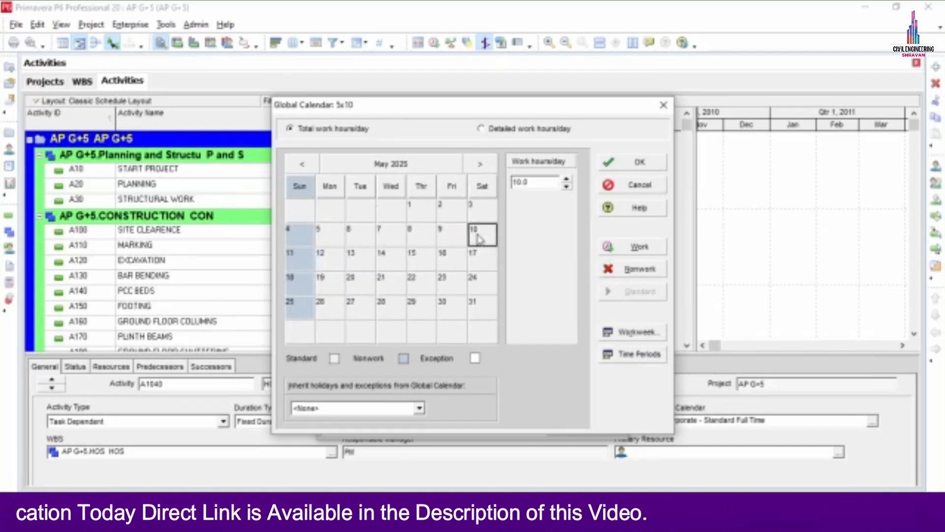
ctrl+click(419, 265)
ctrl+click(370, 284)
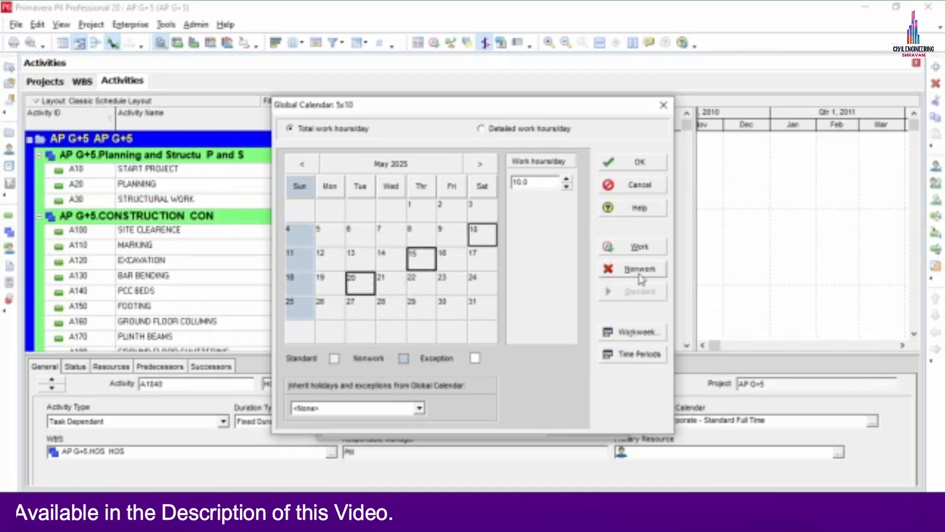
click(621, 269)
Make June 14, 19, 26 and July 12, 16, 24, 2025 nonwork days
click(480, 164)
click(482, 238)
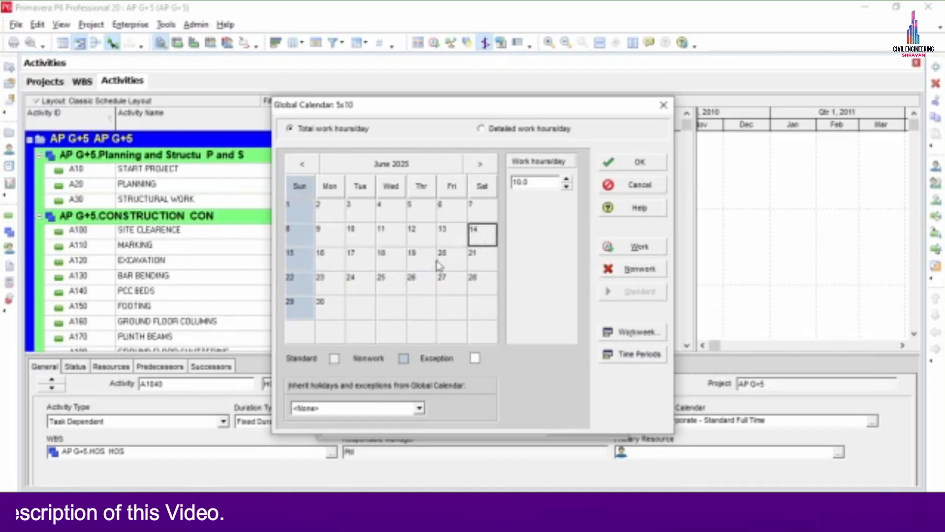
ctrl+click(430, 262)
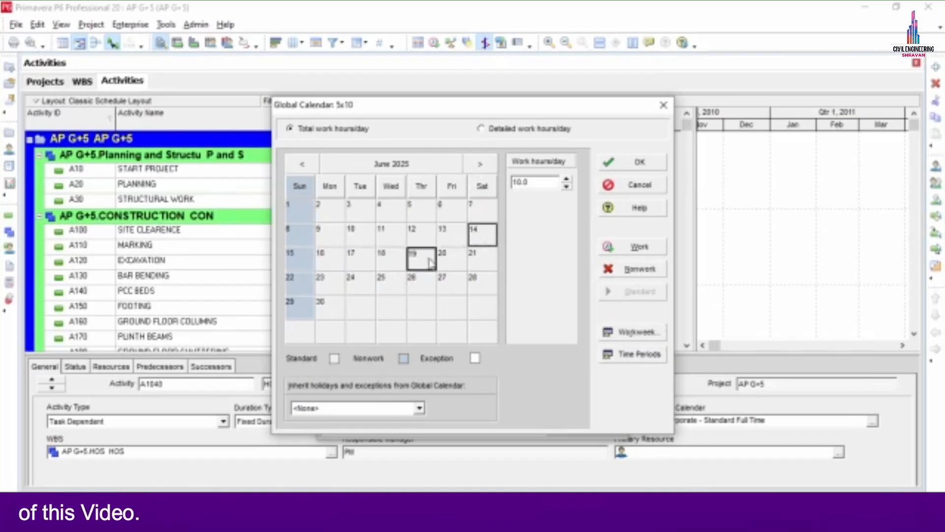
ctrl+click(426, 284)
click(635, 269)
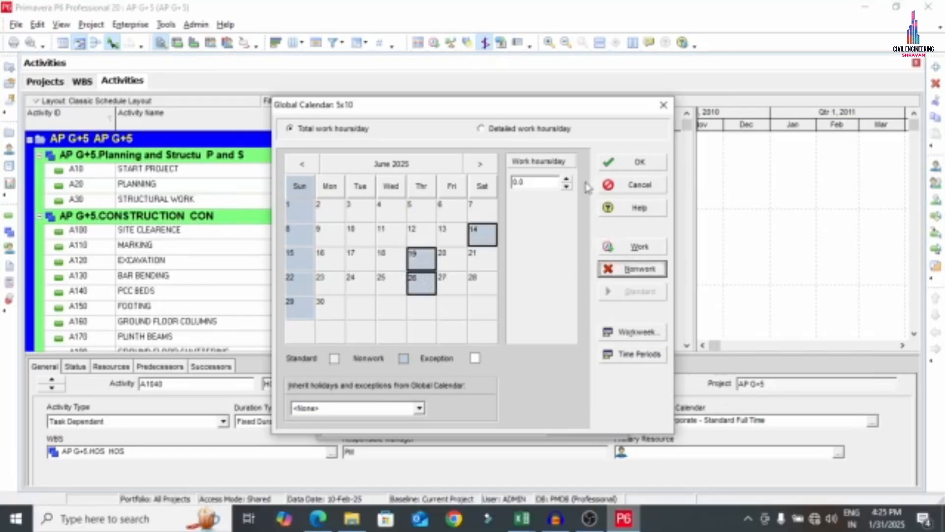
click(480, 164)
click(484, 237)
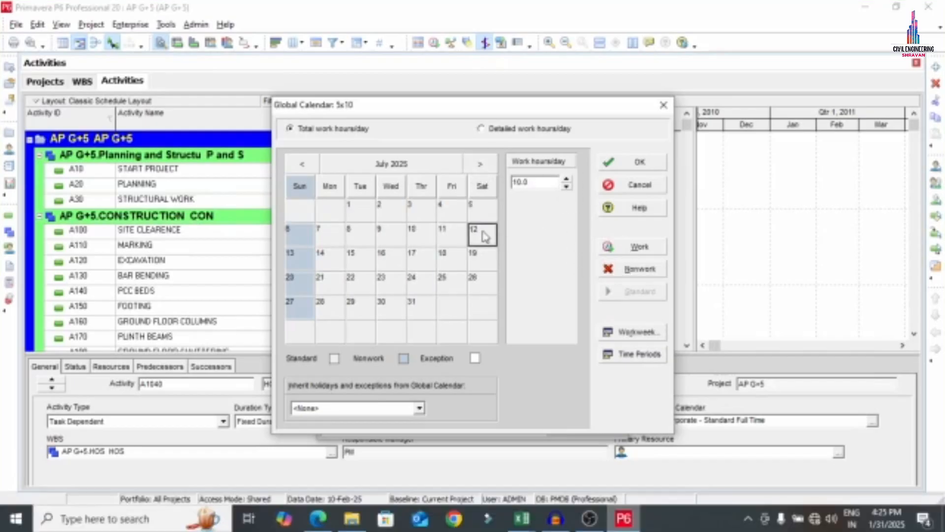
ctrl+click(392, 257)
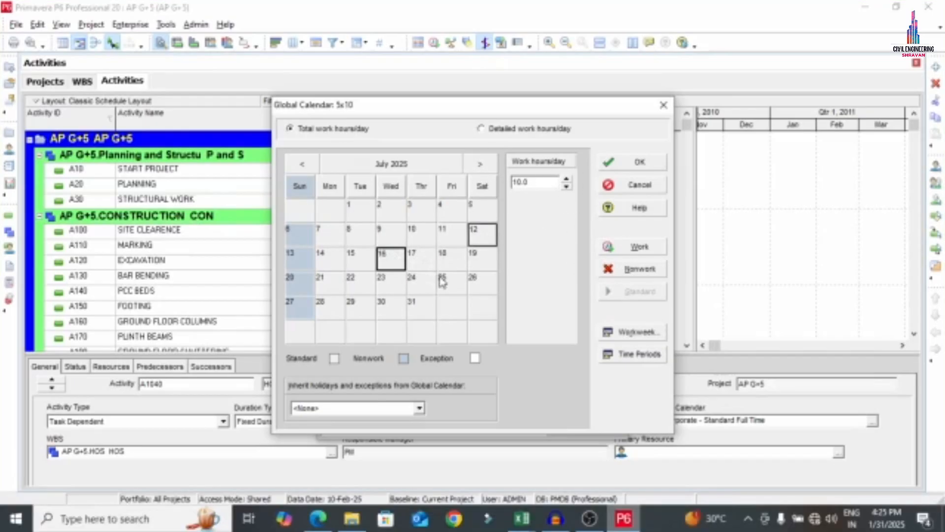
ctrl+click(425, 282)
click(635, 269)
Make August 9, 14, 20 and September 13, 17, 27, 2025 nonwork days
click(480, 164)
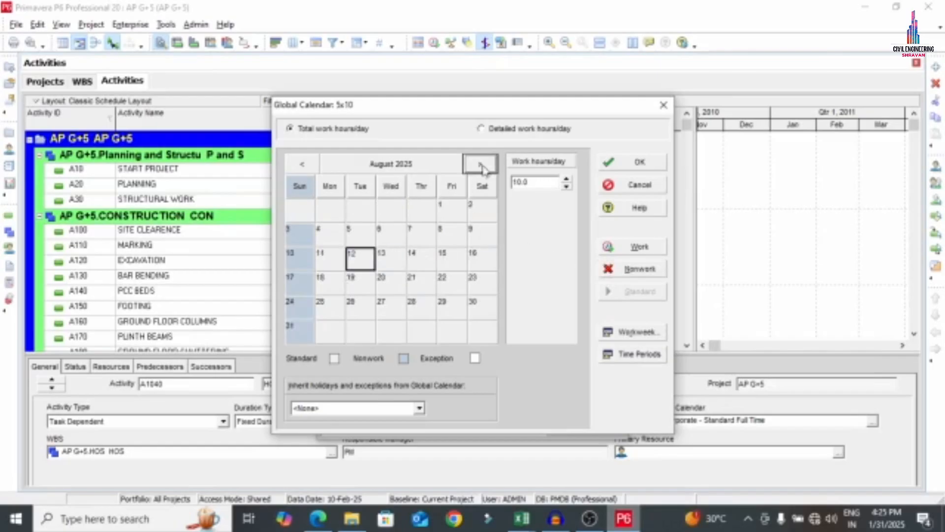
click(468, 237)
ctrl+click(414, 260)
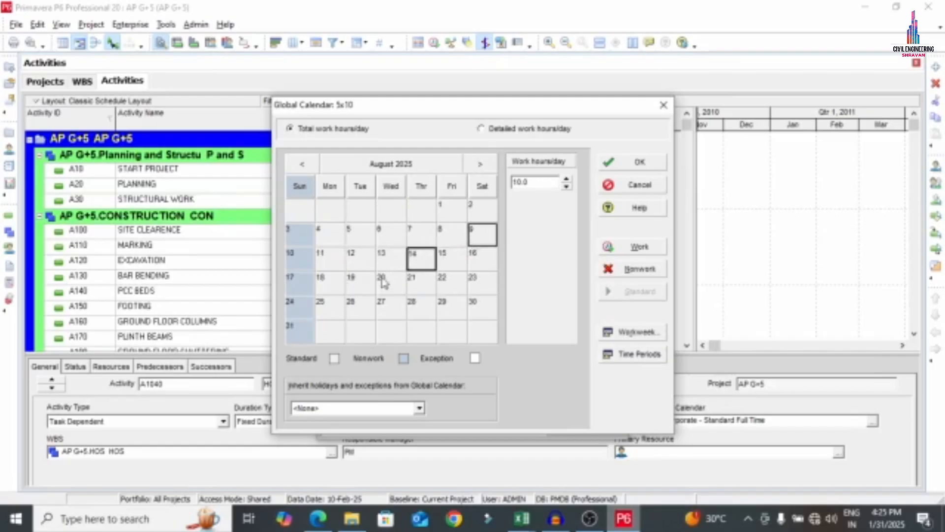
ctrl+click(385, 284)
click(634, 269)
click(480, 164)
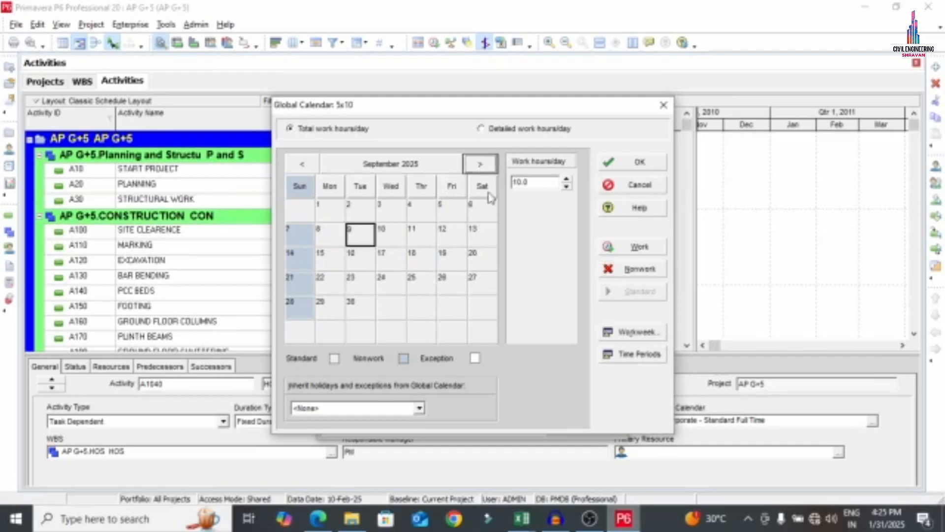
click(474, 243)
ctrl+click(482, 284)
ctrl+click(391, 259)
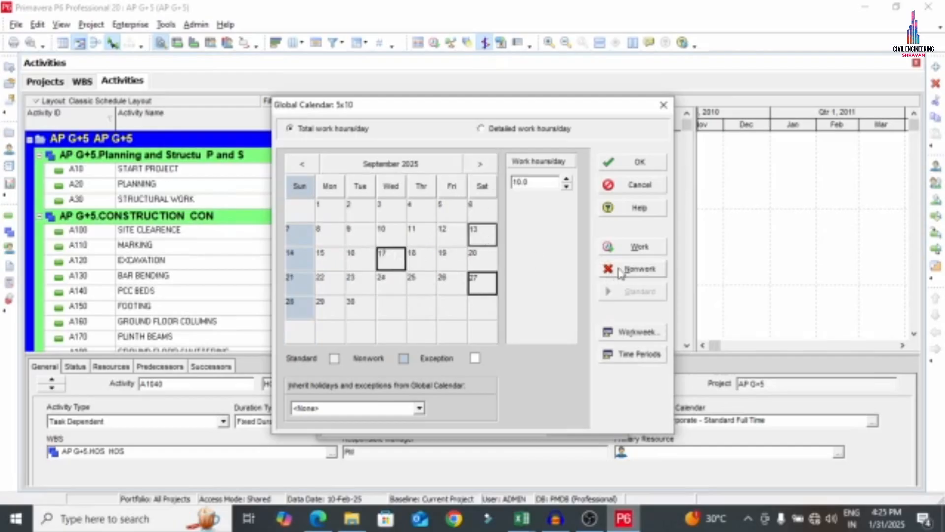
click(634, 269)
Make October 11, 14, 23 and November 8, 18, 21, 2025 nonwork days
click(480, 164)
click(475, 236)
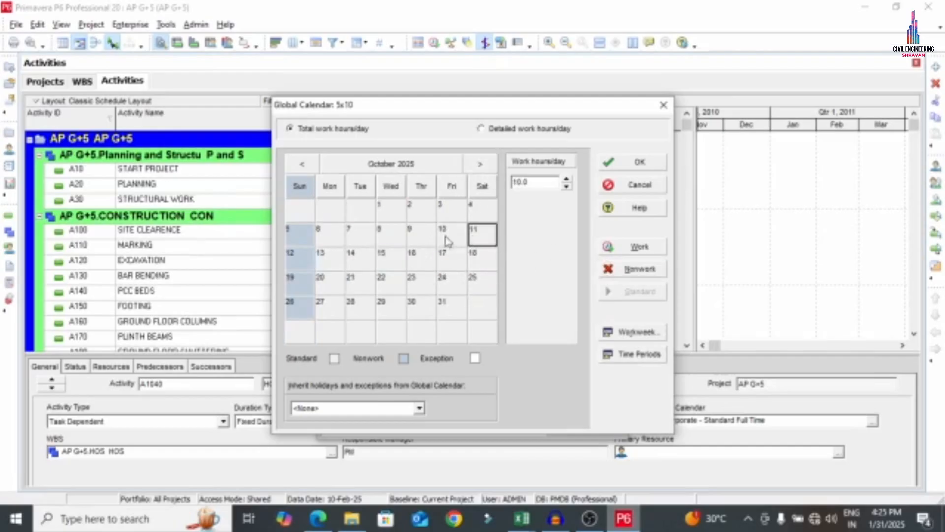
ctrl+click(364, 262)
ctrl+click(430, 283)
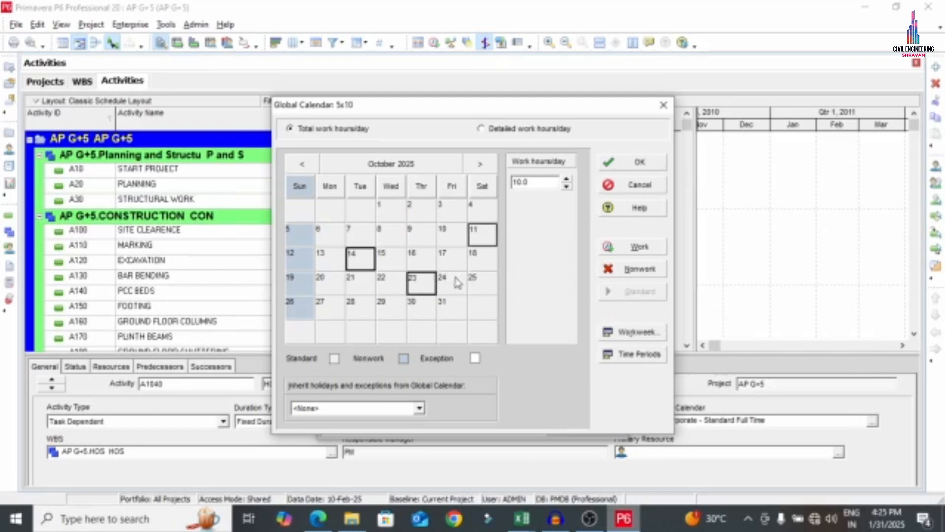
click(623, 270)
click(479, 164)
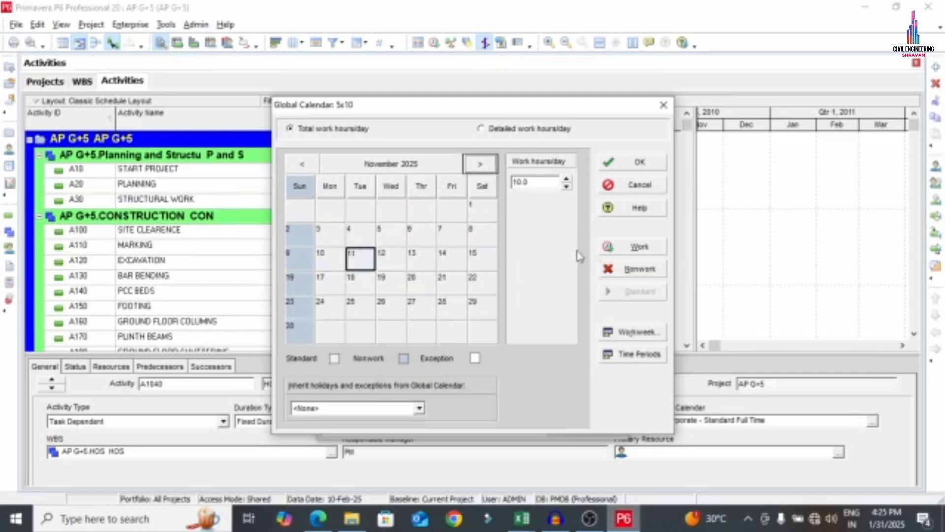
click(475, 229)
ctrl+click(352, 283)
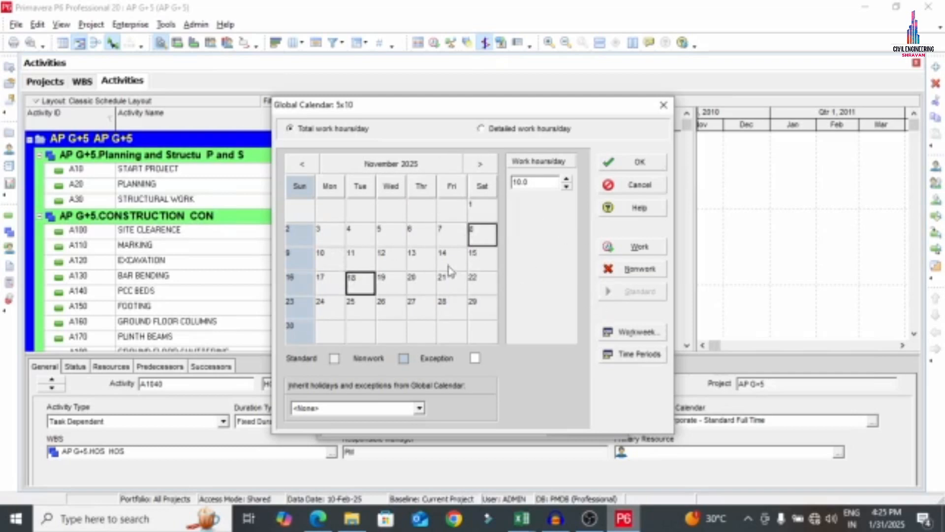
ctrl+click(452, 281)
click(639, 269)
Mark the chosen December 2025, January 2026 and February 2026 days (including Feb 14, 18) as nonwork
click(480, 164)
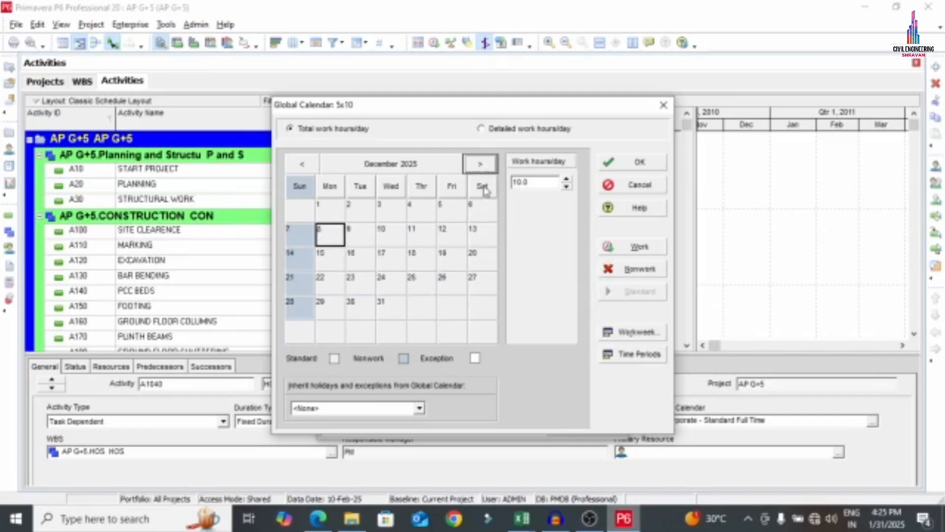
click(480, 235)
ctrl+click(421, 258)
ctrl+click(386, 282)
click(633, 268)
click(480, 164)
click(480, 234)
ctrl+click(421, 282)
ctrl+click(390, 281)
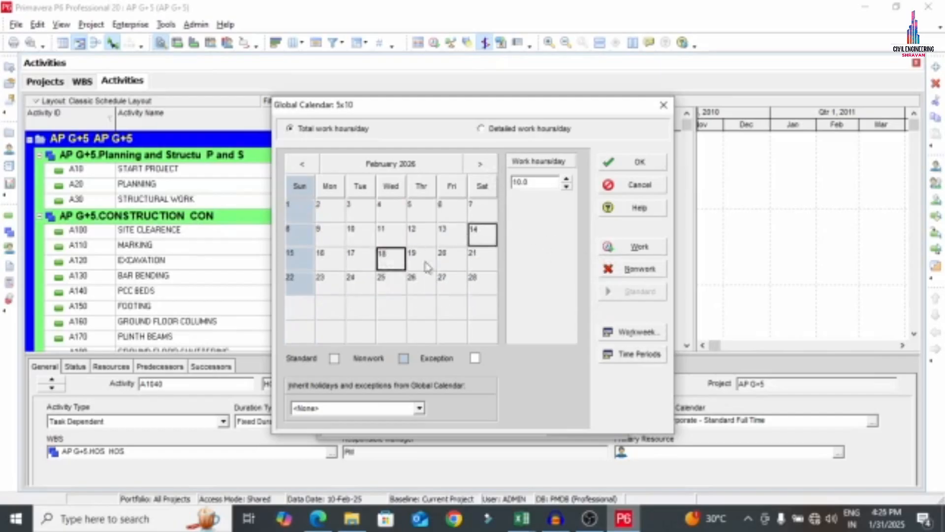
ctrl+click(452, 260)
click(480, 164)
Mark March 2026 days off, April 11, 16, 22 and May 9, 14, 21, 2026 as nonwork
ctrl+click(421, 258)
ctrl+click(360, 282)
click(633, 269)
click(480, 163)
click(481, 234)
ctrl+click(421, 259)
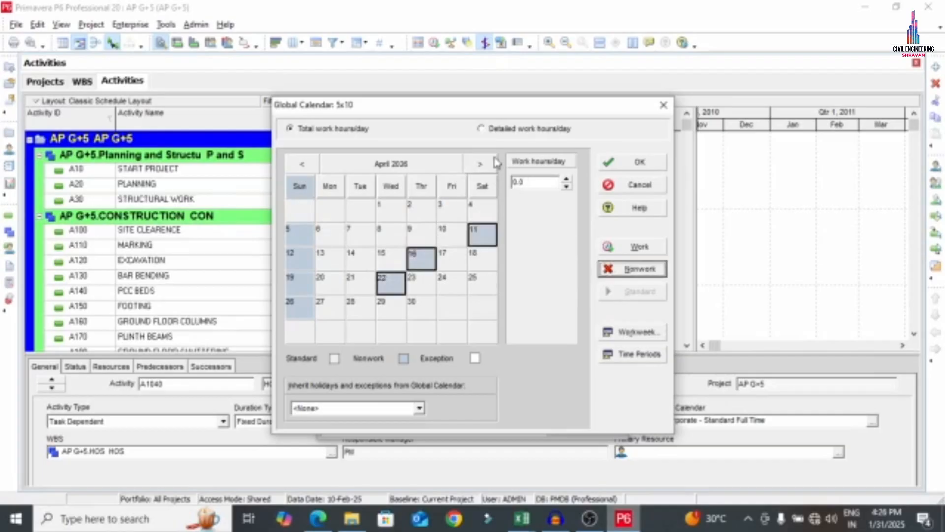
click(480, 164)
click(481, 234)
ctrl+click(421, 258)
ctrl+click(420, 281)
Make June 13, 17, 18 and July 11, 17, 21, 2026 nonwork days
click(633, 269)
click(480, 164)
click(481, 235)
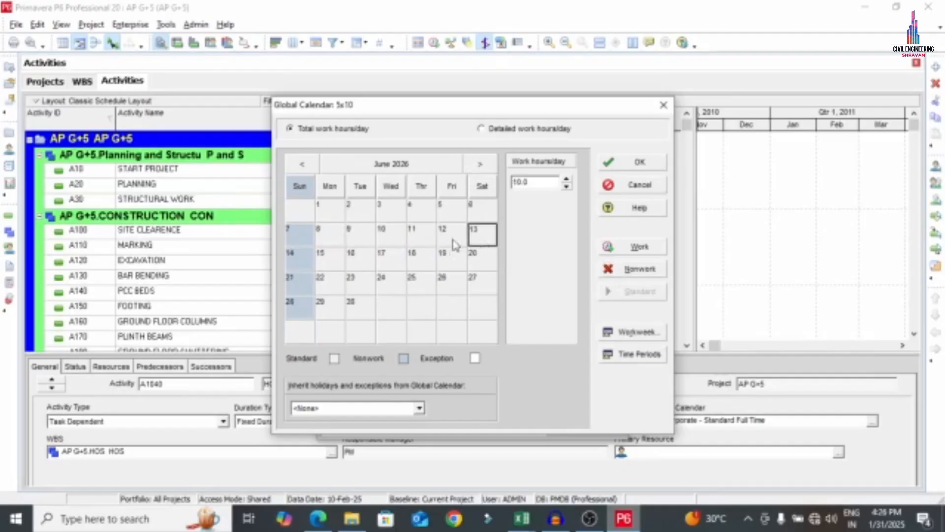
ctrl+click(421, 259)
ctrl+click(390, 258)
click(632, 269)
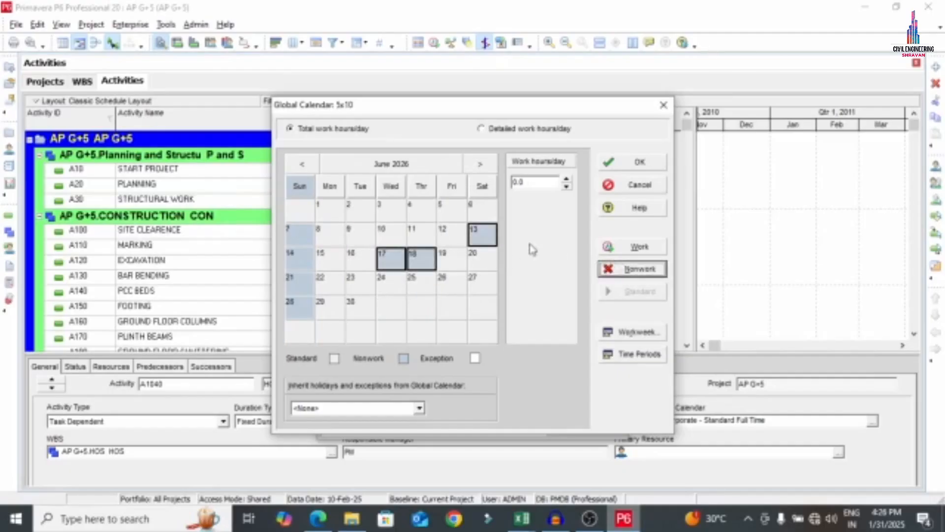
click(480, 164)
click(481, 235)
ctrl+click(452, 260)
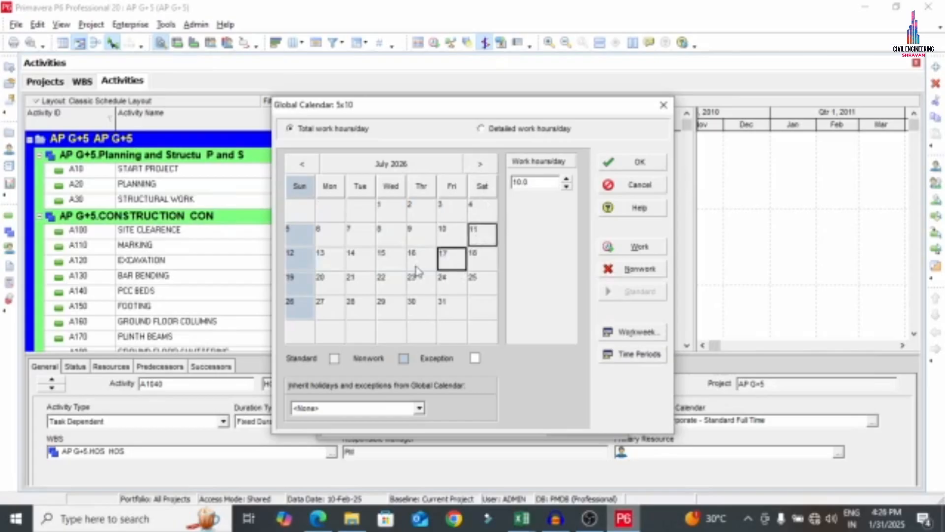
ctrl+click(363, 281)
click(633, 269)
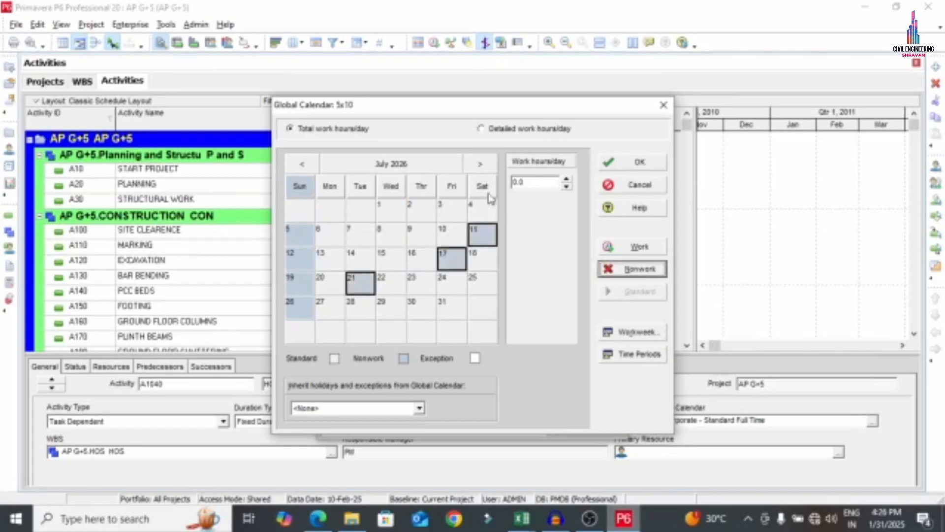
Make August 8, 15, 22 and September 12, 15, 18, 2026 nonwork days
click(480, 164)
click(480, 235)
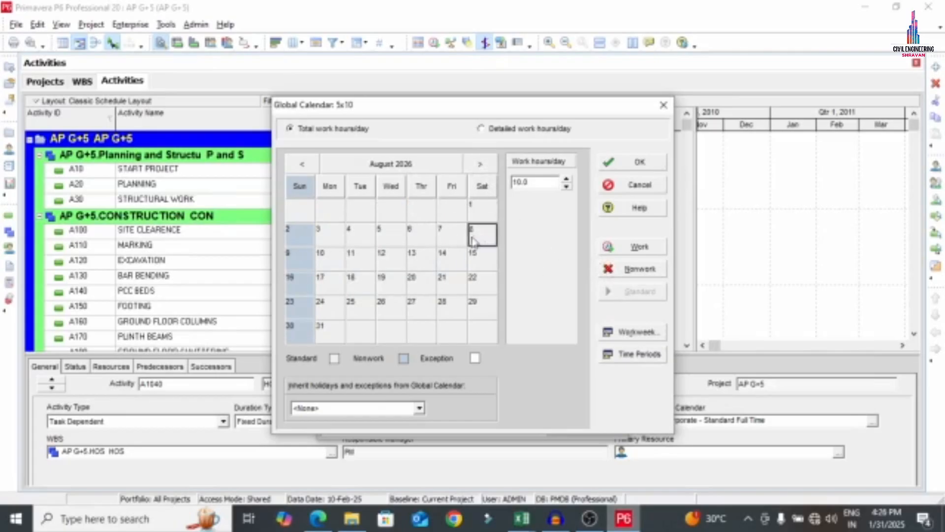
ctrl+click(474, 264)
ctrl+click(474, 281)
click(632, 268)
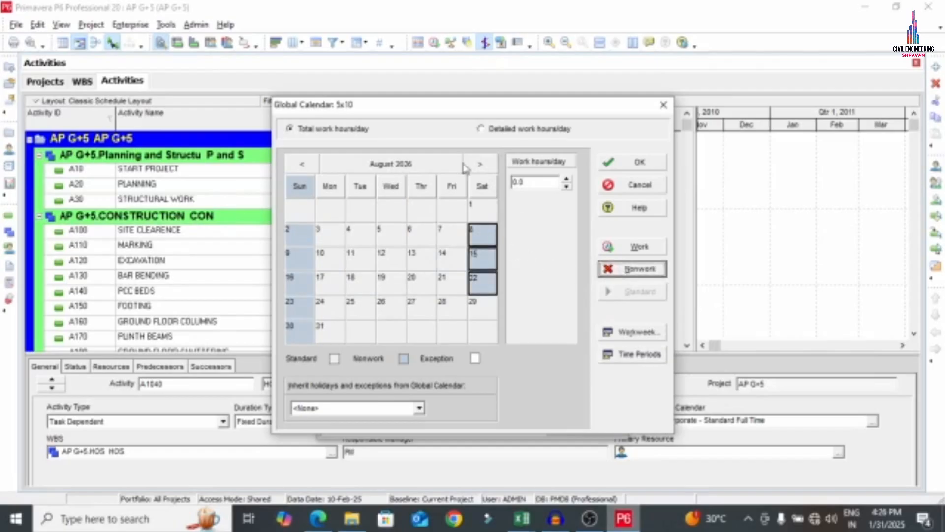
click(480, 163)
click(481, 235)
ctrl+click(374, 258)
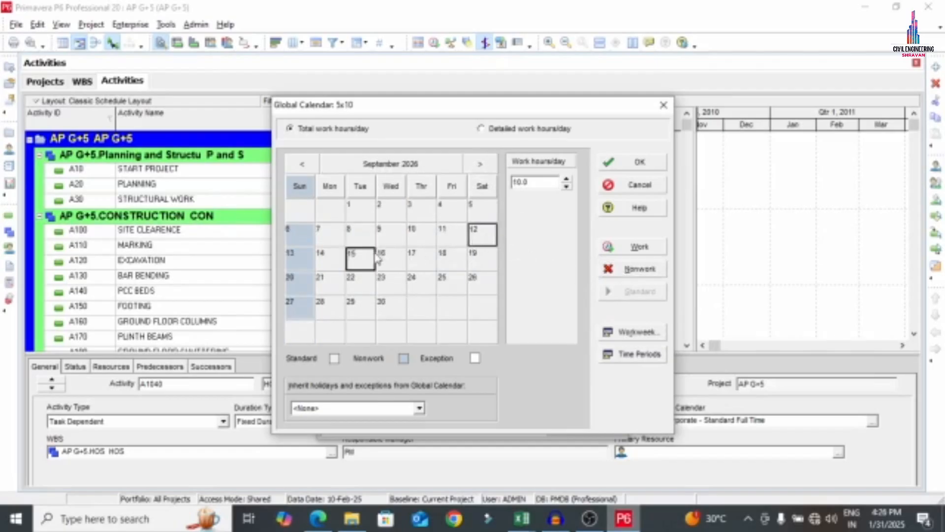
ctrl+click(473, 264)
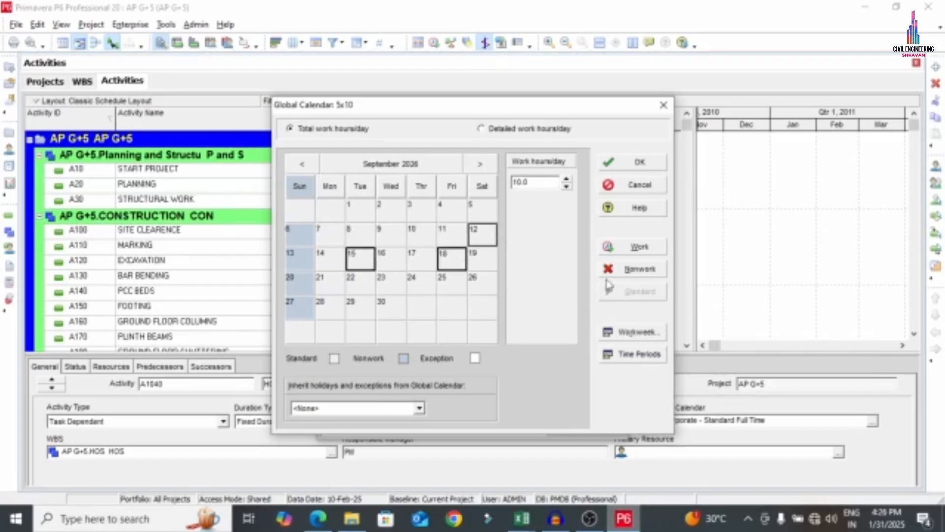
click(632, 269)
Make October 10, 15, 22 and November 14, 18, 19, 2026 nonwork days
click(480, 164)
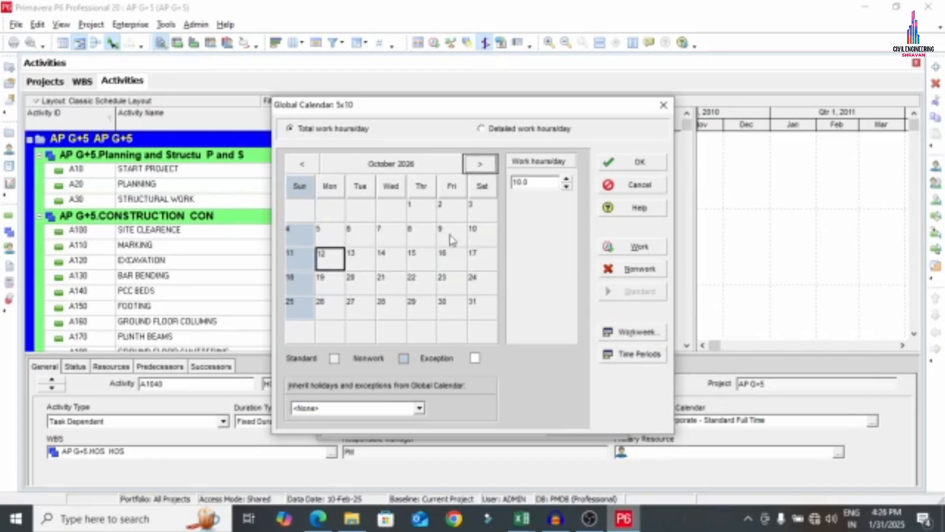
click(480, 236)
ctrl+click(431, 262)
ctrl+click(422, 278)
click(610, 269)
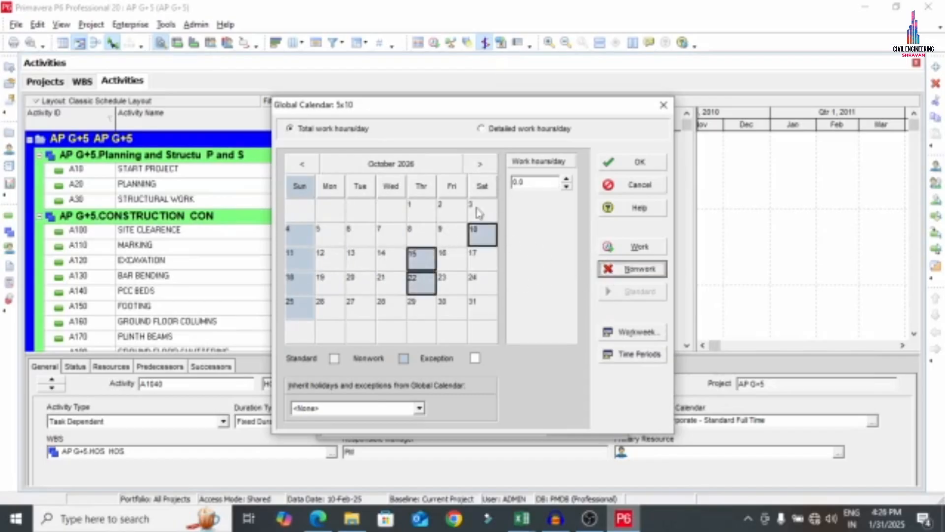
click(480, 164)
click(481, 236)
ctrl+click(421, 257)
ctrl+click(401, 257)
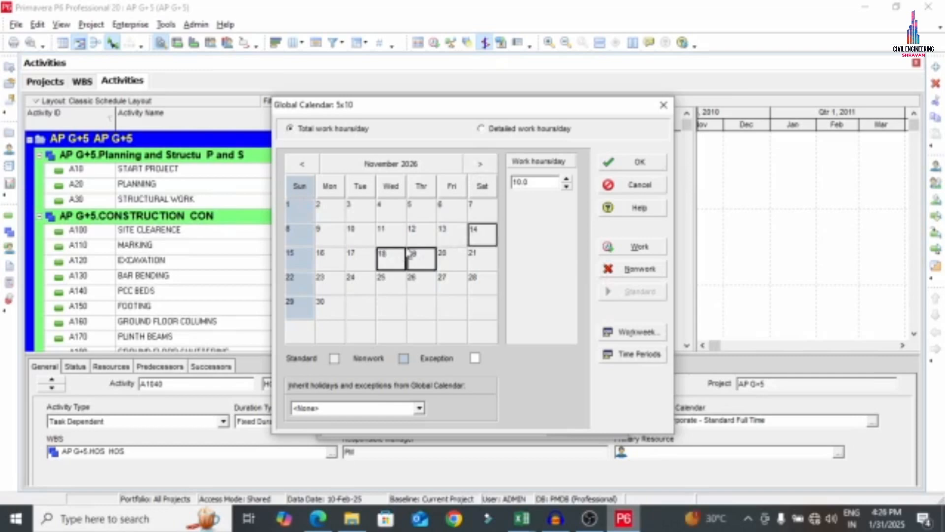
click(635, 269)
Make December 12, 16 and 17, 2026 nonwork and save the 5x10 calendar
click(480, 164)
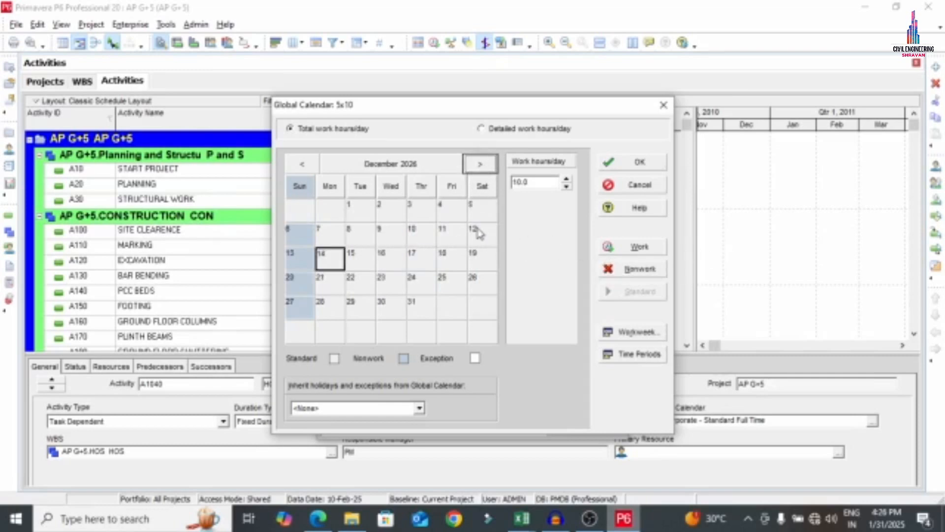
click(479, 233)
ctrl+click(399, 260)
ctrl+click(422, 259)
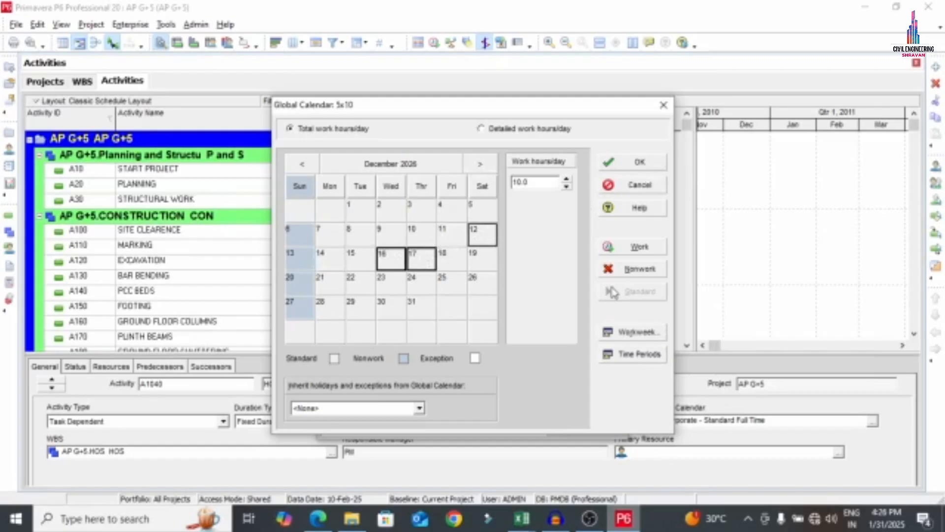
click(617, 274)
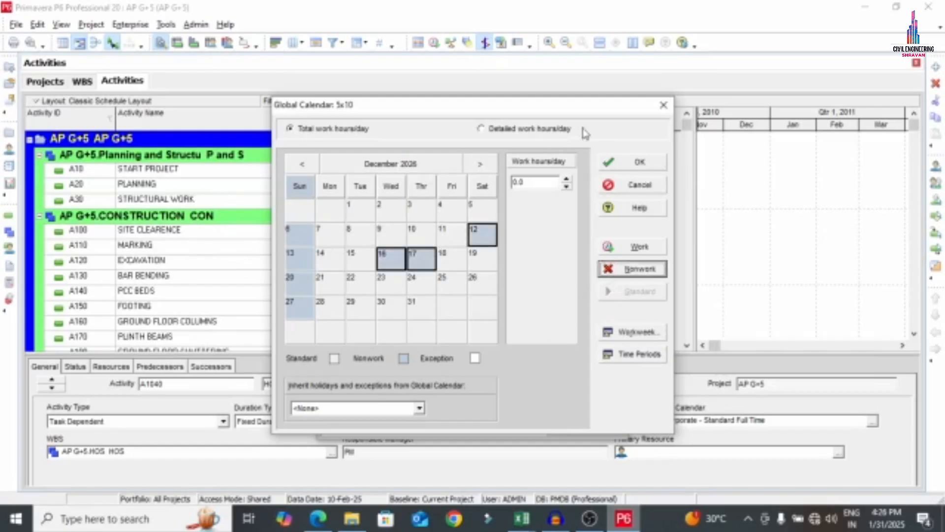
click(640, 162)
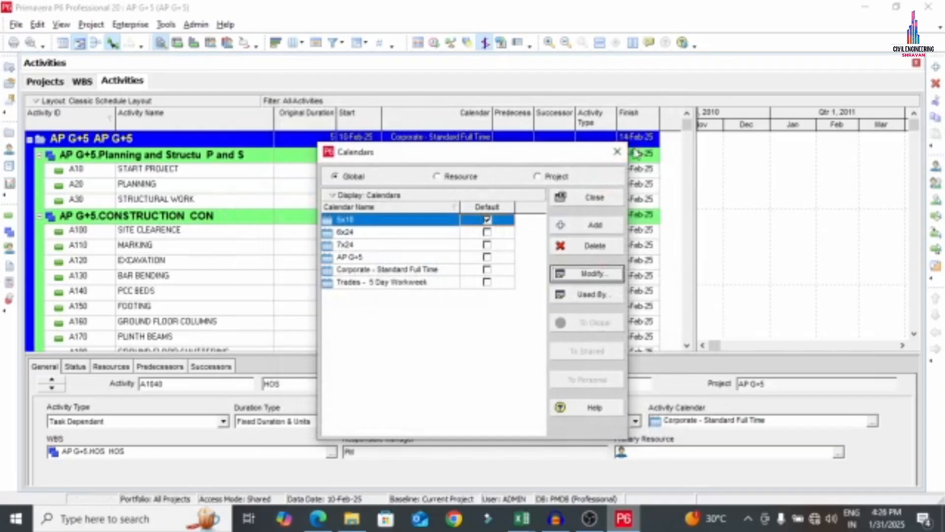
Toggle AP G+5's Default box, dismiss the 'One default value is required' warning, and close Calendars
click(487, 257)
click(487, 257)
click(475, 284)
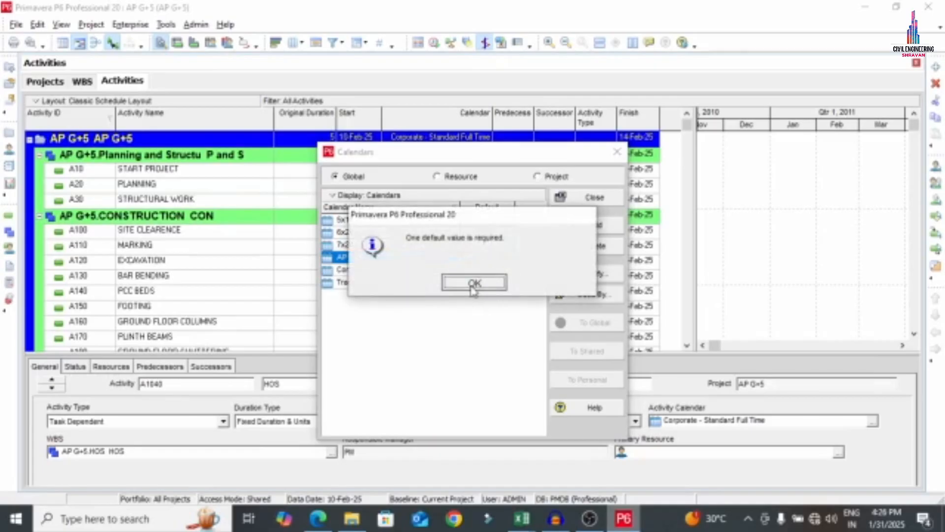
click(604, 201)
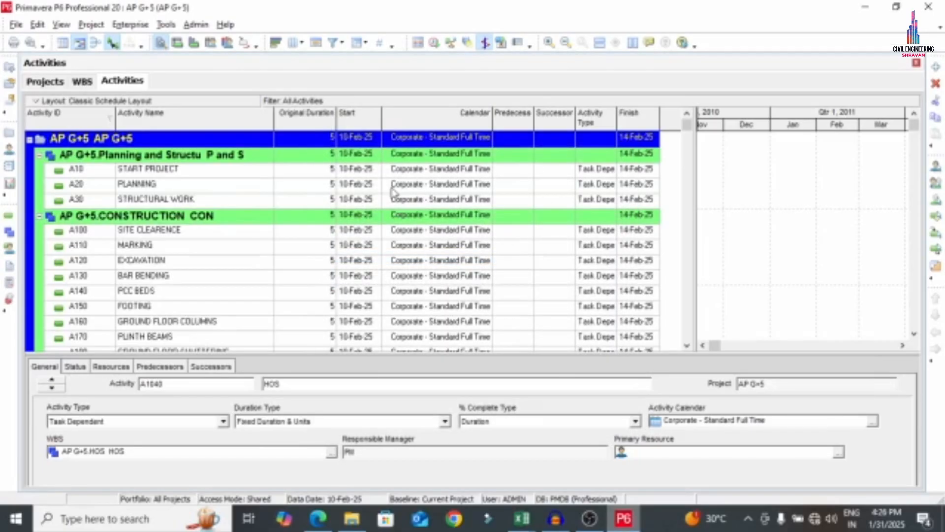
Put A10 START PROJECT, A20 PLANNING and A30 STRUCTURAL WORK on the AP G+5 calendar
click(445, 154)
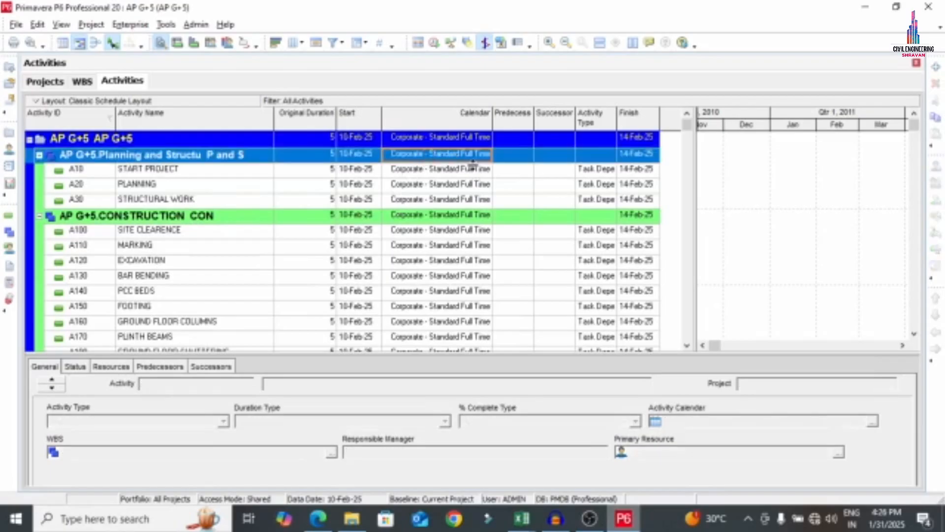
click(467, 169)
double_click(480, 172)
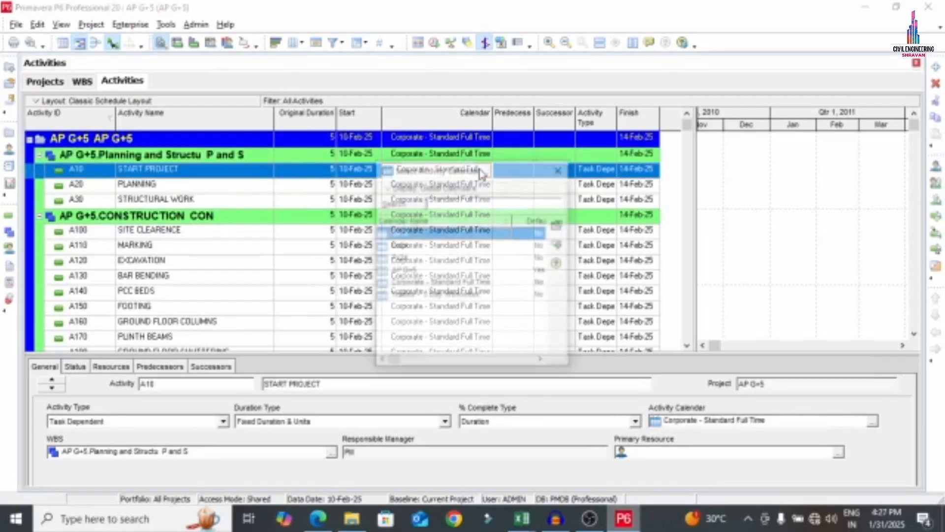
double_click(404, 273)
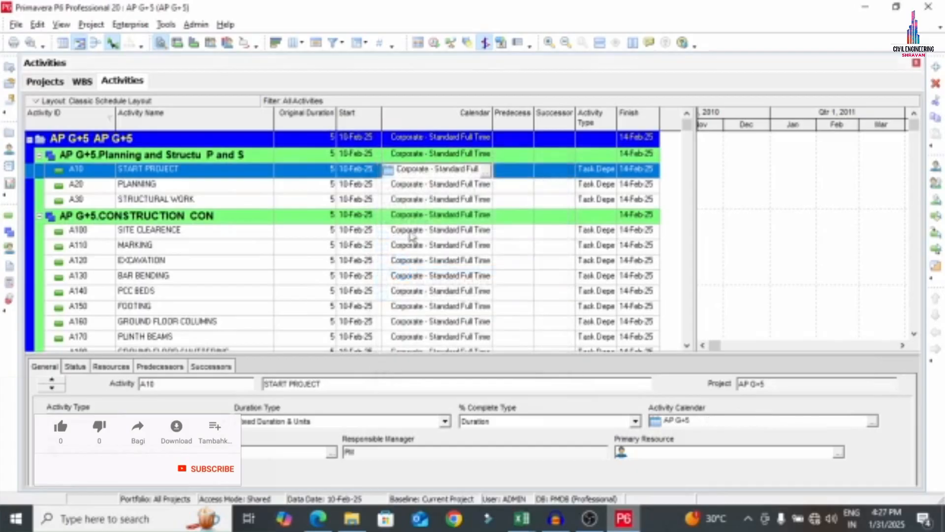
double_click(439, 187)
double_click(404, 271)
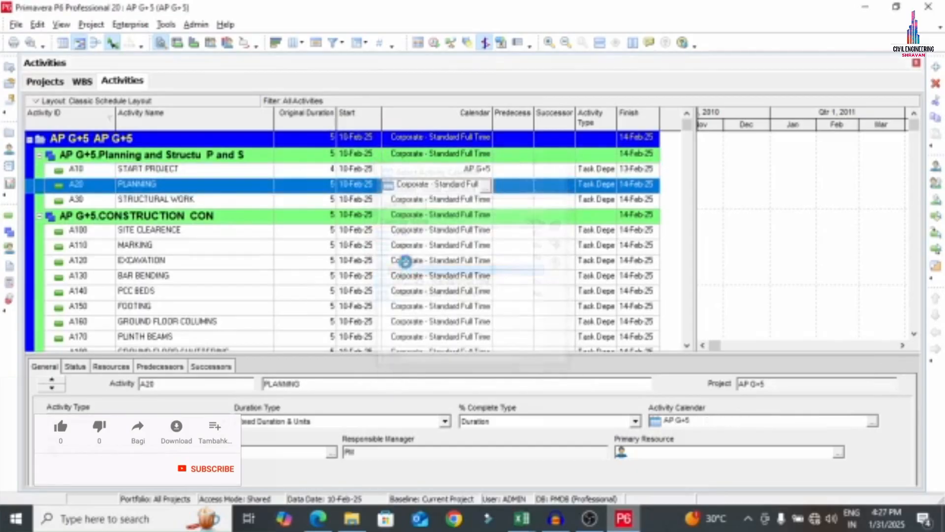
double_click(433, 200)
double_click(405, 270)
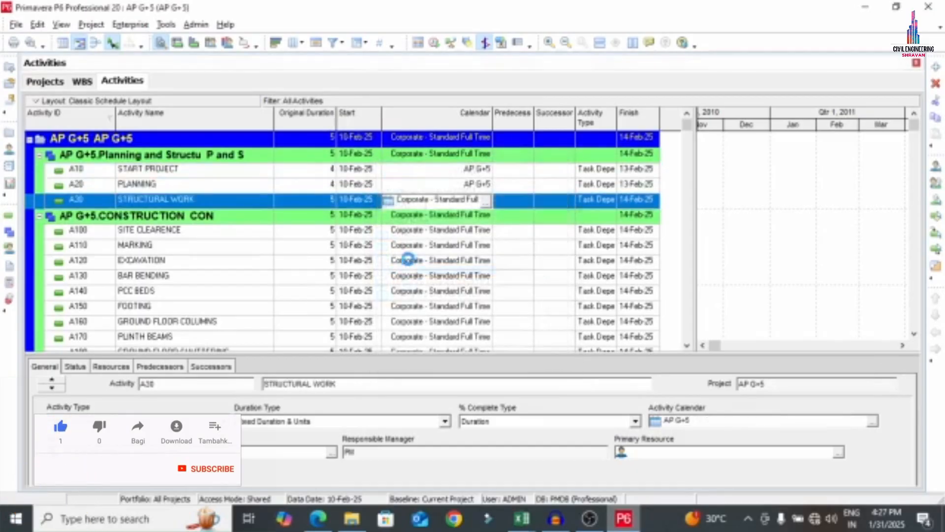
Switch the next construction activities to the AP G+5 calendar
double_click(415, 231)
double_click(401, 270)
double_click(415, 245)
double_click(400, 270)
double_click(414, 261)
Move activities A180–A240 onto the AP G+5 calendar
double_click(401, 270)
double_click(411, 276)
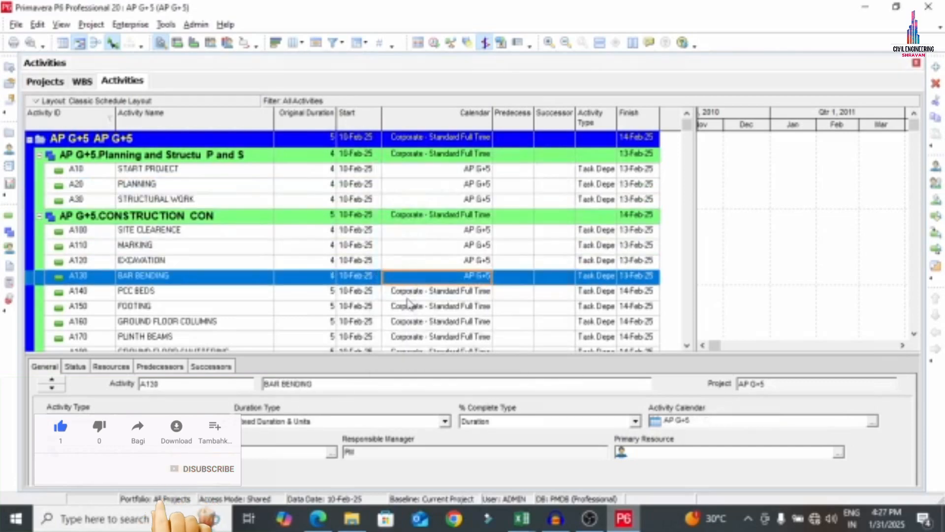
scroll(428, 305, down, 2)
double_click(424, 261)
double_click(401, 270)
double_click(418, 289)
double_click(400, 270)
double_click(417, 320)
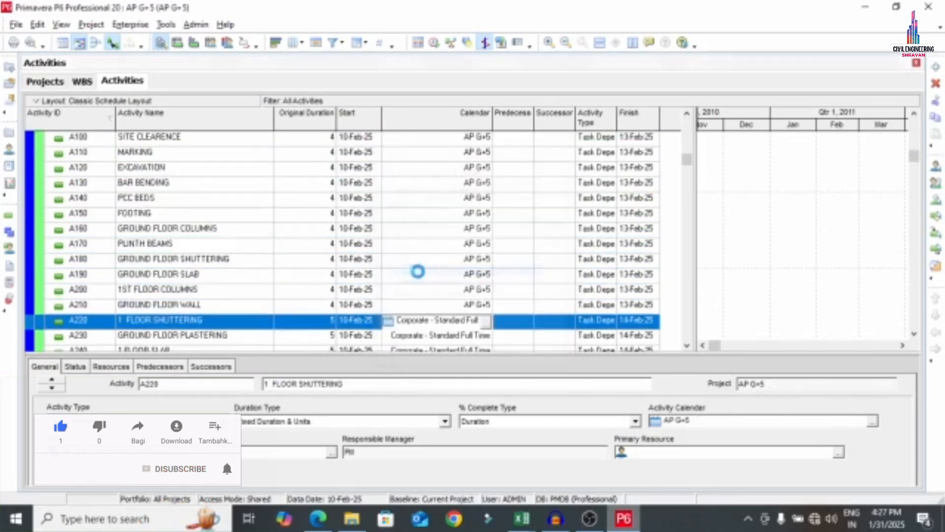
double_click(414, 334)
double_click(397, 274)
double_click(432, 184)
Move activities A250–A320 onto the AP G+5 calendar
double_click(413, 271)
double_click(423, 198)
double_click(414, 271)
double_click(421, 213)
double_click(413, 270)
double_click(418, 228)
double_click(411, 270)
double_click(416, 244)
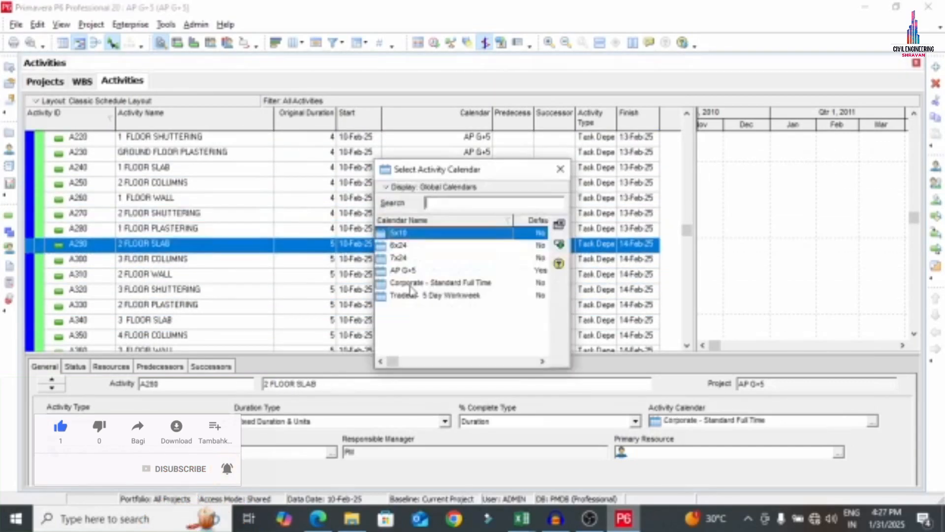
double_click(413, 270)
Move activities A330–A410 onto the AP G+5 calendar
scroll(415, 276, down, 2)
double_click(415, 259)
scroll(415, 276, down, 1)
double_click(415, 246)
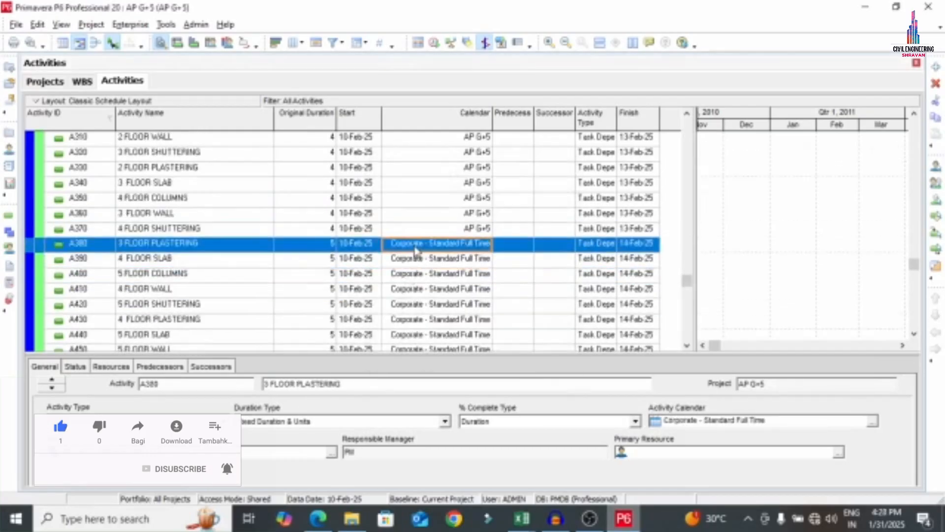
double_click(408, 270)
double_click(404, 275)
double_click(409, 271)
Move A420–A470 and the PAINTING activities onto the AP G+5 calendar
double_click(411, 304)
double_click(409, 271)
double_click(408, 319)
double_click(408, 270)
double_click(402, 336)
double_click(409, 270)
scroll(408, 295, down, 2)
double_click(407, 257)
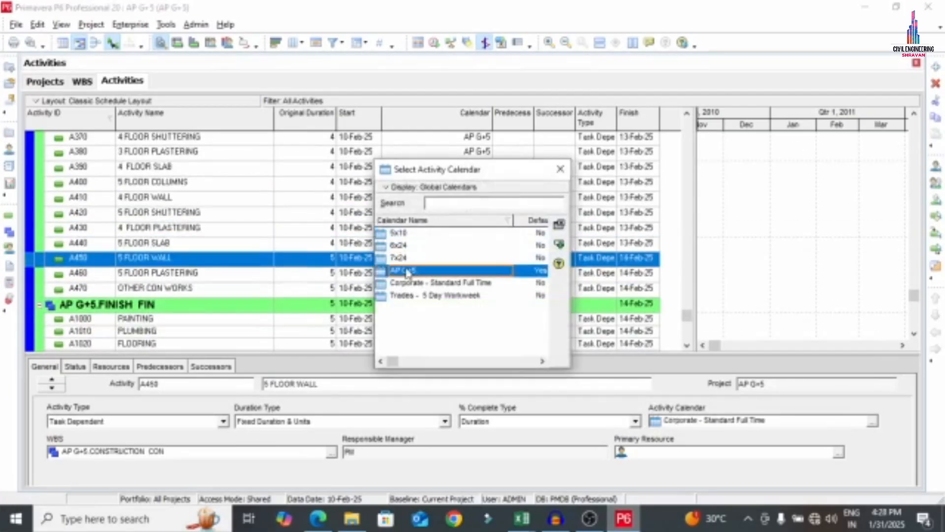
Put the finishing activities and A1040 HOS on the AP G+5 calendar
double_click(413, 288)
double_click(411, 271)
double_click(412, 299)
double_click(411, 271)
double_click(409, 312)
double_click(411, 270)
double_click(416, 308)
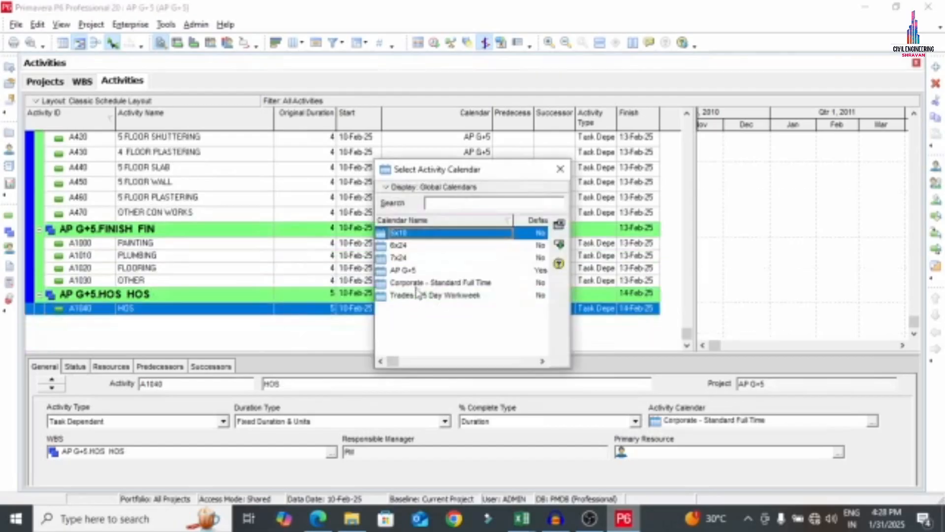
double_click(415, 271)
scroll(455, 295, up, 10)
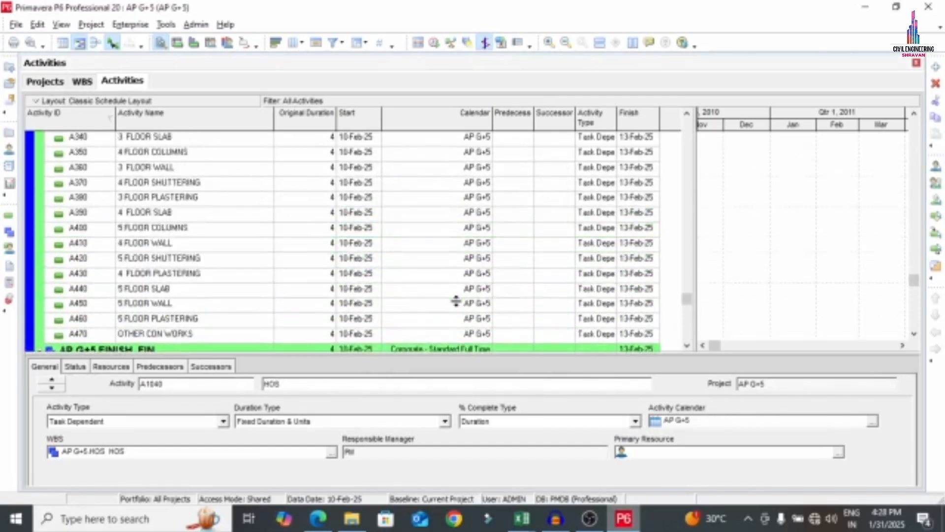
scroll(456, 285, up, 3)
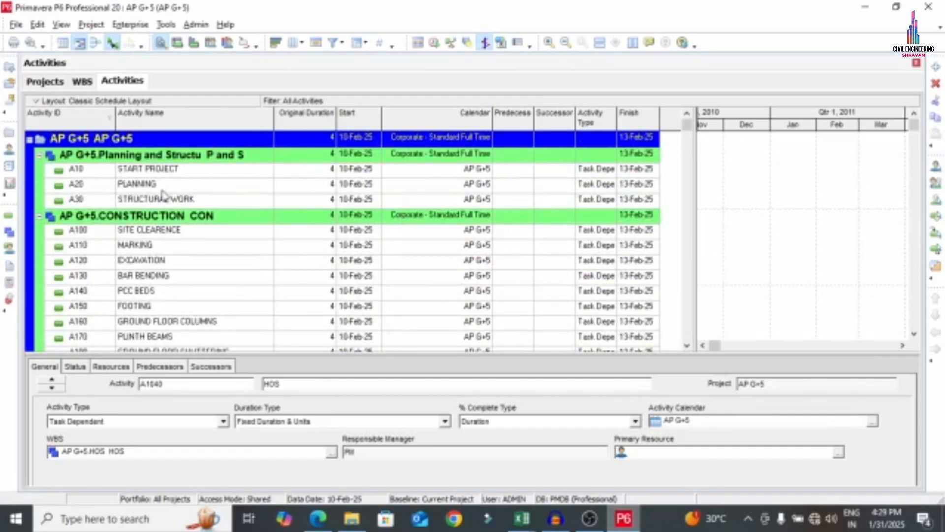
Set A10 START PROJECT's activity type to Start Milestone
click(169, 175)
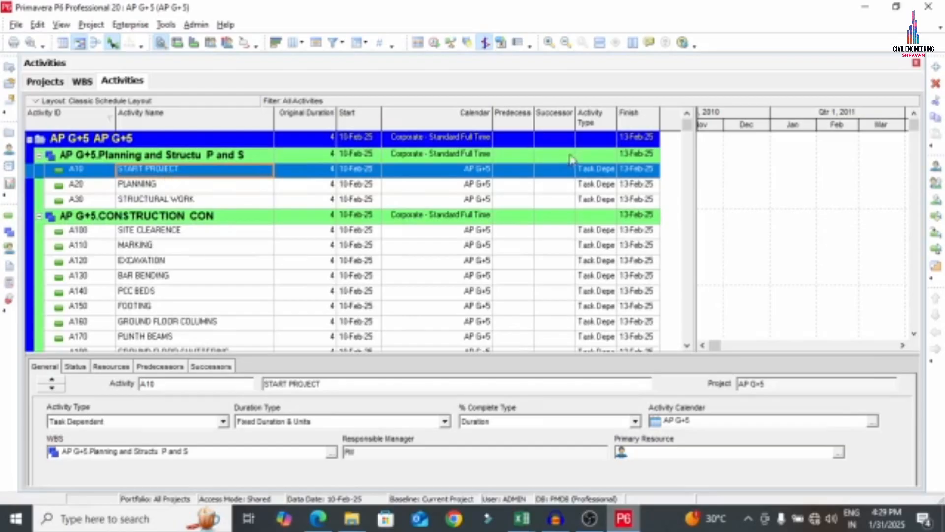
click(606, 176)
click(606, 173)
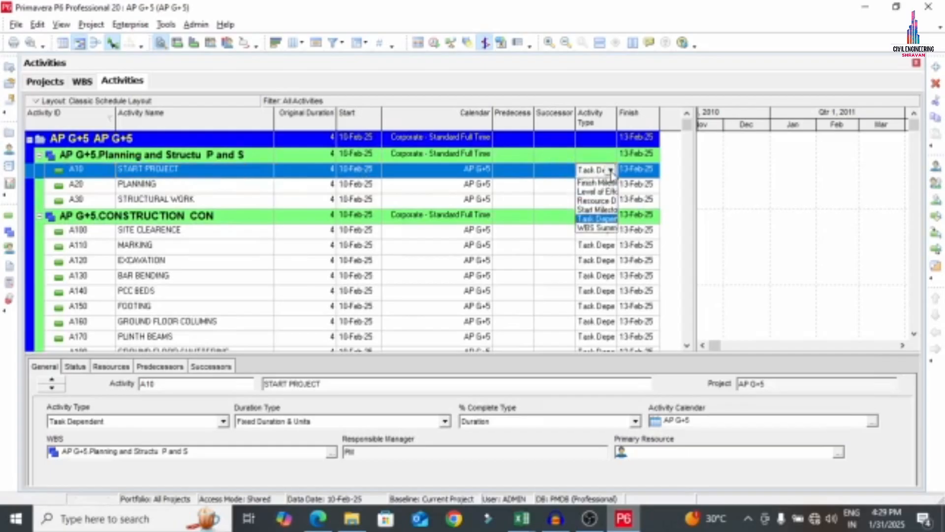
click(592, 212)
Set A1040 HOS's activity type to Finish Milestone
scroll(586, 247, down, 12)
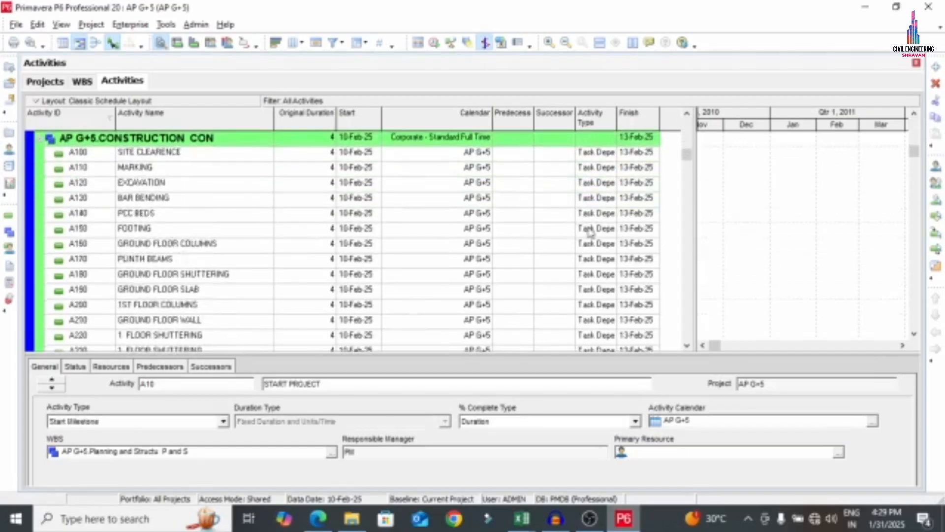
scroll(583, 282, down, 2)
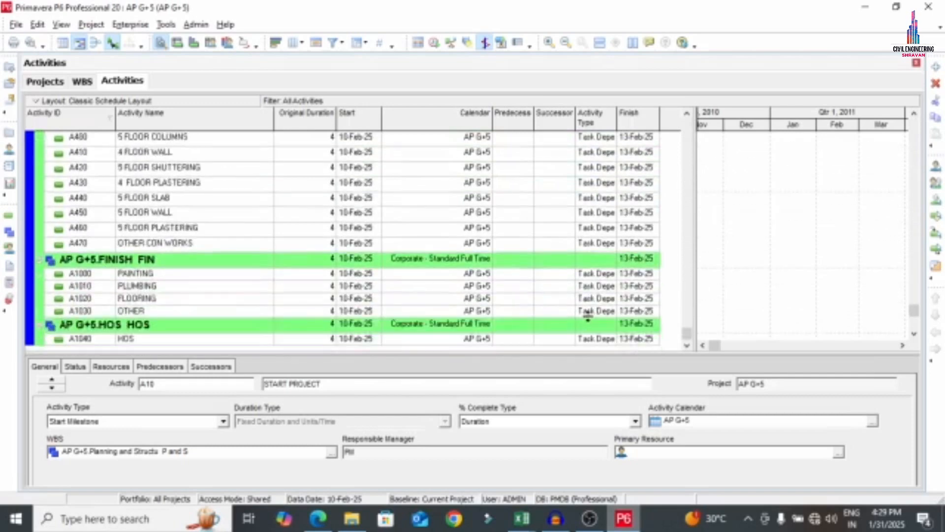
click(597, 340)
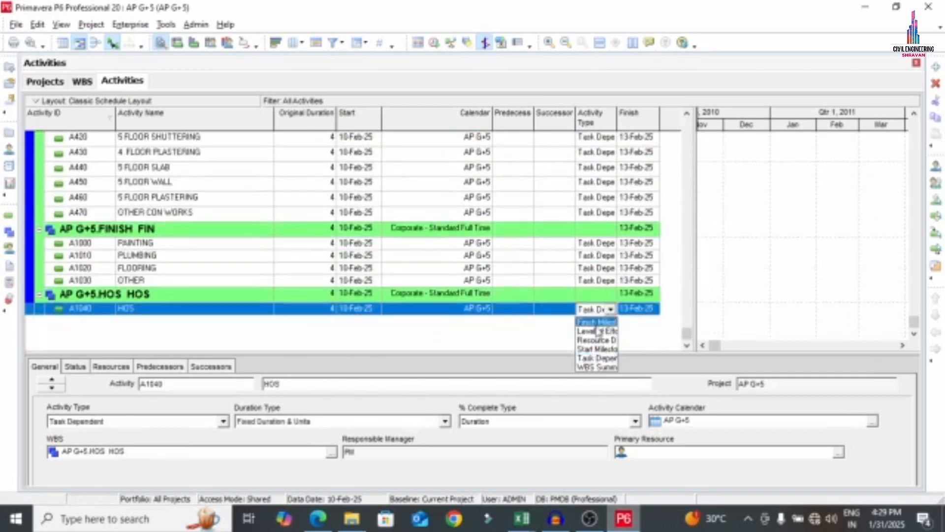
click(597, 322)
scroll(601, 334, up, 15)
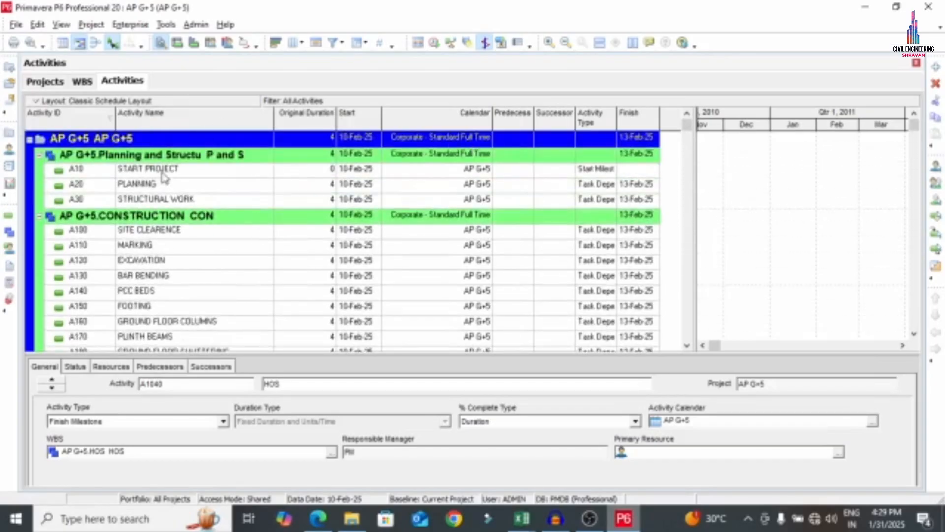
click(173, 185)
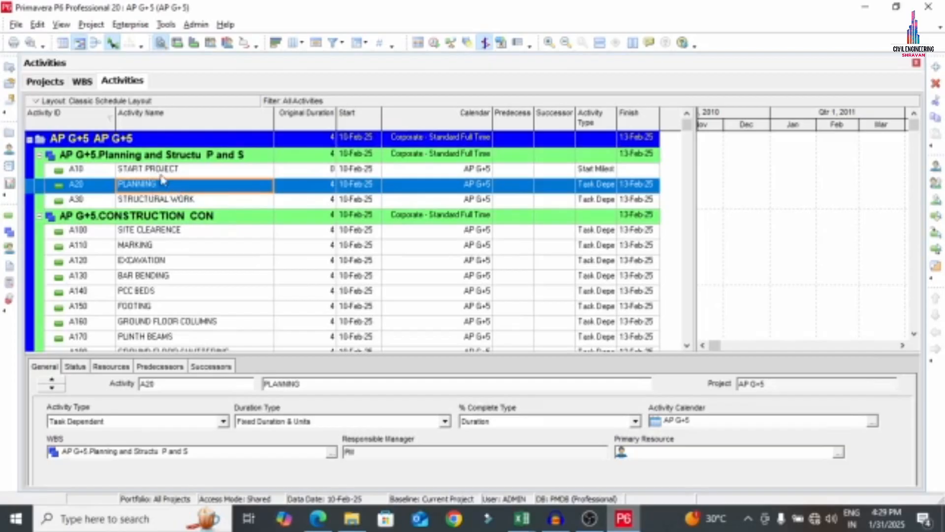
click(166, 170)
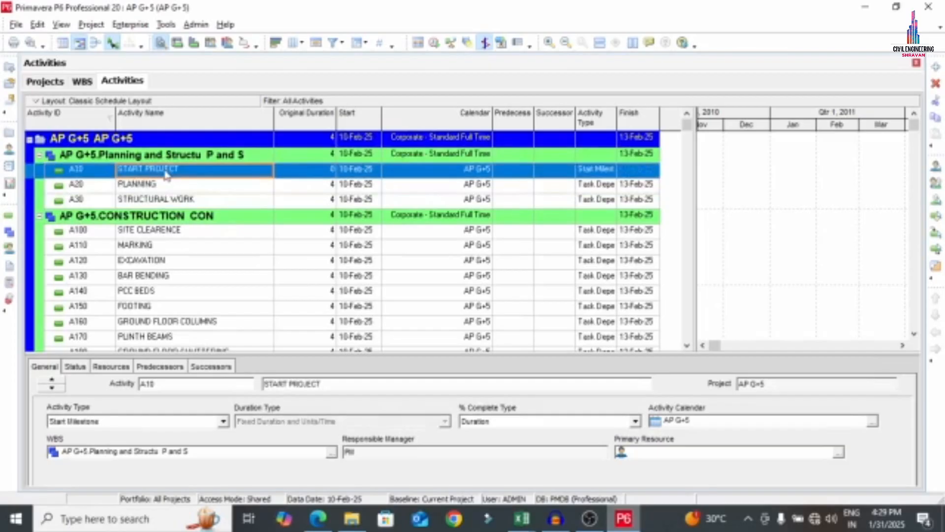
Make PLANNING a successor of START PROJECT with a 1-day lag
click(202, 368)
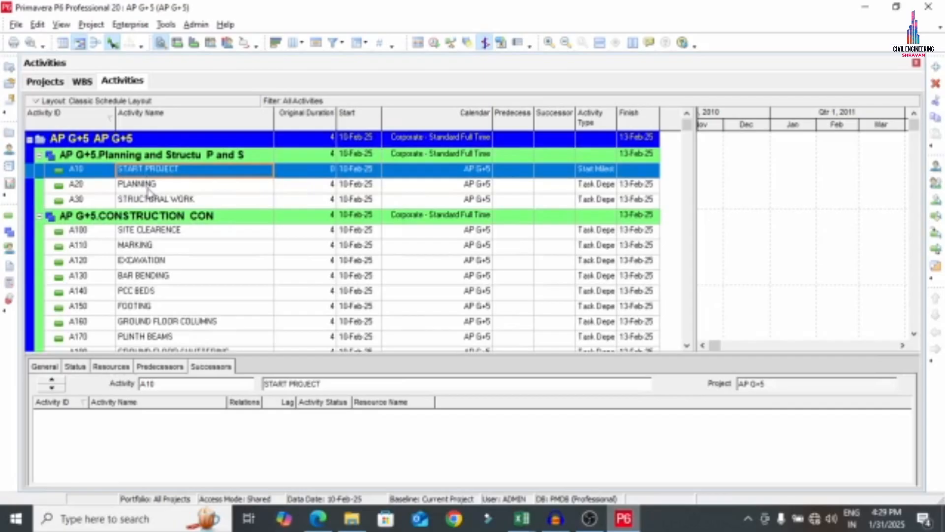
drag(129, 355, 133, 325)
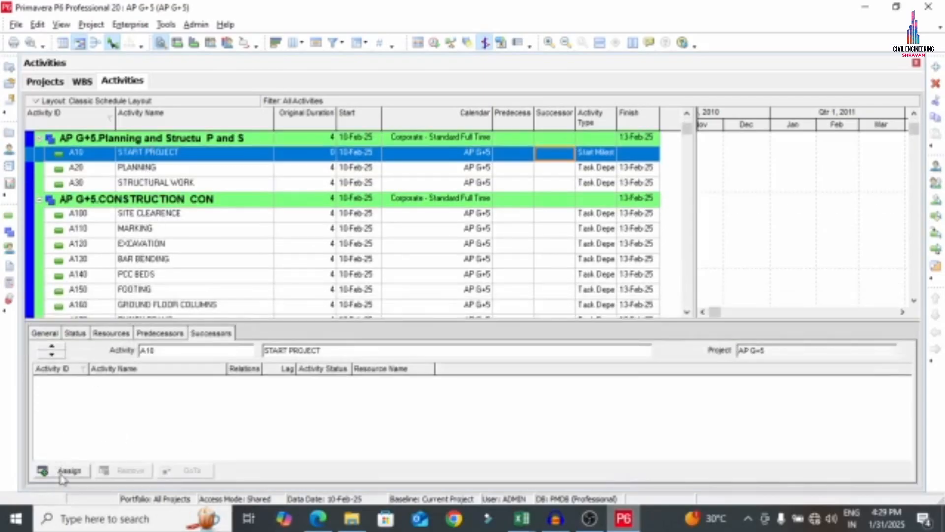
click(64, 474)
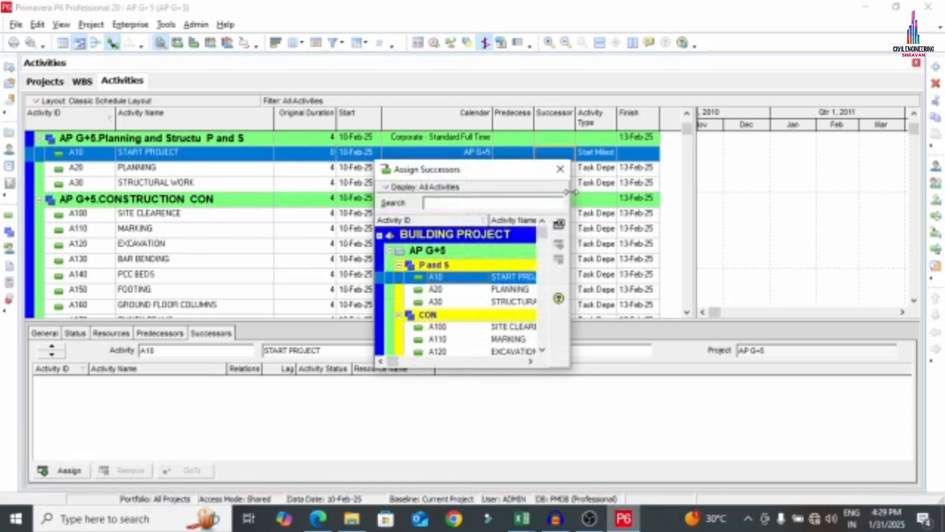
drag(571, 192, 922, 192)
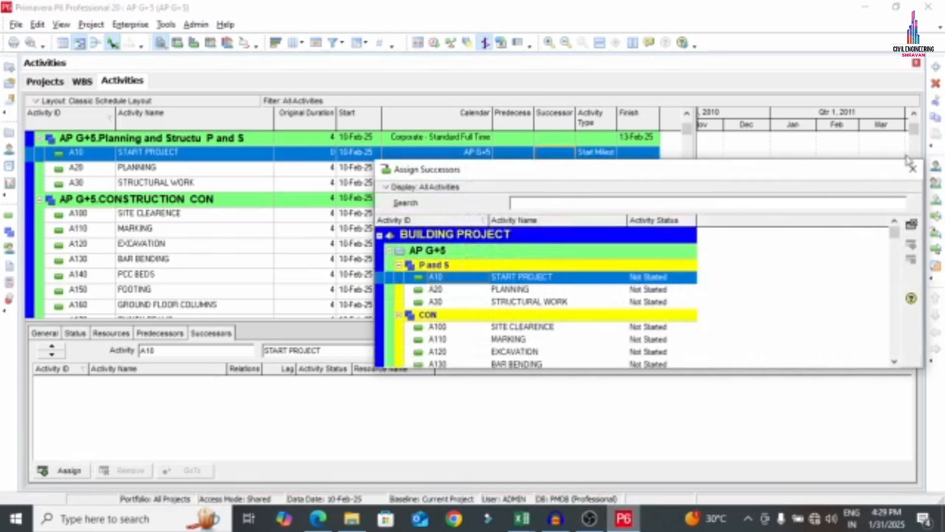
double_click(542, 290)
click(292, 382)
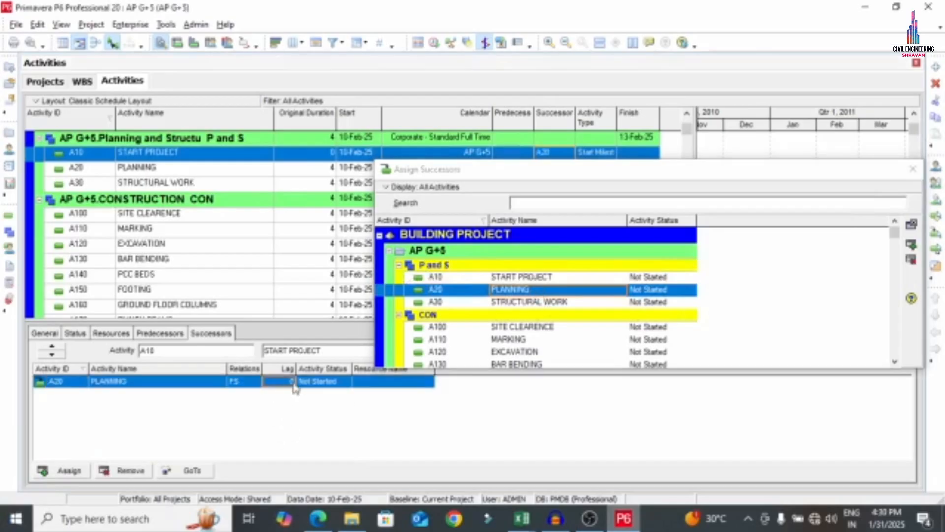
click(296, 384)
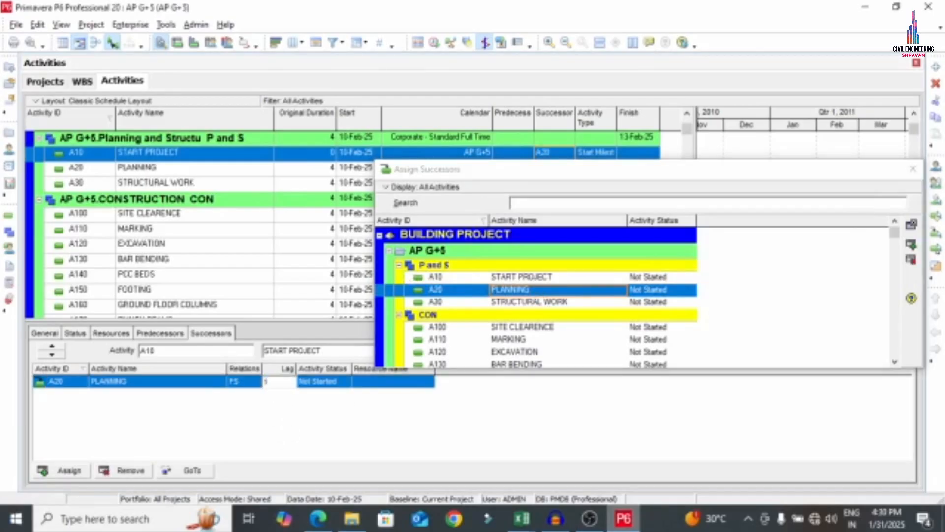
text(1)
key(Return)
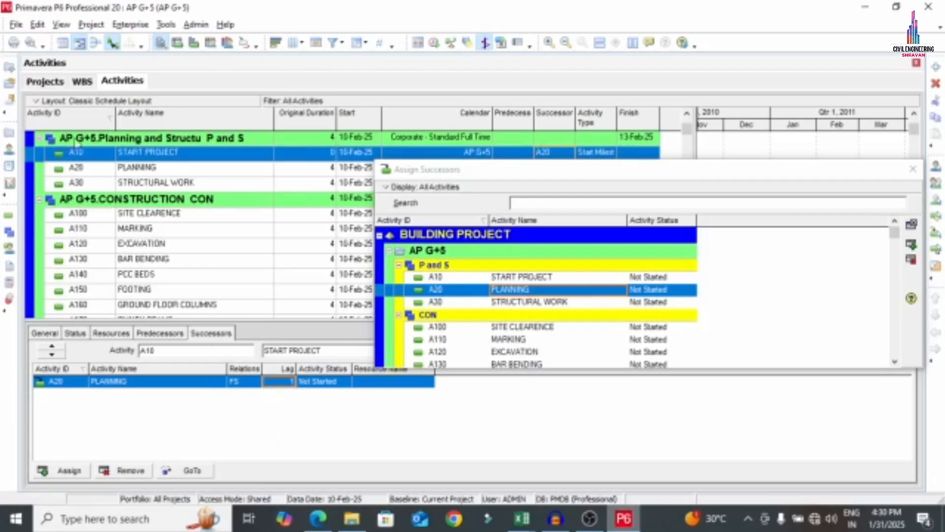
Link PLANNING to STRUCTURAL WORK, and STRUCTURAL WORK to SITE CLEARENCE
drag(439, 172, 352, 200)
click(173, 187)
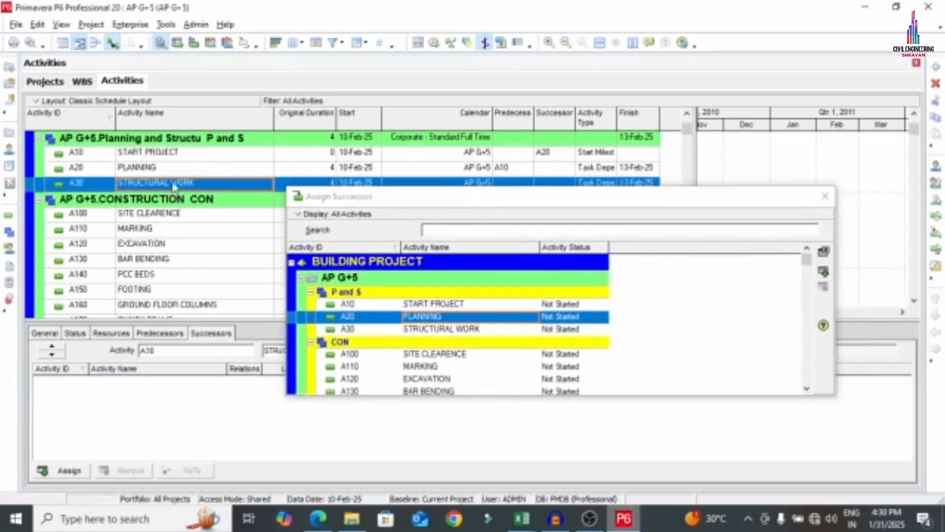
click(175, 170)
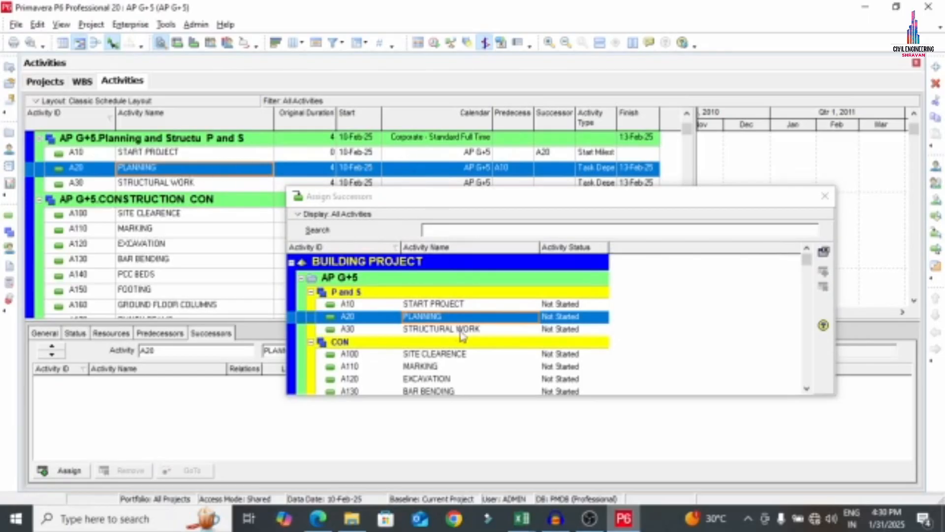
double_click(445, 329)
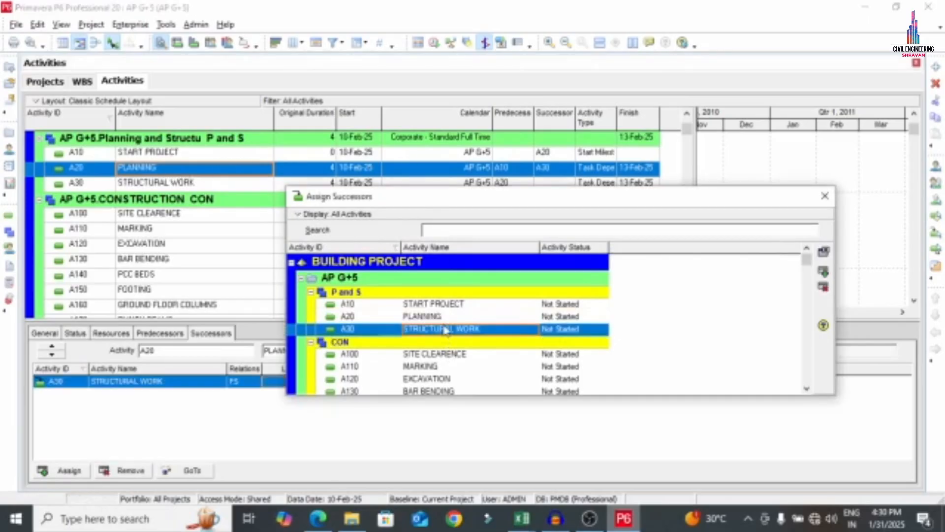
click(155, 186)
double_click(424, 354)
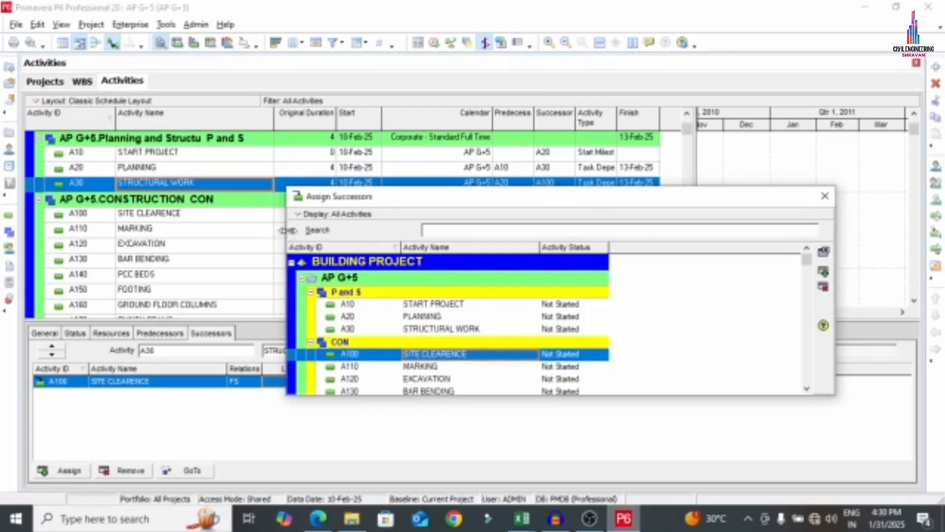
drag(288, 230, 384, 230)
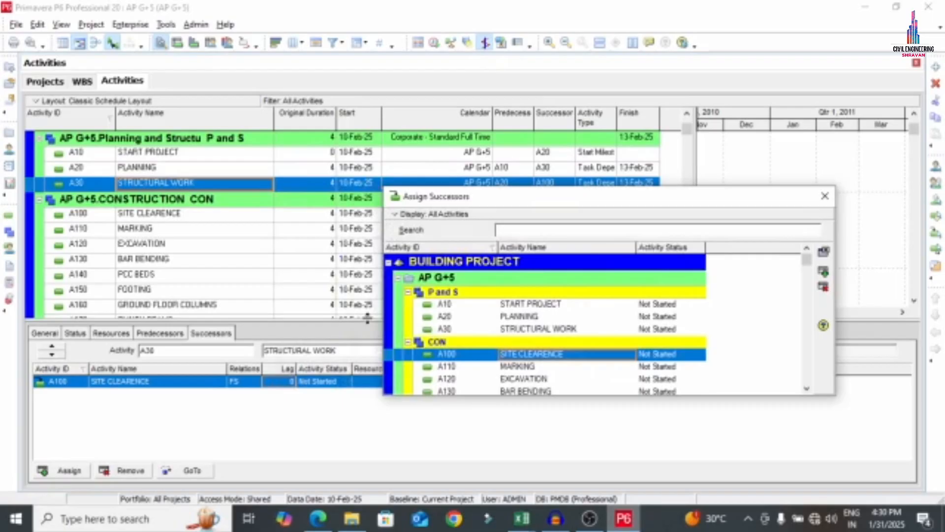
Chain SITE CLEARENCE → MARKING → EXCAVATION → BAR BENDING → PCC BEDS as successors
click(285, 382)
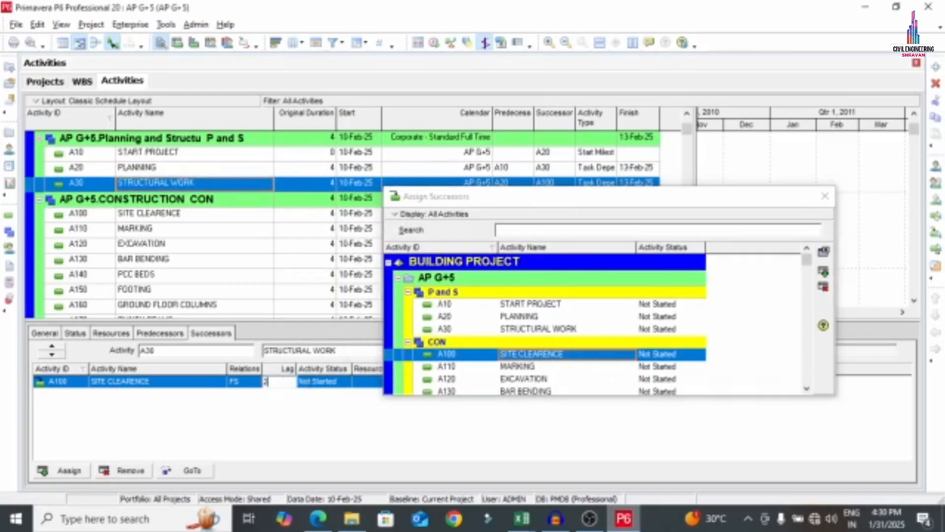
click(178, 217)
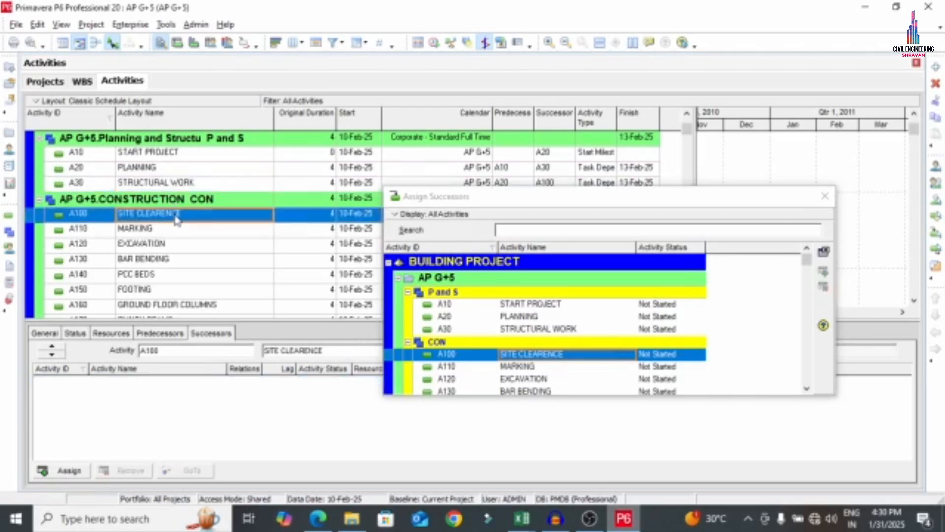
double_click(538, 367)
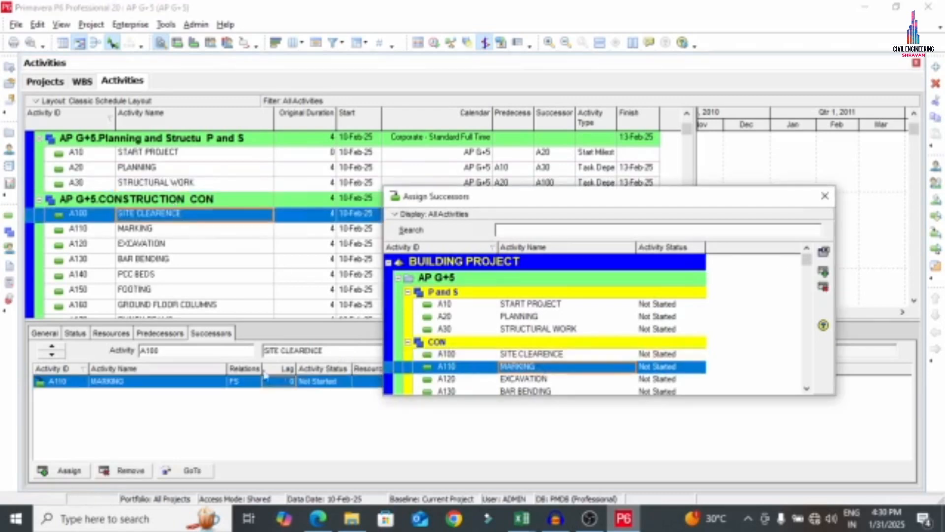
click(161, 229)
double_click(516, 379)
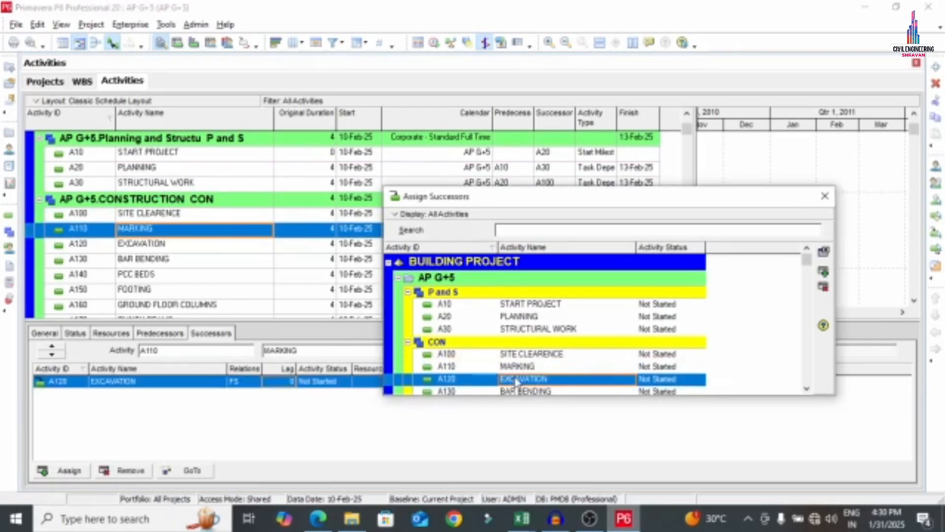
scroll(565, 334, down, 3)
click(146, 246)
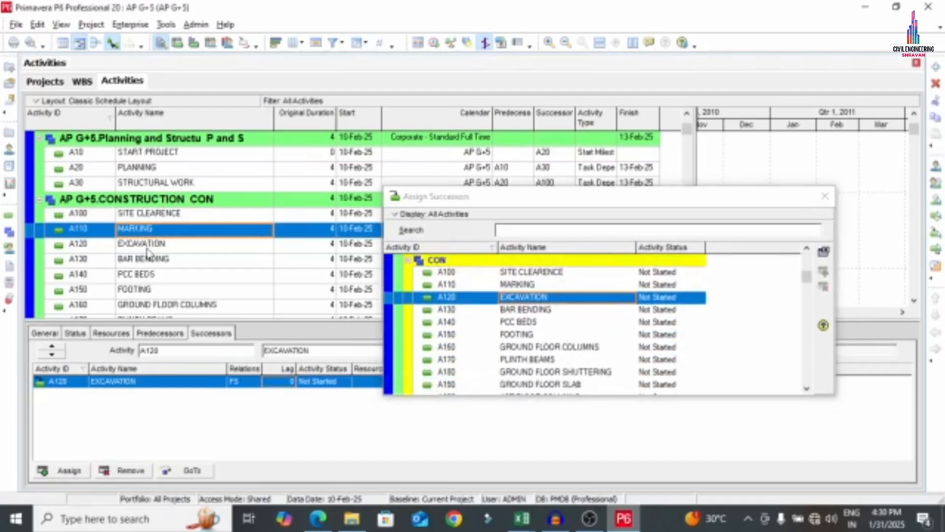
double_click(523, 309)
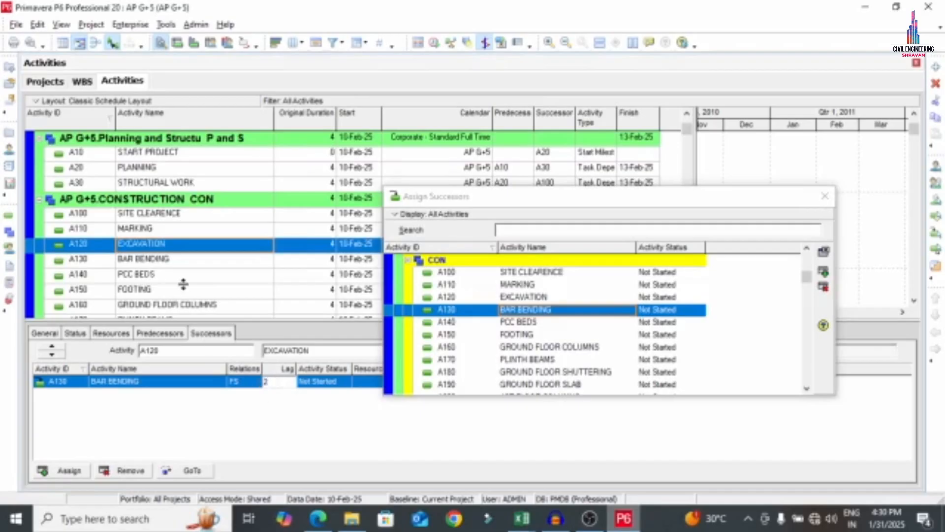
click(162, 261)
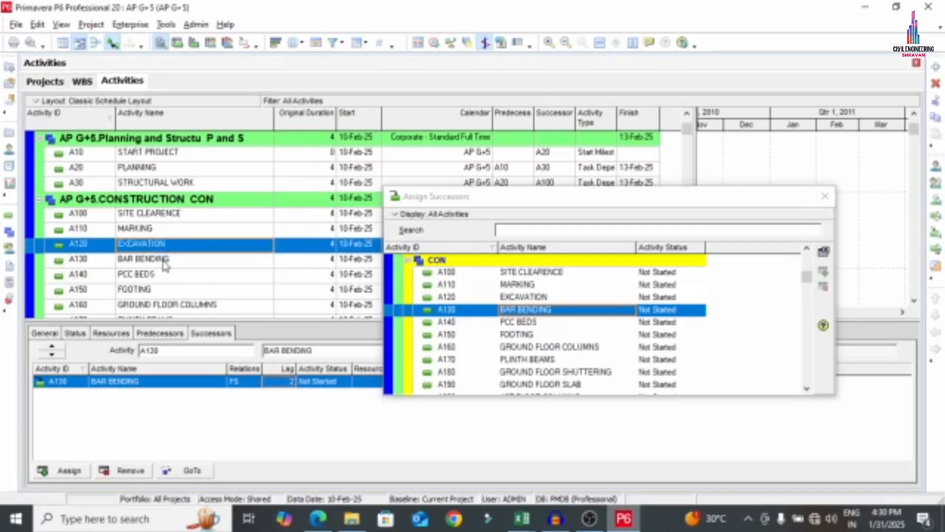
double_click(512, 323)
Give the PCC BEDS link a 1-day lag, then chain FOOTING, GROUND FLOOR COLUMNS and PLINTH BEAMS
click(284, 381)
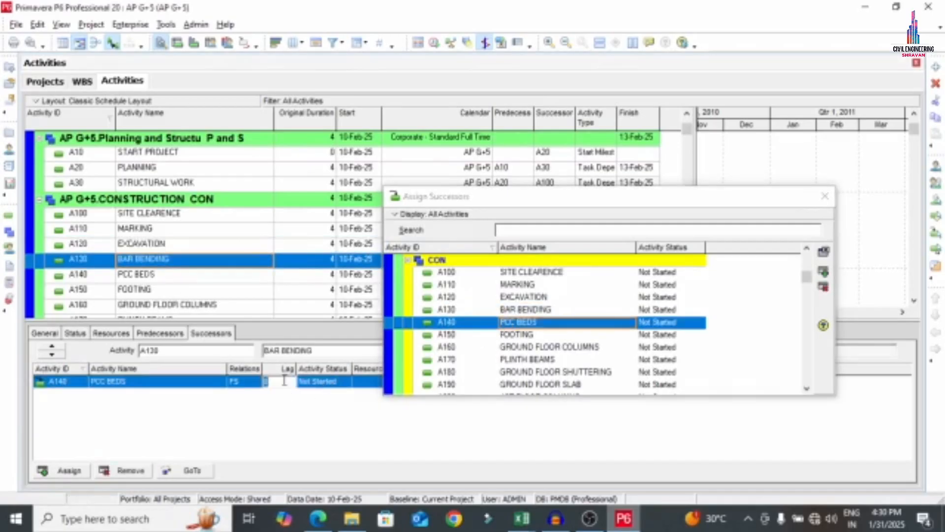
text(1)
click(180, 278)
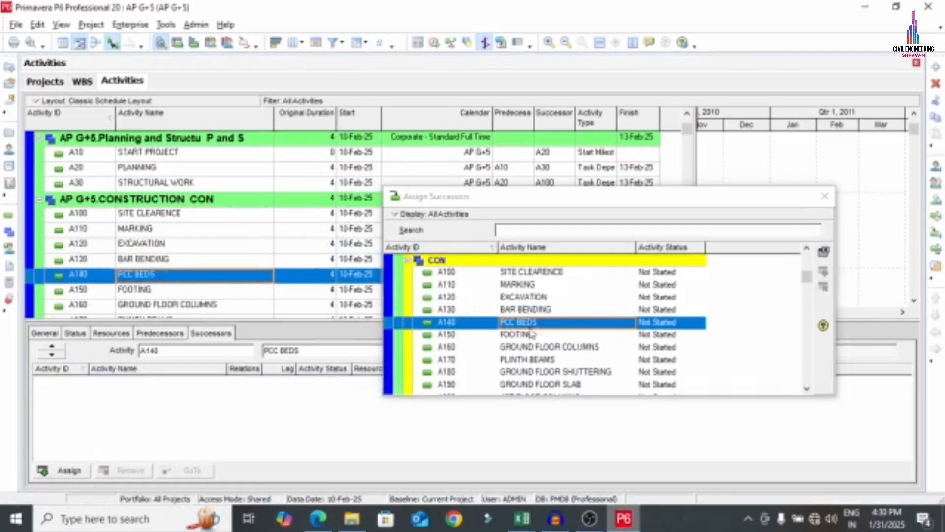
double_click(505, 336)
click(292, 382)
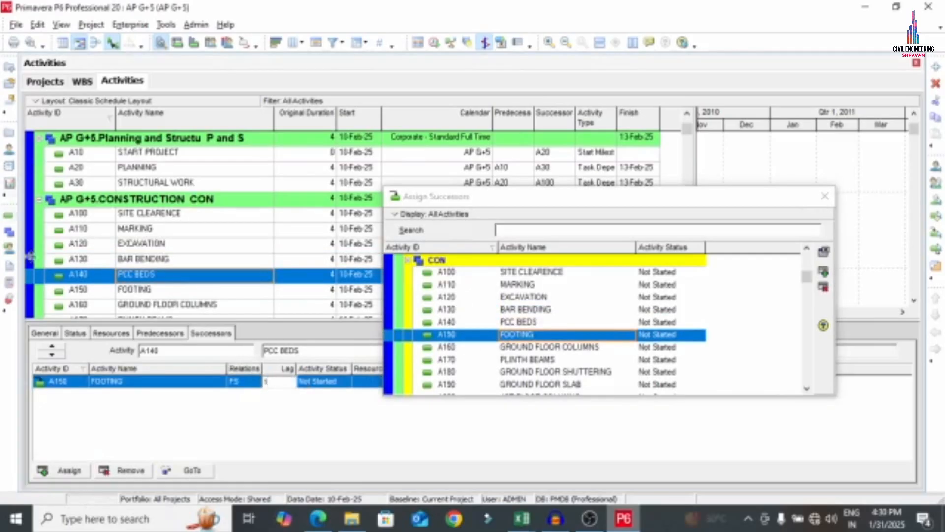
click(144, 290)
scroll(212, 267, down, 2)
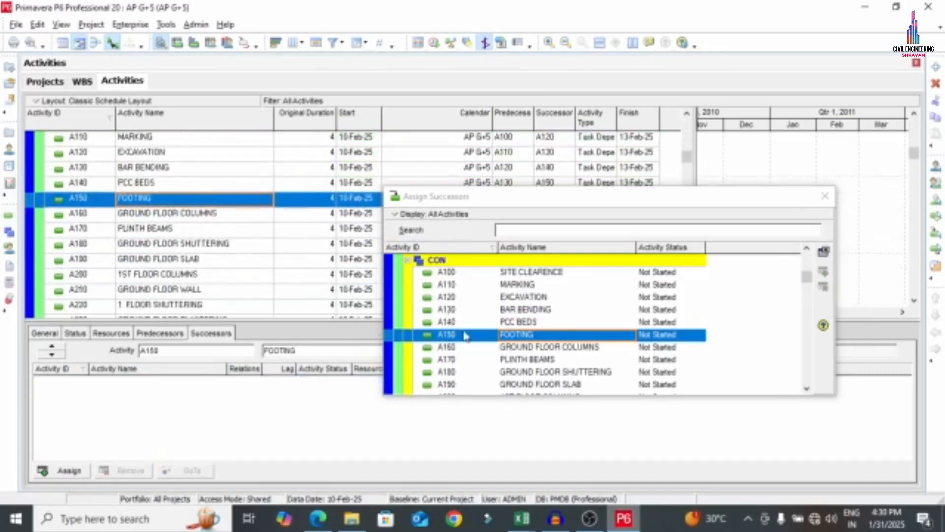
double_click(505, 348)
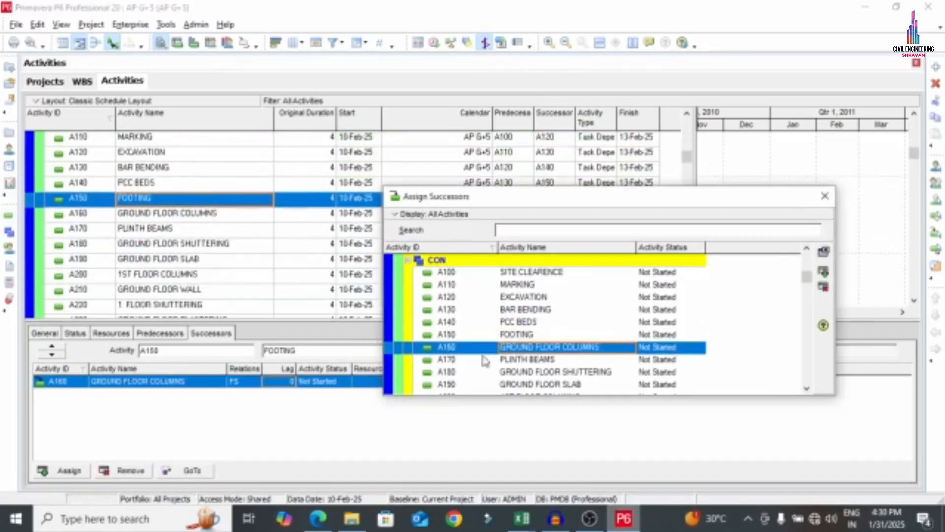
click(163, 211)
double_click(525, 362)
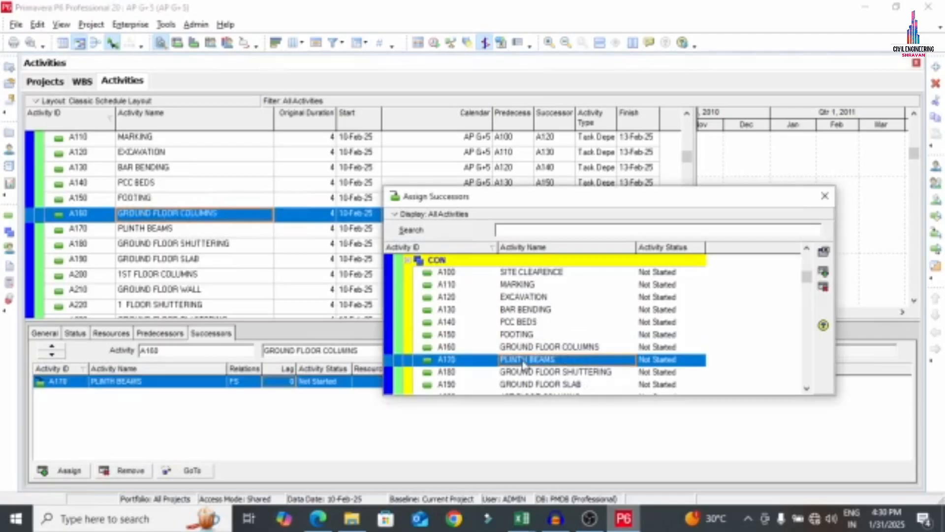
Chain GROUND FLOOR SHUTTERING, GROUND FLOOR SLAB, 1ST FLOOR COLUMNS and GROUND FLOOR WALL after PLINTH BEAMS
scroll(553, 332, down, 2)
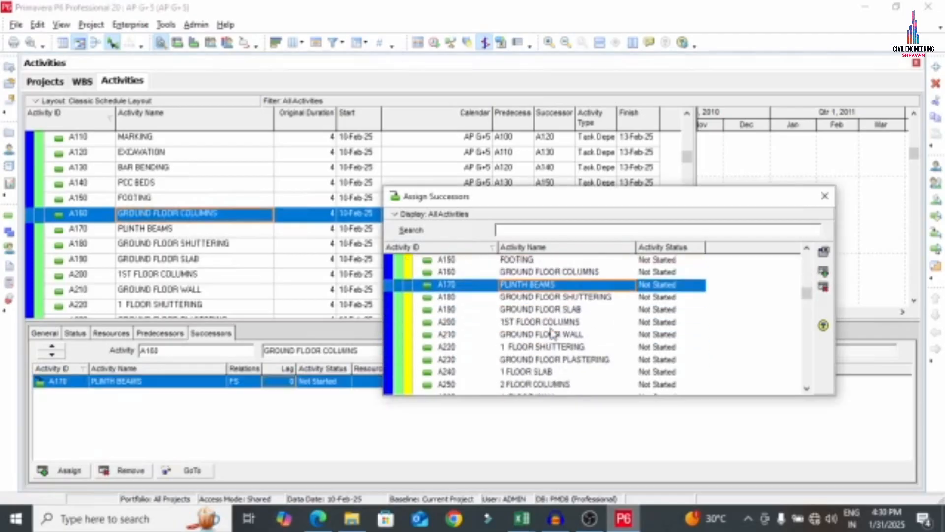
click(149, 227)
double_click(523, 297)
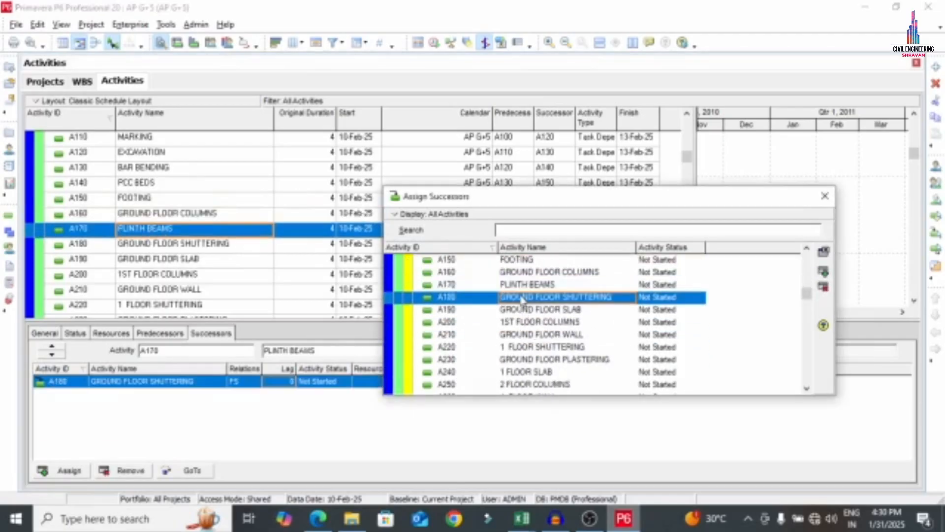
click(178, 243)
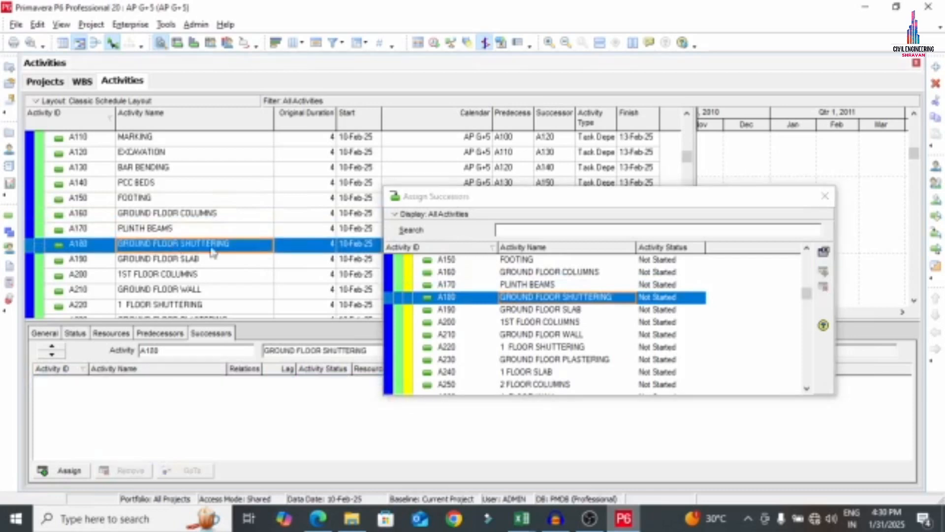
double_click(544, 310)
click(179, 259)
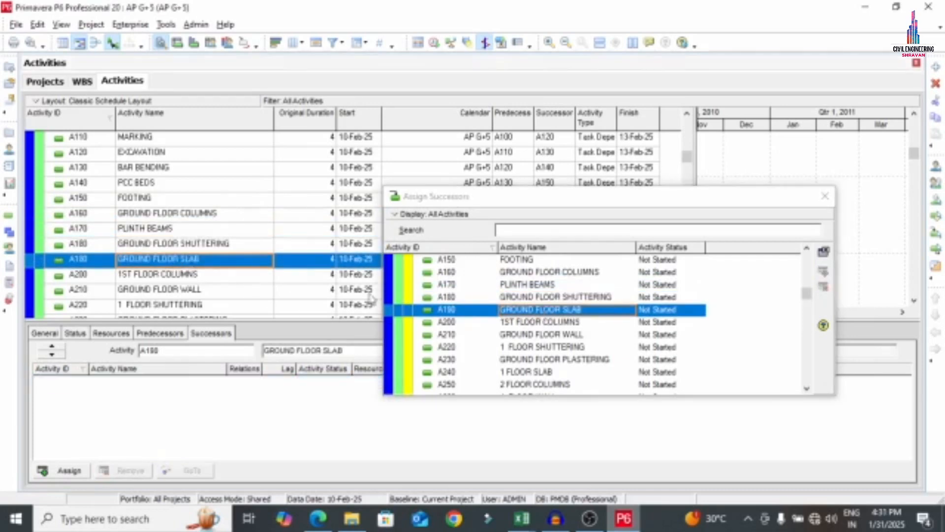
double_click(564, 322)
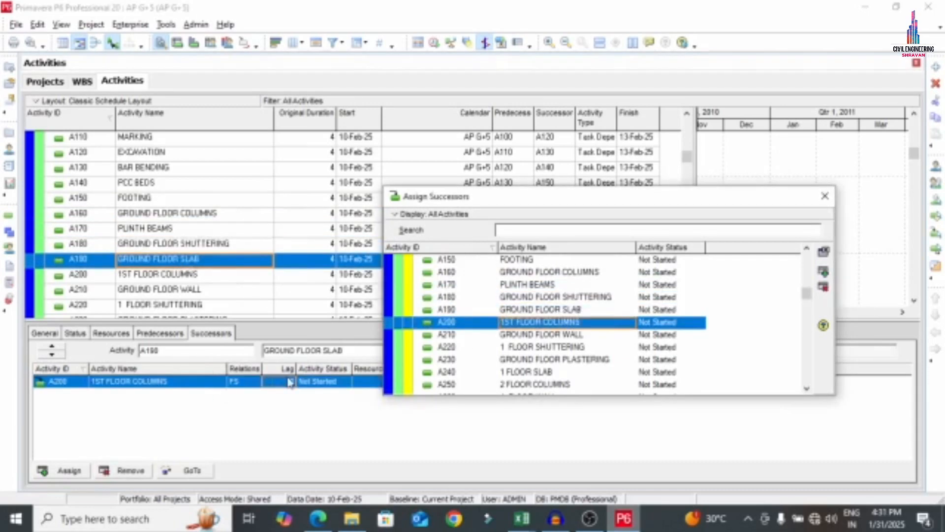
click(266, 382)
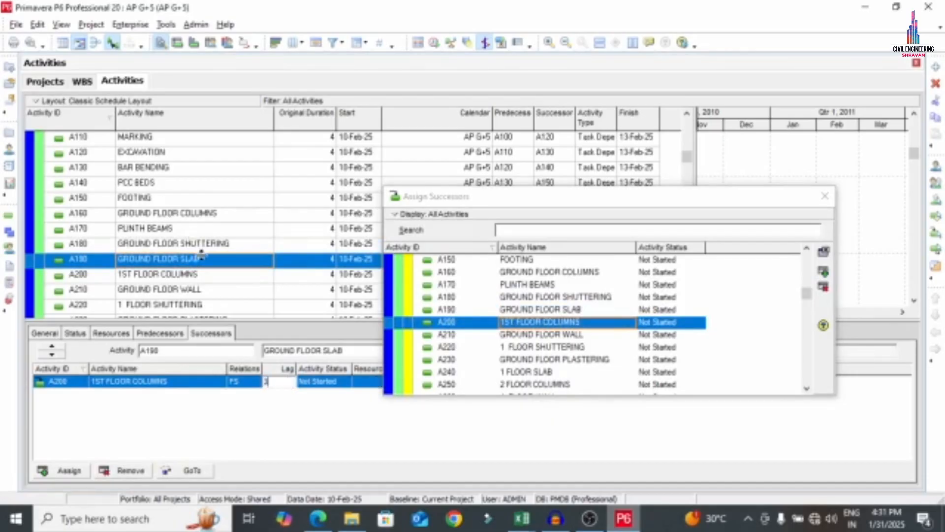
click(185, 275)
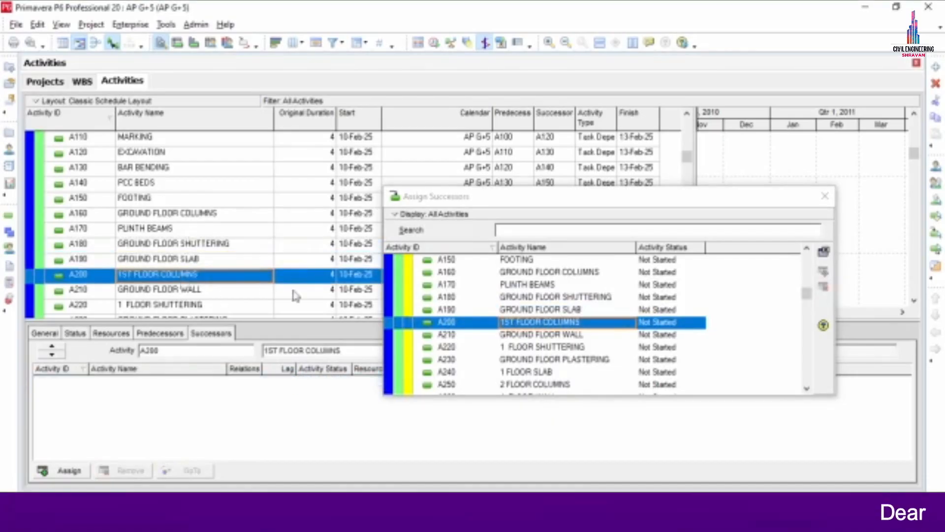
double_click(531, 335)
Chain 1 FLOOR SHUTTERING, GROUND FLOOR PLASTERING, 1 FLOOR SLAB and A250 2 FLOOR COLUMNS after GROUND FLOOR WALL
click(171, 291)
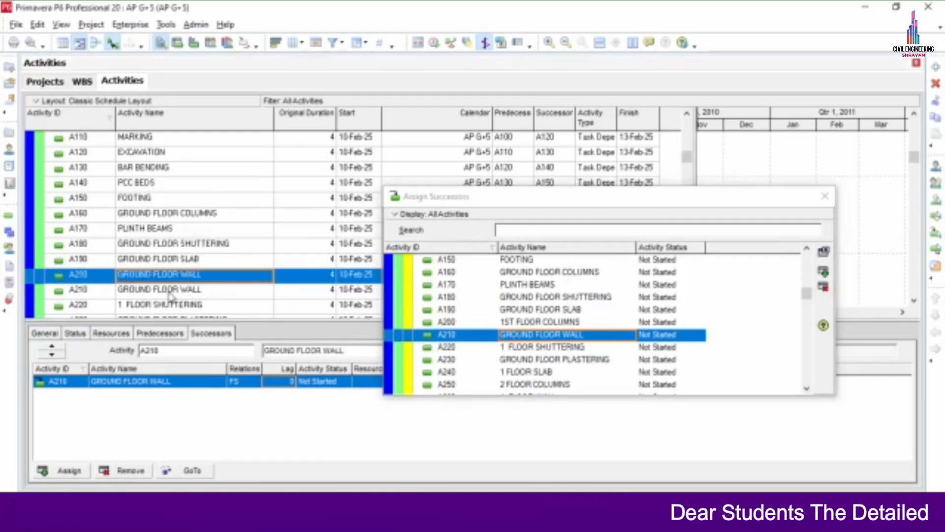
double_click(559, 348)
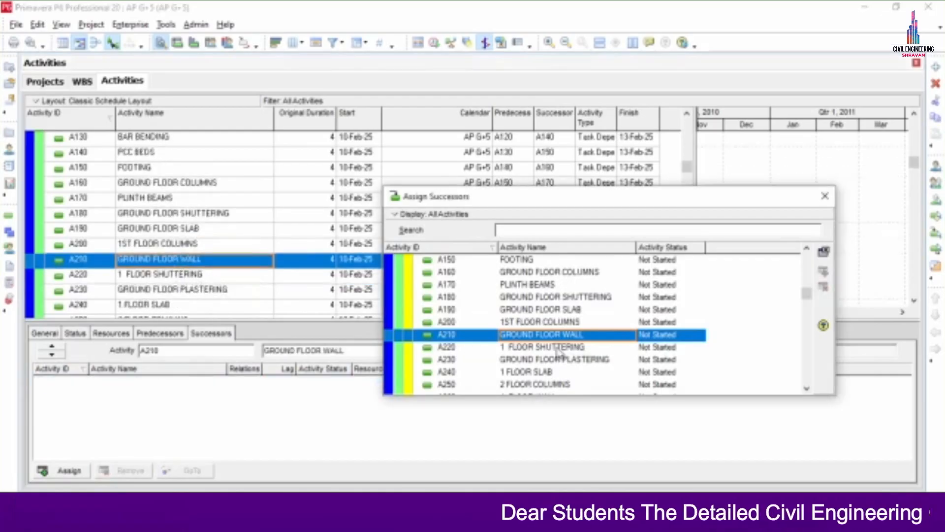
click(185, 277)
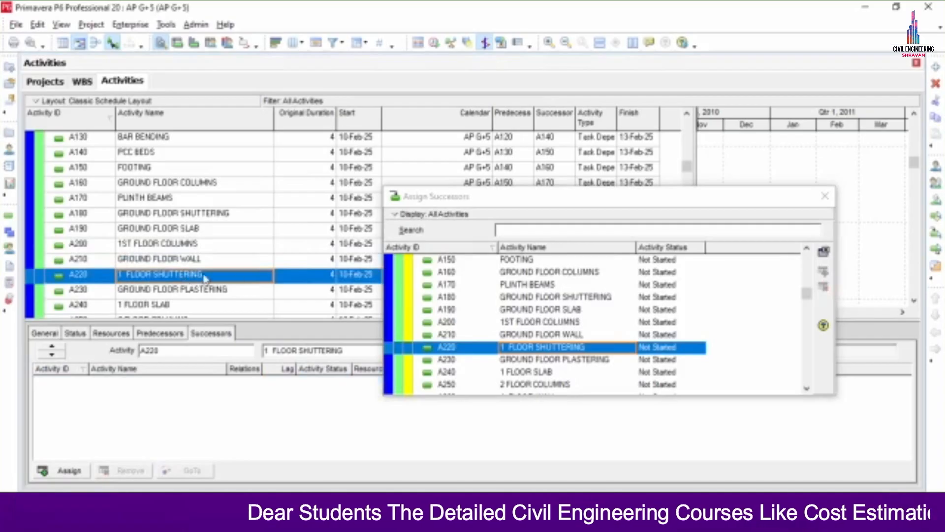
double_click(527, 360)
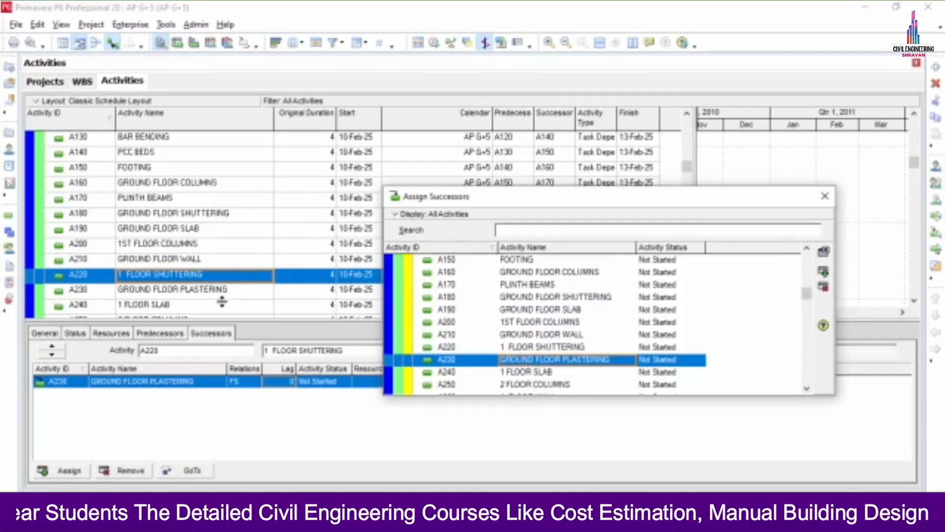
click(186, 290)
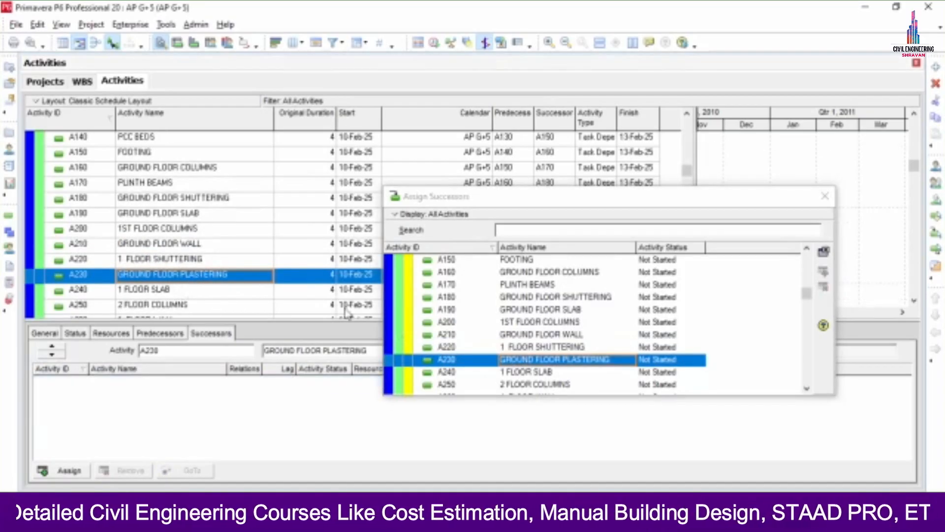
double_click(516, 372)
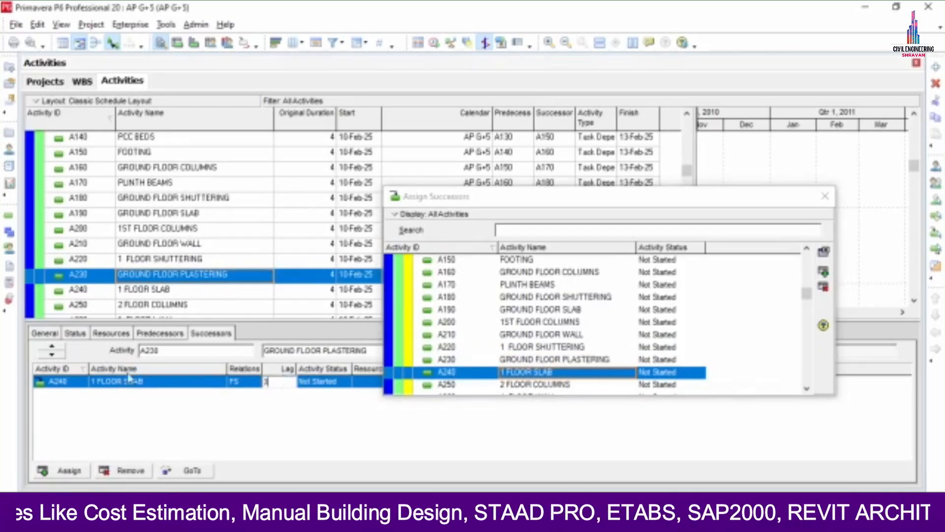
click(186, 232)
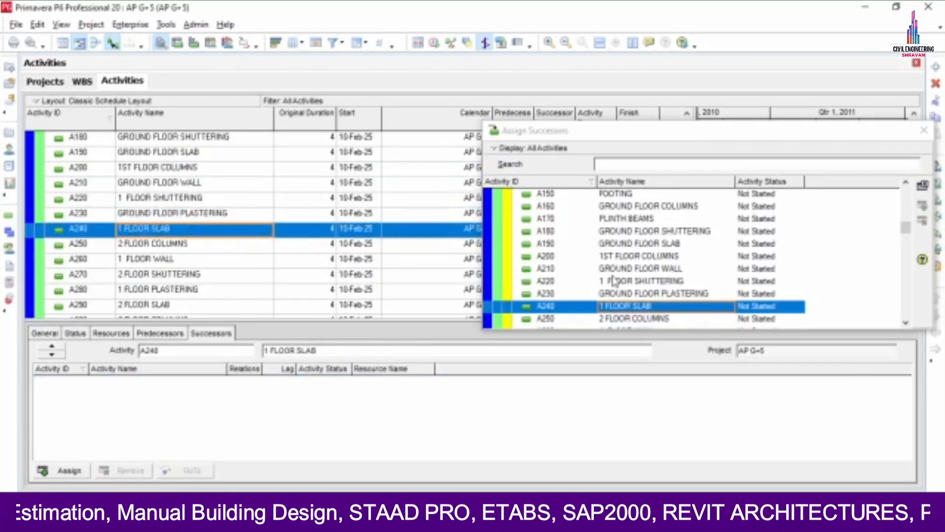
scroll(614, 276, down, 2)
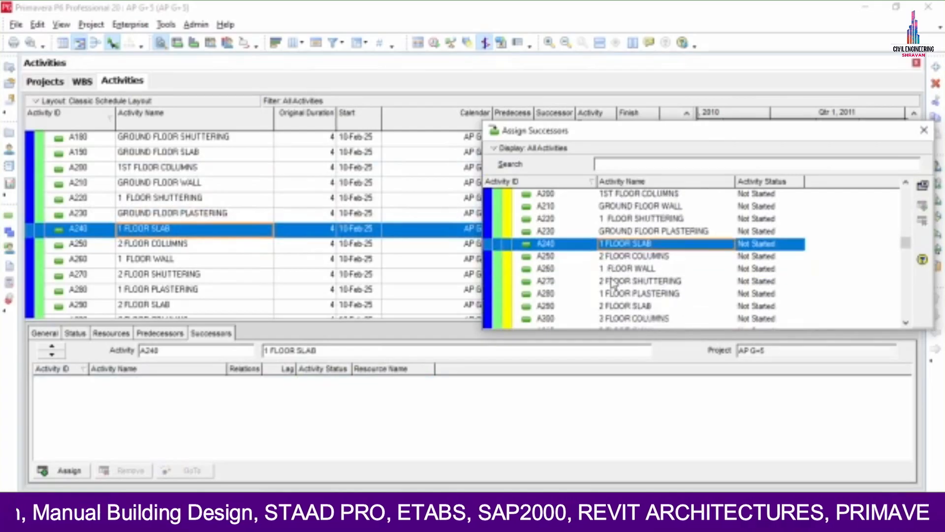
click(619, 245)
double_click(619, 246)
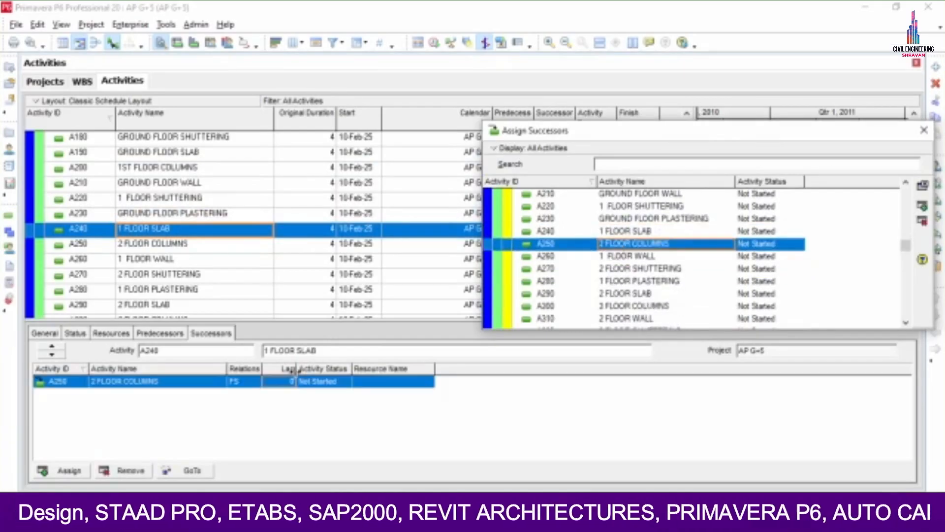
Link A250 through A300 in sequence, each a finish-to-start successor of the previous
click(188, 245)
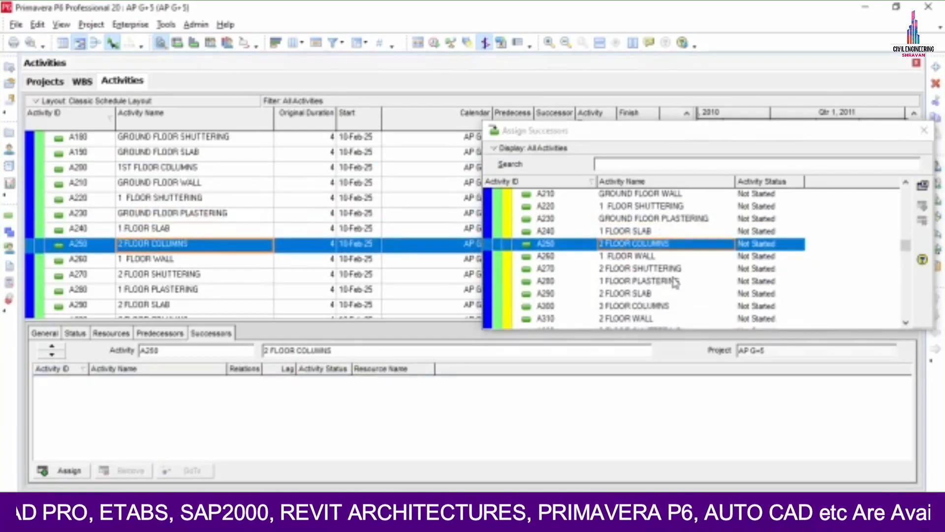
double_click(635, 256)
click(189, 260)
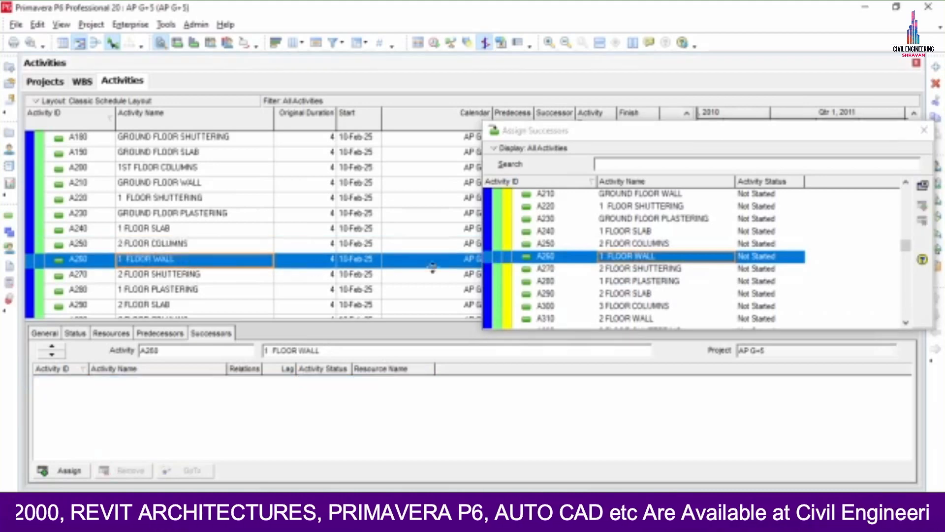
double_click(638, 268)
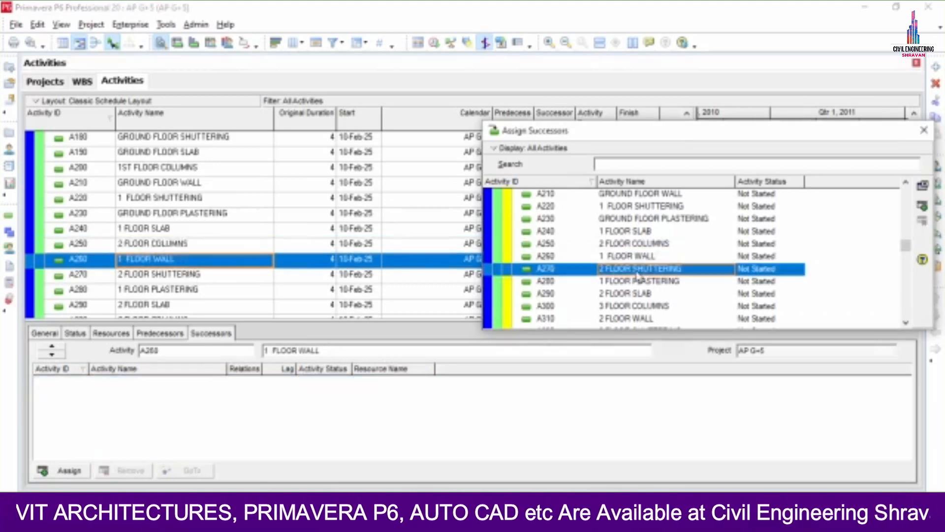
click(196, 275)
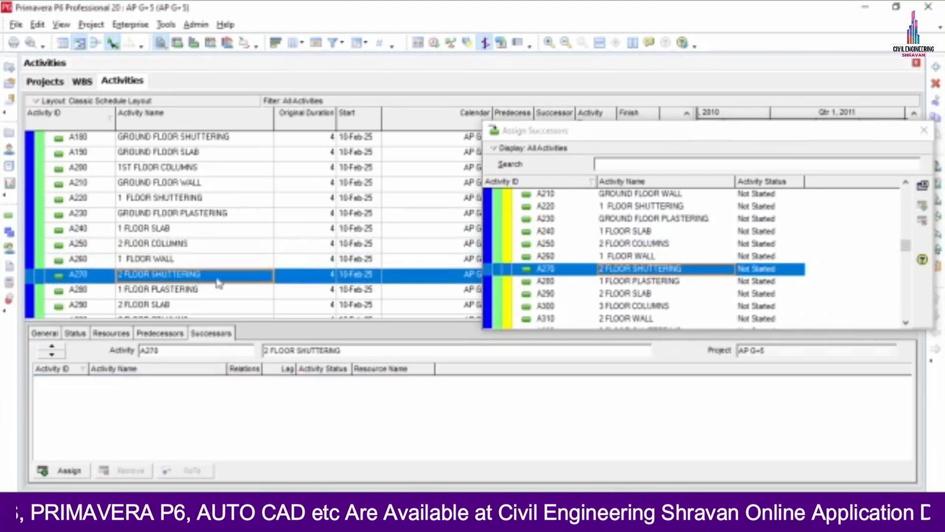
double_click(610, 284)
click(161, 290)
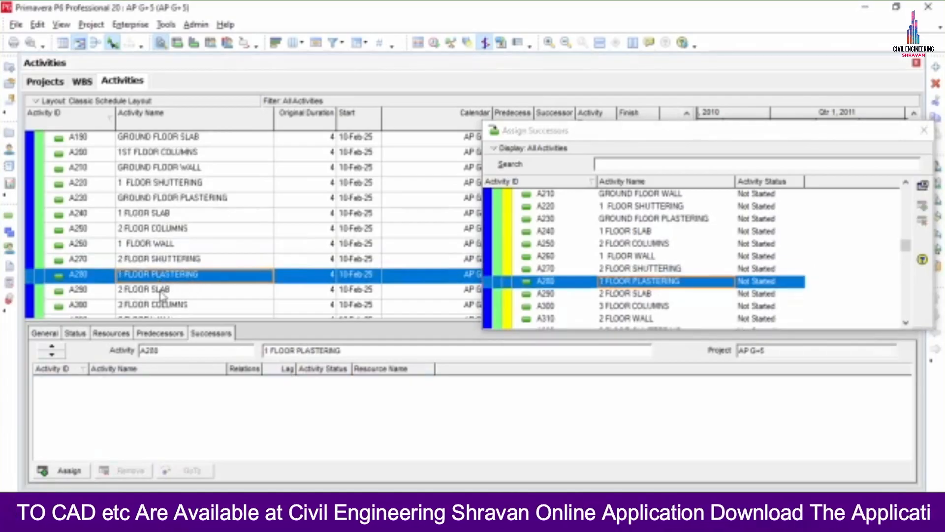
double_click(609, 294)
click(186, 292)
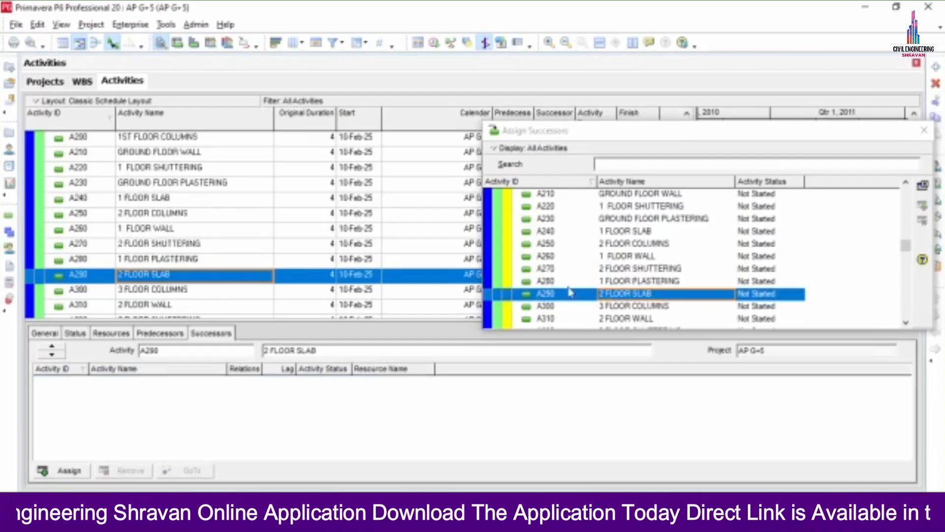
double_click(625, 306)
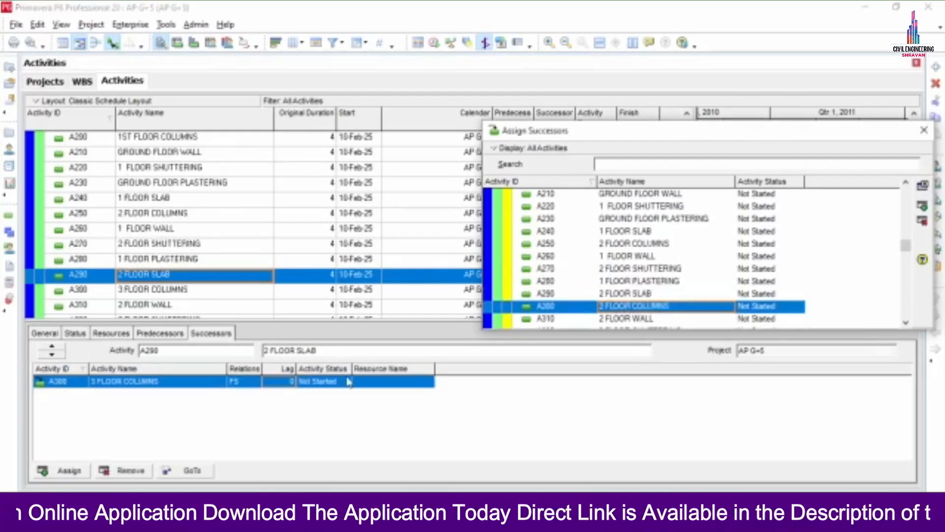
Give the A300 link a 2-day lag and make A310 2 FLOOR WALL the successor of A300
click(269, 382)
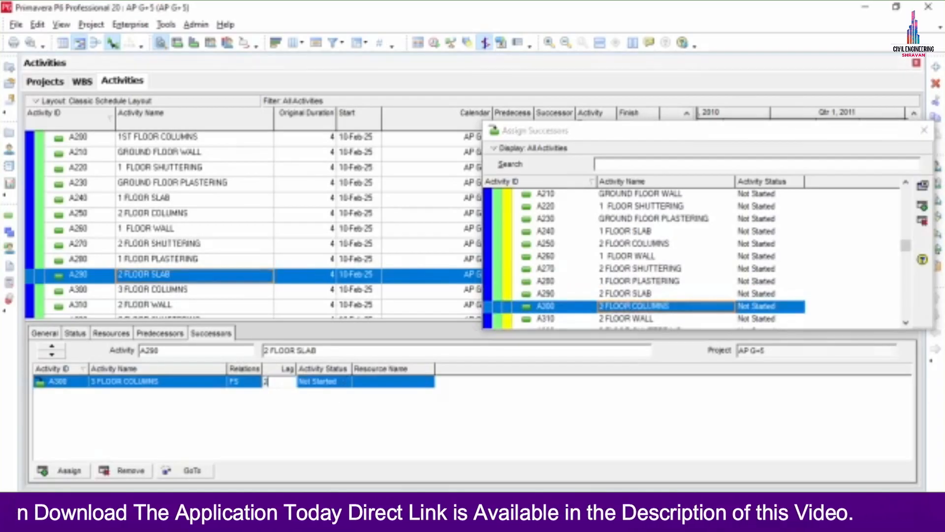
text(2)
click(166, 294)
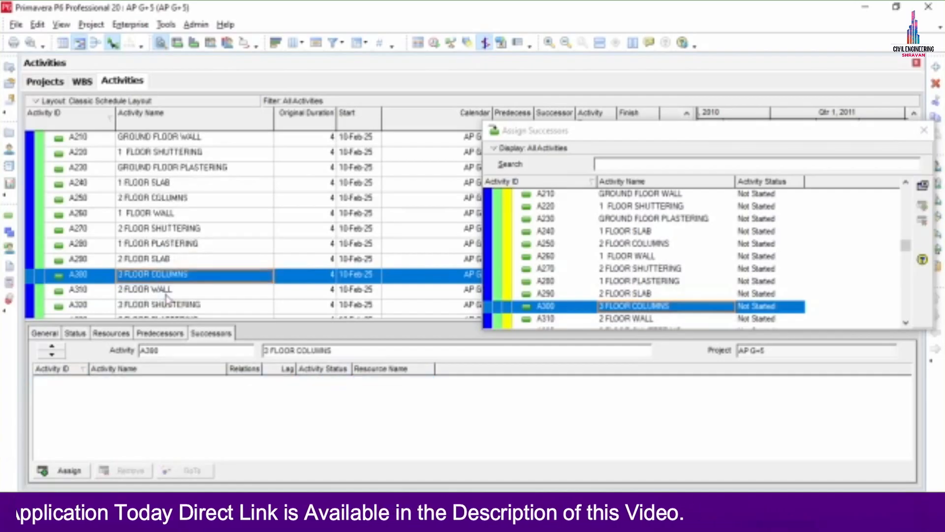
scroll(621, 246, down, 3)
double_click(620, 243)
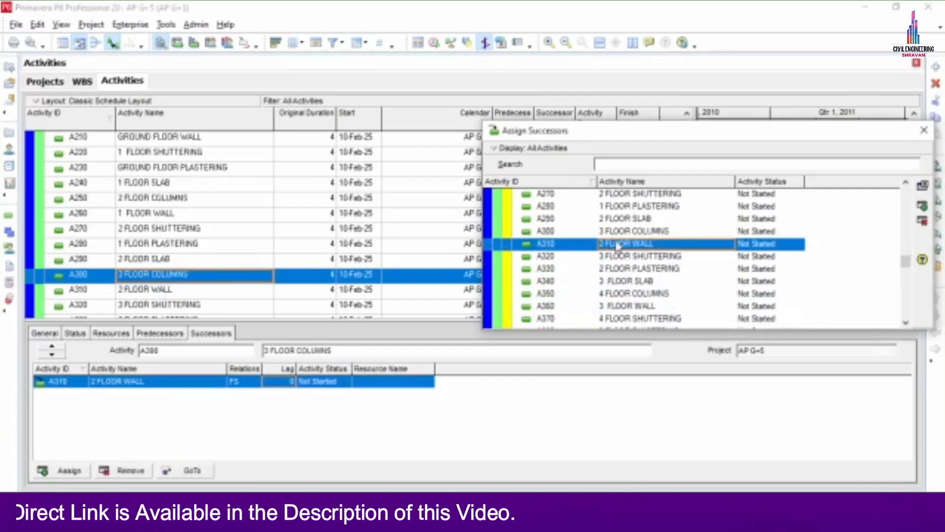
click(286, 382)
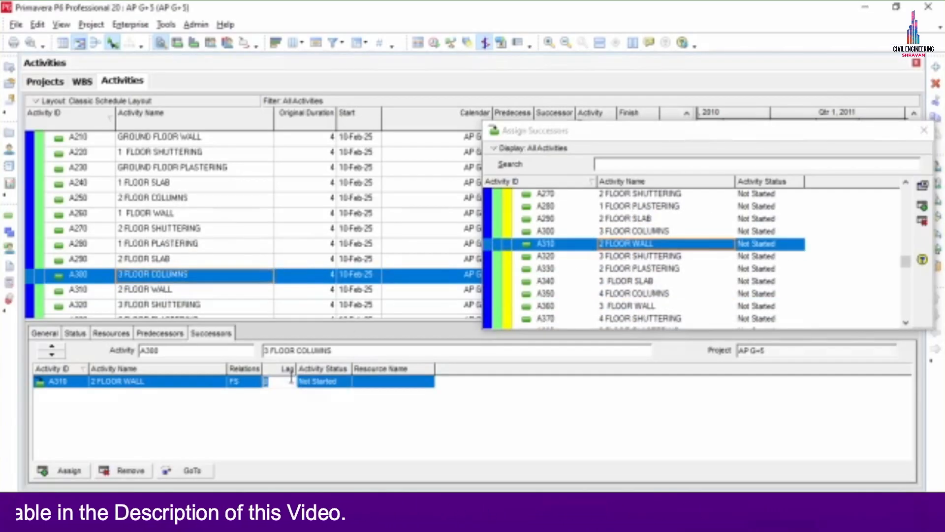
click(257, 248)
scroll(256, 253, down, 1)
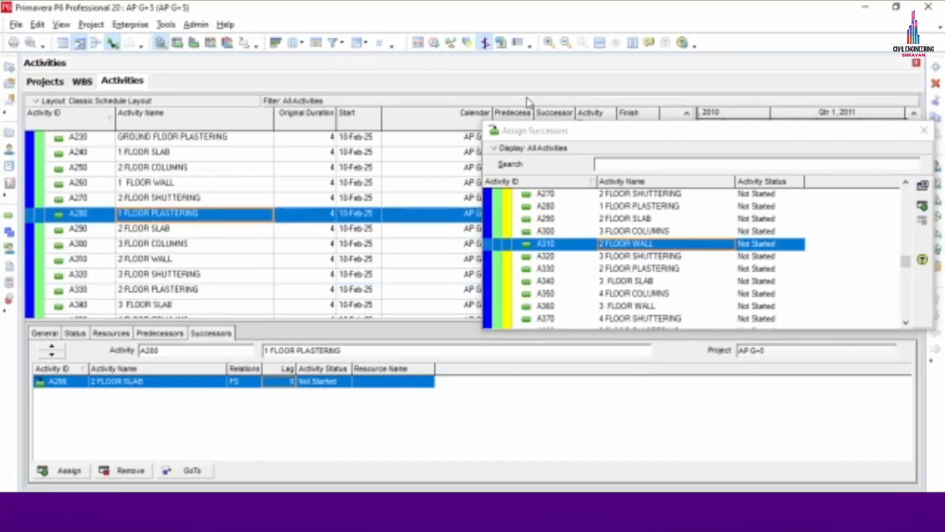
drag(536, 132, 445, 73)
Link A310 through A360 finish-to-start, each activity feeding the next
click(212, 256)
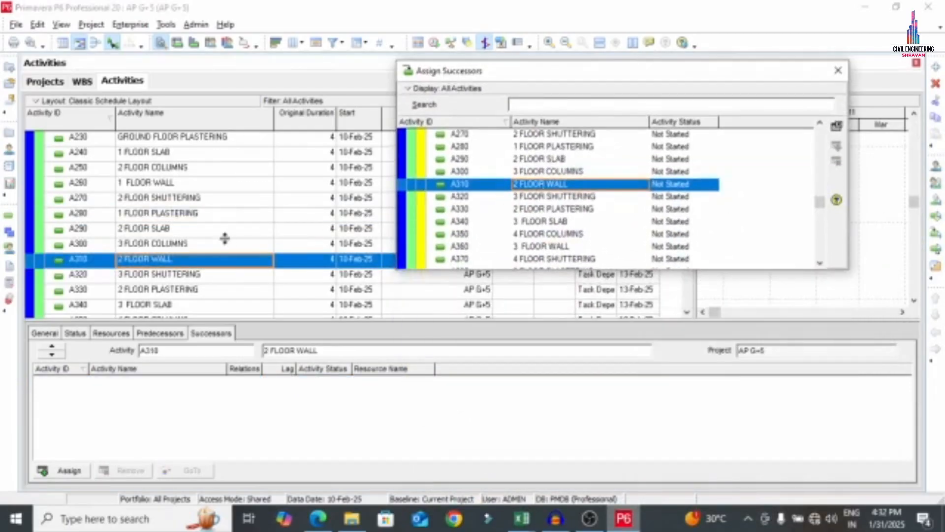
double_click(570, 197)
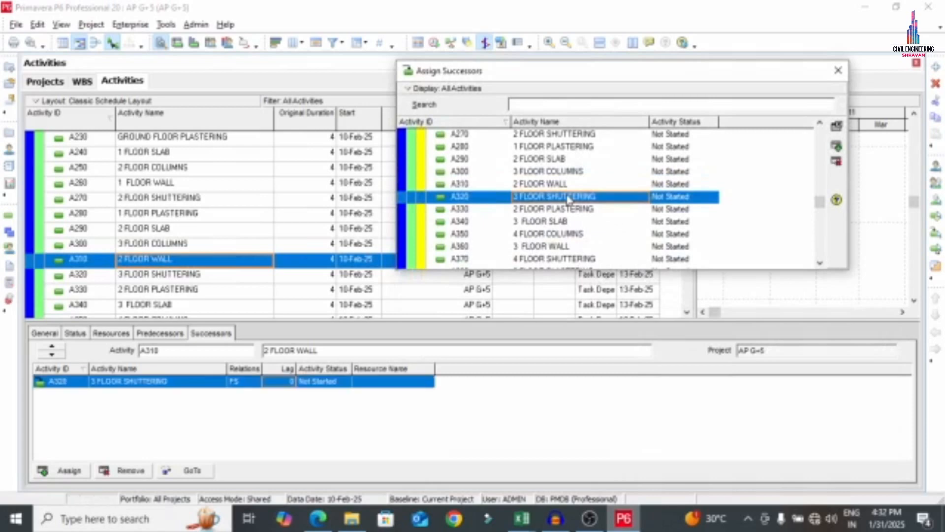
click(185, 276)
double_click(570, 209)
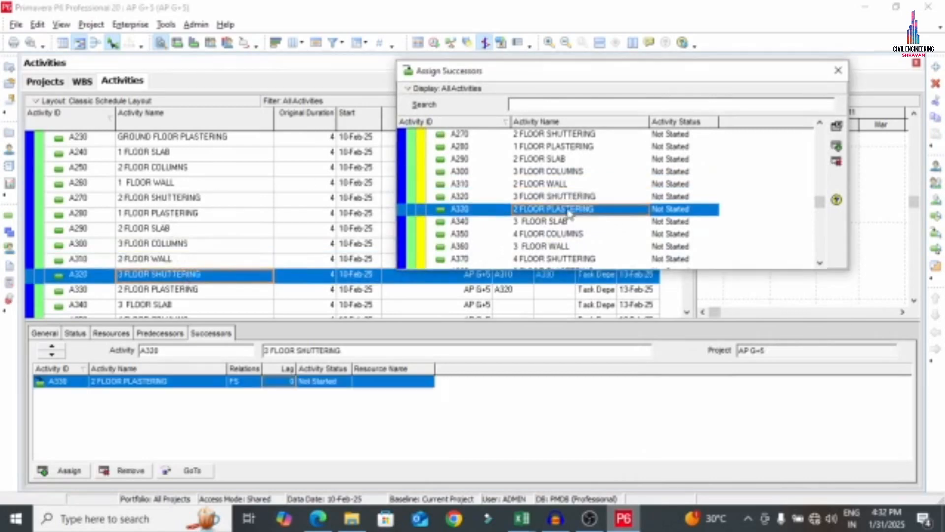
click(185, 292)
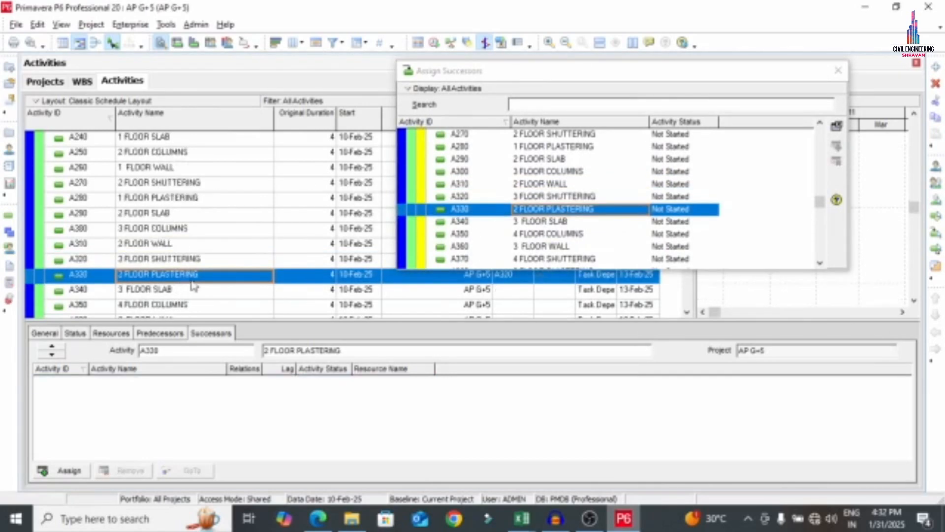
double_click(549, 222)
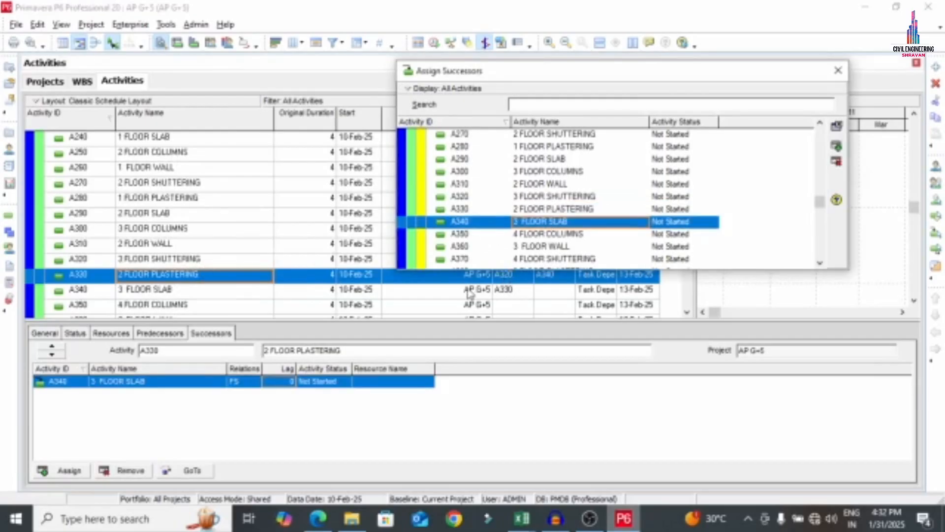
click(157, 291)
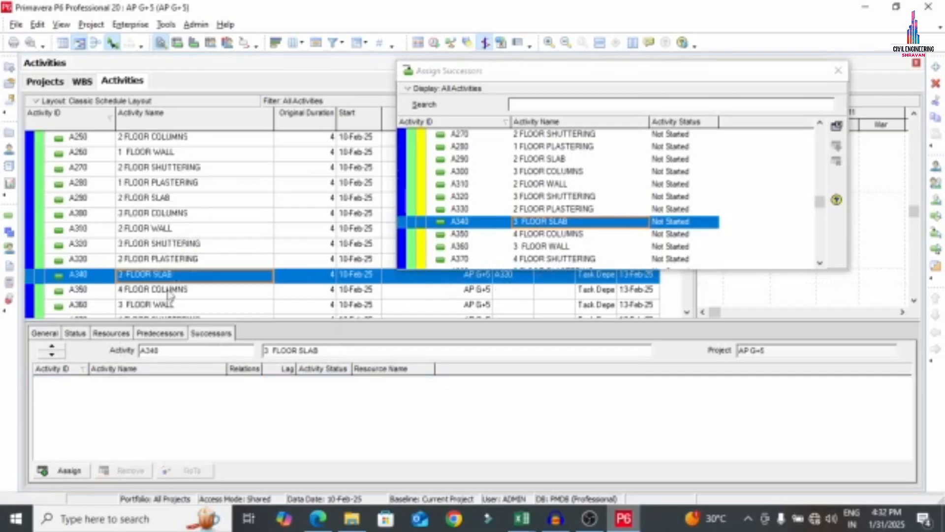
double_click(571, 234)
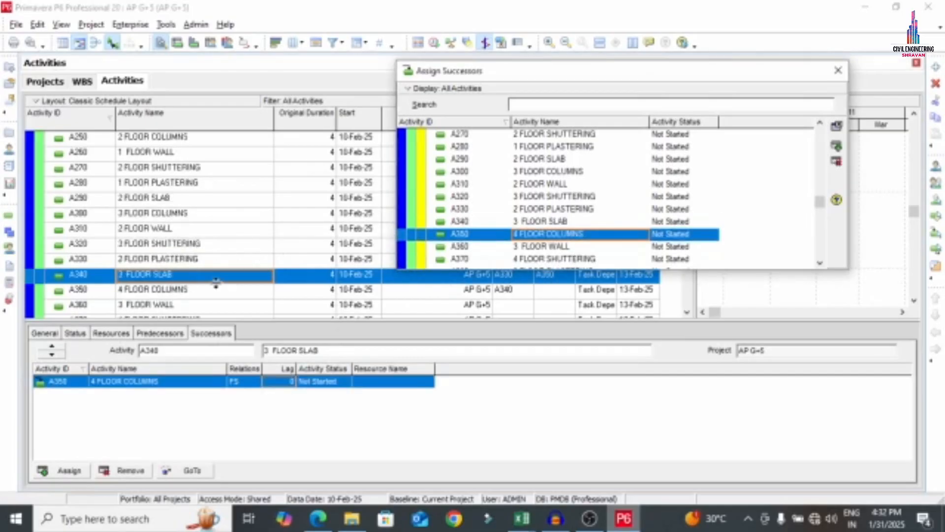
click(186, 294)
double_click(552, 248)
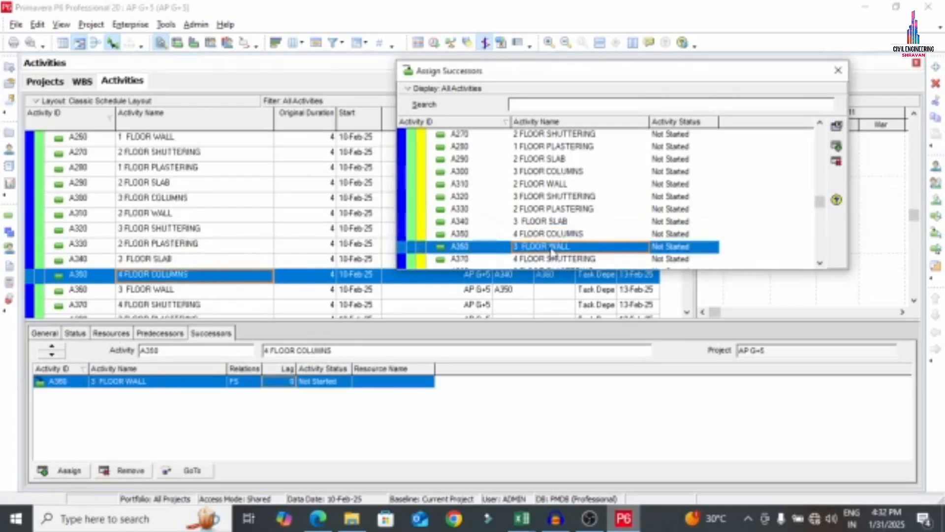
Continue the successor chain from A360 through A370, A380, A390 and A400 to A410 4 FLOOR WALL
click(136, 292)
scroll(557, 204, down, 2)
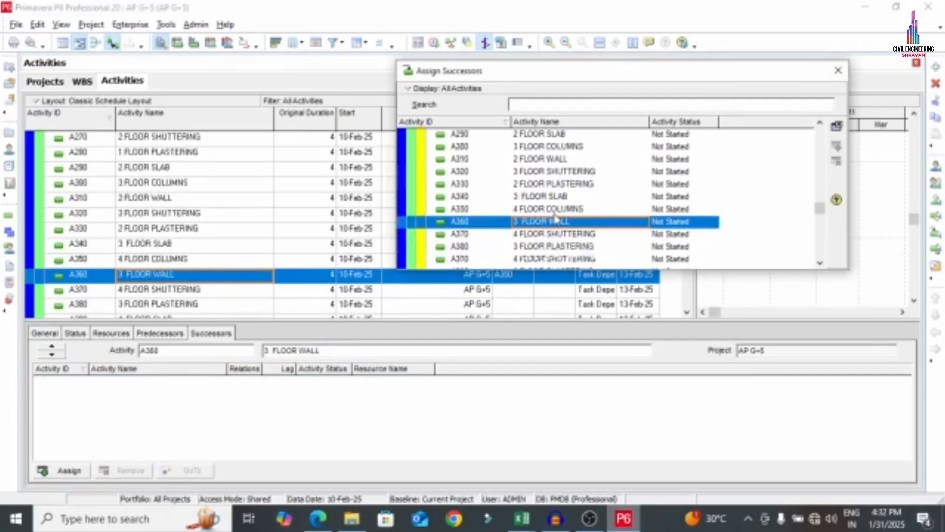
double_click(549, 184)
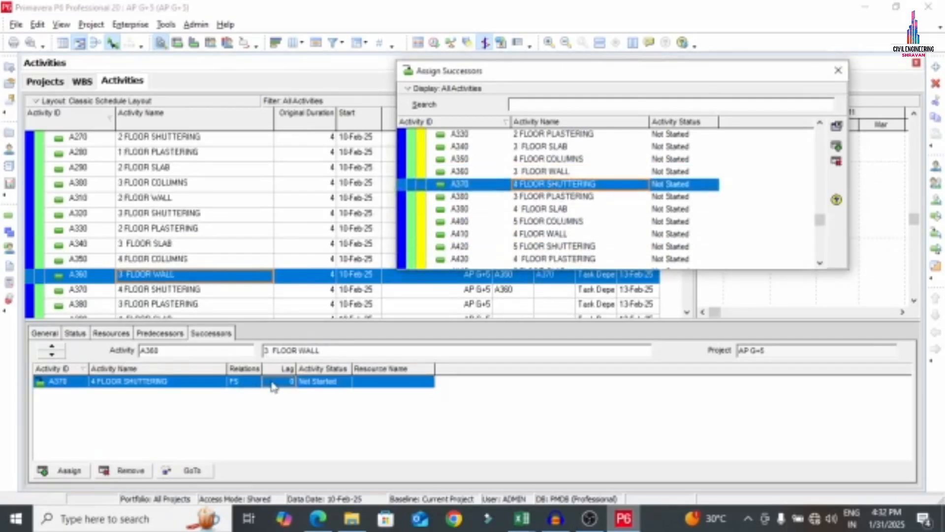
click(272, 382)
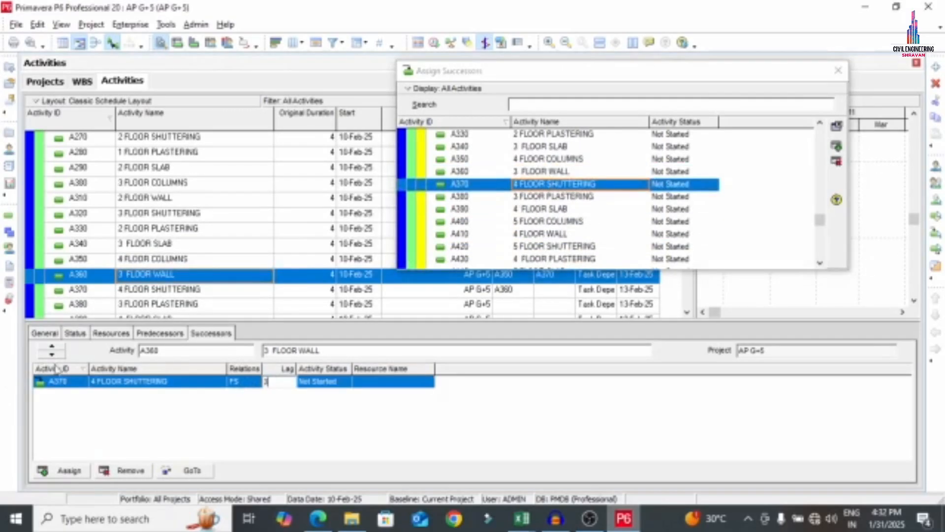
click(158, 291)
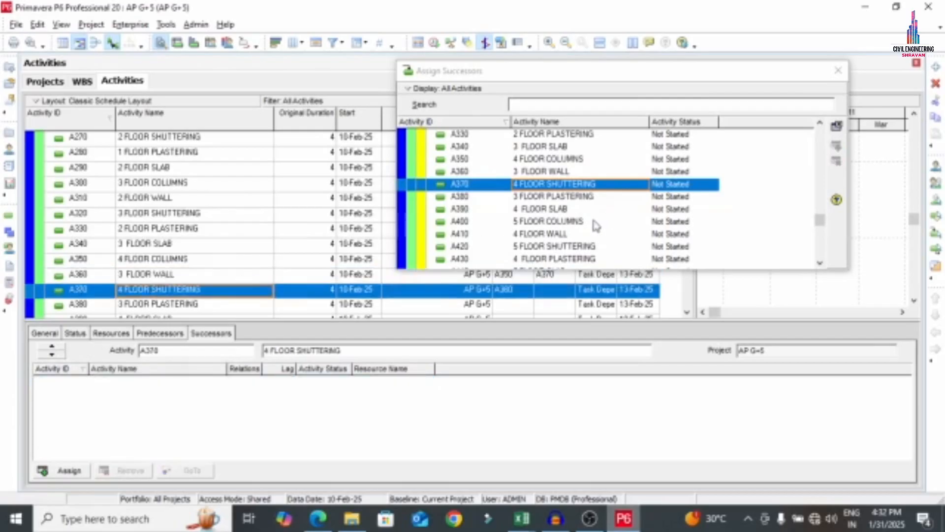
double_click(565, 197)
click(169, 304)
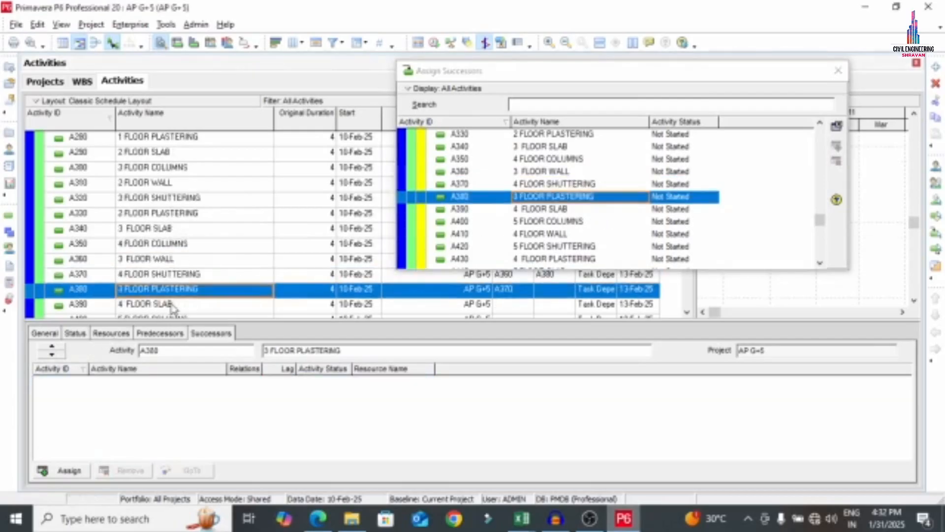
double_click(554, 208)
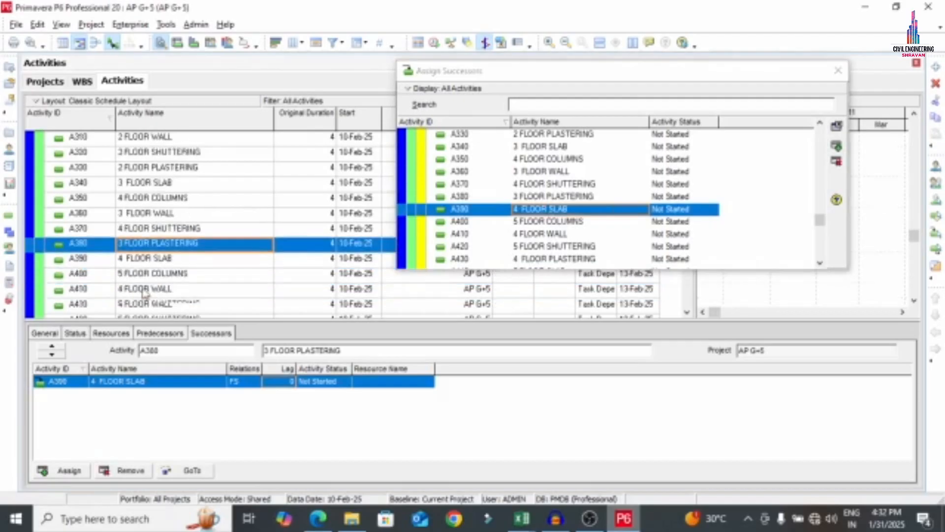
scroll(146, 294, down, 1)
click(145, 257)
double_click(534, 221)
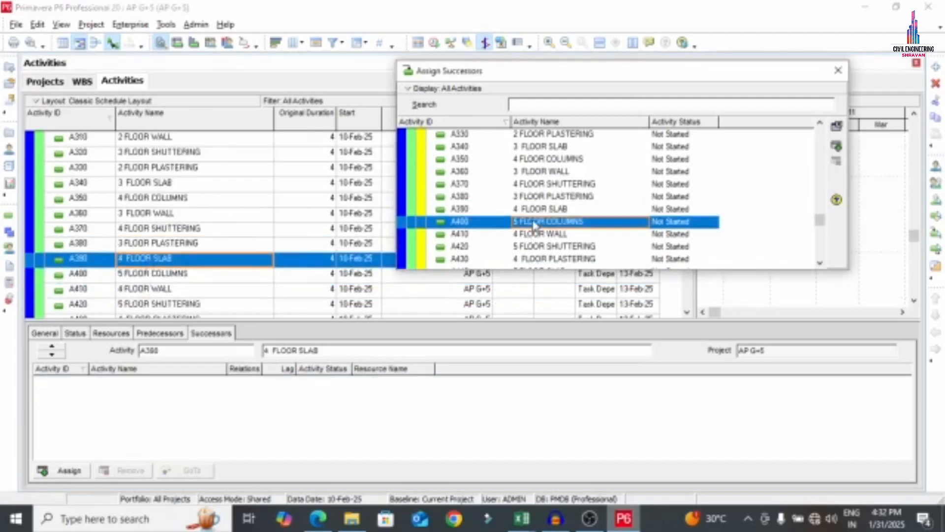
click(152, 276)
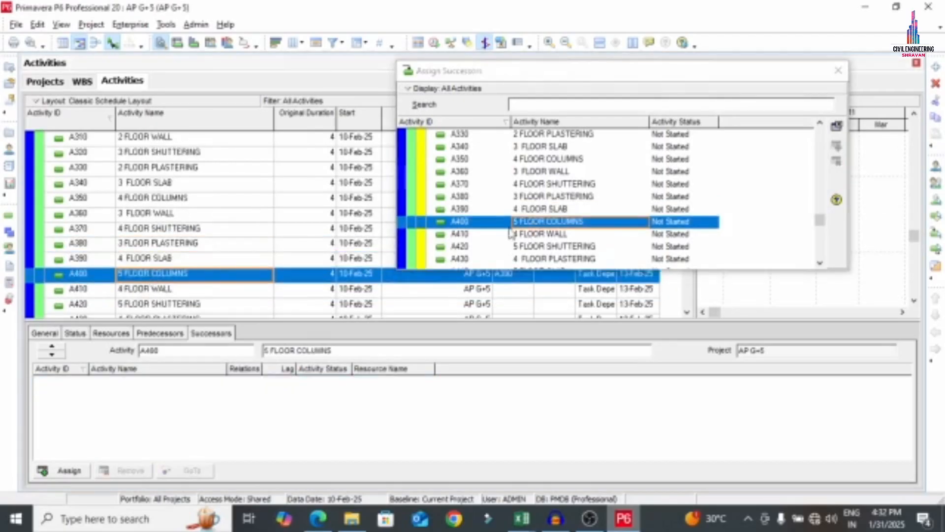
double_click(541, 234)
Link A410 to 5 FLOOR SHUTTERING, then chain A420, A430 and A440 to their successors
click(145, 290)
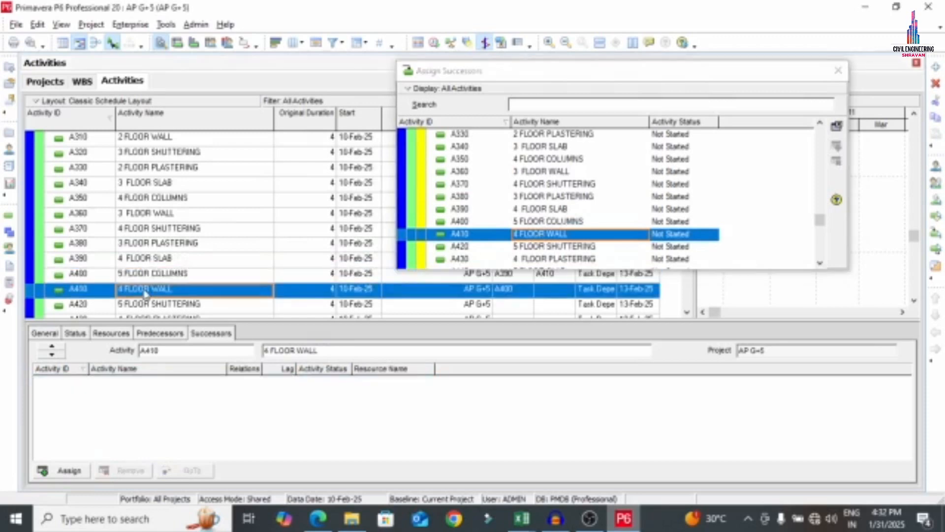
double_click(525, 247)
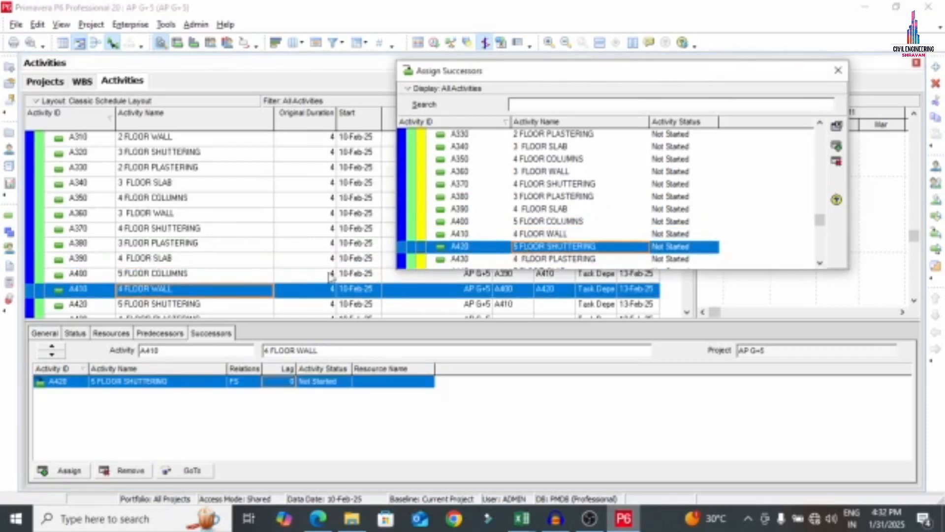
scroll(226, 268, down, 1)
click(176, 275)
click(172, 259)
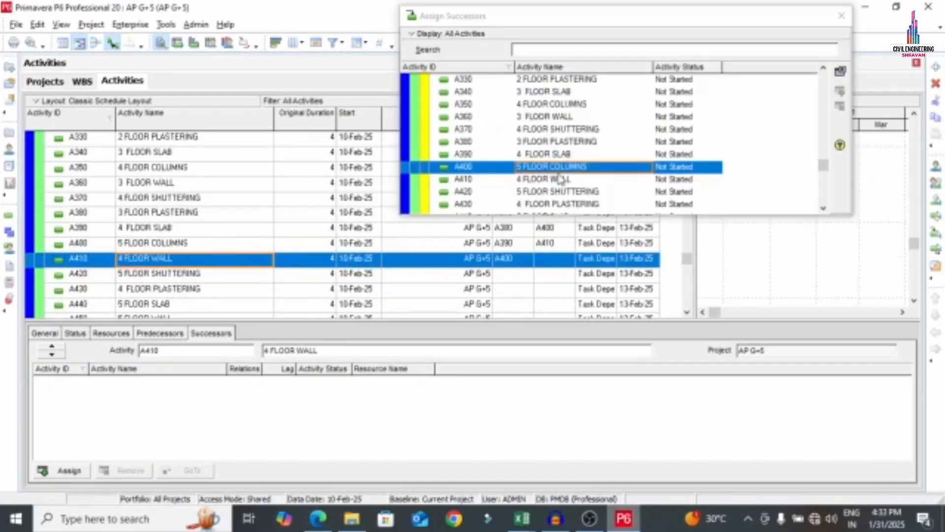
double_click(559, 193)
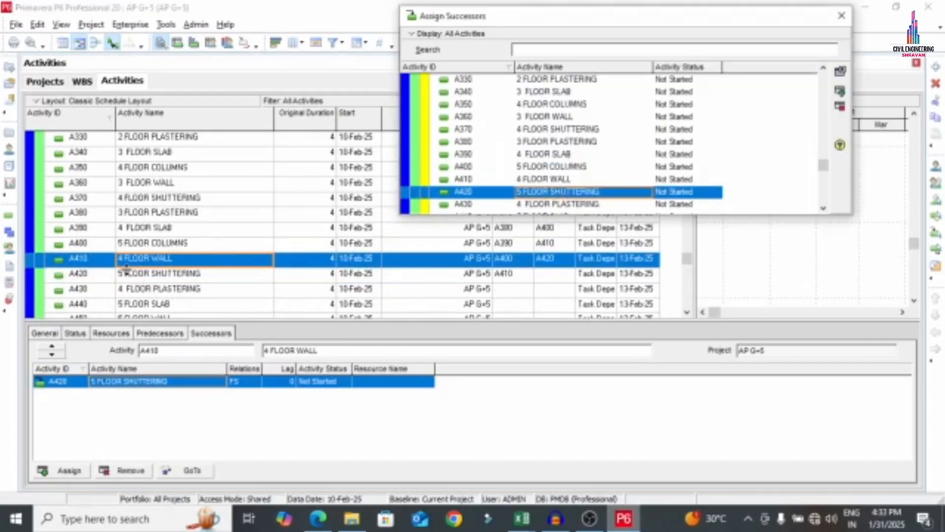
click(143, 274)
double_click(558, 204)
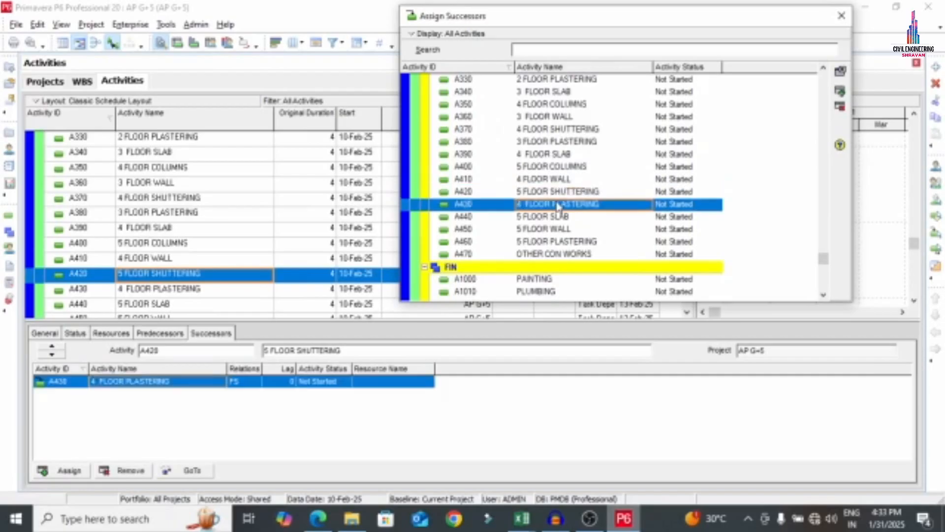
click(200, 289)
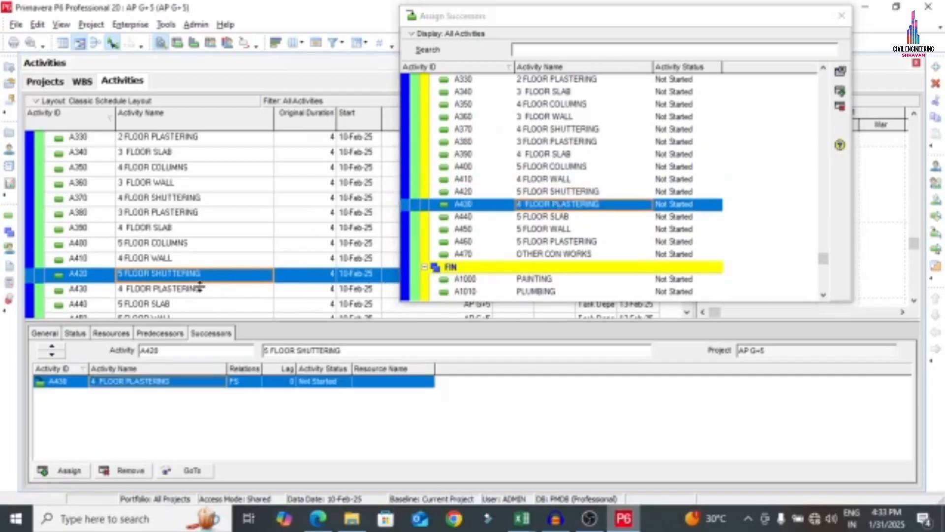
double_click(522, 216)
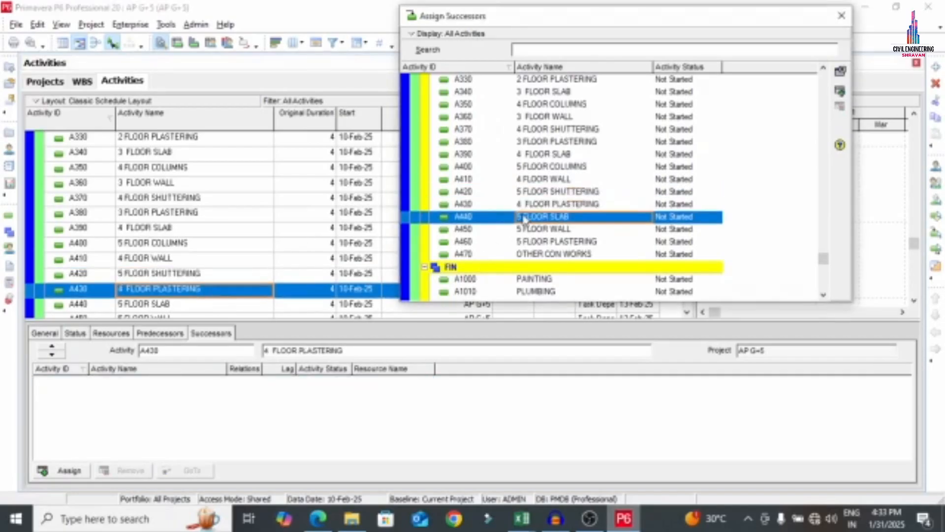
click(163, 303)
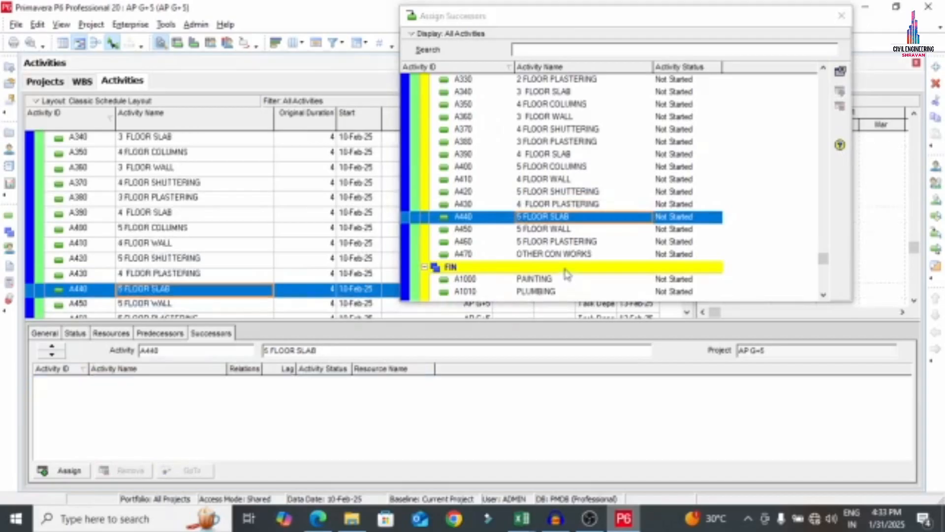
double_click(544, 229)
Link A450 to 5 FLOOR PLASTERING, A460 to OTHER CON WORKS, and PAINTING after OTHER CON WORKS with lag 2
click(173, 247)
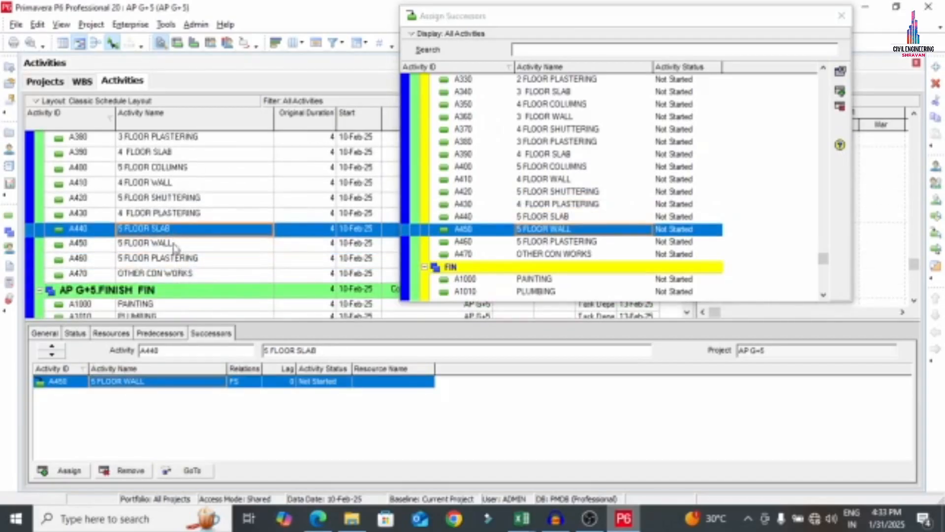
double_click(571, 241)
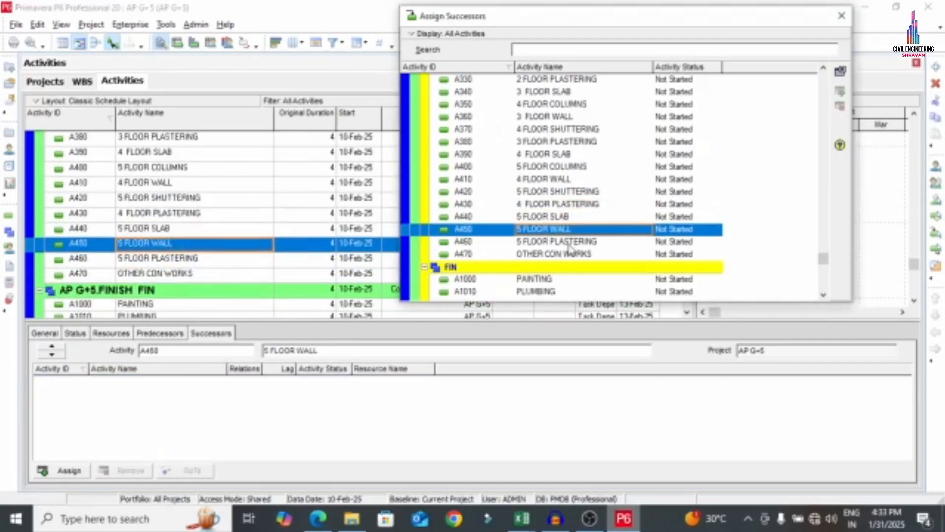
click(175, 246)
click(187, 261)
double_click(548, 254)
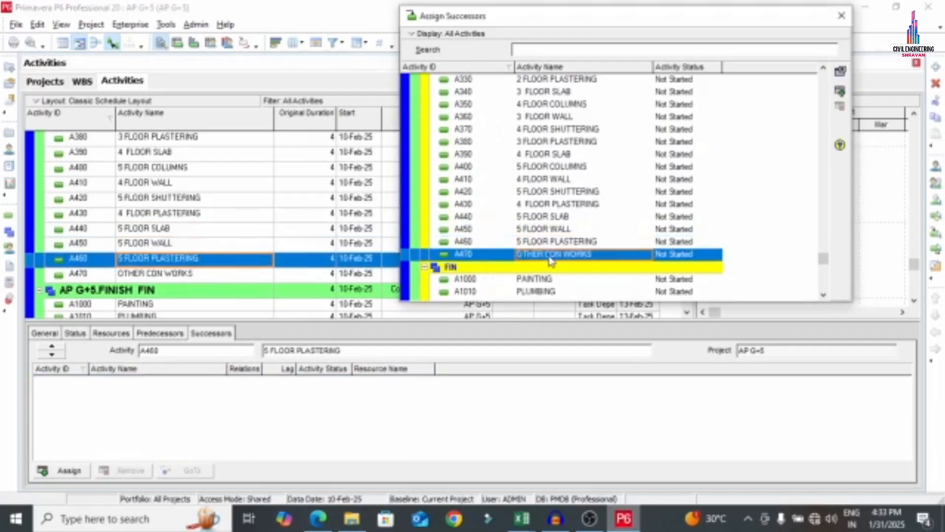
click(216, 280)
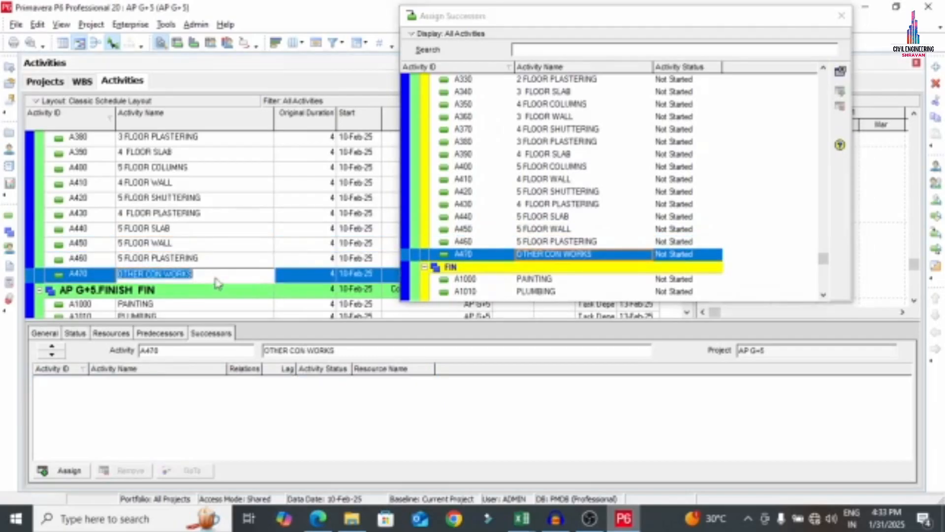
double_click(533, 279)
click(290, 382)
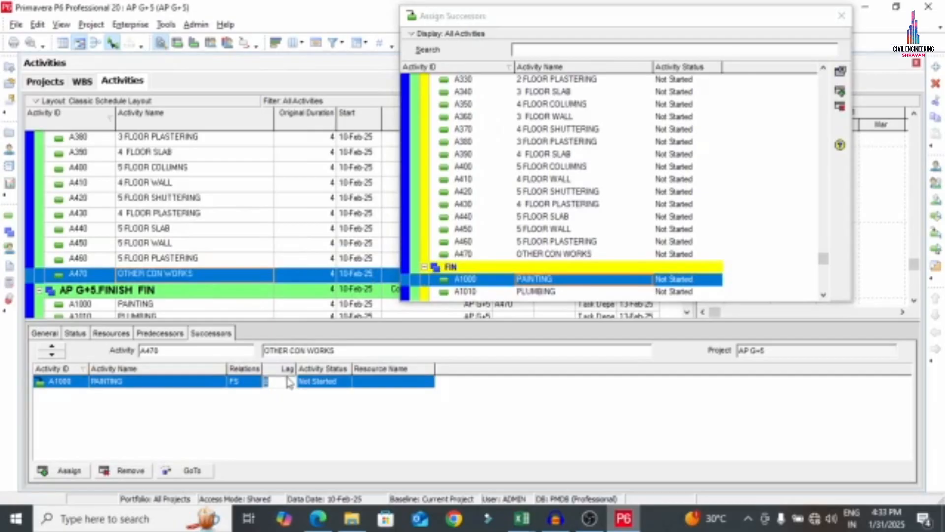
text(2)
key(Return)
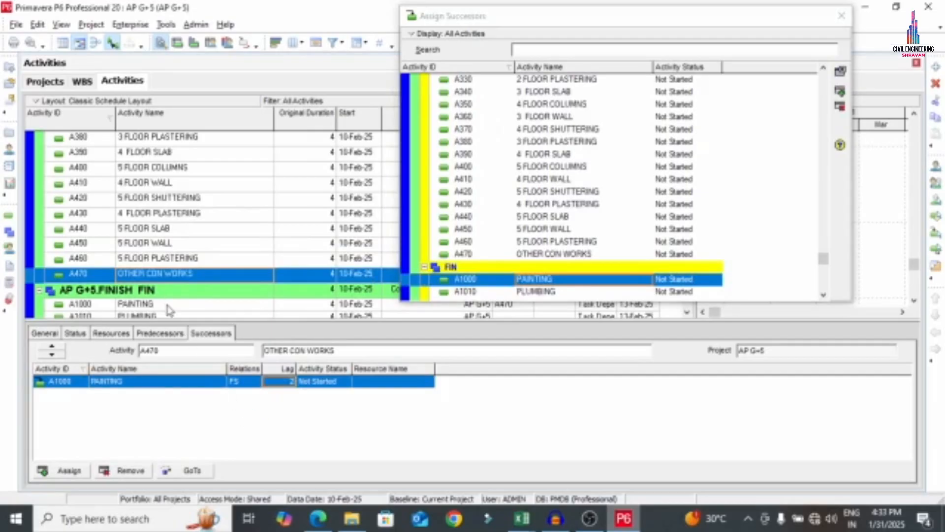
Chain PAINTING, PLUMBING, FLOORING and OTHER through to the HOS milestone, then close the successor dialog
click(168, 306)
click(555, 278)
scroll(561, 291, down, 1)
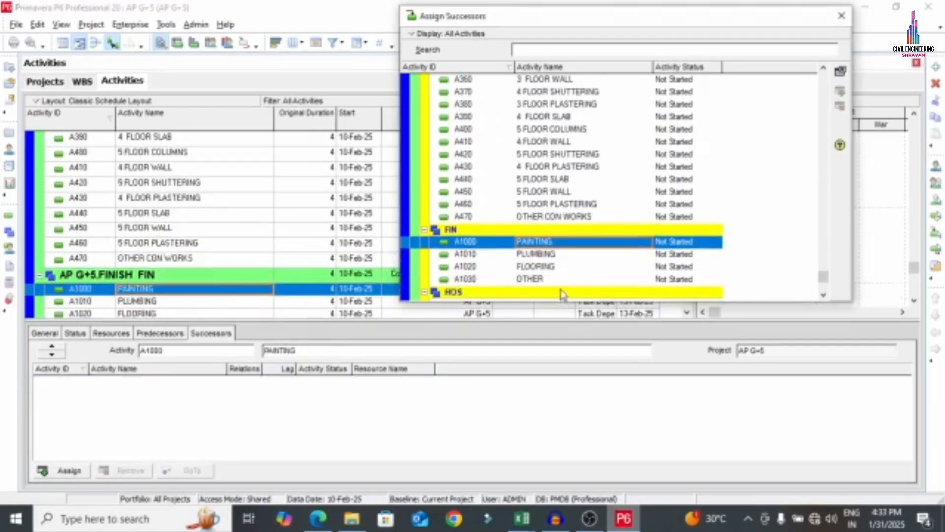
double_click(553, 254)
click(168, 301)
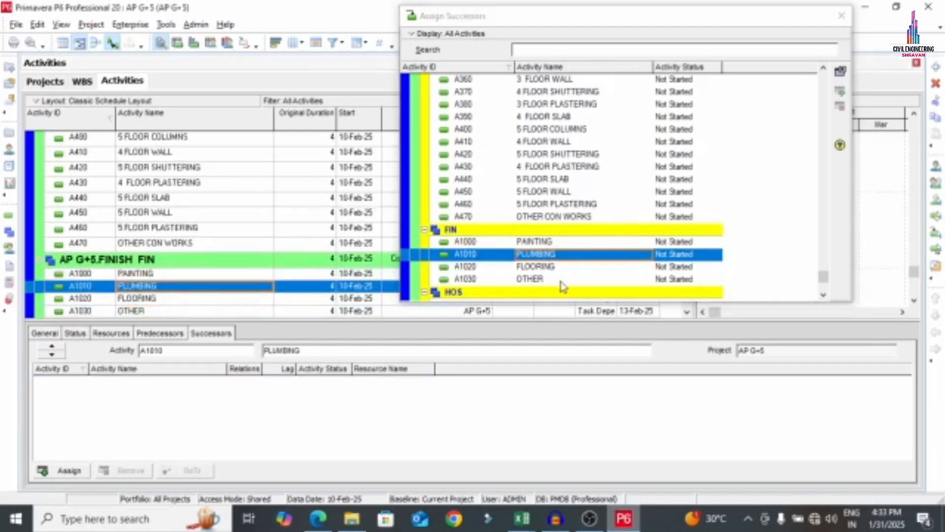
double_click(549, 266)
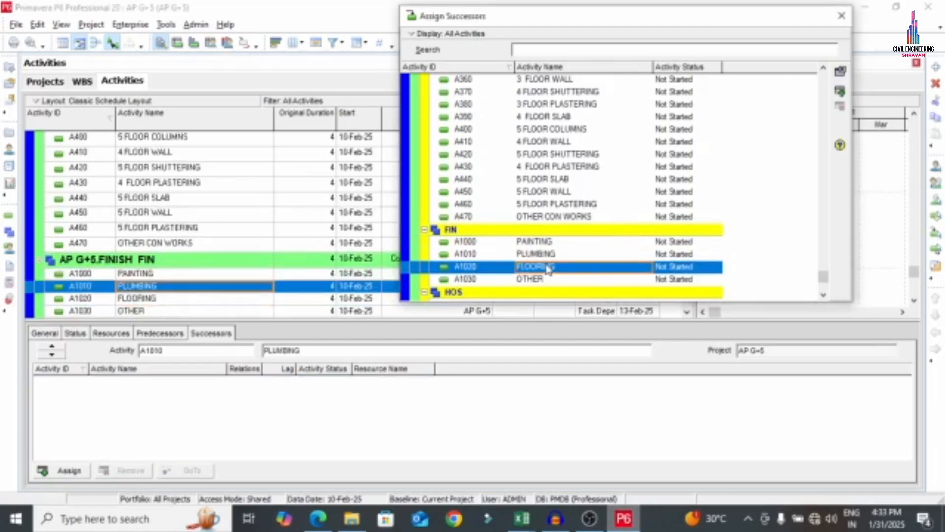
click(171, 299)
double_click(523, 279)
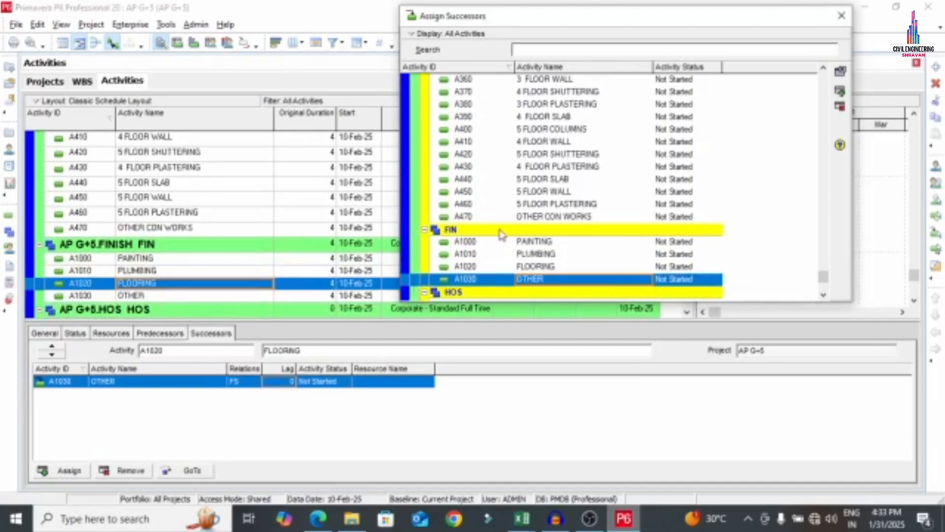
scroll(499, 231, down, 1)
click(138, 296)
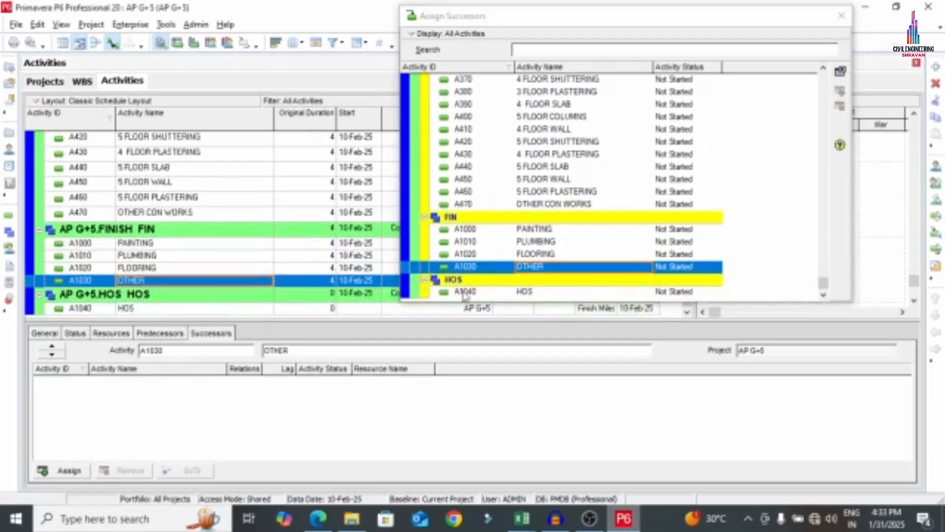
double_click(541, 291)
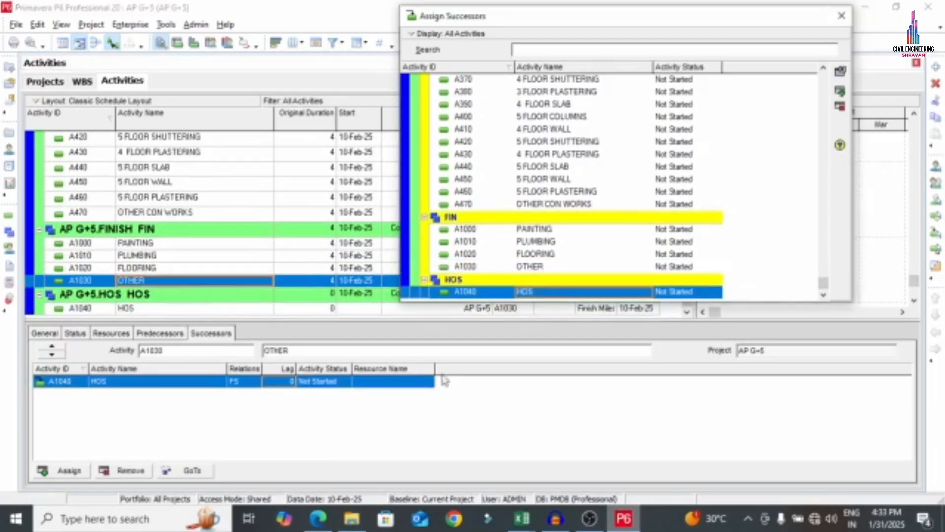
click(841, 16)
scroll(686, 221, up, 13)
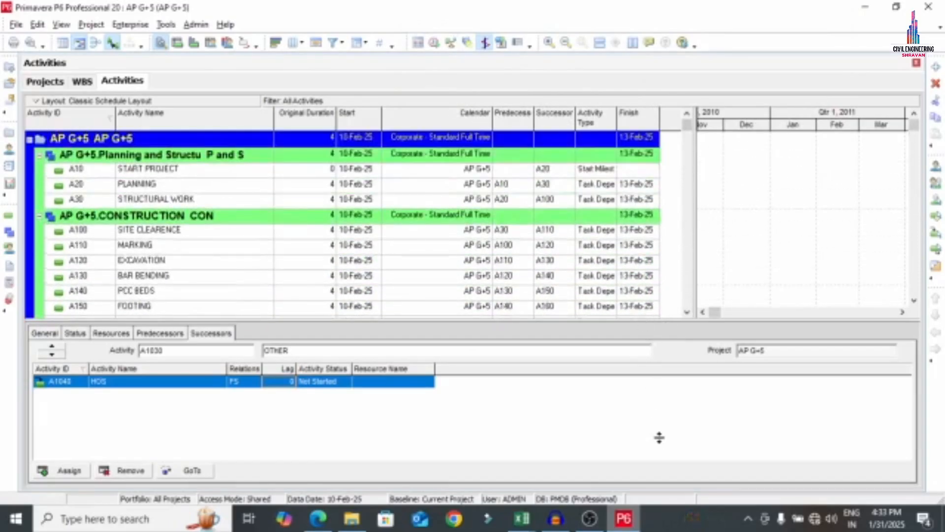
Circle the STEP 6 calendar and STEP 7 scheduling lines of G+5.pdf in red ink
drag(659, 437, 660, 445)
click(318, 519)
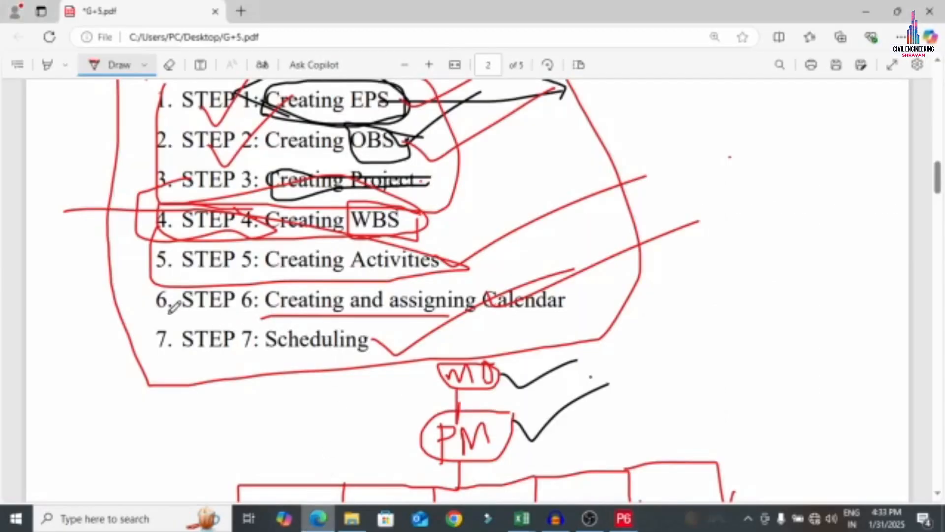
mouse_move(170, 312)
mouse_down()
mouse_move(379, 341)
mouse_move(572, 299)
mouse_move(303, 283)
mouse_move(160, 289)
mouse_up()
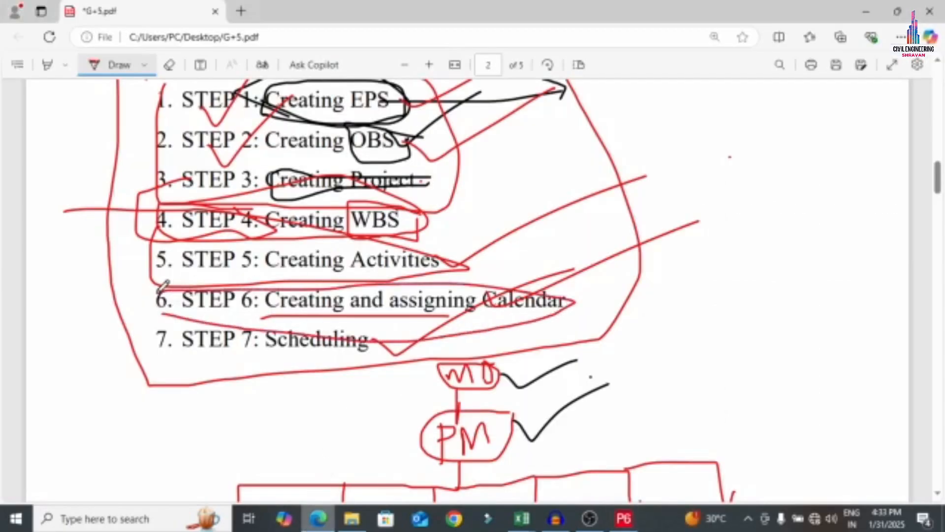
mouse_move(170, 324)
mouse_down()
mouse_move(154, 363)
mouse_move(369, 348)
mouse_move(121, 297)
mouse_move(146, 359)
mouse_up()
click(624, 519)
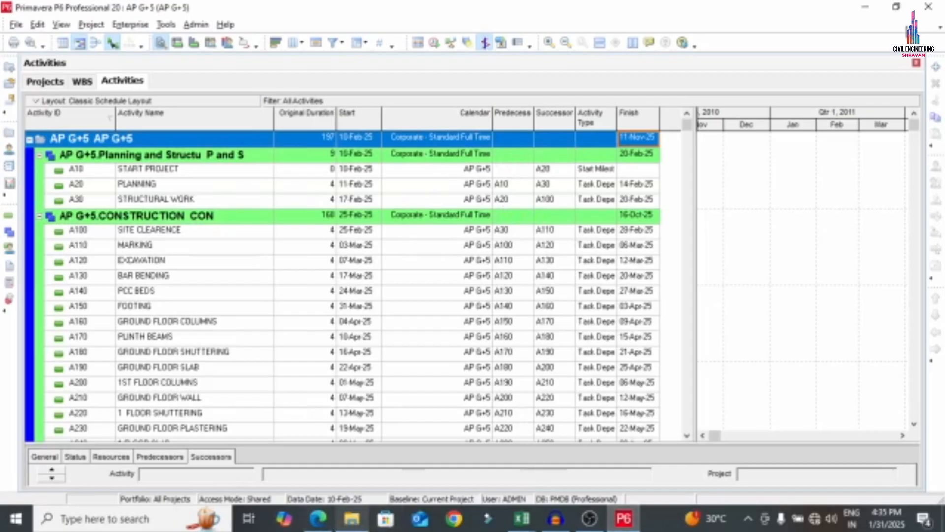
click(903, 9)
click(797, 243)
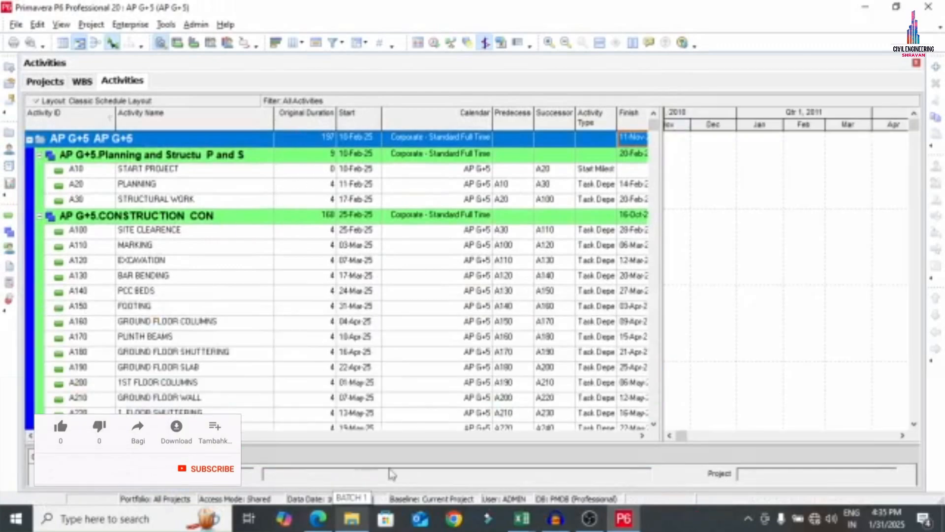
click(319, 518)
scroll(369, 291, up, 5)
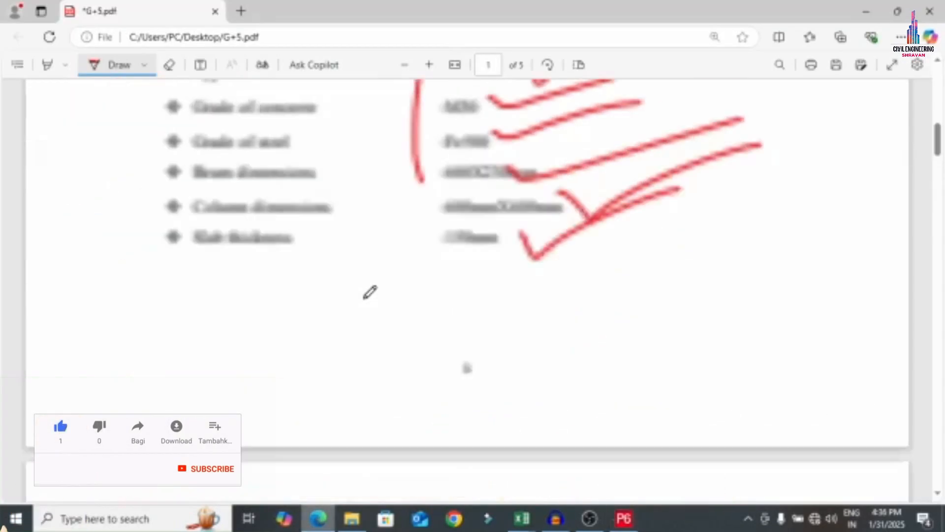
scroll(379, 277, down, 8)
scroll(380, 271, down, 10)
scroll(380, 268, up, 5)
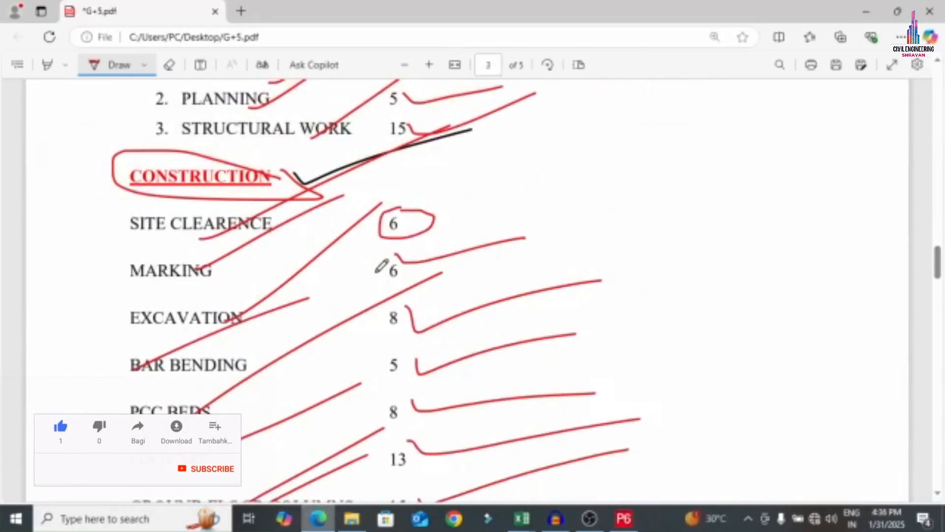
scroll(202, 253, up, 7)
scroll(217, 253, down, 4)
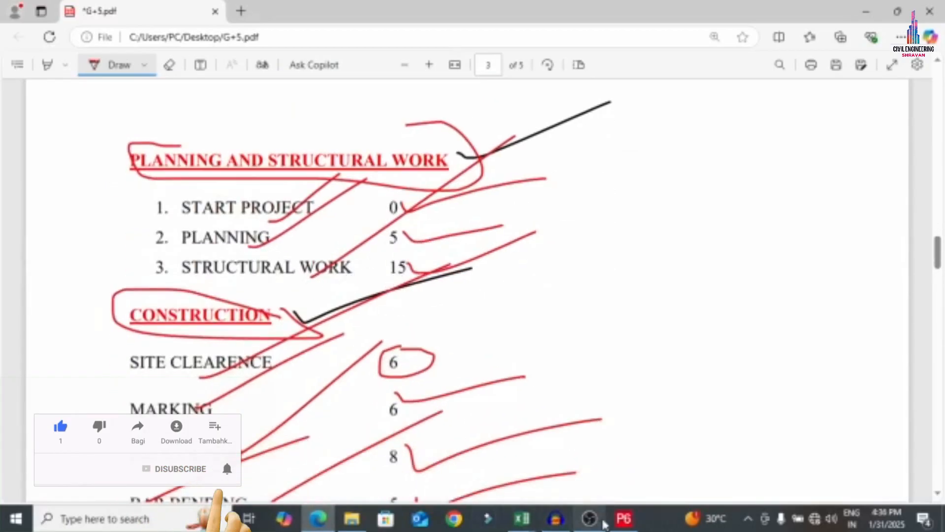
click(632, 518)
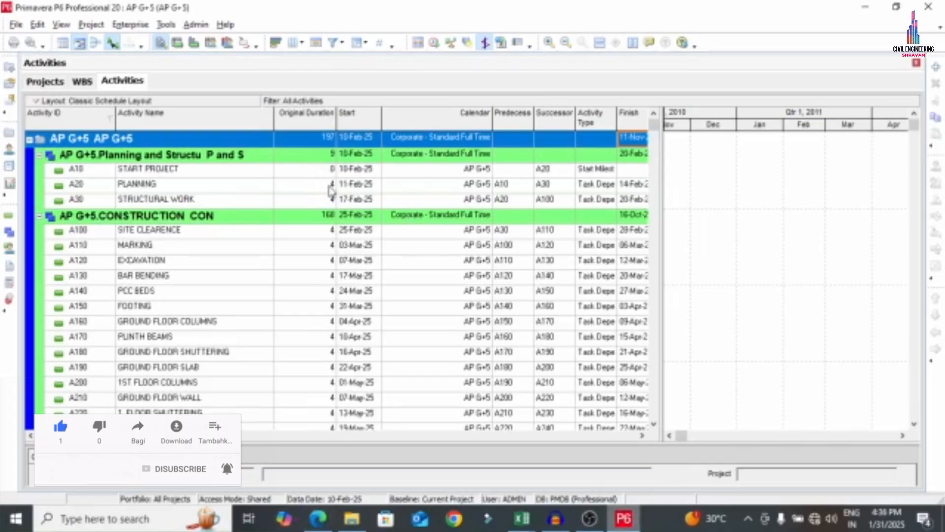
Enter original durations of 5 for PLANNING and 15 for STRUCTURAL WORK, checking the PDF
click(329, 189)
click(330, 189)
text(5)
click(329, 199)
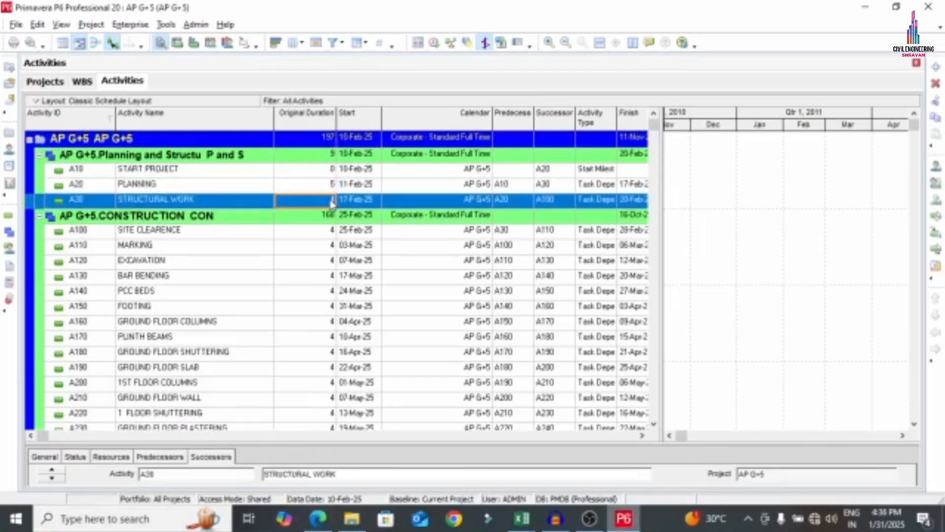
click(330, 200)
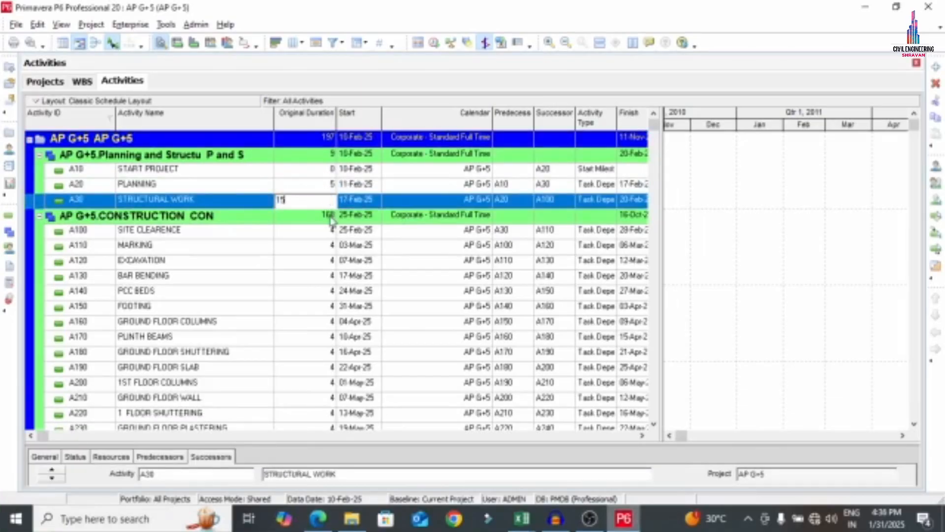
click(321, 231)
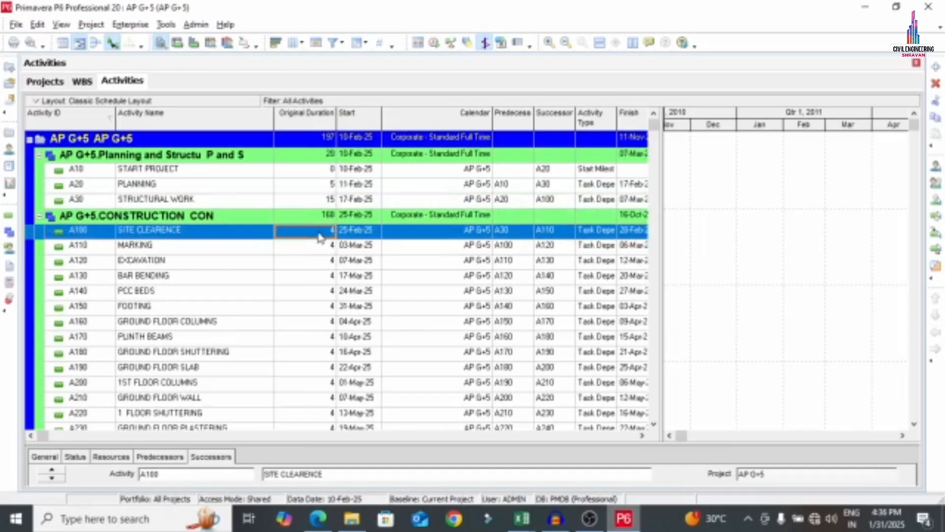
click(318, 518)
scroll(354, 418, down, 3)
mouse_move(398, 201)
mouse_down()
mouse_move(370, 260)
mouse_move(389, 296)
mouse_move(413, 194)
mouse_move(372, 204)
mouse_up()
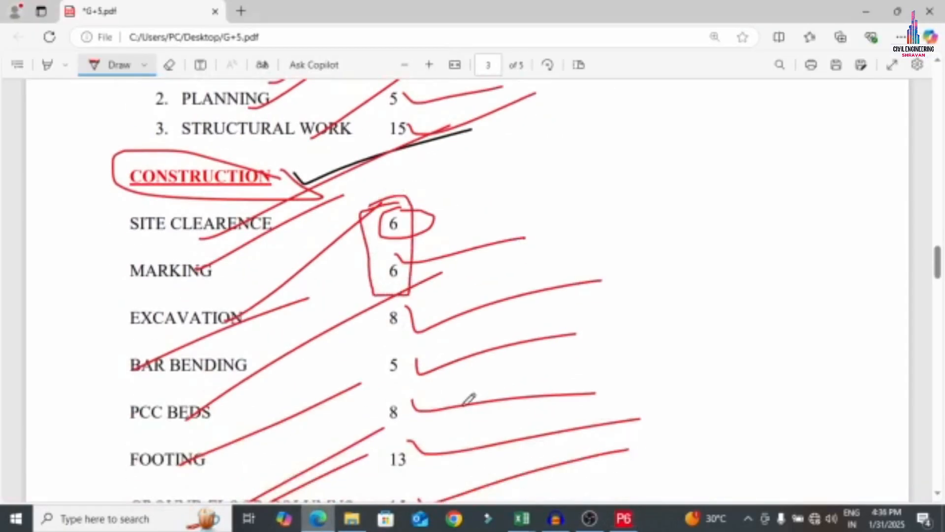
click(623, 519)
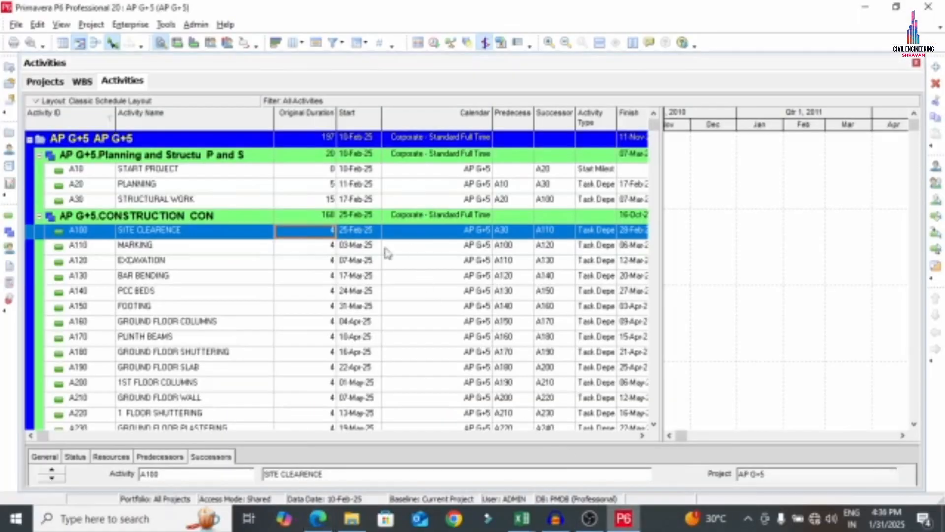
Set SITE CLEARENCE and MARKING to 6 days and EXCAVATION to 8 days
click(312, 232)
text(6)
click(328, 246)
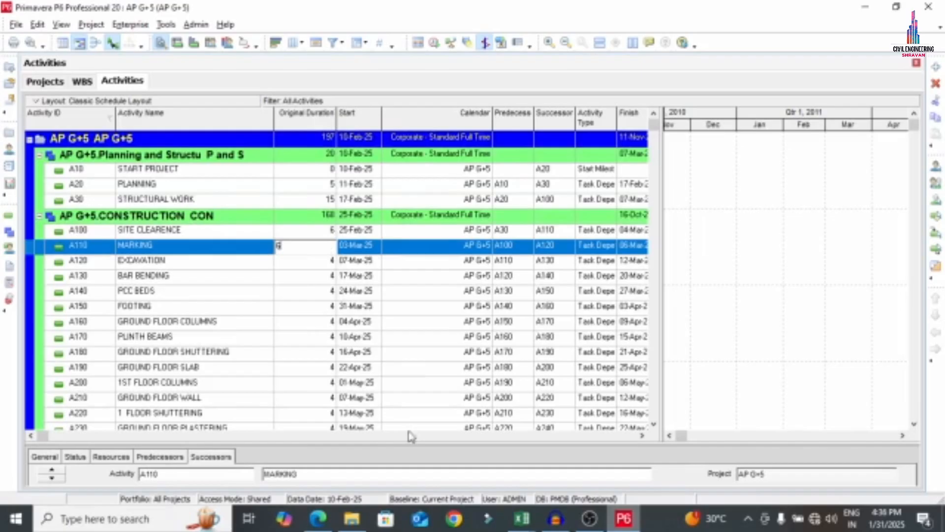
click(318, 518)
mouse_move(391, 302)
mouse_down()
mouse_move(379, 345)
mouse_move(389, 377)
mouse_move(409, 355)
mouse_move(406, 297)
mouse_up()
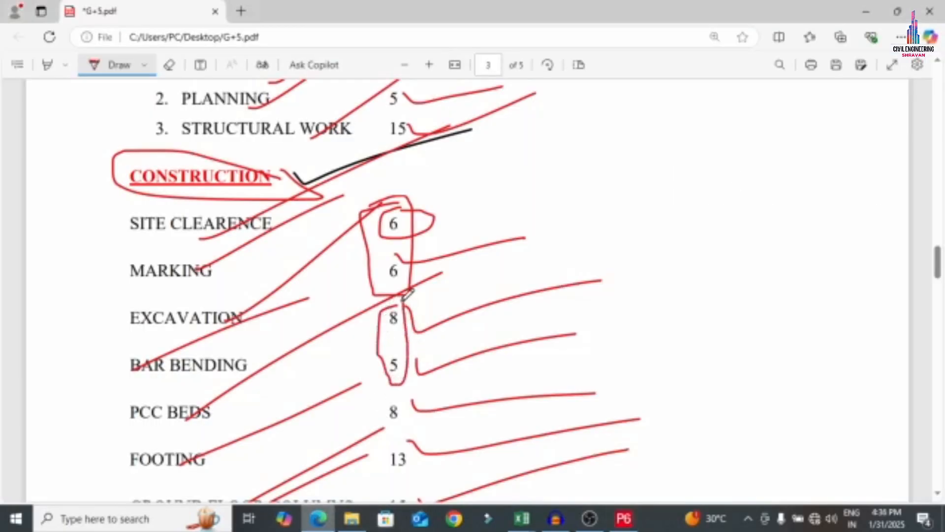
click(623, 518)
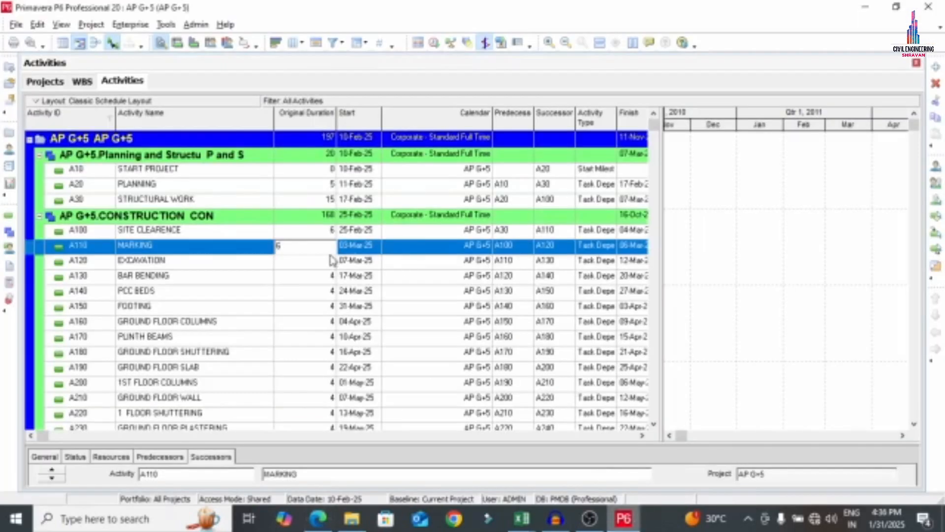
click(328, 257)
click(327, 261)
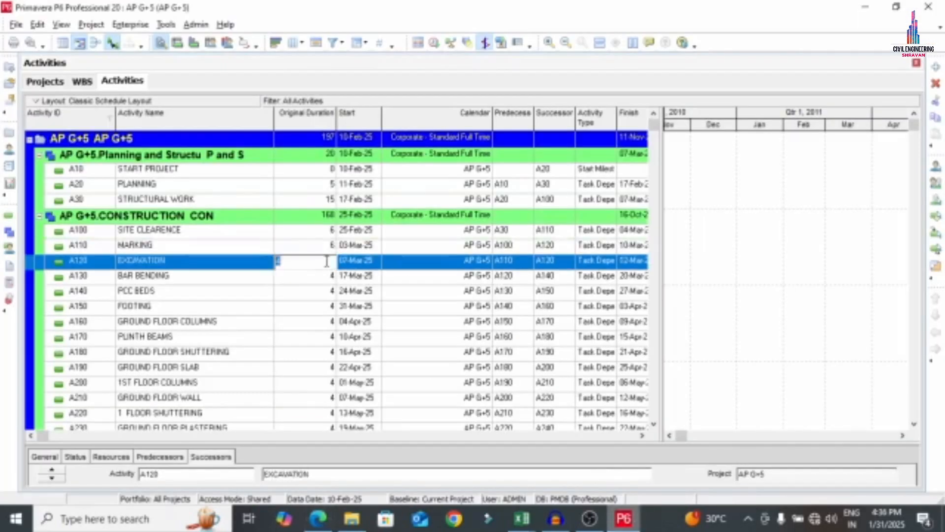
text(8)
click(325, 279)
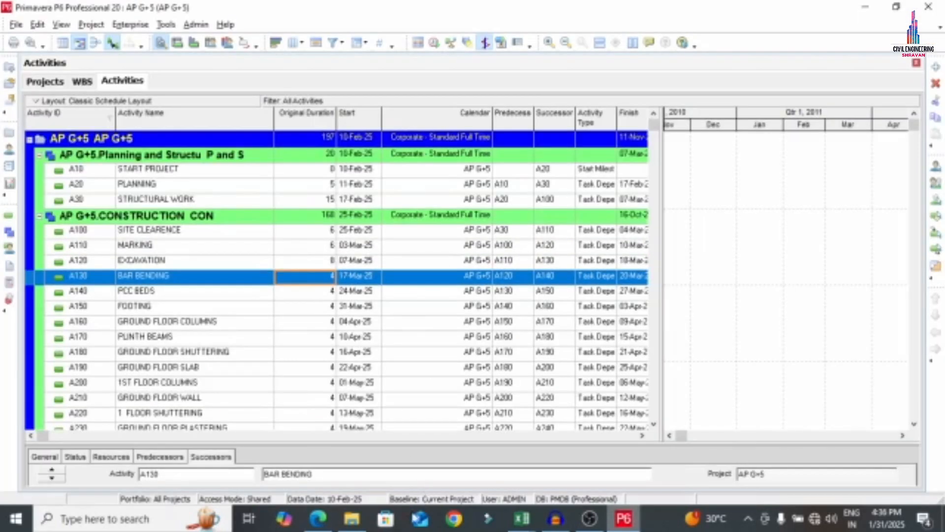
Set BAR BENDING to 5 days and PCC BEDS to 8 days, verified against the PDF
click(332, 279)
text(5)
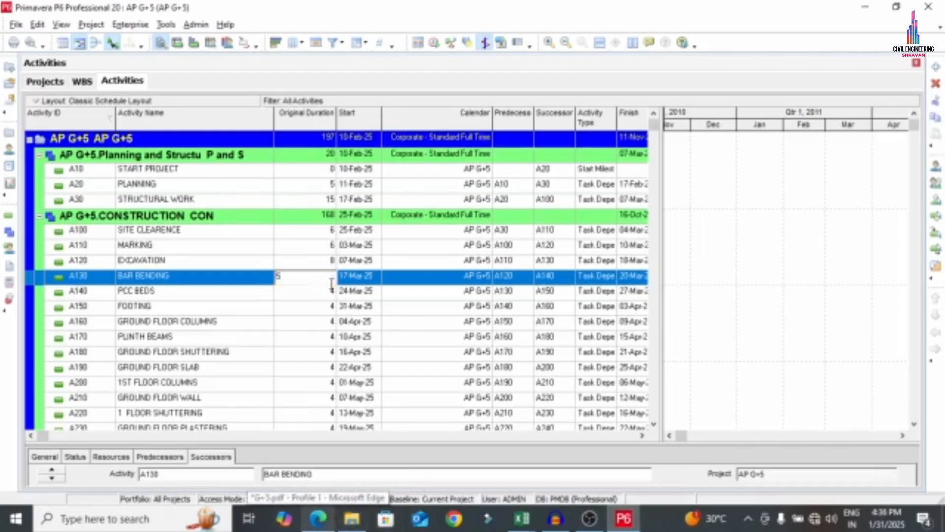
click(312, 292)
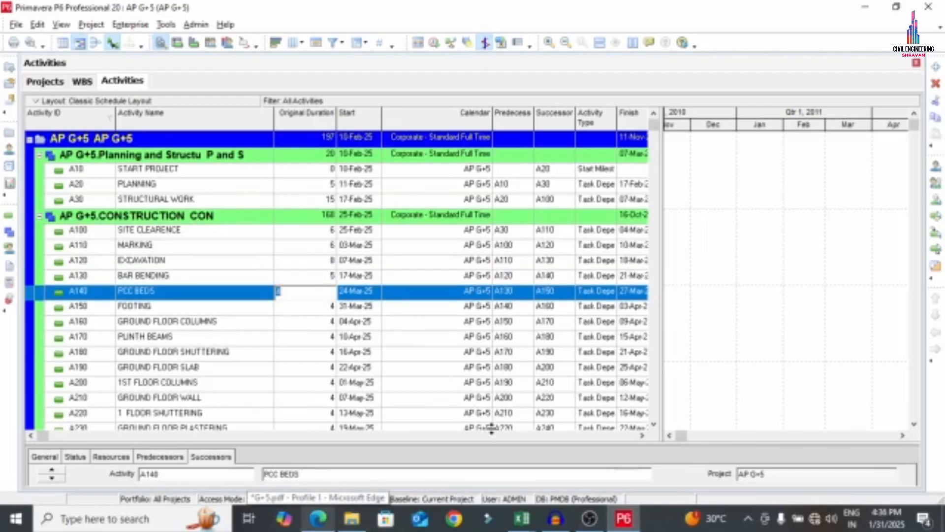
click(318, 518)
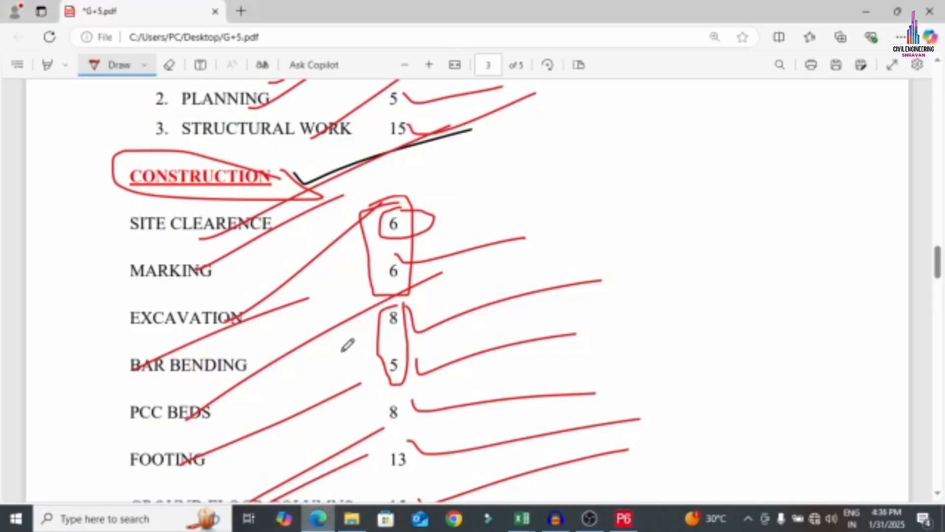
scroll(347, 352, down, 2)
mouse_move(399, 323)
mouse_down()
mouse_move(387, 364)
mouse_move(407, 385)
mouse_up()
click(624, 521)
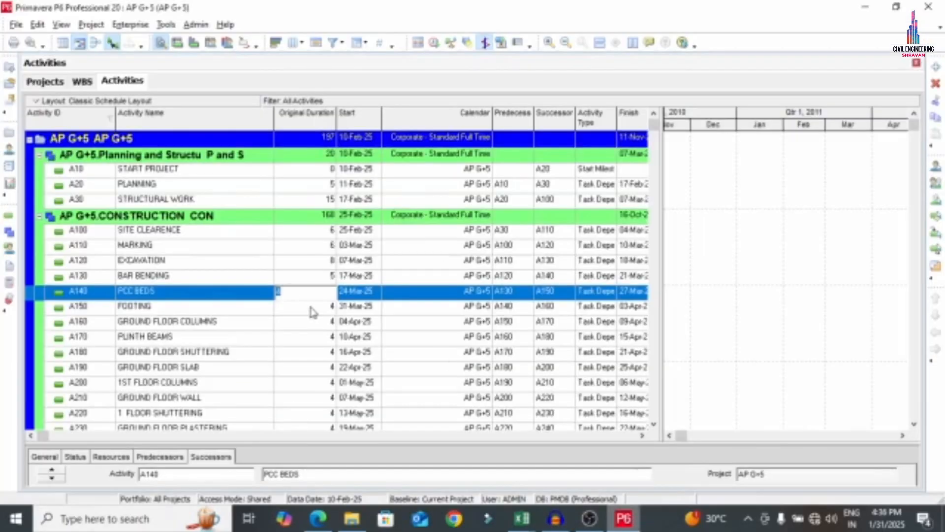
text(8)
click(322, 306)
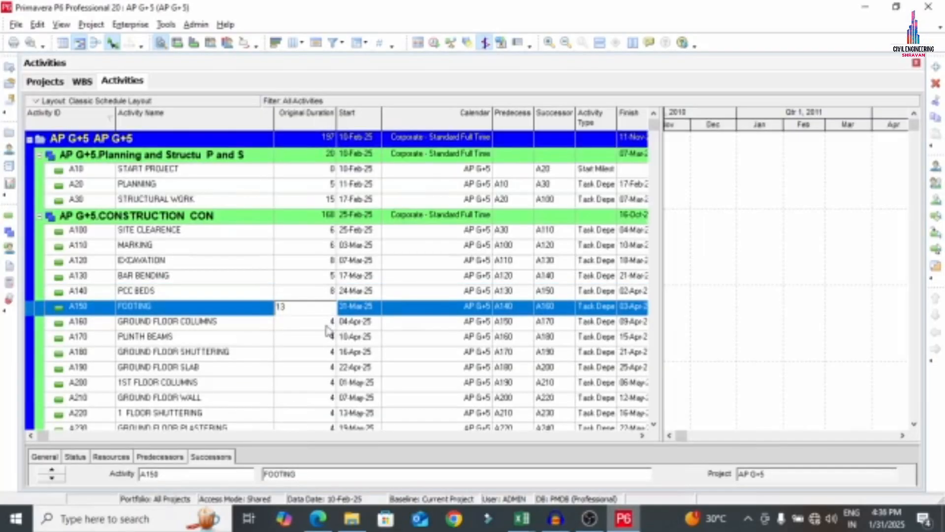
Set FOOTING to 13 days and GROUND FLOOR COLUMNS to 15 days
text(13)
click(326, 327)
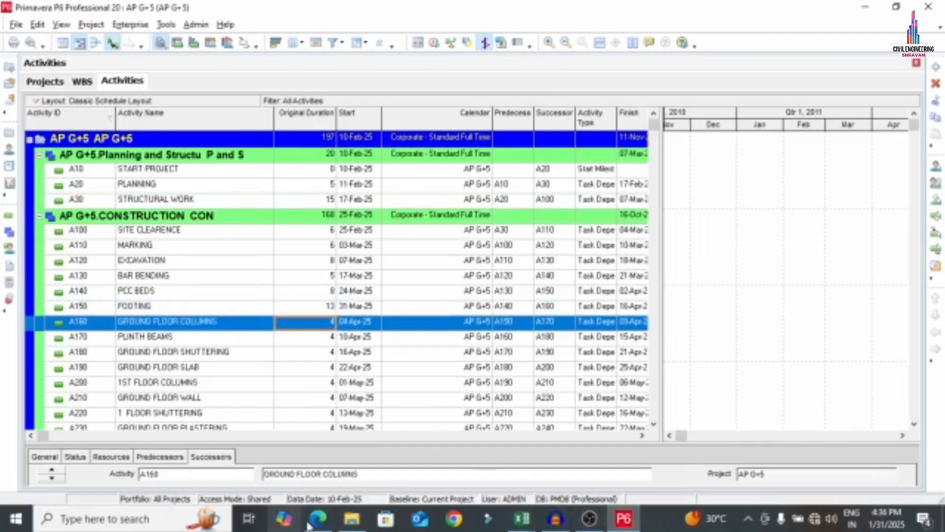
click(308, 526)
scroll(376, 389, down, 4)
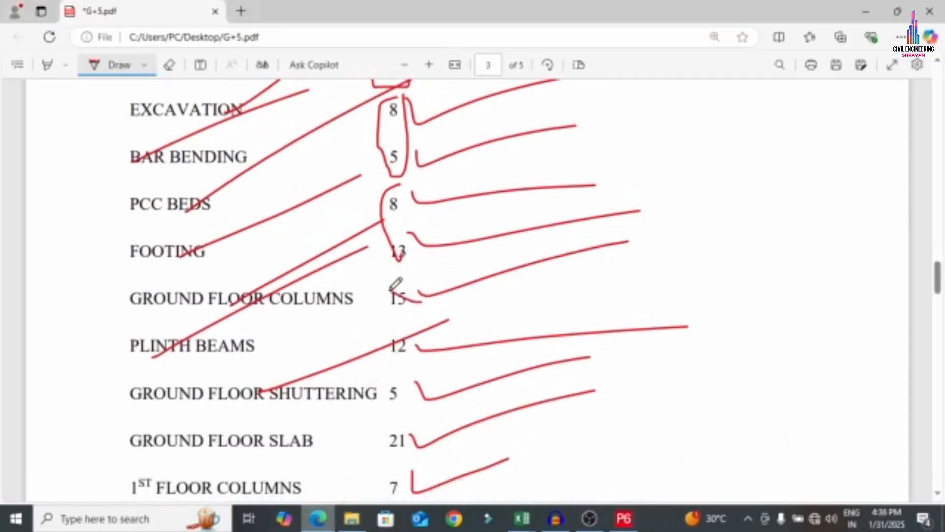
drag(390, 290, 392, 317)
key(alt+Tab)
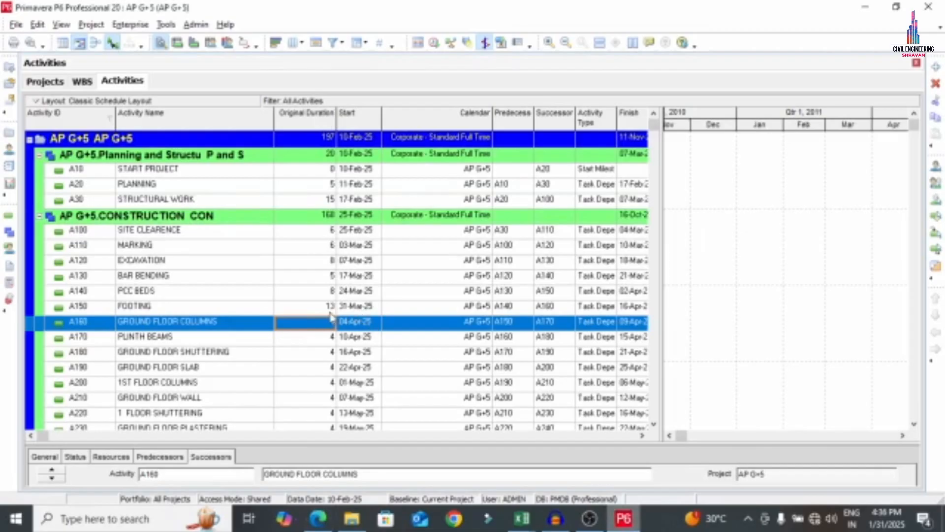
click(328, 322)
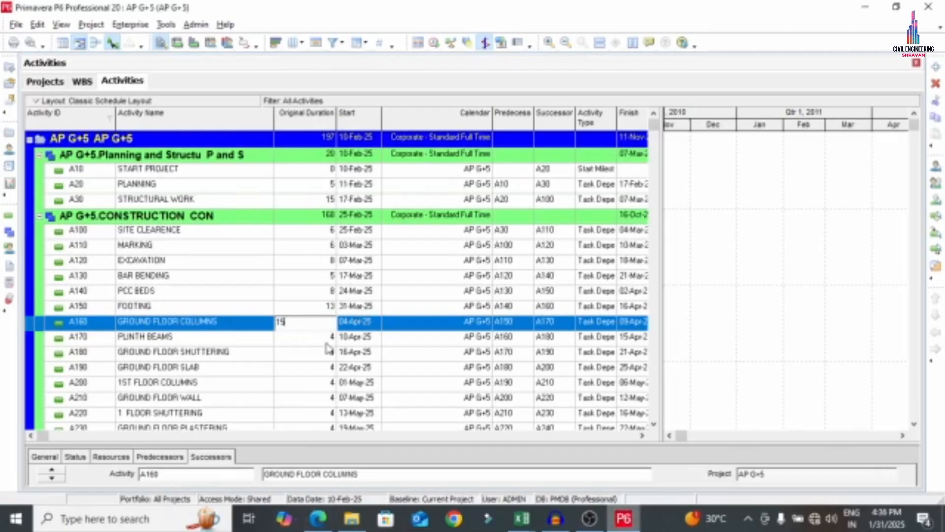
text(15)
click(321, 338)
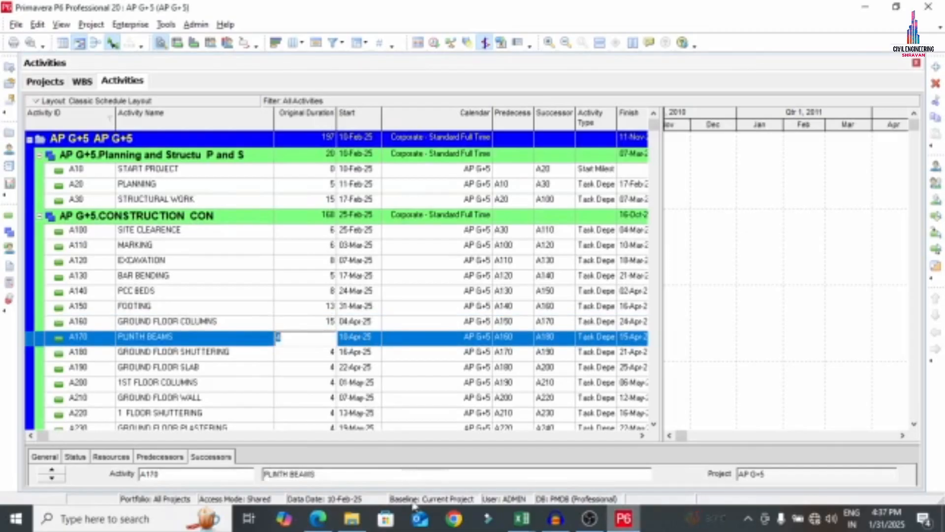
Set PLINTH BEAMS to 10, GROUND FLOOR SHUTTERING to 8 and GROUND FLOOR SLAB to 21 days
click(323, 526)
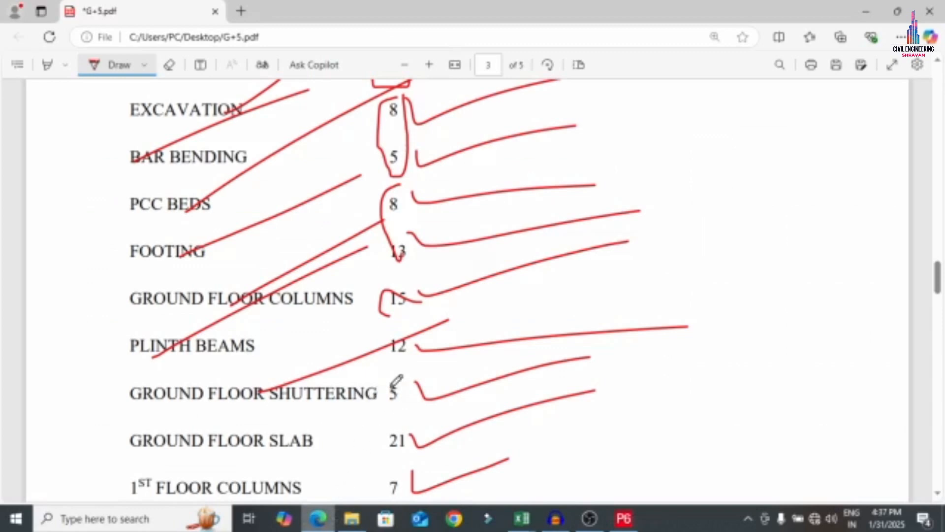
click(622, 520)
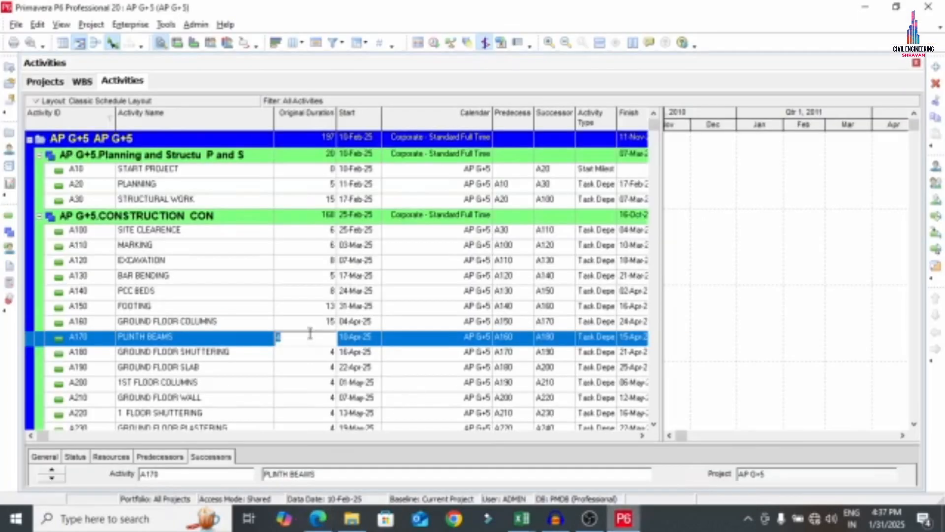
text(8)
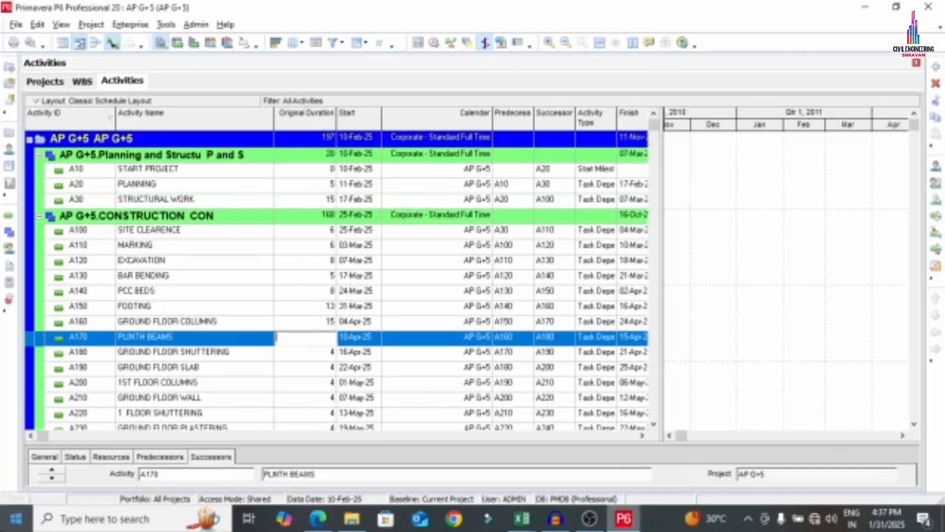
text(10)
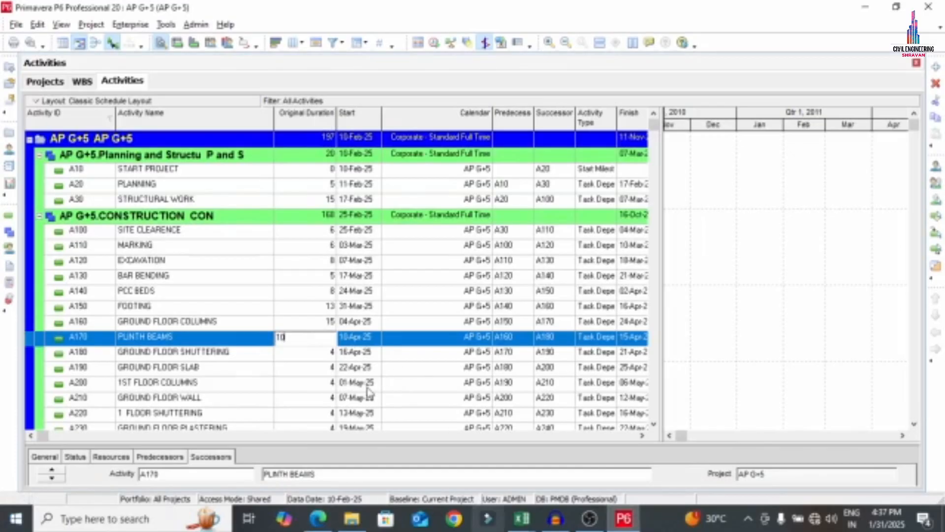
click(330, 355)
key(BackSpace)
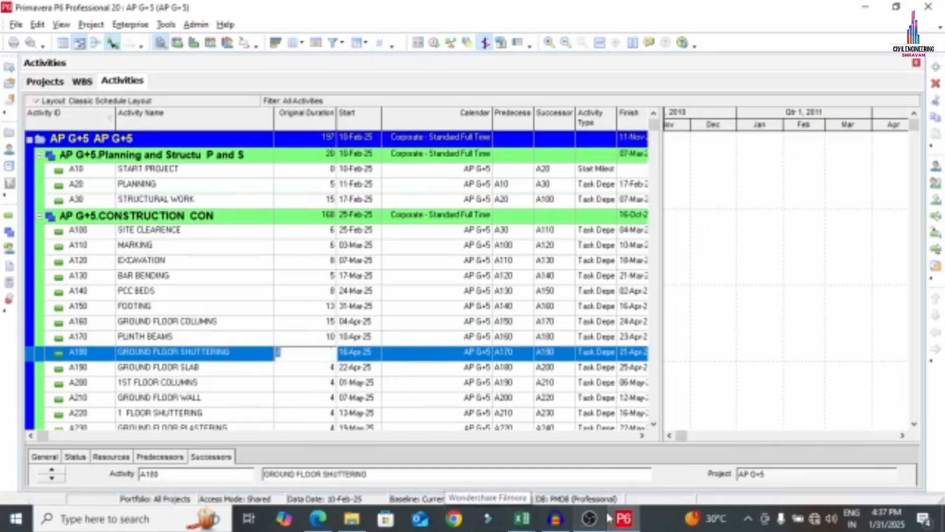
click(319, 523)
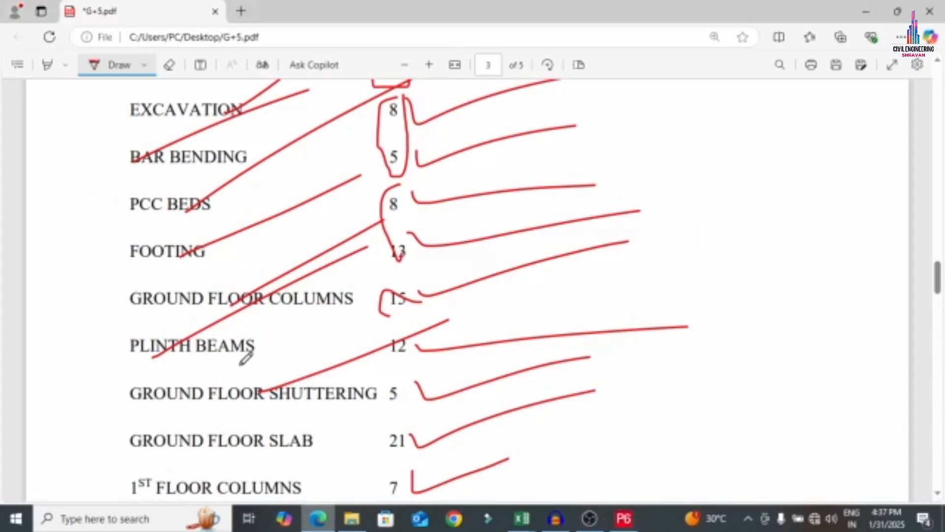
click(623, 518)
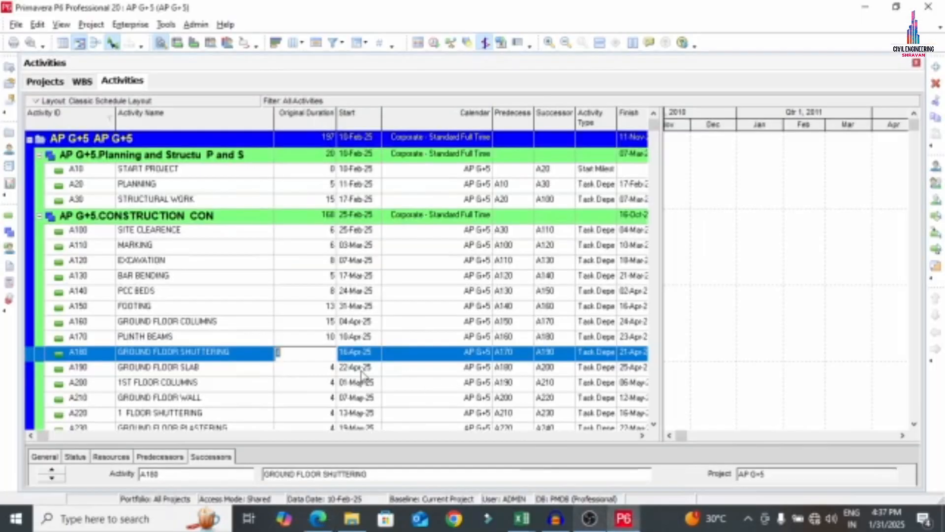
text(8)
click(328, 373)
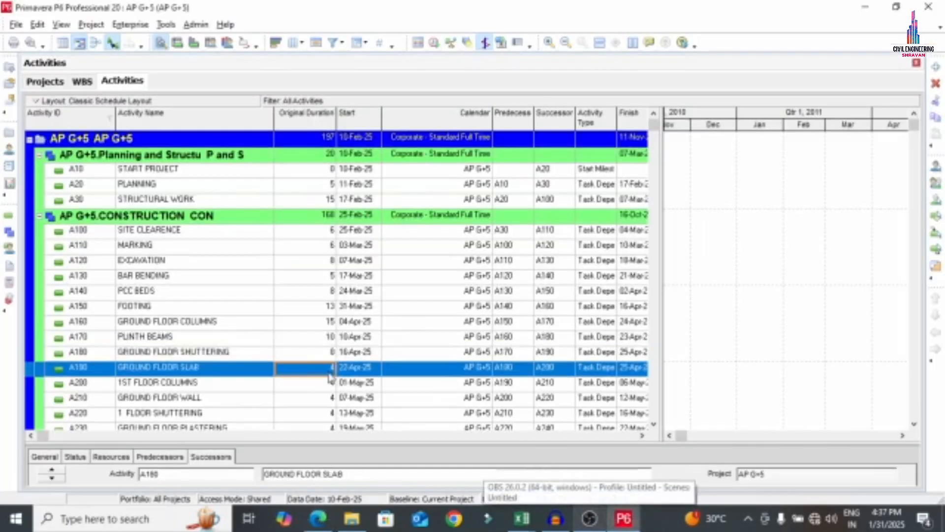
text(21)
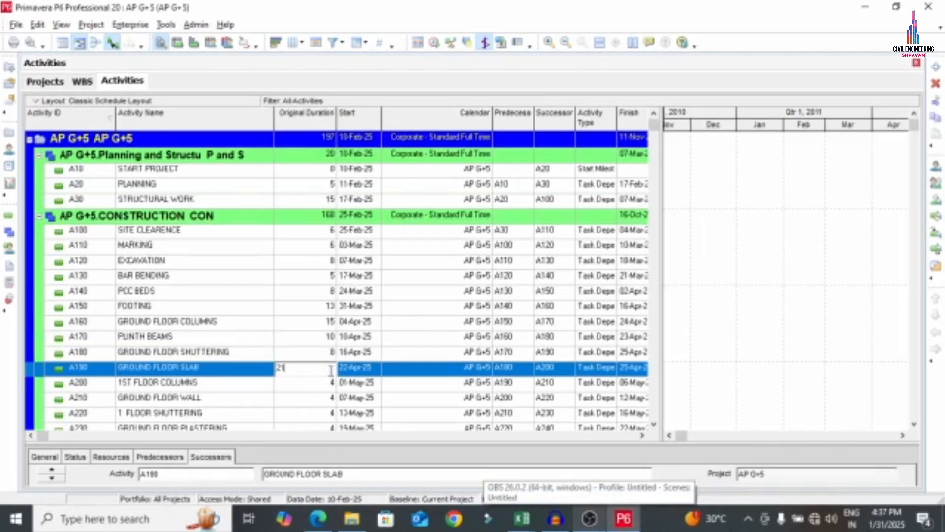
click(321, 383)
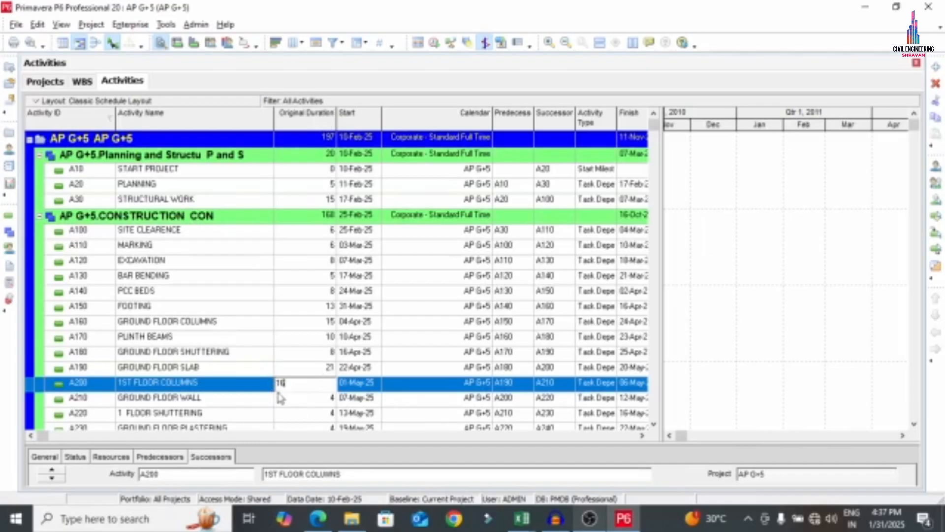
Enter original durations of 16, 14 and 9 days for A200, A210 and A220
click(311, 400)
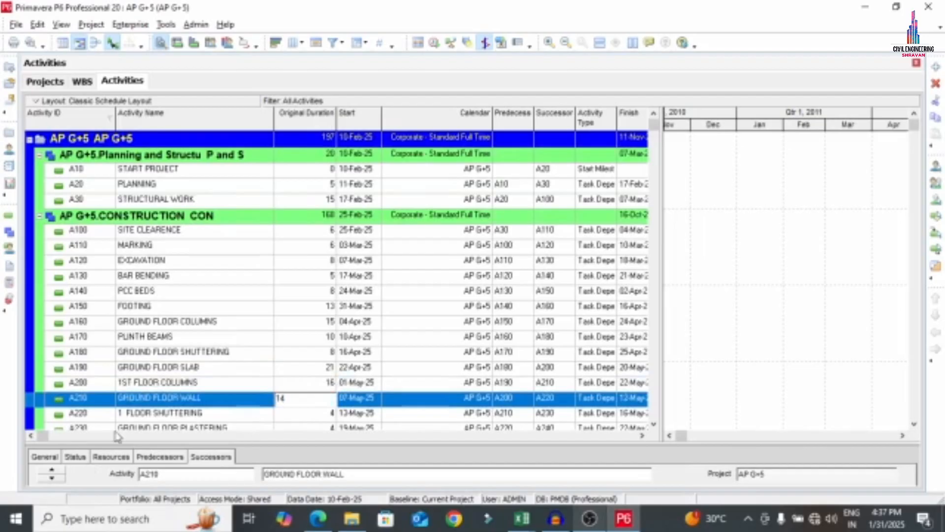
scroll(653, 425, down, 4)
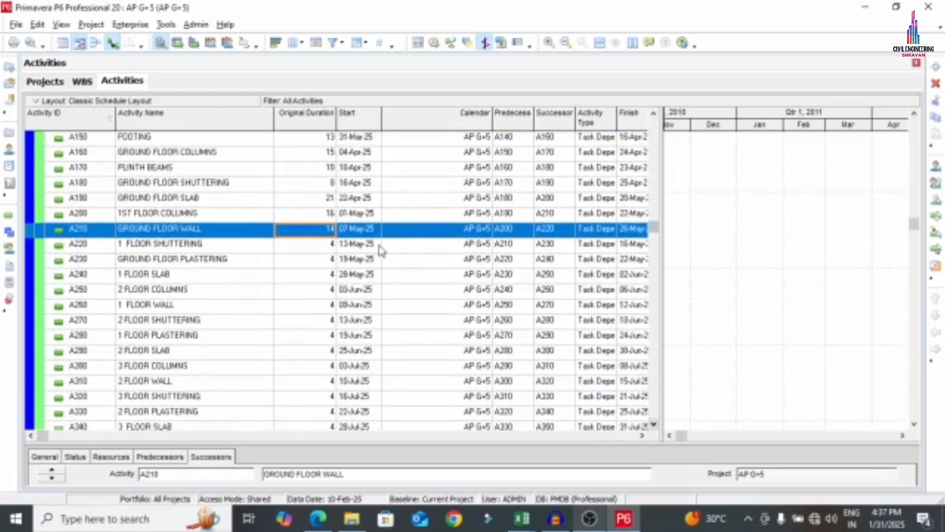
click(327, 246)
click(327, 247)
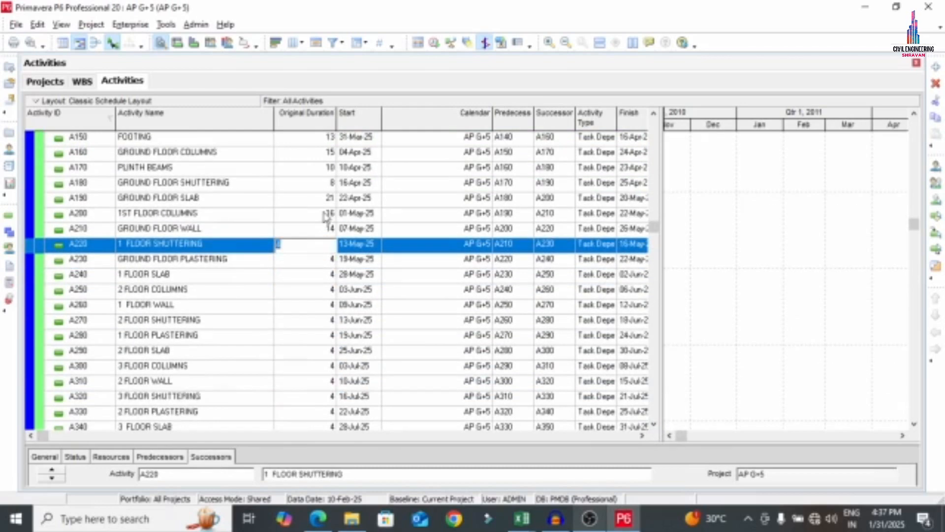
click(654, 114)
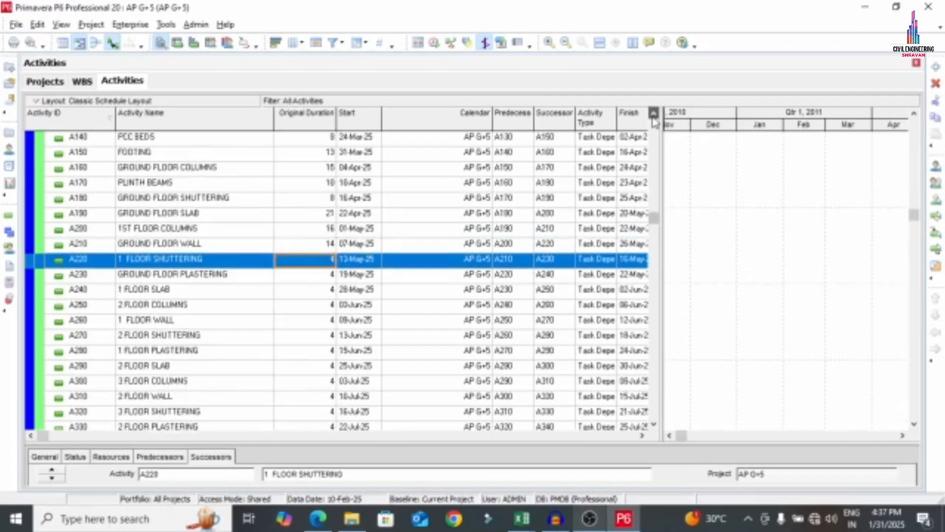
click(654, 114)
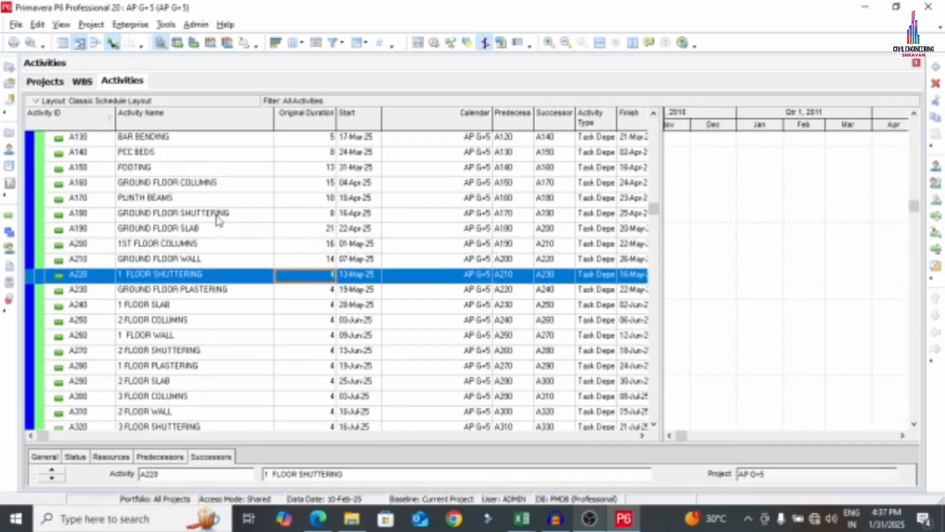
click(327, 275)
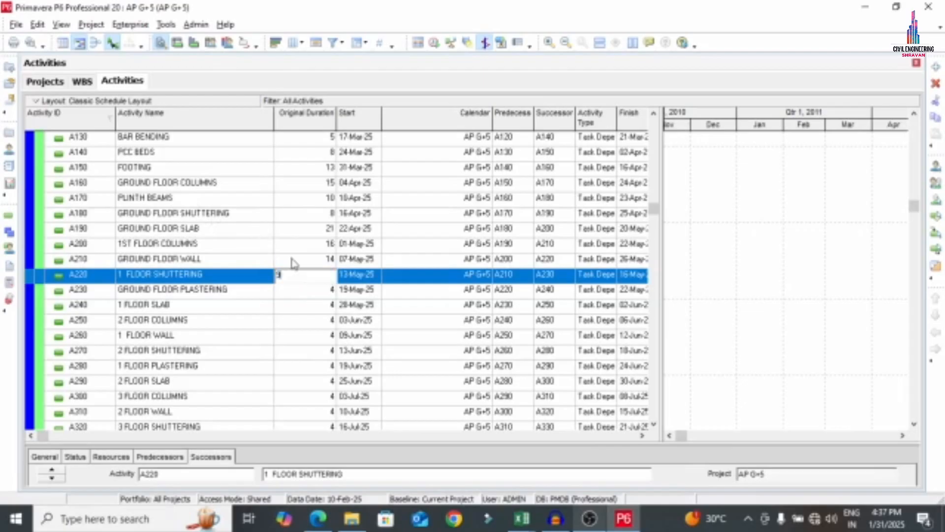
Enter original durations of 13, 21, 16 and 13 days for A230 through A260
click(299, 291)
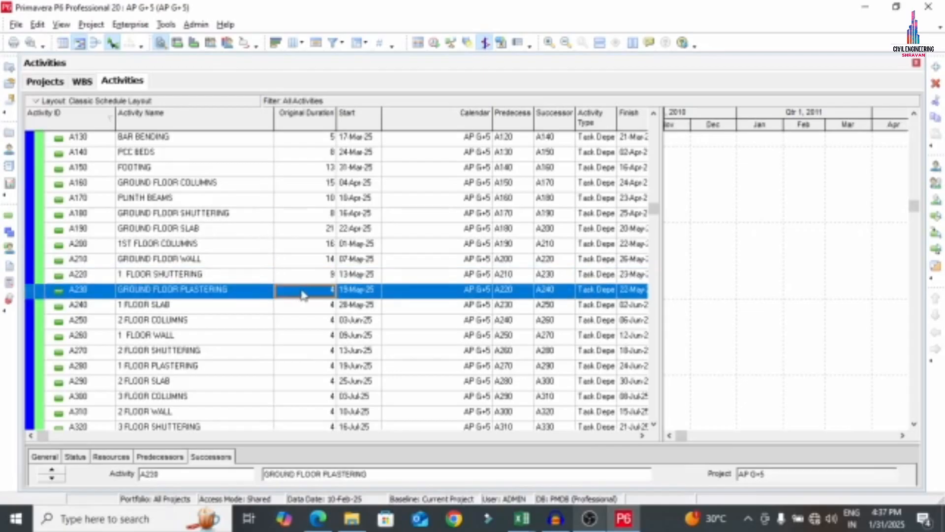
click(309, 290)
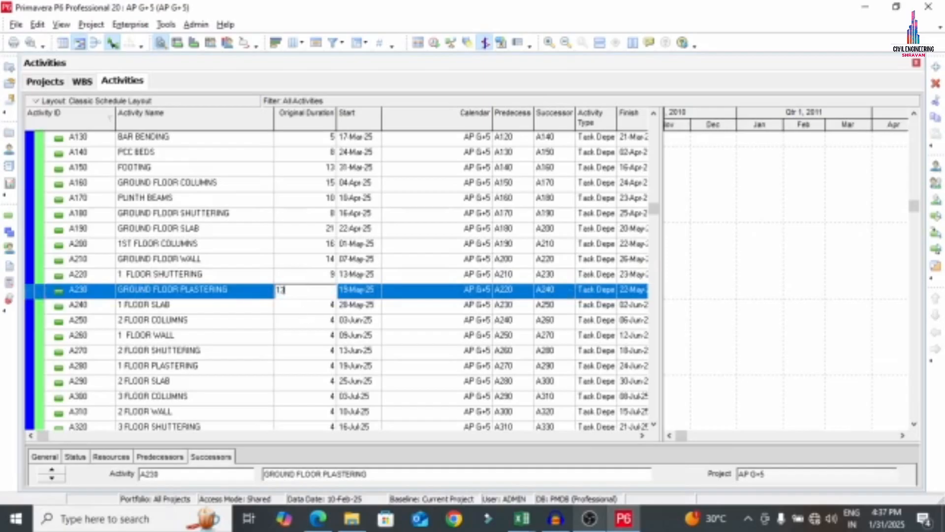
click(308, 311)
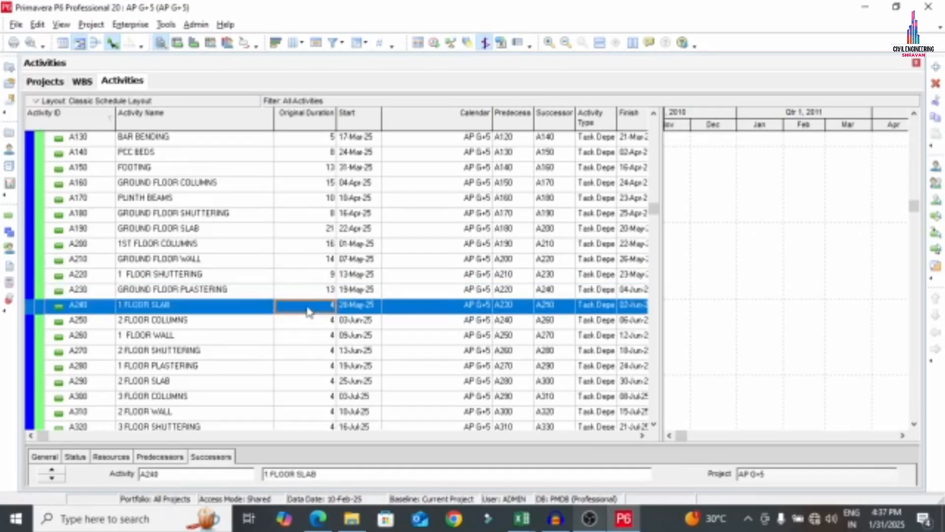
click(310, 307)
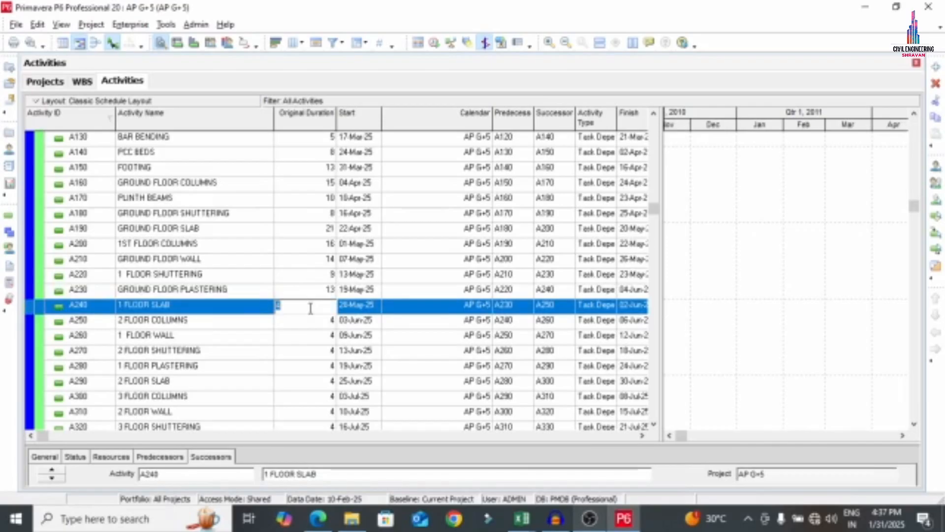
click(327, 323)
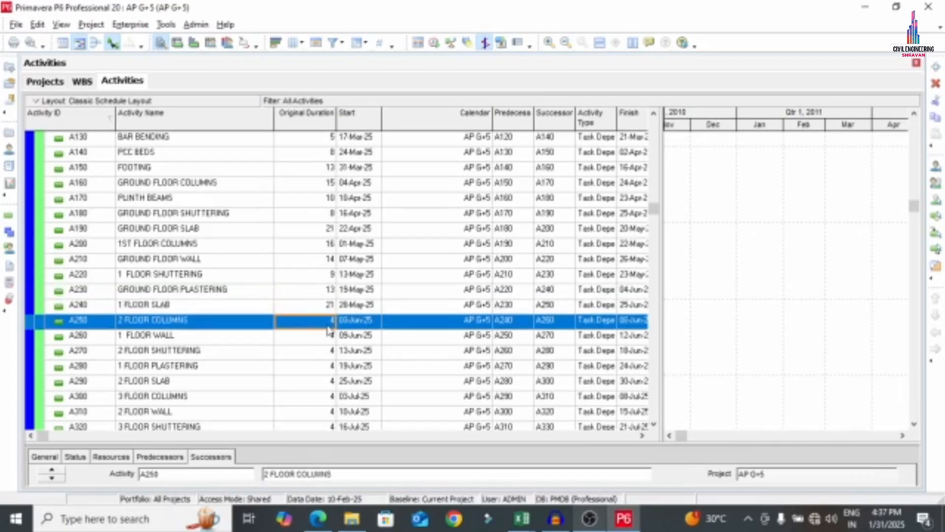
click(330, 323)
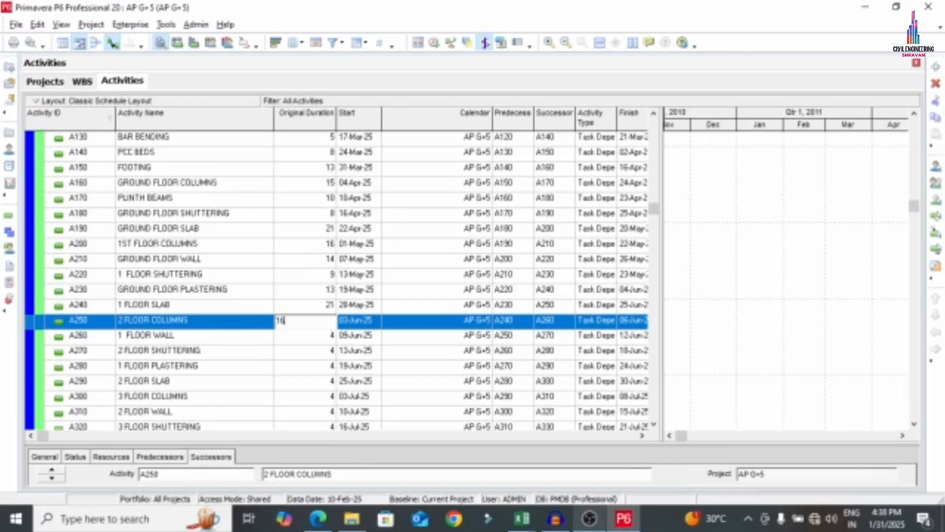
text(16)
click(310, 340)
click(312, 341)
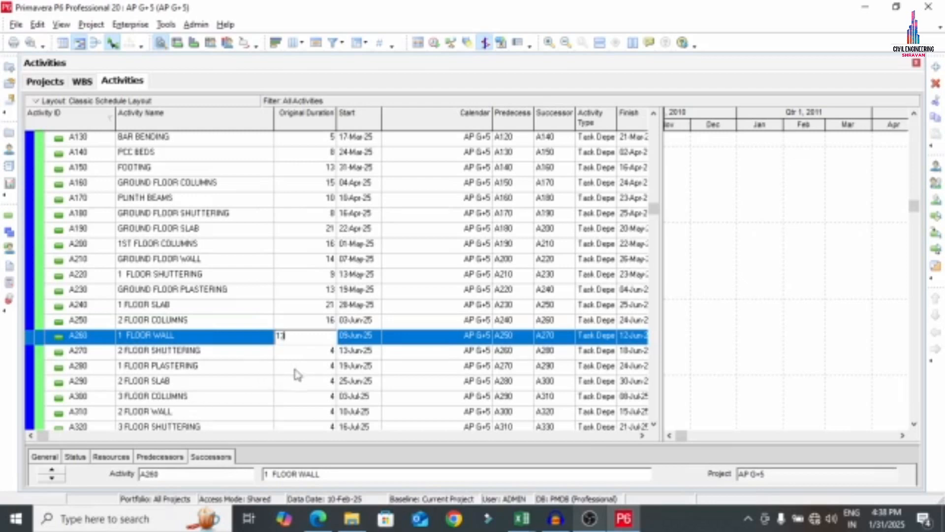
click(320, 352)
click(326, 352)
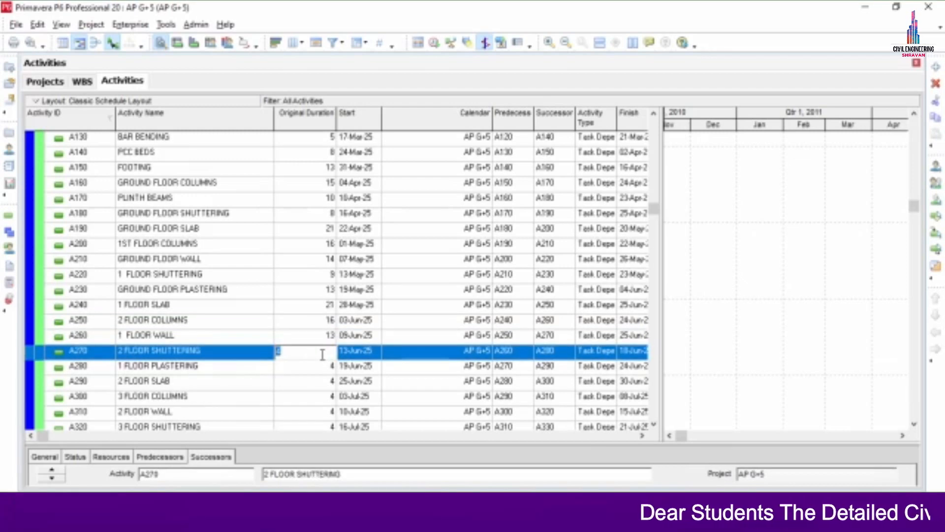
Give A270–A300 durations of 10, 14, 21 and 16 days, and update A310's duration
text(1)
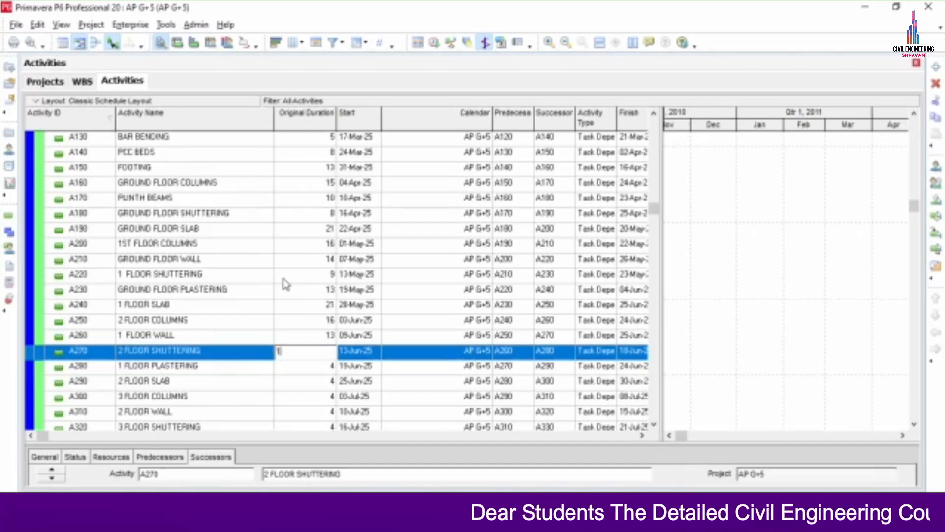
text(0)
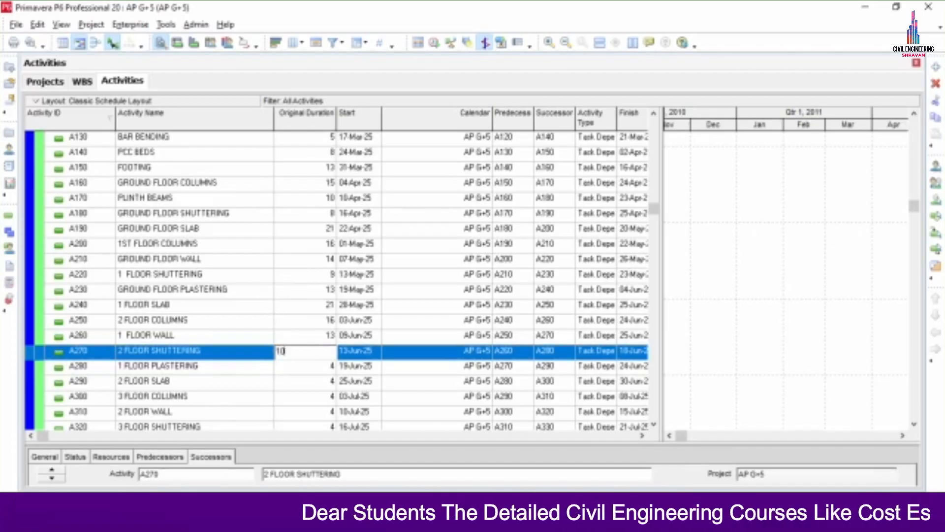
click(294, 367)
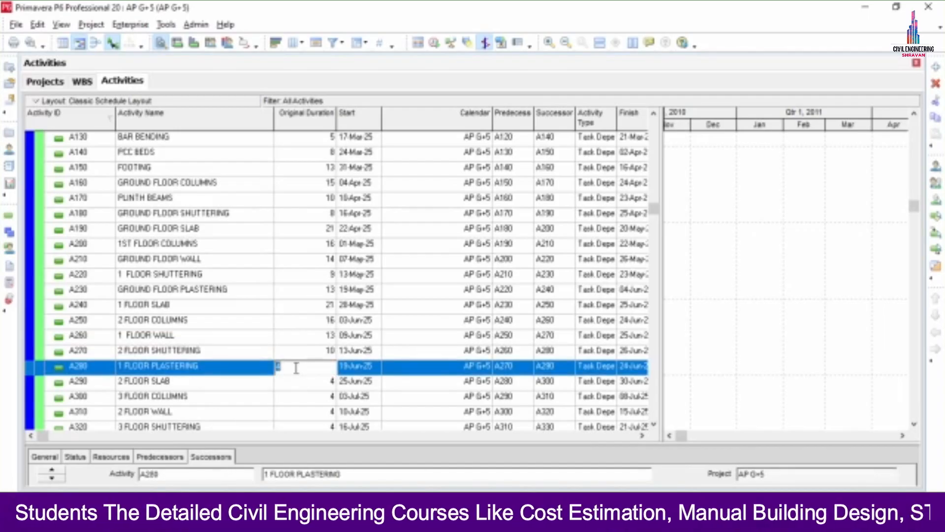
text(14)
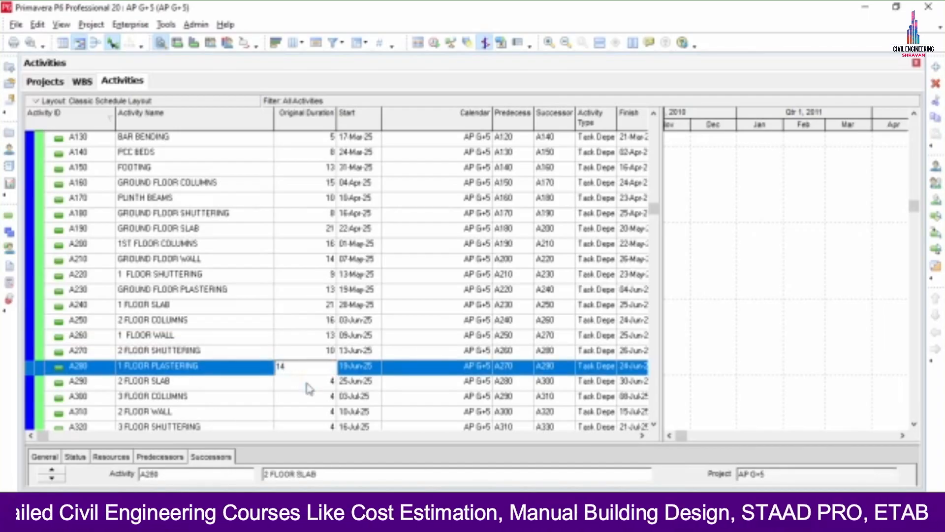
click(307, 384)
text(2)
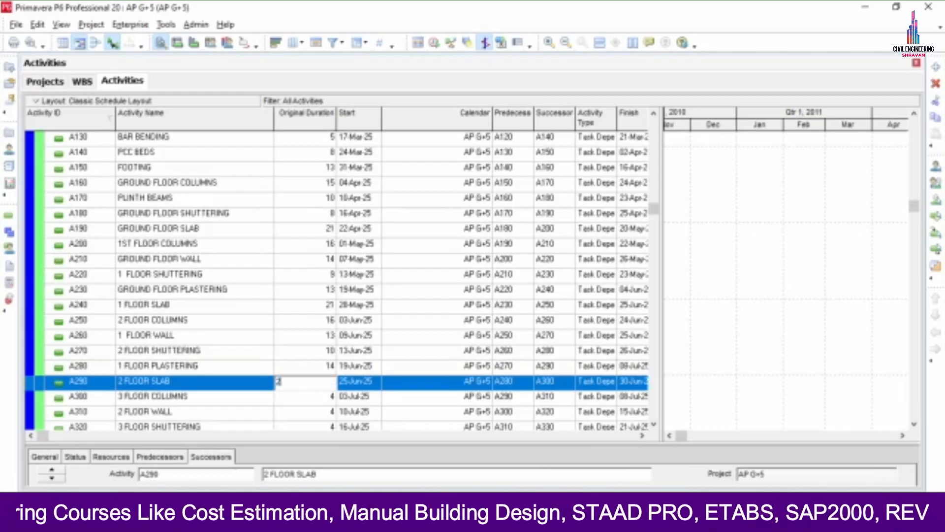
text(1)
click(312, 397)
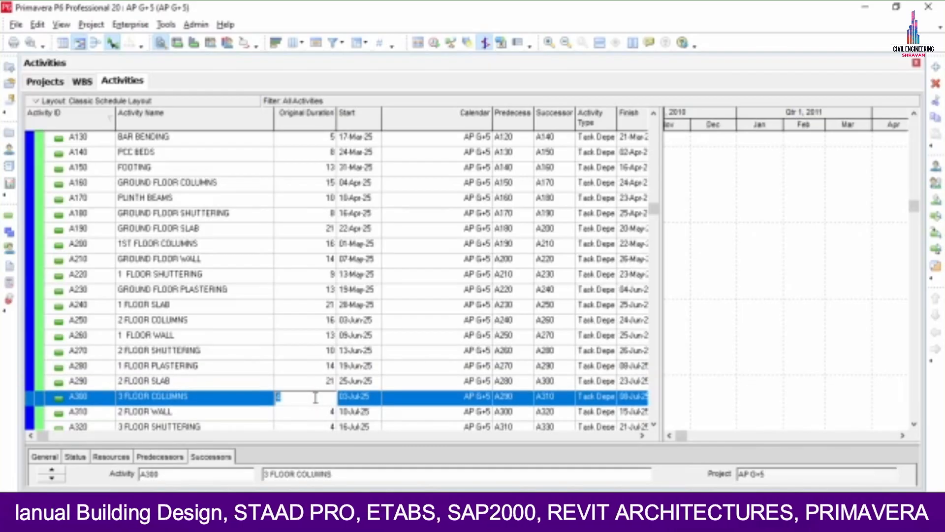
text(16)
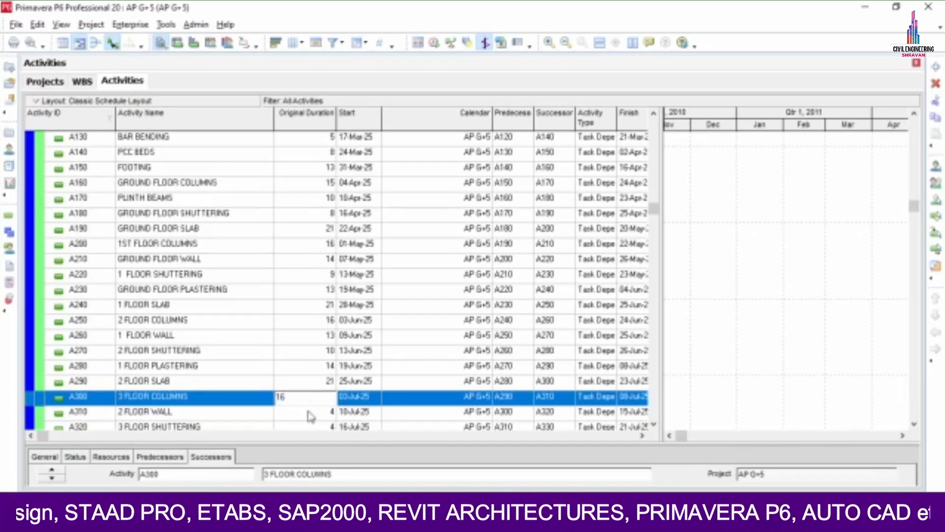
click(314, 412)
click(317, 396)
text(1)
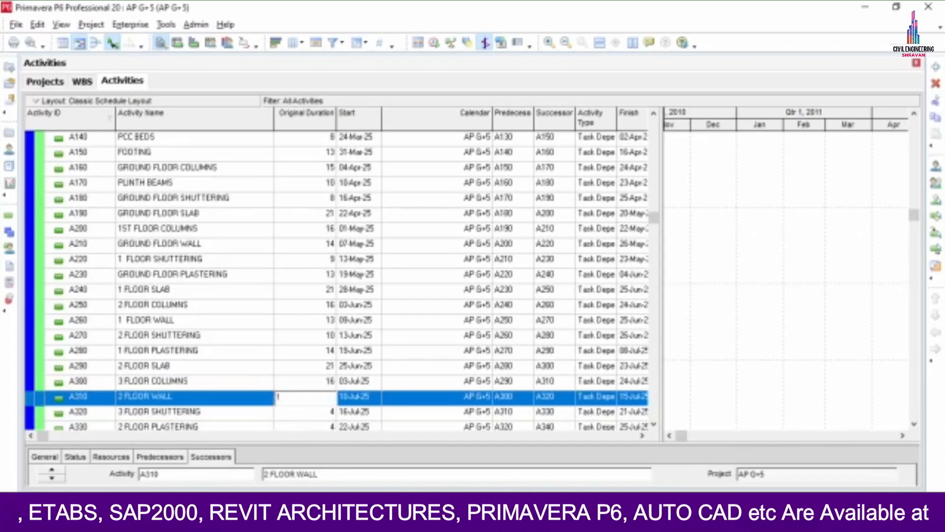
click(321, 412)
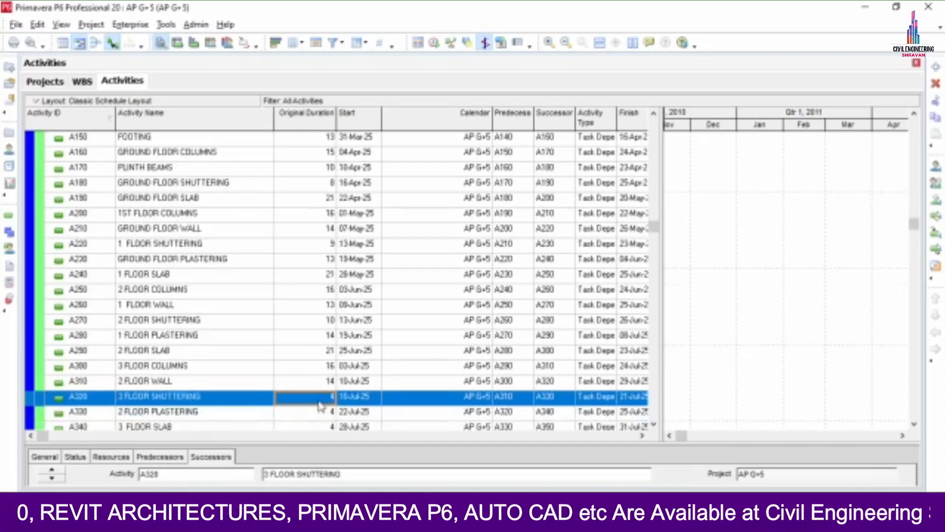
Set A320–A360 durations to 10, 14, 21, 10 and 14 days
click(320, 399)
text(10)
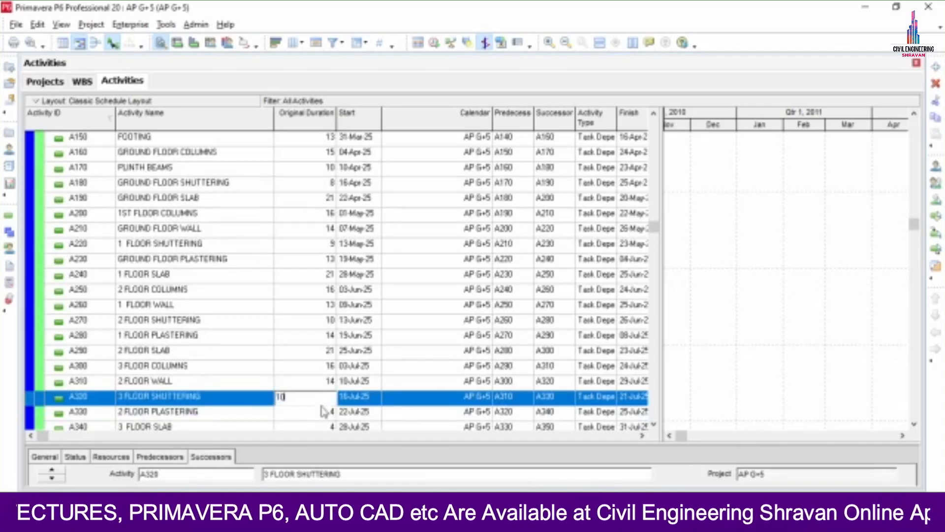
click(316, 411)
click(318, 398)
text(14)
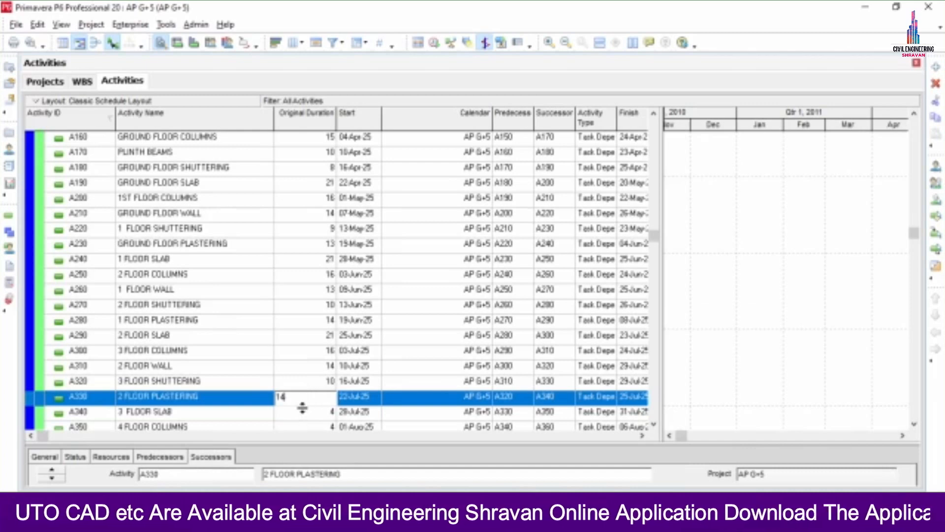
key(Return)
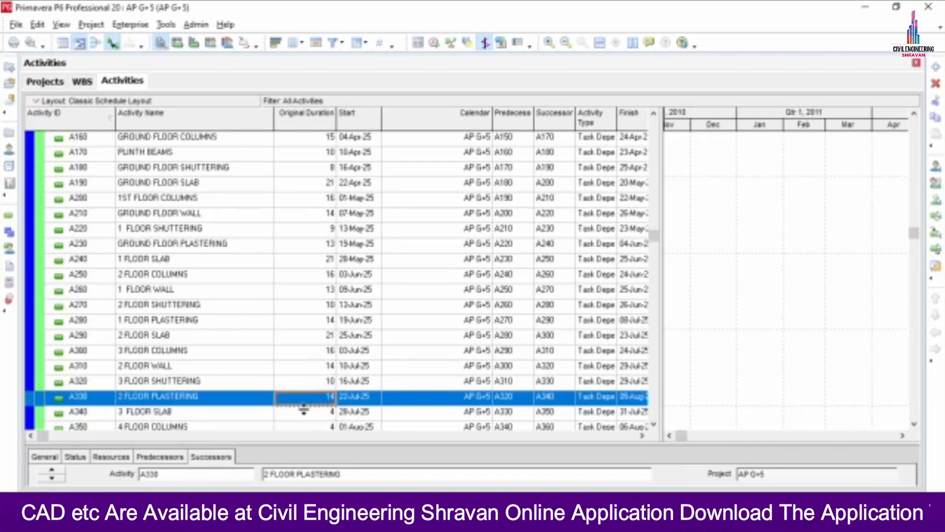
click(306, 414)
click(307, 398)
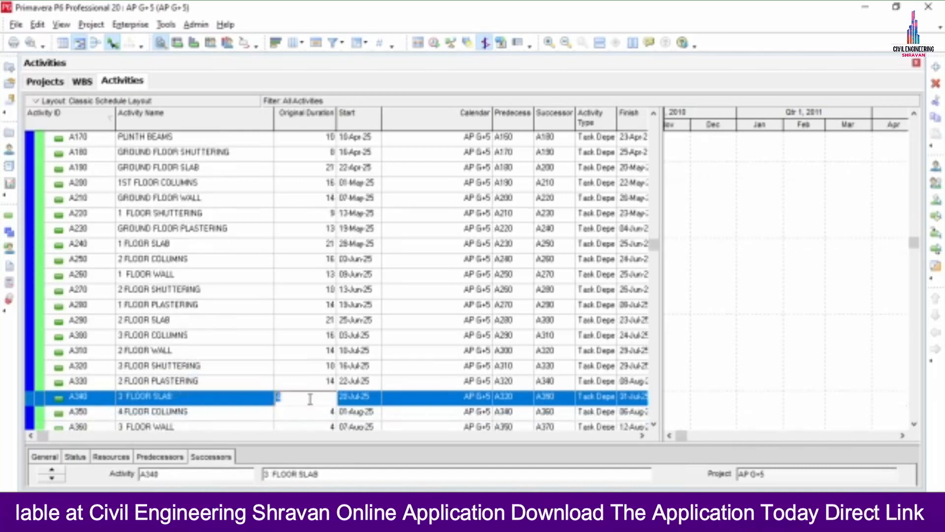
text(21)
click(306, 416)
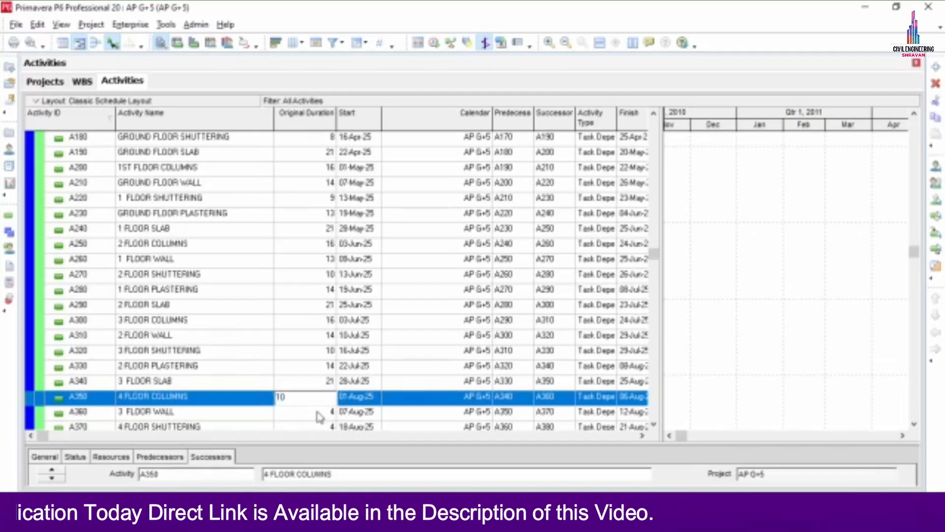
click(319, 416)
click(325, 395)
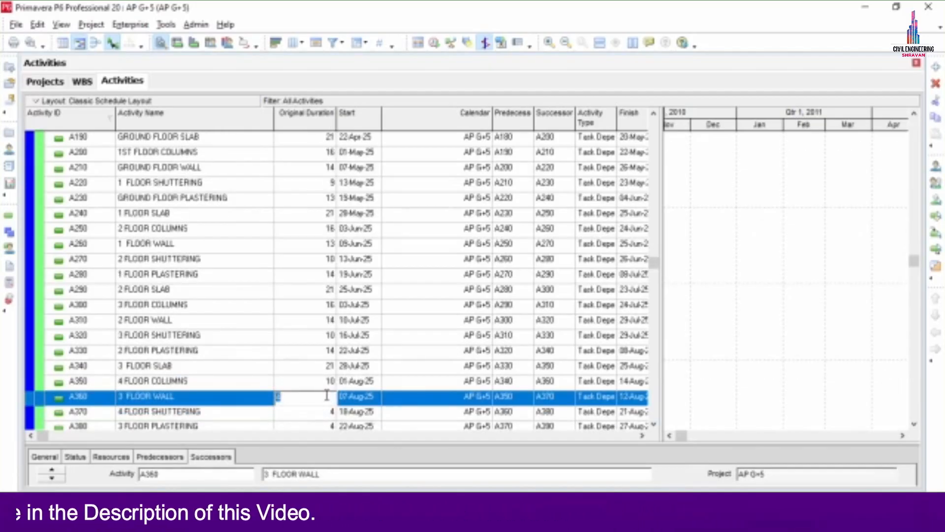
text(14)
key(Return)
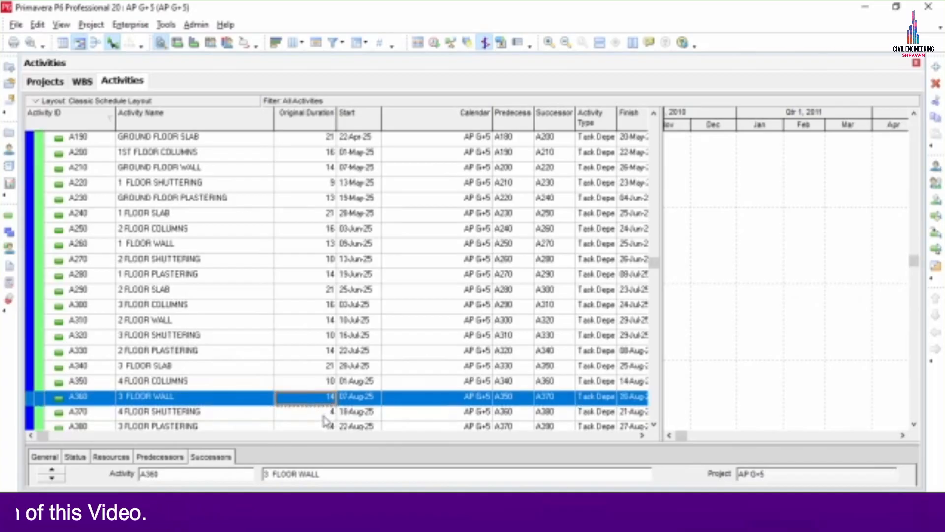
Set A370, A380 and A390 durations to 11, 14 and 21 days
click(324, 416)
click(330, 399)
text(11)
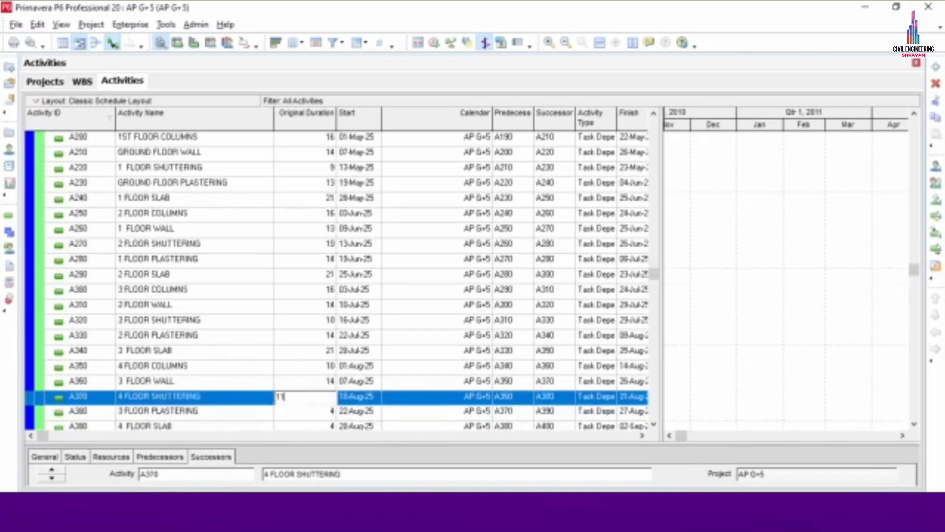
click(326, 412)
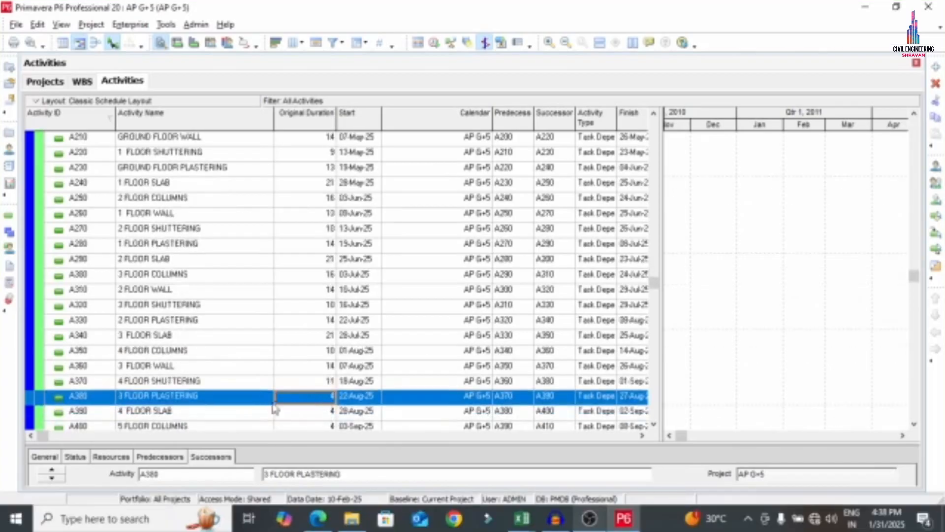
click(305, 397)
text(14)
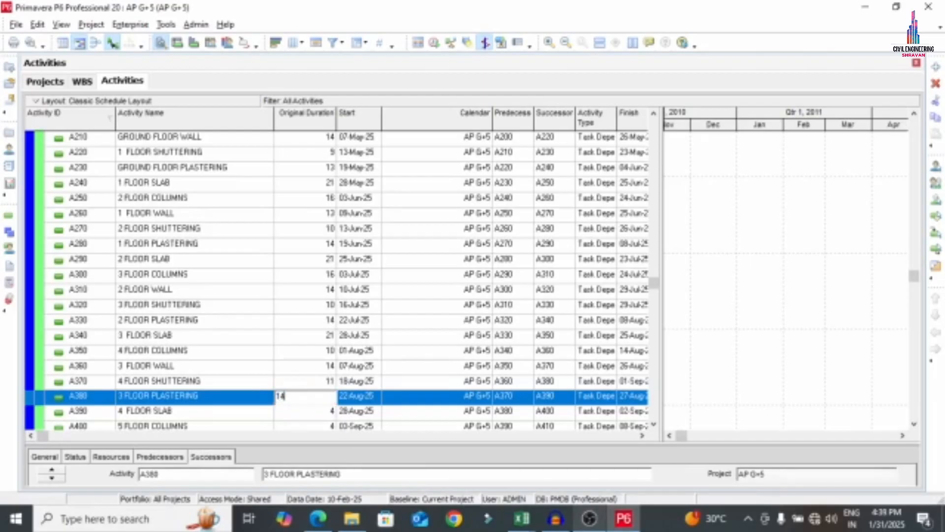
click(312, 416)
click(314, 400)
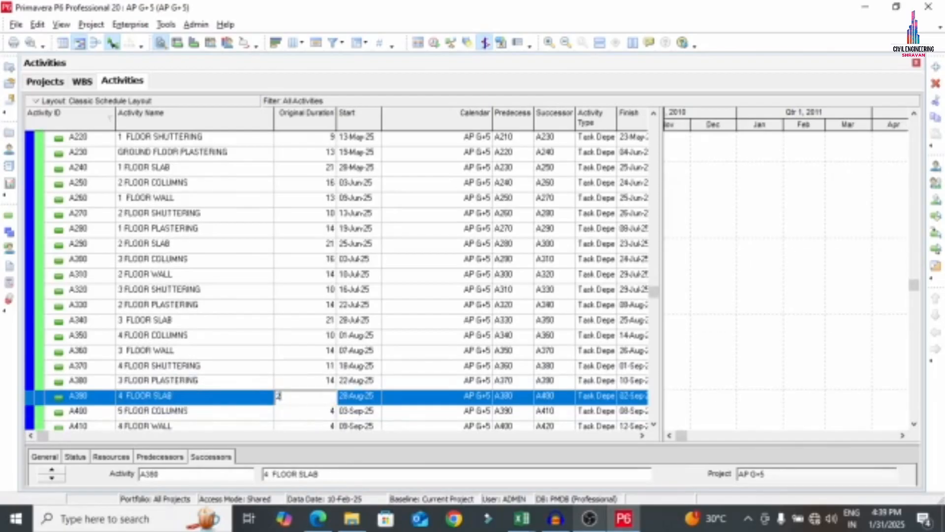
text(21)
click(314, 408)
Set A400–A430 durations to 10, 14, 11 and 14 days
click(315, 401)
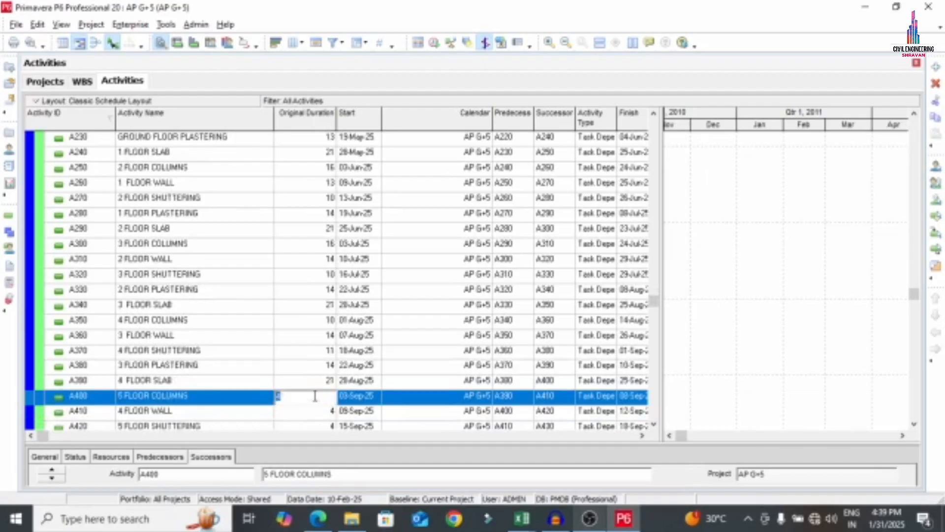
text(10)
click(309, 416)
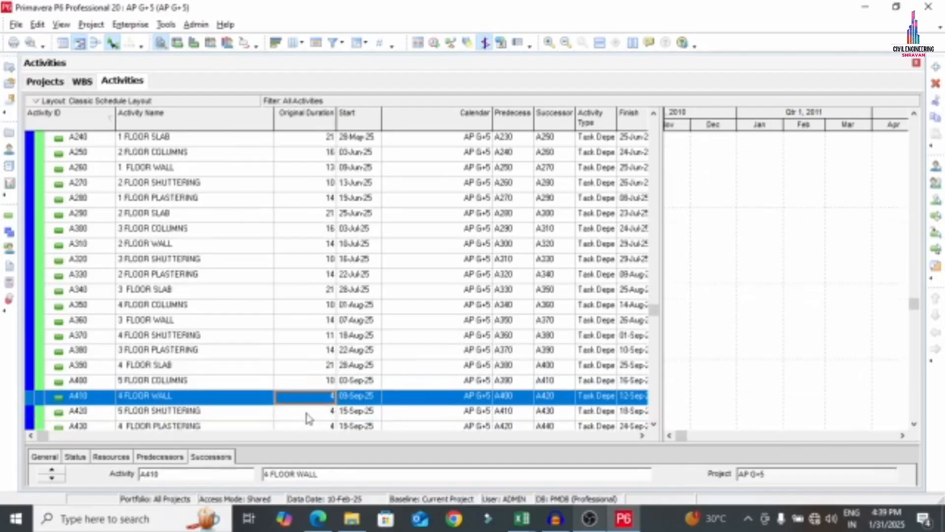
click(310, 400)
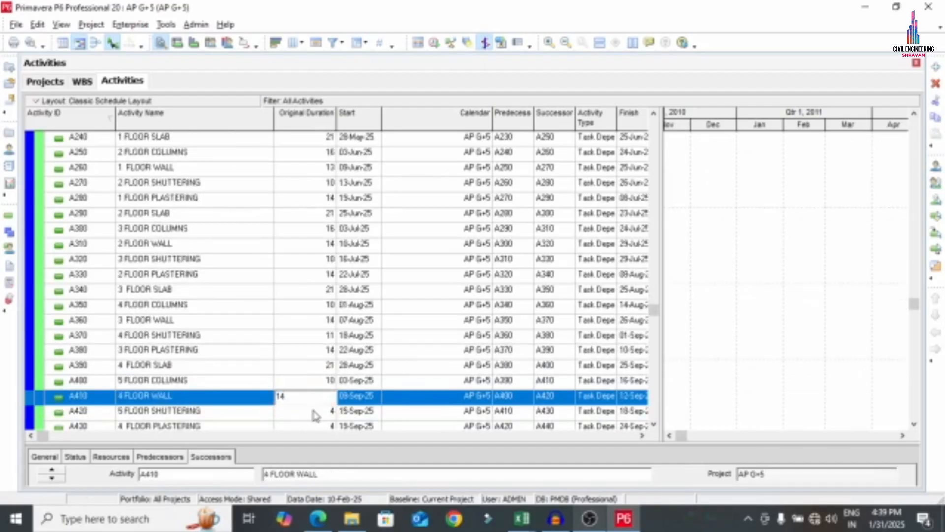
text(14)
click(315, 415)
click(315, 397)
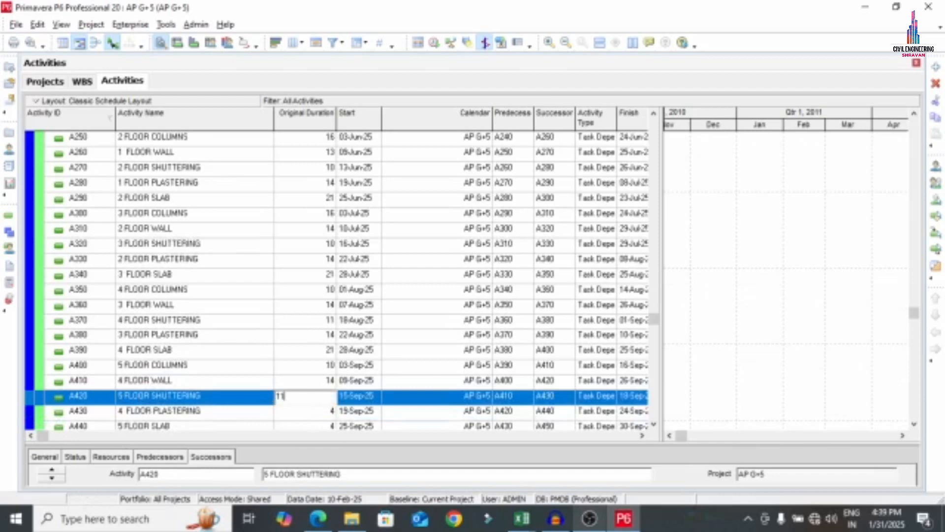
text(11)
click(317, 417)
click(325, 399)
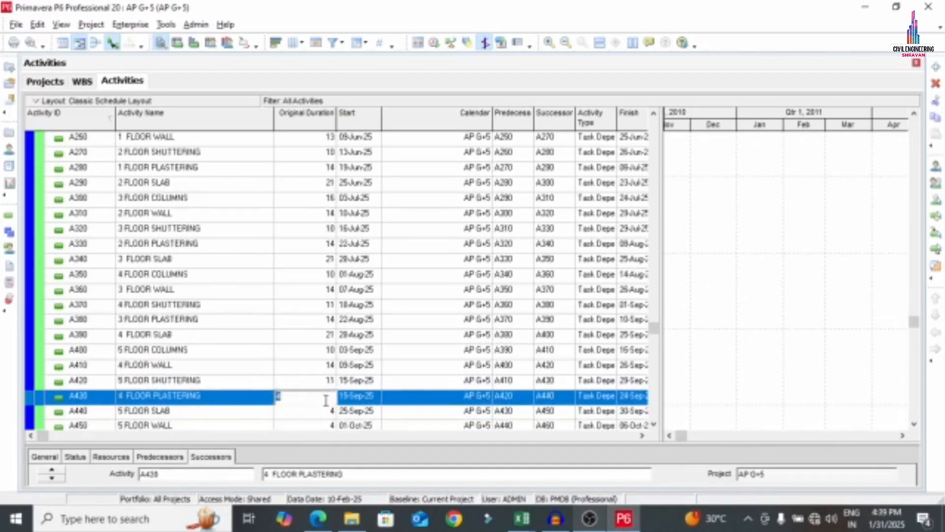
text(14)
click(322, 416)
Set A440–A470 durations to 21, 14, 14 and 6 days
click(323, 401)
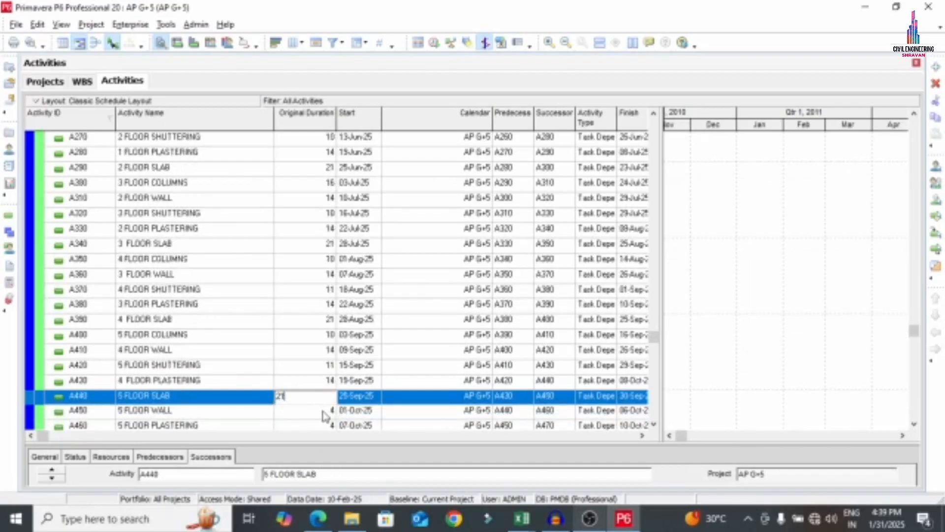
click(325, 416)
click(322, 398)
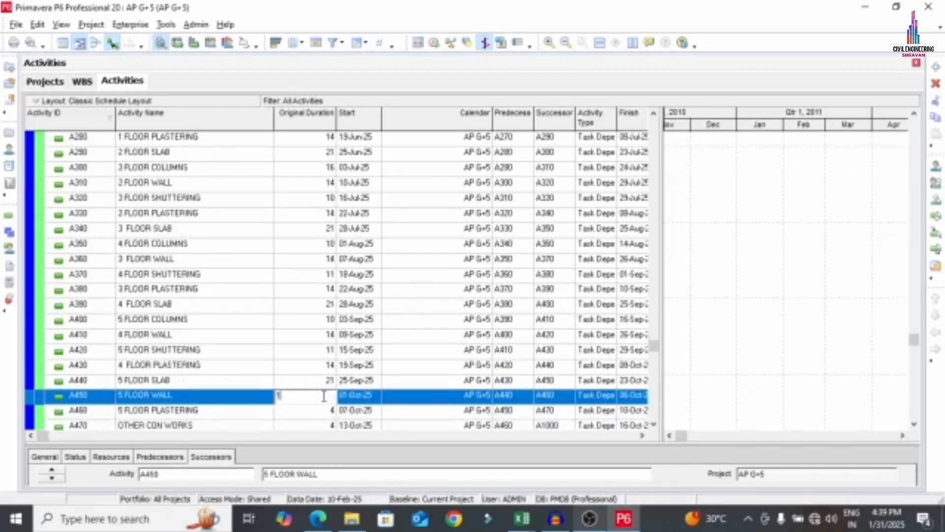
click(321, 415)
click(320, 397)
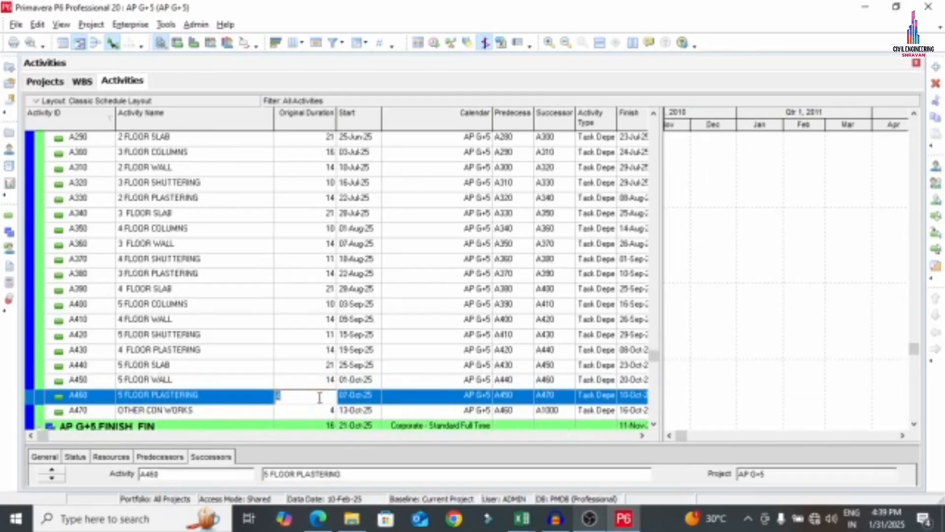
text(14)
click(317, 416)
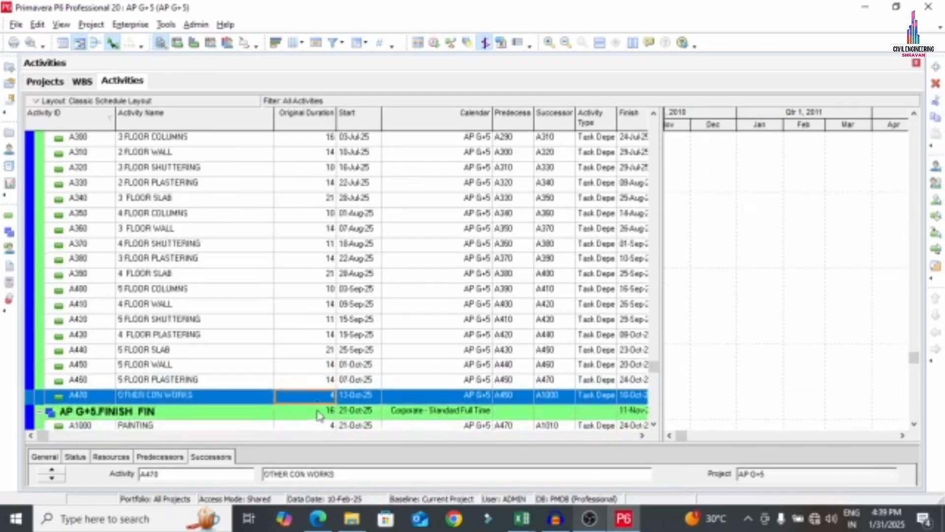
click(319, 397)
text(1)
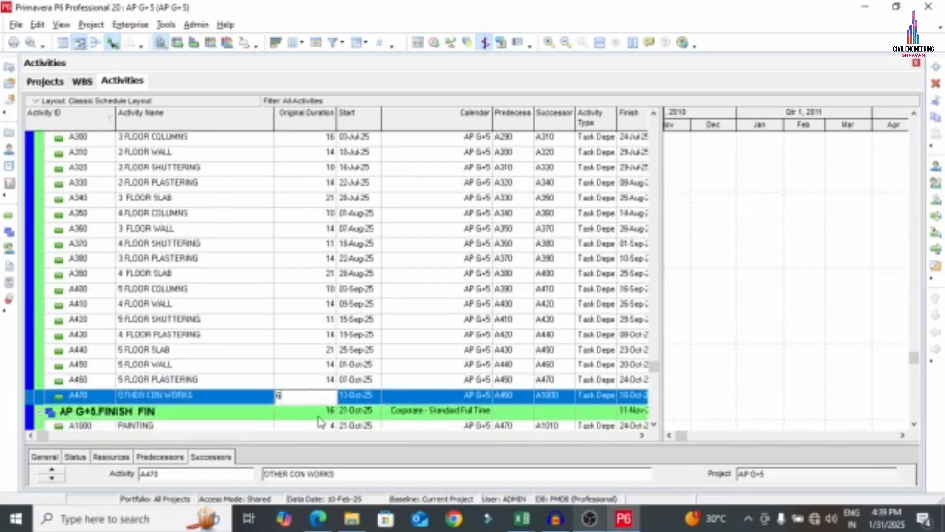
click(303, 421)
Give PAINTING a 14-day and PLUMBING a 20-day original duration
scroll(312, 399, down, 1)
click(319, 381)
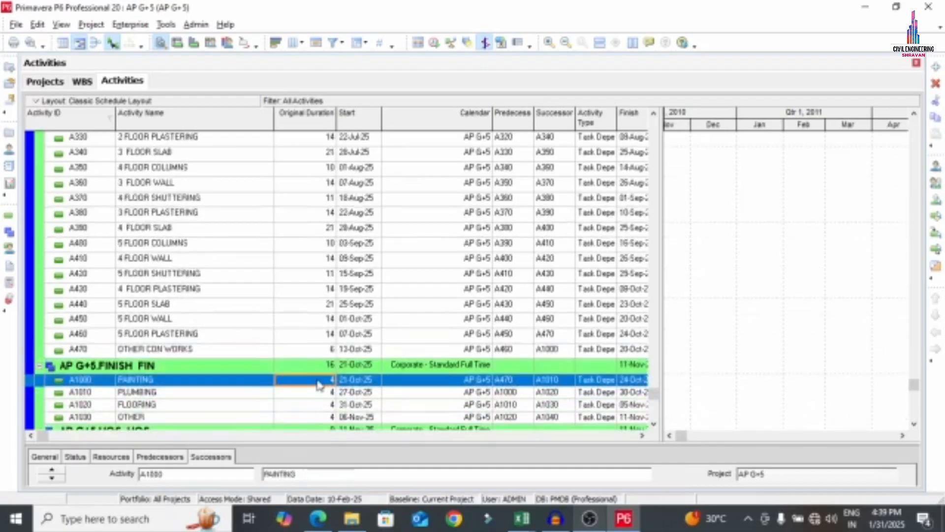
click(321, 379)
text(14)
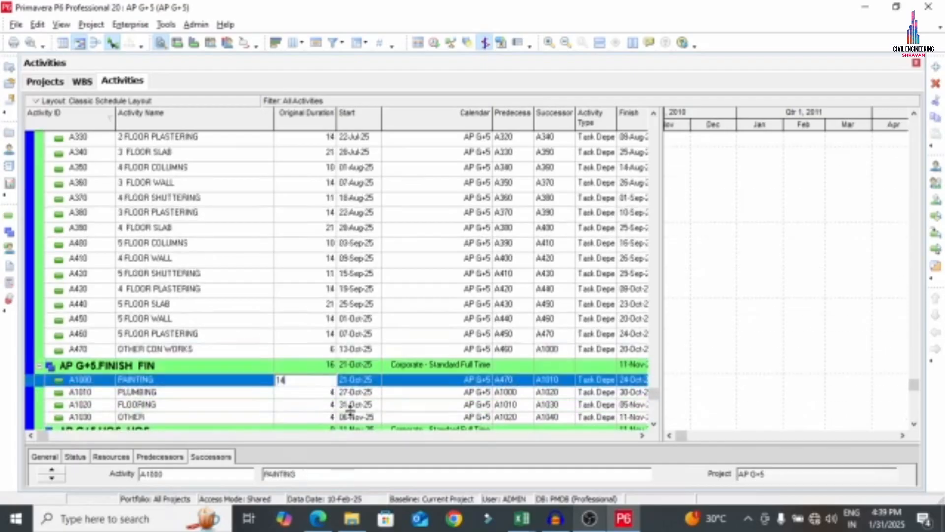
click(317, 394)
click(319, 392)
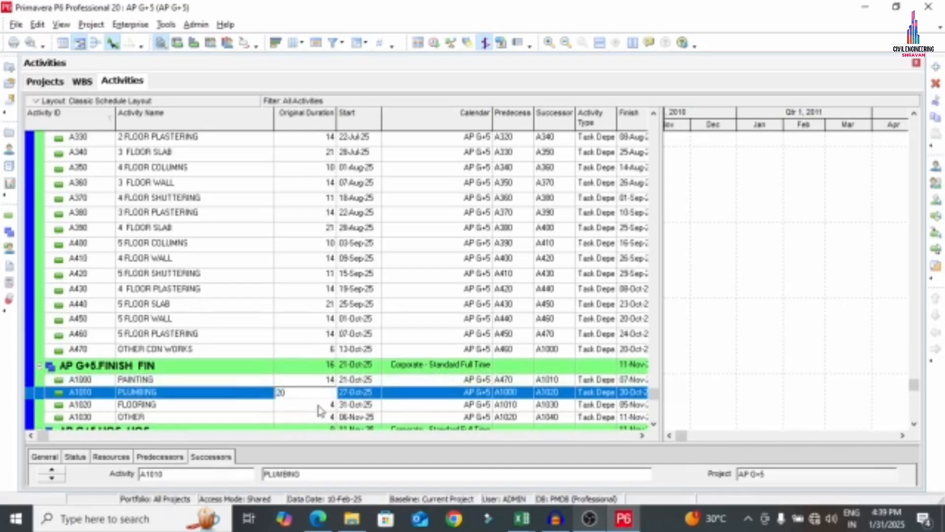
click(318, 405)
Give FLOORING 20 days and OTHER 5 days of original duration
click(319, 405)
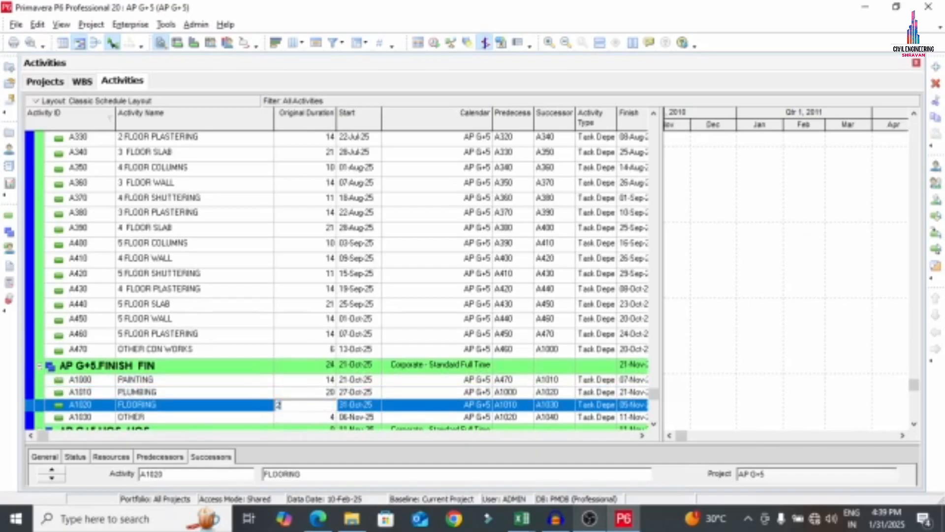
click(317, 418)
click(321, 406)
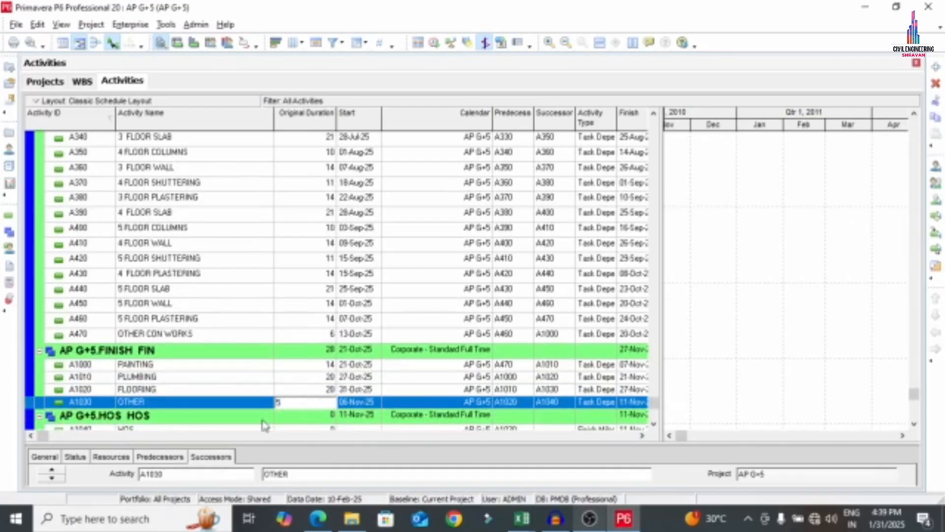
click(282, 416)
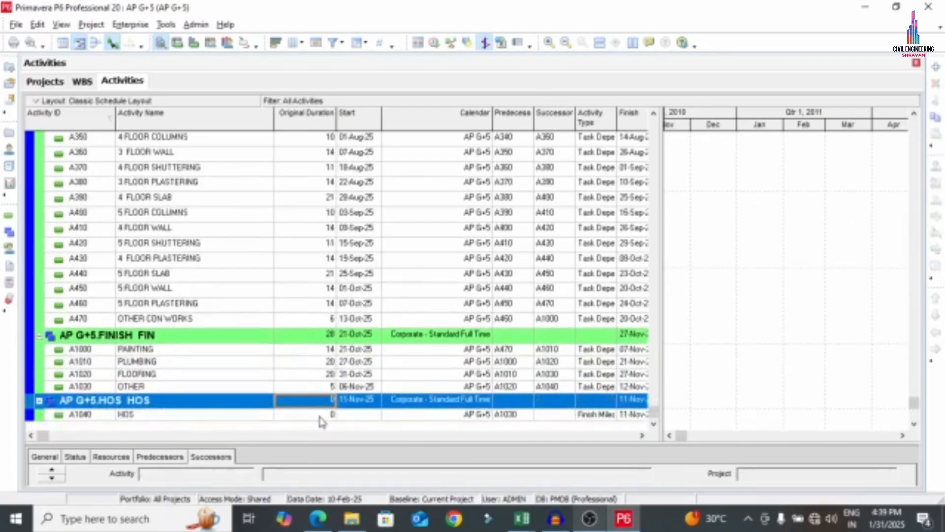
click(317, 413)
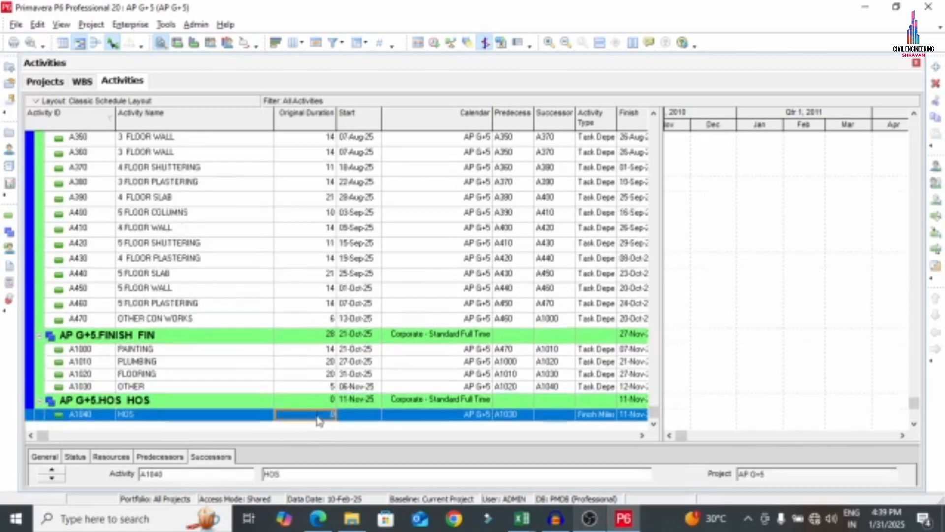
scroll(317, 421, up, 3)
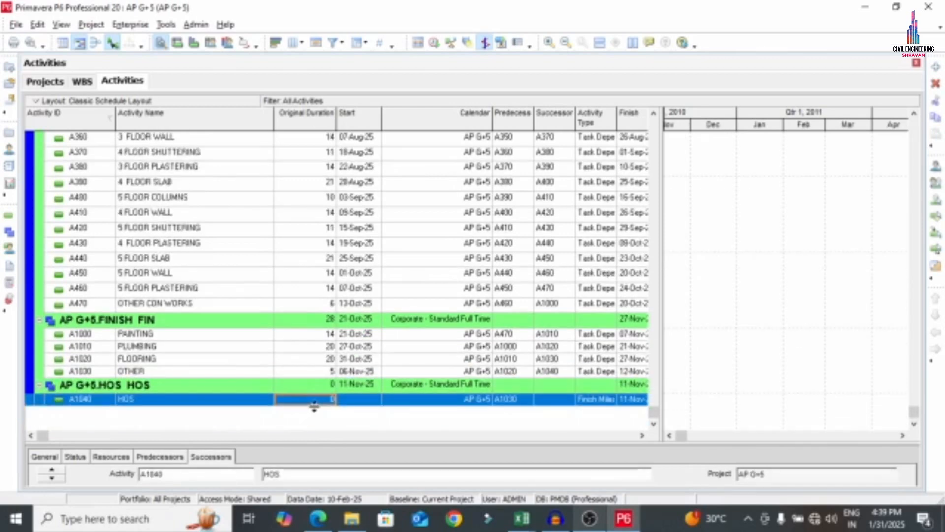
scroll(327, 427, down, 3)
scroll(429, 392, up, 9)
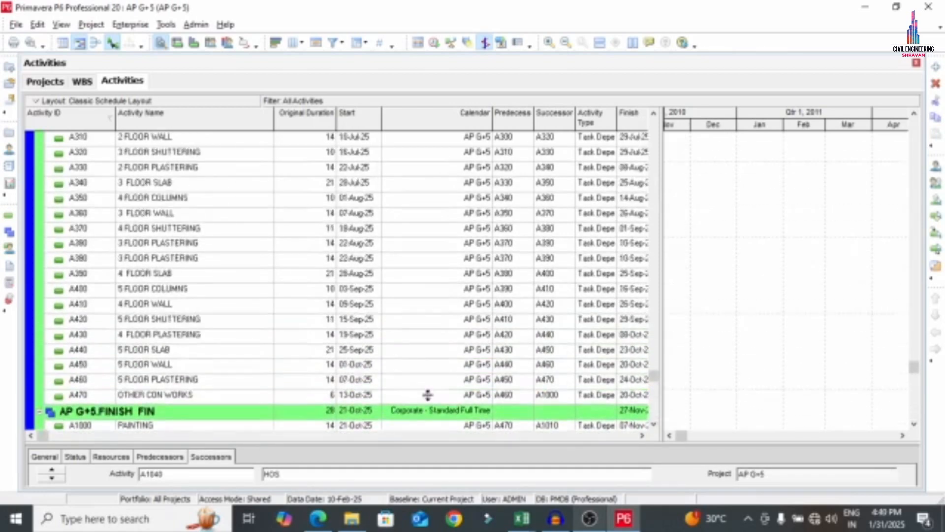
Schedule AP G+5 from the 10-Feb-25 data date, applied to all open projects
scroll(559, 367, up, 4)
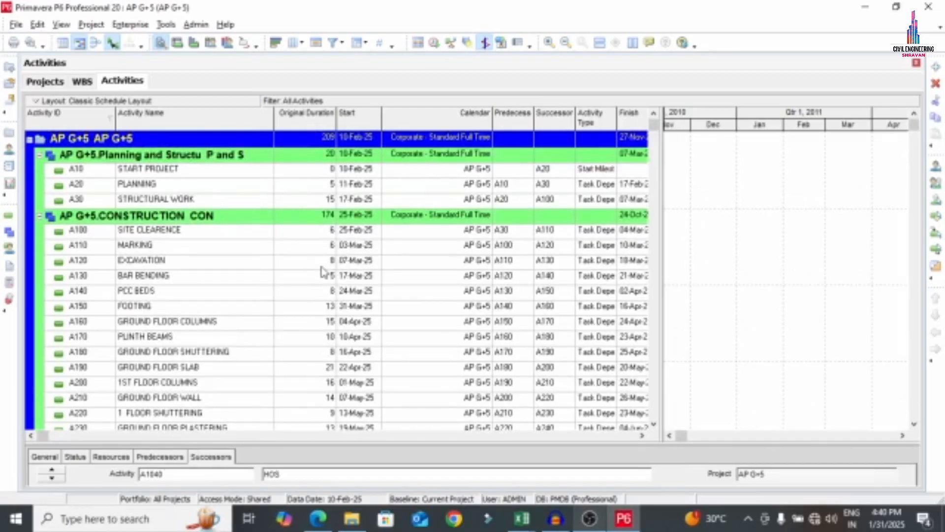
click(131, 24)
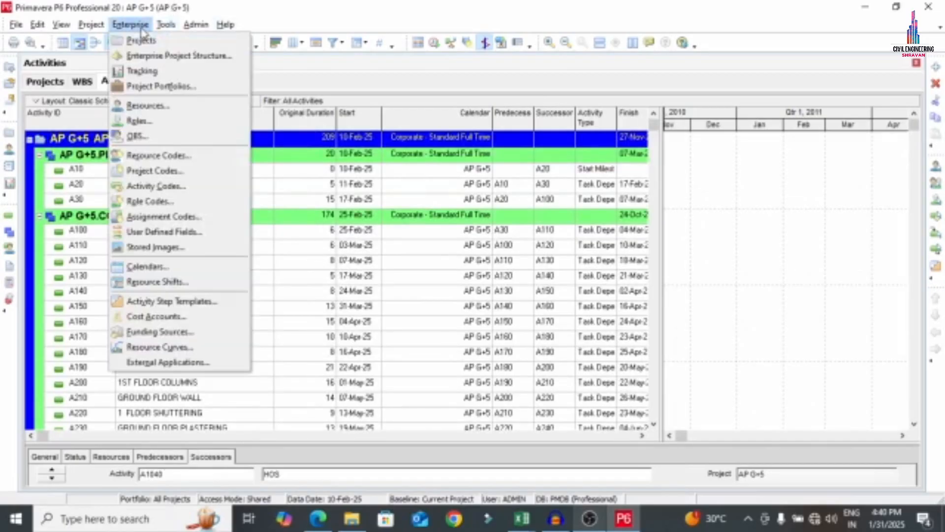
click(420, 43)
click(434, 43)
click(345, 229)
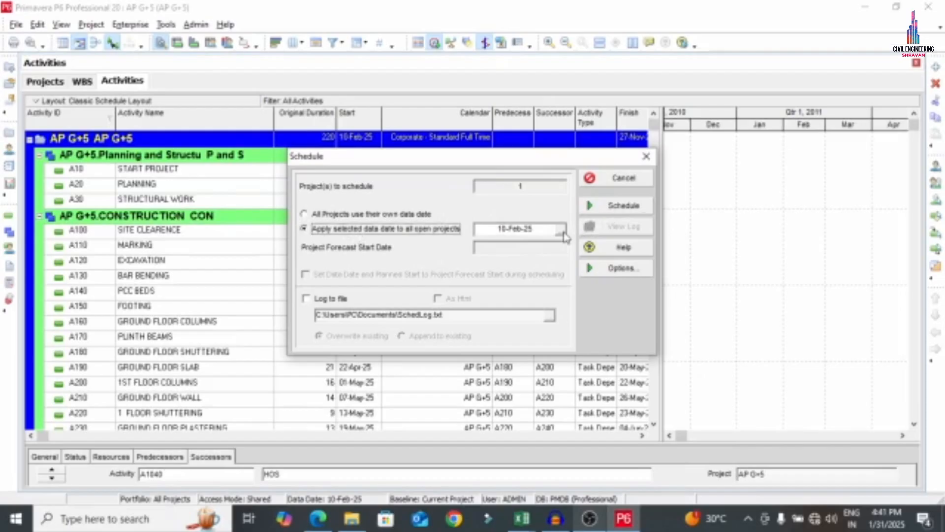
click(598, 211)
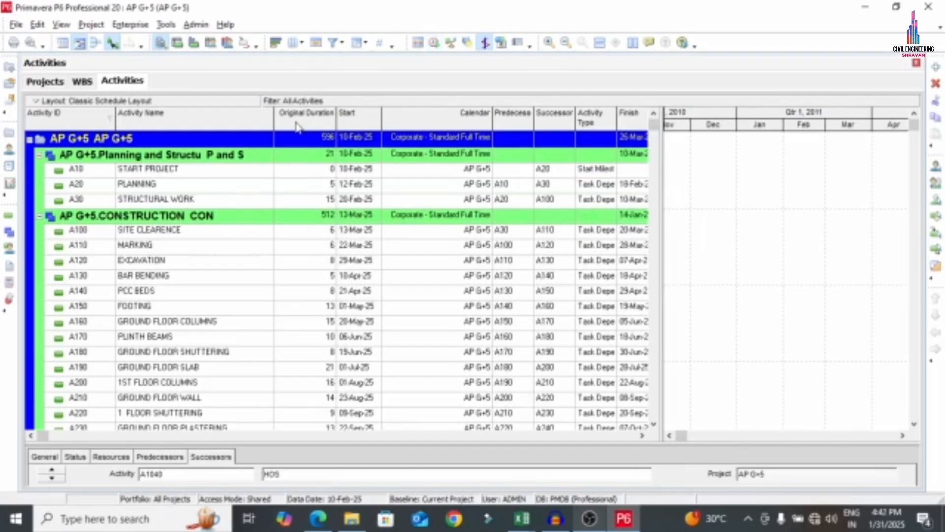
click(314, 141)
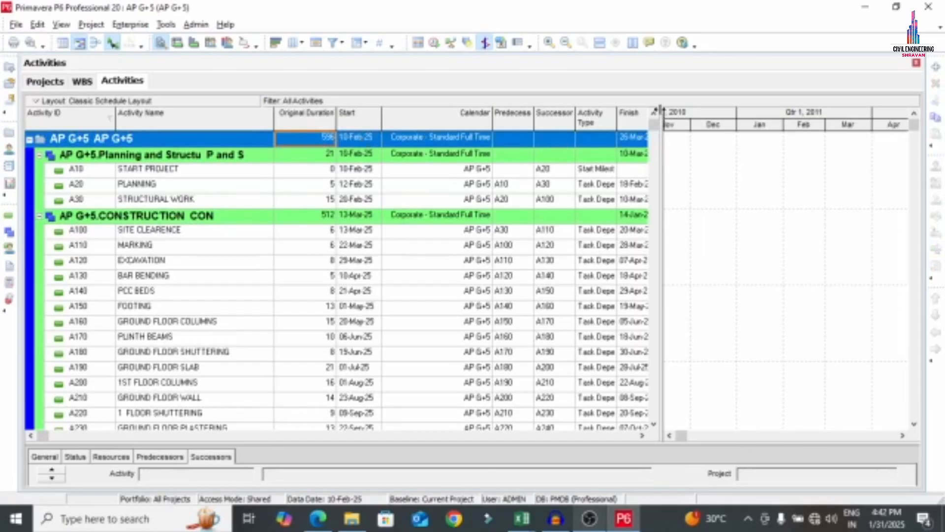
Widen the table and review dates: finish 26-Mar-27, CONSTRUCTION 512 days, FINISH 59 days
drag(705, 97, 707, 98)
click(365, 142)
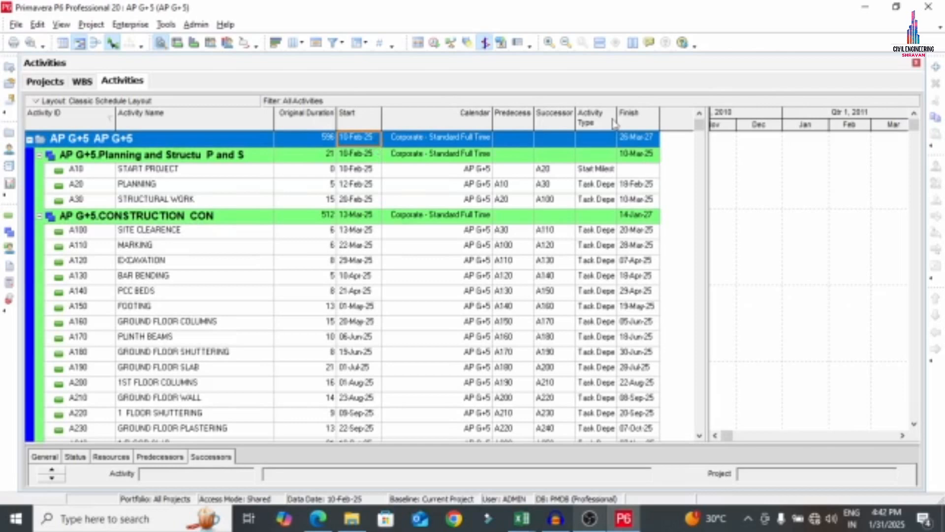
click(645, 141)
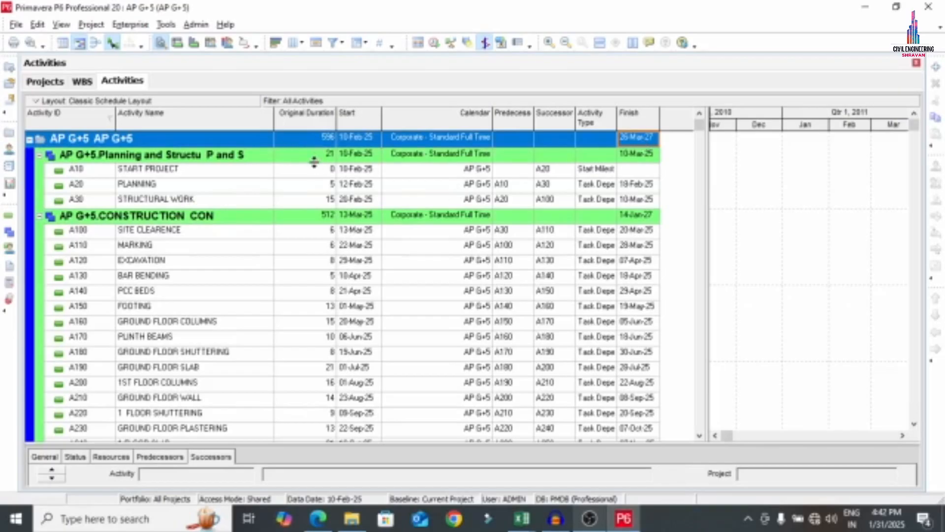
click(312, 219)
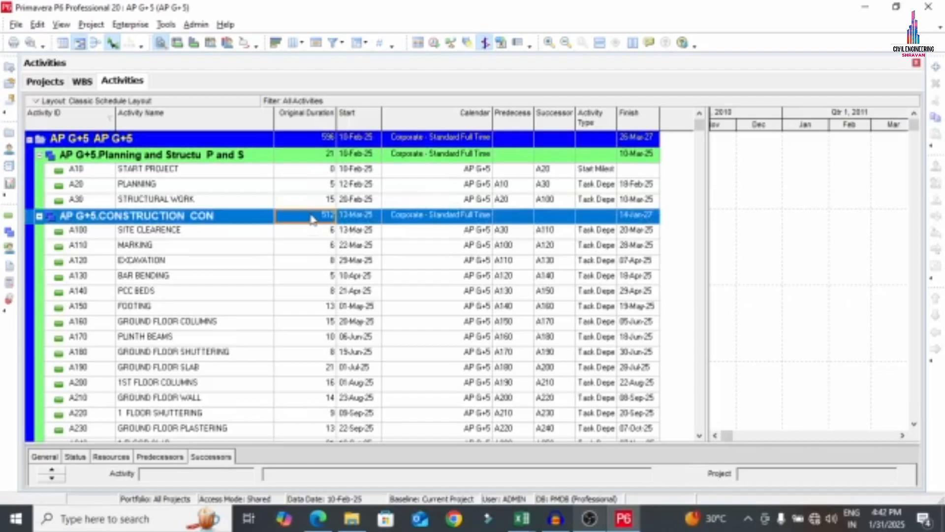
scroll(327, 239, down, 10)
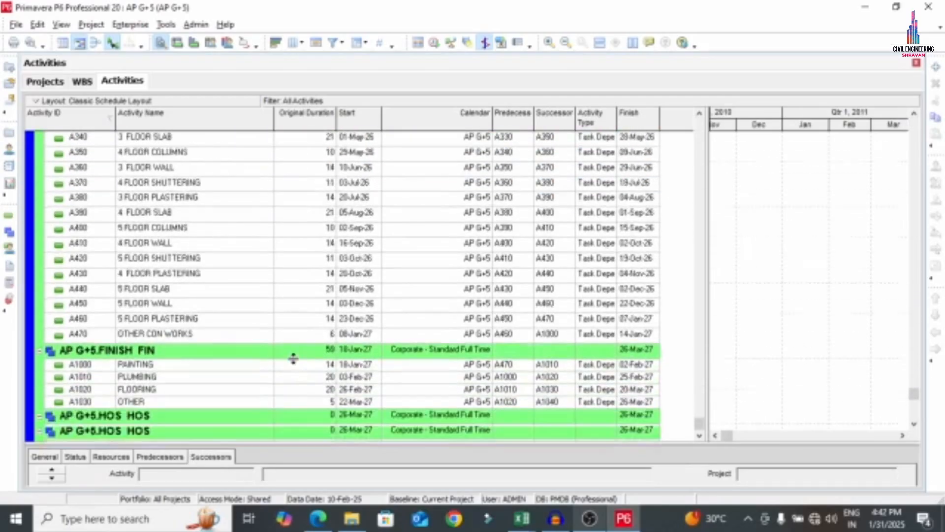
click(324, 353)
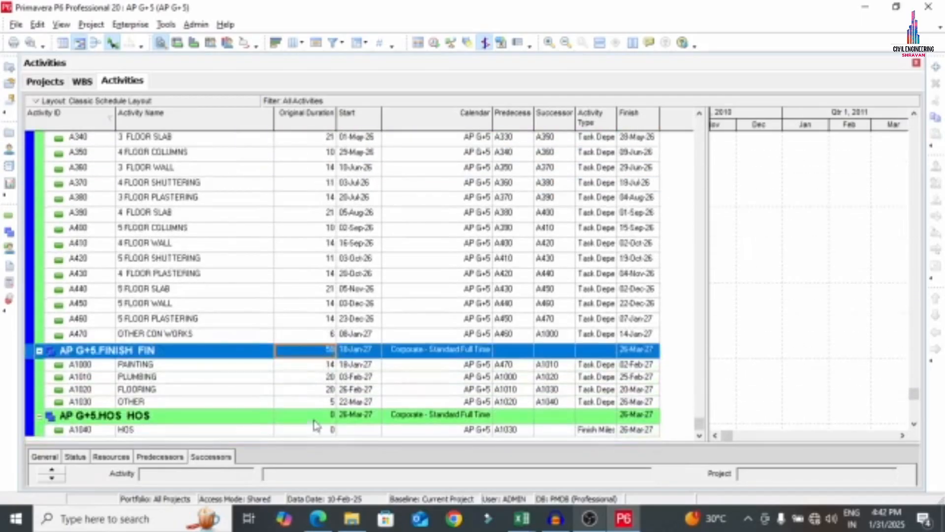
scroll(315, 403, up, 11)
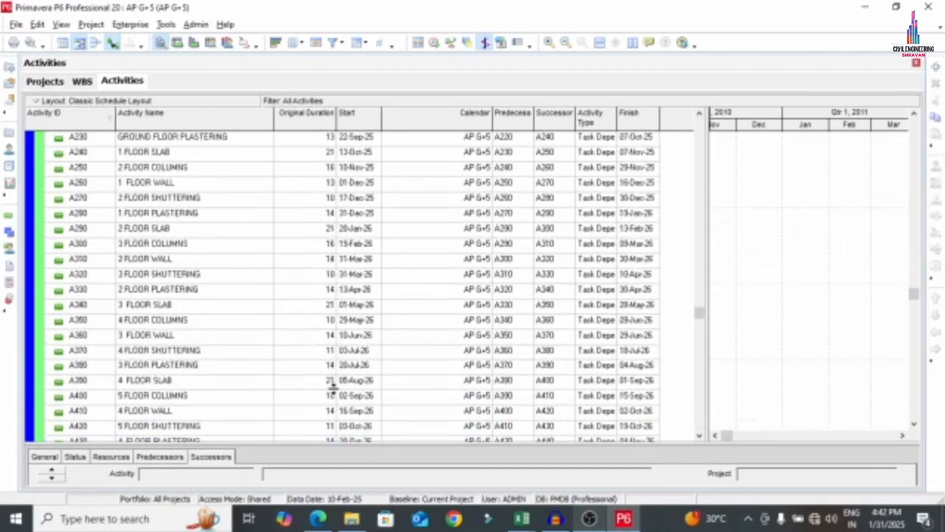
scroll(277, 199, up, 1)
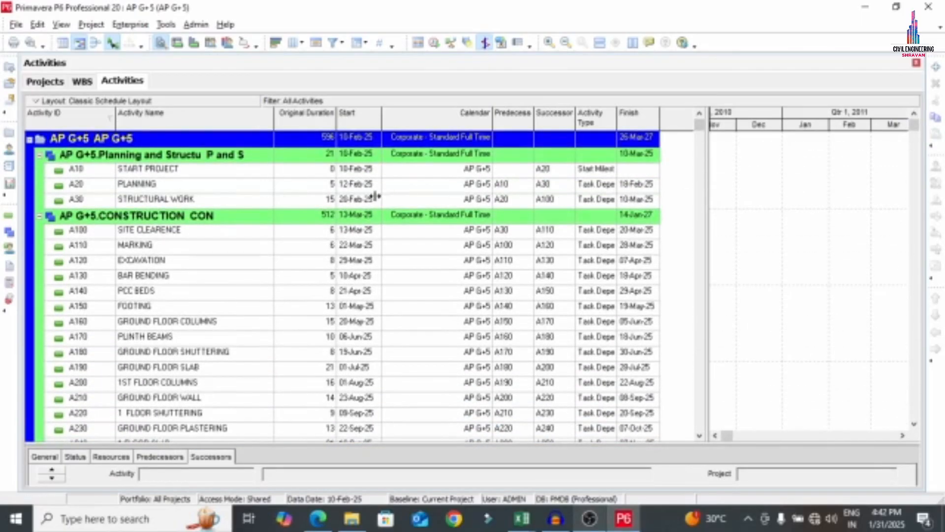
Narrow the table past Original Duration and scroll the Gantt to October 2025–April 2026
drag(376, 197, 317, 196)
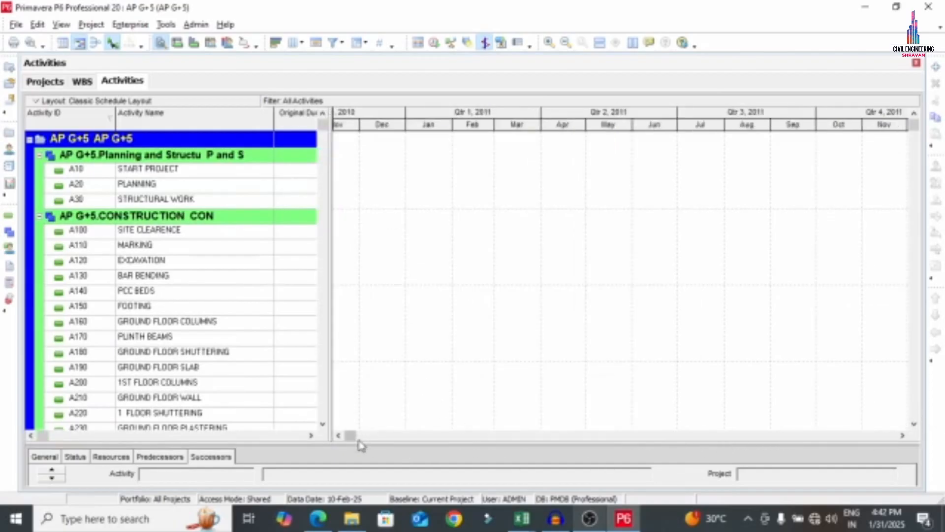
mouse_move(351, 435)
mouse_down()
mouse_move(384, 435)
mouse_move(367, 431)
mouse_up()
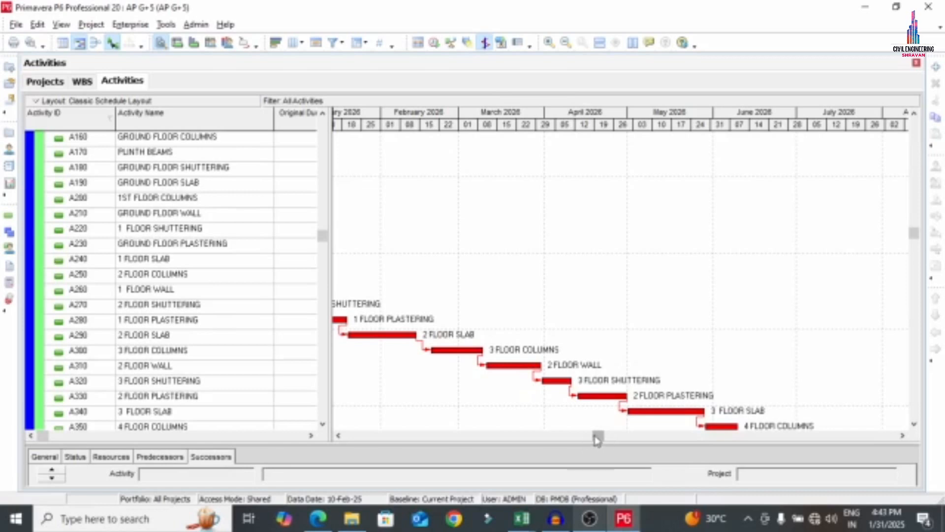
drag(597, 437, 529, 444)
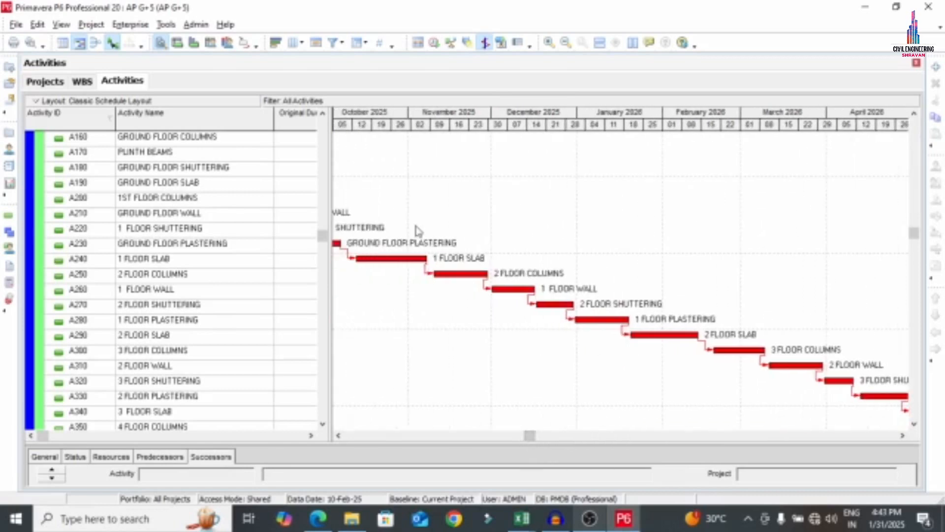